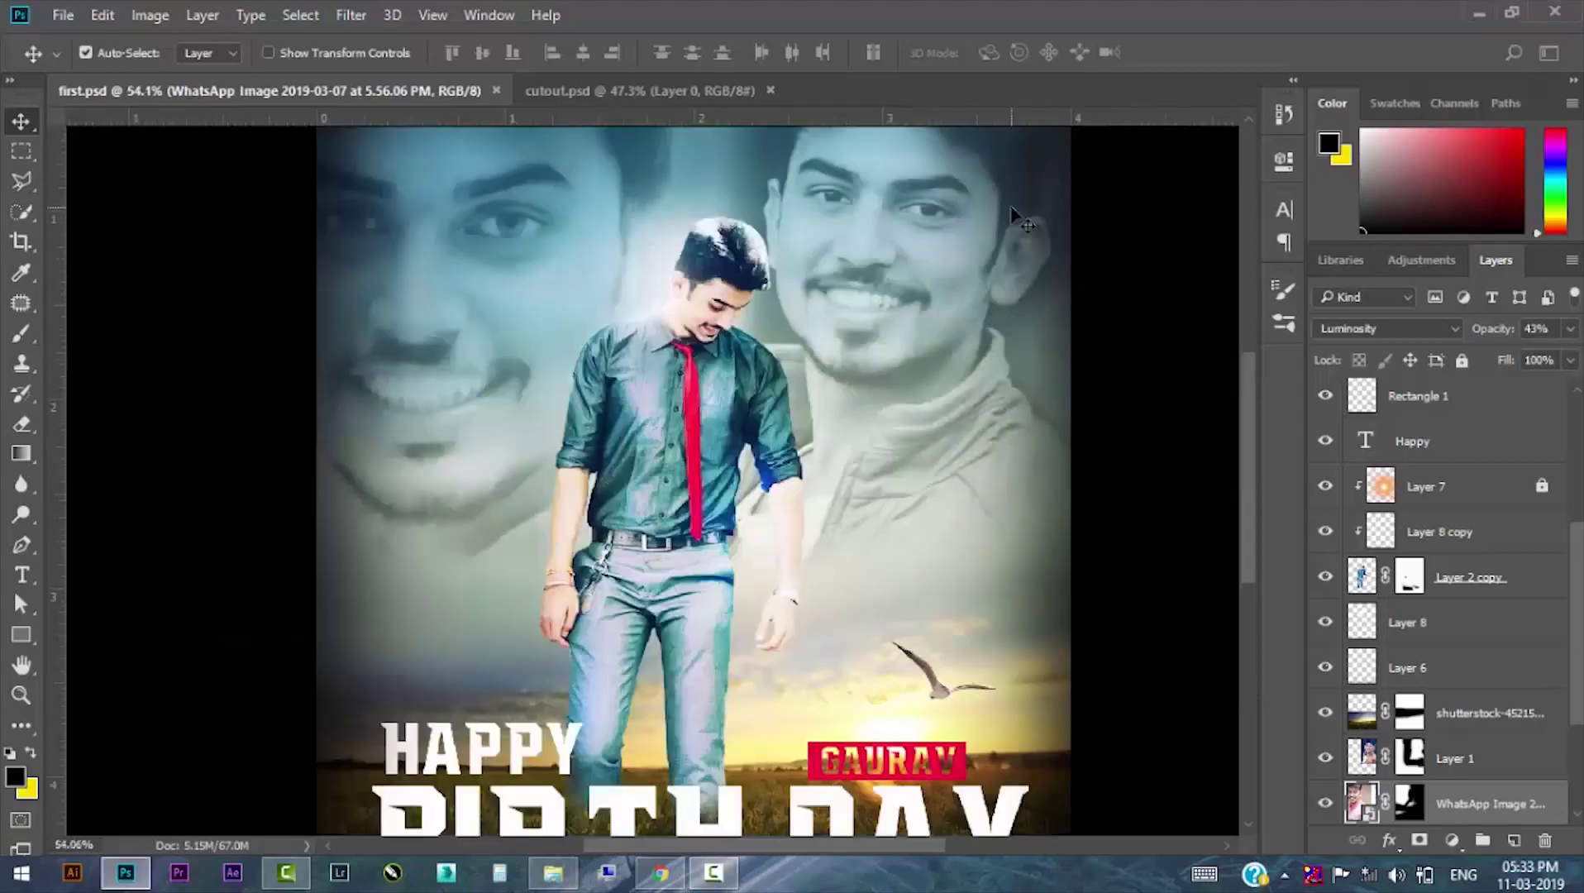
Create a new 1200 × 1500 px document and view the finished poster in full.
key("ctrl+n")
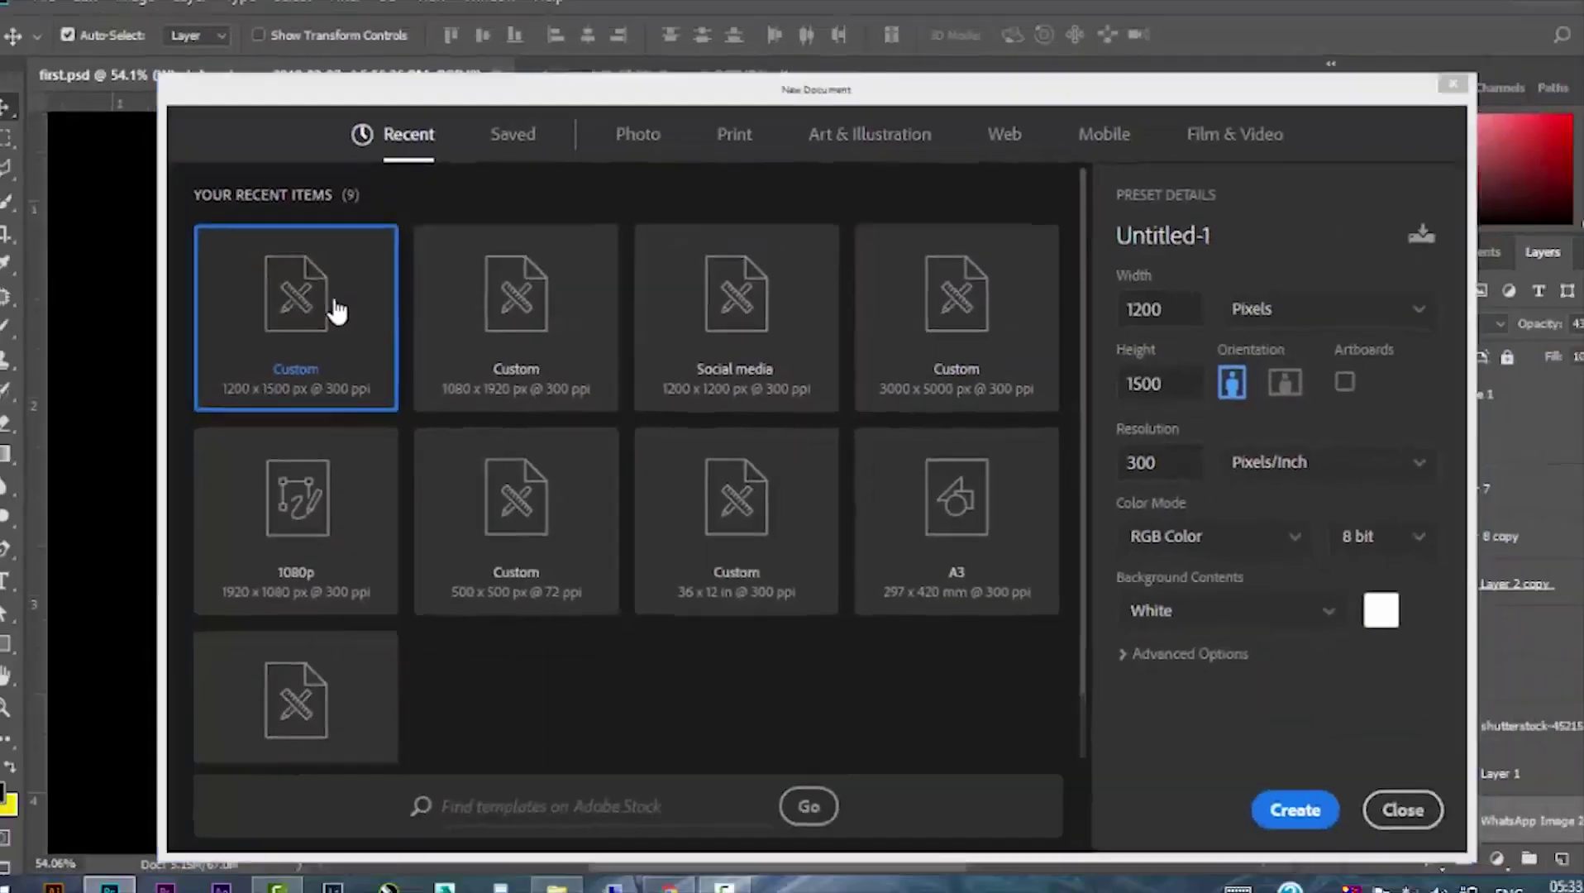
double_click(337, 310)
left_click(479, 91)
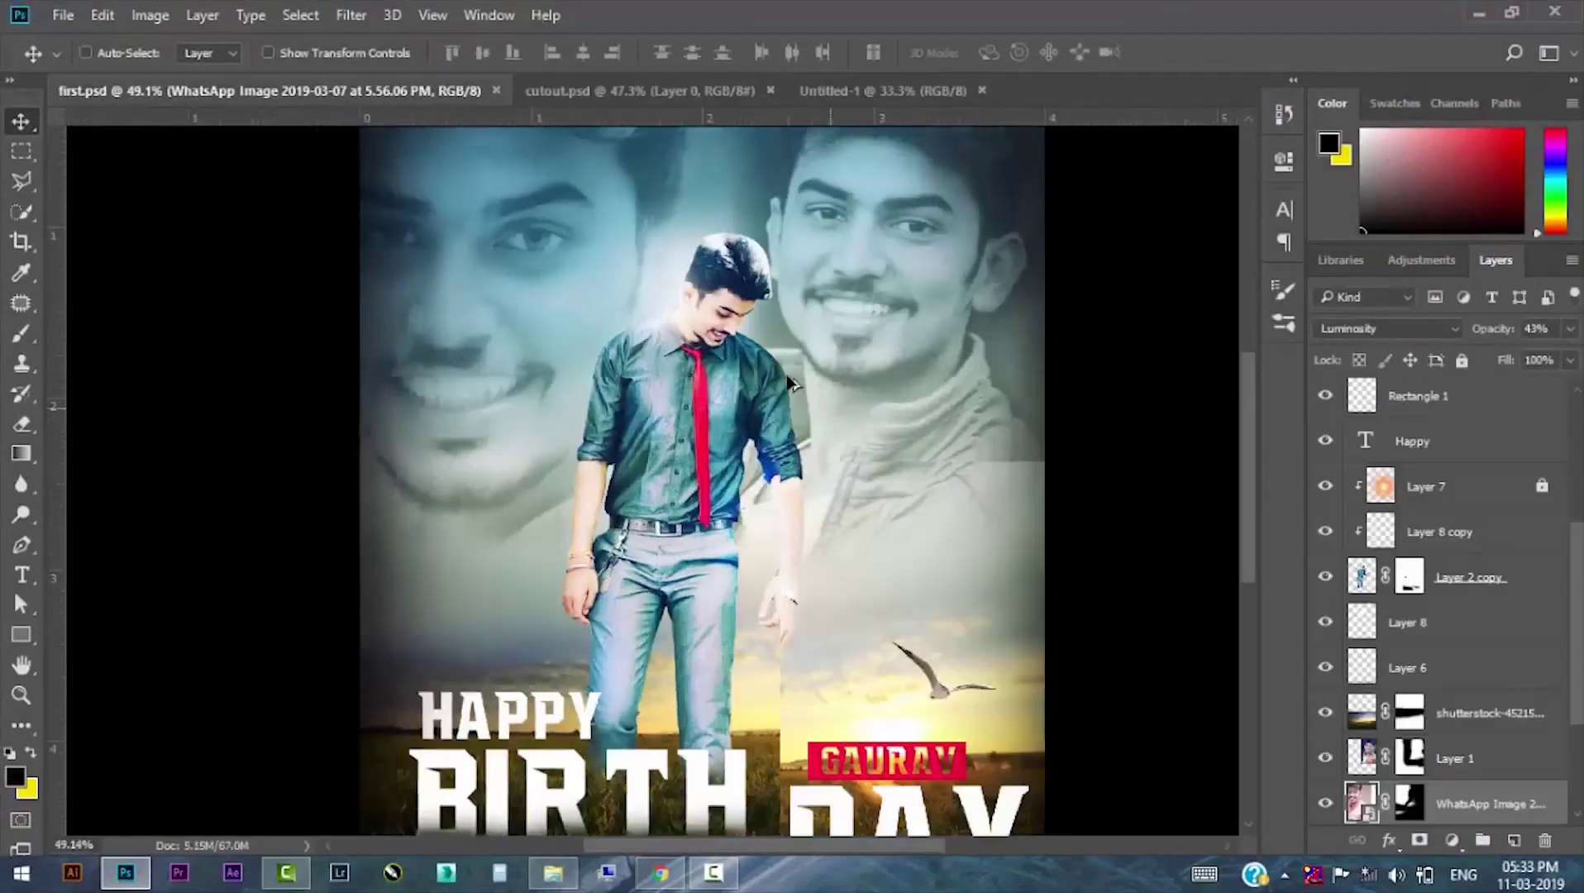
scroll(790, 384, "down", 2)
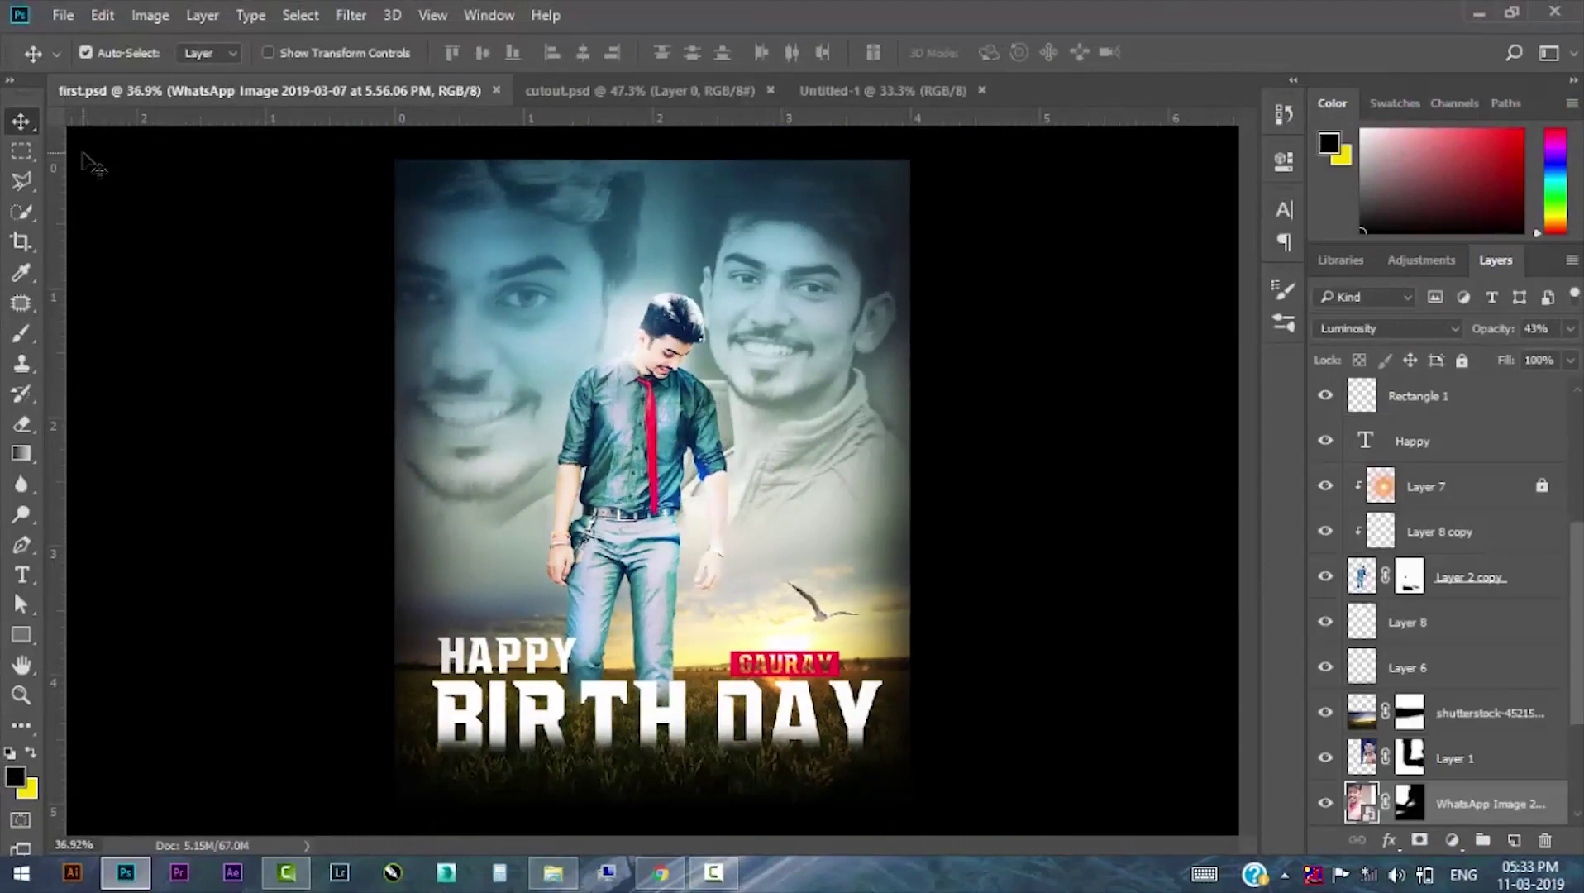
Switch to cutout.psd, undo accidental moves of the man, and zoom in on him.
left_click(643, 89)
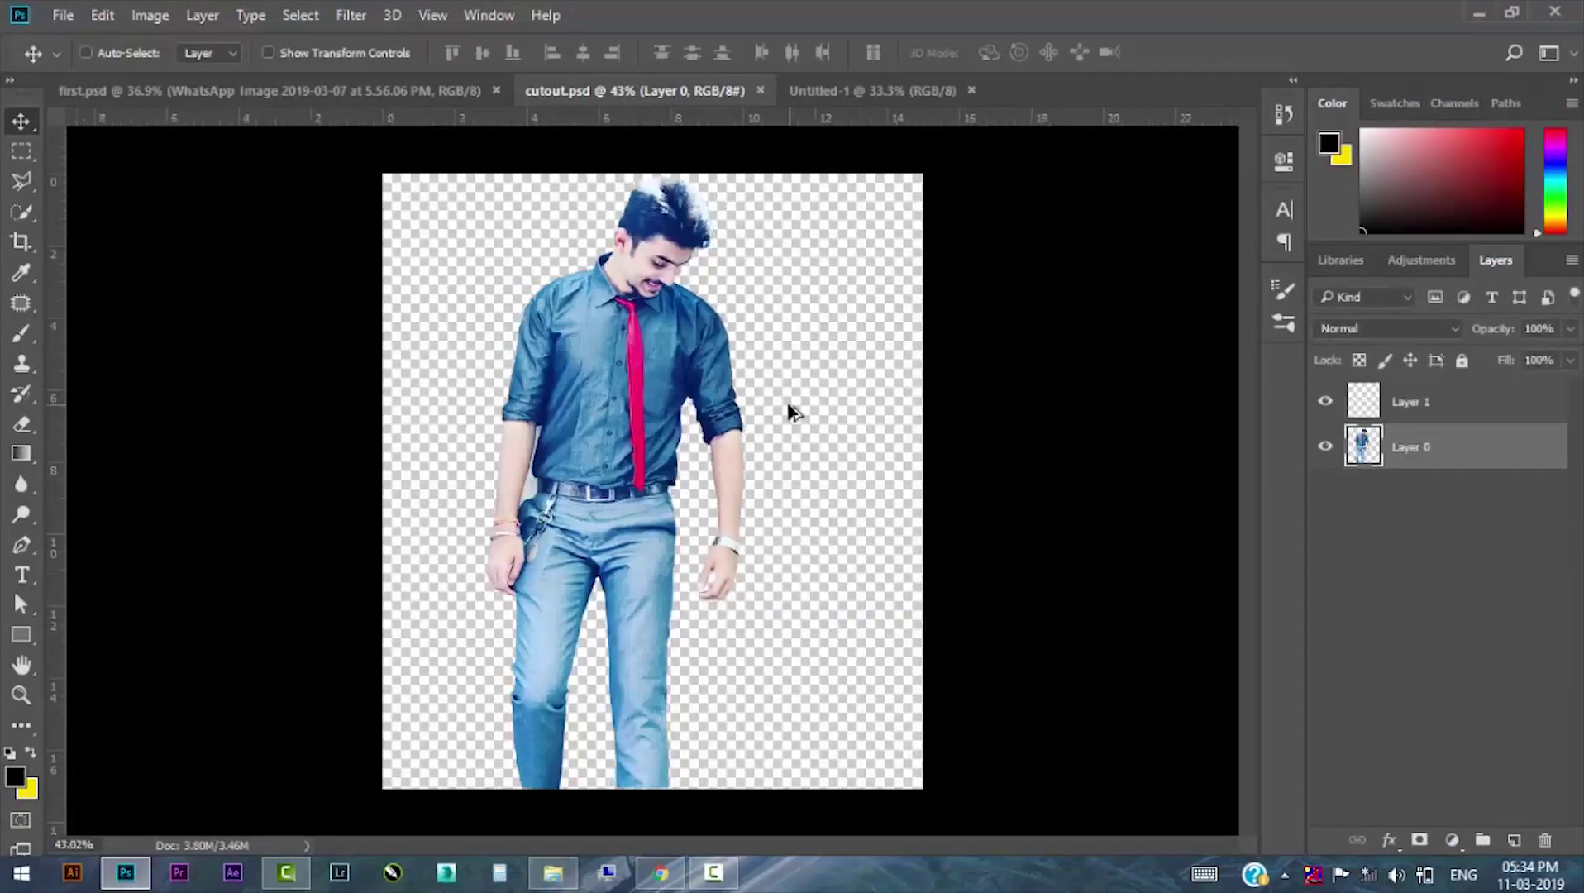
left_click_drag(658, 351, 767, 358)
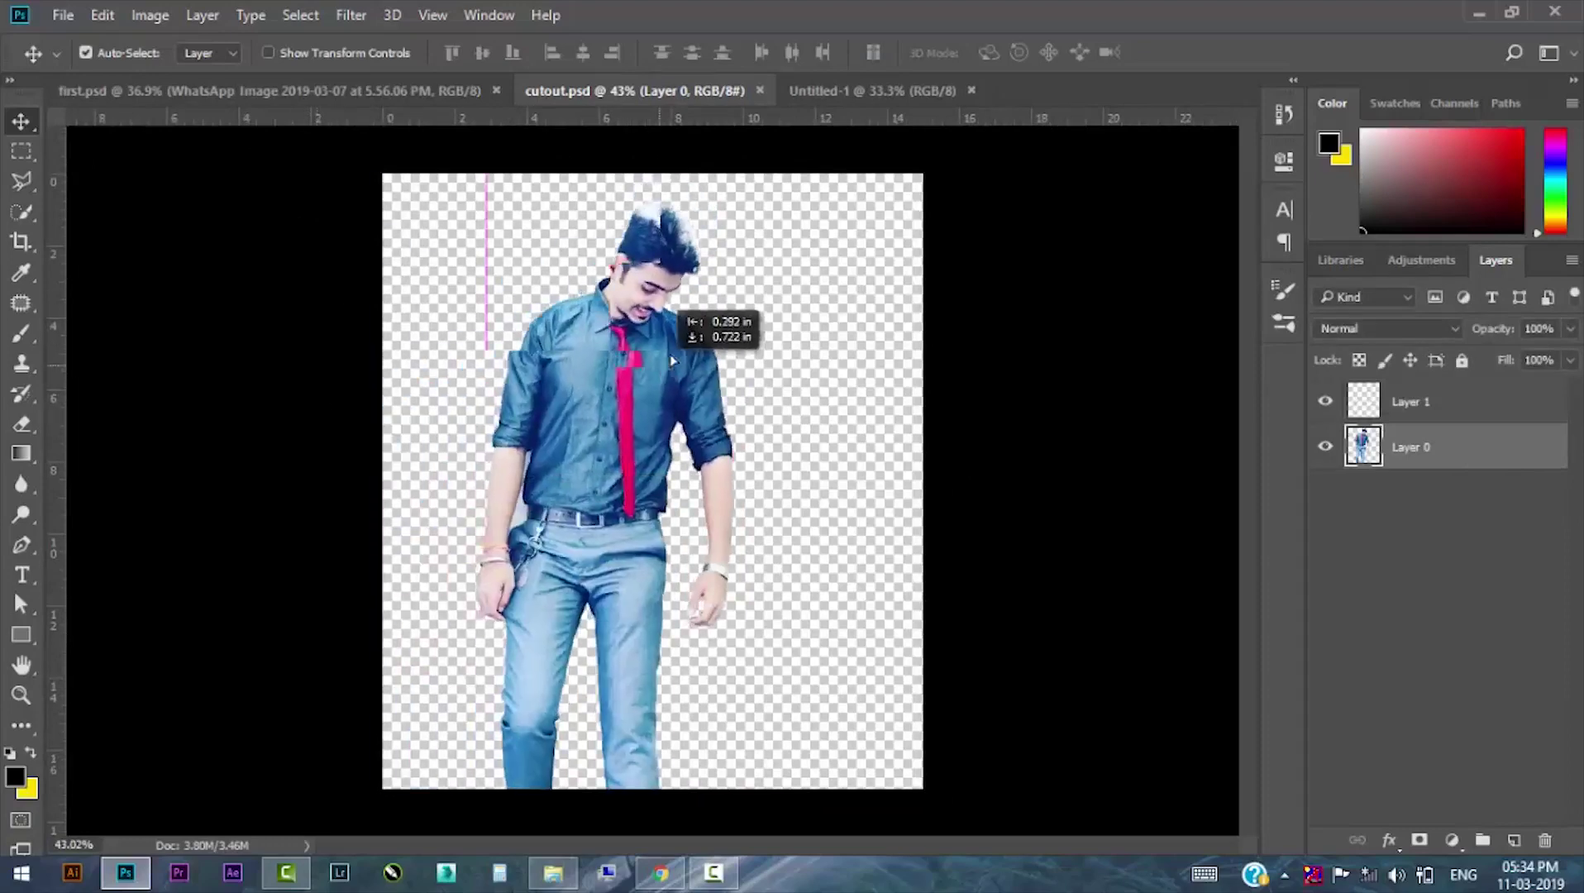
key("ctrl+z")
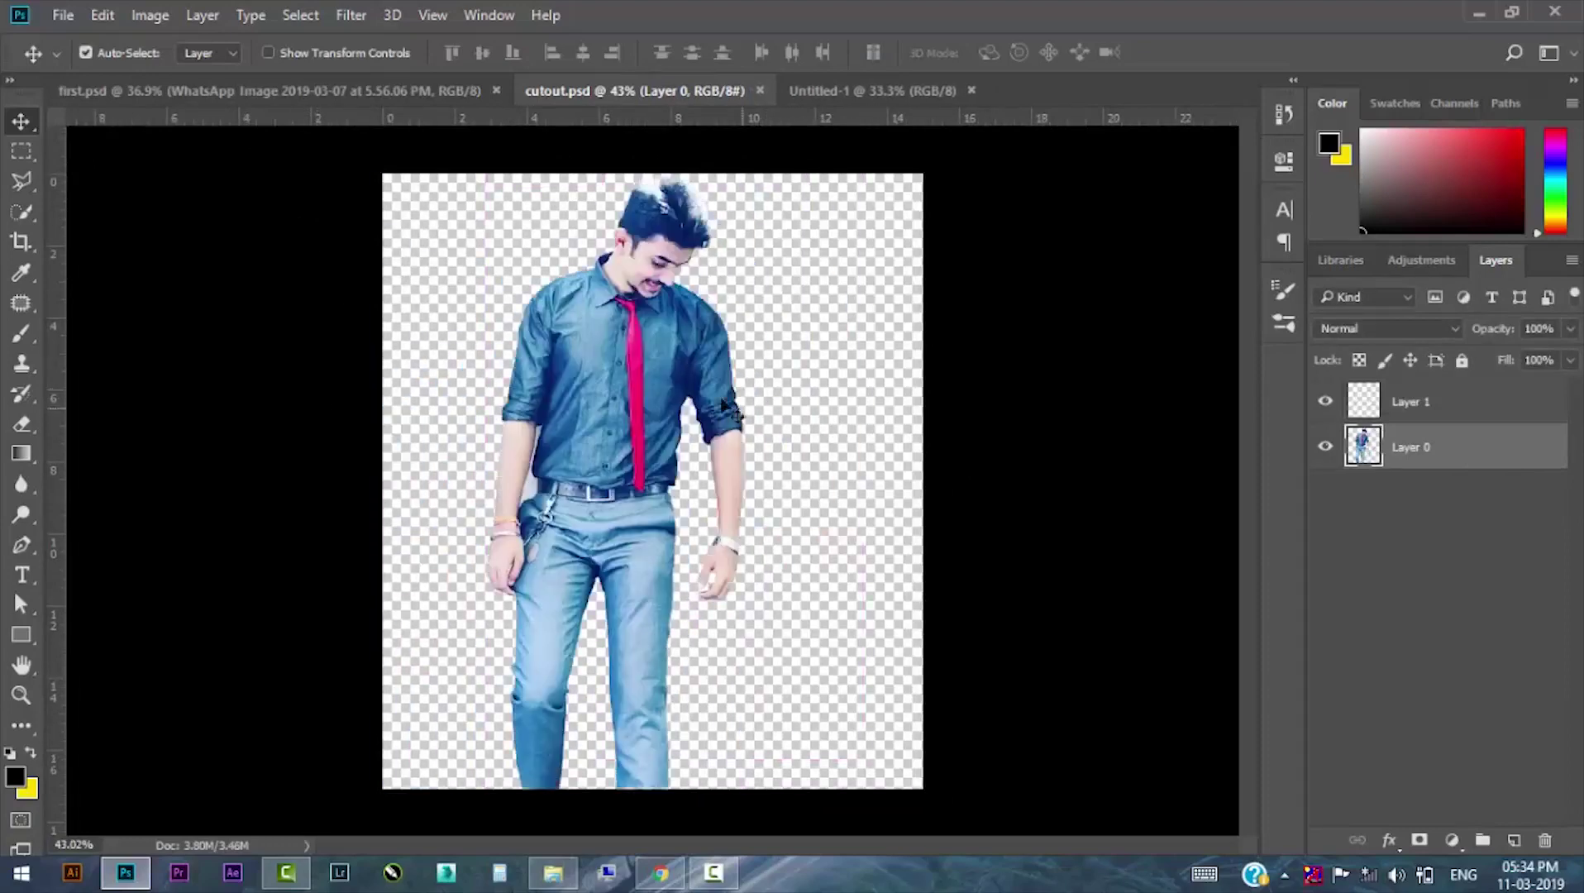
mouse_move(628, 372)
left_mouse_down()
mouse_move(606, 380)
mouse_move(799, 91)
mouse_move(619, 584)
left_mouse_up()
key("ctrl+z")
key("ctrl+plus")
scroll(673, 317, "up", 2)
scroll(674, 317, "down", 3)
Scale the man to about 78% and move him up the canvas.
key("ctrl+t")
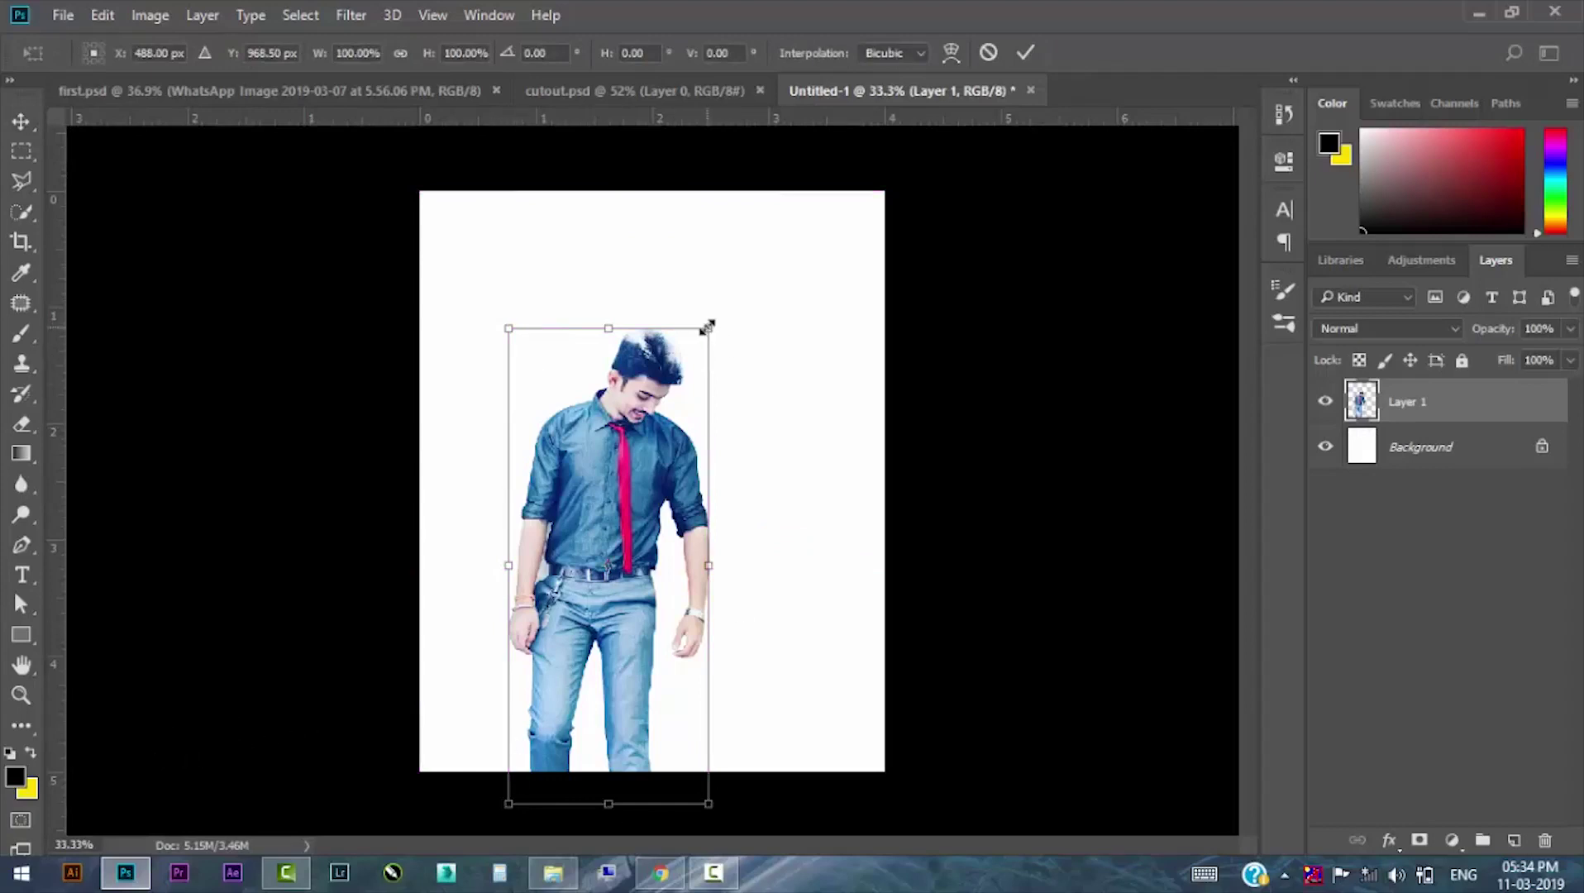
left_click_drag(703, 328, 665, 433)
left_click_drag(620, 527, 620, 467)
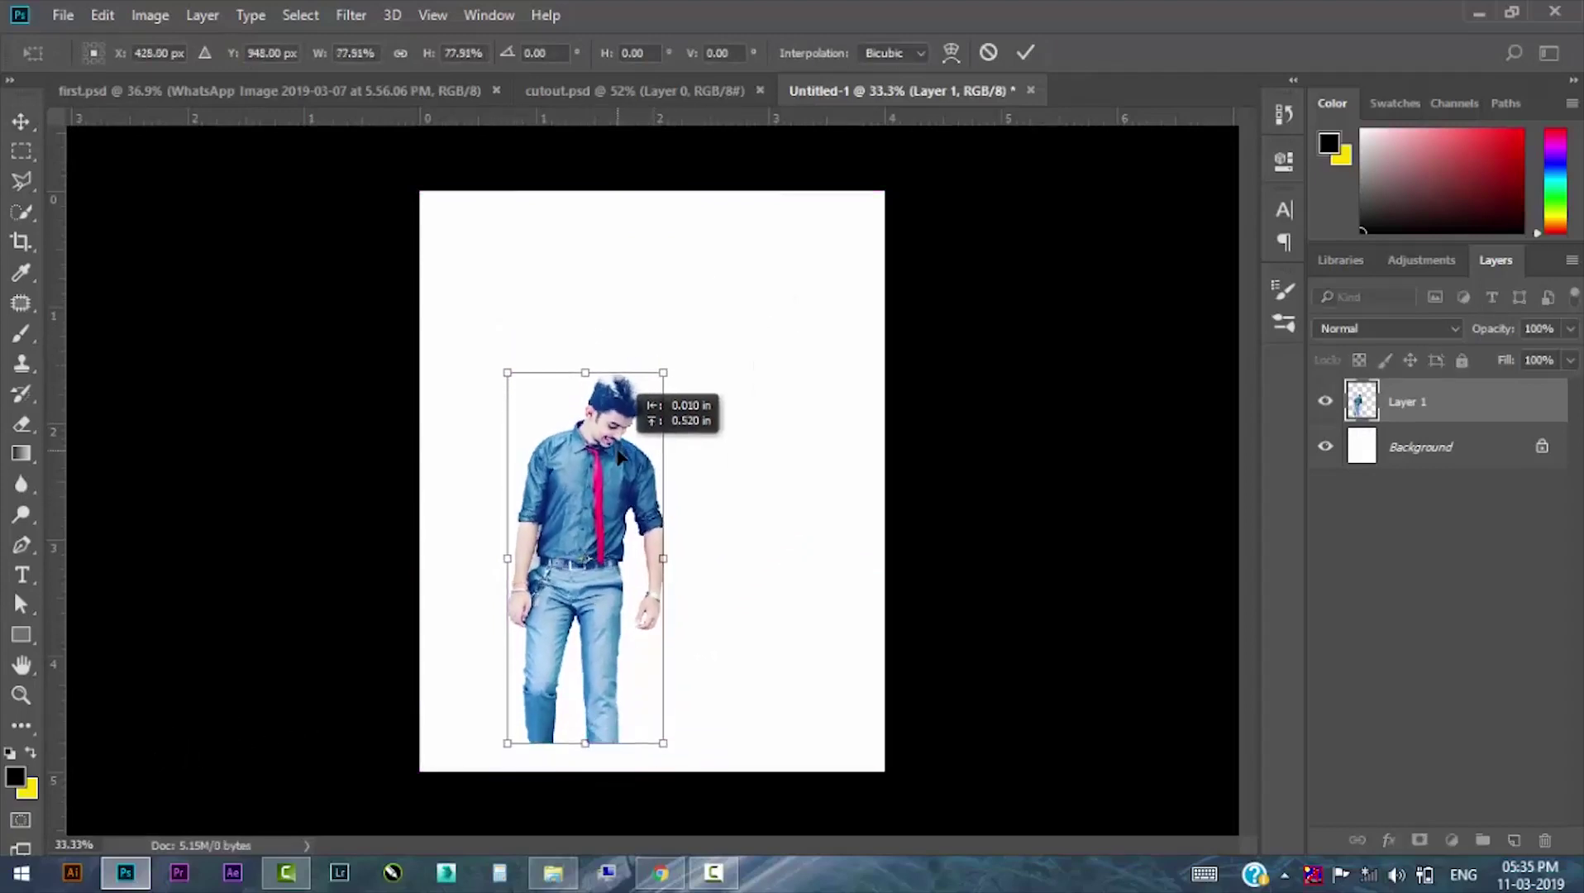
key("Return")
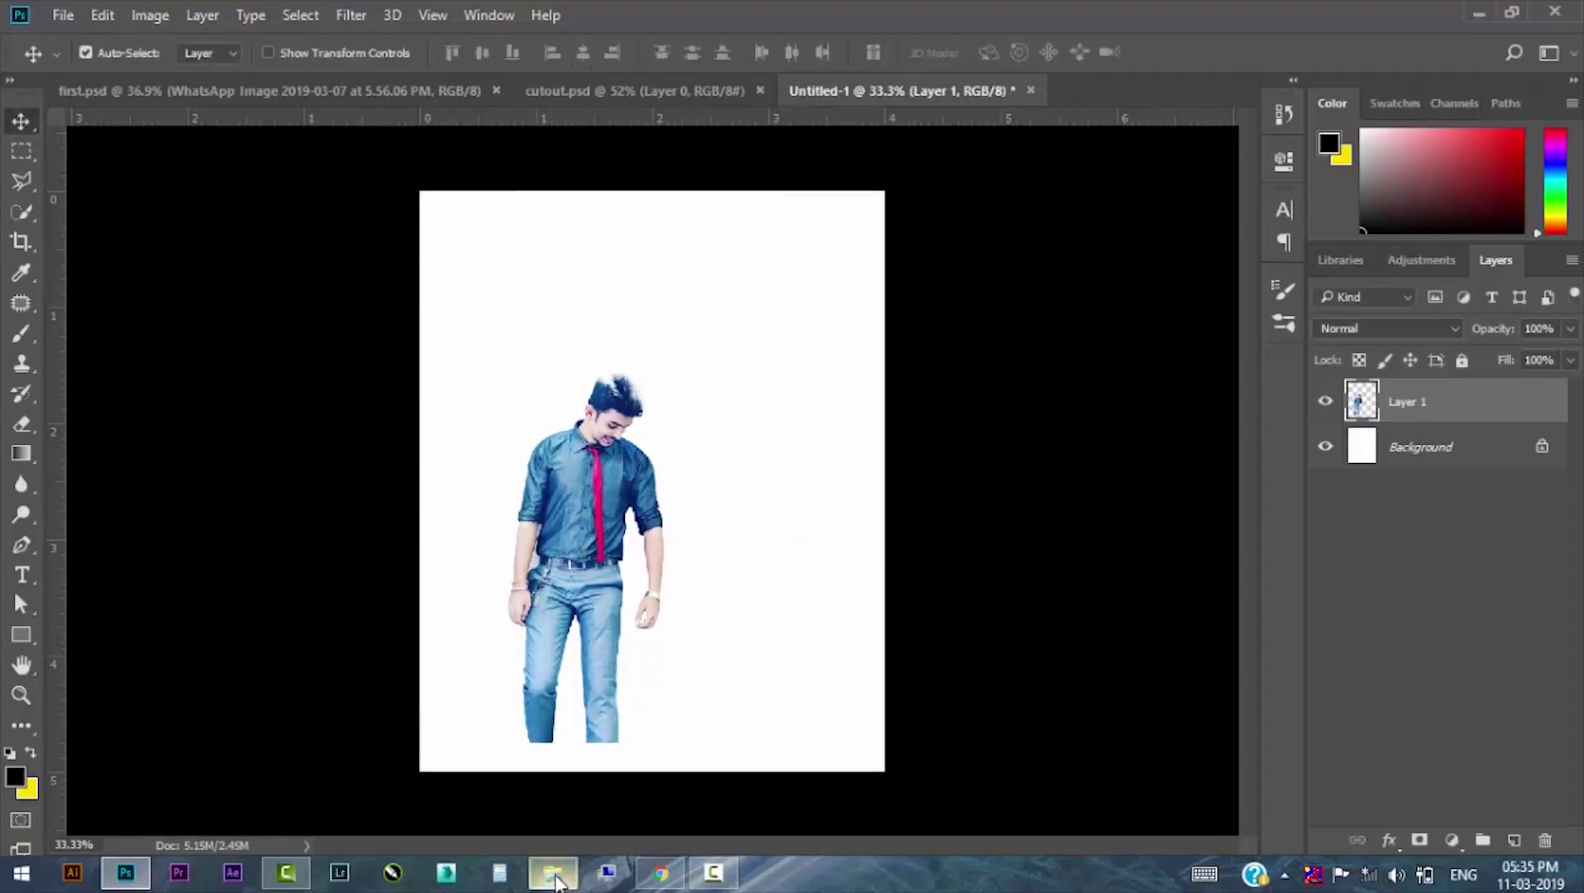
Place the sunset field image below the man at the canvas bottom, lowering the man slightly.
left_click(553, 877)
mouse_move(865, 311)
left_mouse_down()
mouse_move(348, 757)
mouse_move(767, 505)
left_mouse_up()
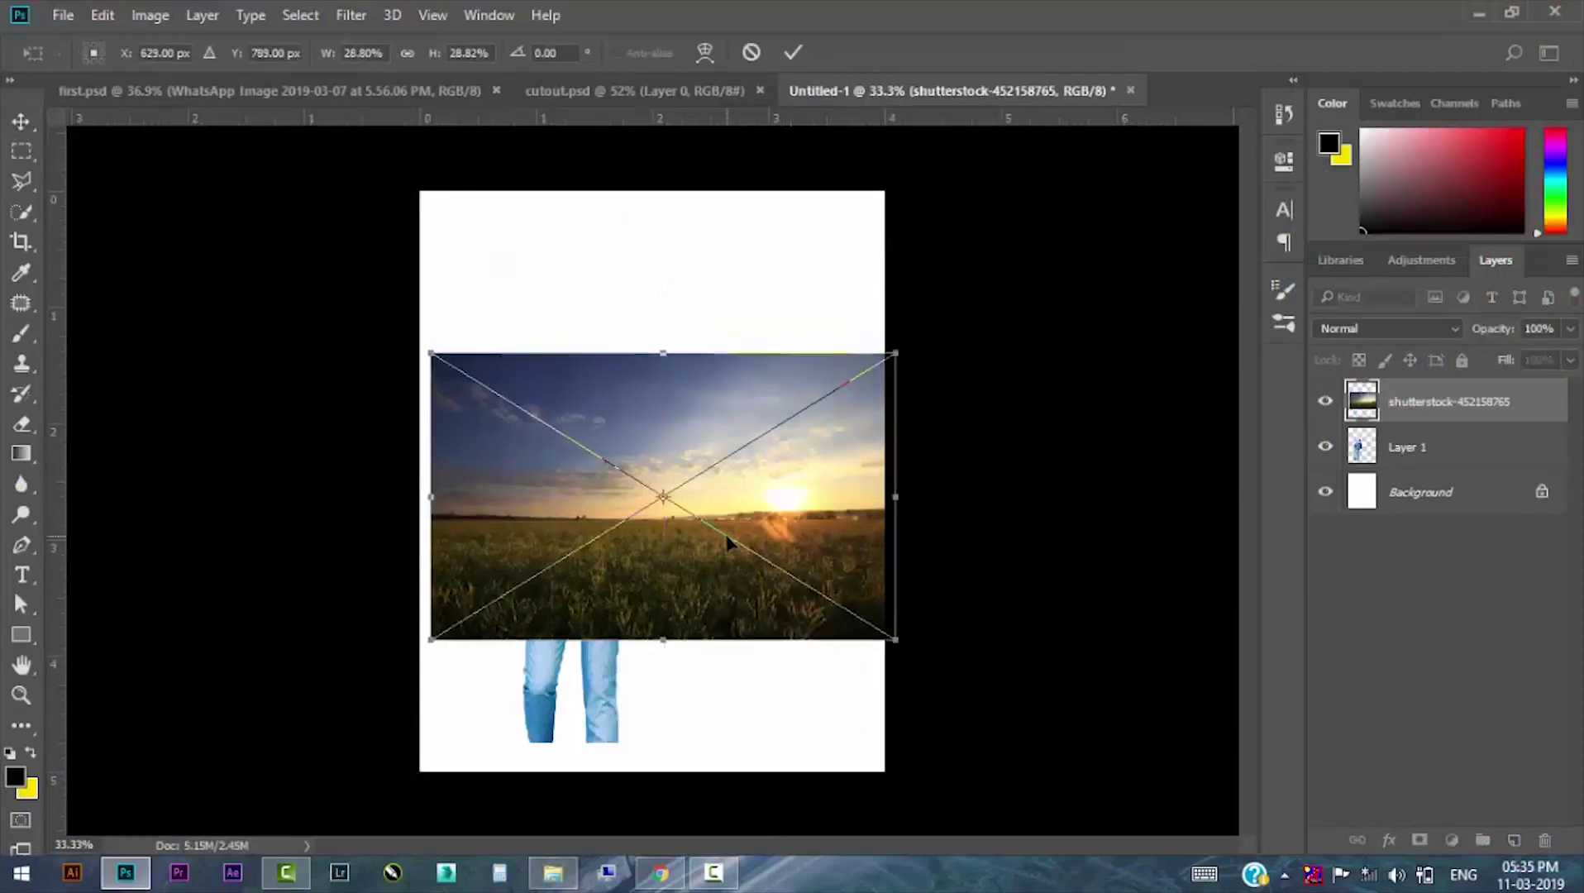
key("Return")
left_click_drag(1400, 405, 1411, 461)
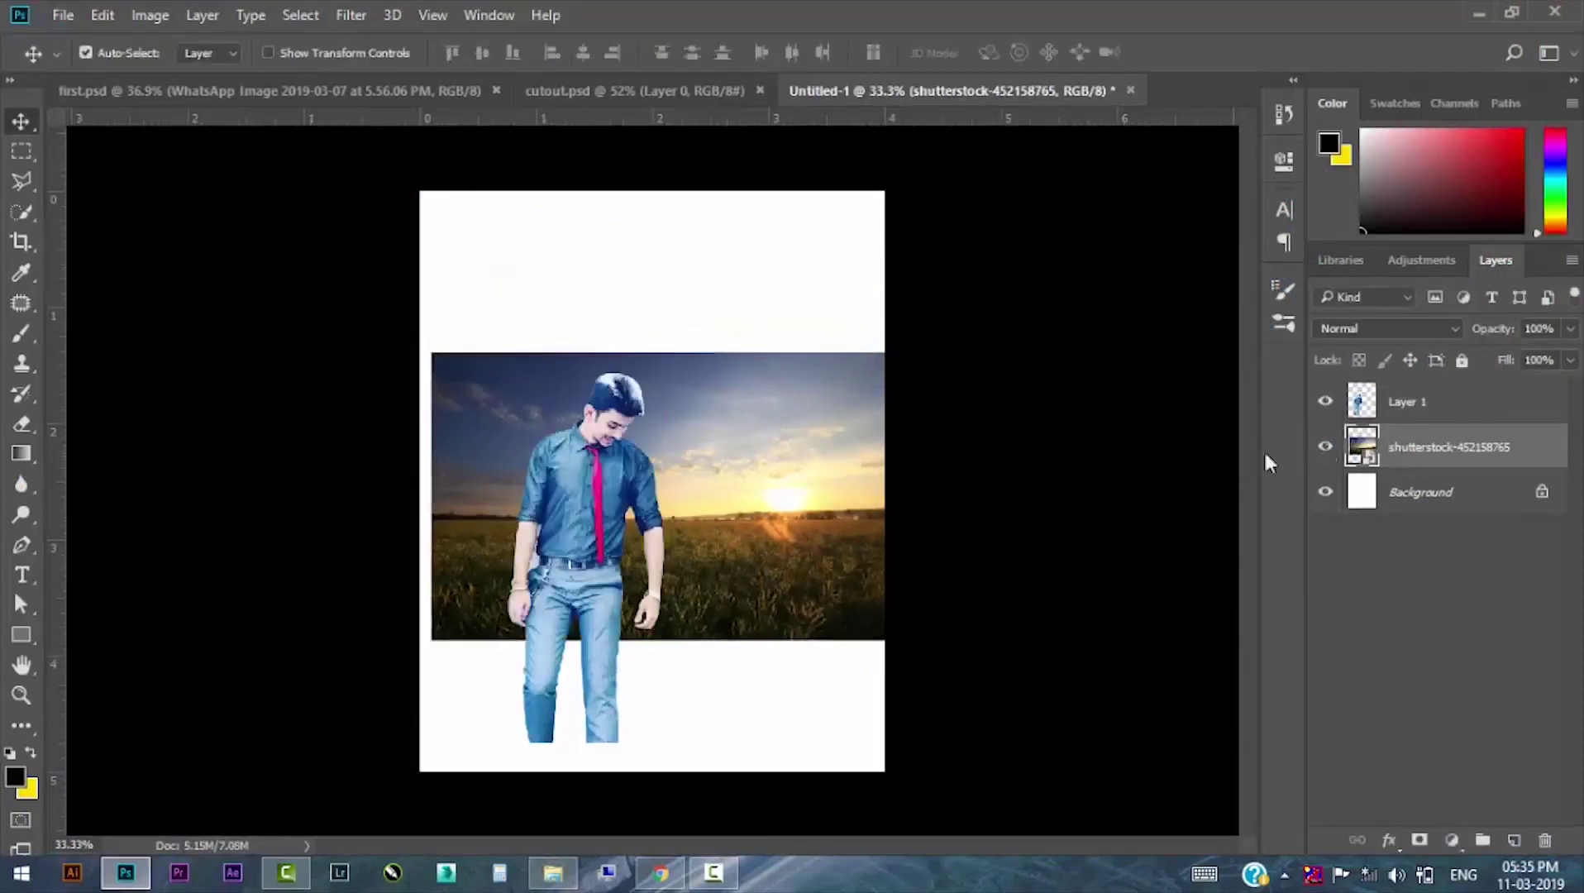
left_click_drag(793, 517, 781, 644)
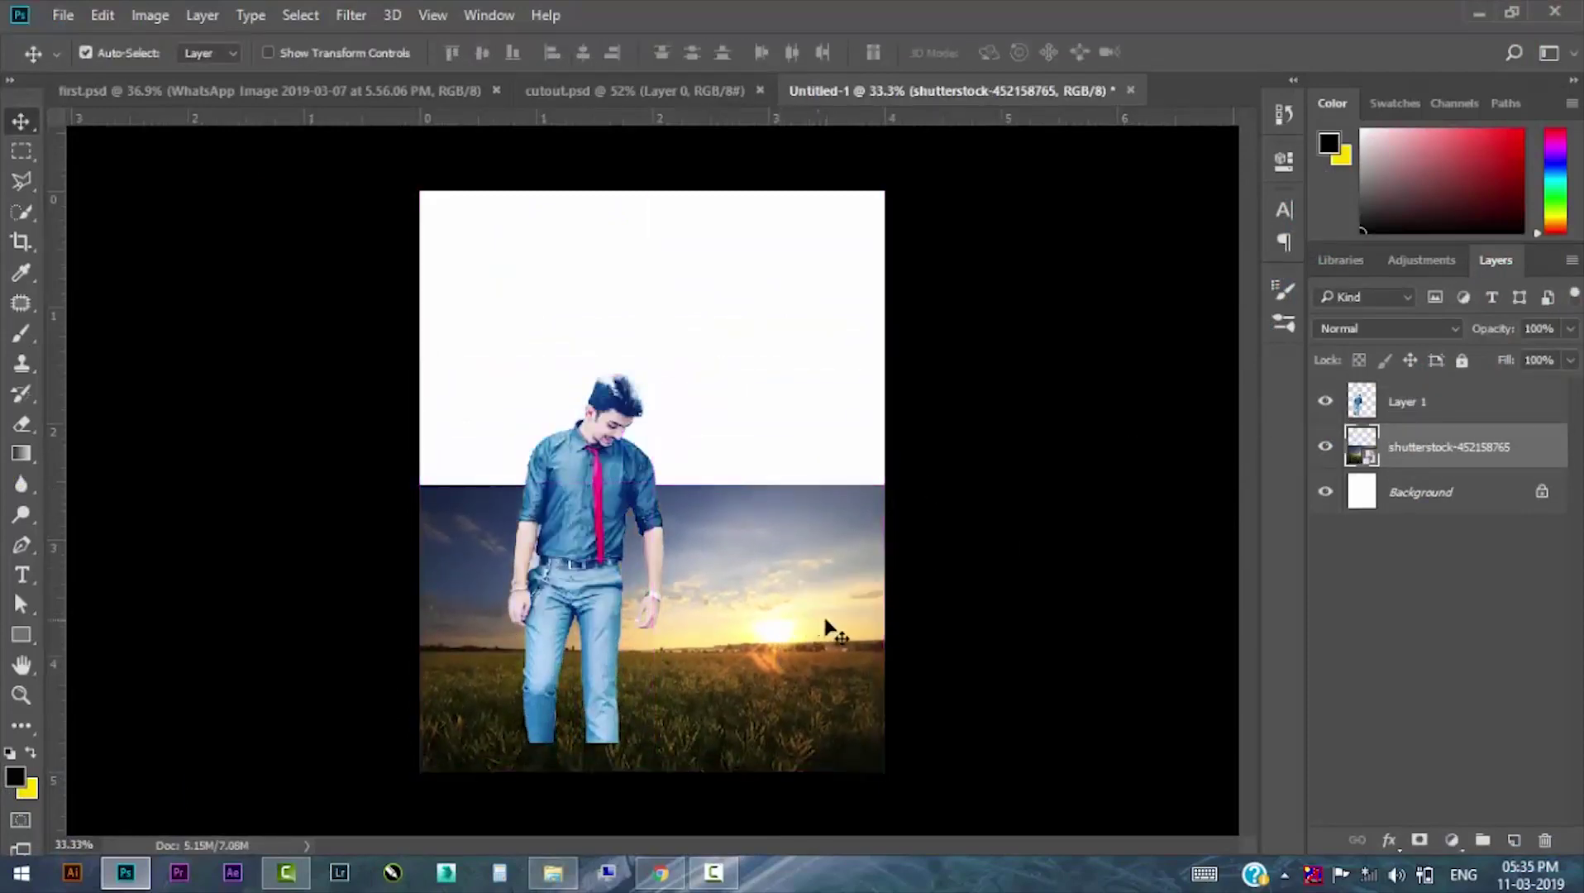
left_click_drag(594, 512, 597, 523)
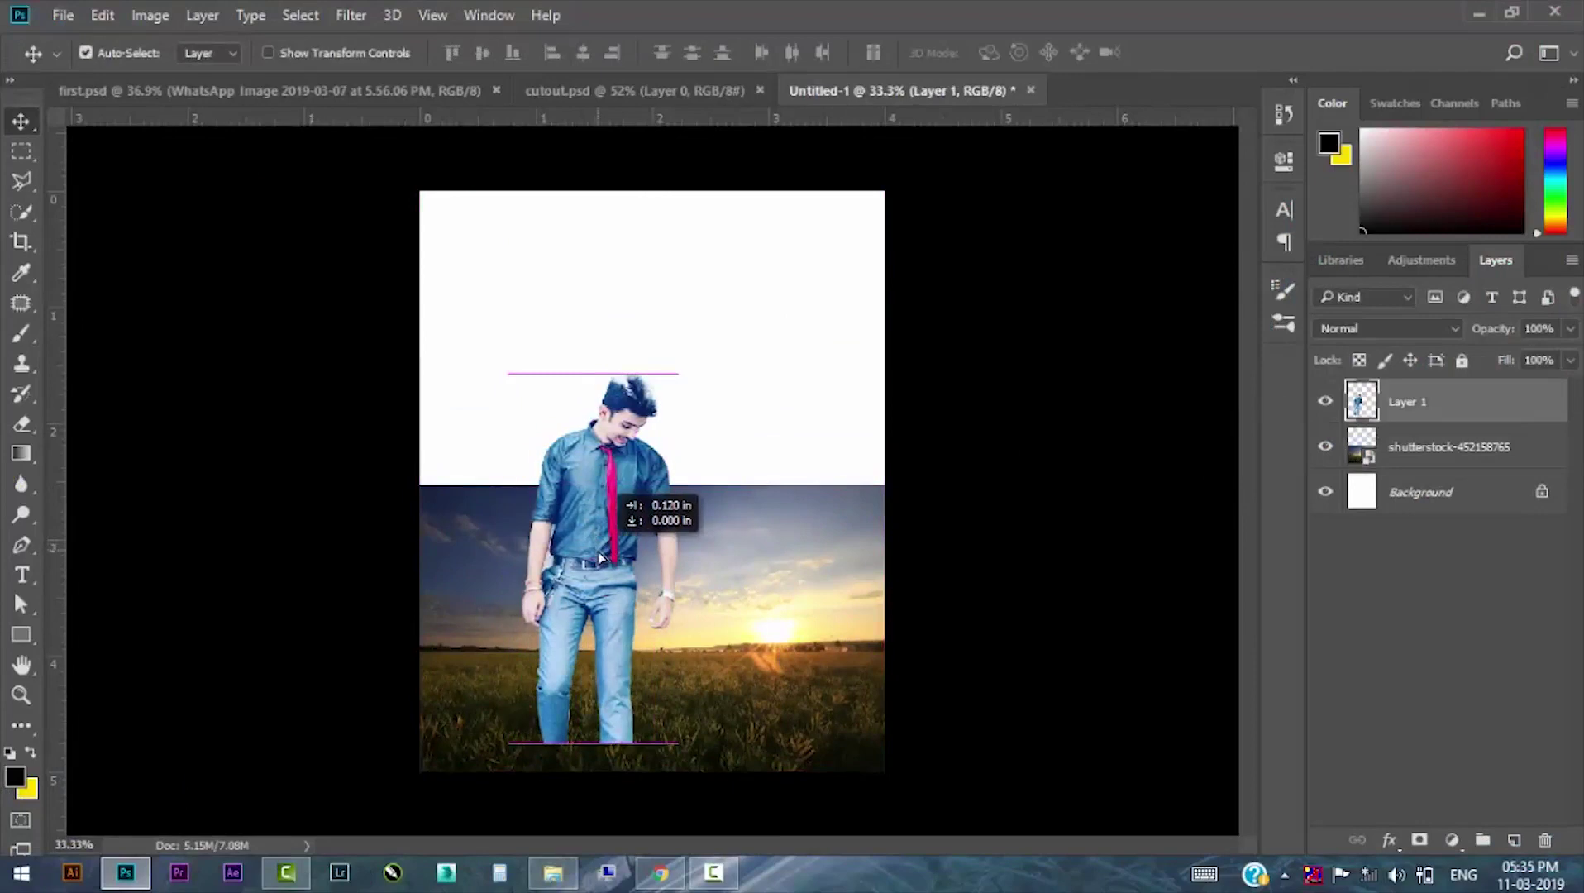
left_click(742, 559)
Place the cloudy sky image across the upper part of the canvas.
left_click(606, 868)
mouse_move(979, 281)
left_mouse_down()
mouse_move(134, 883)
mouse_move(777, 351)
left_mouse_up()
left_click_drag(876, 353, 747, 309)
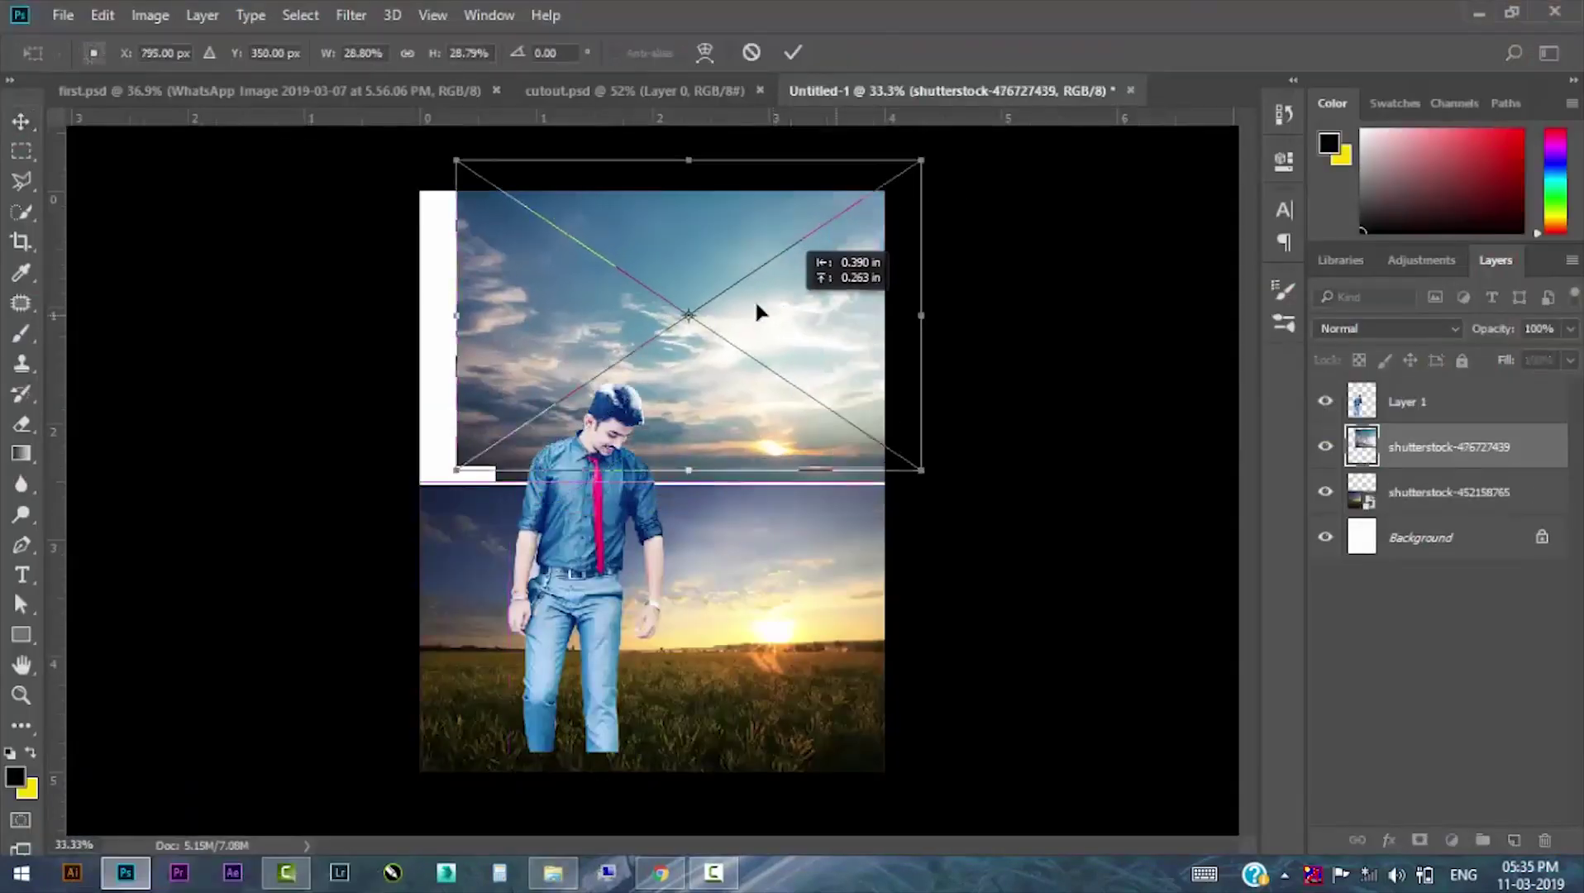
key("Down")
key("Down")
key("Down")
key("Down")
key("Down")
key("Down")
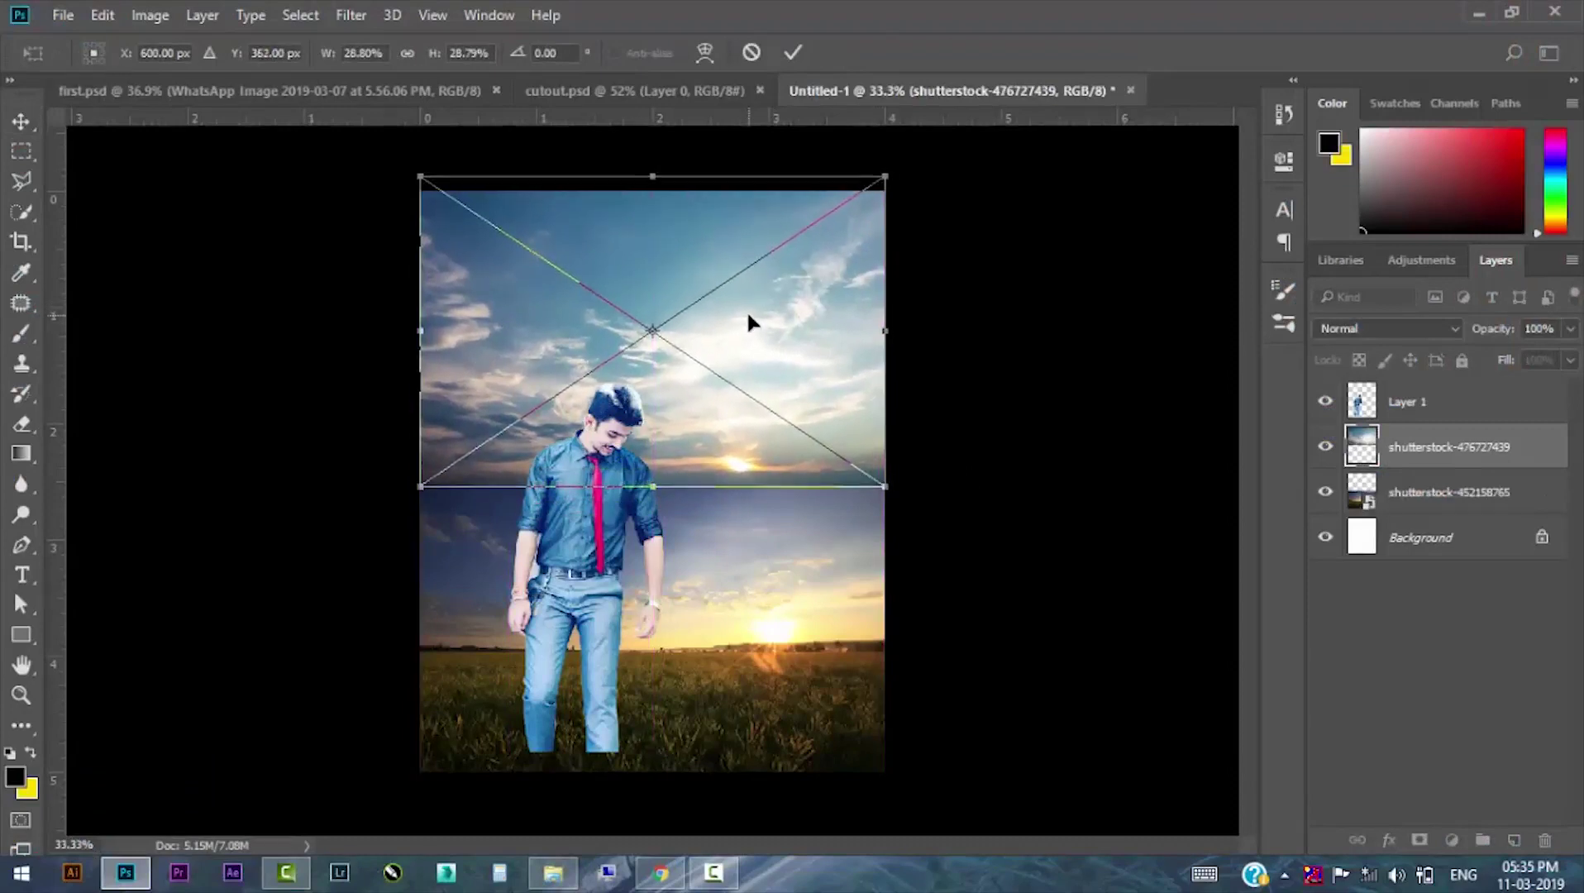
key("Down")
key("Down")
key("Down")
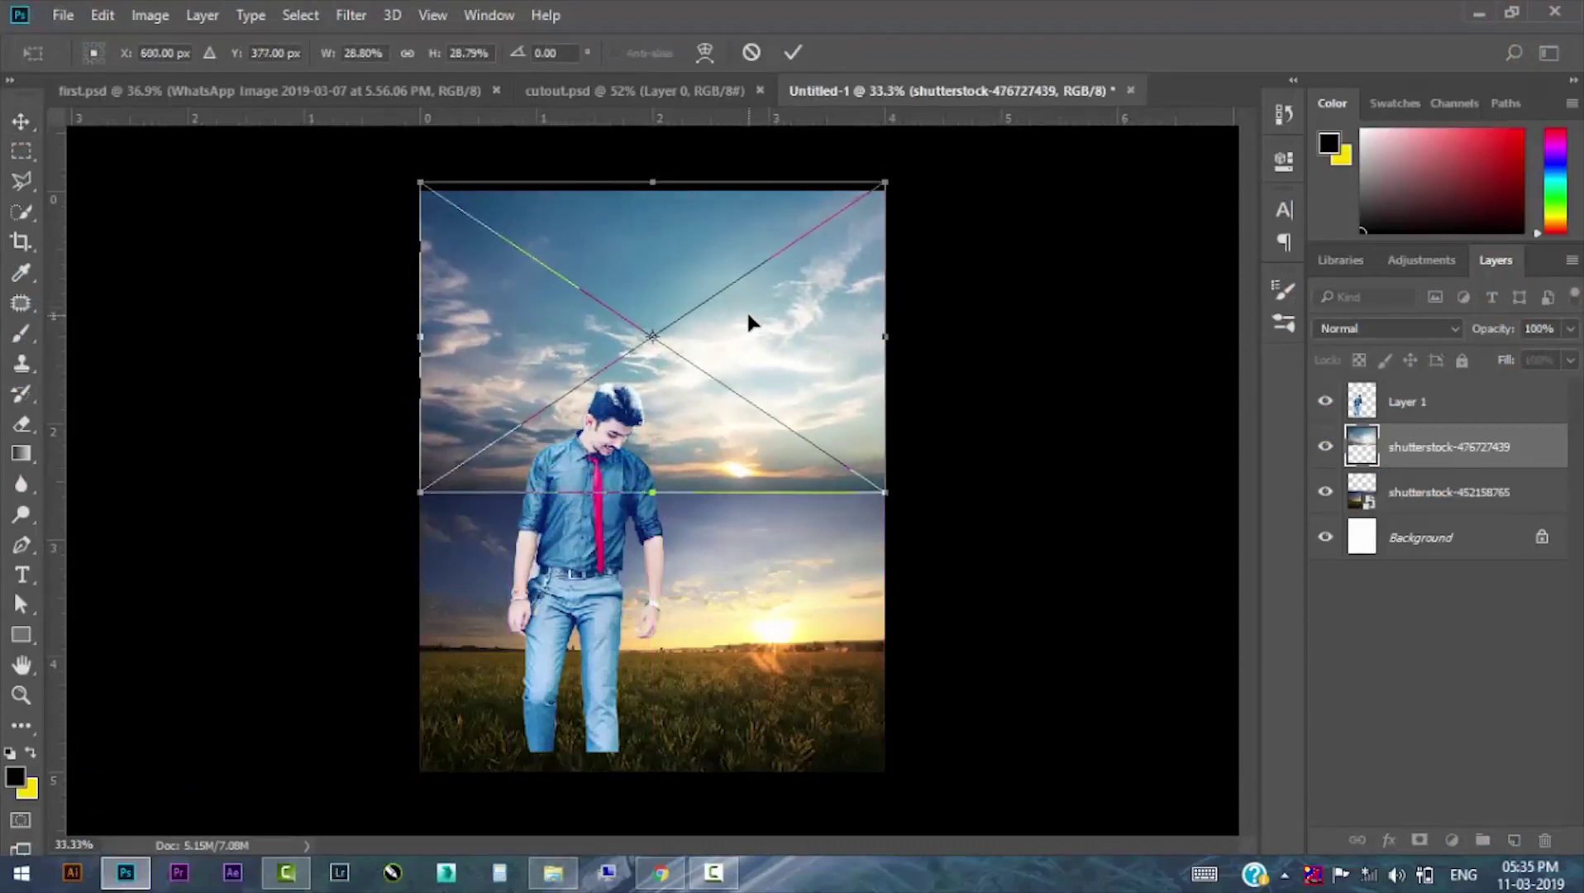
key("Return")
left_click_drag(748, 314, 746, 324)
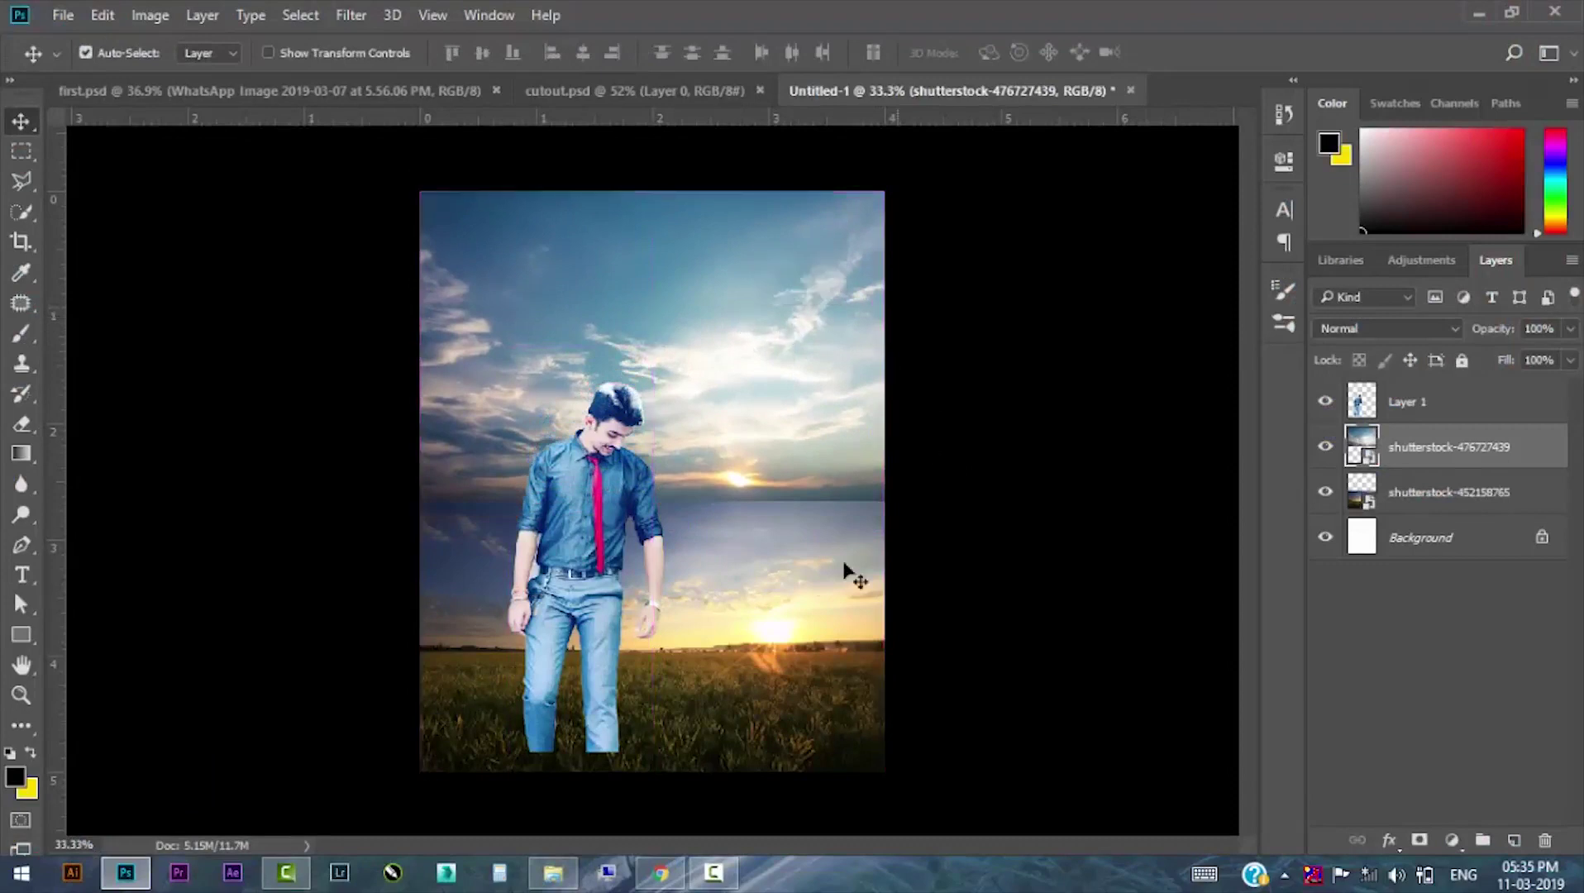
left_click(800, 592, "shift")
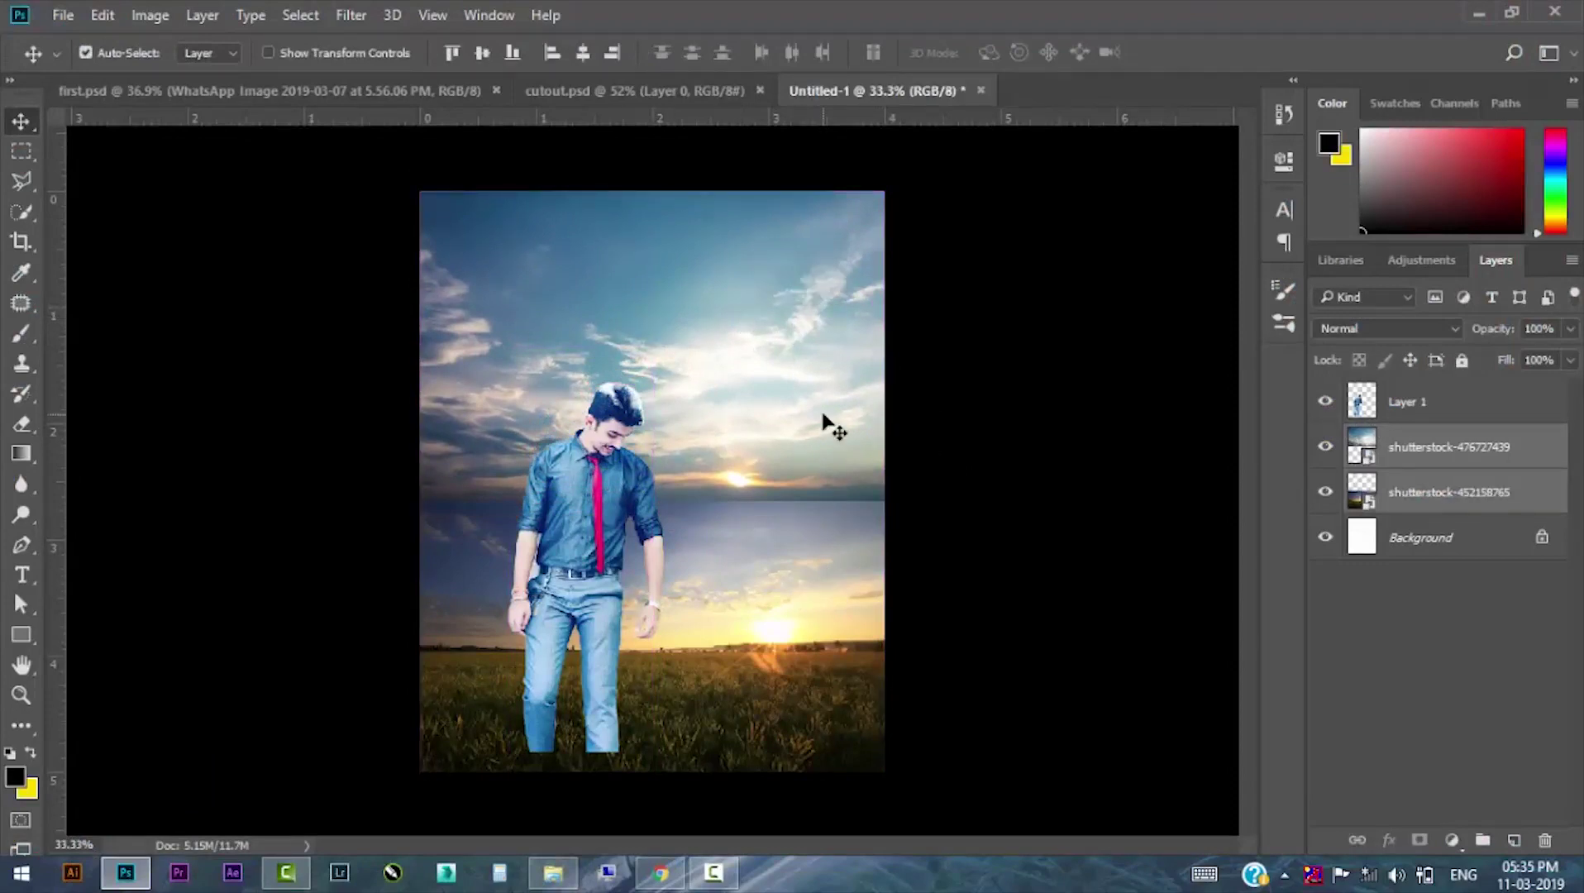
Add a mask to the sky layer and paint across the horizon band with a small black brush.
left_click(1446, 446)
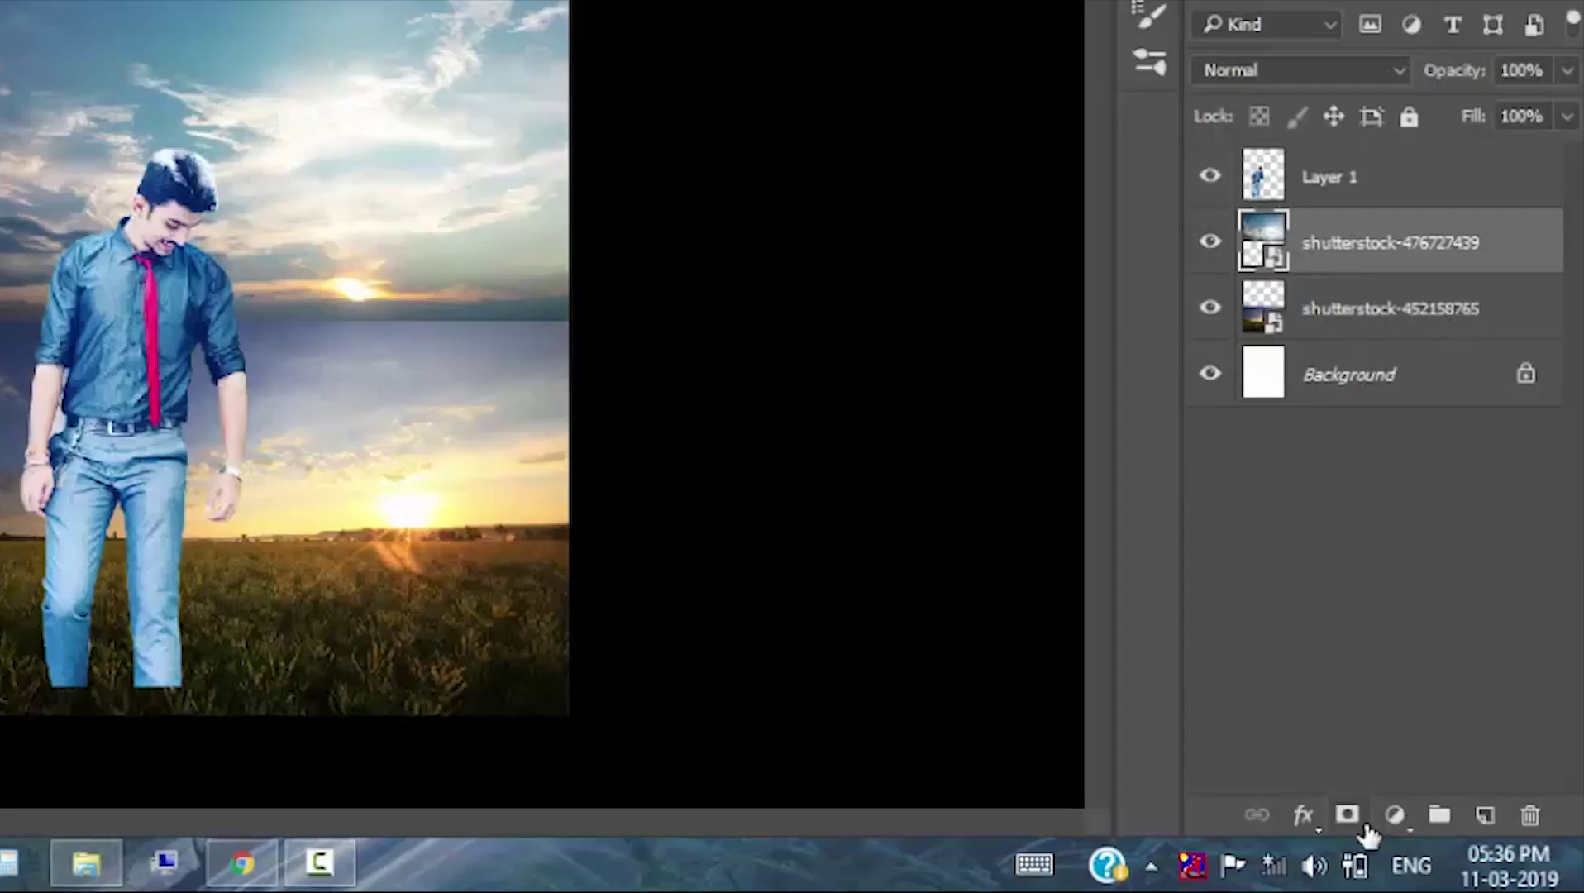
left_click(1347, 816)
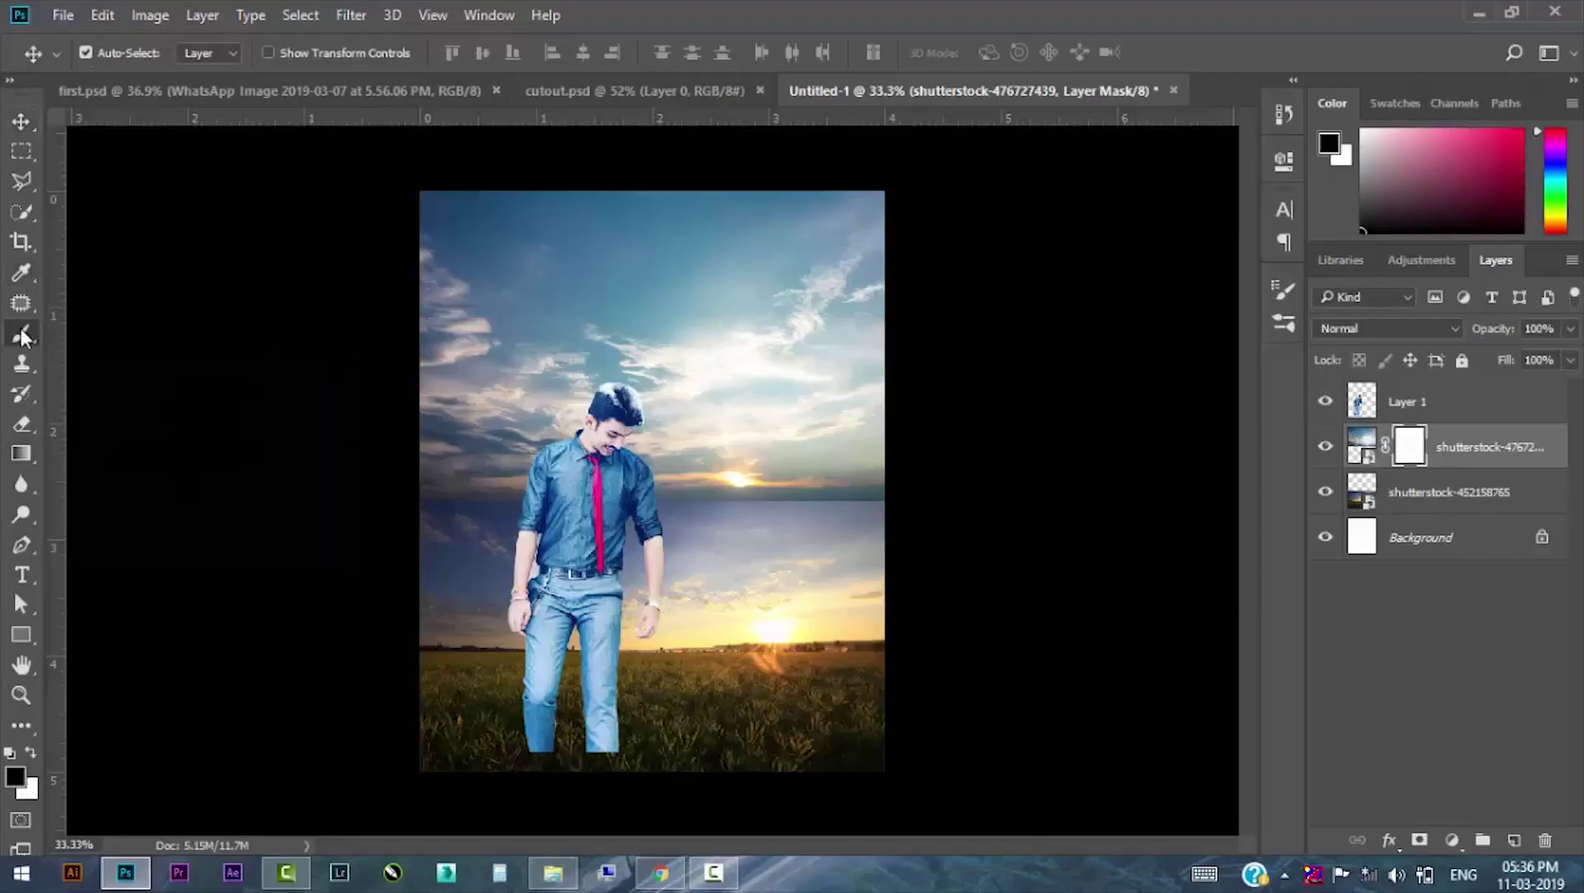
left_click(22, 335)
left_click(15, 777)
left_click(1483, 226)
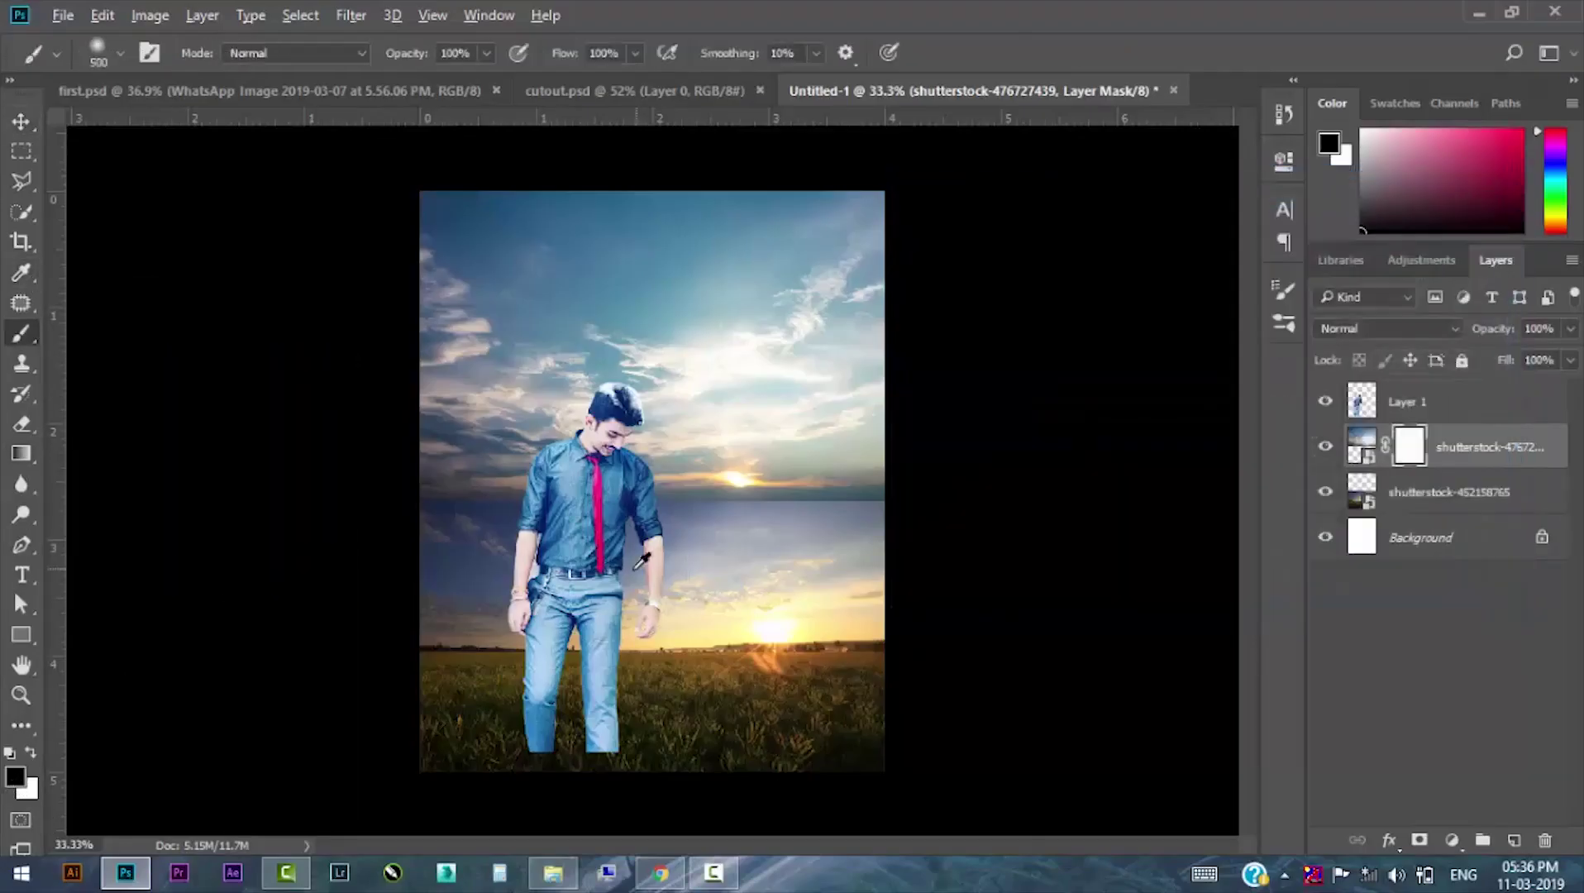
right_click(640, 560, "alt")
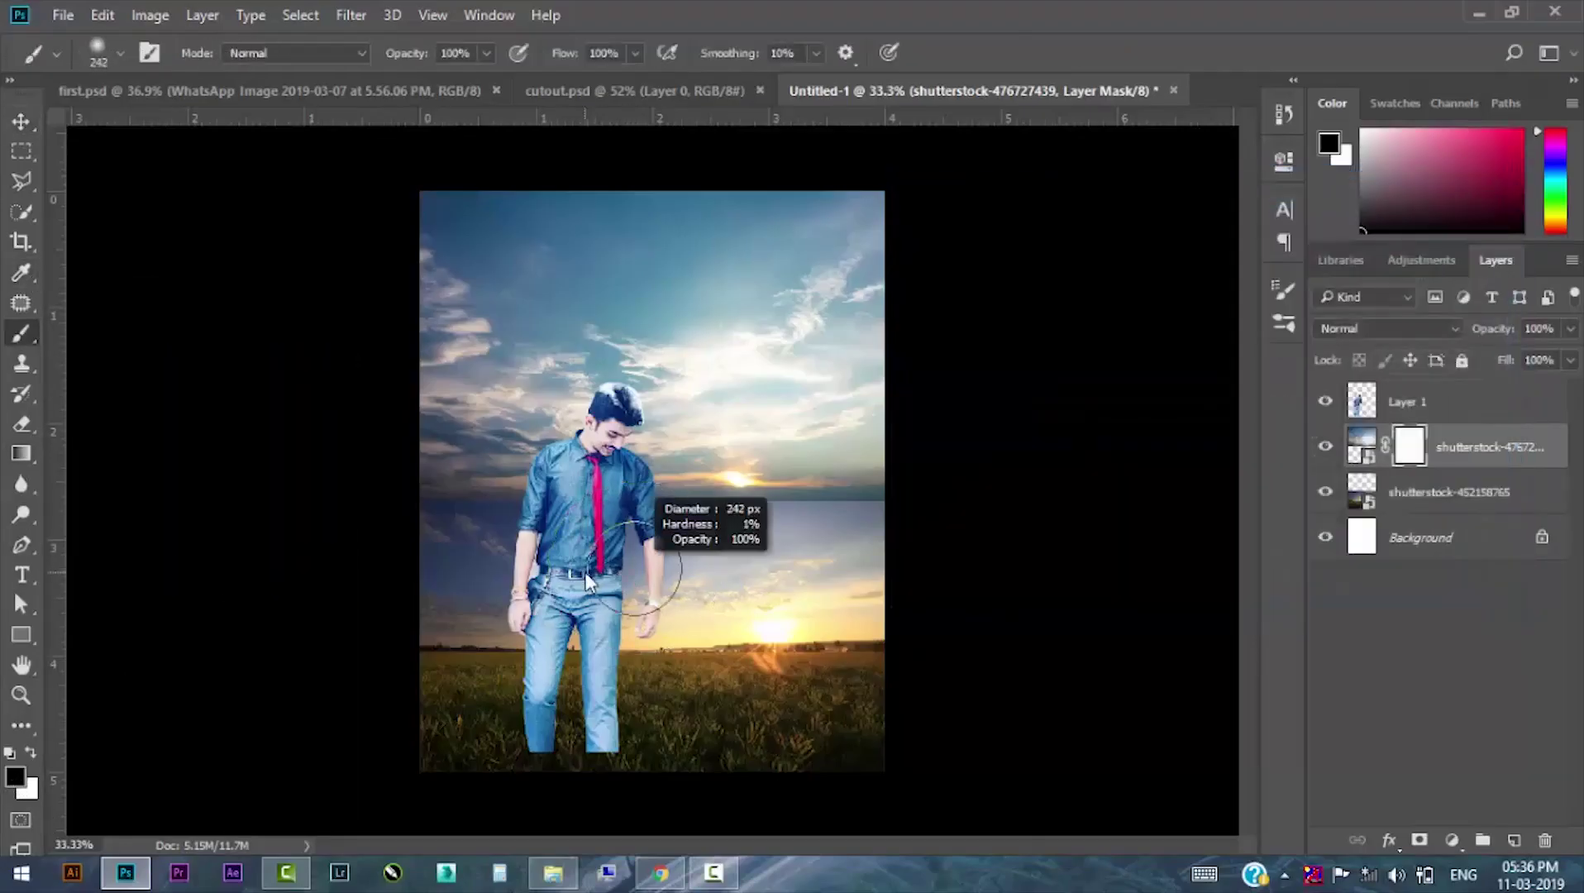
left_click(31, 751)
left_click_drag(451, 451, 788, 453)
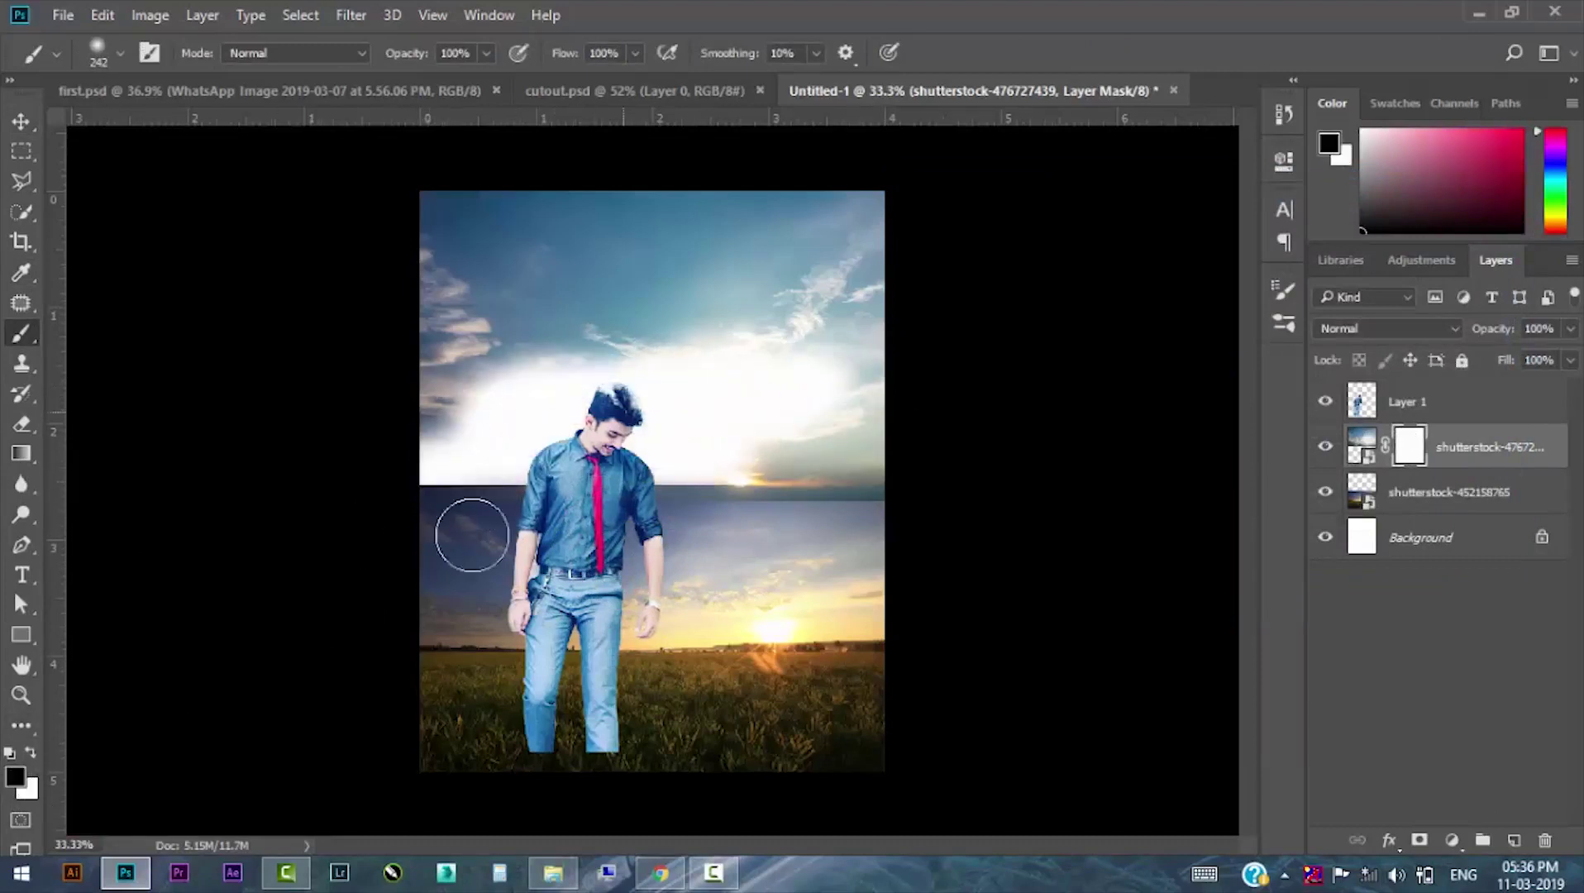
Refine the sky mask near the head and lower edge, then reorder the sky below the field.
key("x")
left_click_drag(494, 521, 743, 397)
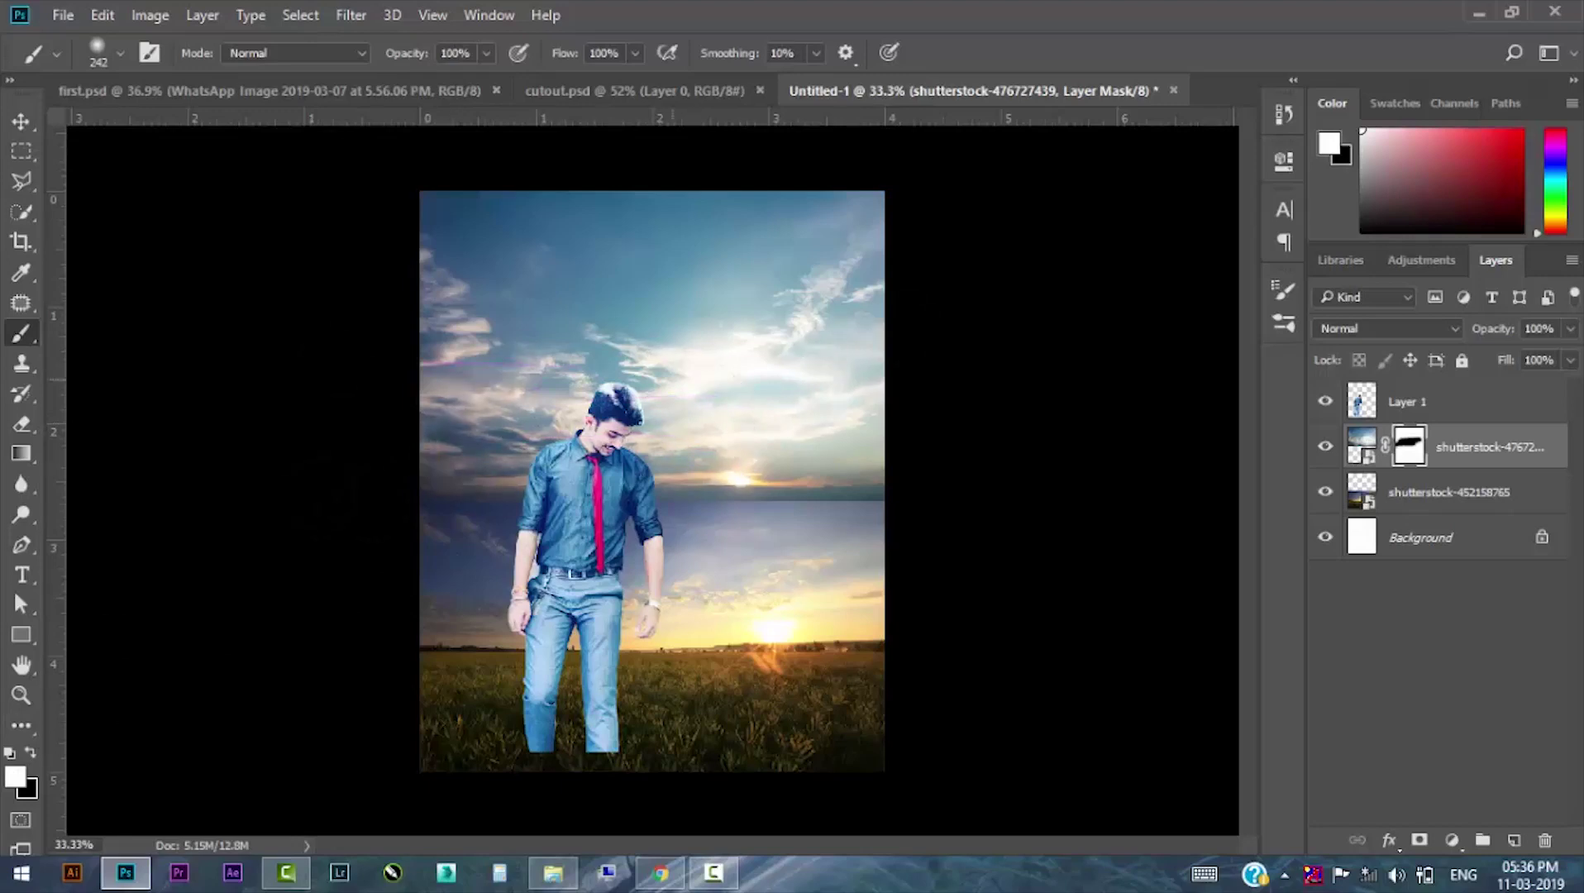
key("x")
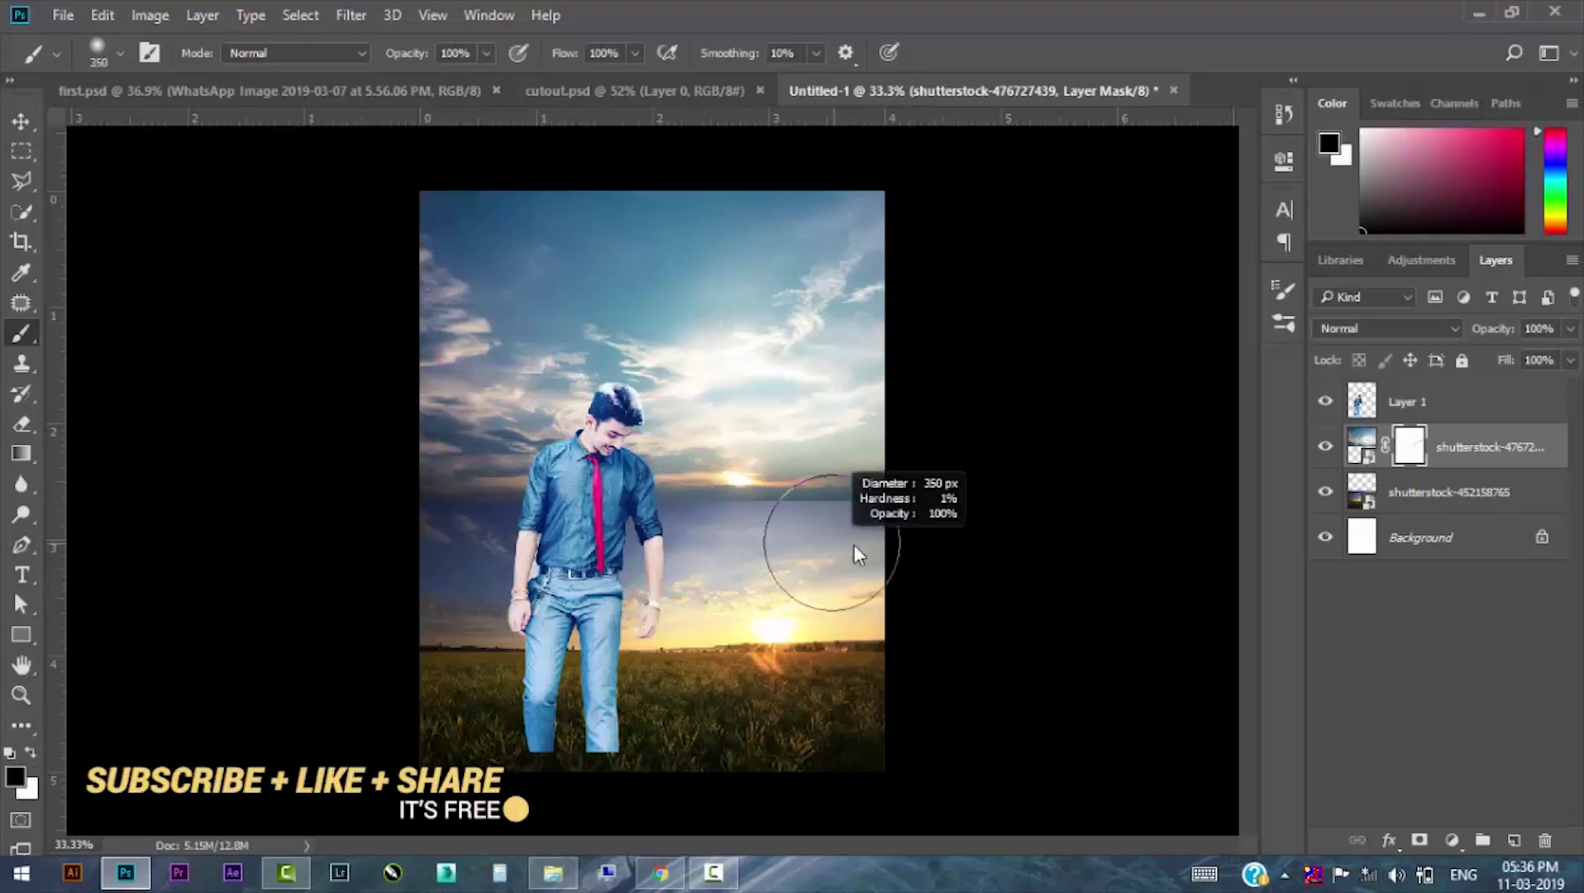
left_click_drag(826, 521, 438, 520)
key("v")
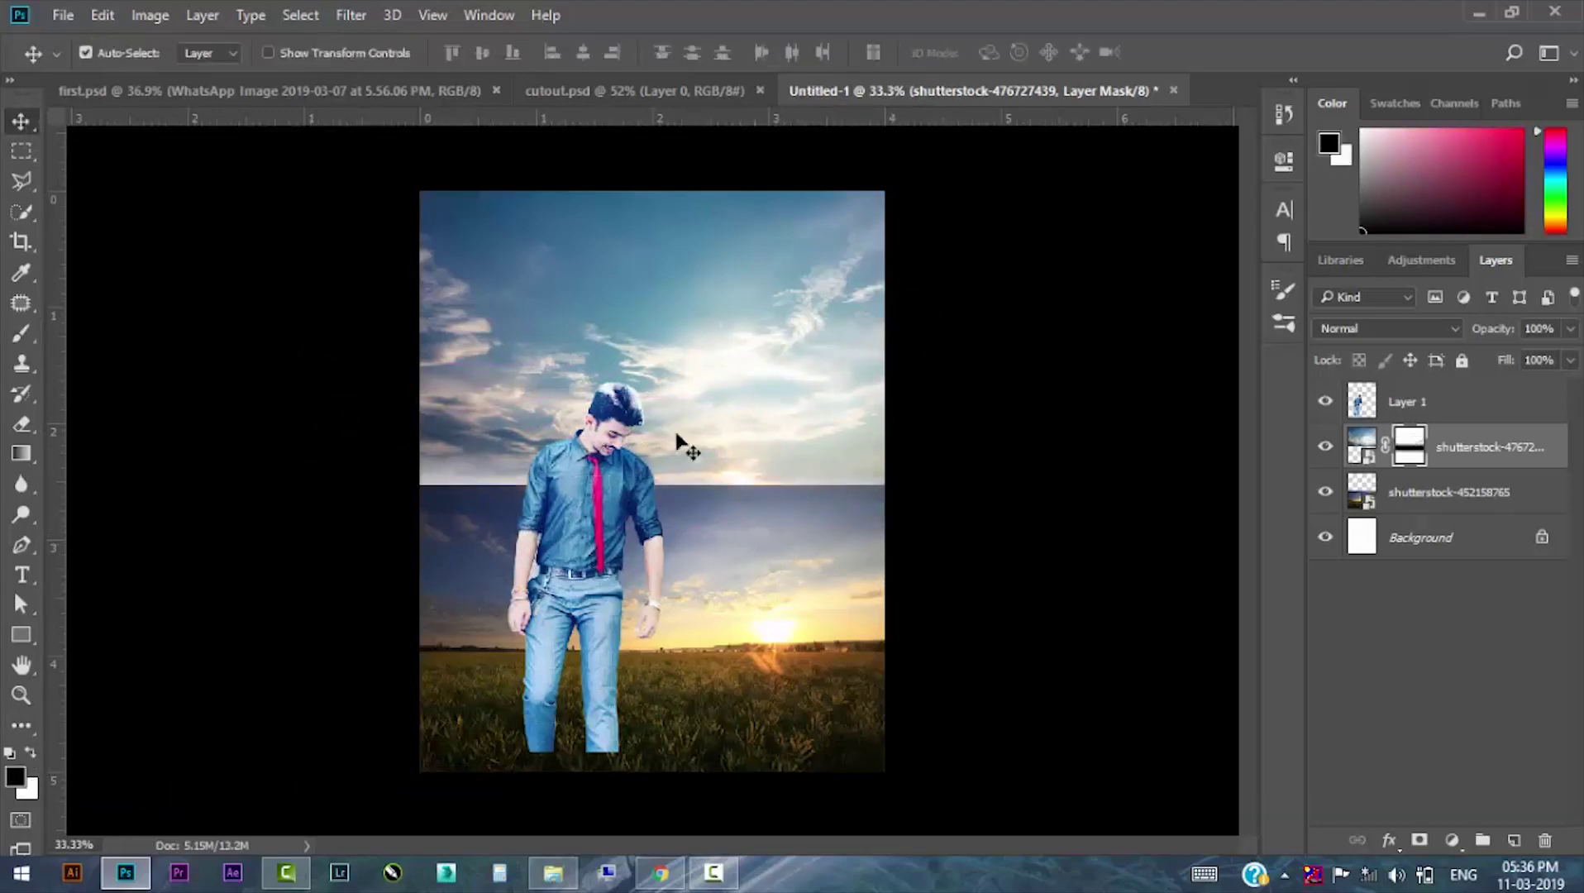
left_click(1361, 447)
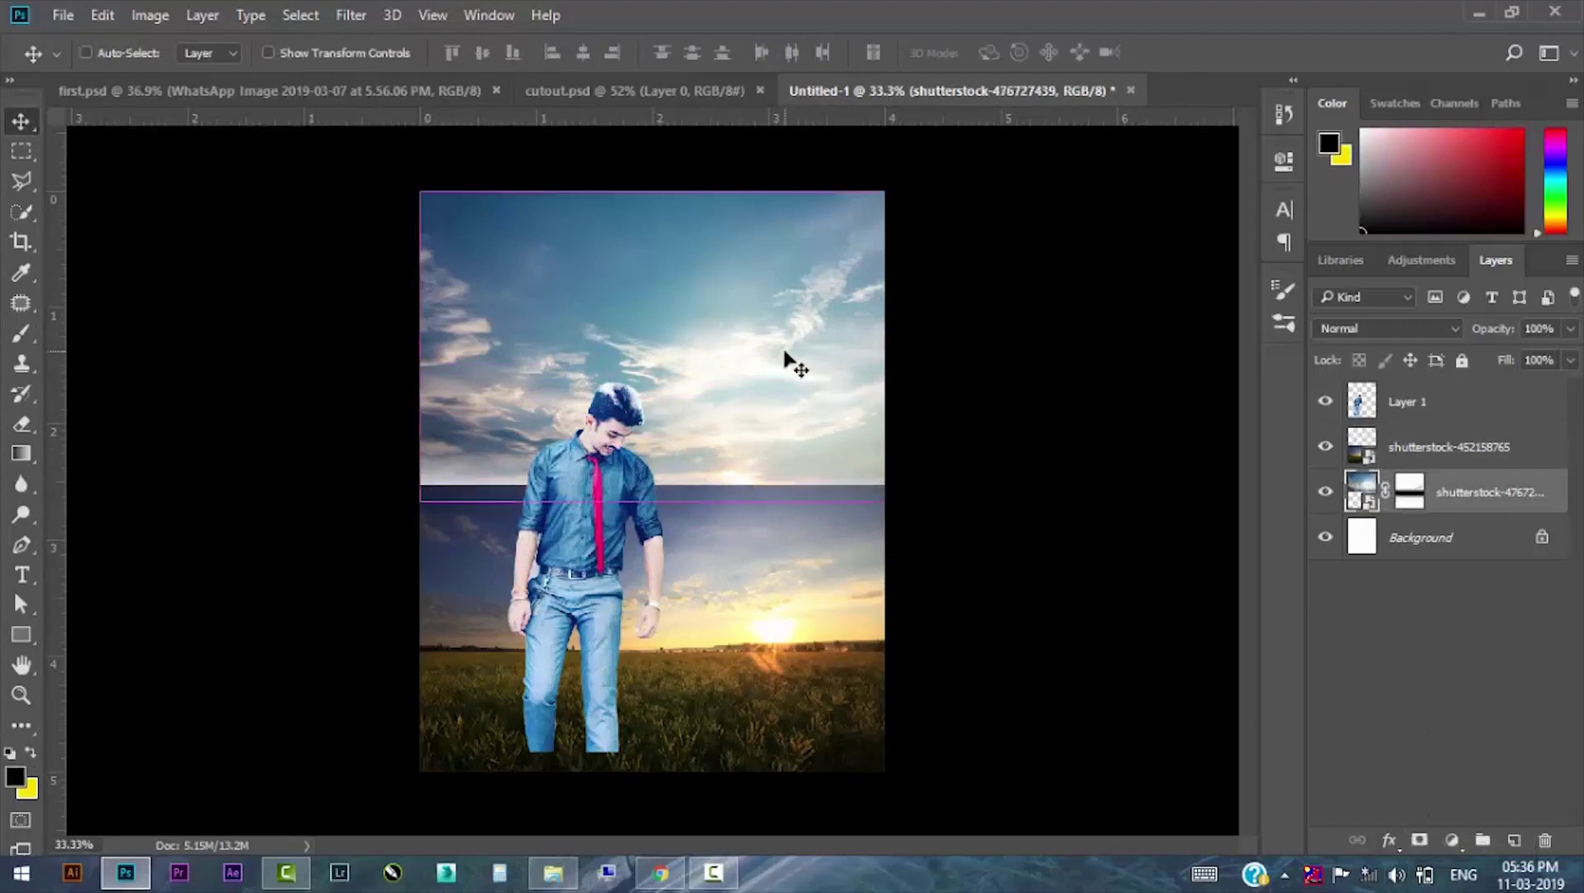
key("ctrl")
left_click(1447, 491)
Mask the sunset field layer and paint its horizon seam into soft white haze.
left_click(1419, 840)
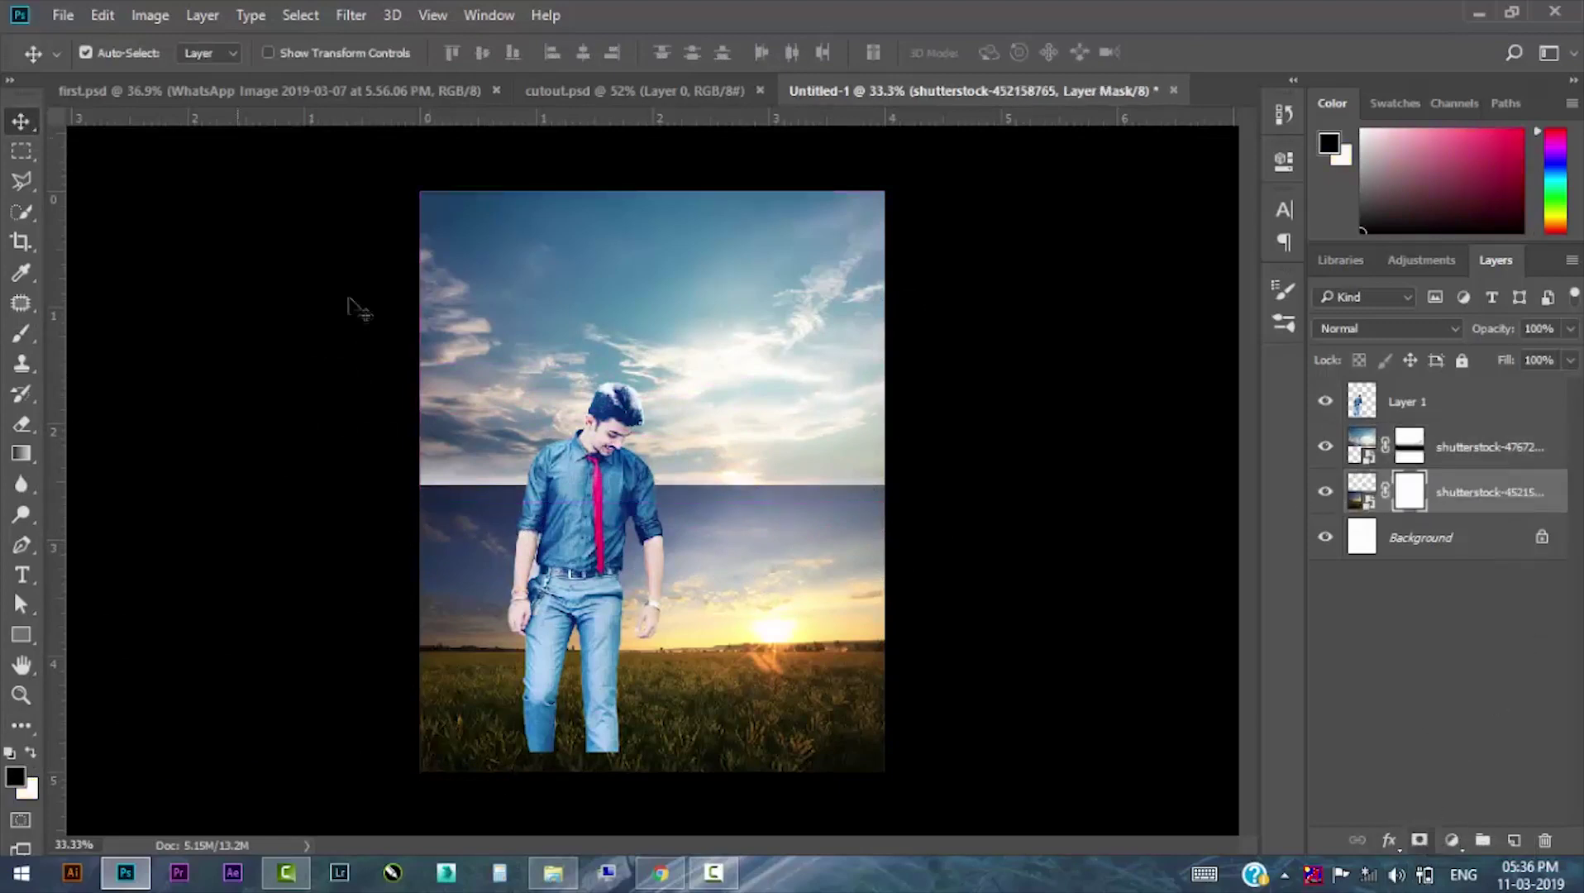
left_click(23, 335)
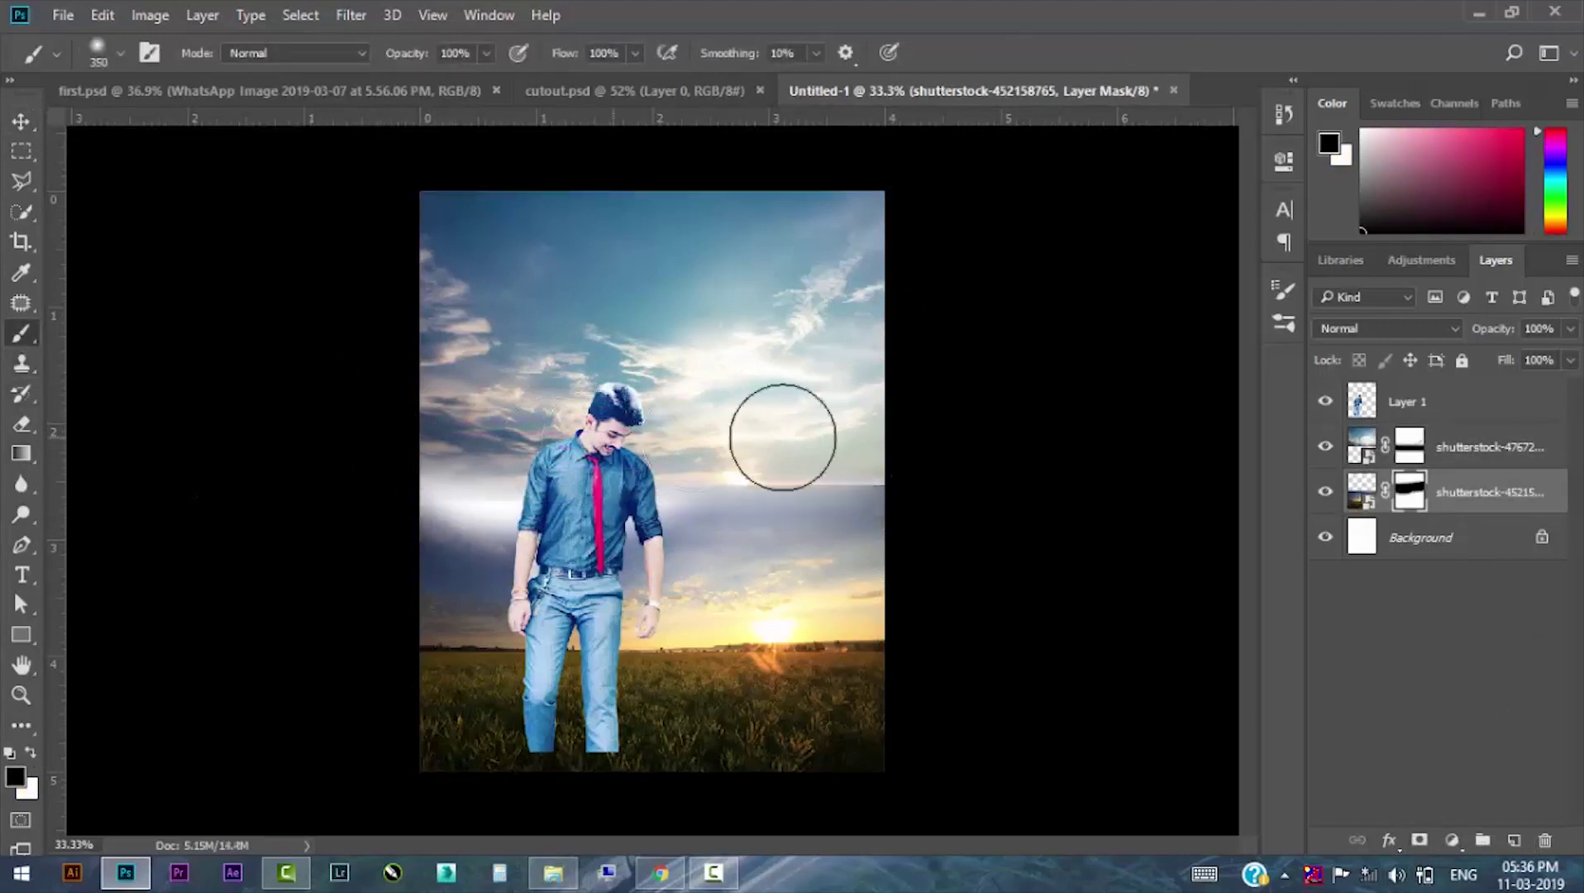
mouse_move(560, 453)
left_mouse_down()
mouse_move(876, 479)
mouse_move(430, 487)
left_mouse_up()
key("ctrl+z")
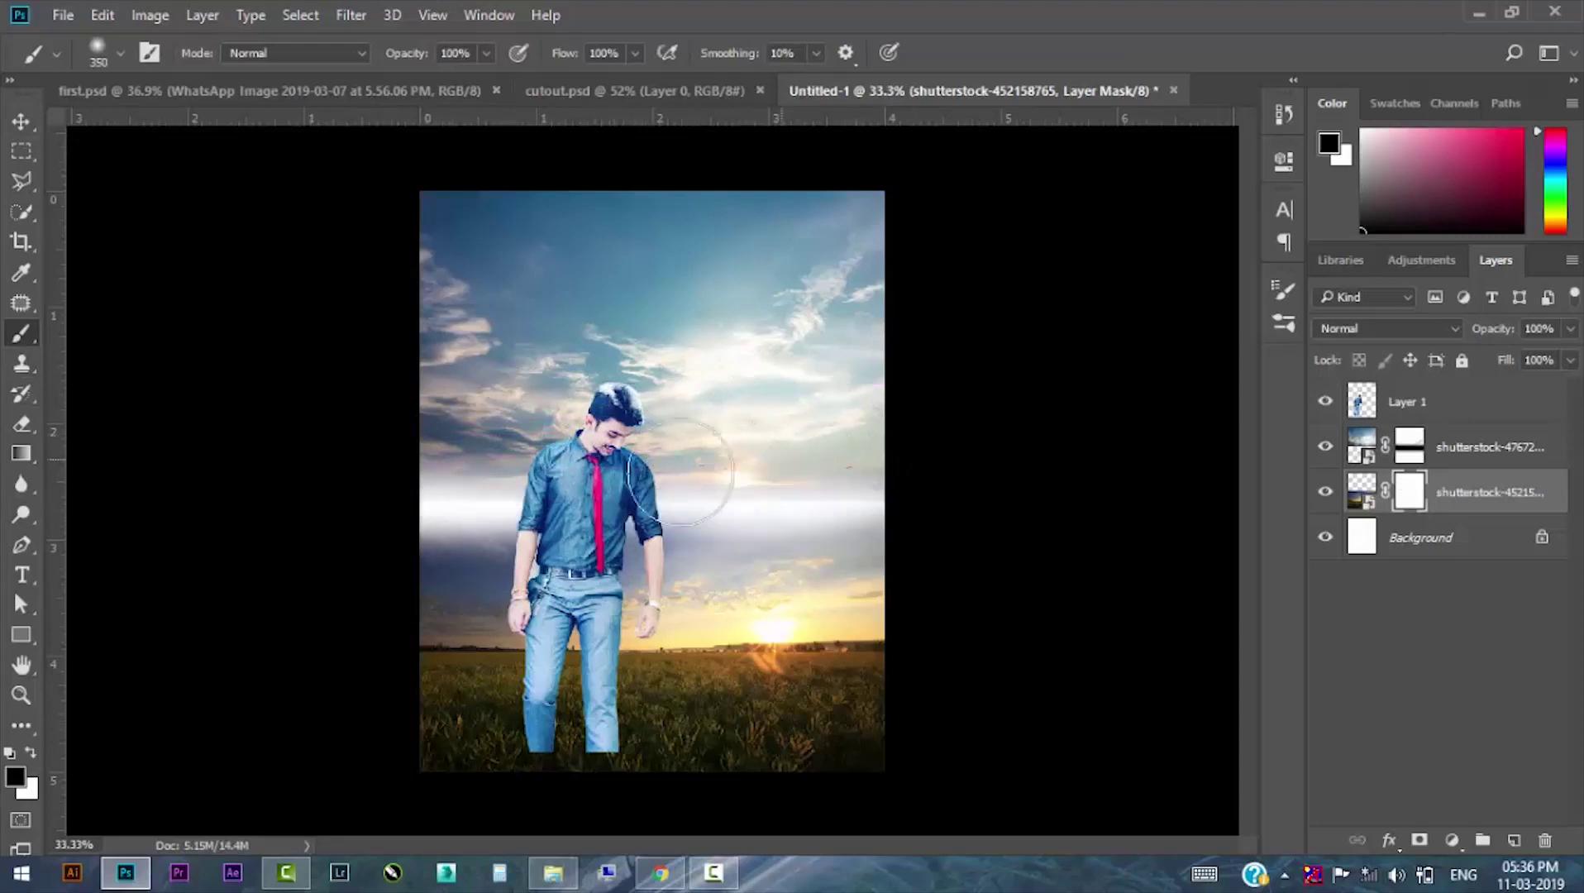
left_click_drag(947, 452, 470, 505)
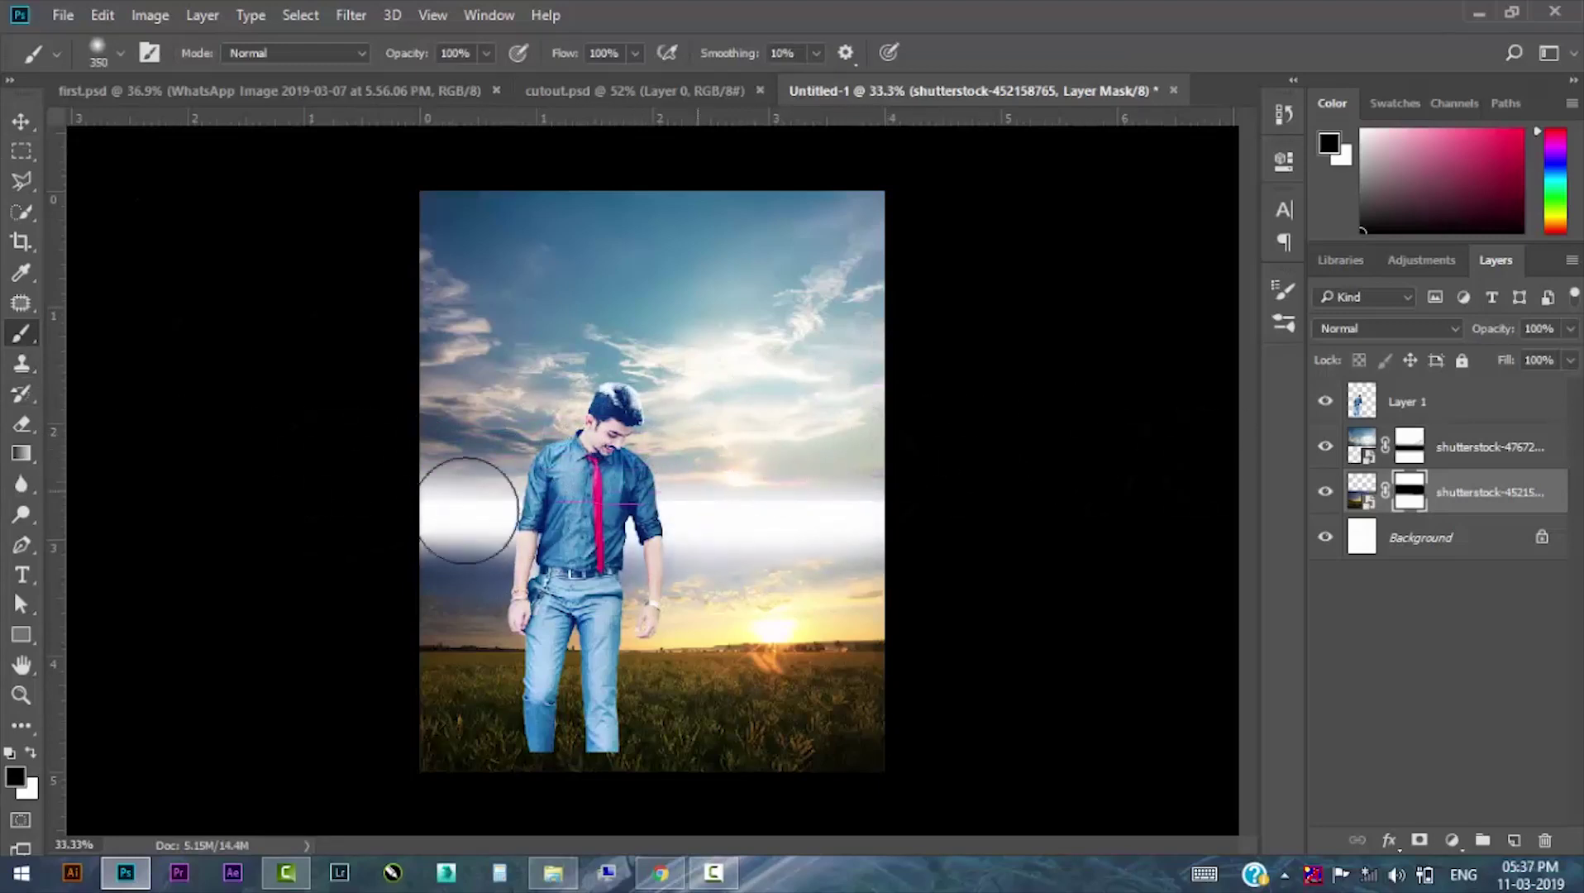
left_click_drag(596, 521, 470, 539)
left_click(21, 121)
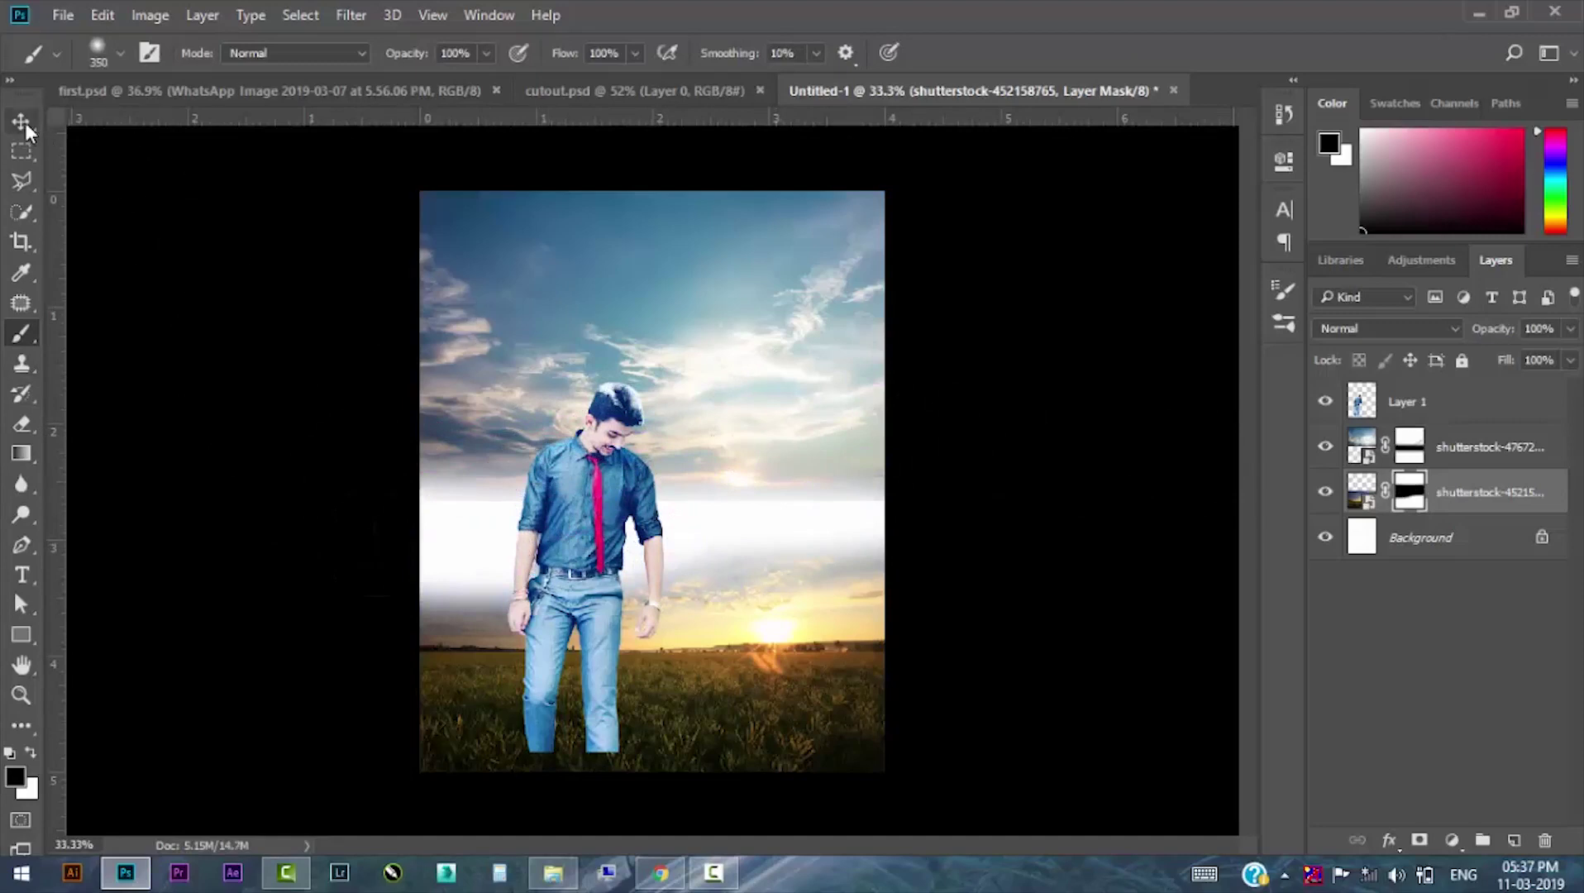
left_click(638, 298, "ctrl")
key("ctrl+t")
Enlarge the upper sky photo to about 141% and move it down.
mouse_move(891, 521)
left_mouse_down()
mouse_move(1002, 550)
mouse_move(971, 560)
left_mouse_up()
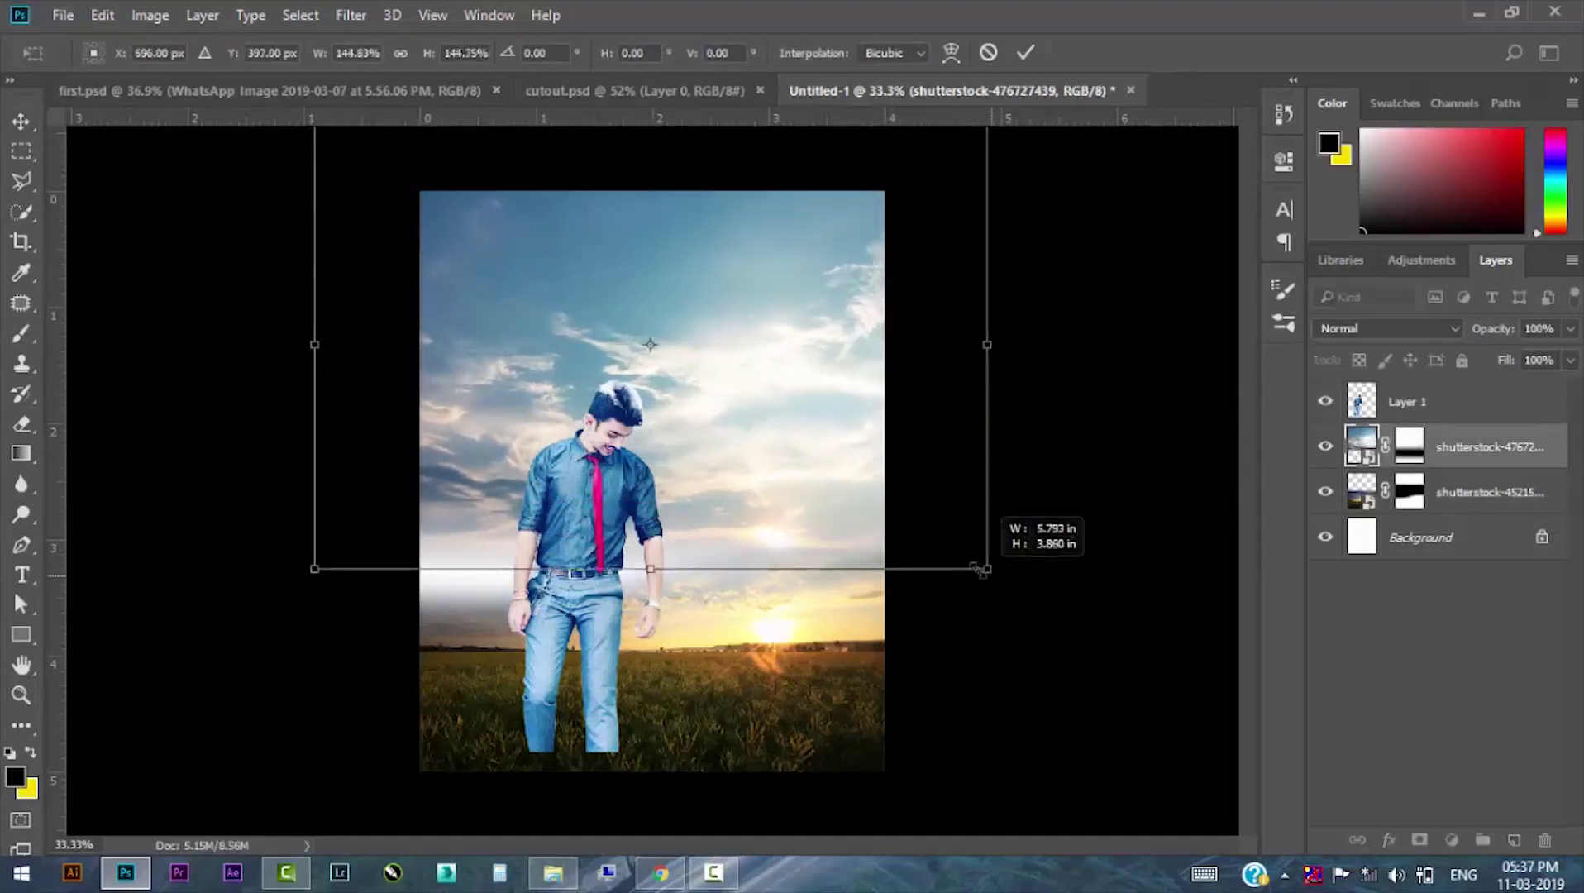
left_click_drag(710, 411, 712, 468)
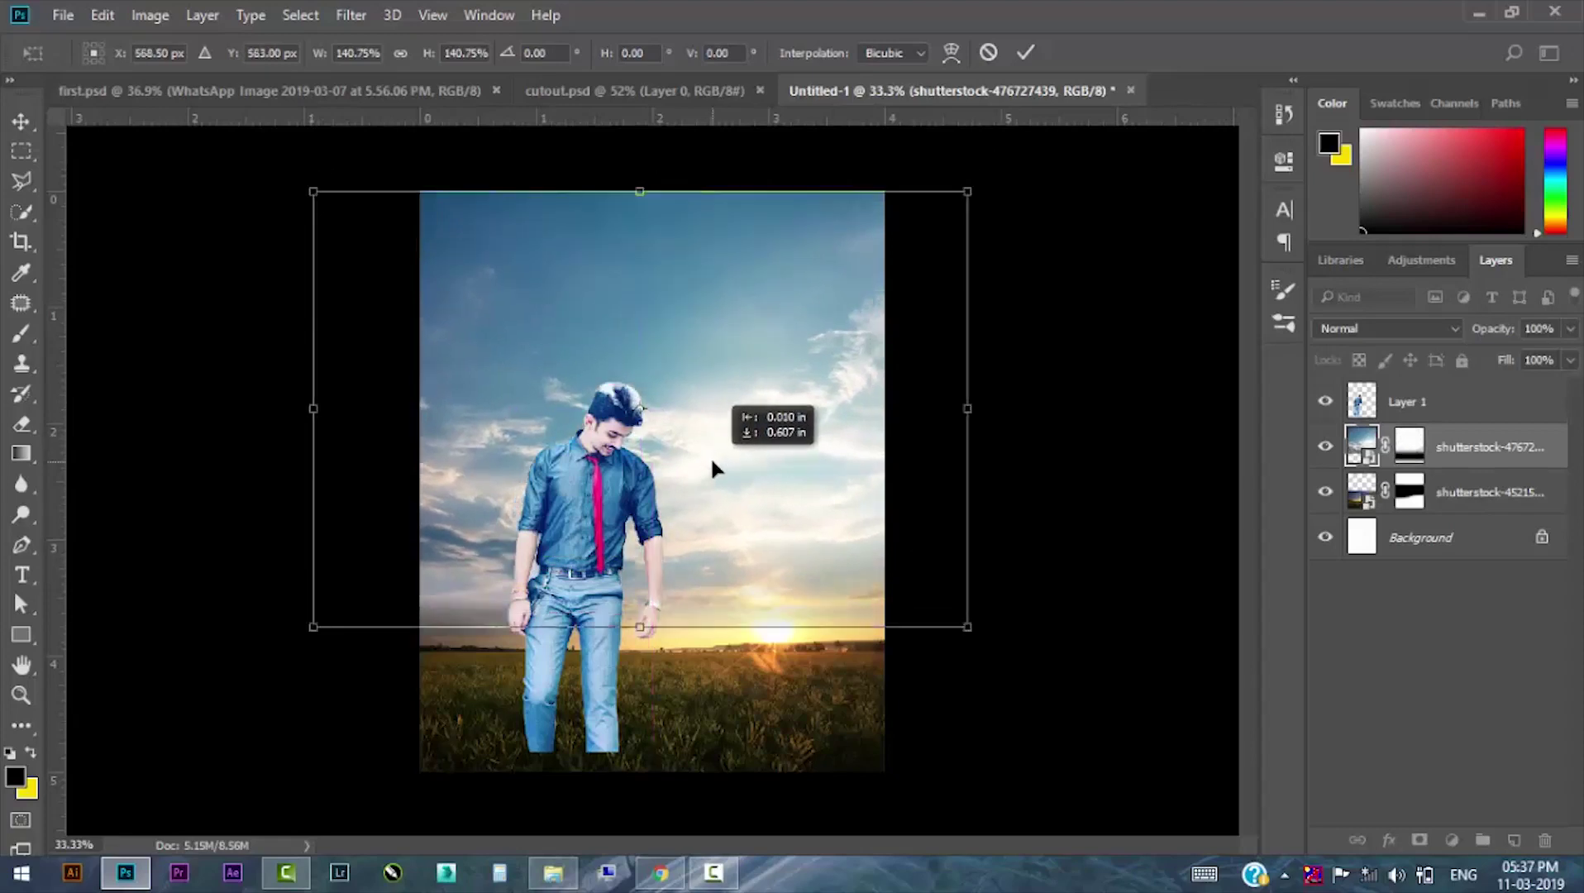
key("Return")
Reposition the man and scale him down to about 90%.
left_click(573, 551)
scroll(574, 552, "up", 1)
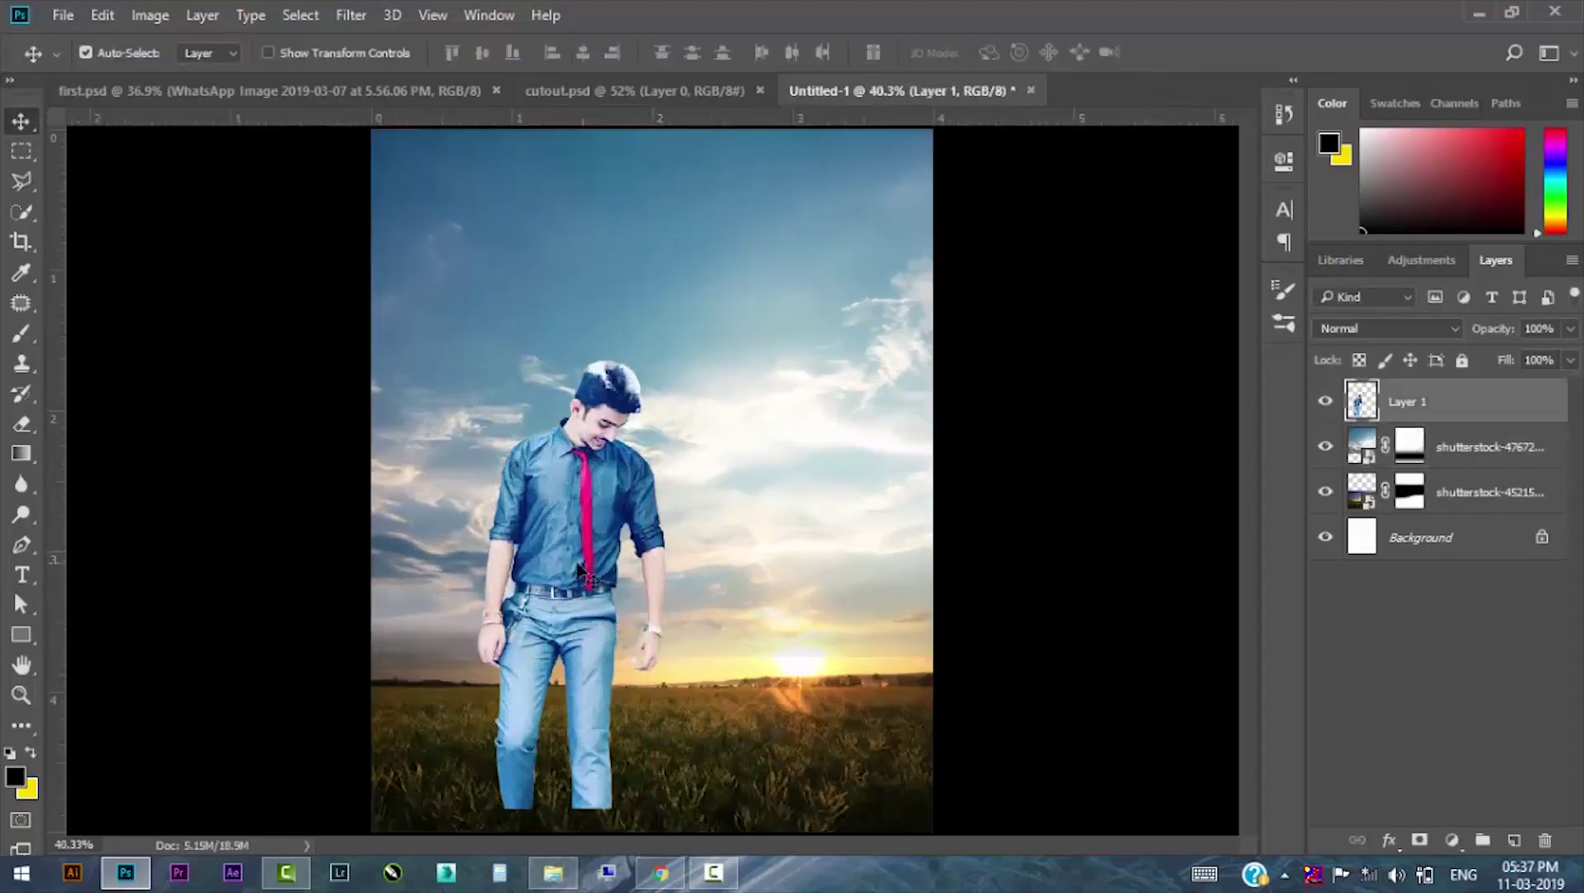
scroll(667, 656, "up", 1)
left_click_drag(690, 591, 583, 511)
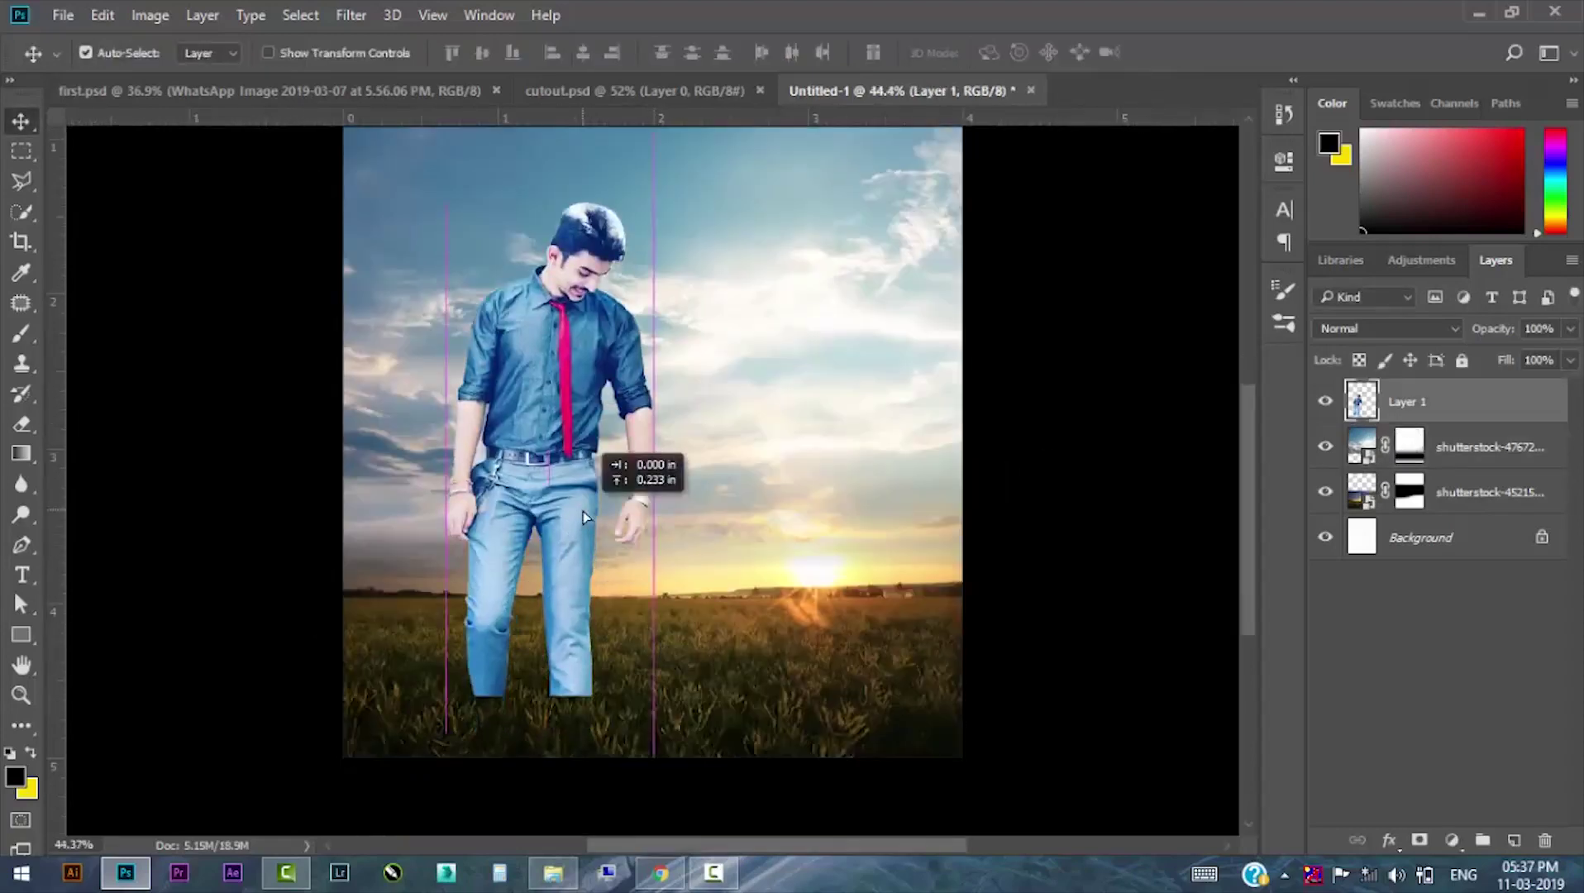
scroll(582, 511, "down", 1)
key("ctrl+t")
left_click_drag(653, 337, 637, 378)
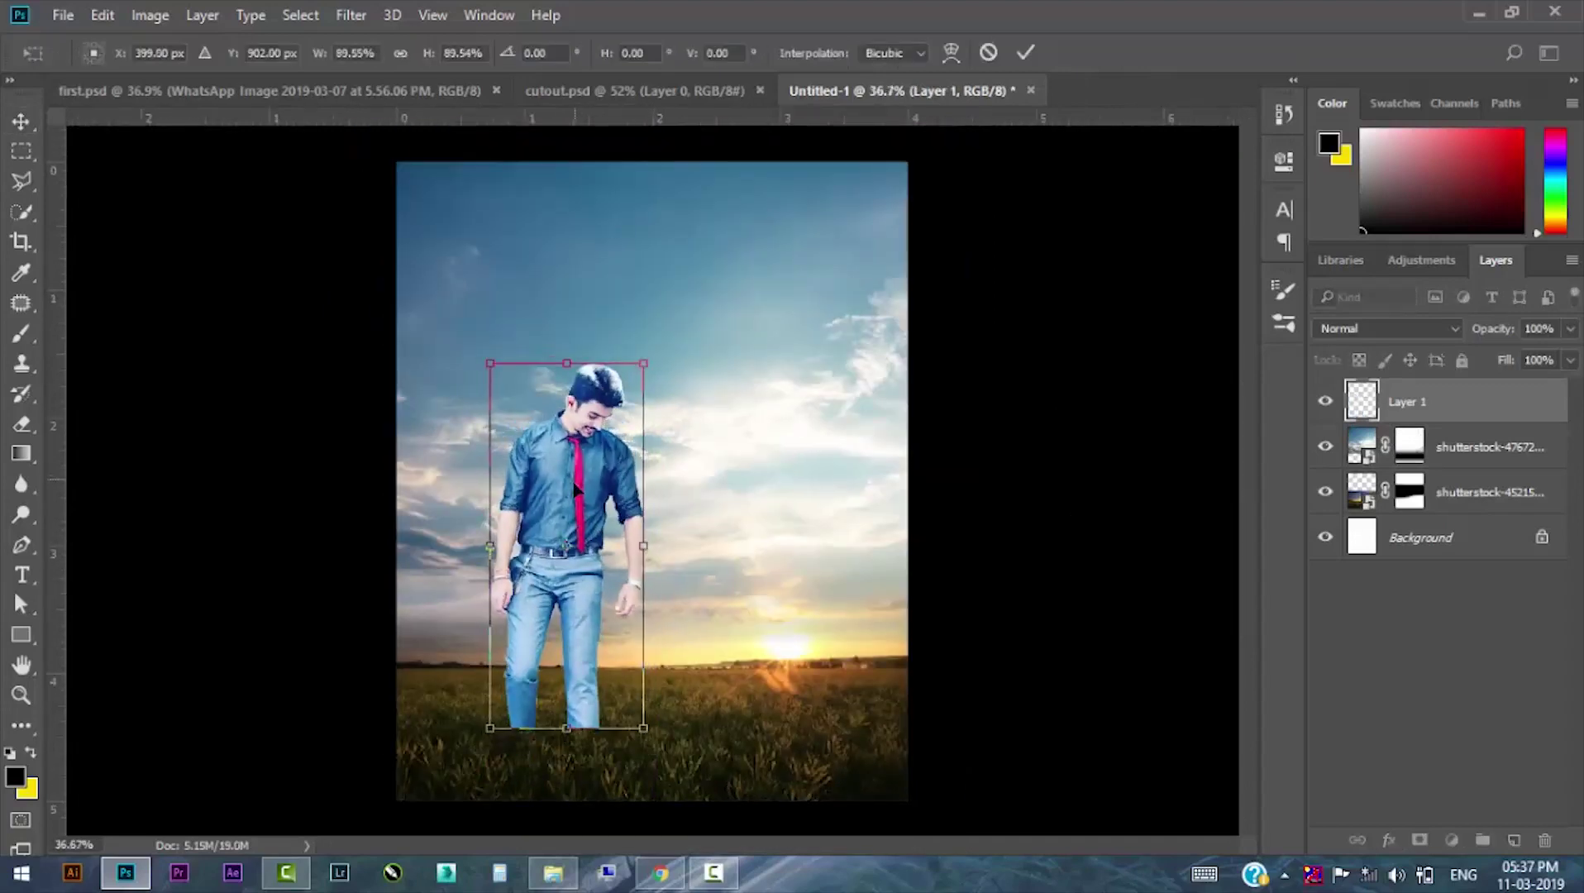
key("Return")
Add a mask to Layer 1 and fade the bottoms of the jeans legs.
left_click(1419, 840)
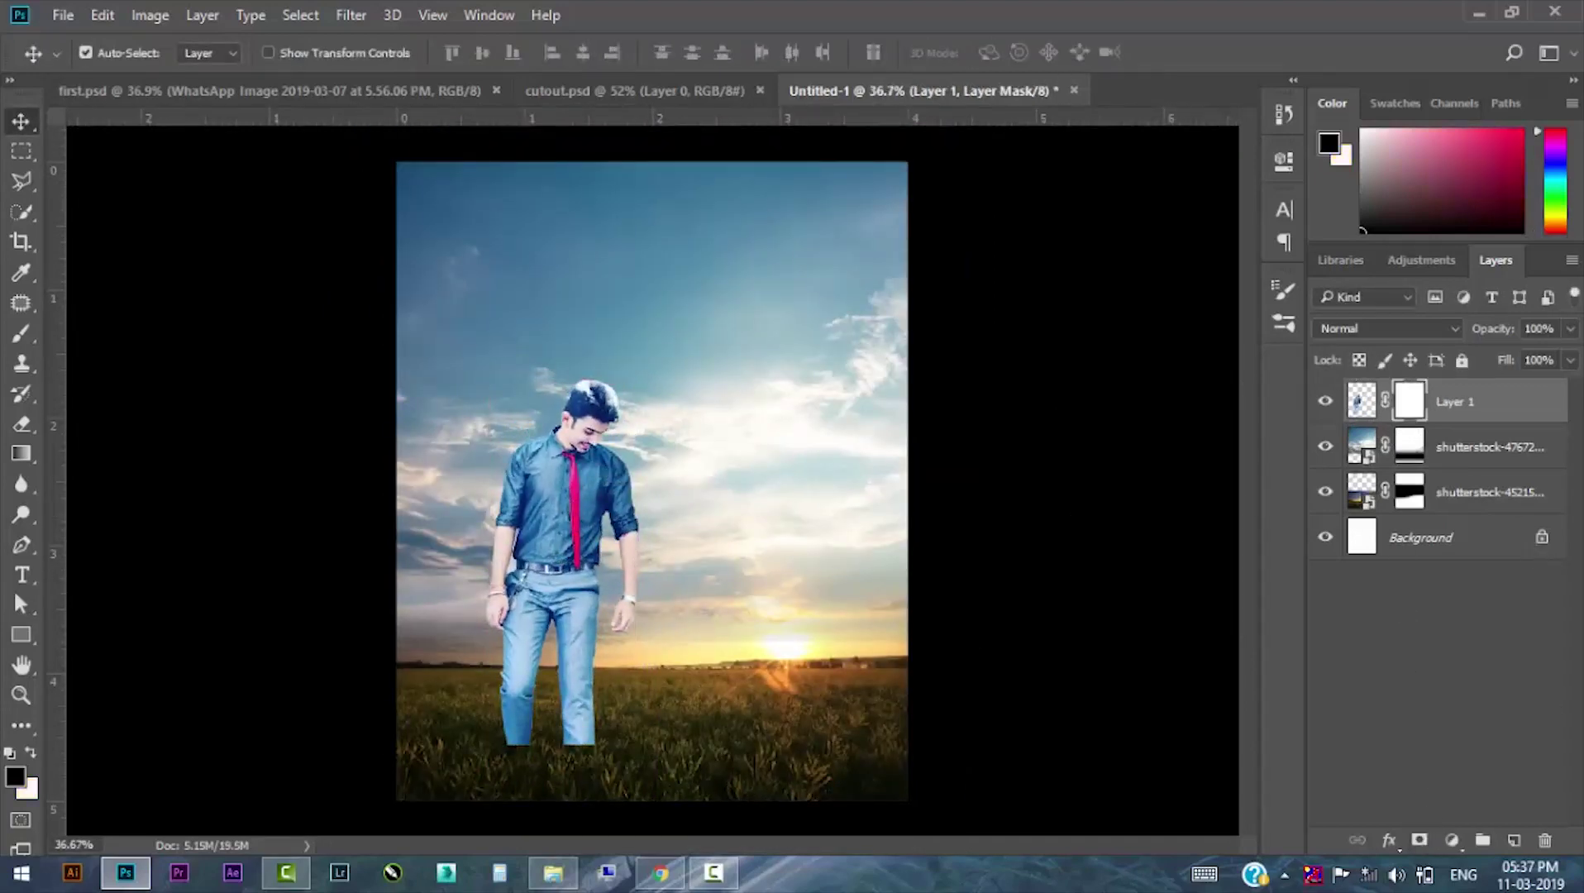
left_click(20, 335)
scroll(601, 636, "up", 2)
scroll(512, 761, "up", 2)
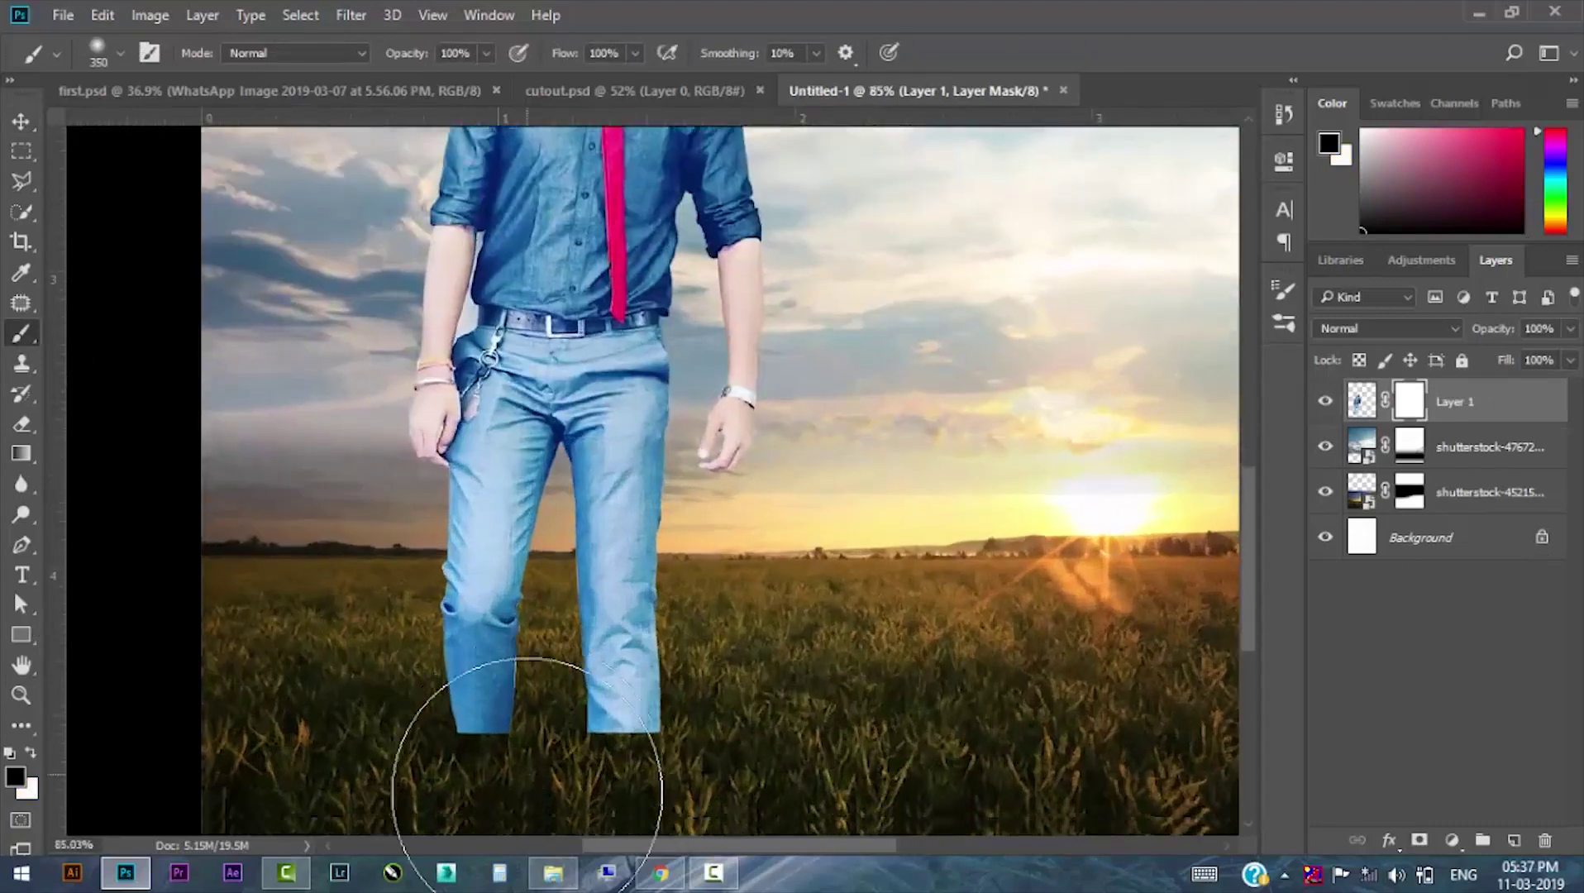
scroll(526, 692, "down", 2)
mouse_move(645, 562)
left_mouse_down()
mouse_move(381, 595)
mouse_move(682, 640)
left_mouse_up()
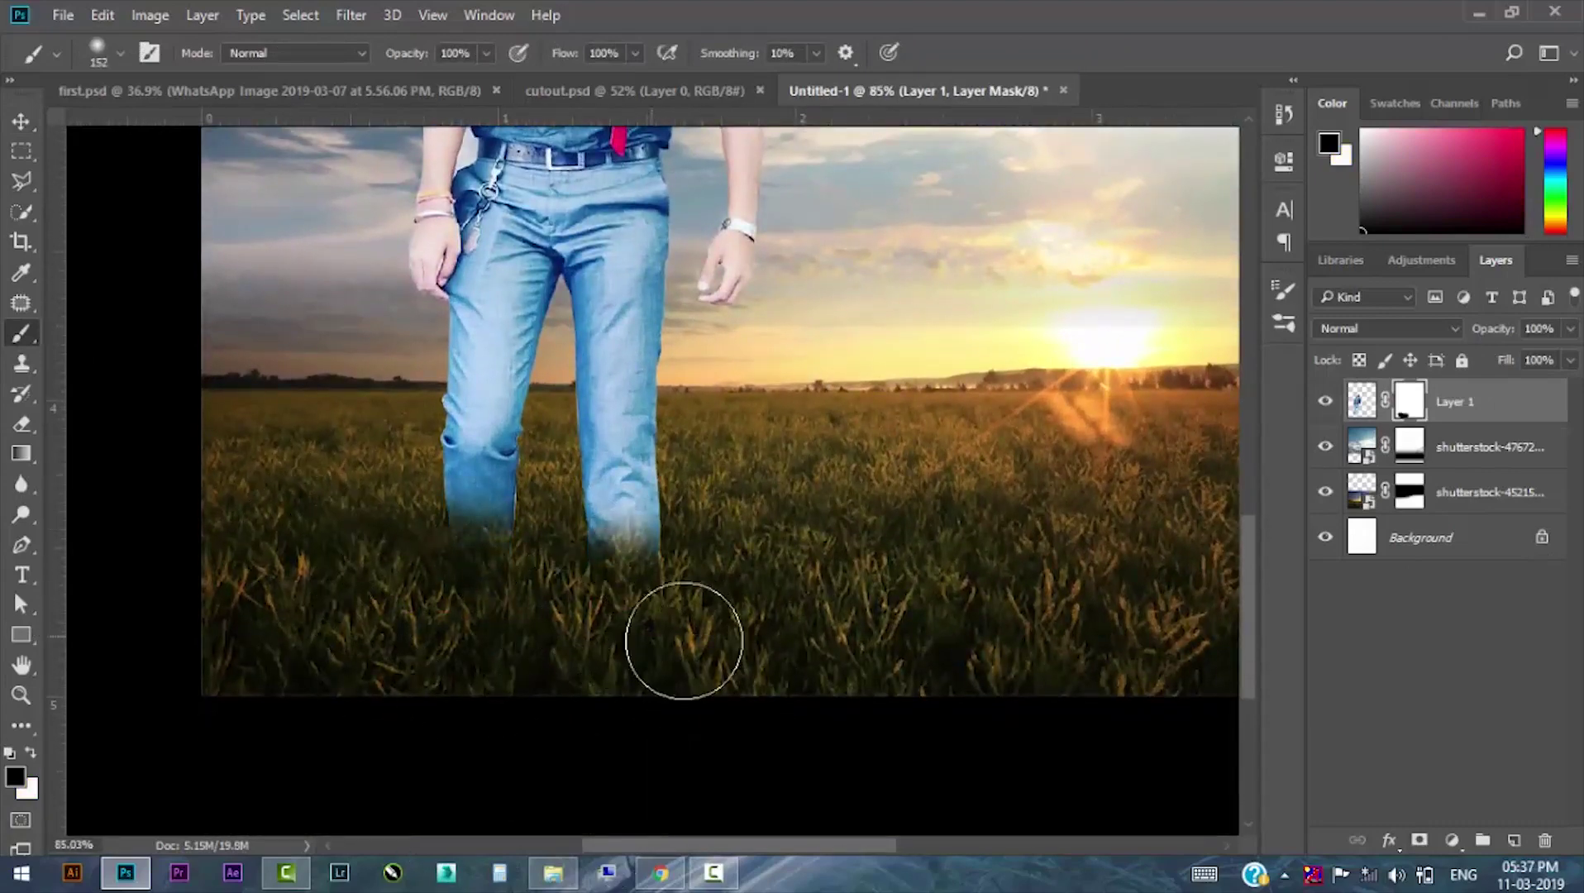
scroll(824, 640, "down", 1)
scroll(781, 672, "down", 1)
scroll(791, 668, "down", 1)
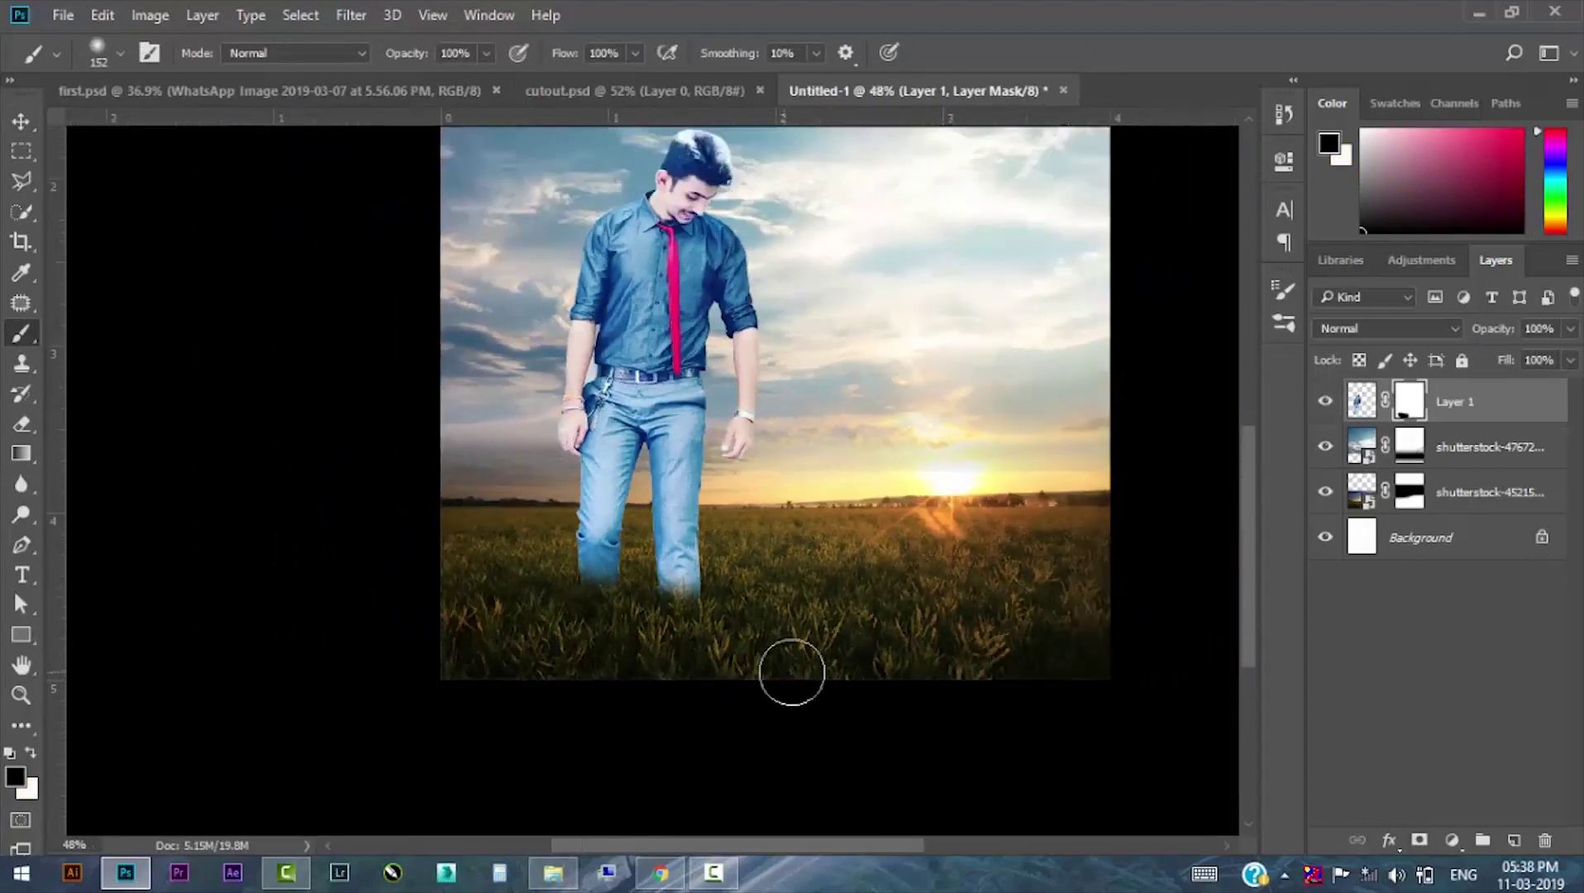
scroll(644, 673, "down", 1)
scroll(643, 699, "up", 3)
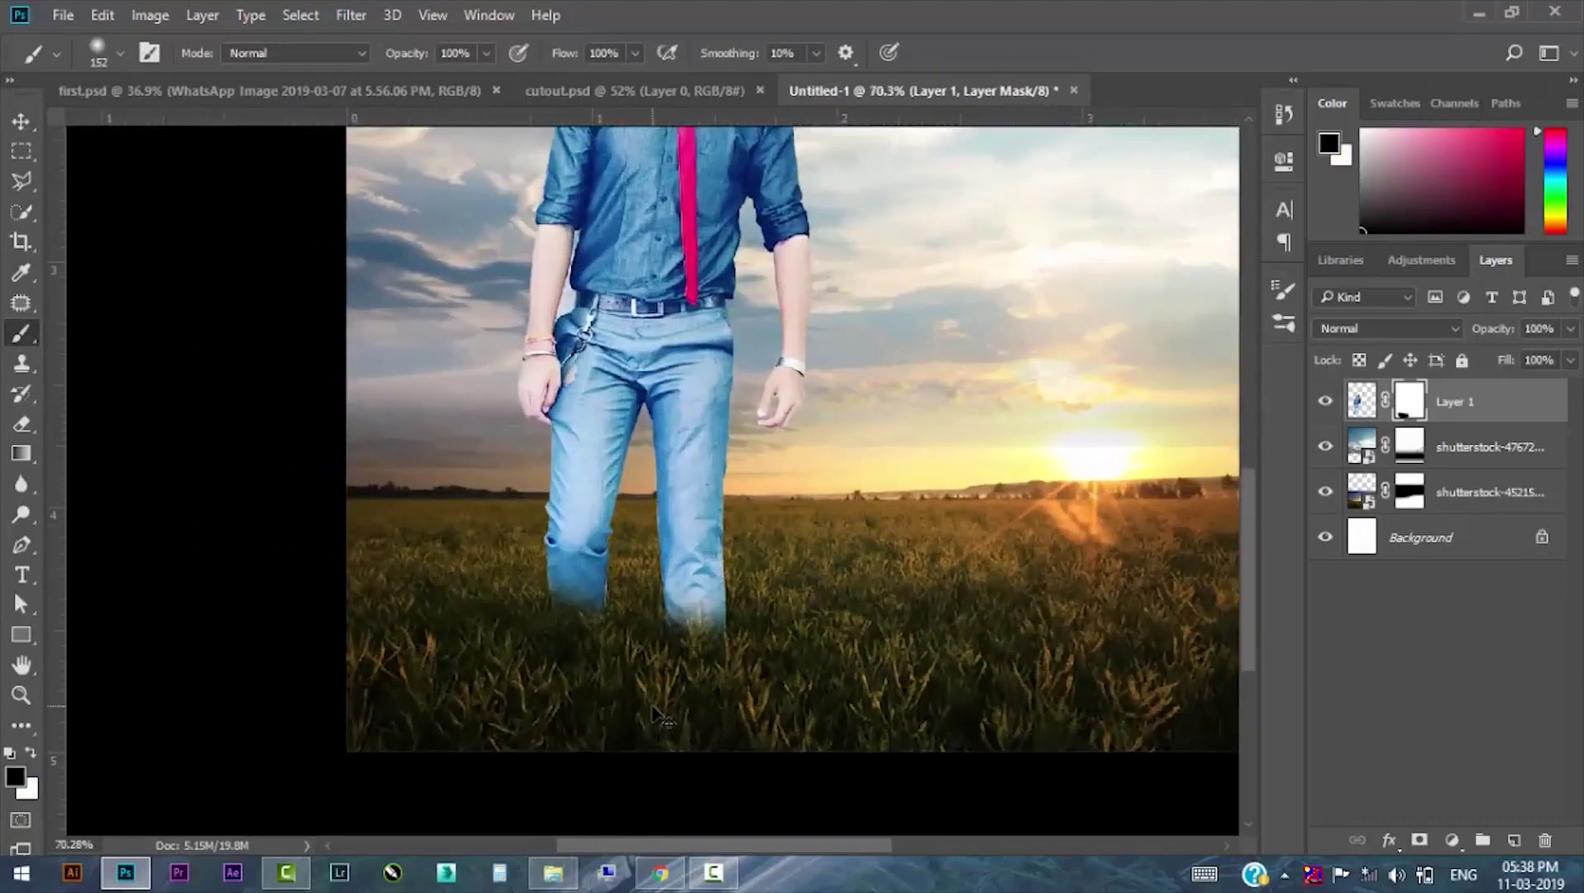
Choose a grass-shaped brush tip in Brush Settings and make it much smaller.
left_click(488, 15)
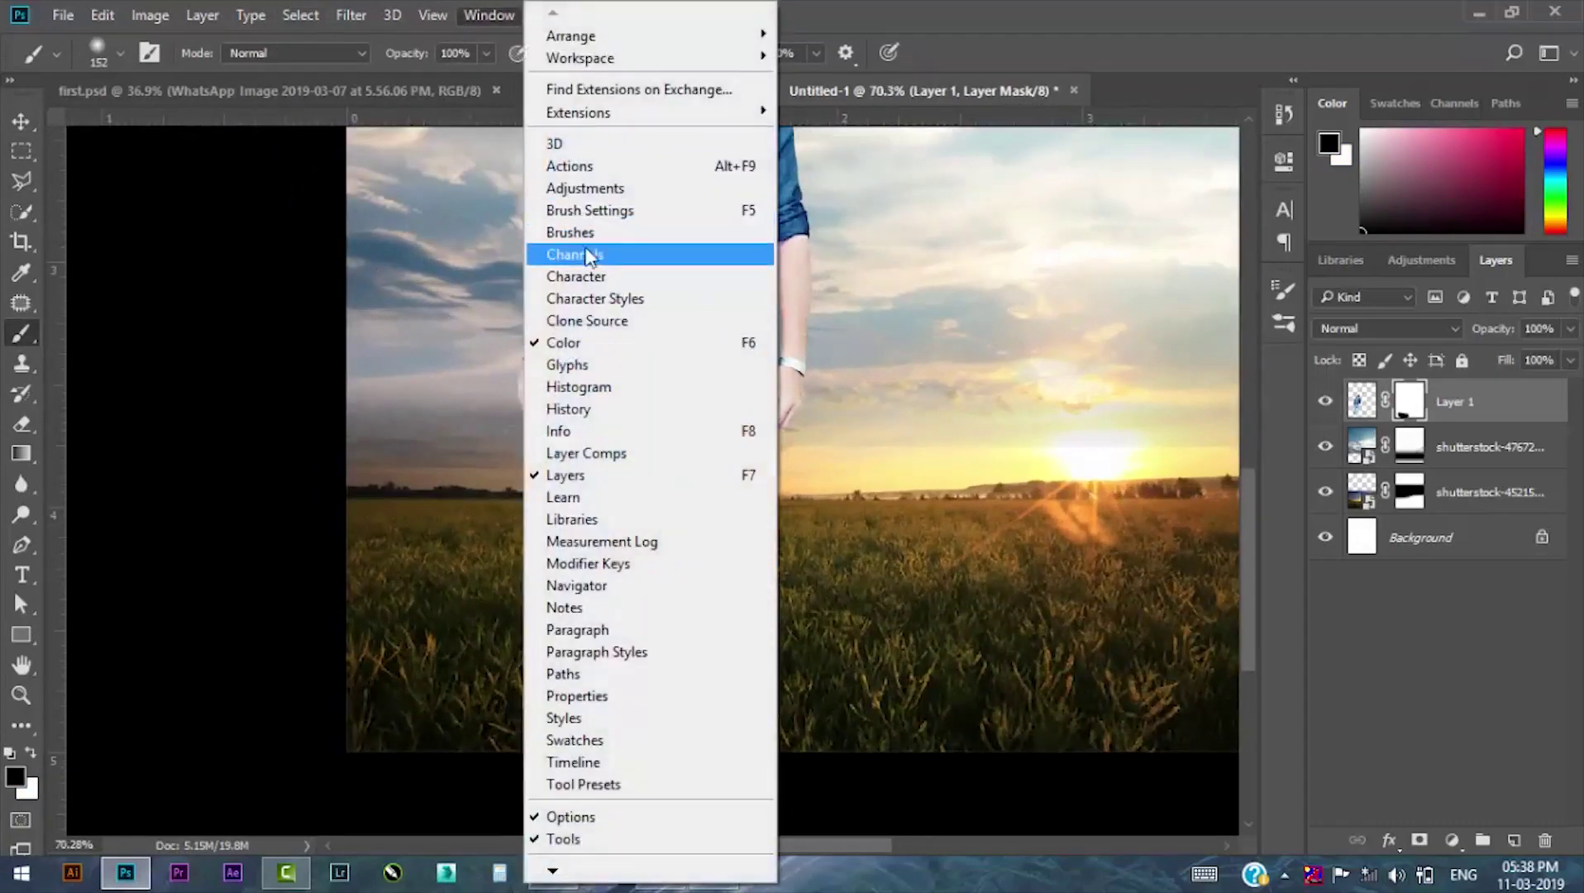
left_click(570, 232)
key("F5")
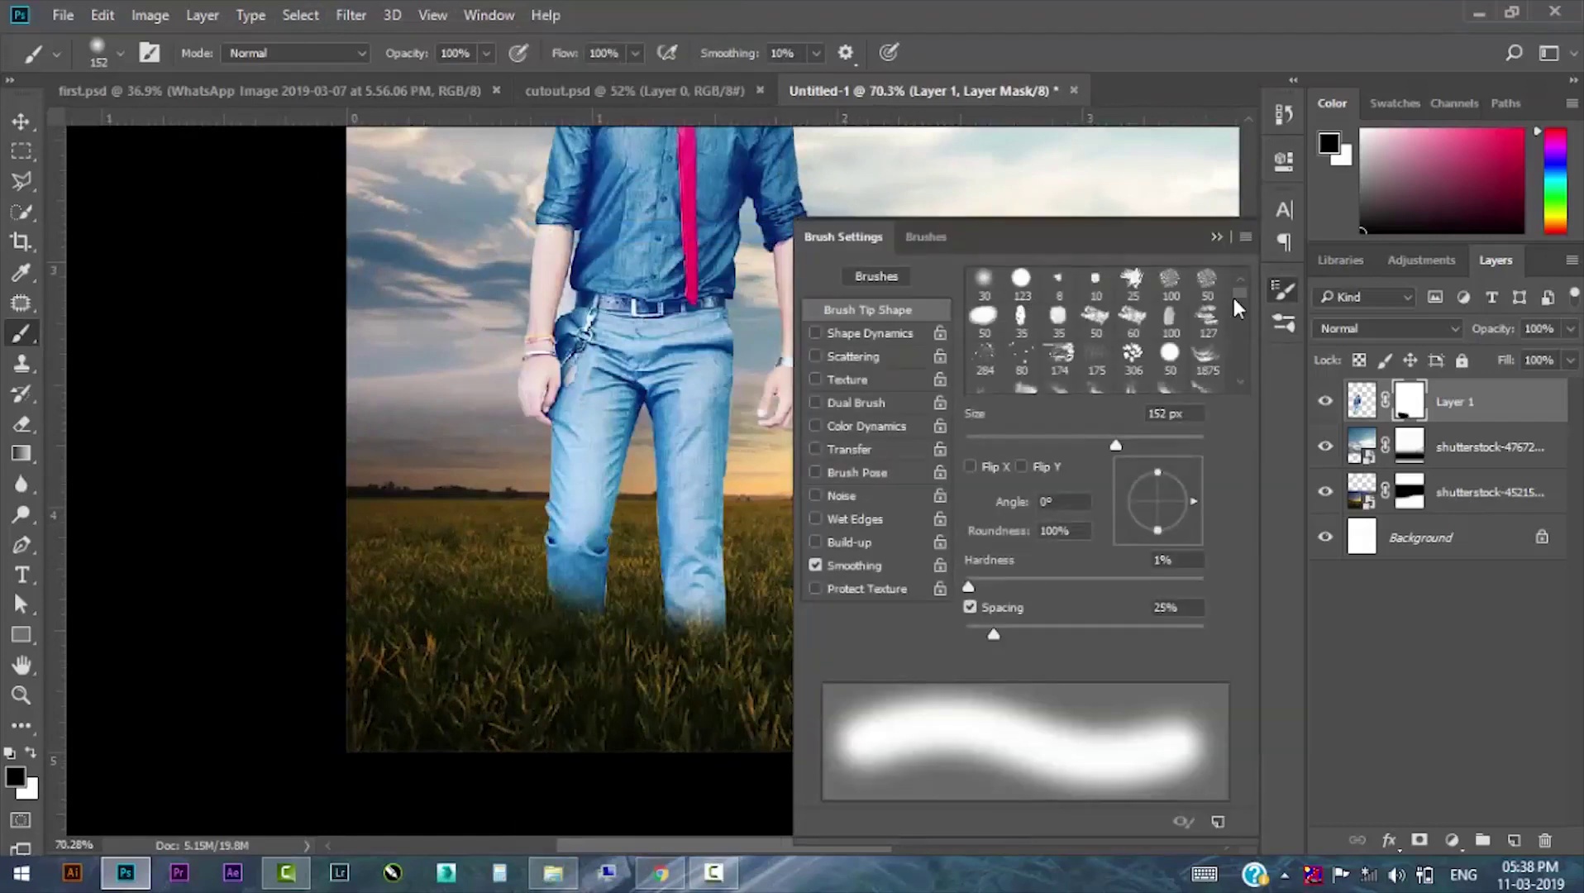
scroll(1236, 301, "down", 5)
scroll(1235, 303, "down", 3)
scroll(1236, 303, "down", 3)
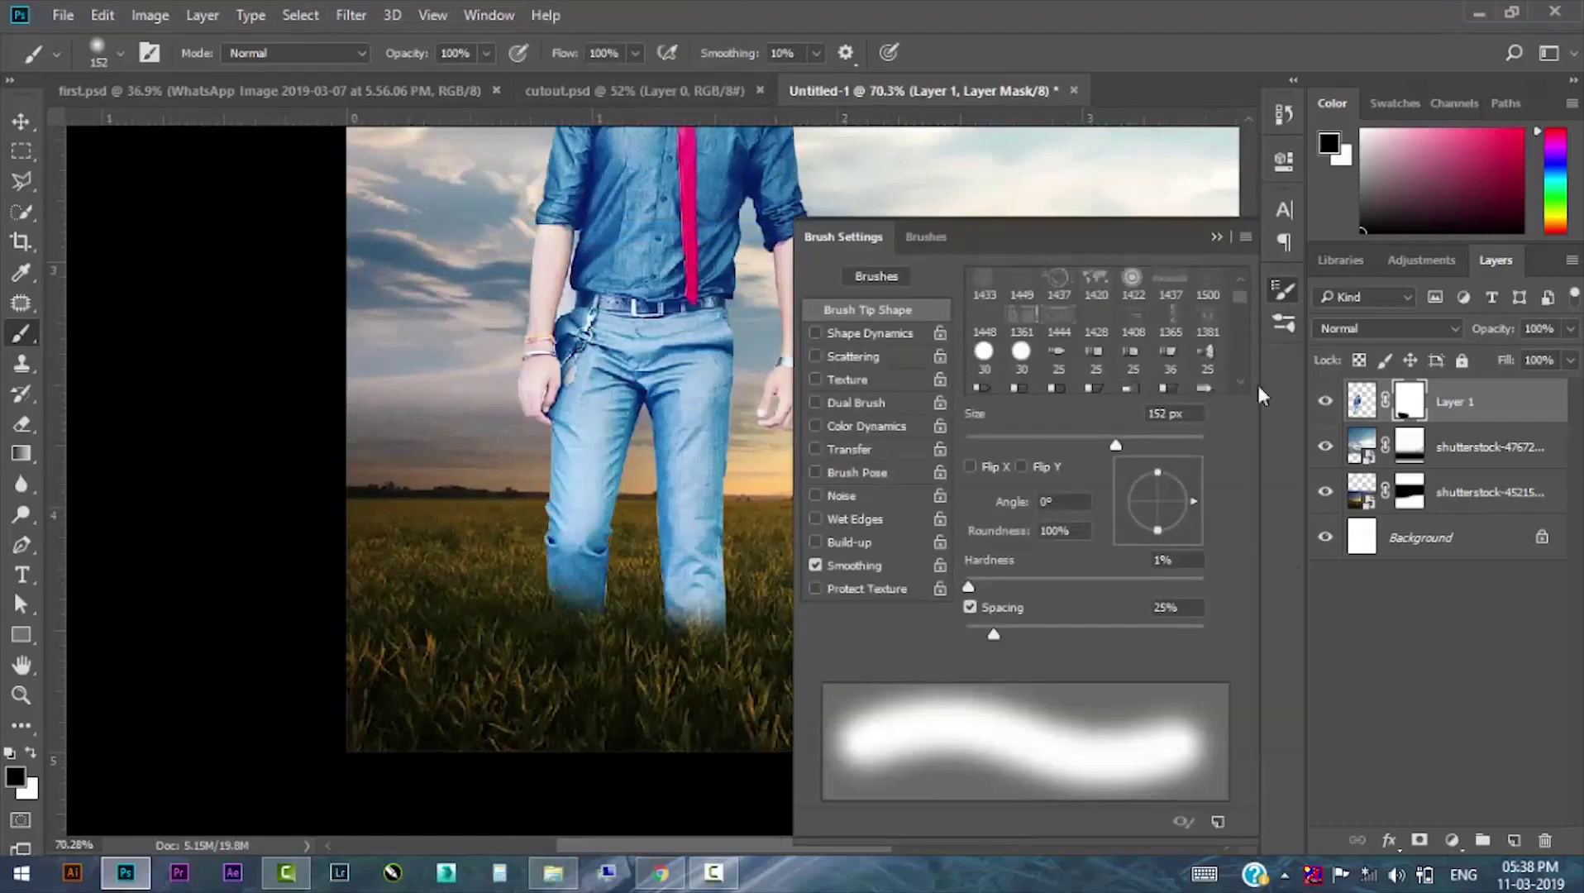
scroll(1152, 341, "up", 5)
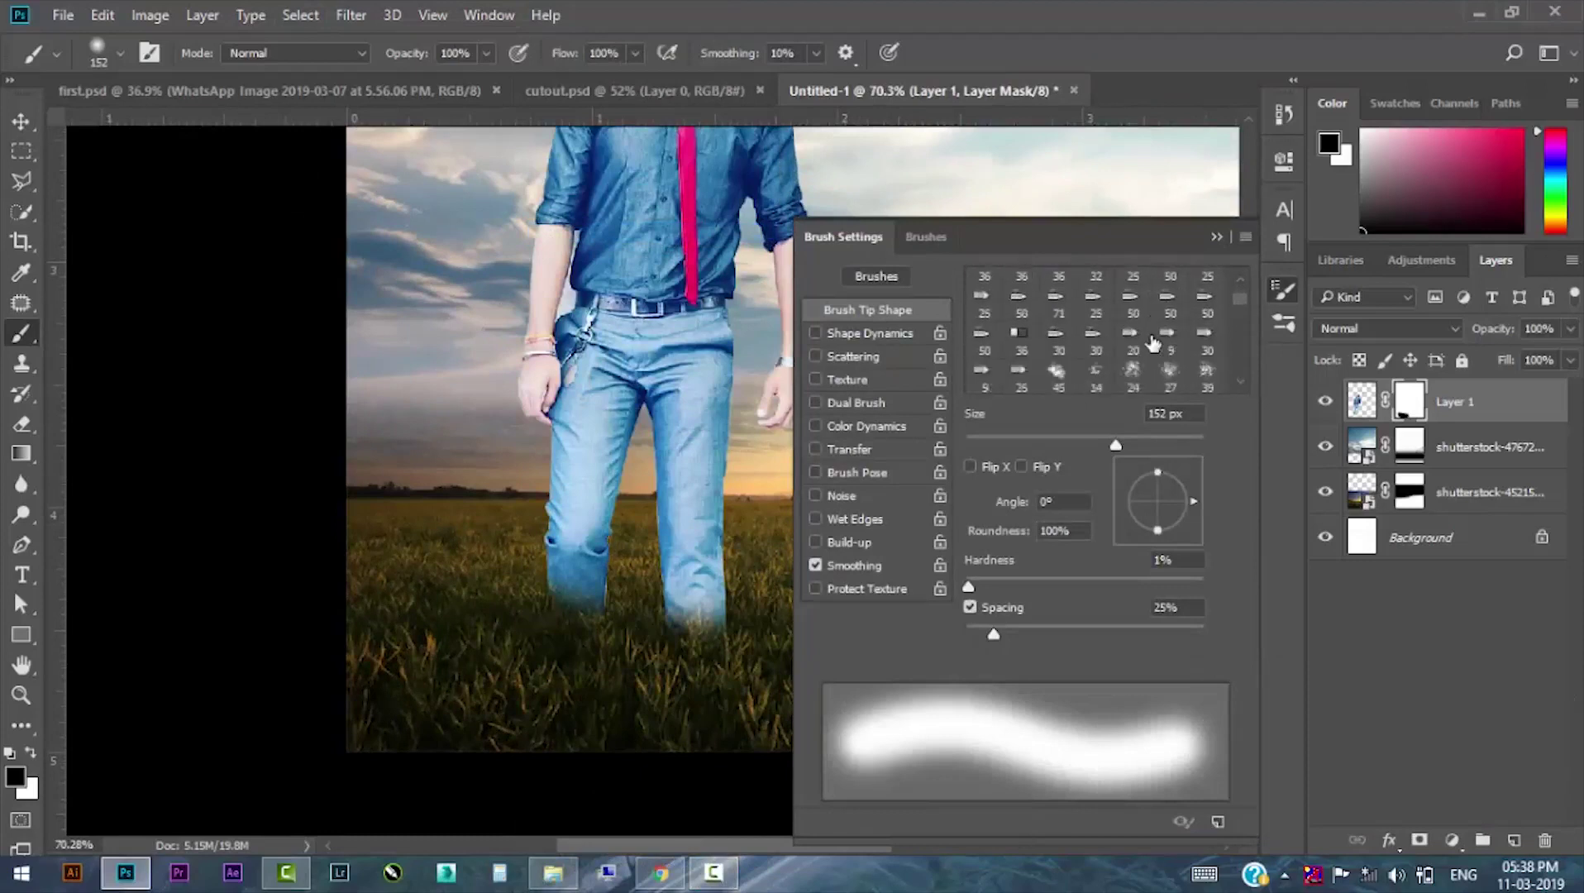
left_click(1020, 362)
key("F5")
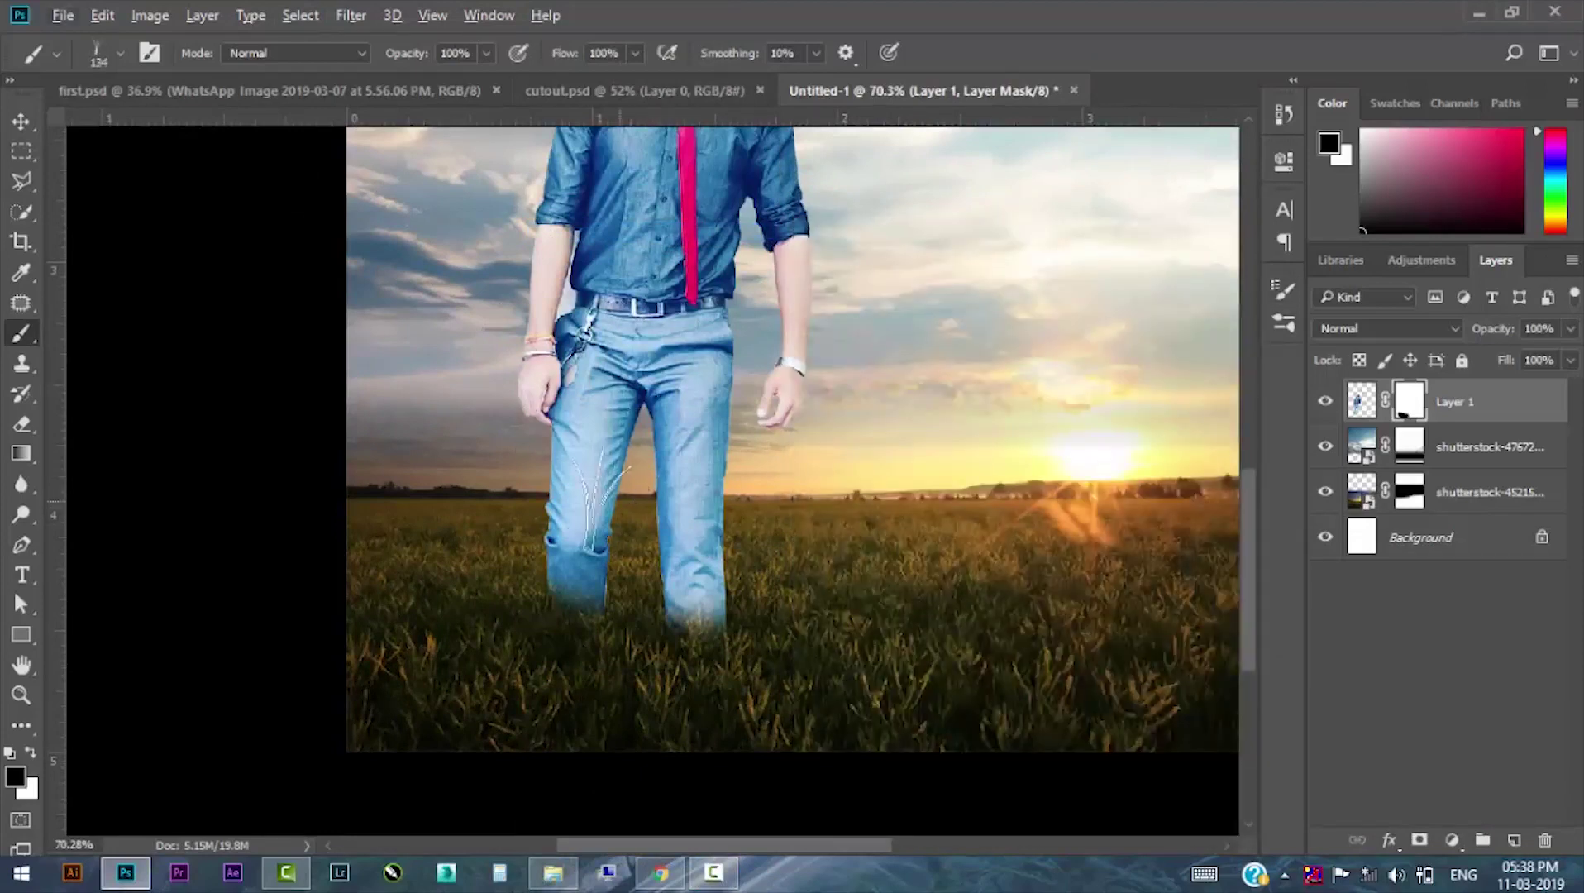
mouse_move(609, 483)
left_mouse_down()
mouse_move(558, 491)
mouse_move(558, 509)
left_mouse_up()
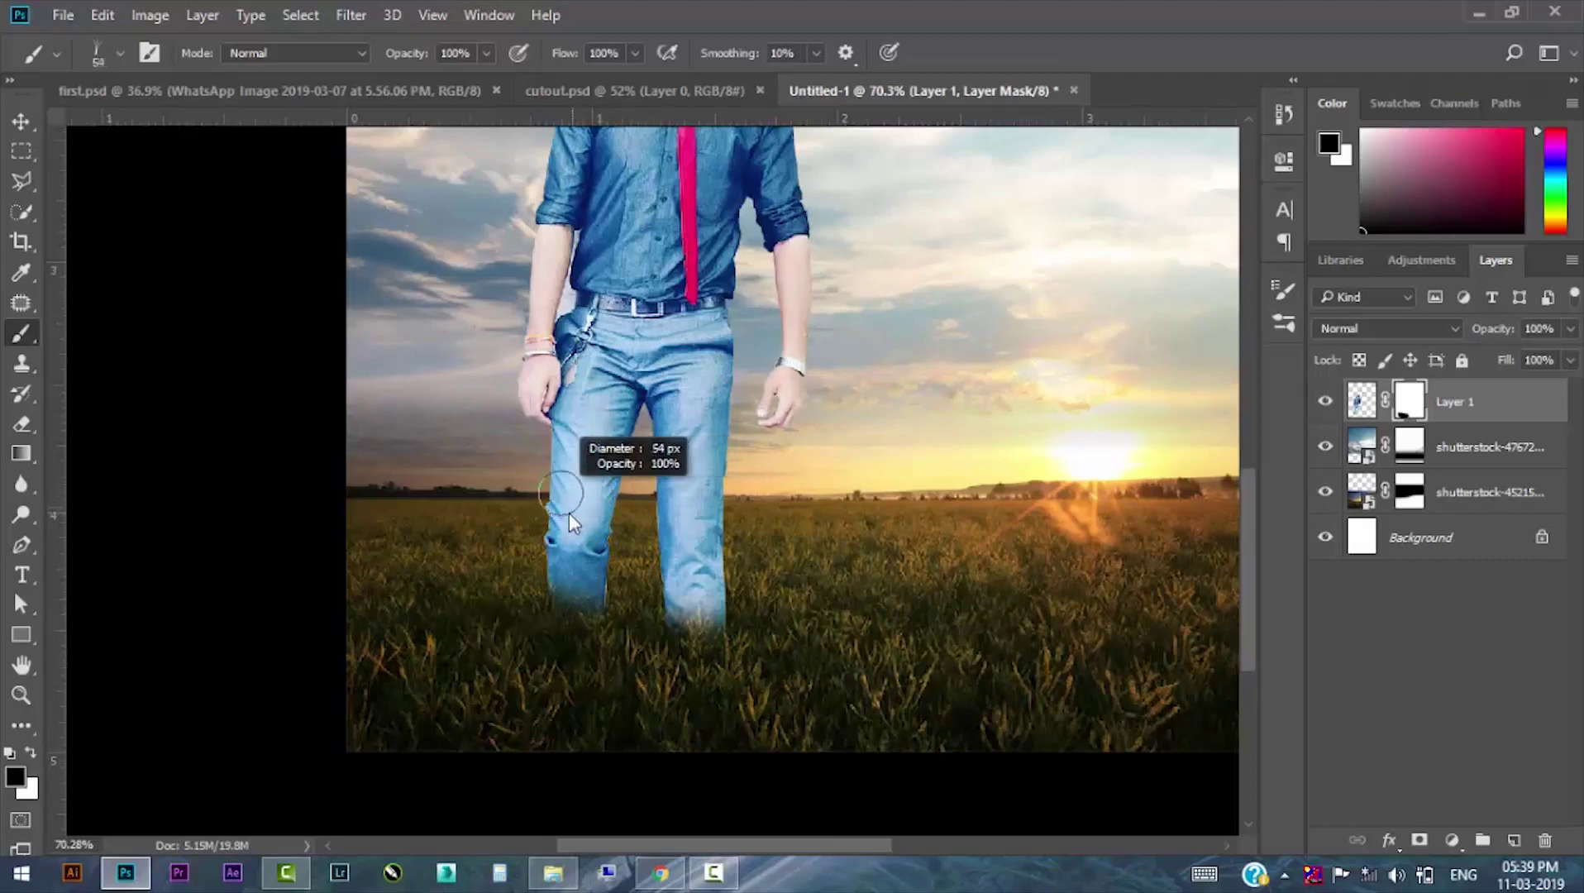
Sample a colour from the image, then reset to black and return to the brush.
scroll(588, 592, "up", 3)
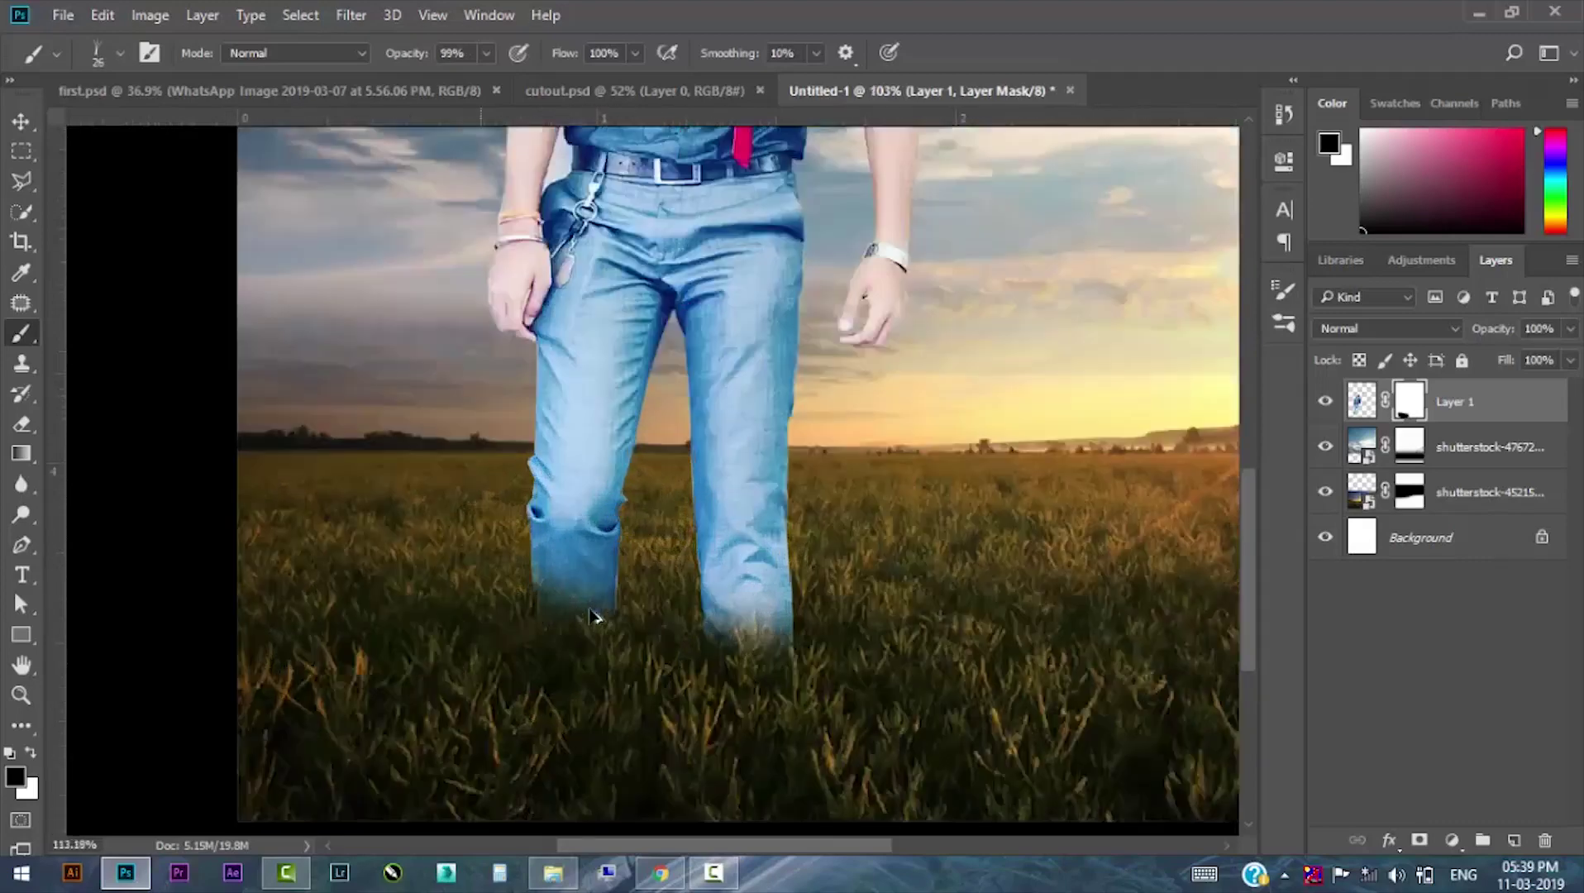
scroll(591, 616, "up", 3)
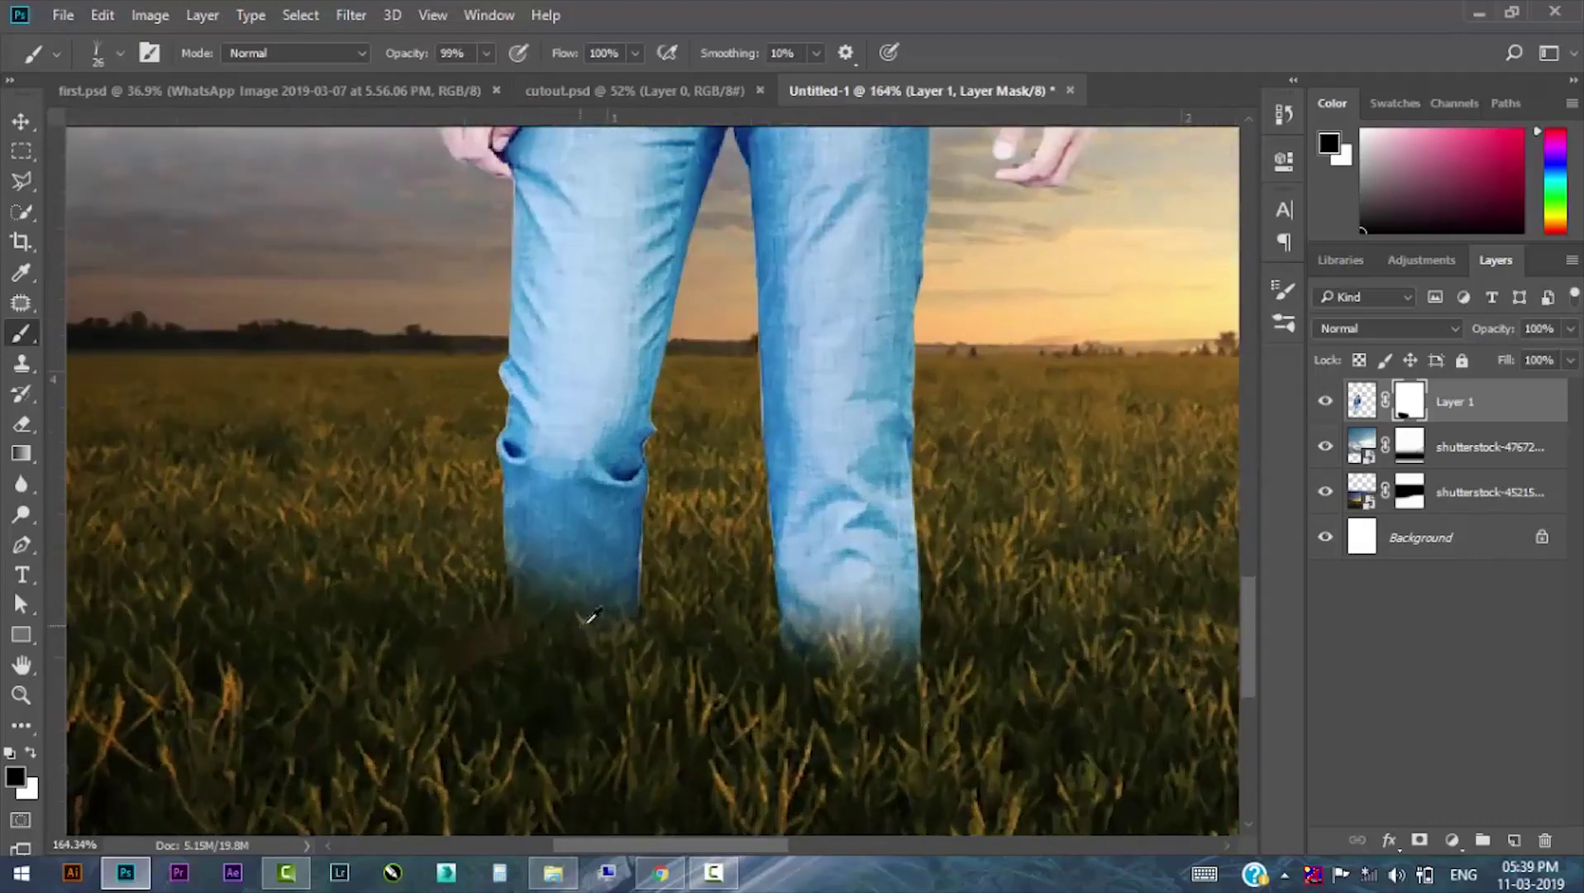
left_click(22, 273)
left_click(420, 486)
scroll(460, 644, "down", 2)
key("d")
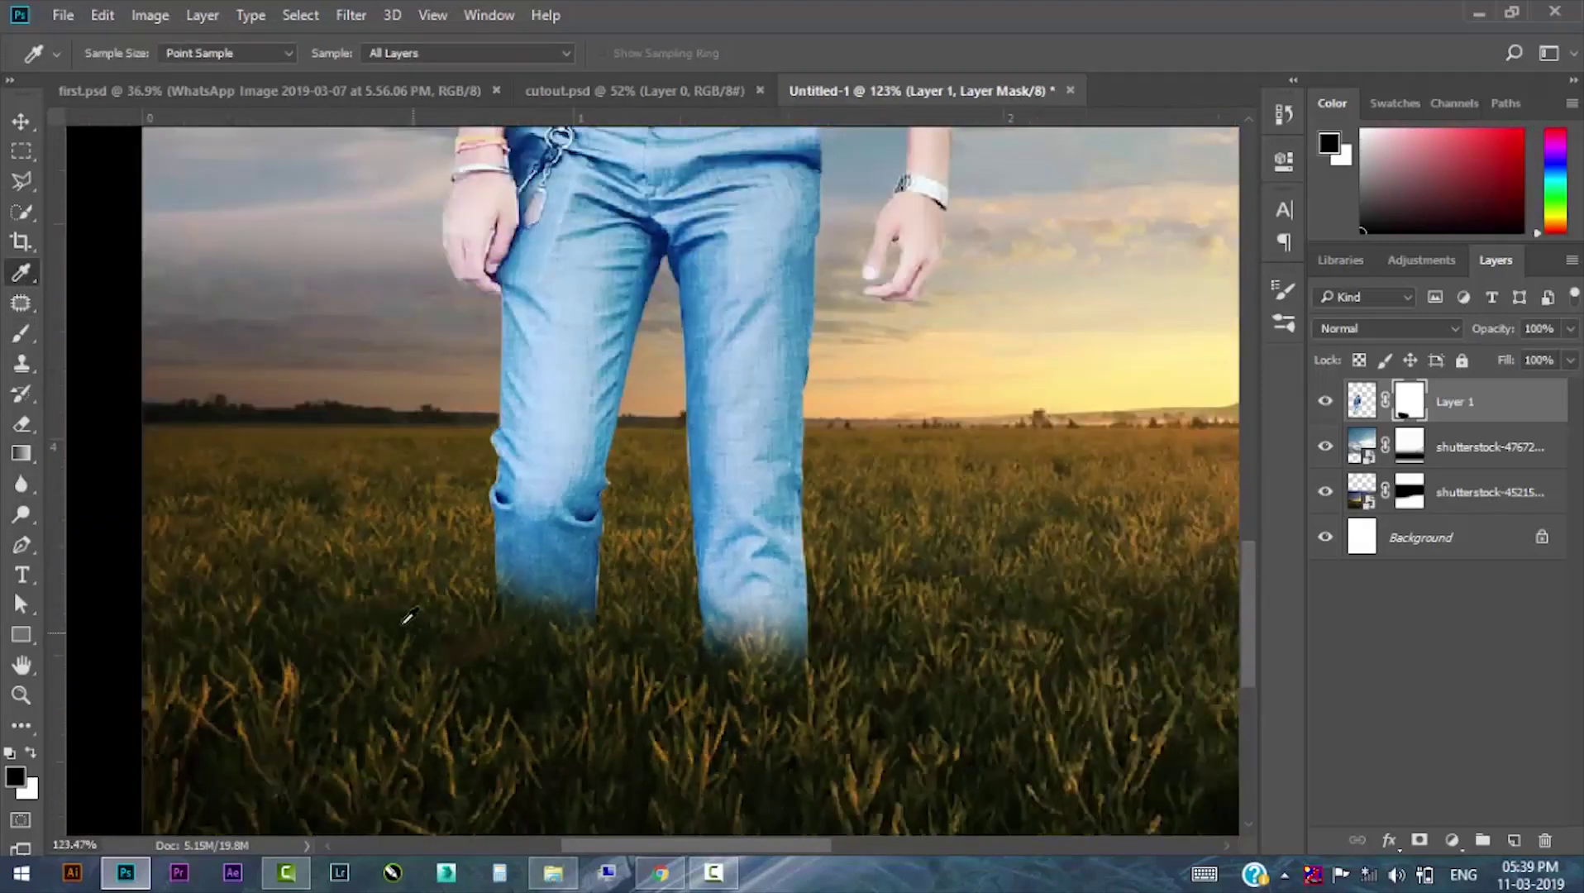
left_click(21, 333)
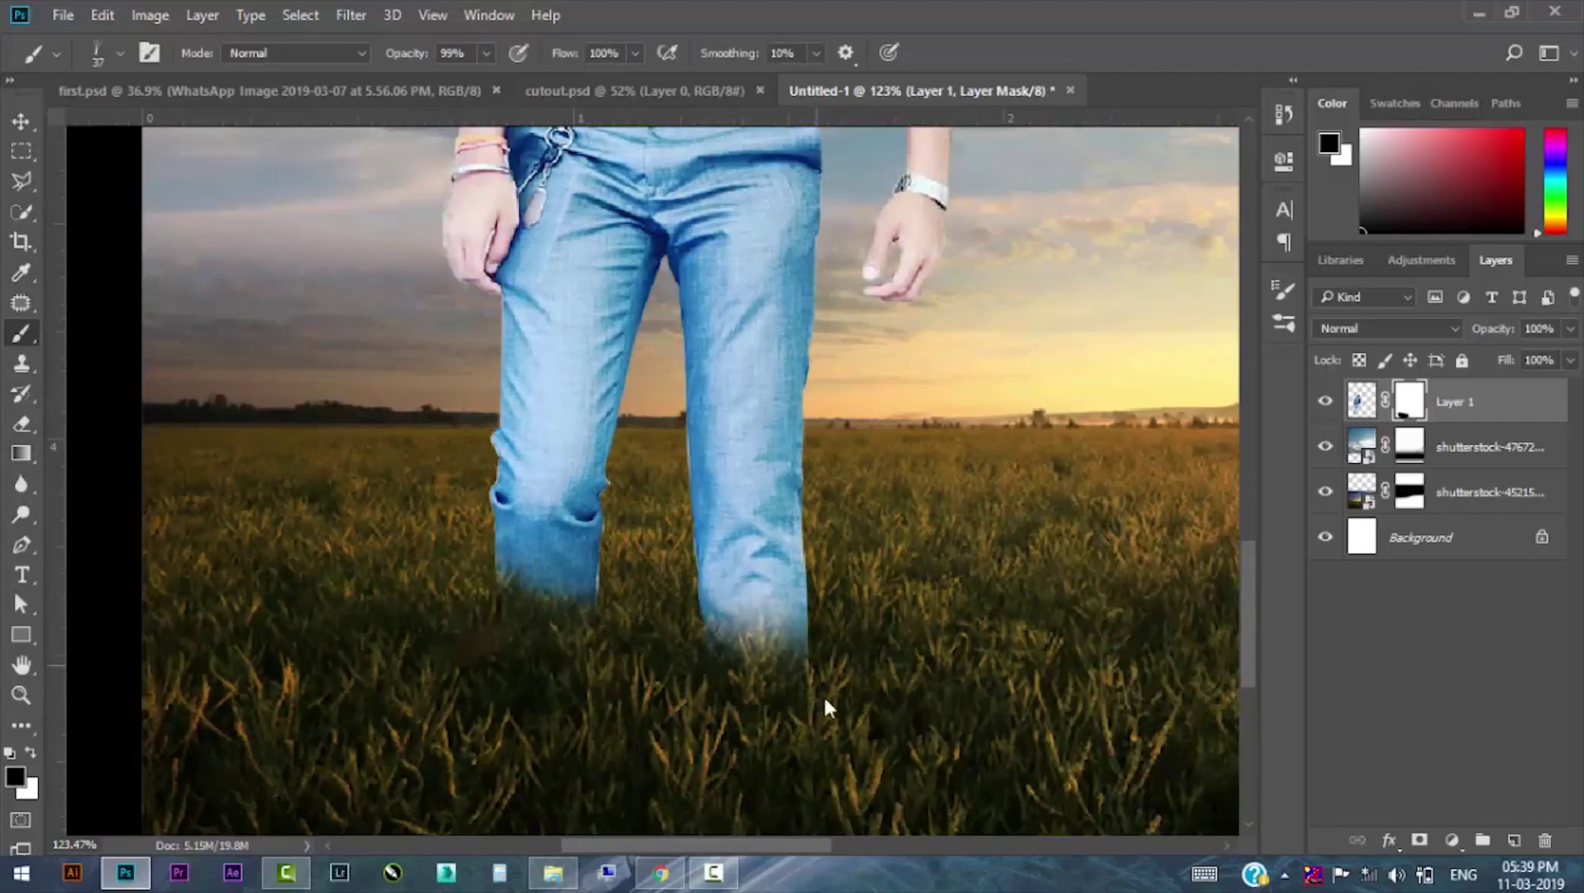
scroll(725, 653, "down", 1)
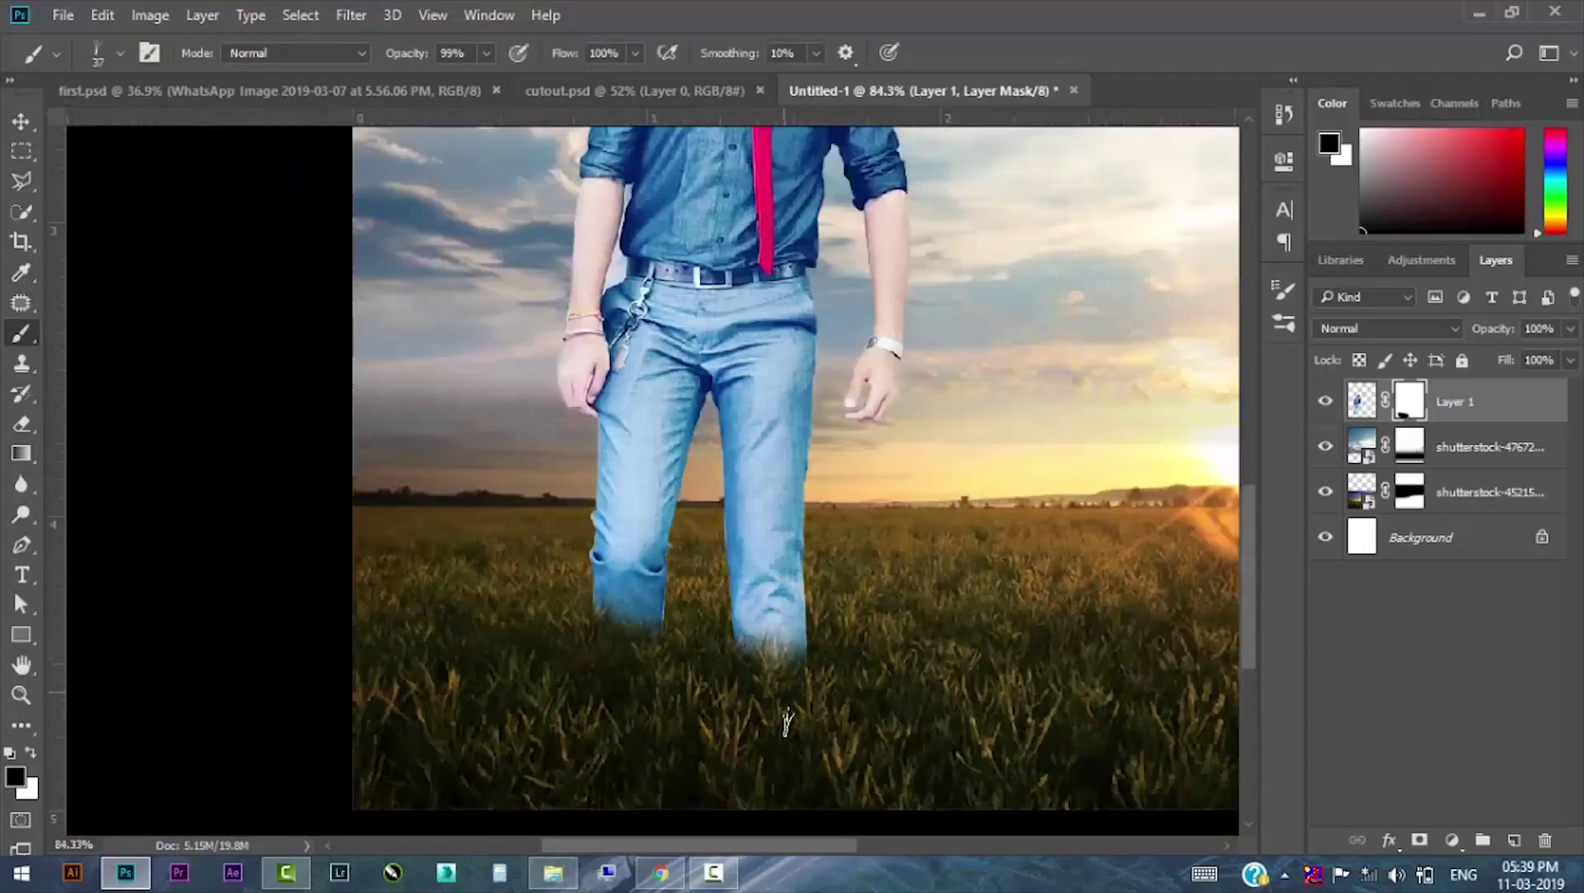
scroll(781, 711, "down", 1)
scroll(798, 699, "down", 2)
Shift the man slightly right and down on the canvas.
key("v")
scroll(502, 505, "down", 1)
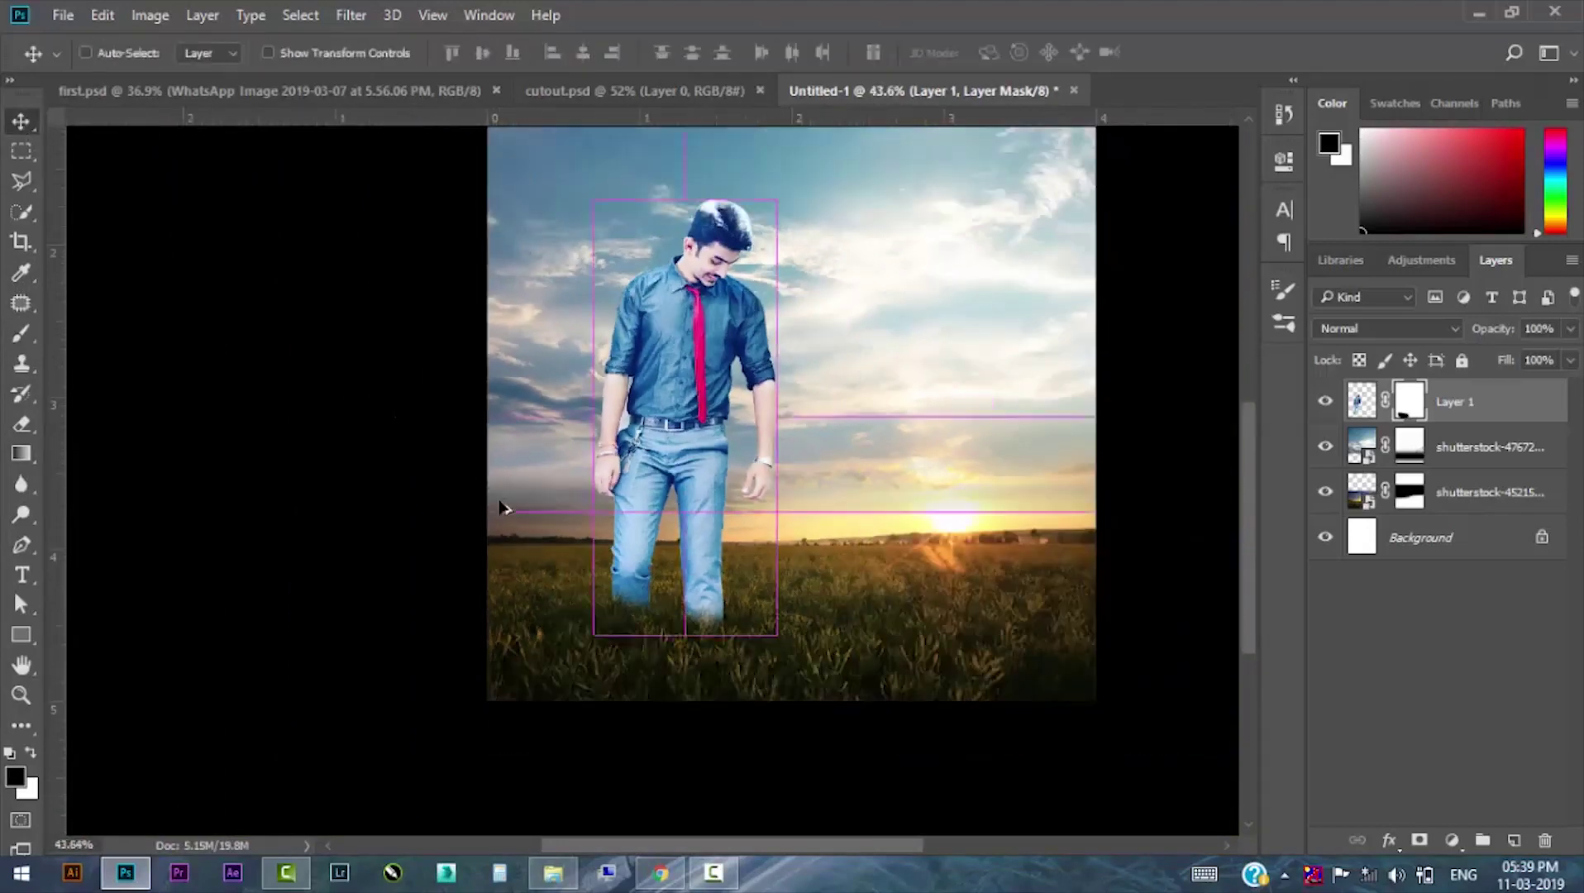
scroll(502, 505, "down", 1)
left_click_drag(610, 487, 716, 508)
scroll(748, 770, "up", 2)
scroll(752, 773, "down", 1)
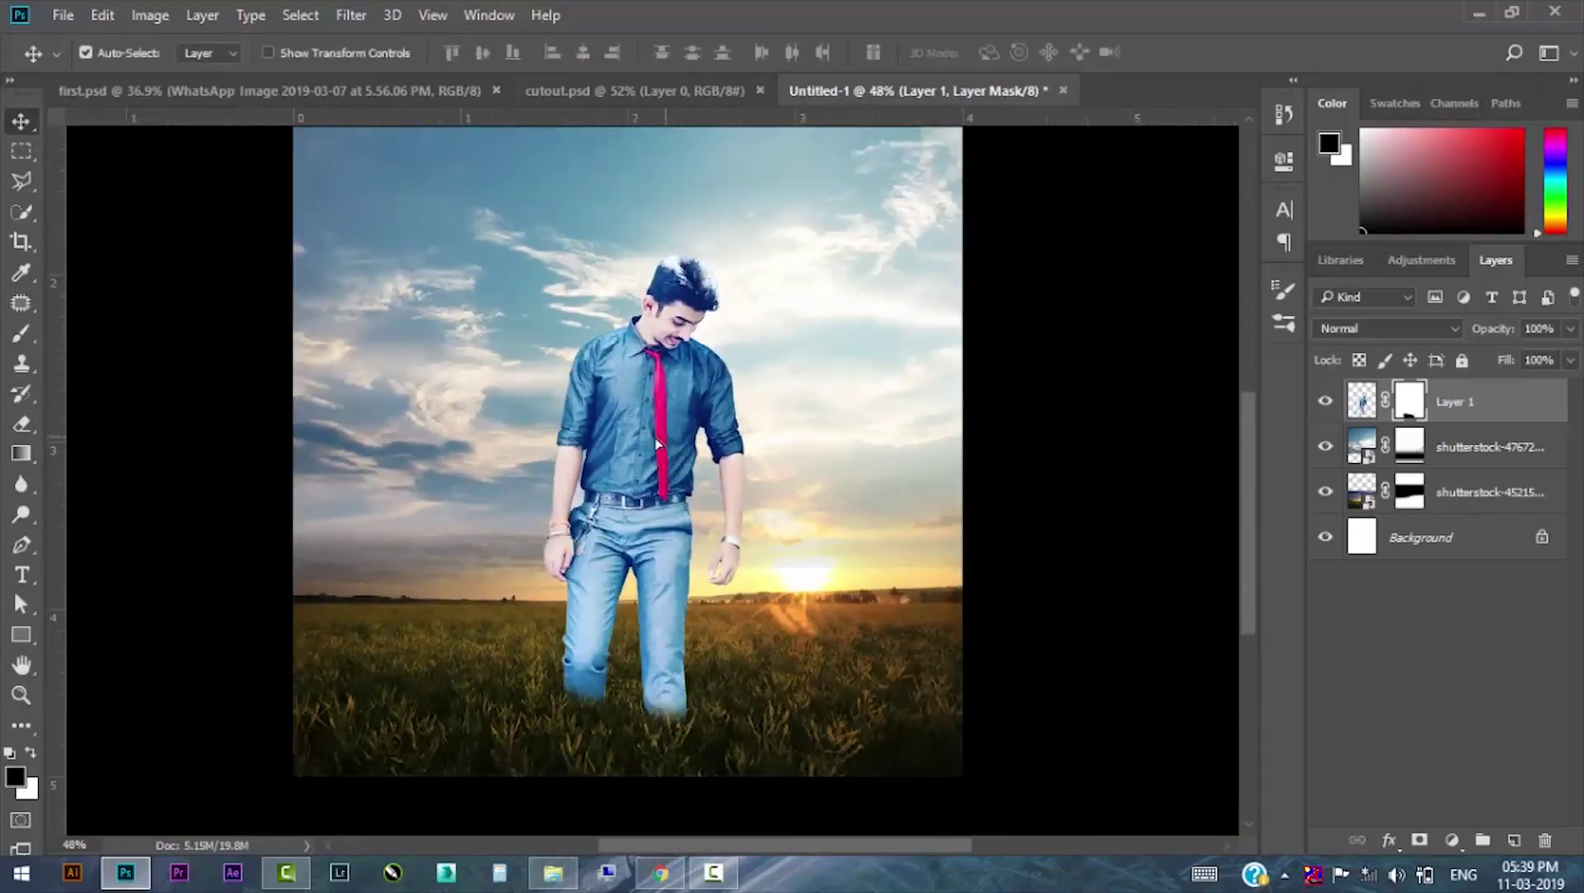
scroll(794, 644, "down", 1)
scroll(740, 591, "down", 1)
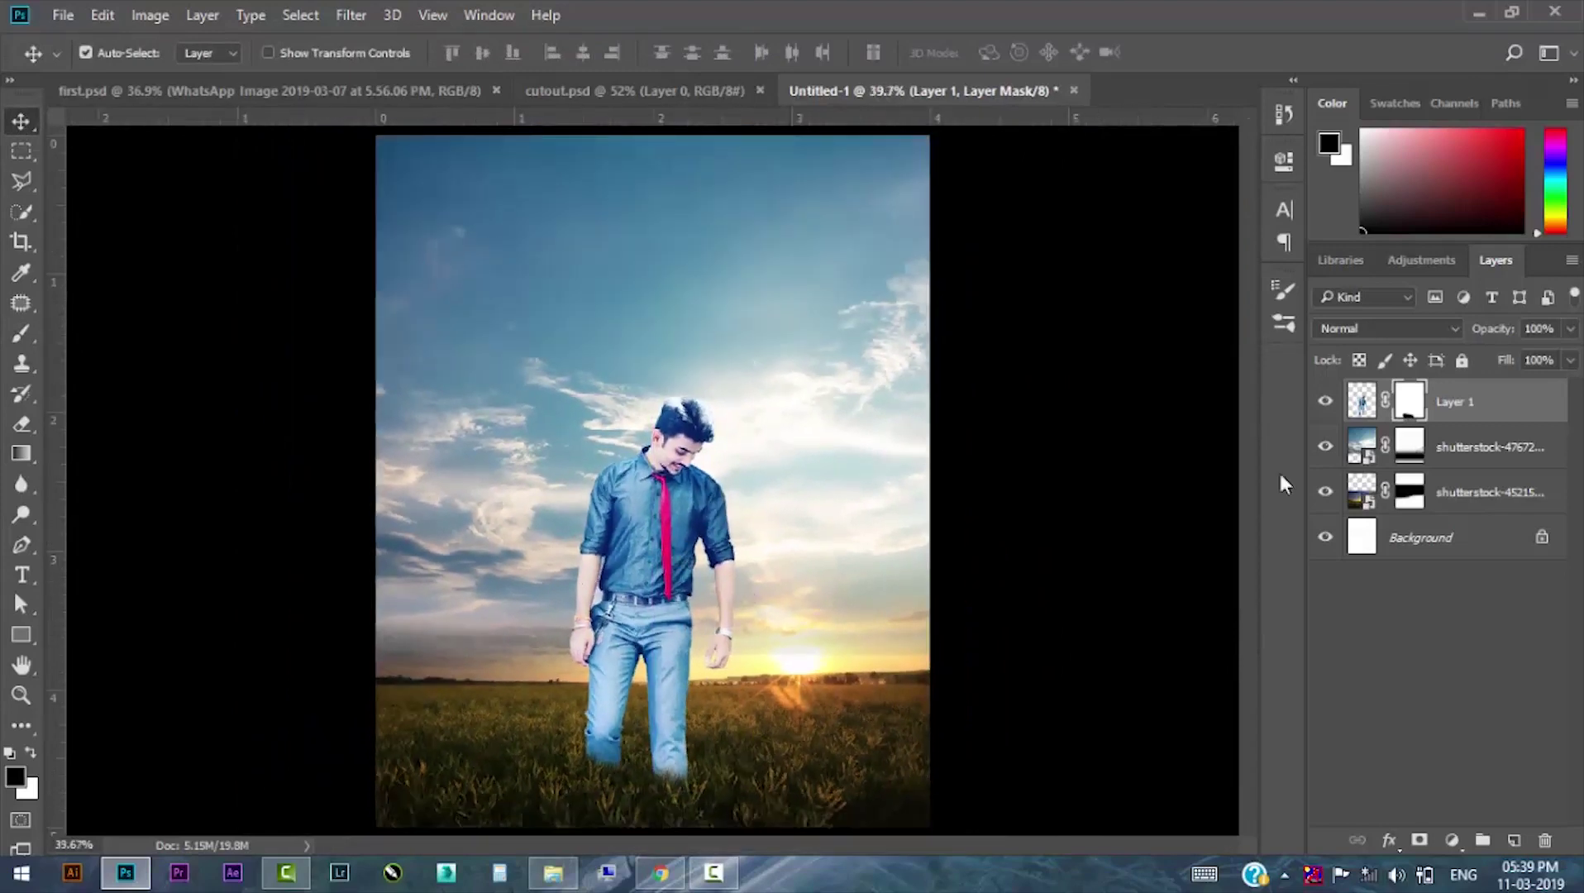
Add an empty Layer 2 and set the foreground to a deeper orange sampled from the sun.
left_click(1513, 840)
left_click(22, 333)
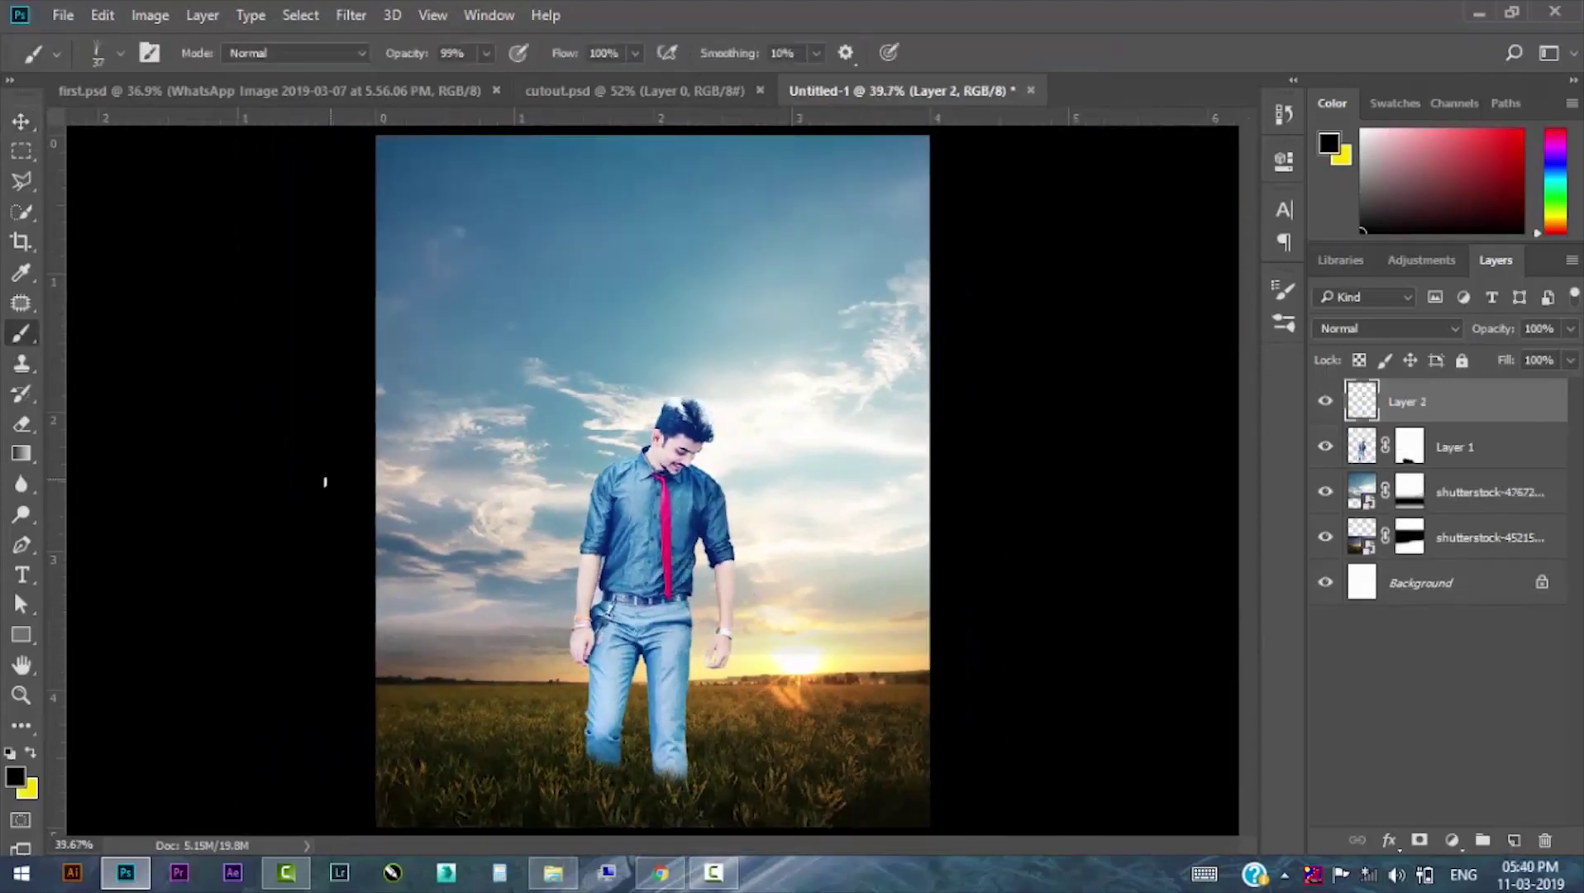
left_click(15, 777)
type("ff1e1e")
left_click(805, 652)
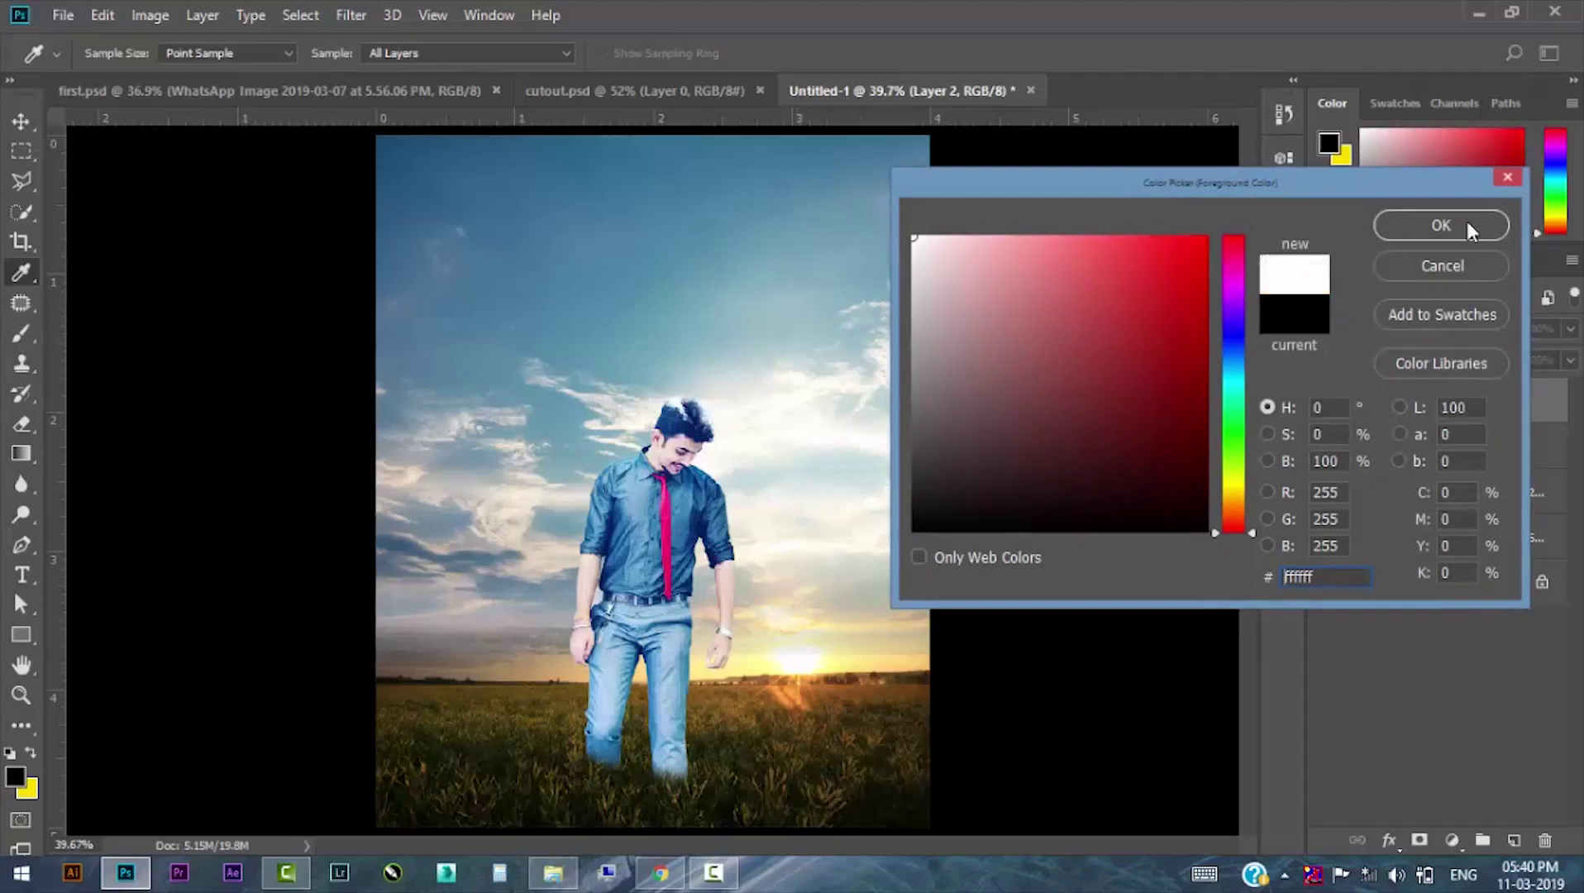
key("Escape")
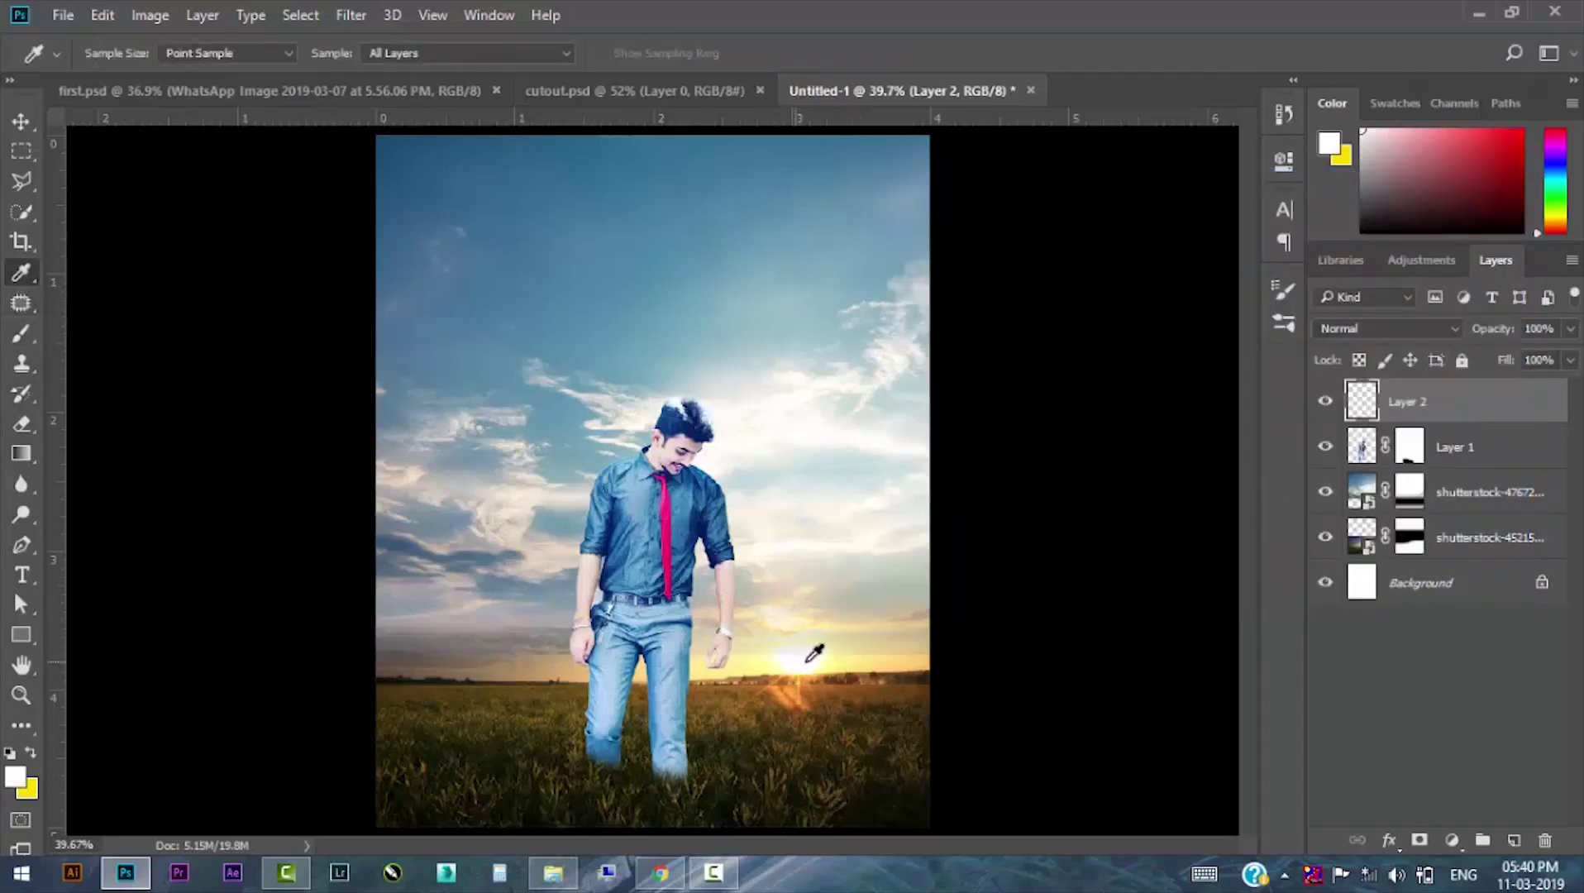
left_click(810, 659)
left_click(15, 777)
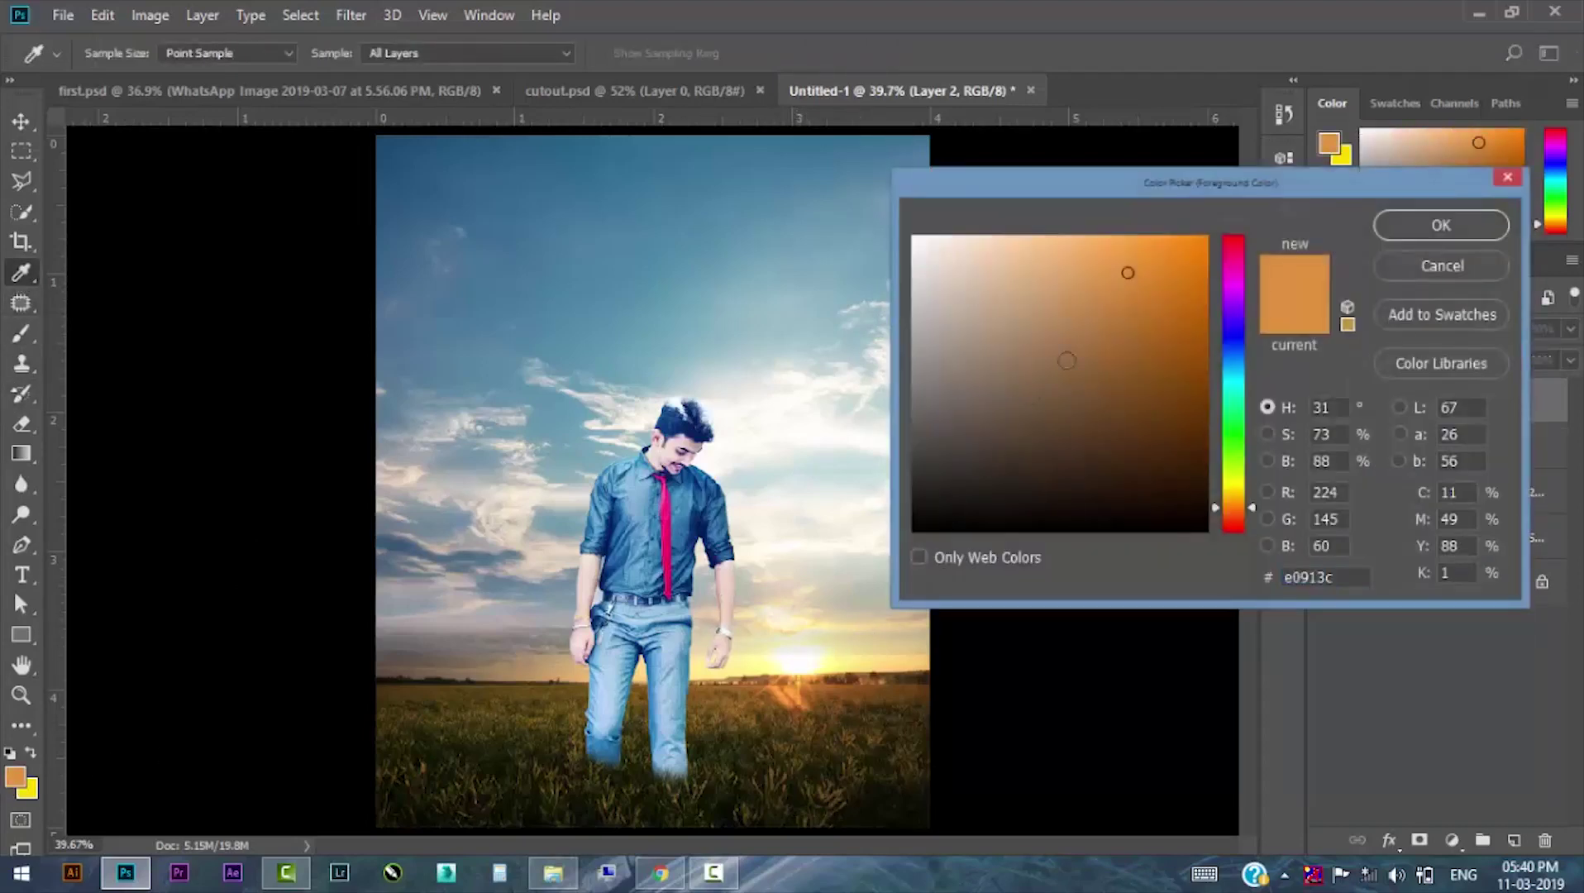
left_click(1205, 251)
left_click(1441, 225)
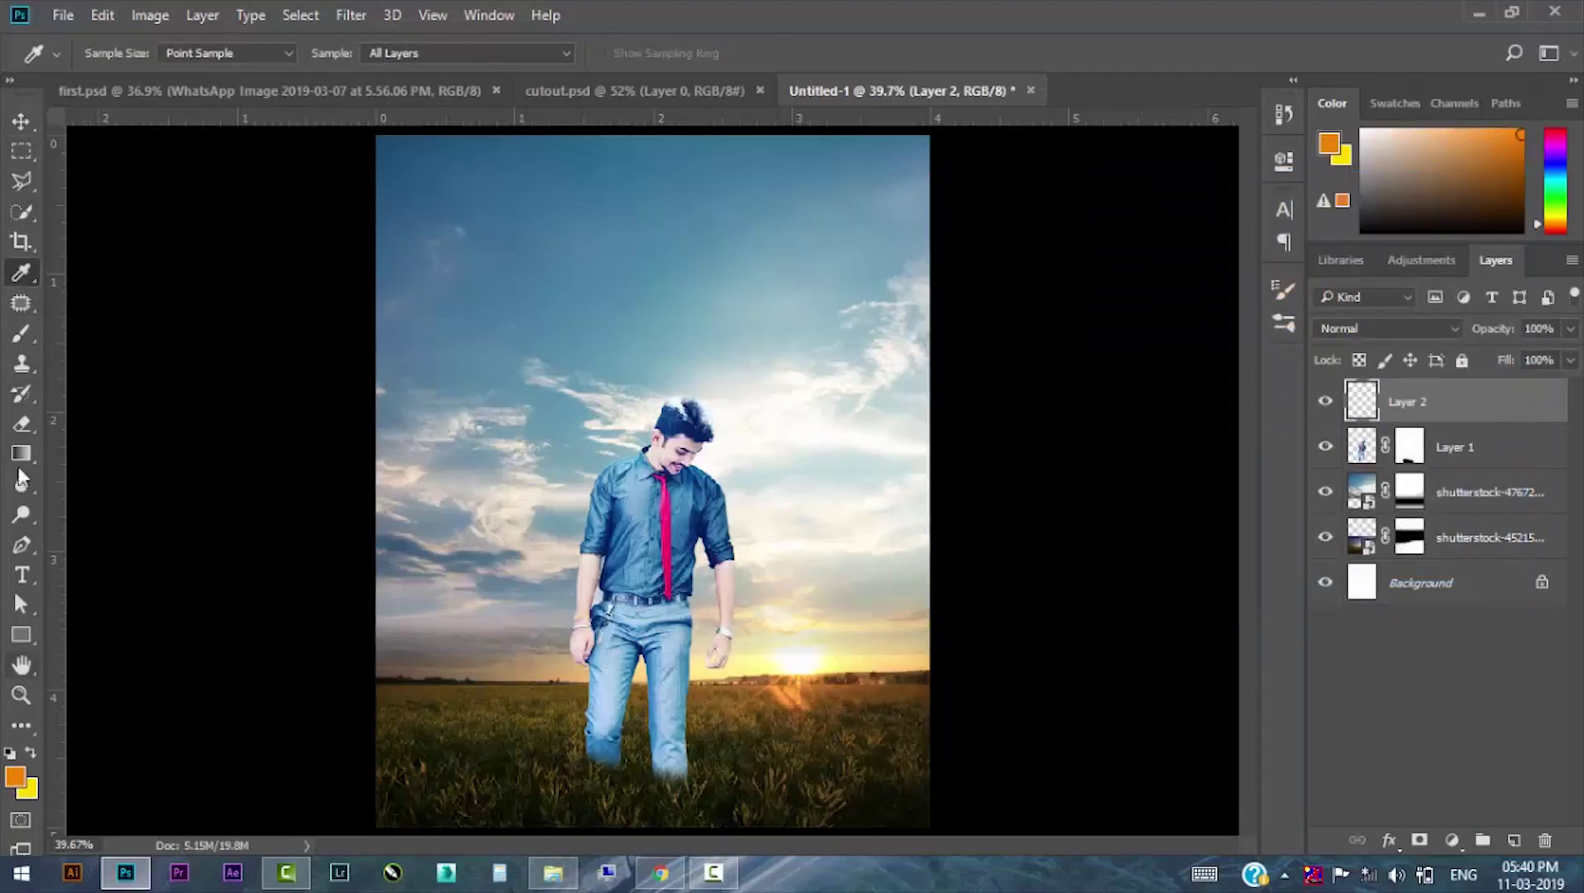
Choose a large soft round brush tip in Brush Settings.
key("b")
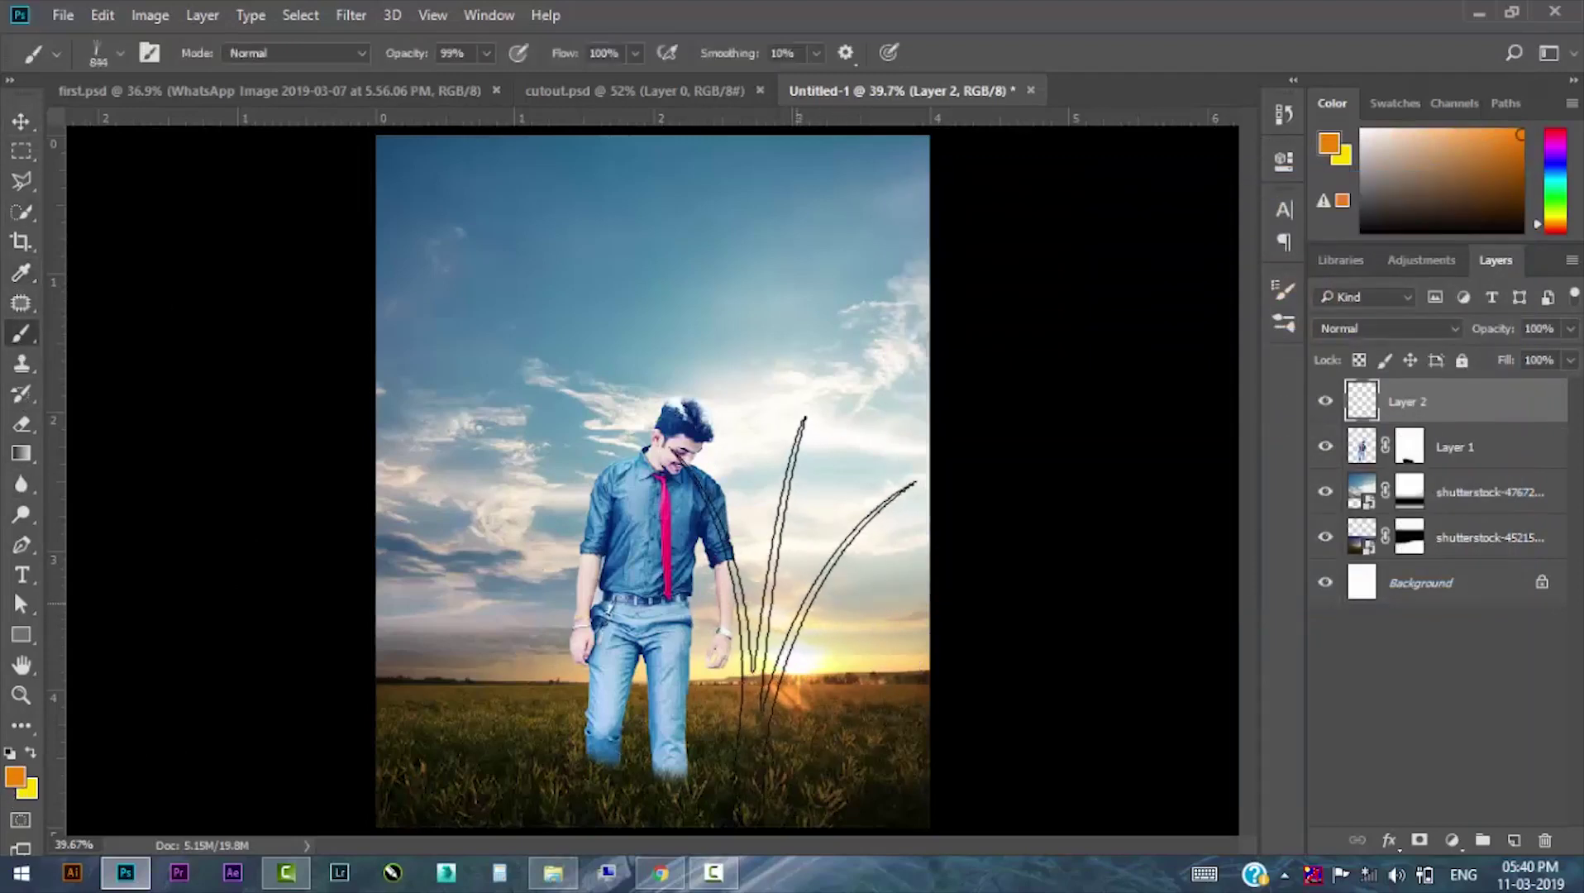
left_click(1283, 324)
left_click(864, 284)
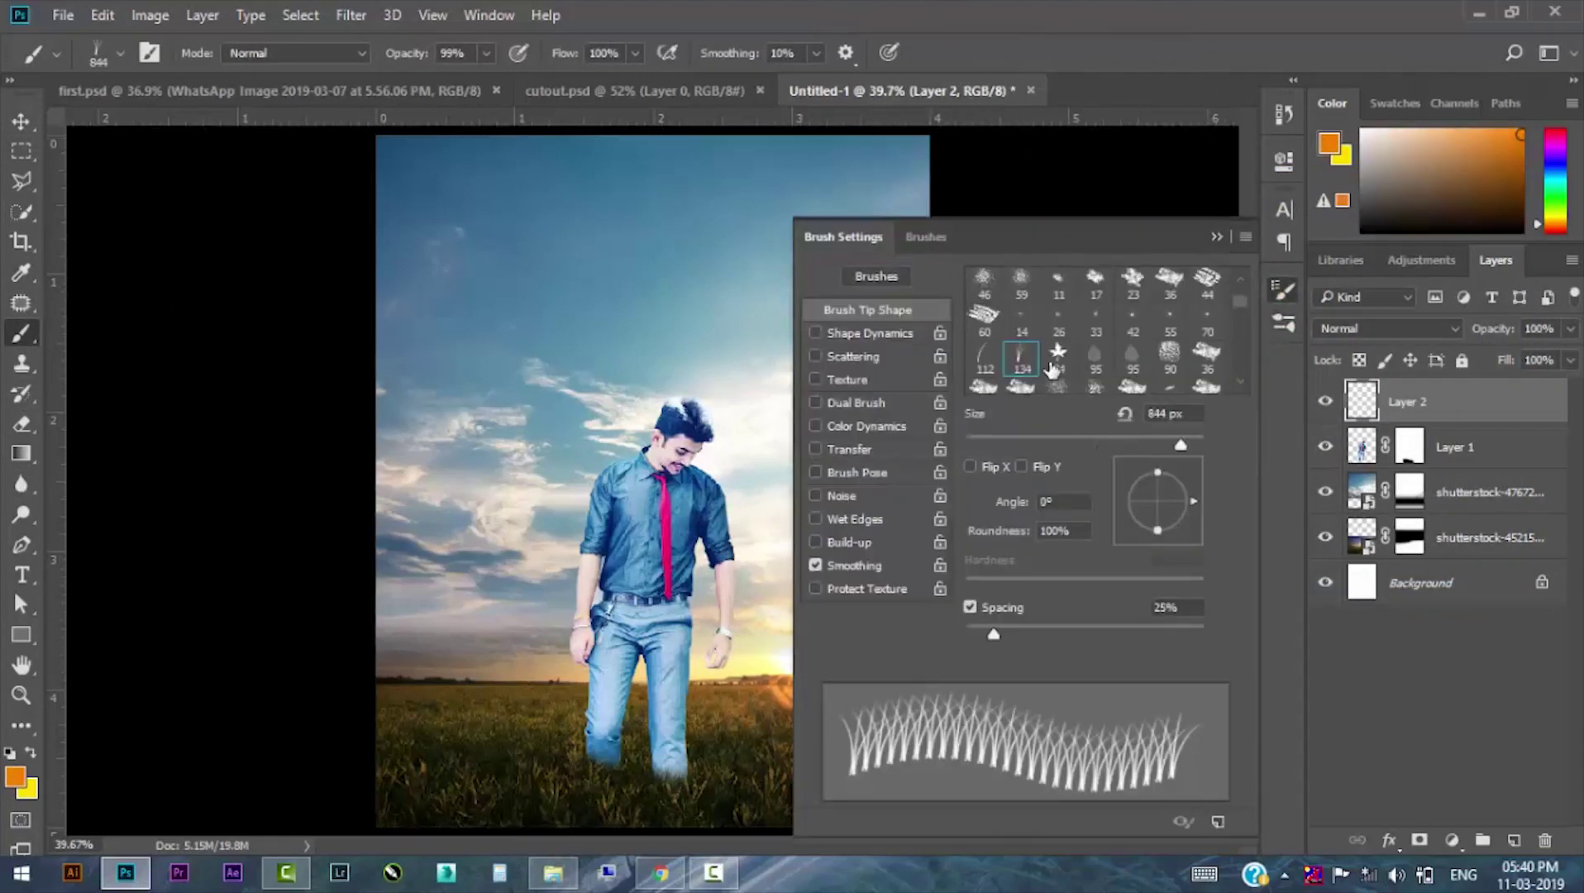
left_click(984, 278)
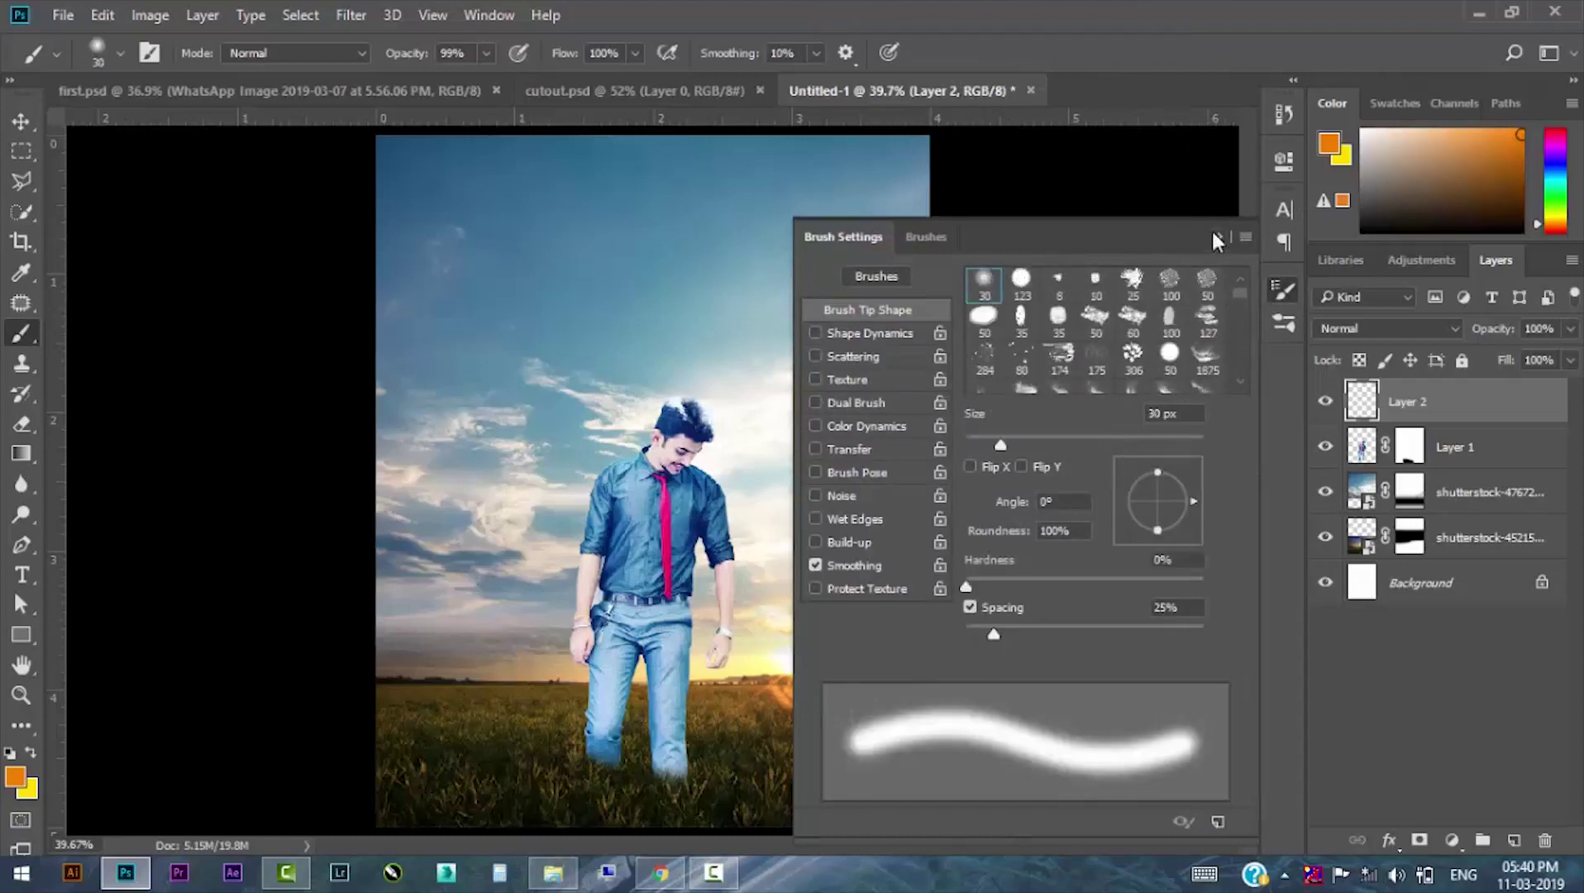
key("F5")
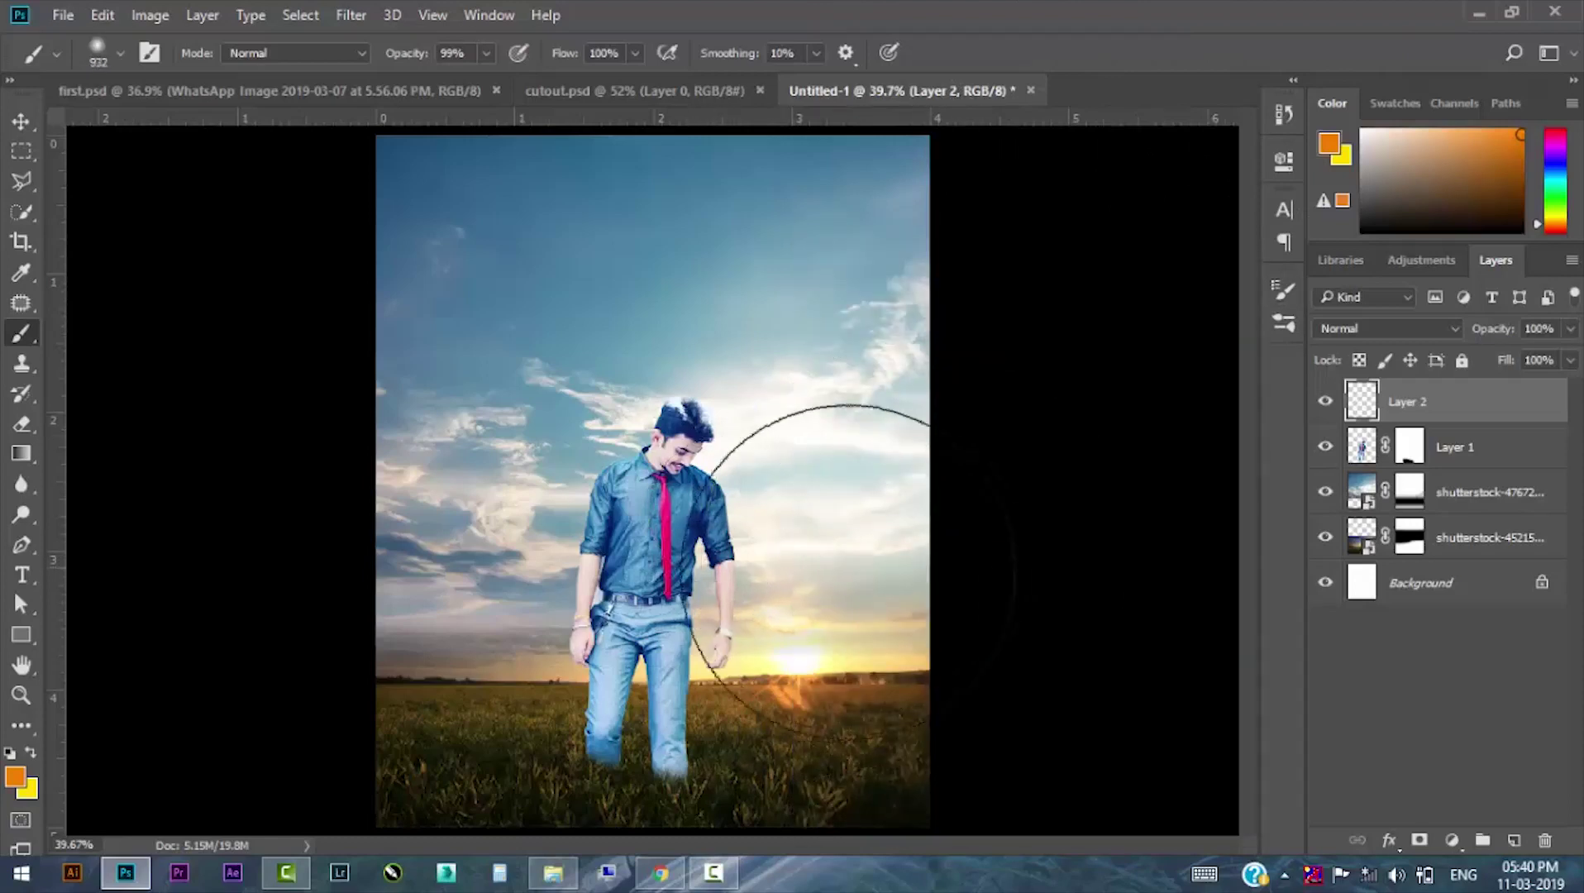
Paint a soft orange glow and then a yellow glow beside the man's right side.
left_click_drag(826, 562, 744, 578)
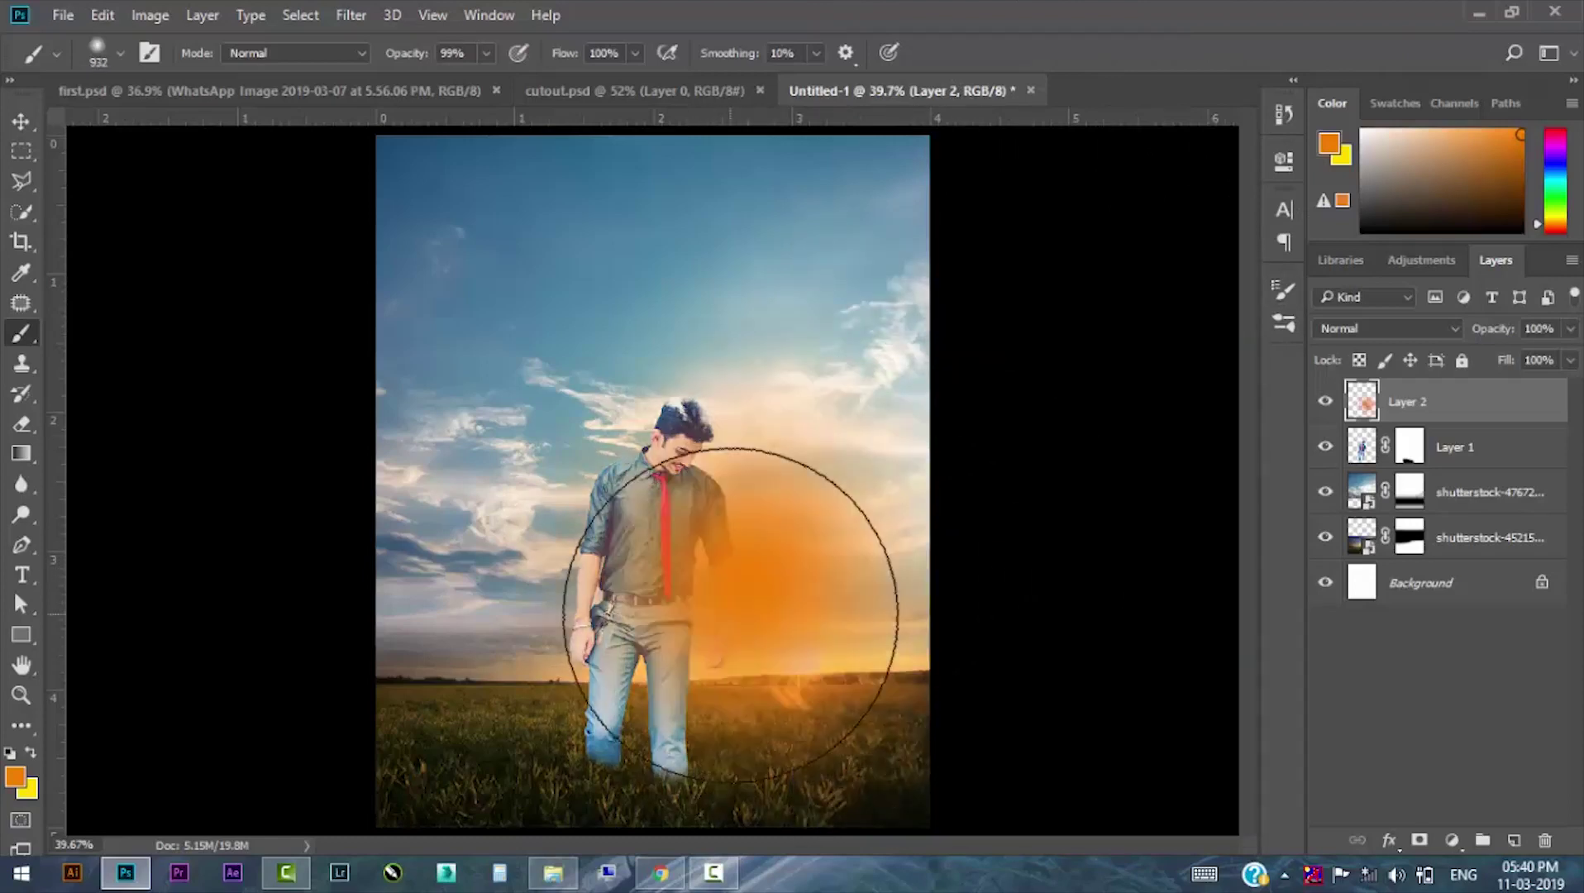
left_click(15, 777)
left_click(1448, 259)
left_click(15, 777)
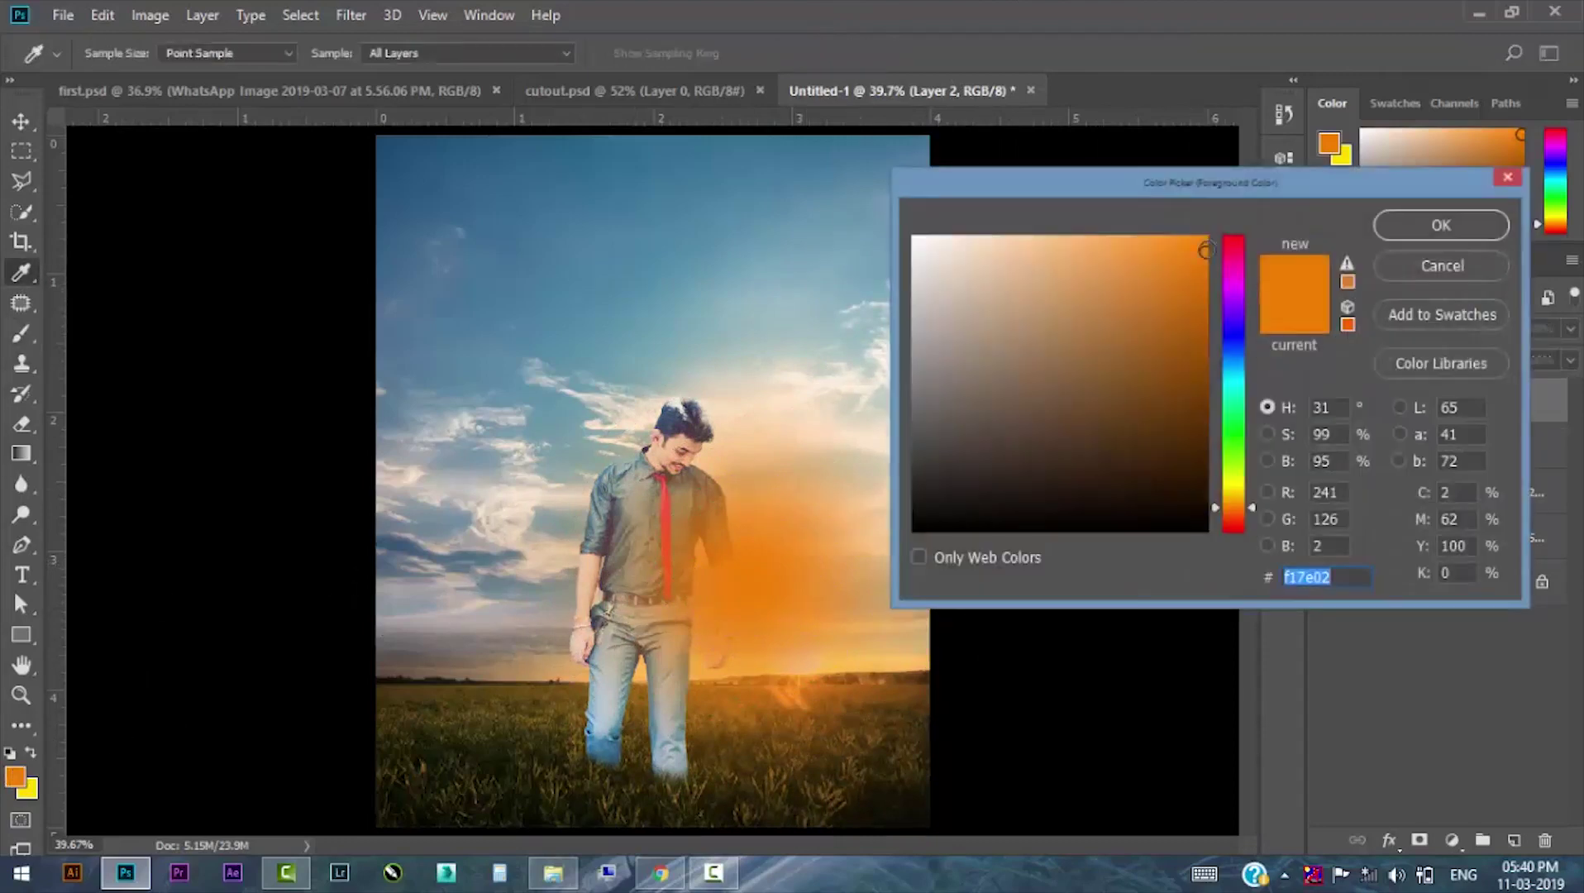
left_click(1235, 487)
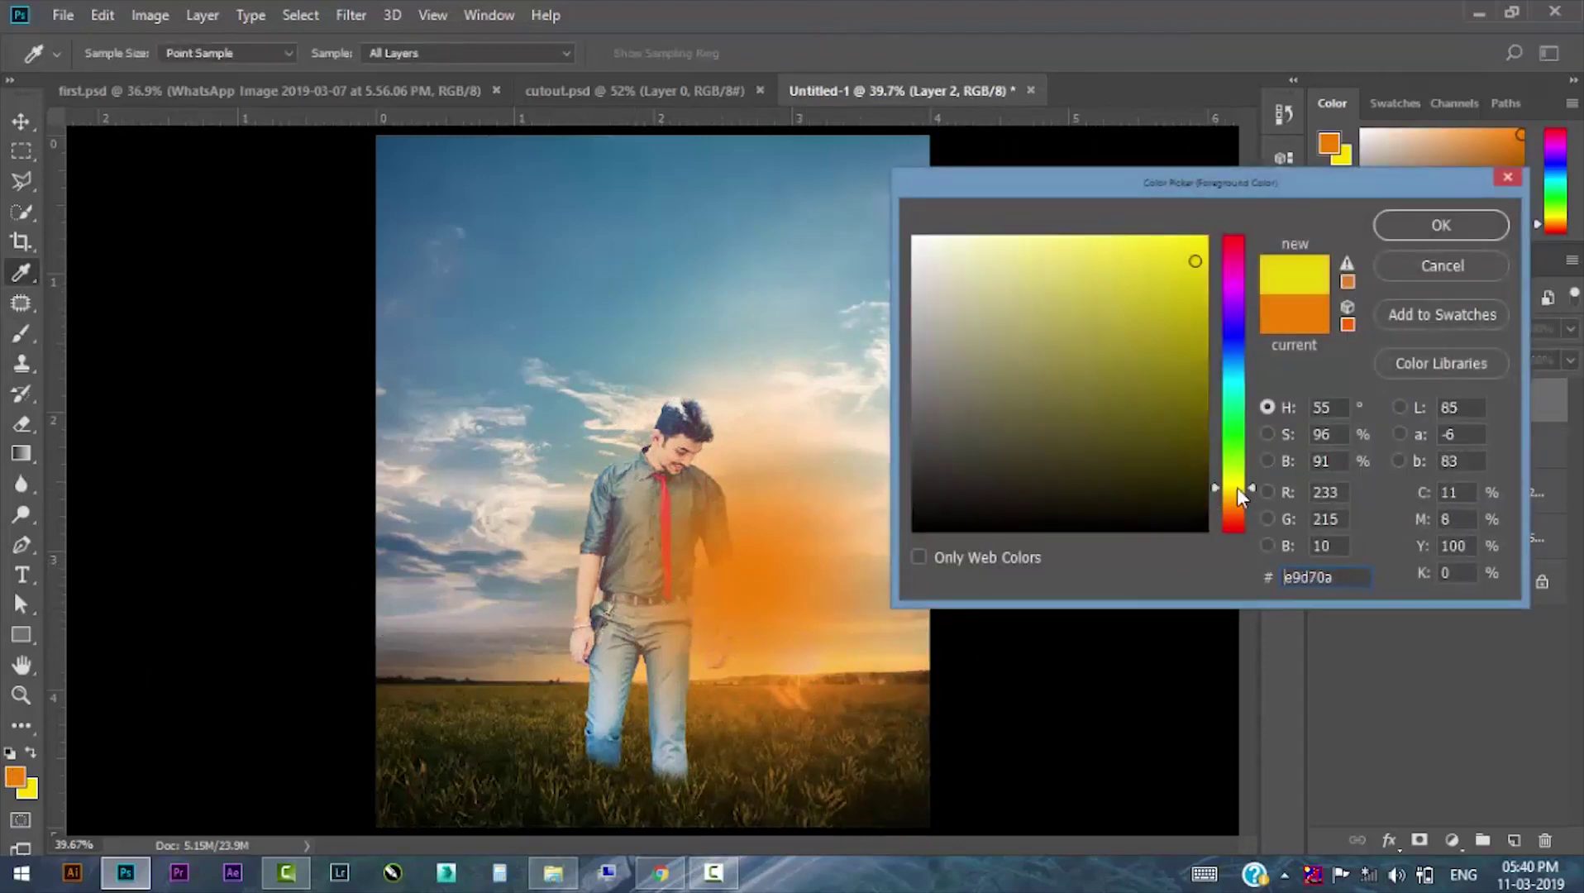
left_click(1405, 236)
left_click(760, 568)
Dab a bright white sun centre into the glow.
left_click(15, 777)
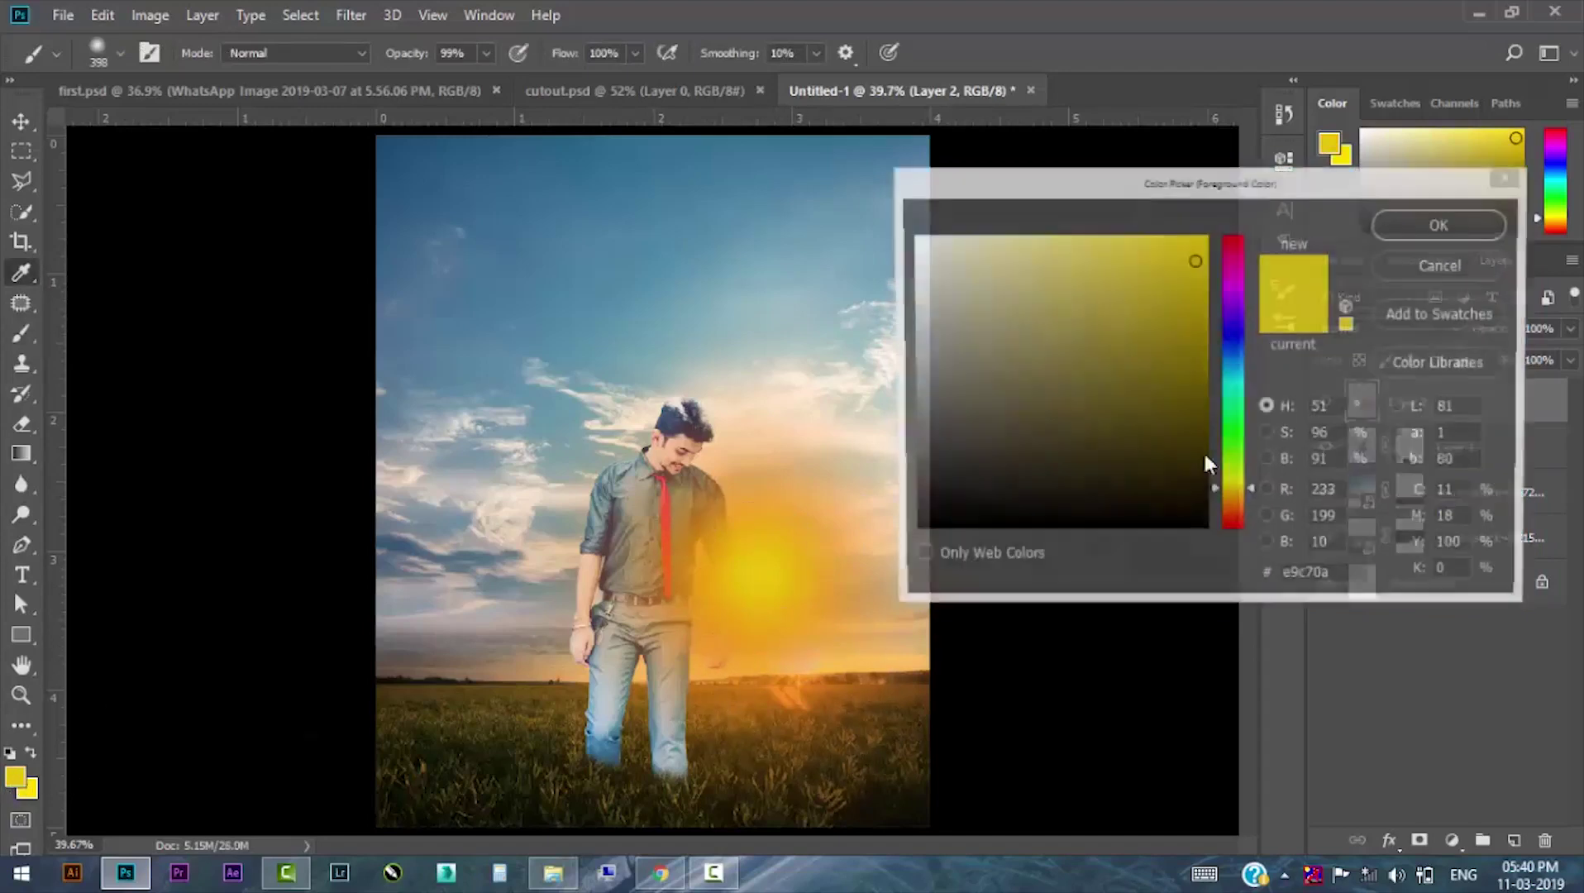
left_click(913, 231)
left_click(1435, 228)
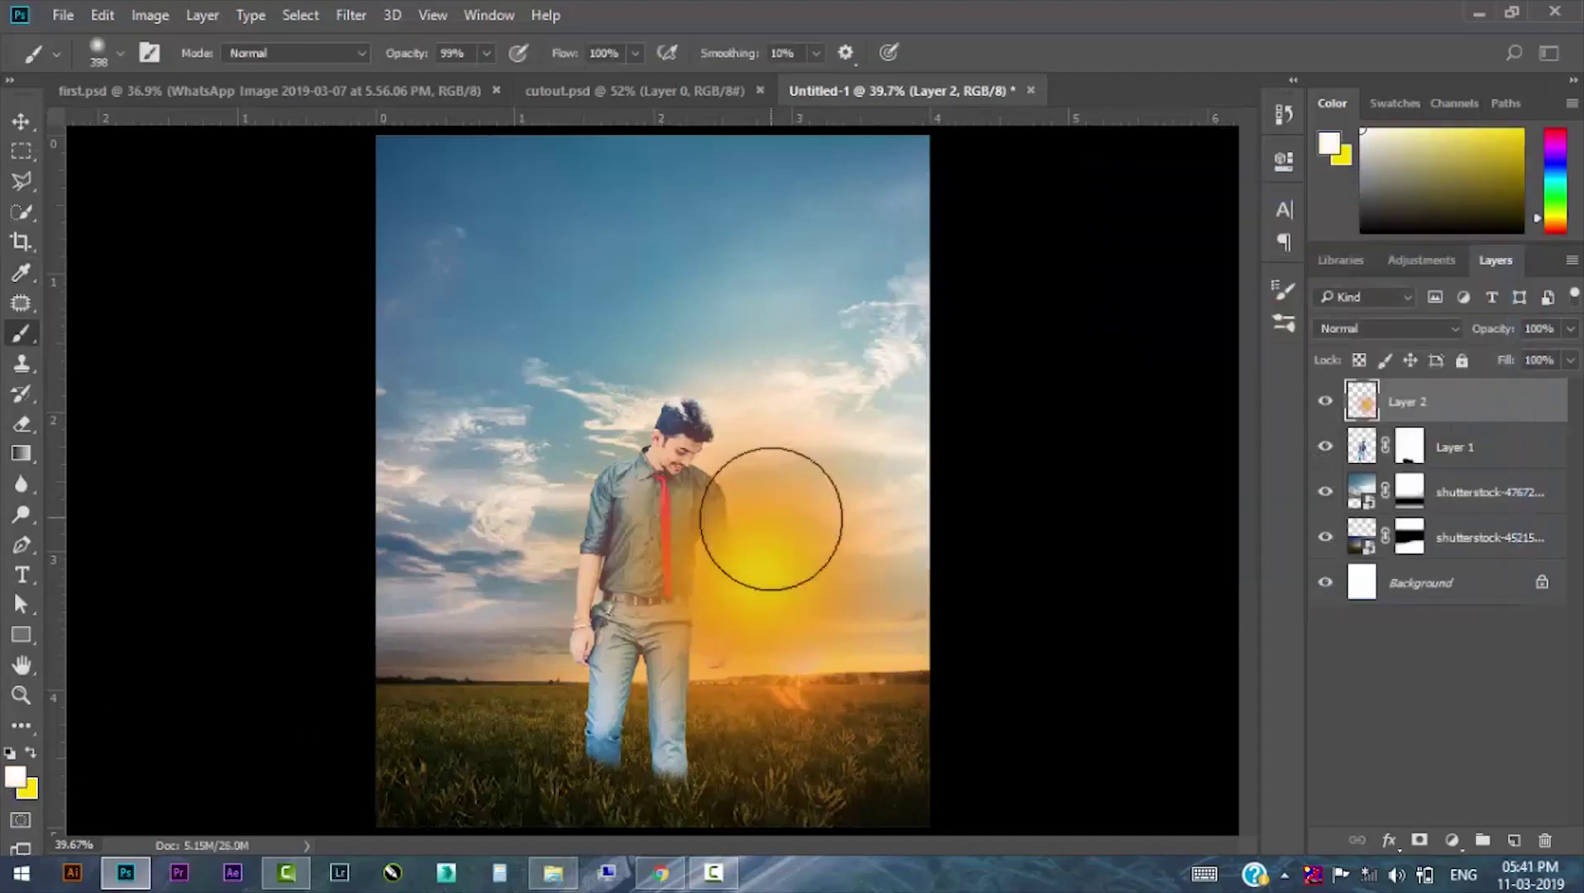
left_click(757, 571)
Enlarge the sun glow and shift it slightly left.
key("v")
key("ctrl+t")
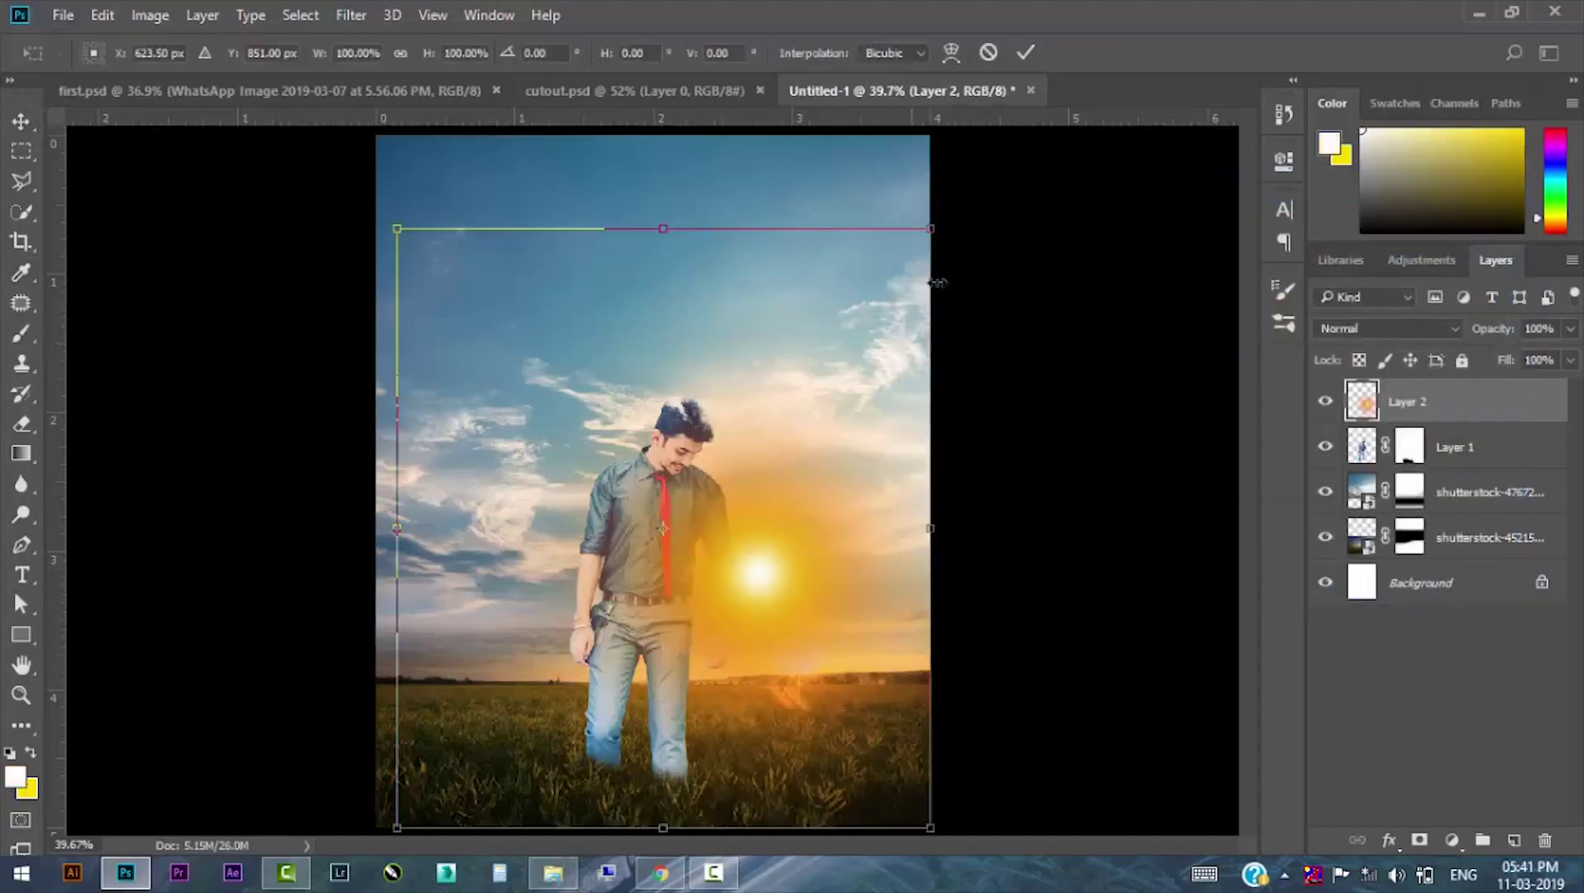
left_click_drag(937, 275, 990, 200)
left_click_drag(767, 600, 731, 600)
key("Return")
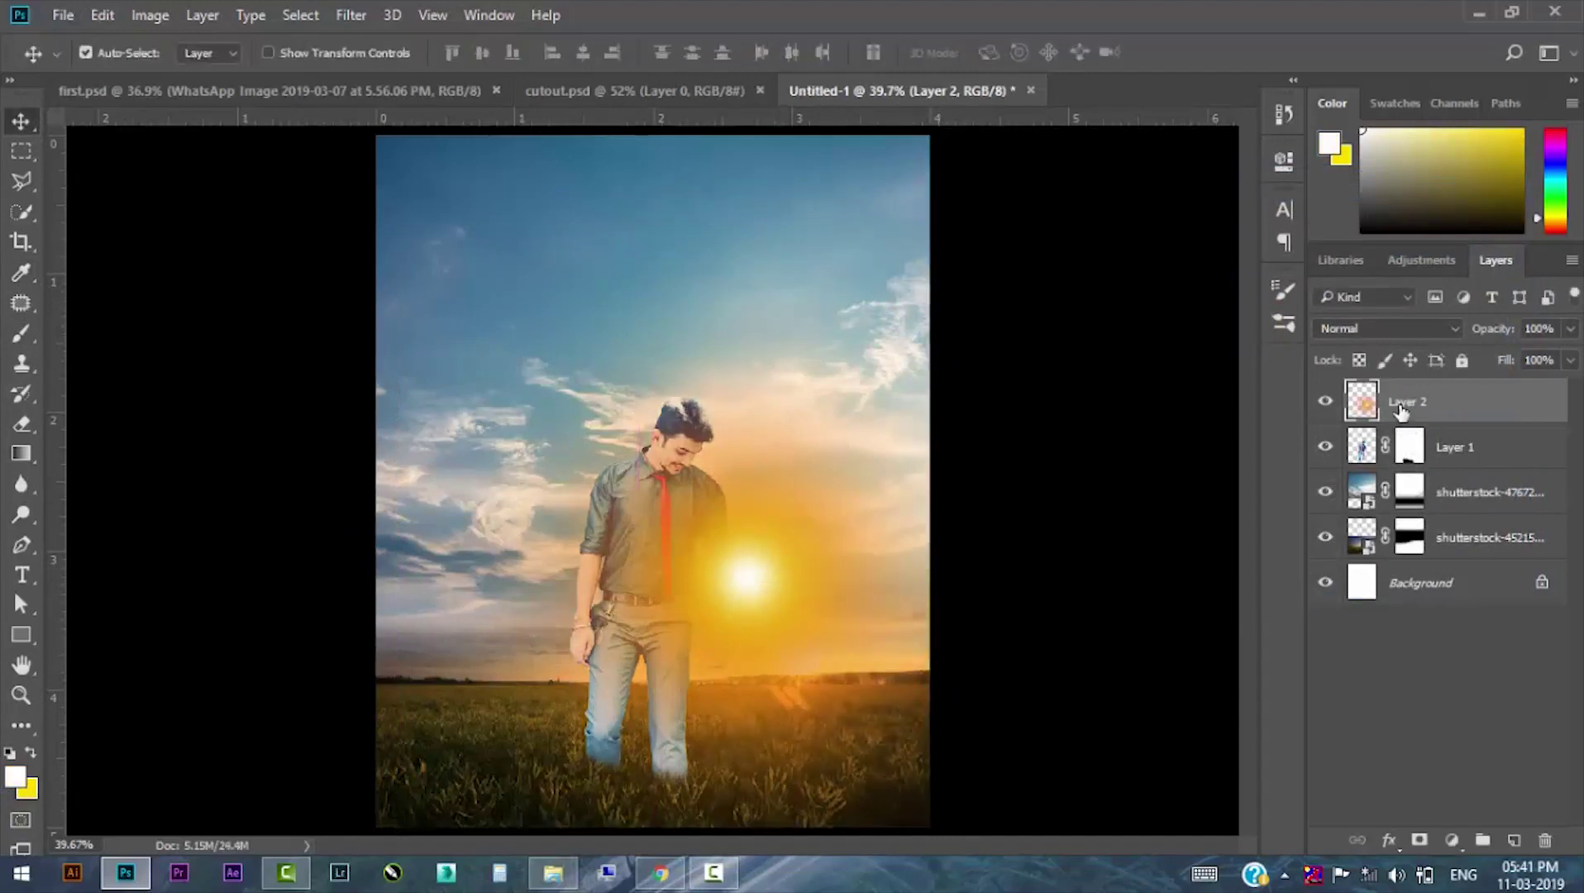
Clip Layer 2's glow to the man's layer and shift it over him.
right_click(1399, 411)
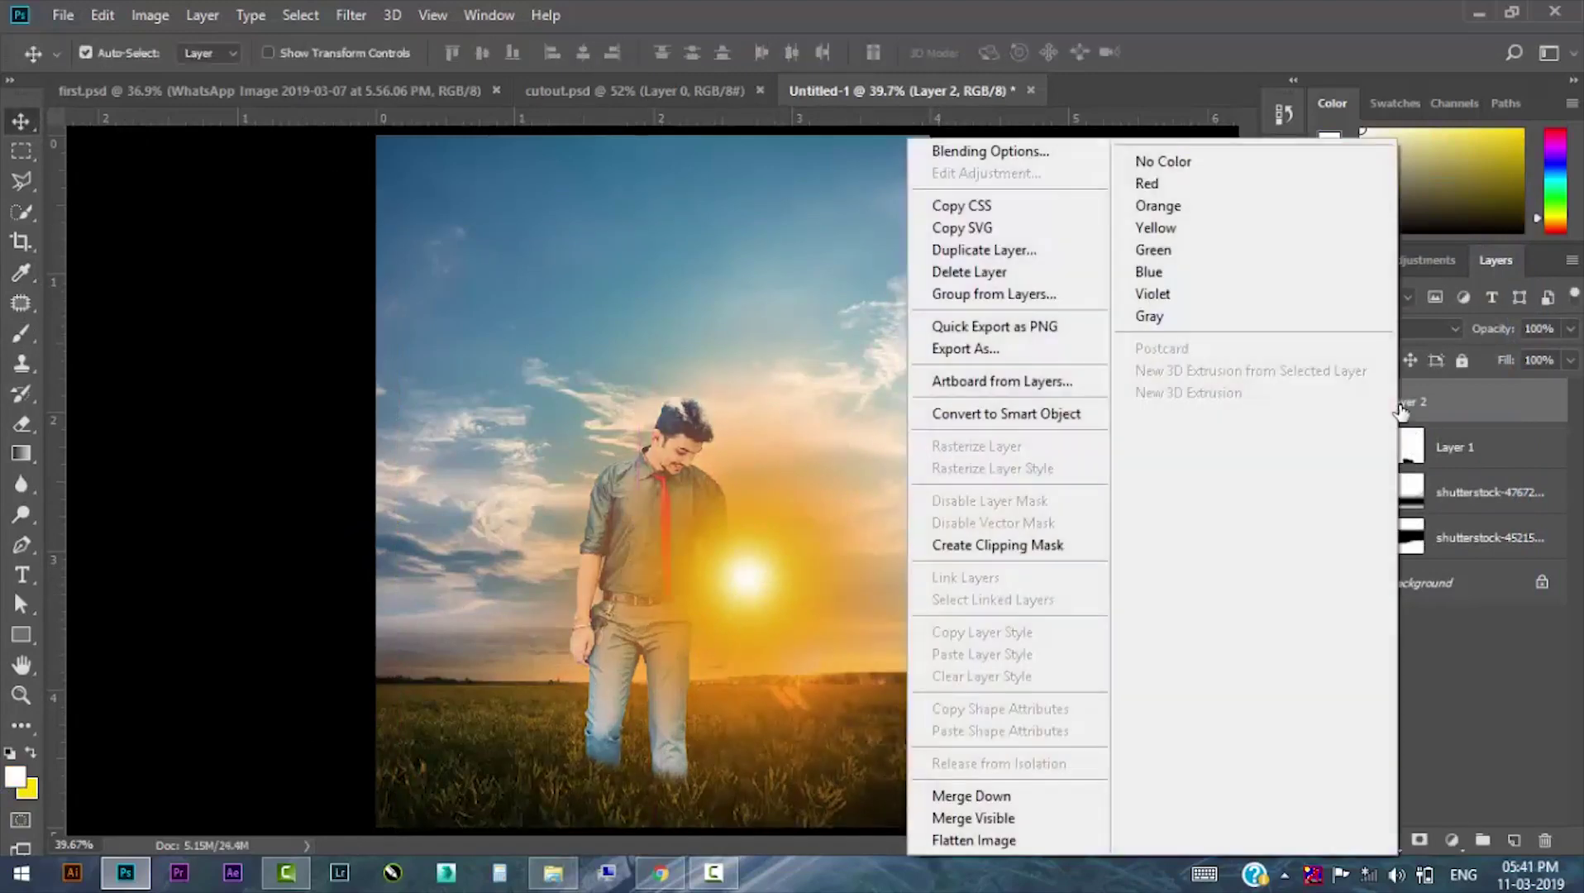
left_click(1011, 547)
left_click_drag(719, 591, 701, 586)
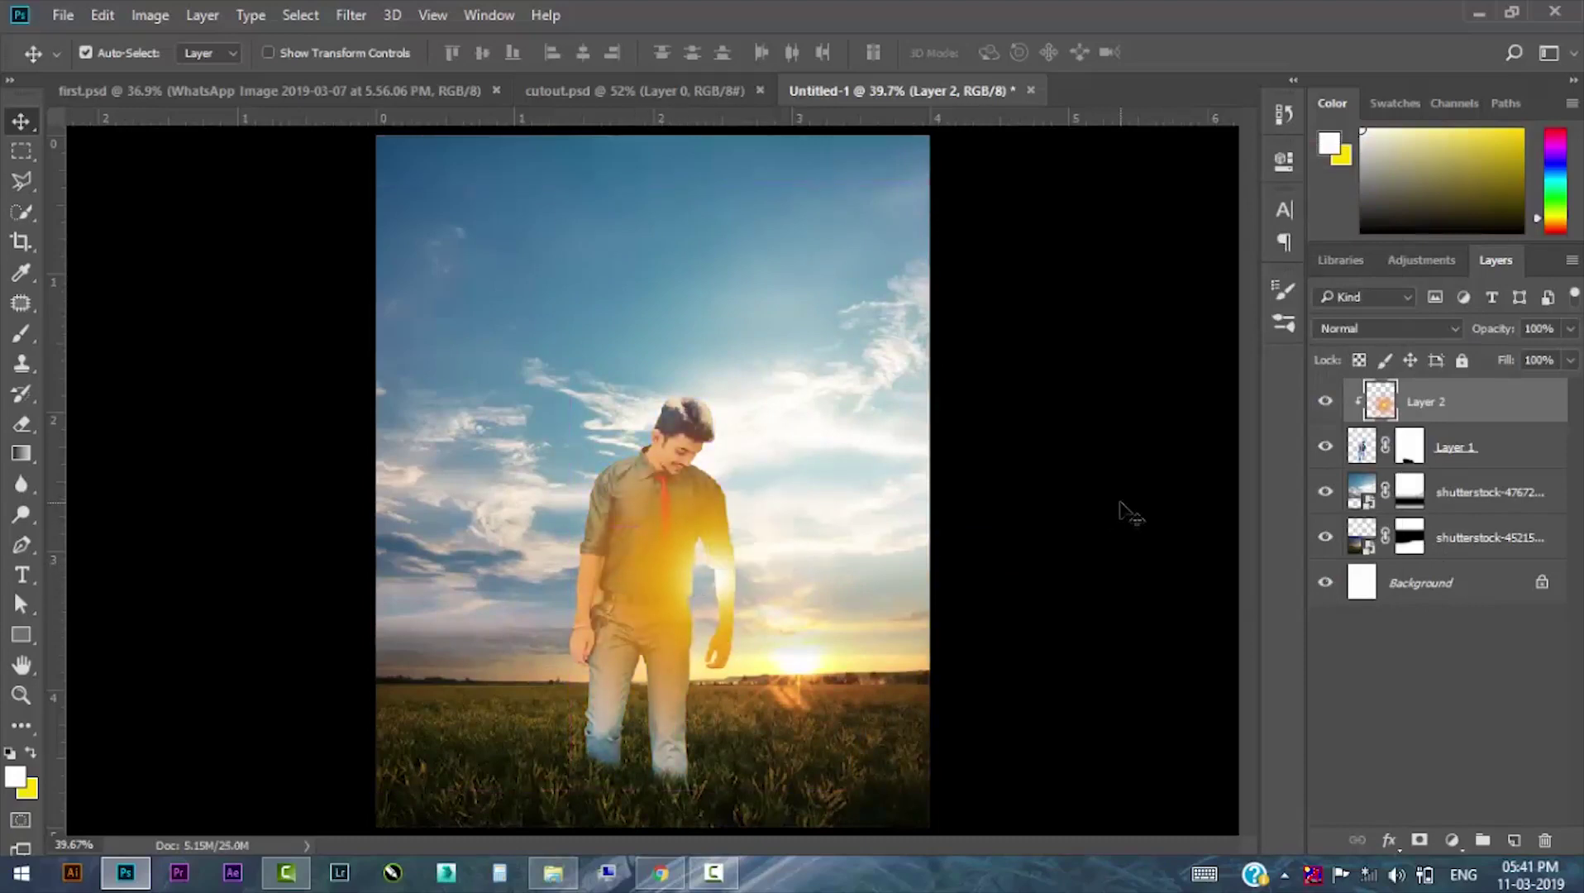
Set the glow layer to Hard Light blend mode at 100% opacity.
left_click(1414, 328)
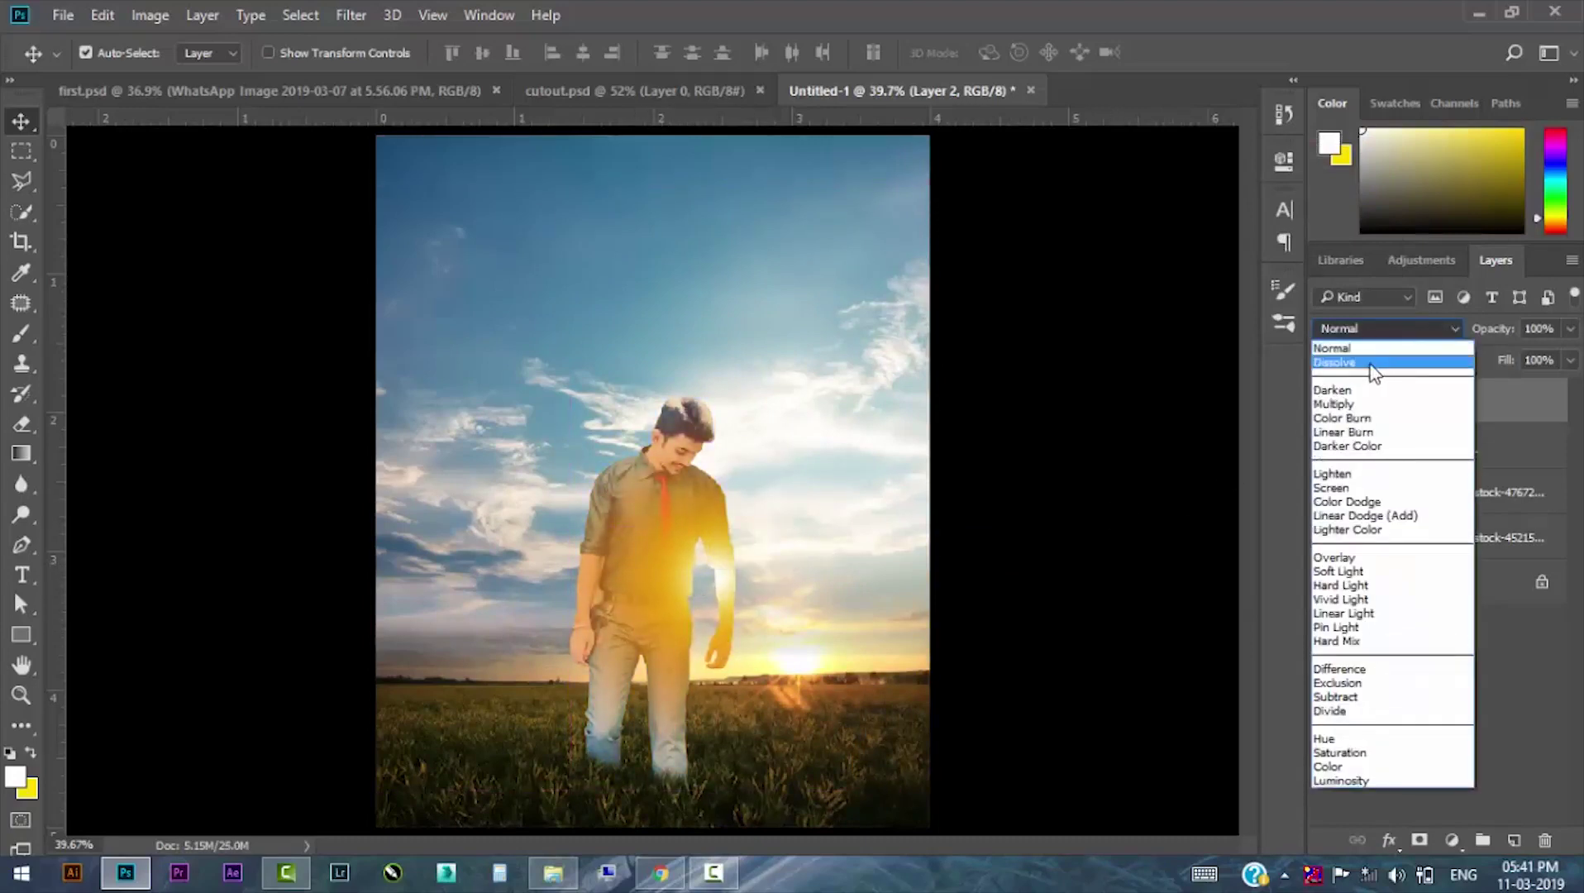
left_click(1370, 364)
key("Down")
key("Down")
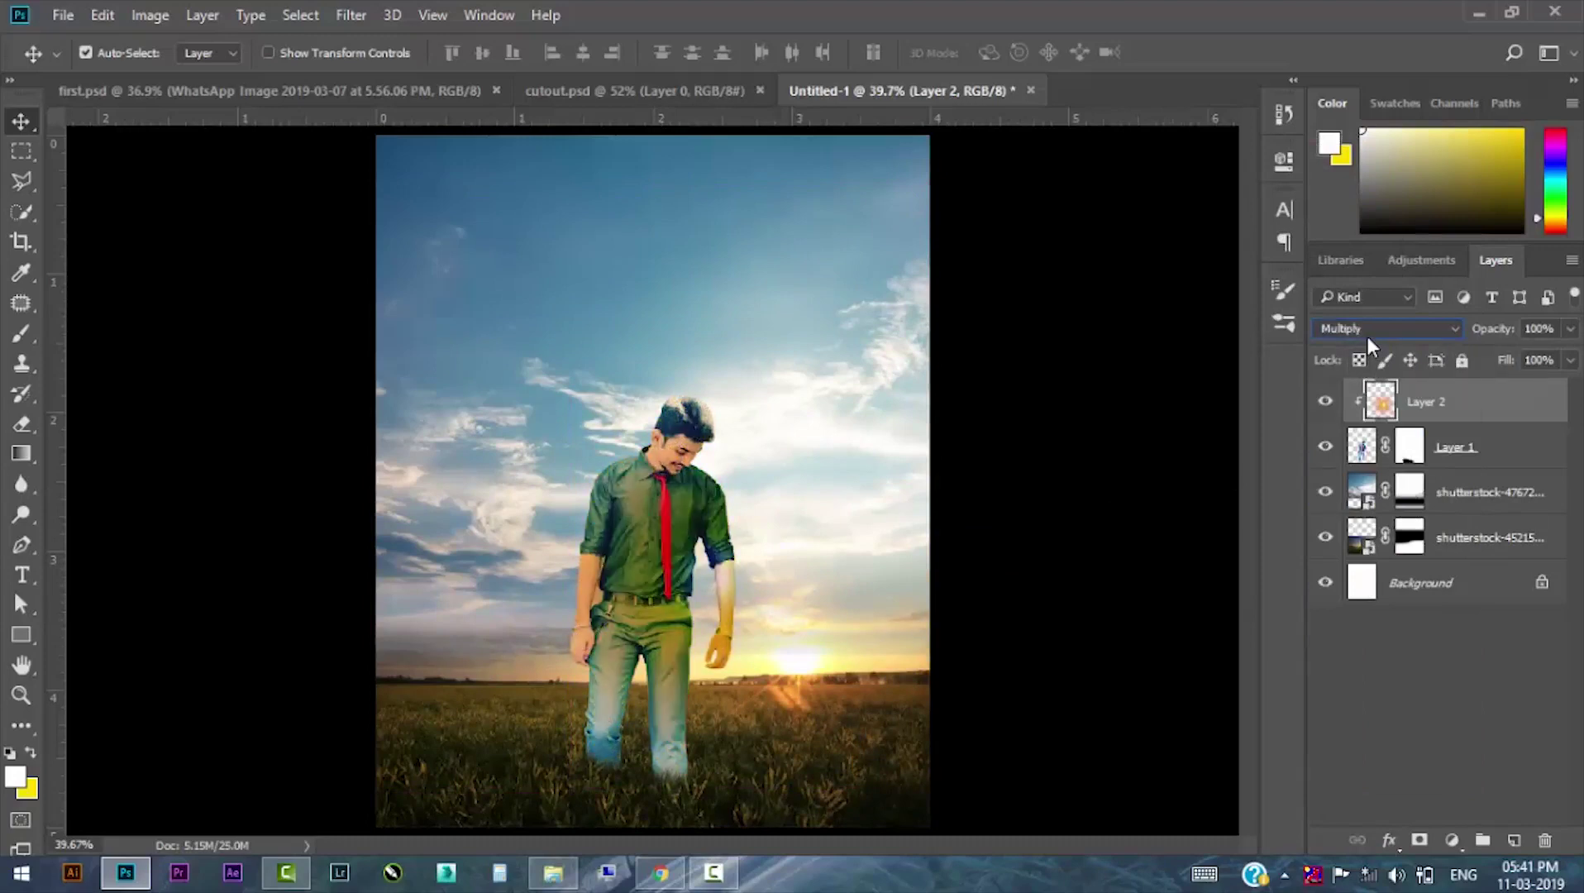
key("Down")
key("6")
key("6")
key("Down")
key("Down")
key("Down")
key("Down")
key("Down")
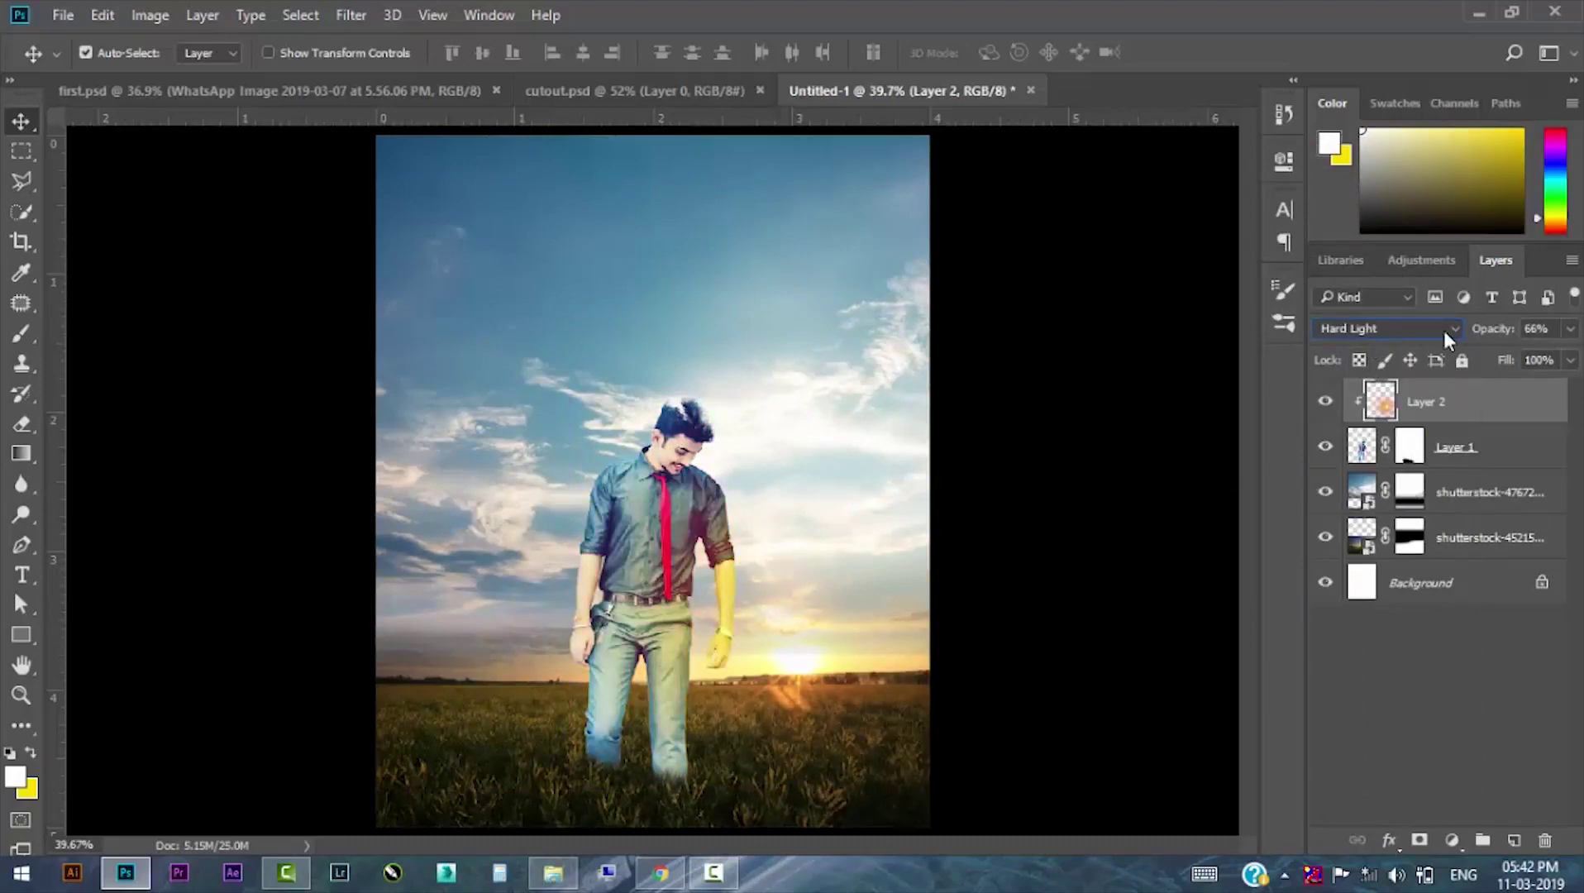
left_click(1570, 328)
left_click_drag(1530, 357, 1577, 359)
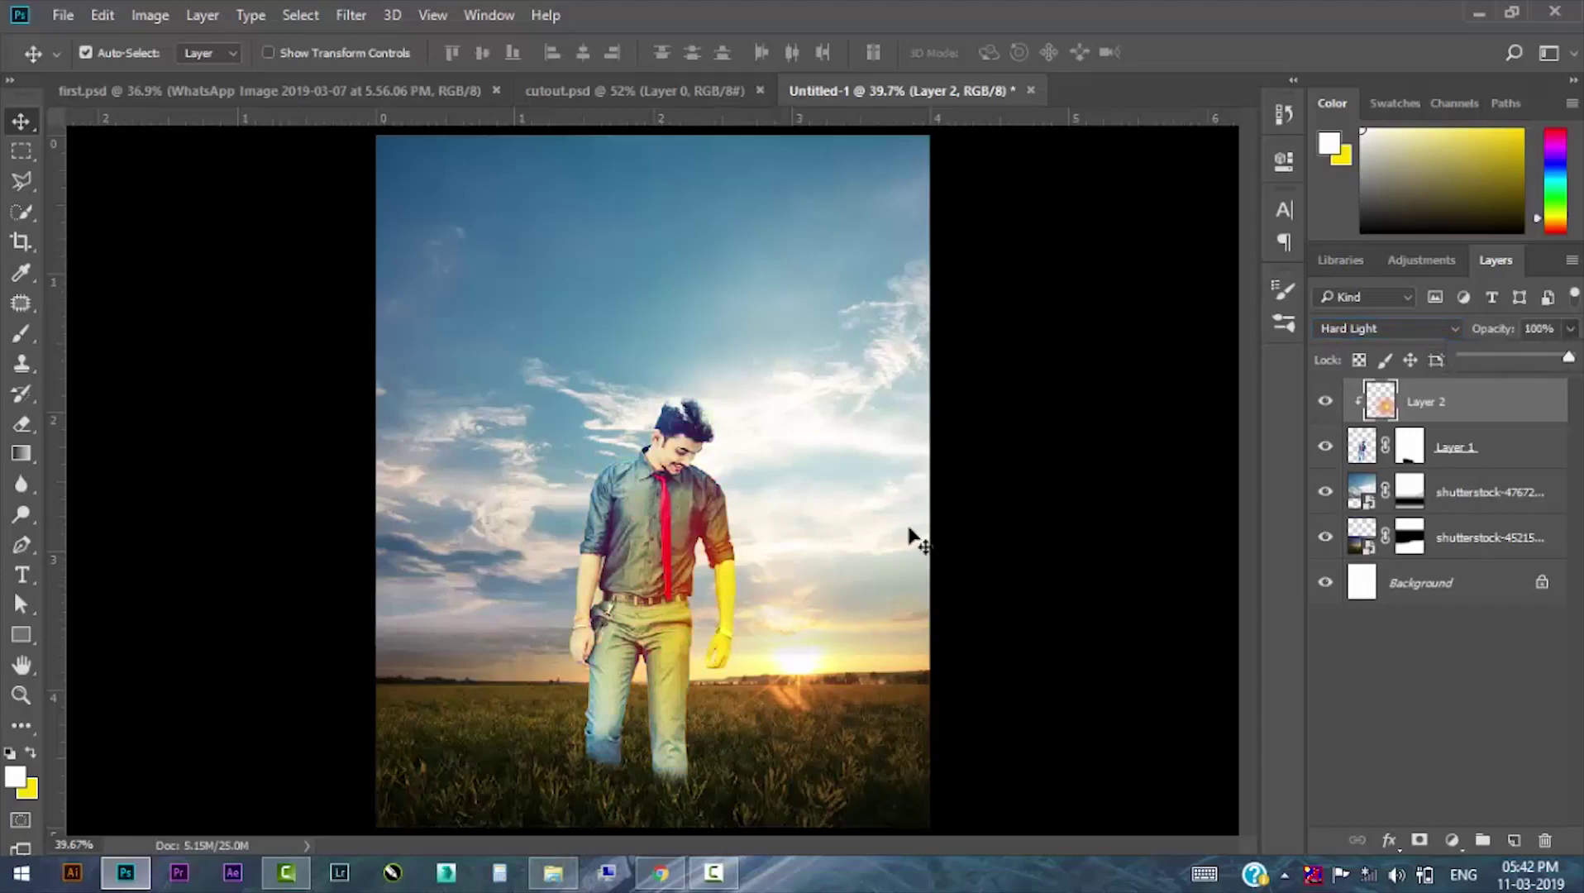
left_click(22, 333)
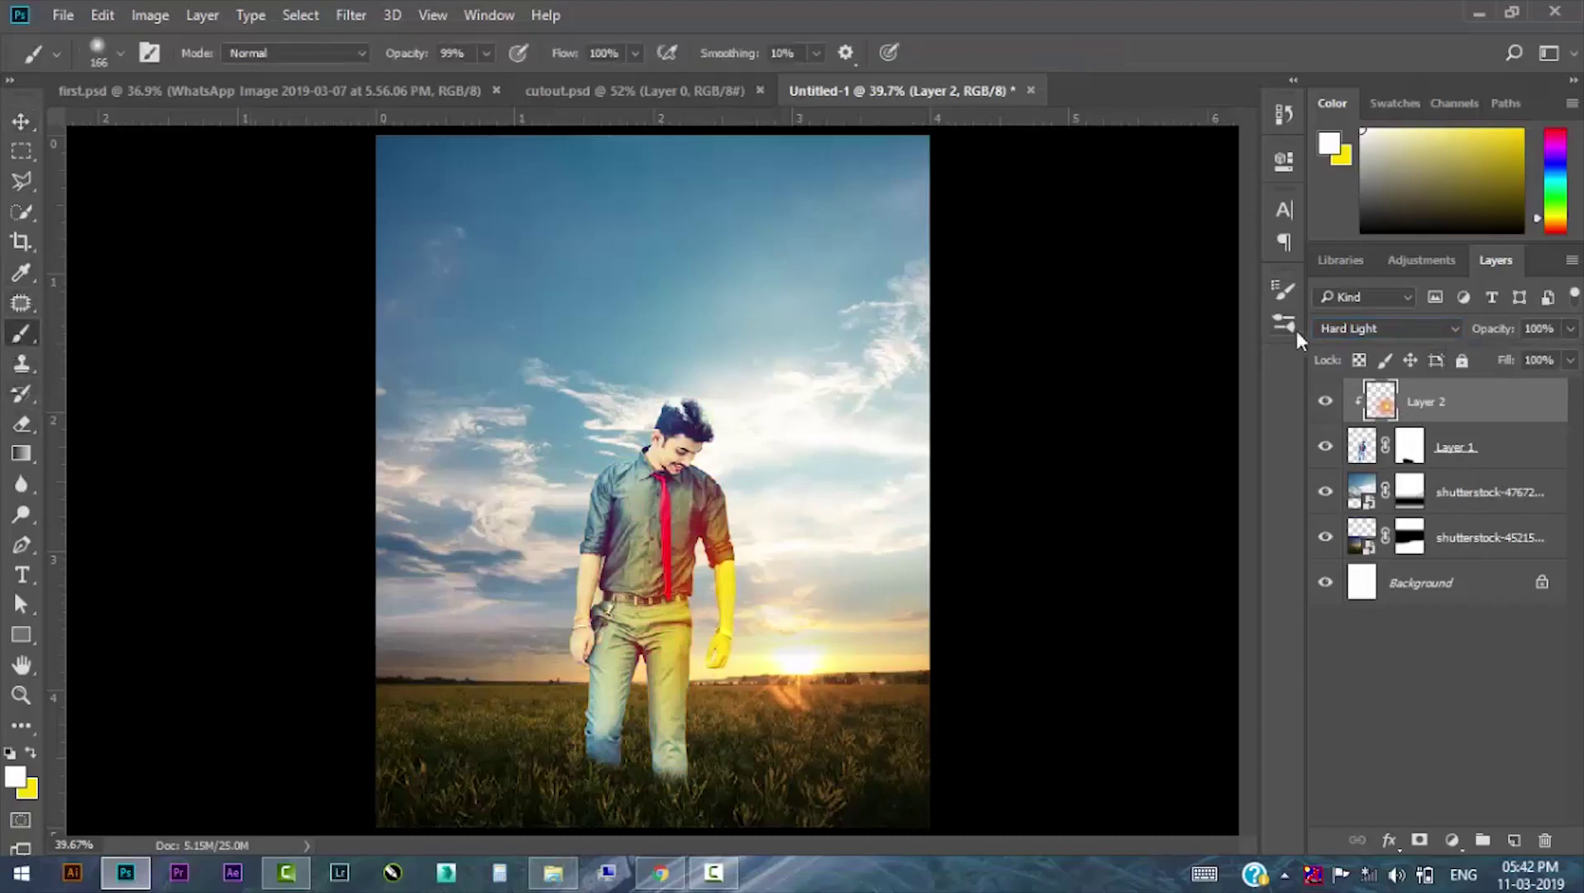
Mask the yellow tint off the man's arm and hand with an 88 px black brush.
left_click(1418, 839)
key("d")
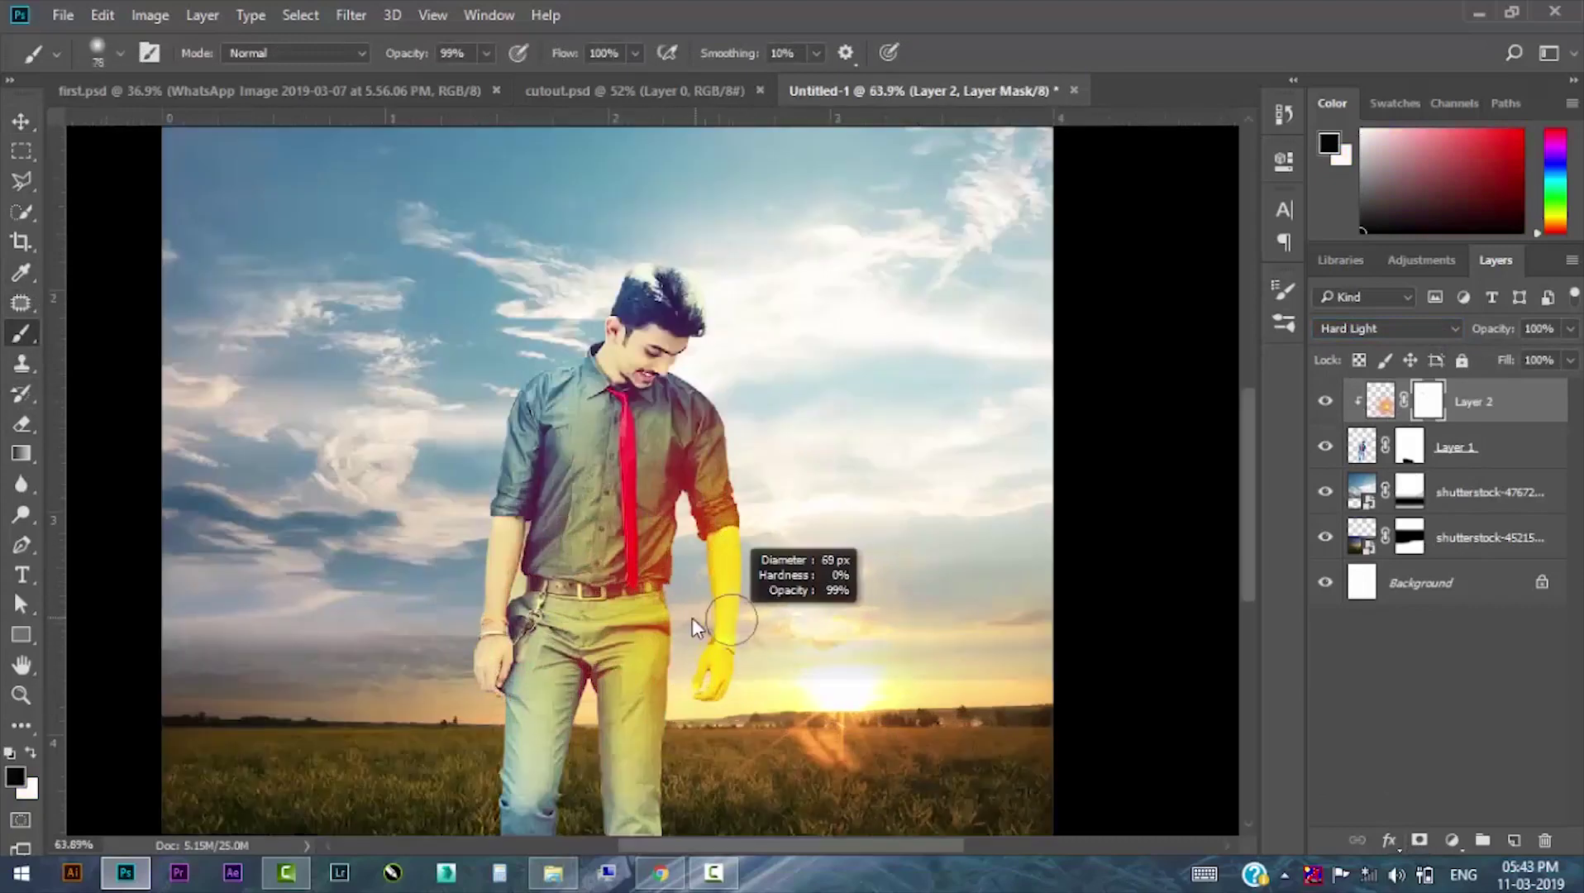
scroll(692, 617, "up", 3)
right_click(721, 523, "alt")
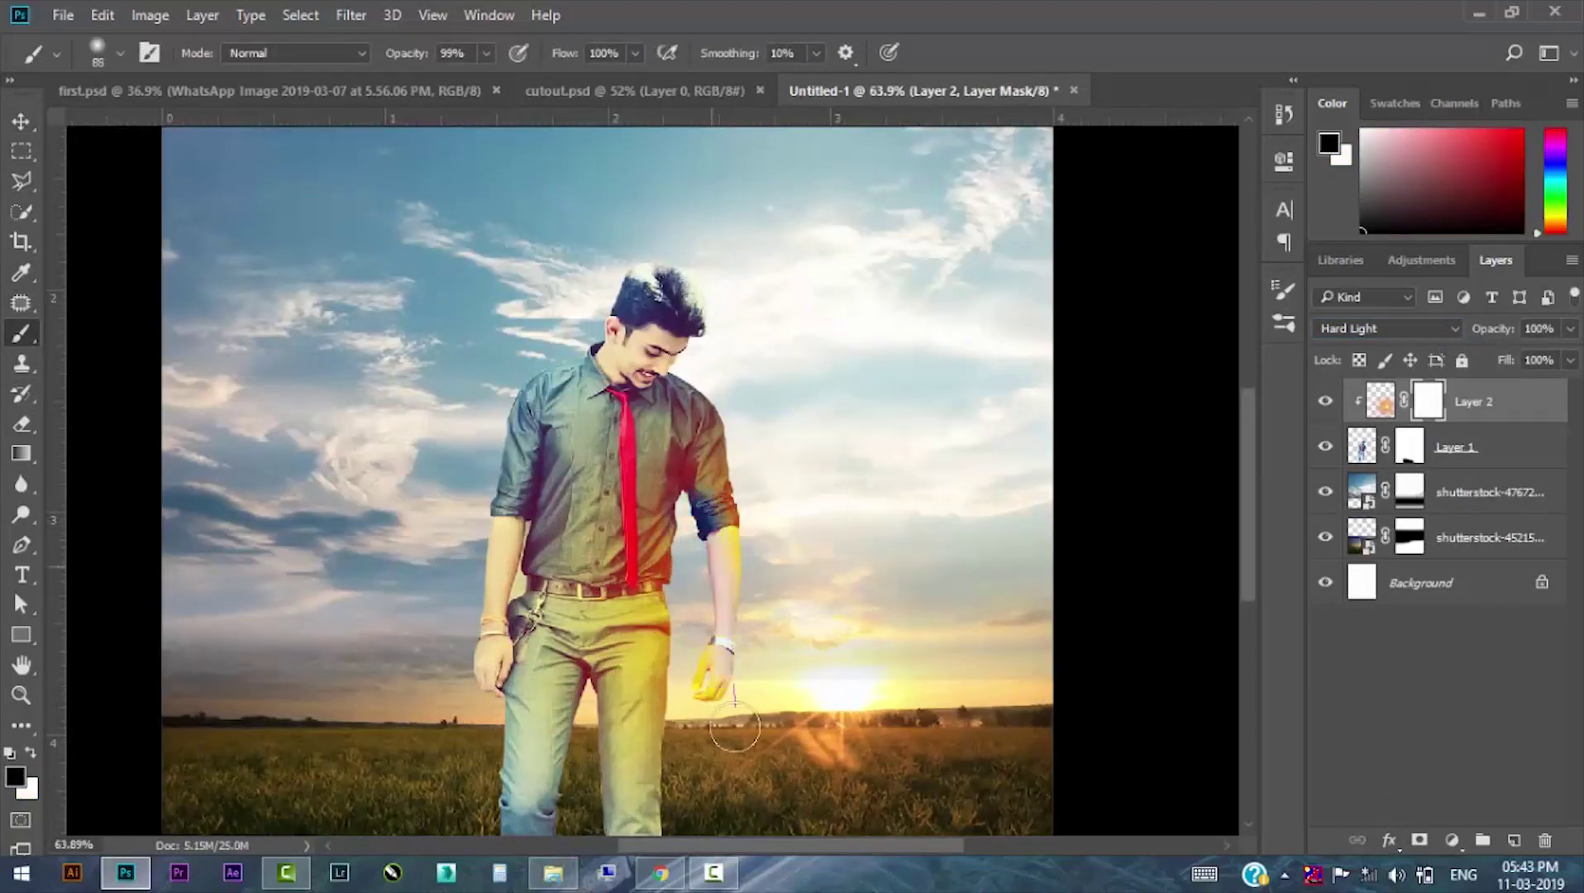
left_click_drag(708, 546, 694, 745)
left_click_drag(708, 519, 713, 703)
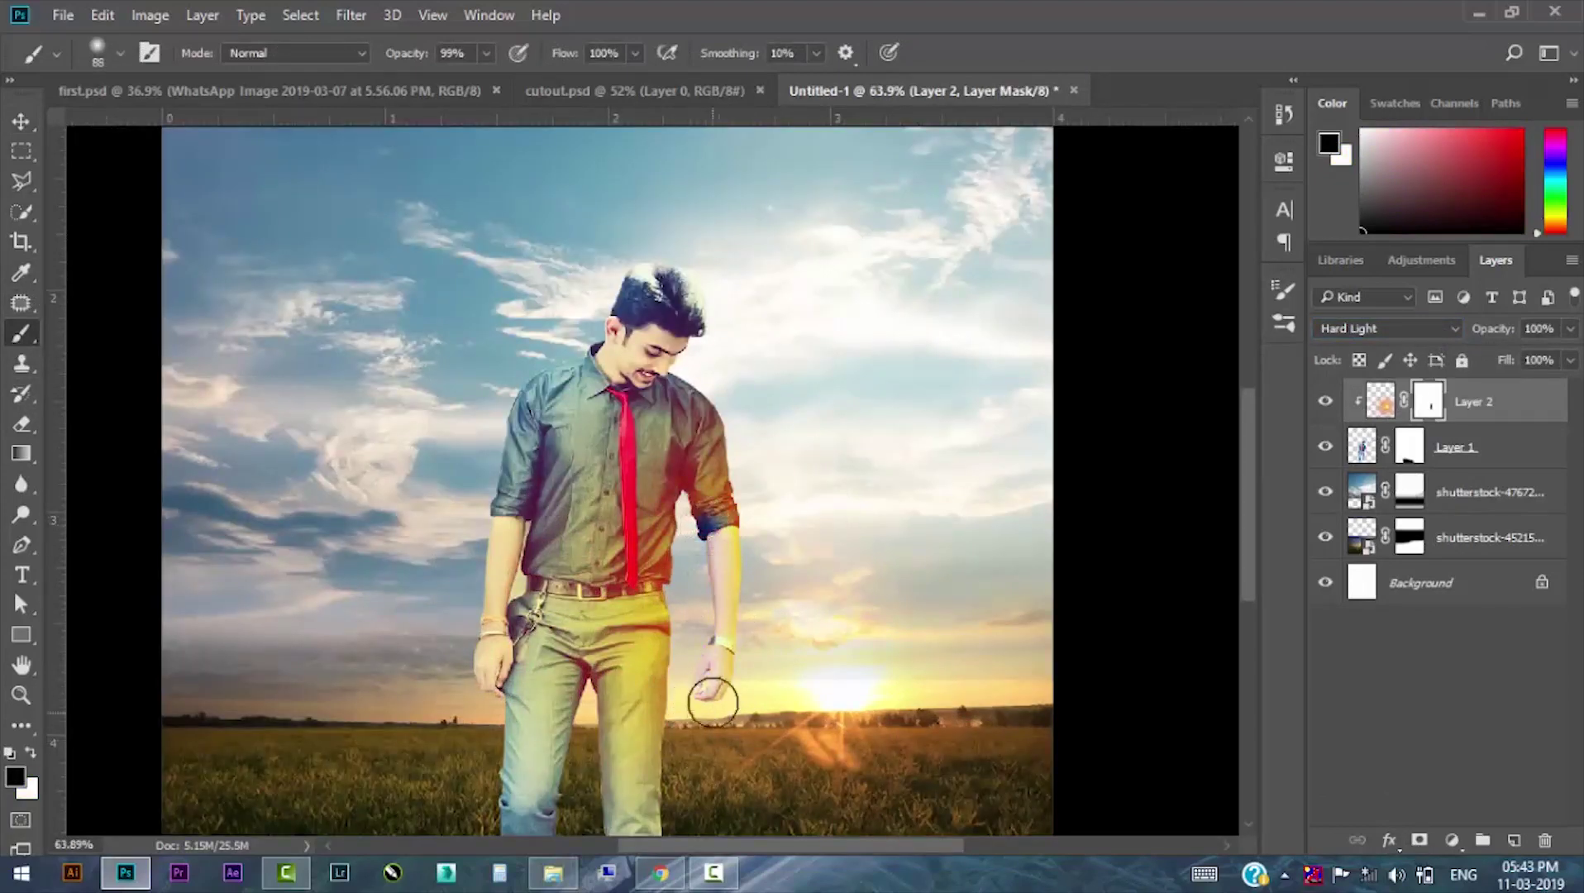
Keep Layer 2 at Hard Light and lower its opacity to 71%.
left_click(1385, 329)
left_click(1500, 337)
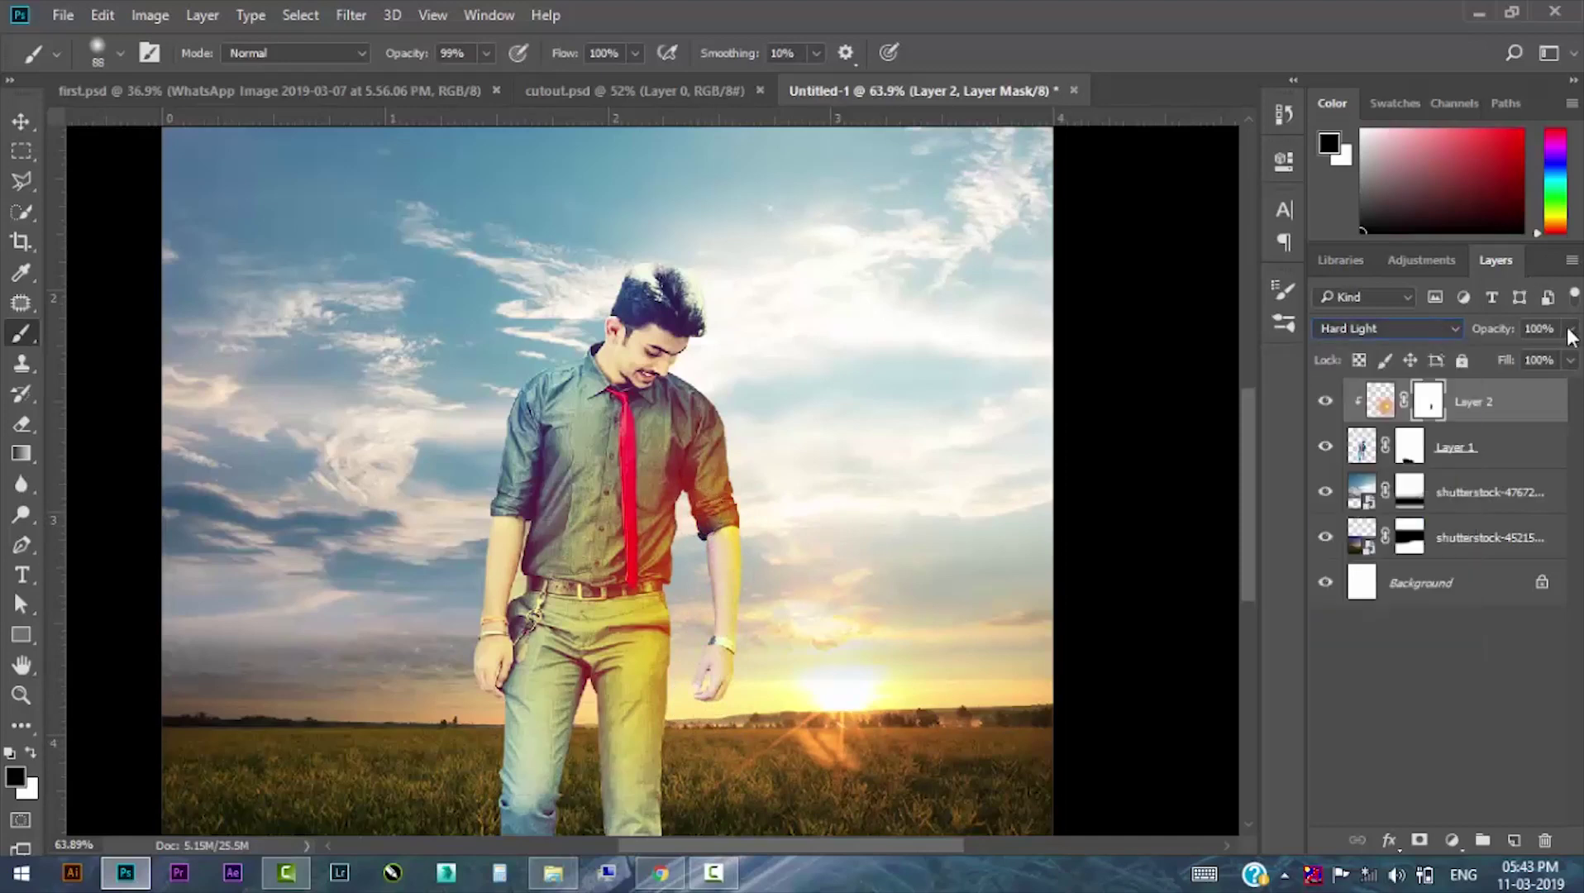
left_click_drag(1569, 328, 1538, 356)
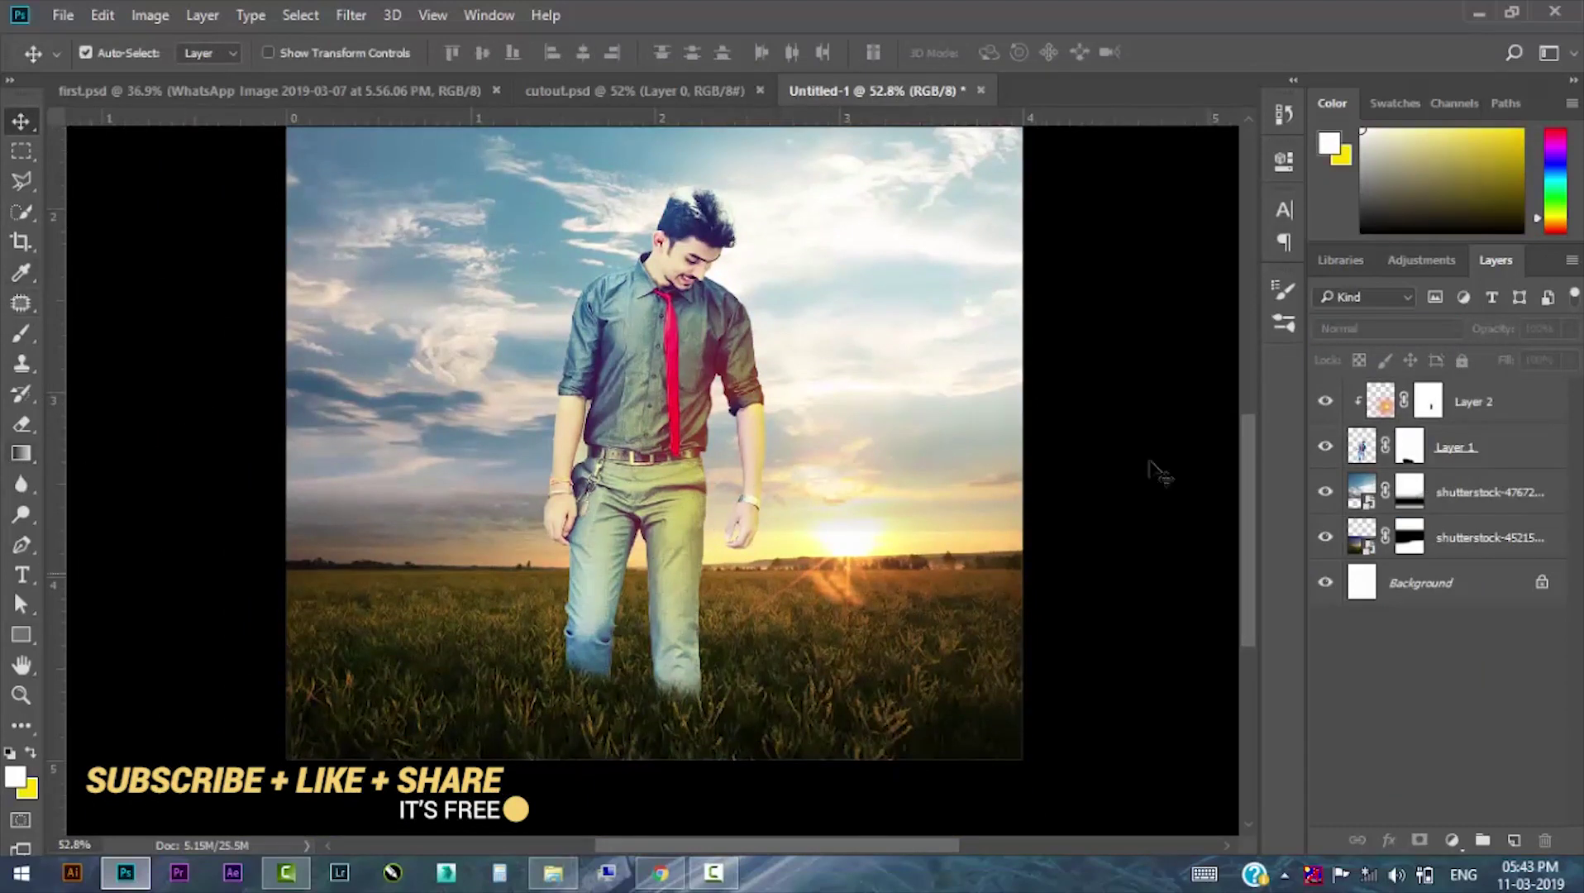
Create a new layer and paint soft yellow strokes beside the man's leg and shoulder.
key("ctrl+shift+alt+n")
key("x")
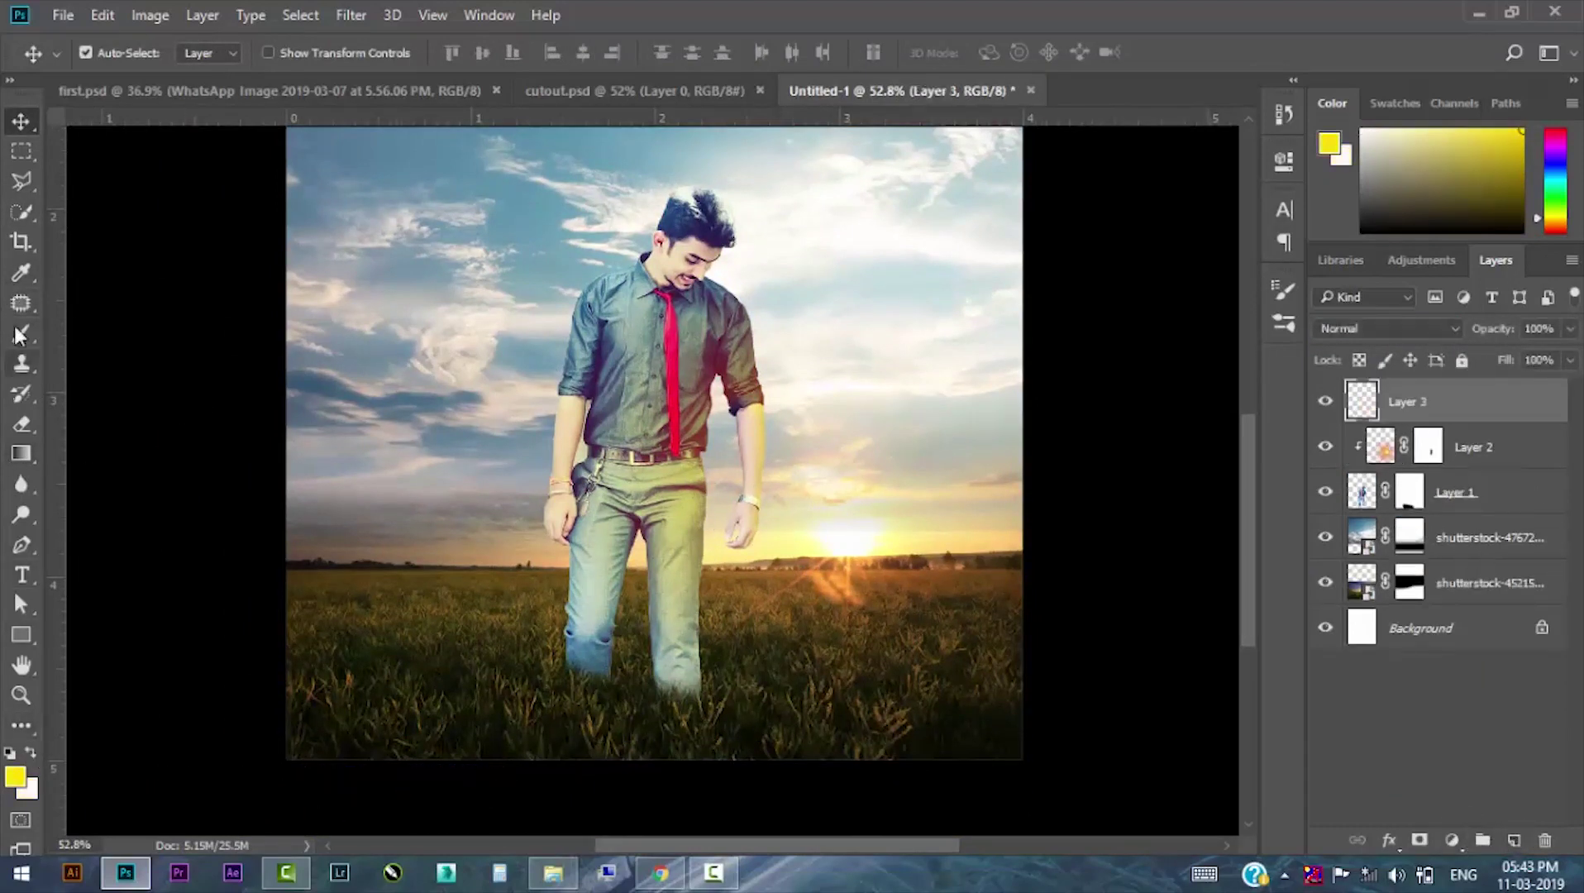
left_click(21, 335)
left_click_drag(724, 616, 719, 690)
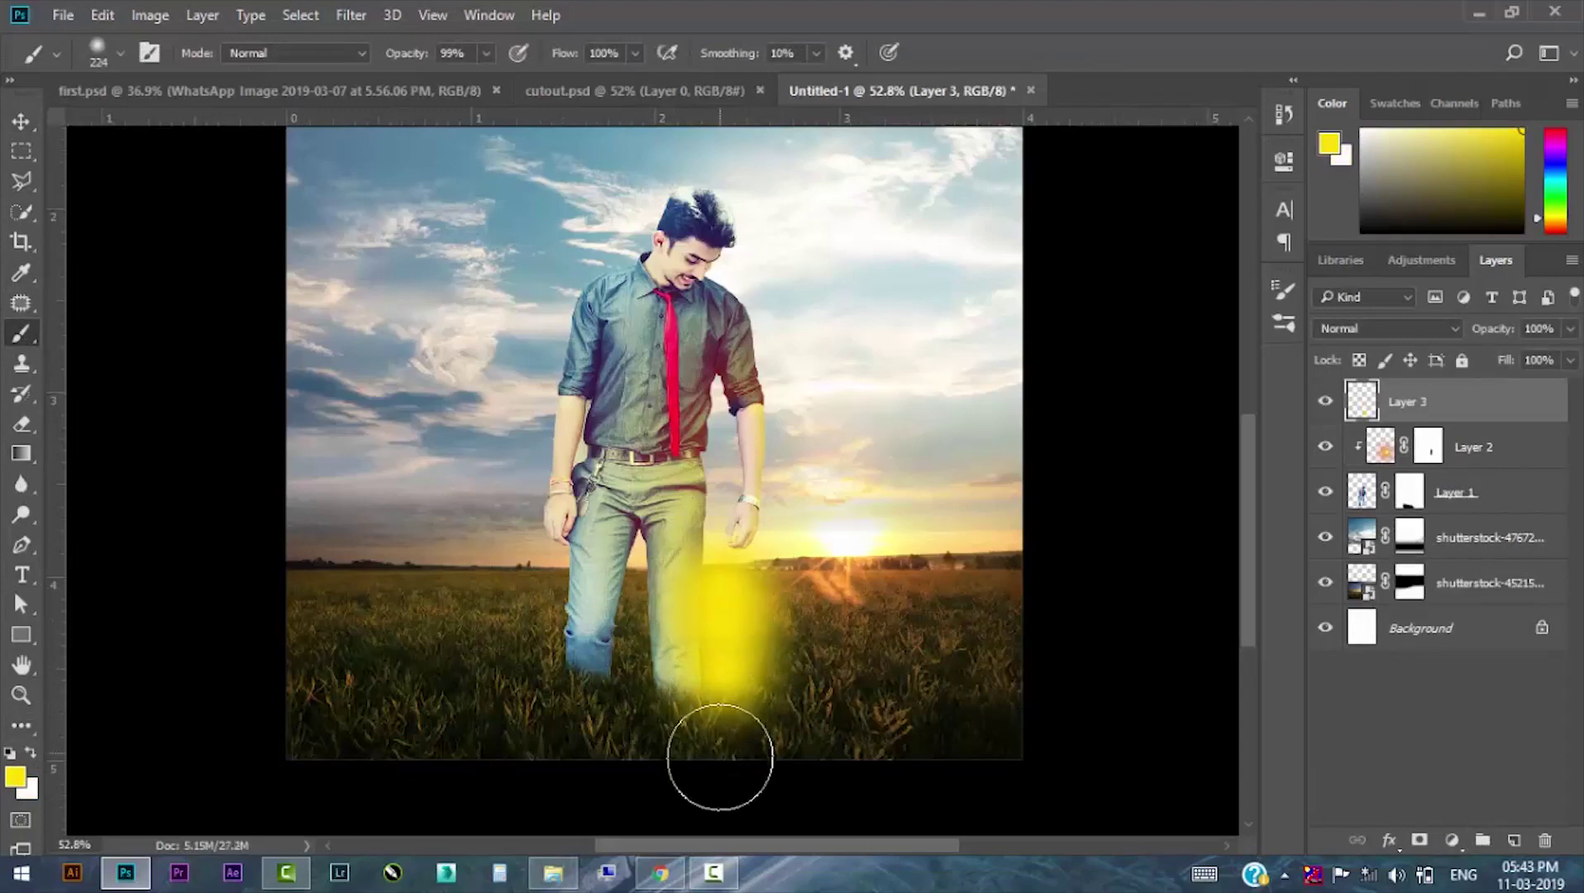
left_click_drag(784, 311, 800, 331)
key("v")
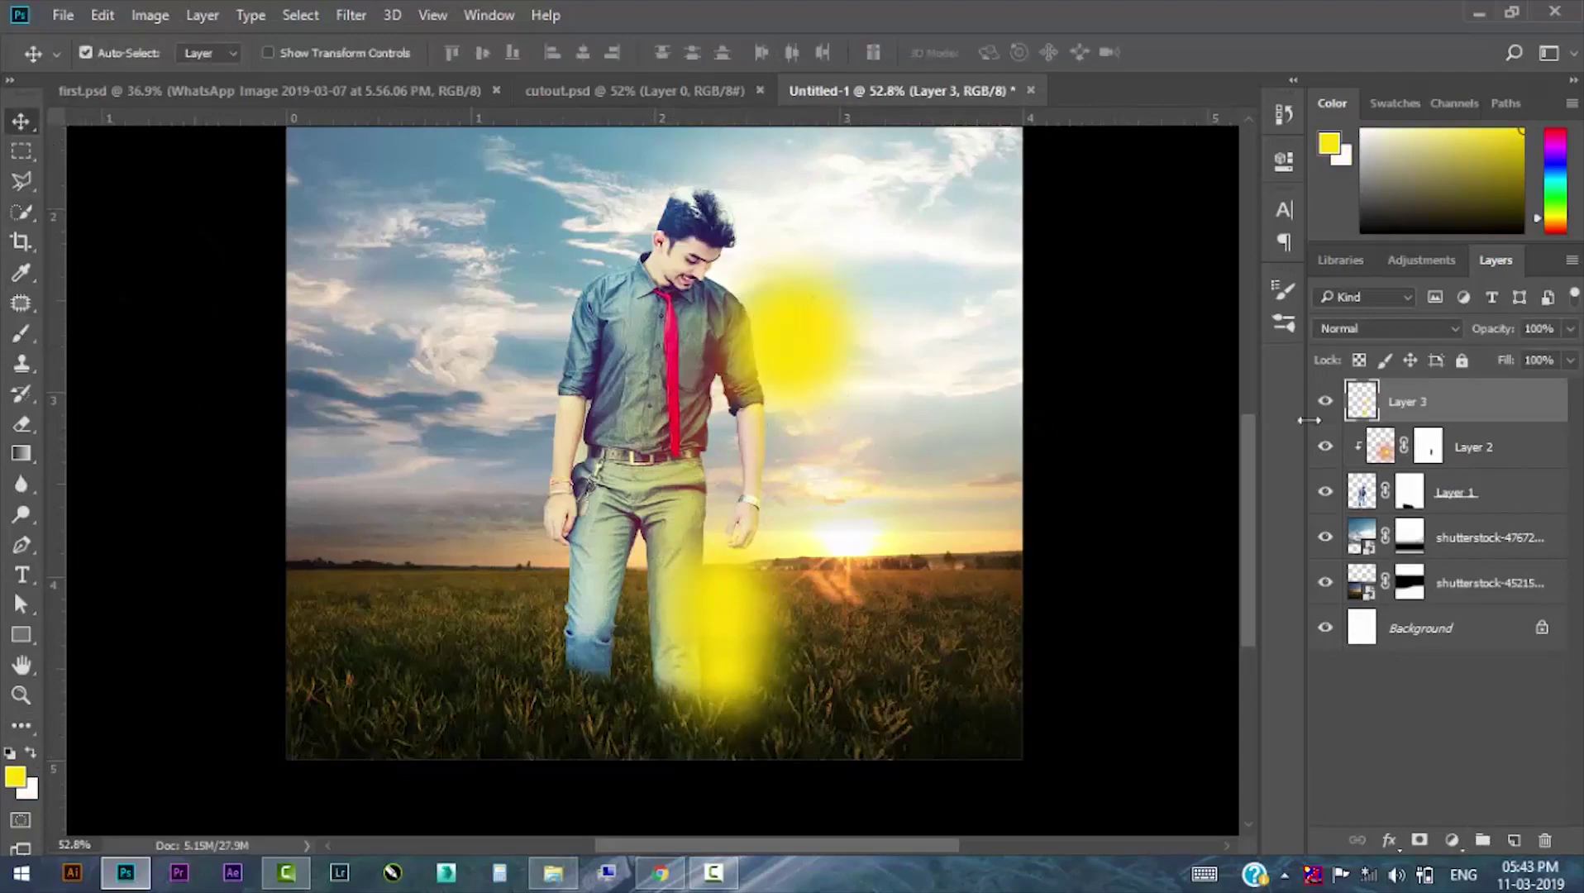
Clip Layer 3 to the man and set its blend mode to Screen.
right_click(1408, 424)
left_click(1470, 413)
left_click(1391, 415, "alt")
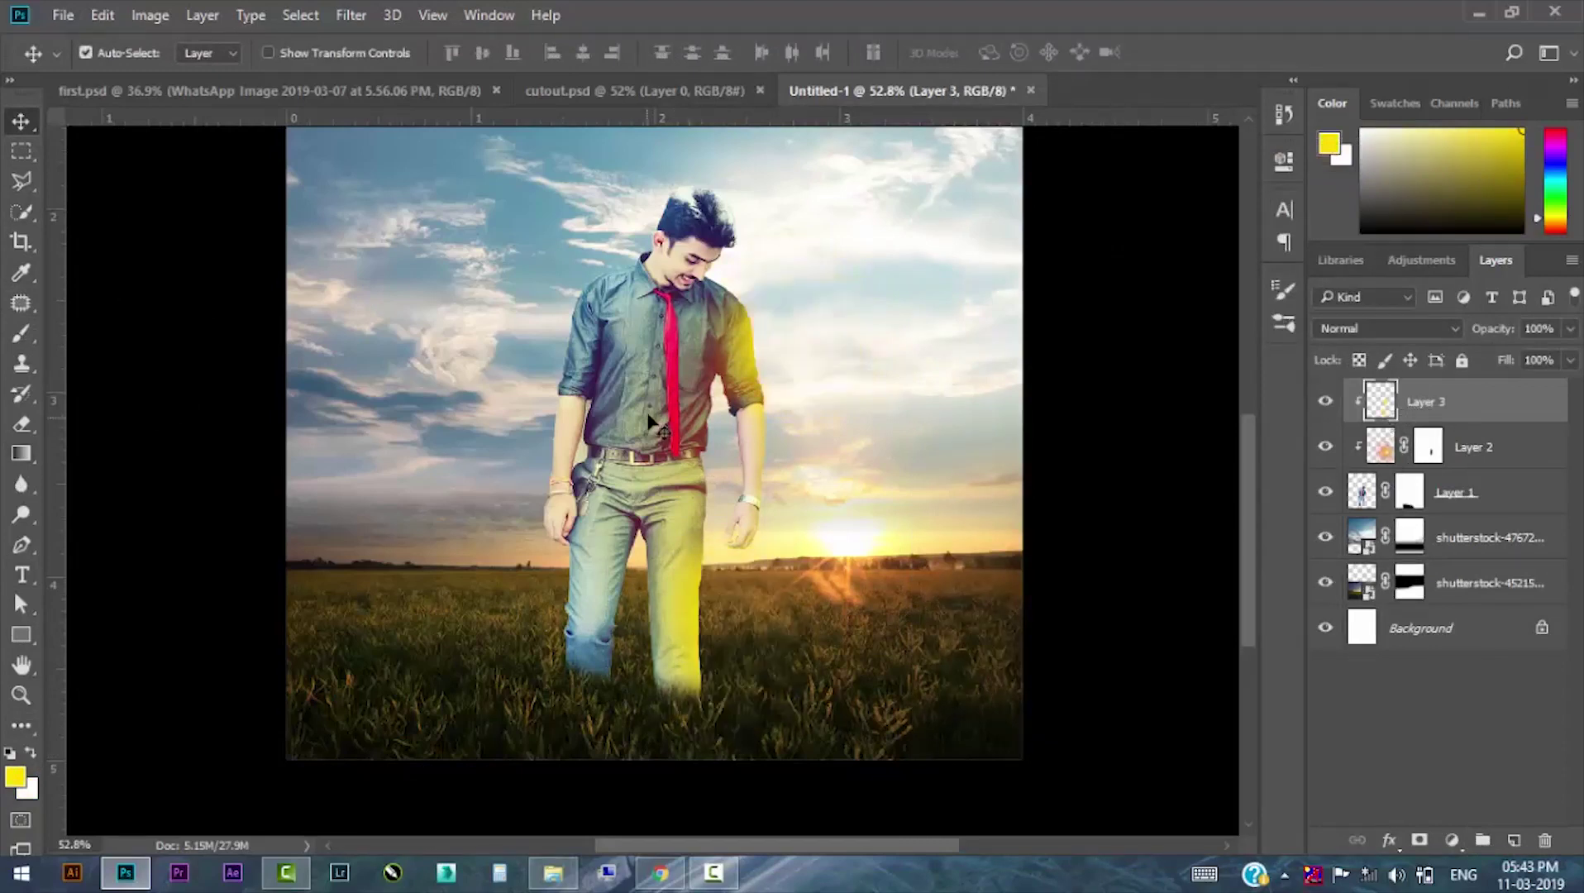
left_click(1372, 328)
left_click(1352, 378)
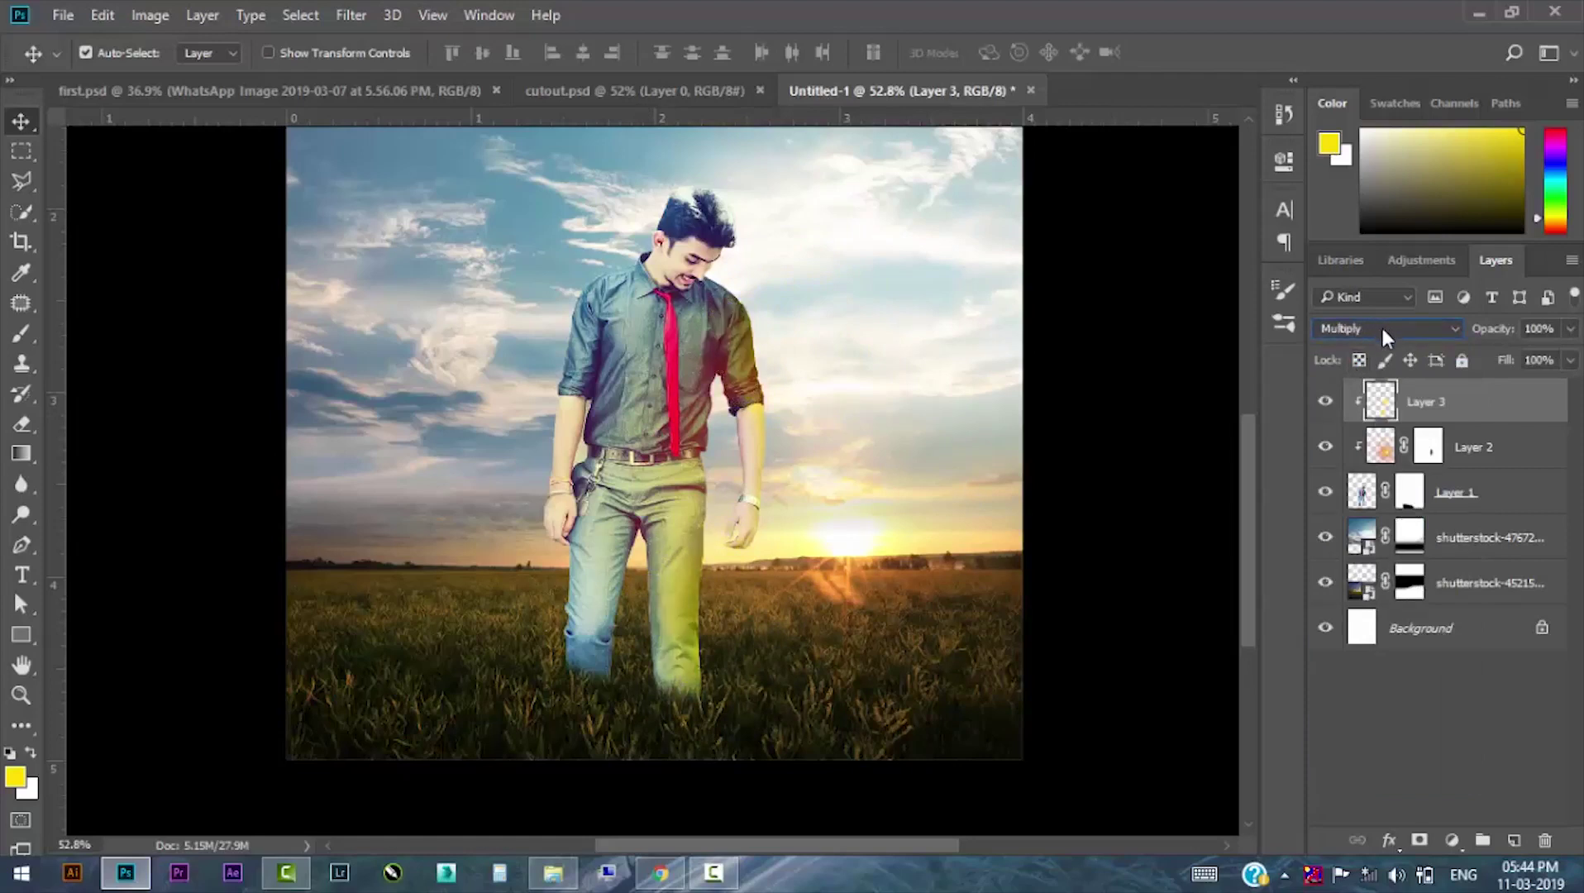
scroll(1382, 329, "down", 1)
scroll(1382, 329, "up", 1)
scroll(1405, 333, "down", 2)
scroll(1405, 333, "down", 1)
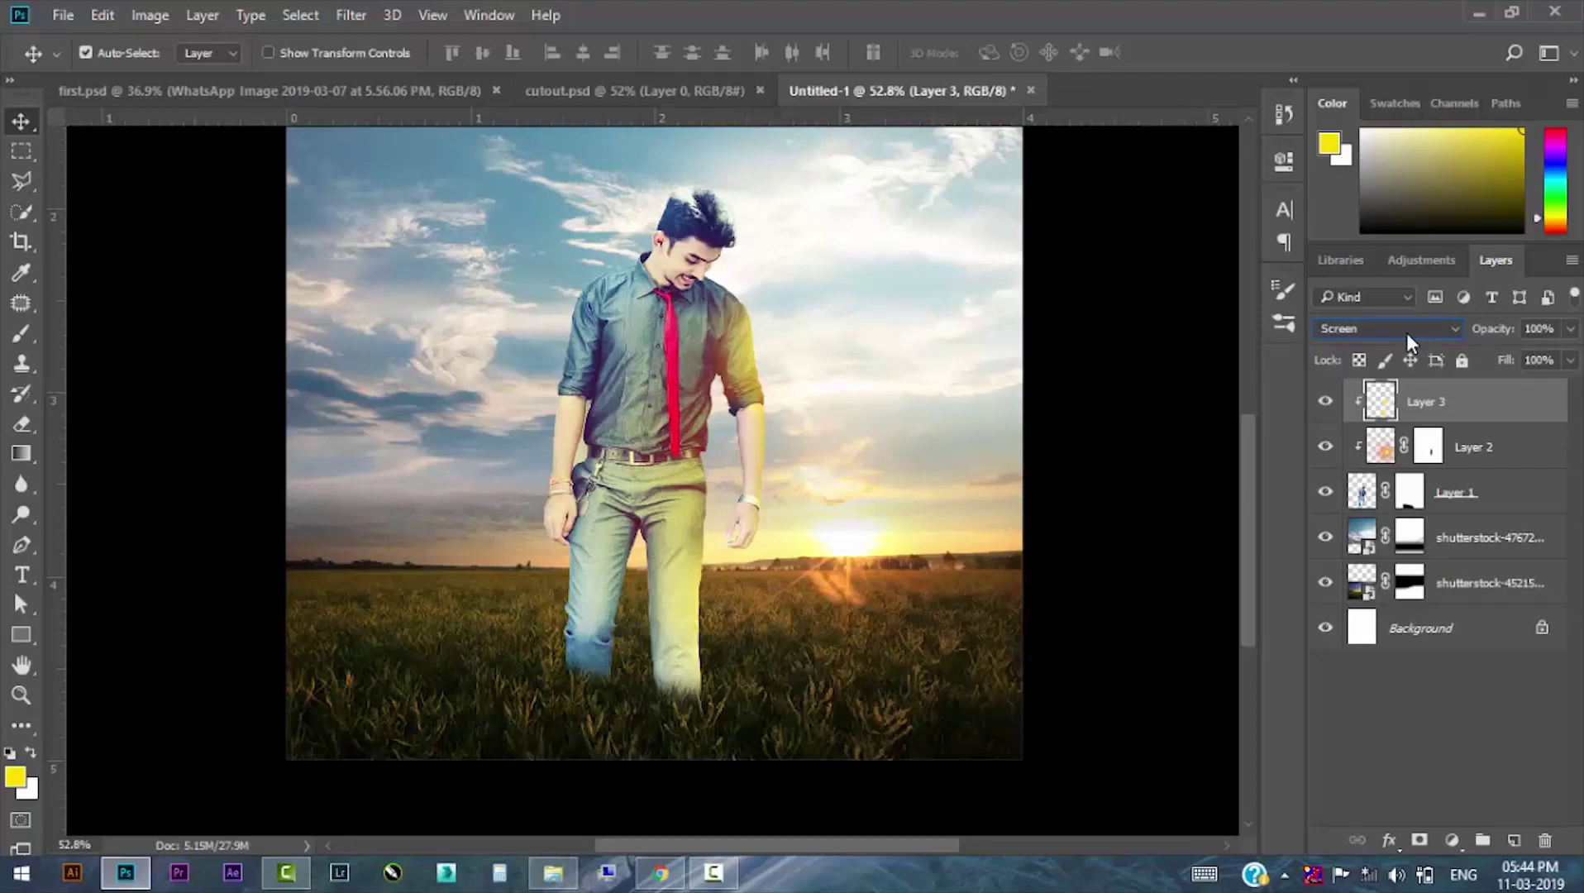
Lower Layer 3's opacity to 68%.
left_click(1570, 328)
left_click_drag(1572, 357, 1541, 358)
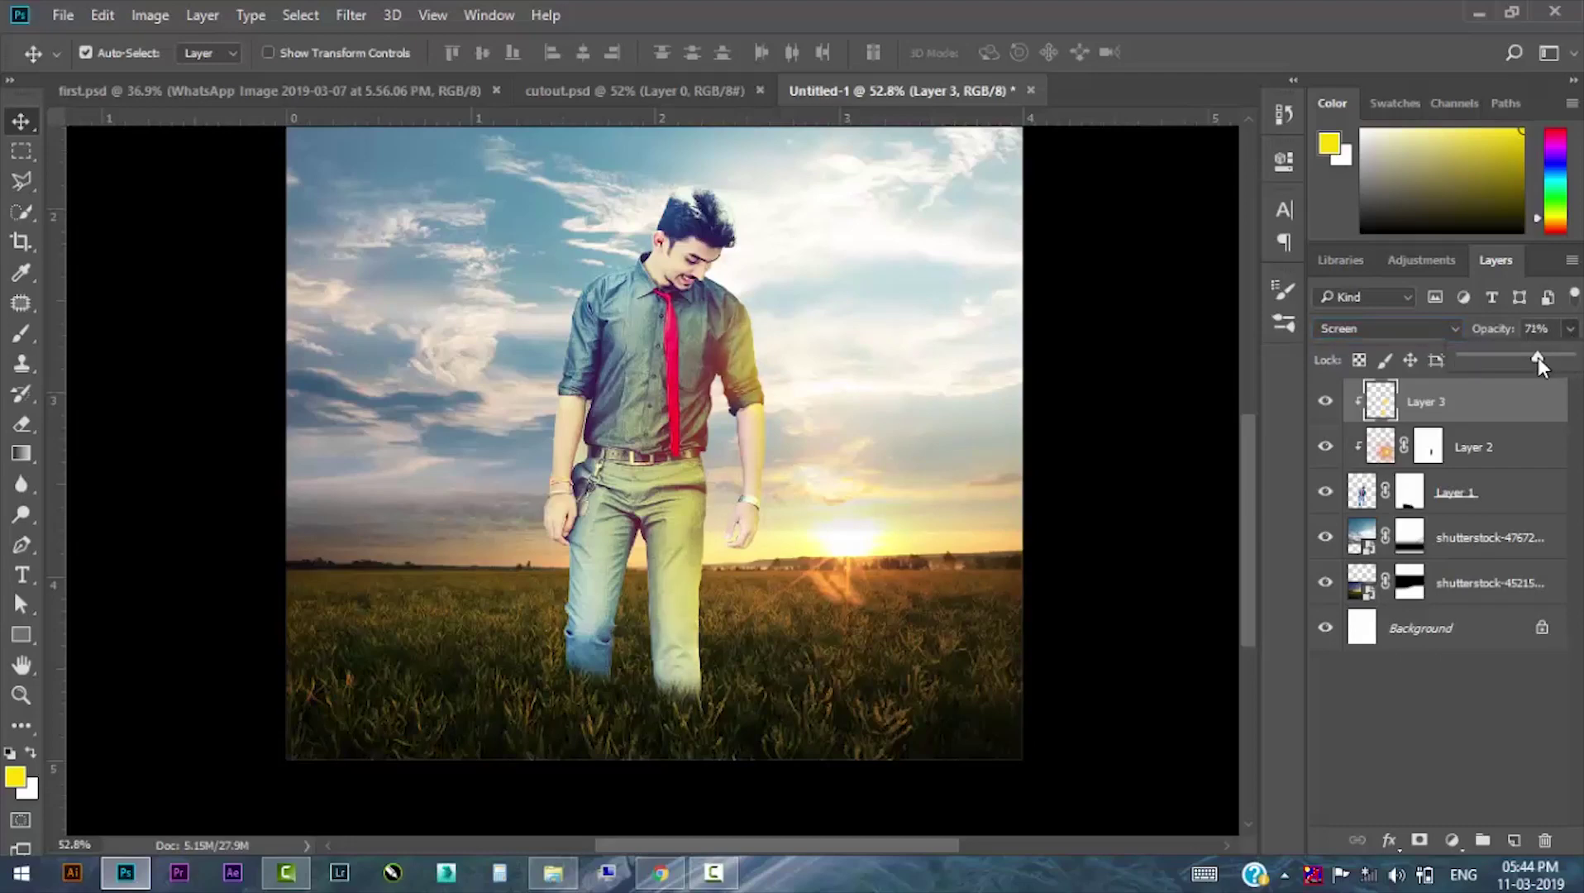
scroll(791, 361, "up", 3)
scroll(838, 356, "up", 1)
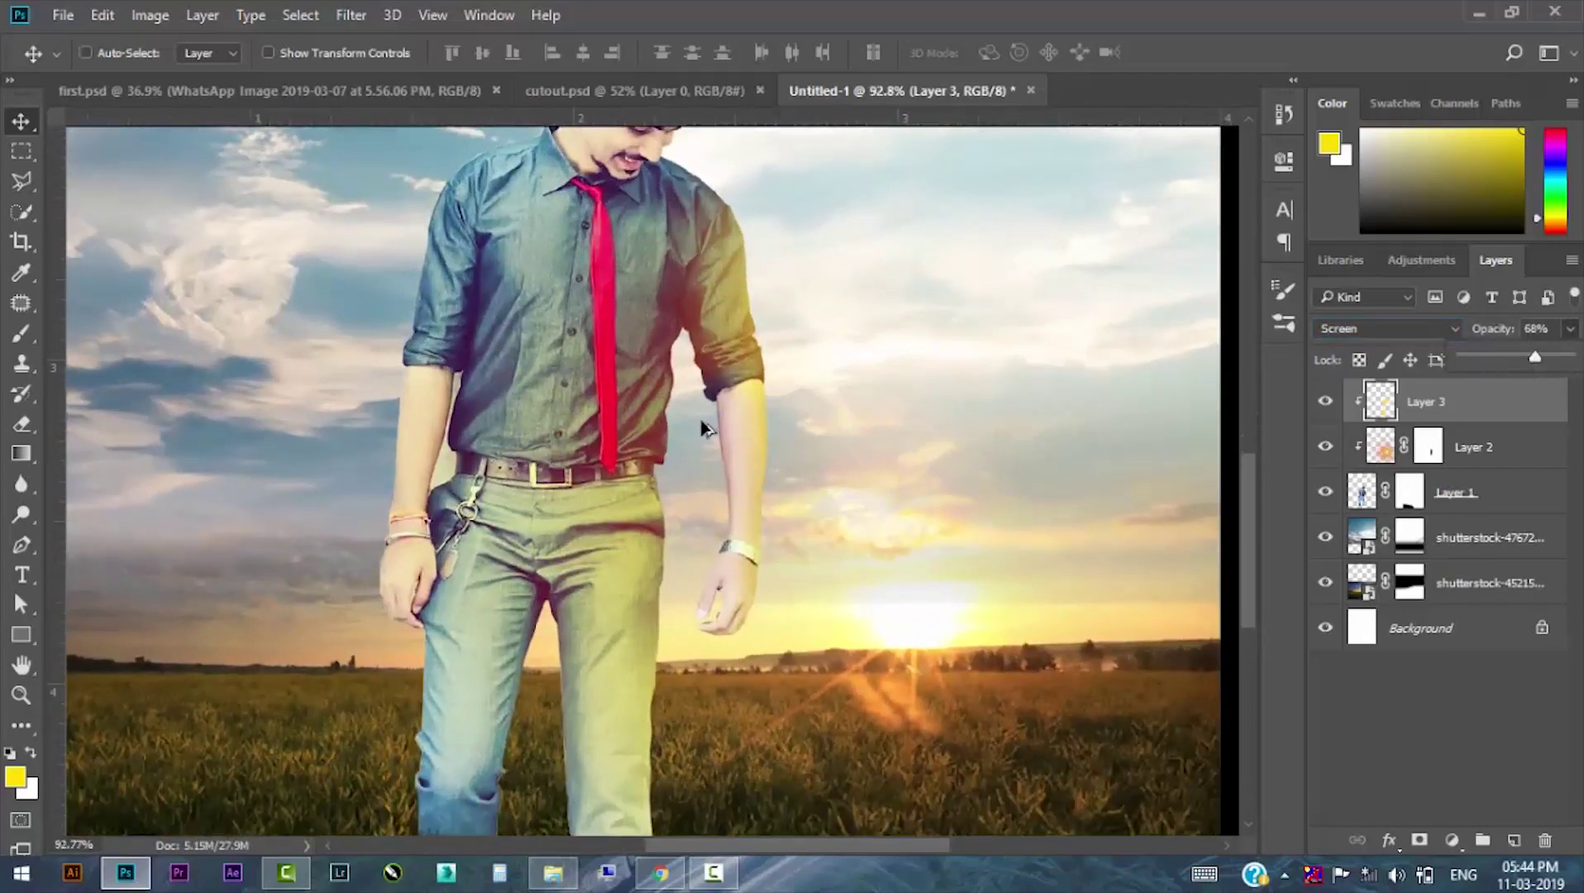
scroll(701, 427, "down", 1)
scroll(701, 427, "down", 1)
scroll(701, 427, "up", 1)
scroll(701, 428, "down", 1)
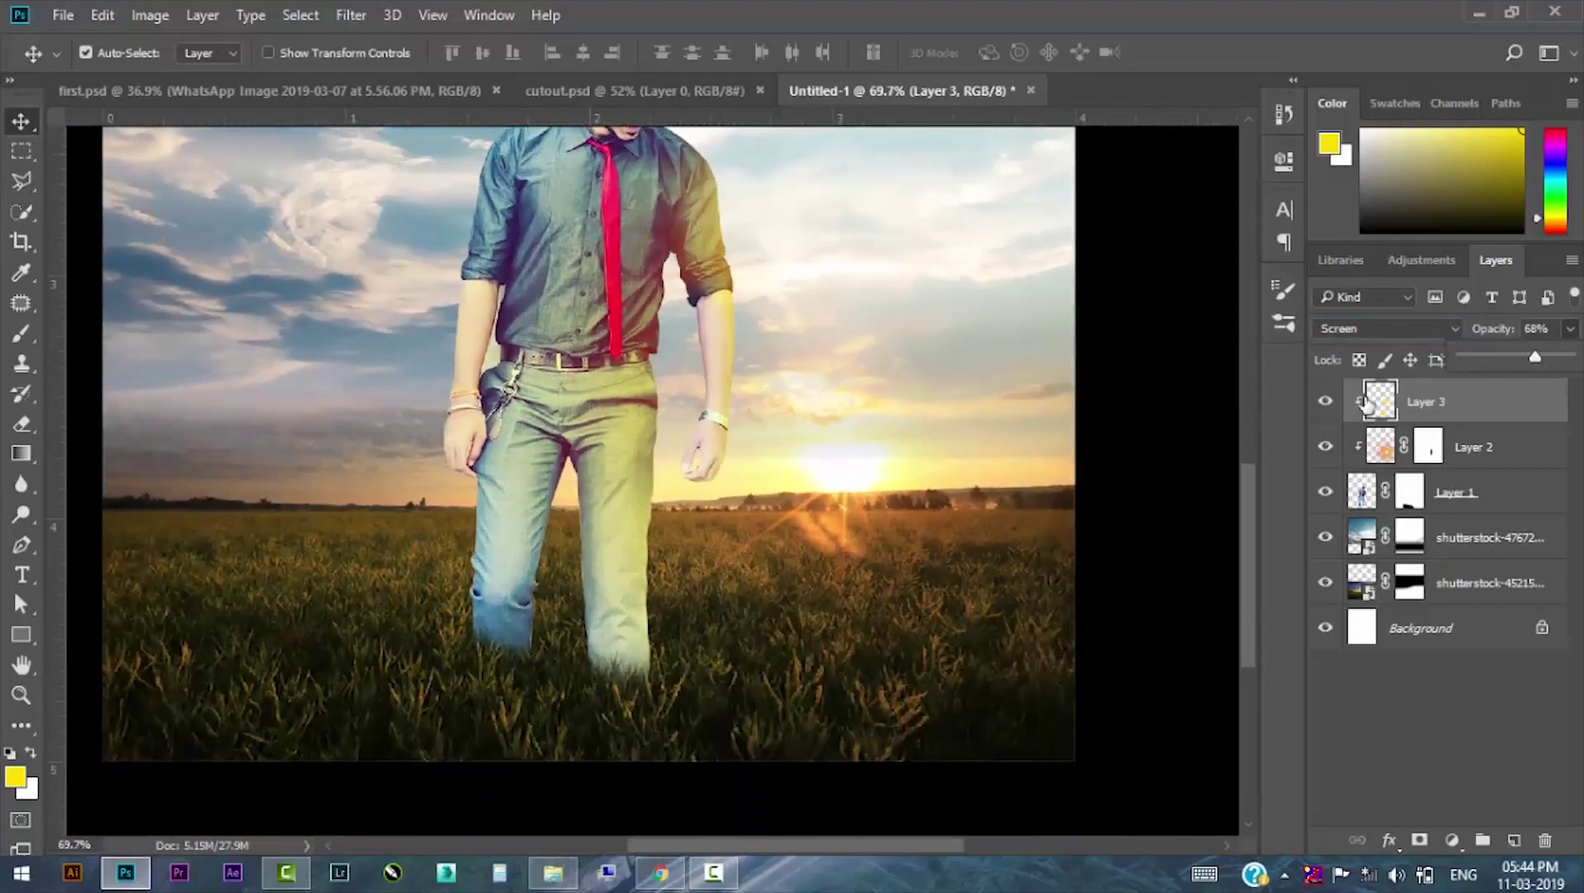
left_click(1364, 402)
Brush a soft yellow glow over the man's left trouser leg.
key("b")
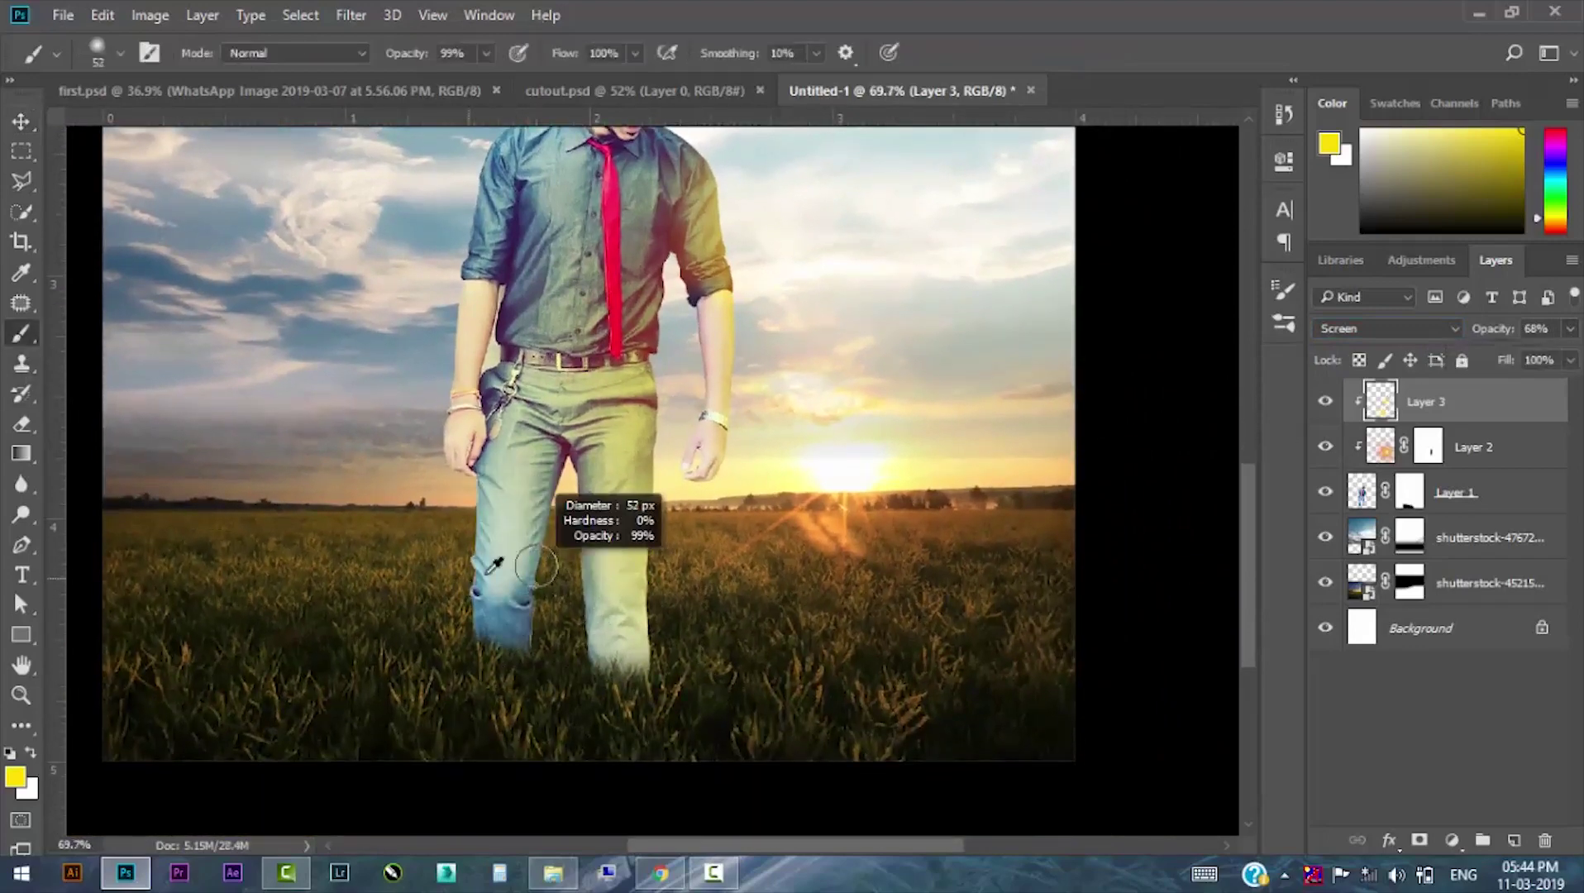
mouse_move(536, 566)
left_mouse_down()
mouse_move(526, 630)
mouse_move(519, 606)
left_mouse_up()
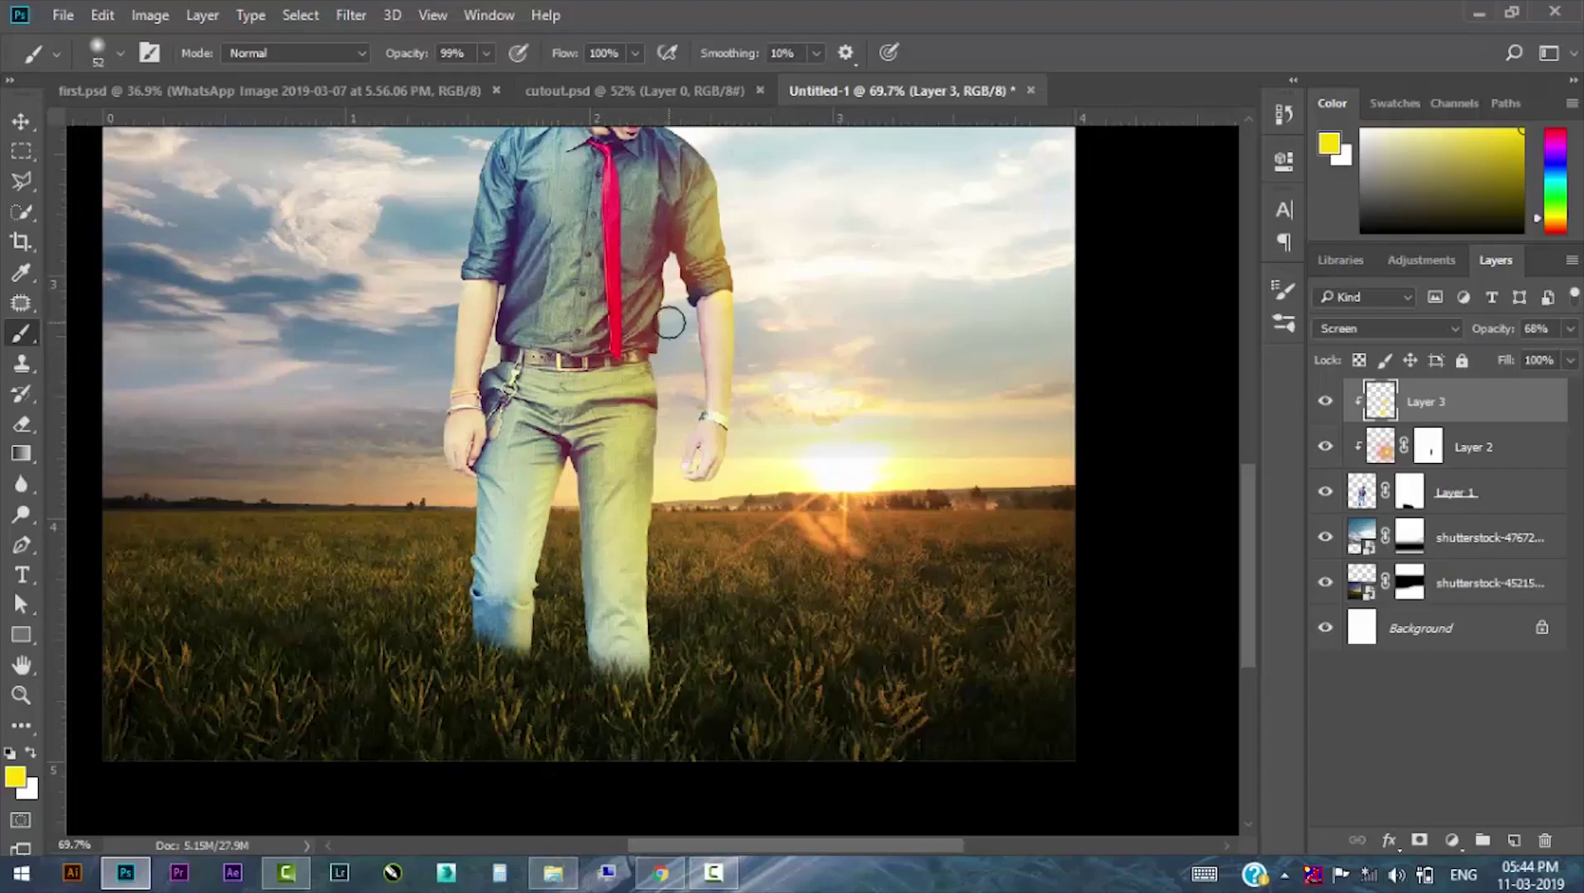
scroll(583, 658, "down", 1)
scroll(943, 570, "down", 1)
scroll(917, 571, "down", 1)
key("v")
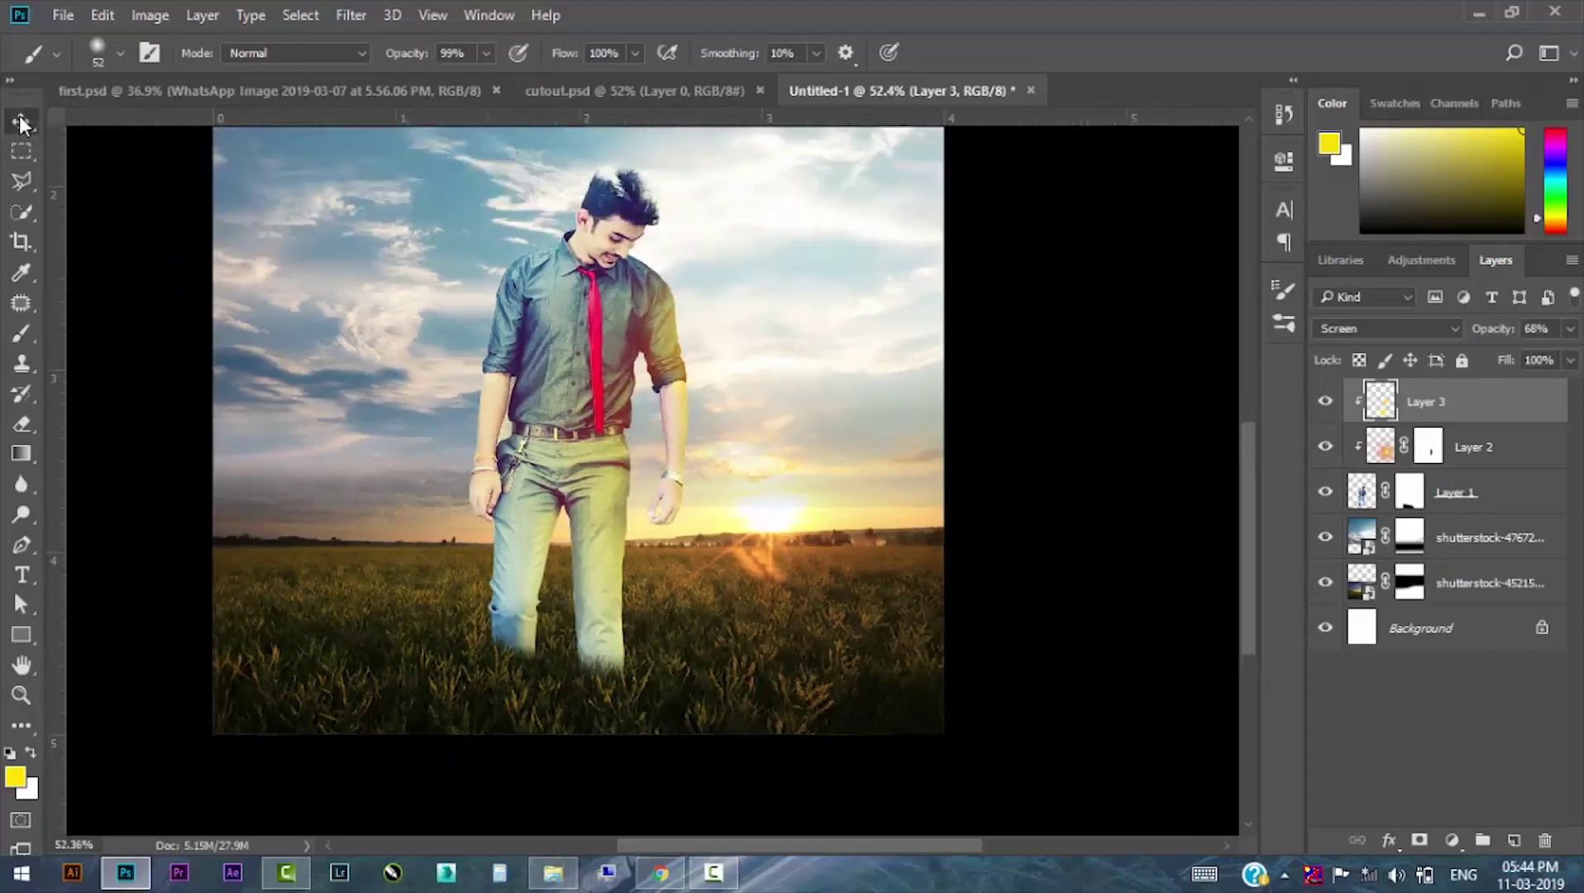
scroll(926, 496, "down", 2)
left_click(929, 451)
scroll(932, 450, "down", 1)
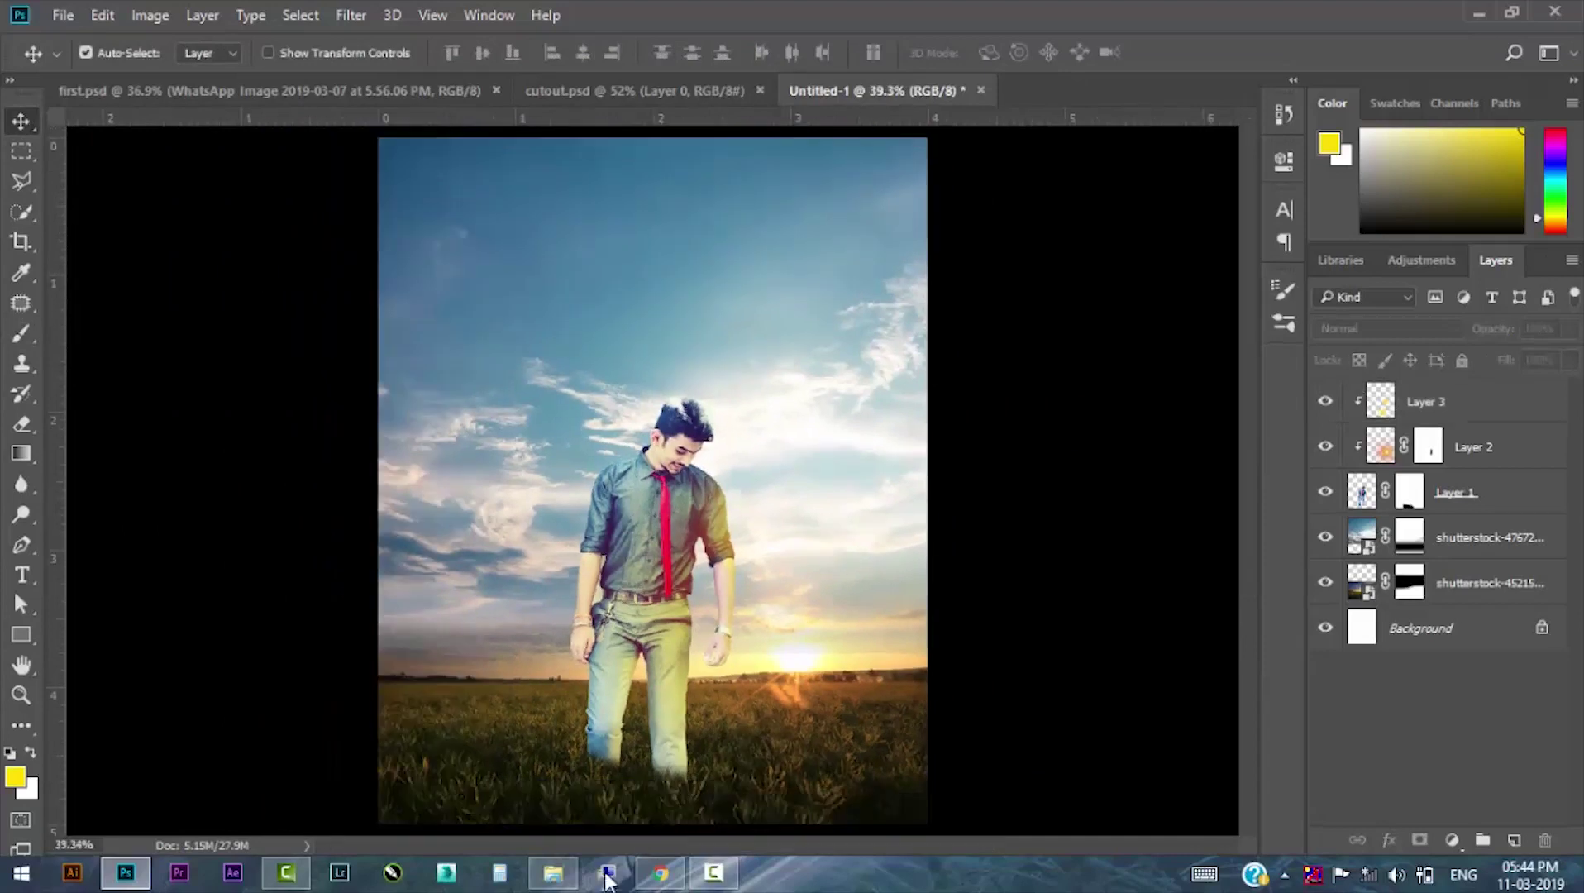
scroll(754, 658, "up", 3)
left_click_drag(1248, 432, 1248, 489)
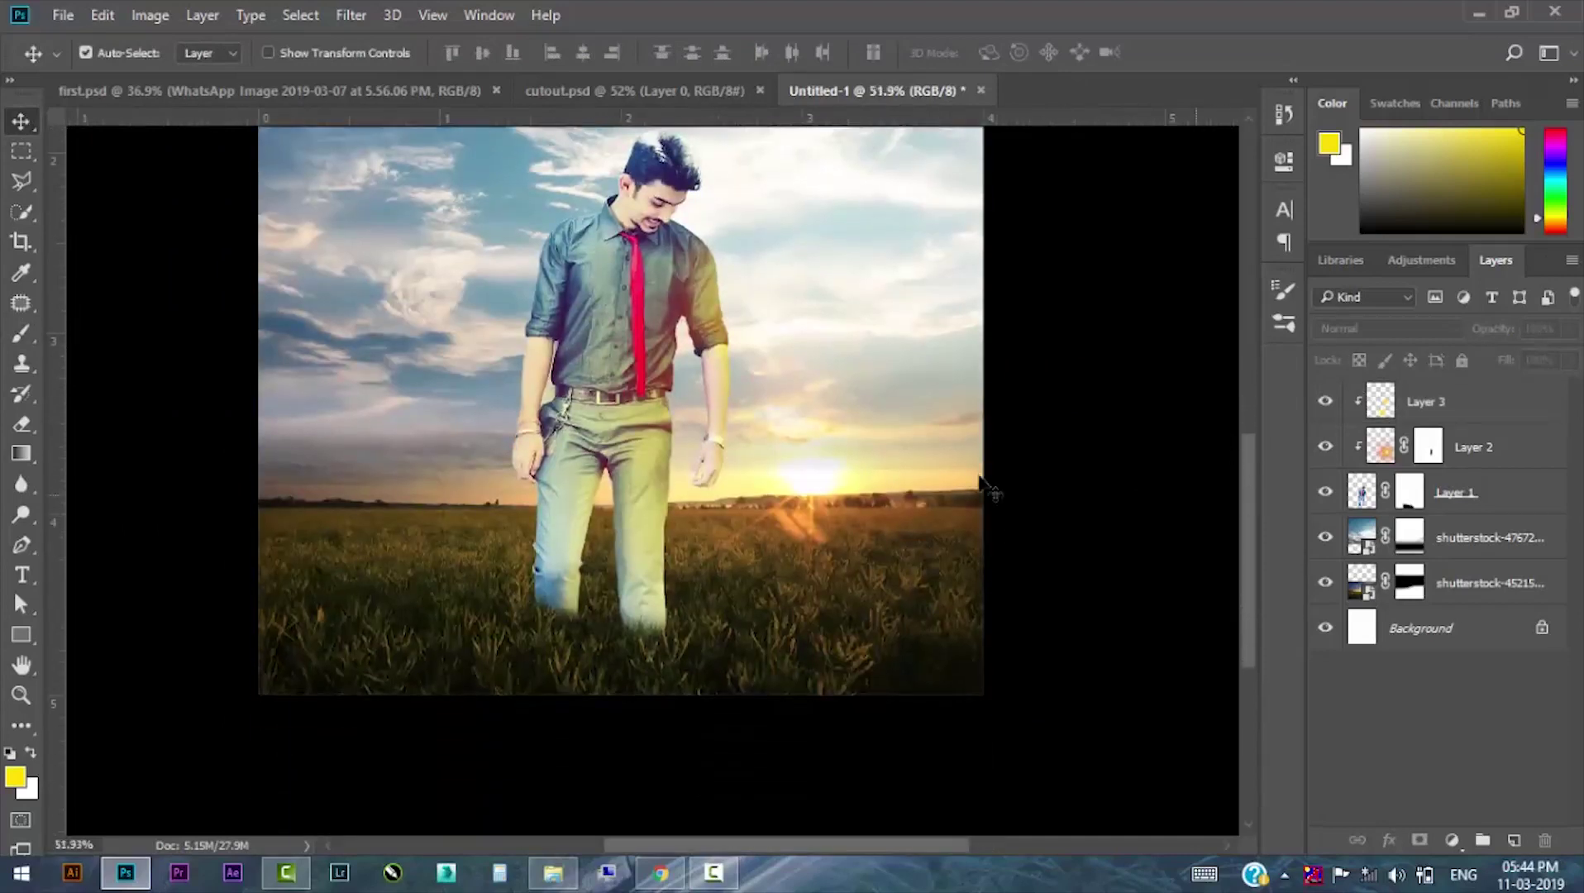
Try grouping Layers 1–3, then undo the grouping and deselect all layers.
left_click(1438, 400)
left_click(1456, 489, "shift")
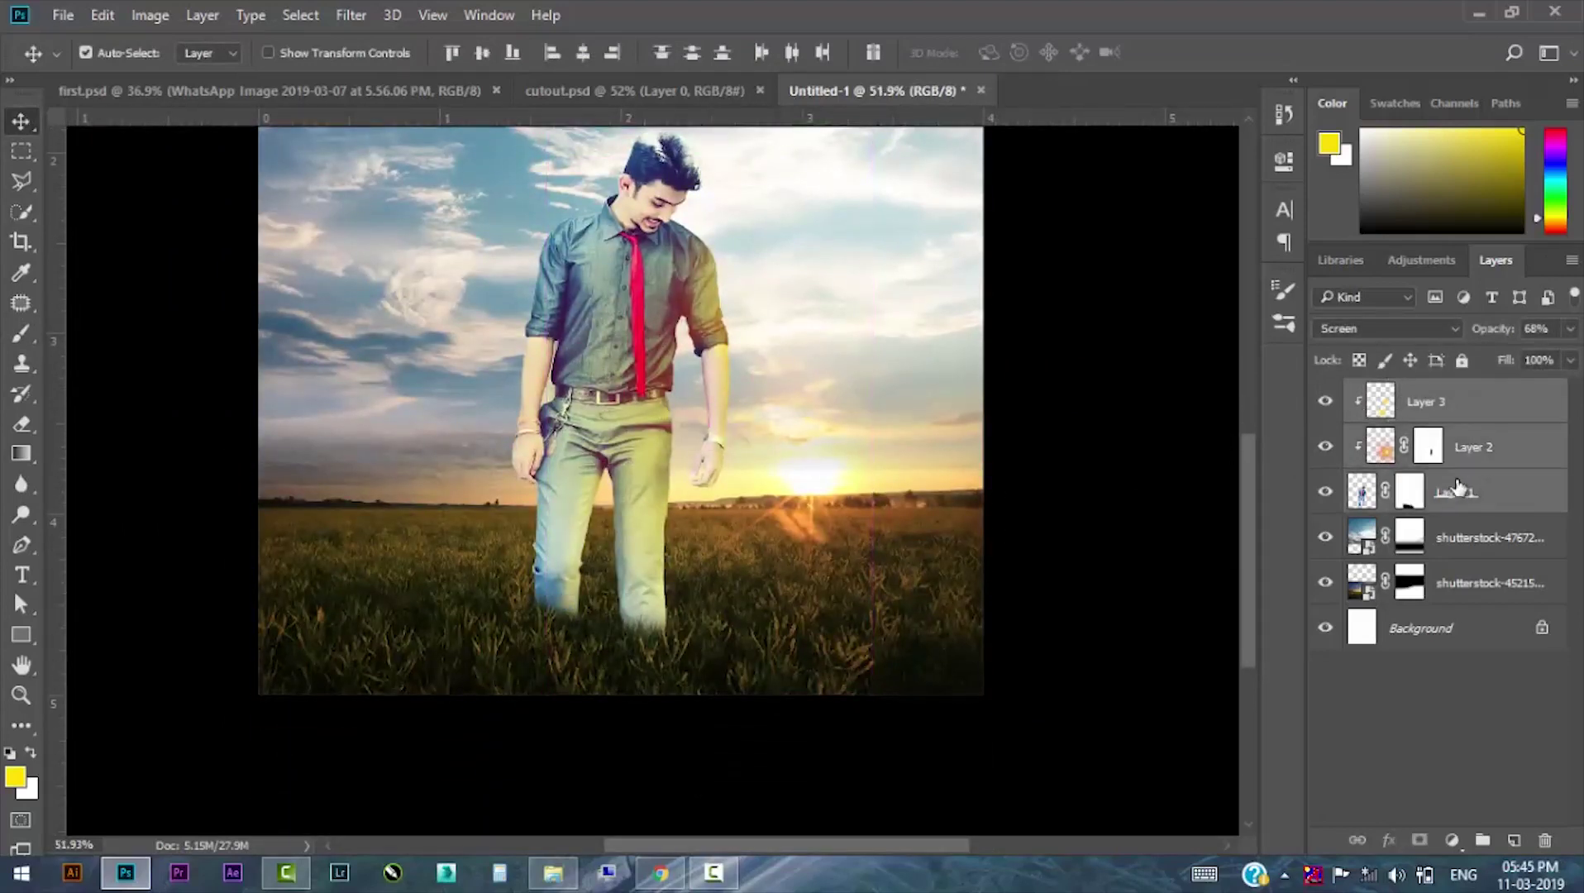
key("ctrl+g")
key("ctrl+z")
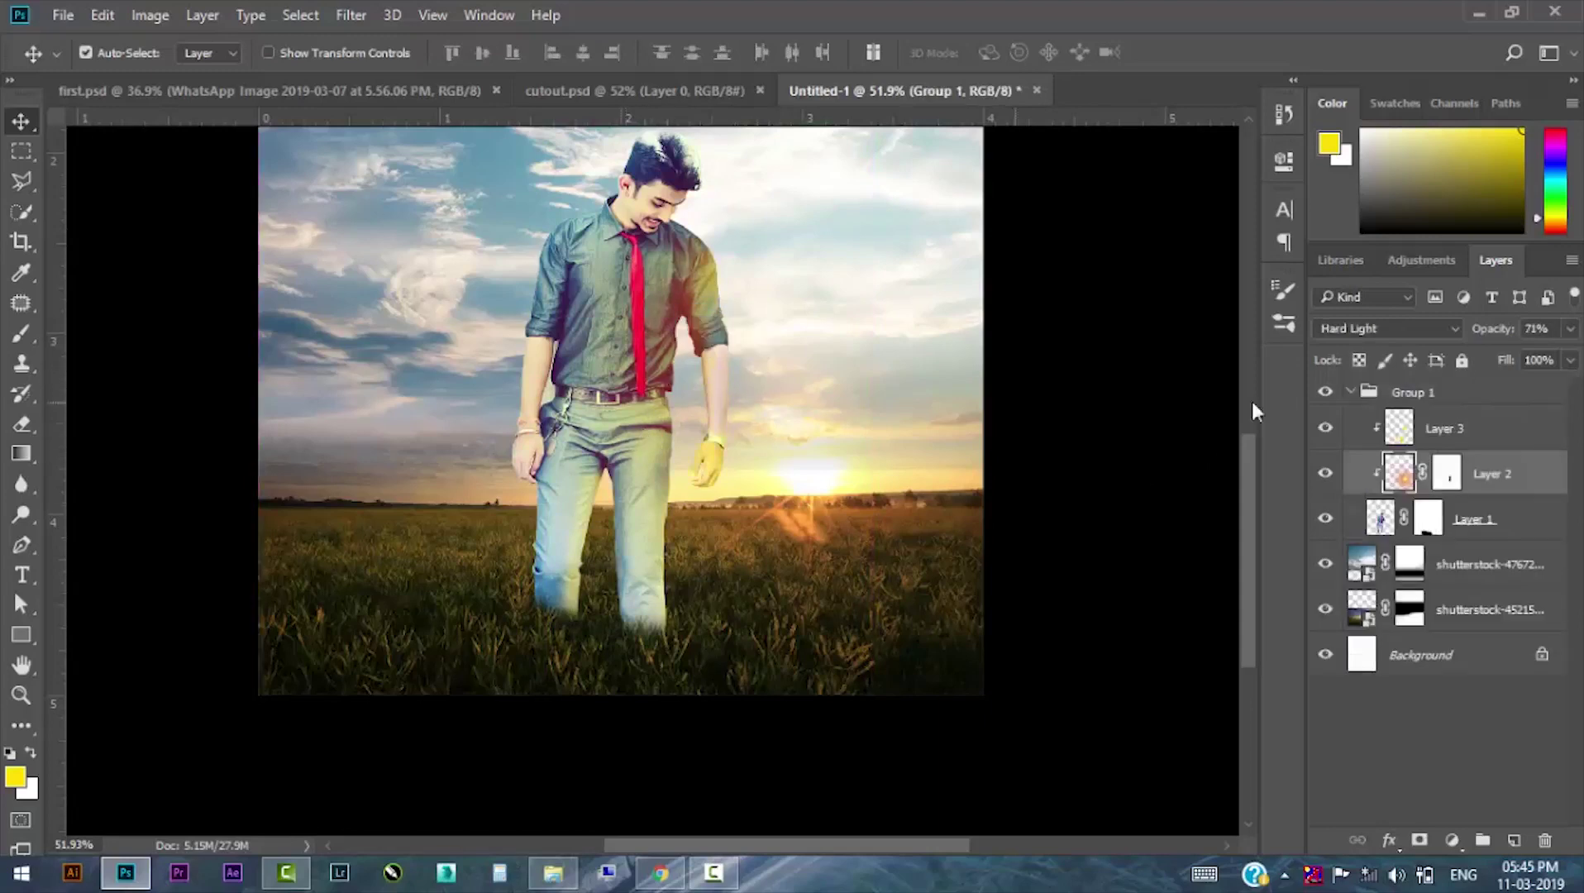
left_click(1463, 417)
left_click(1109, 508)
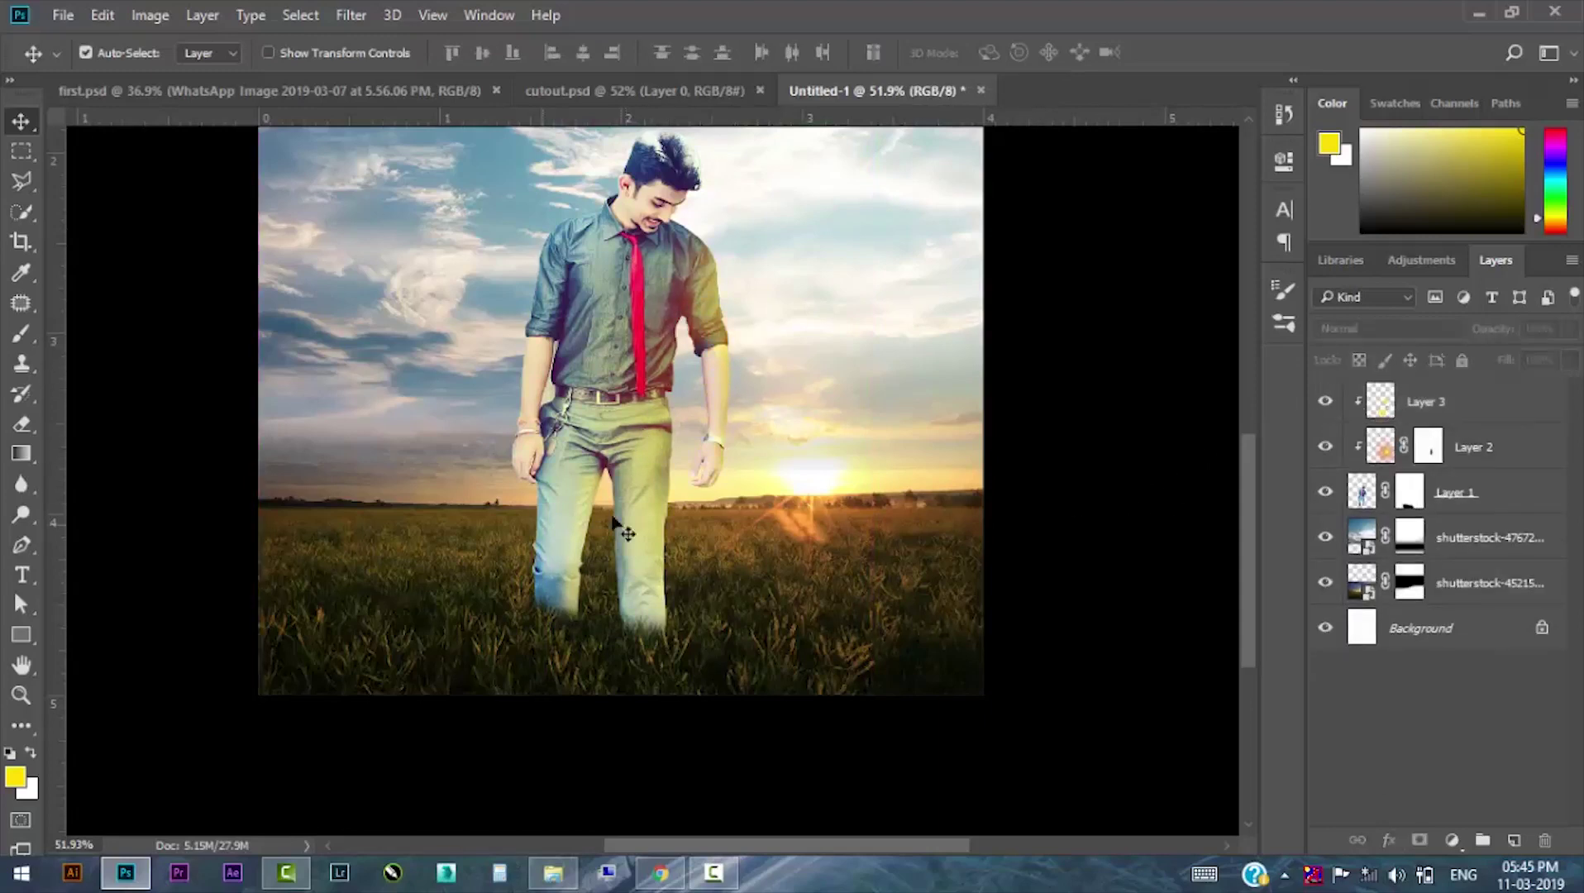
Type the line 'HAPPY BIRTH DAY' on the grass with the Type tool.
left_click(21, 364)
left_click(21, 574)
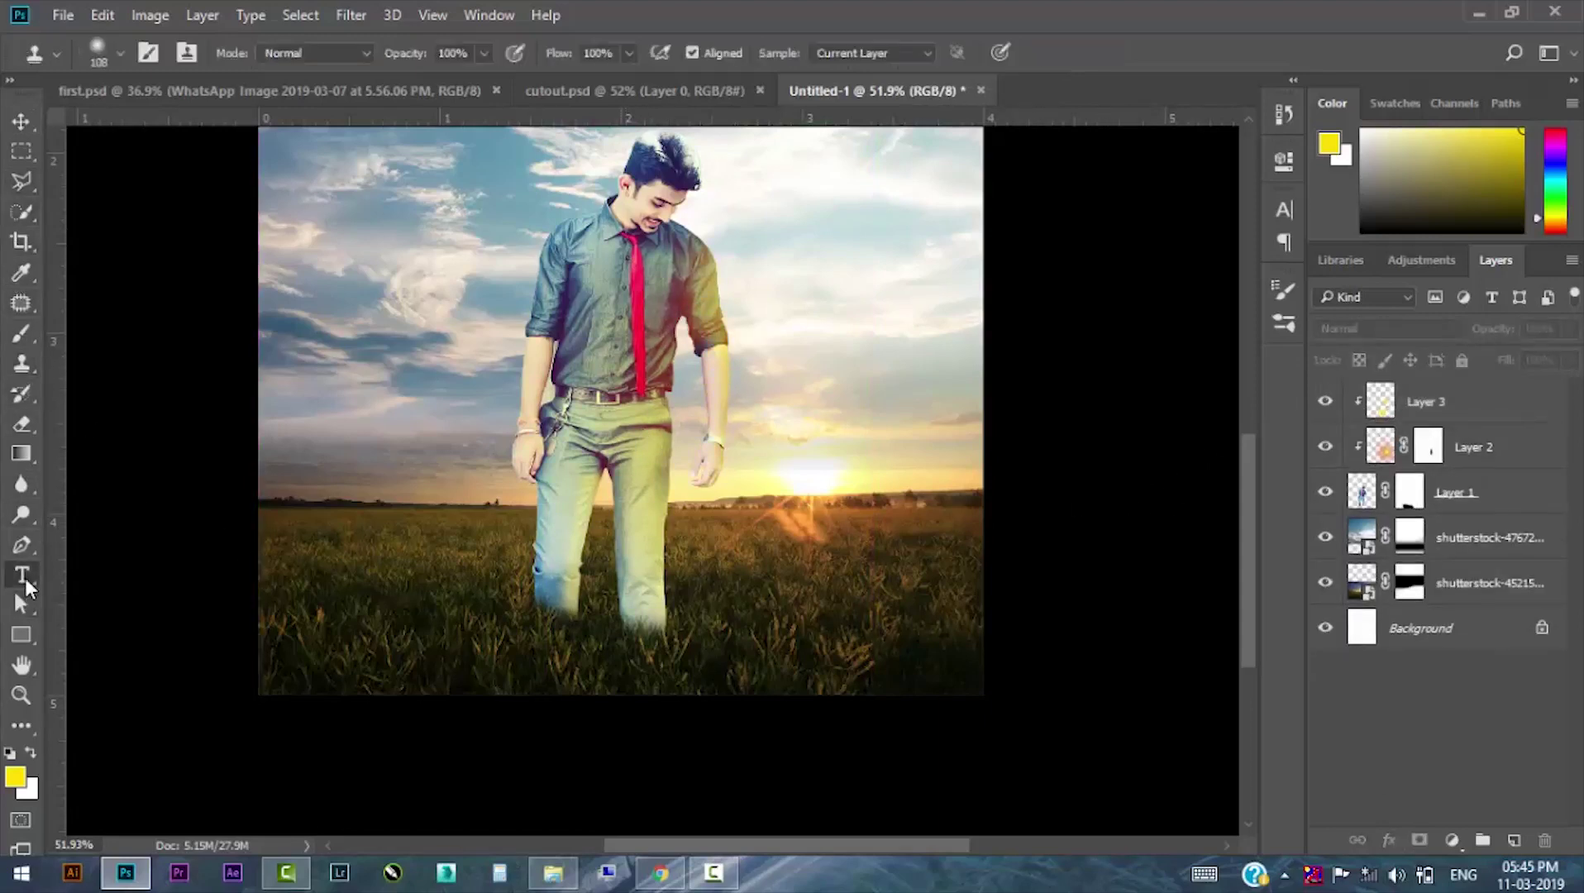
scroll(599, 612, "down", 2)
scroll(603, 698, "up", 2)
left_click(442, 601)
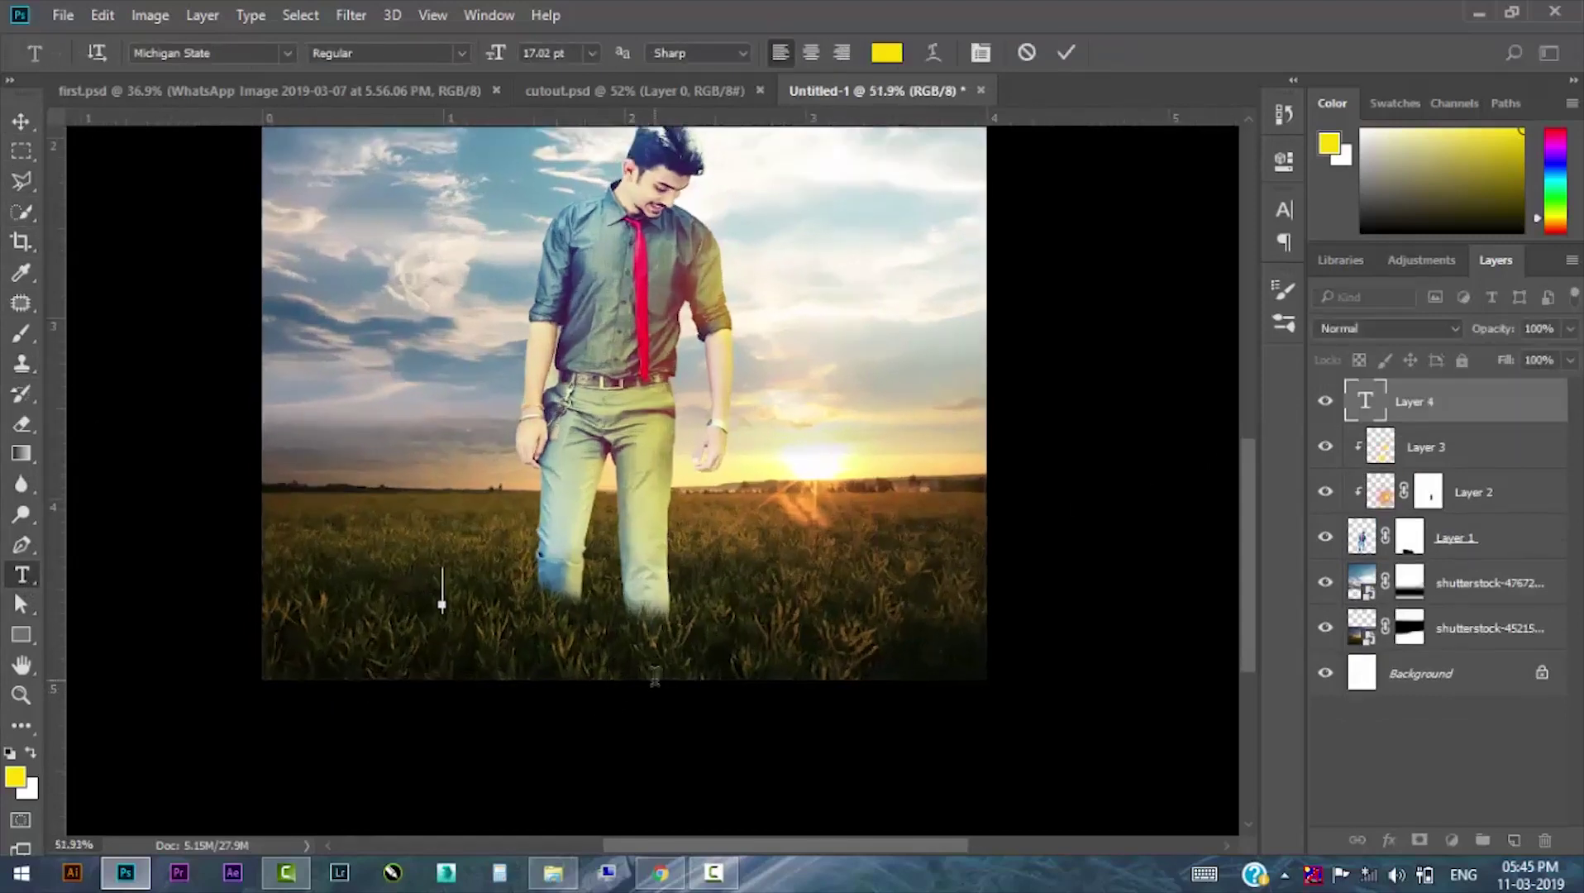
type("HAPP")
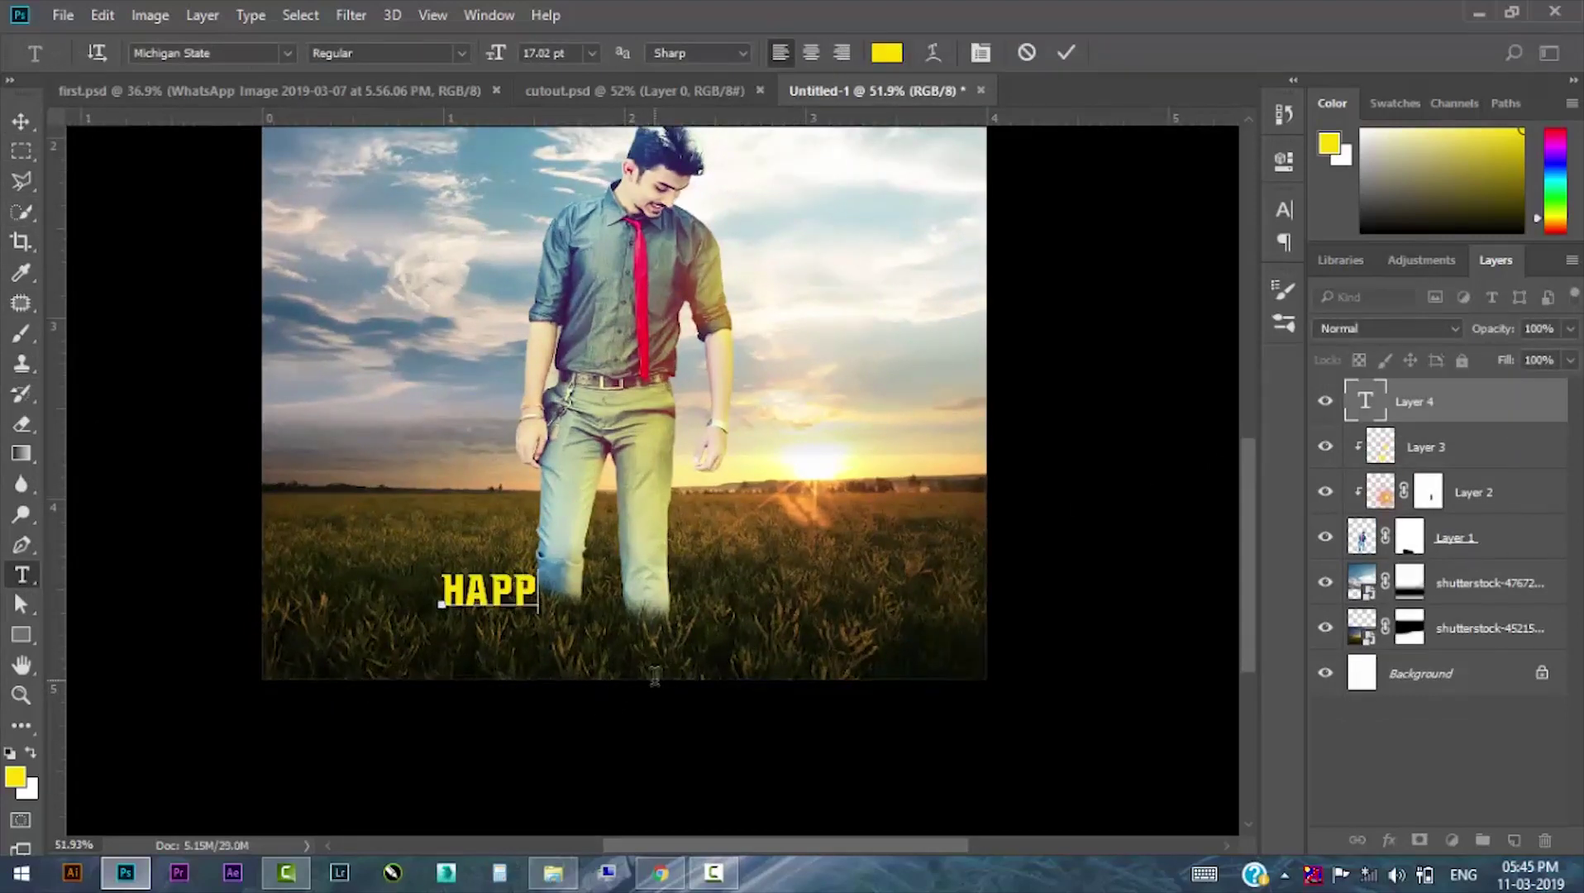
type("Y BIRTH DAY")
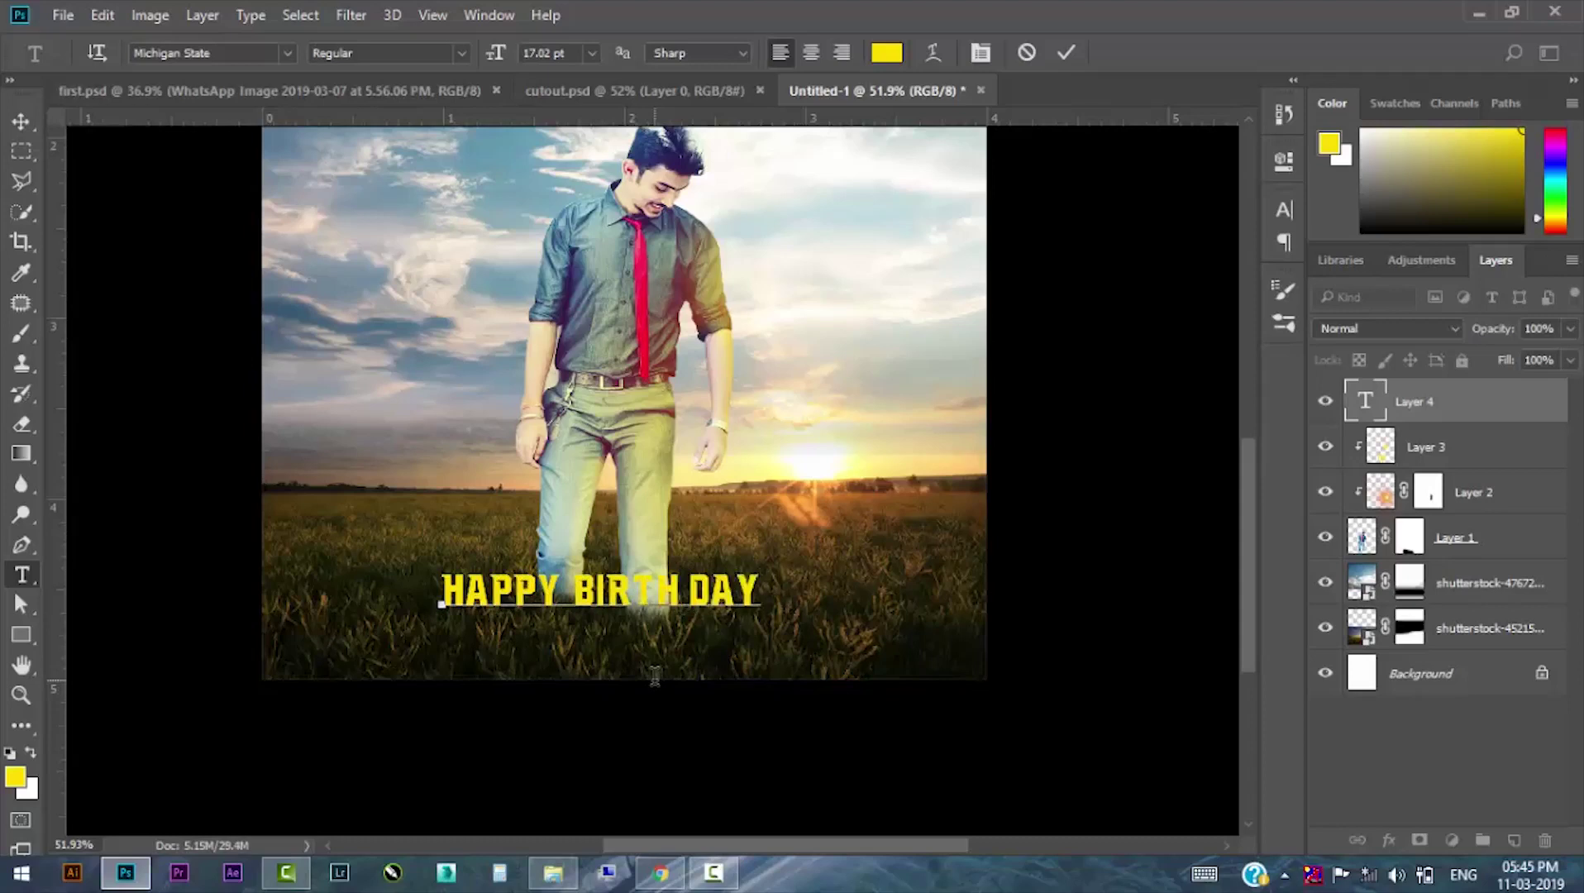
left_click(19, 121)
Duplicate the text line below and delete BIRTH DAY from the upper copy.
left_click_drag(624, 597, 624, 640)
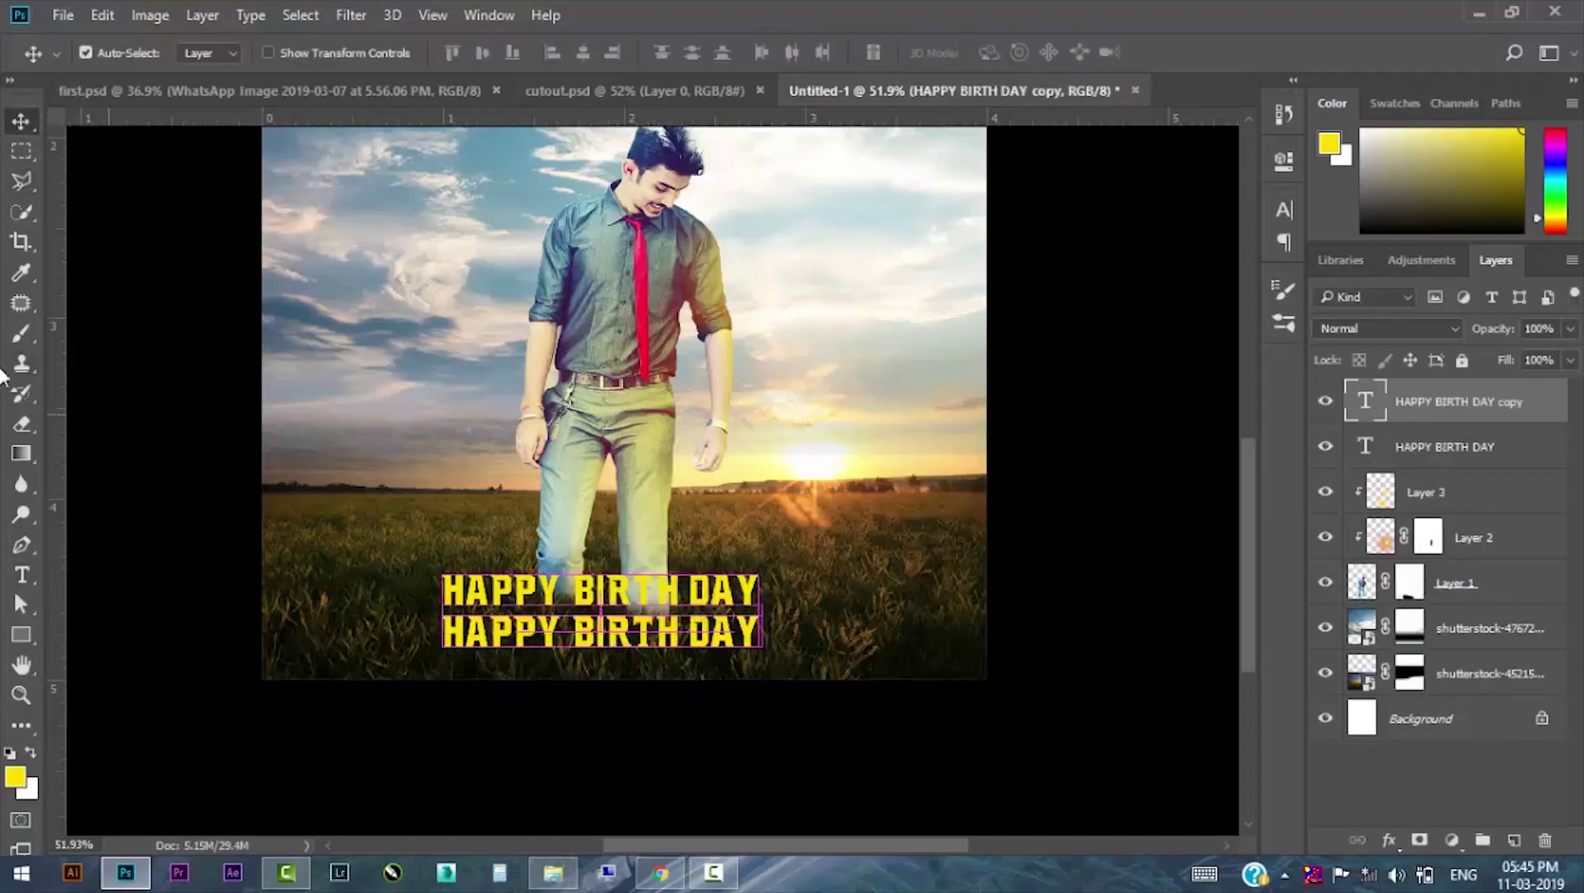
left_click(21, 574)
left_click_drag(573, 589, 826, 589)
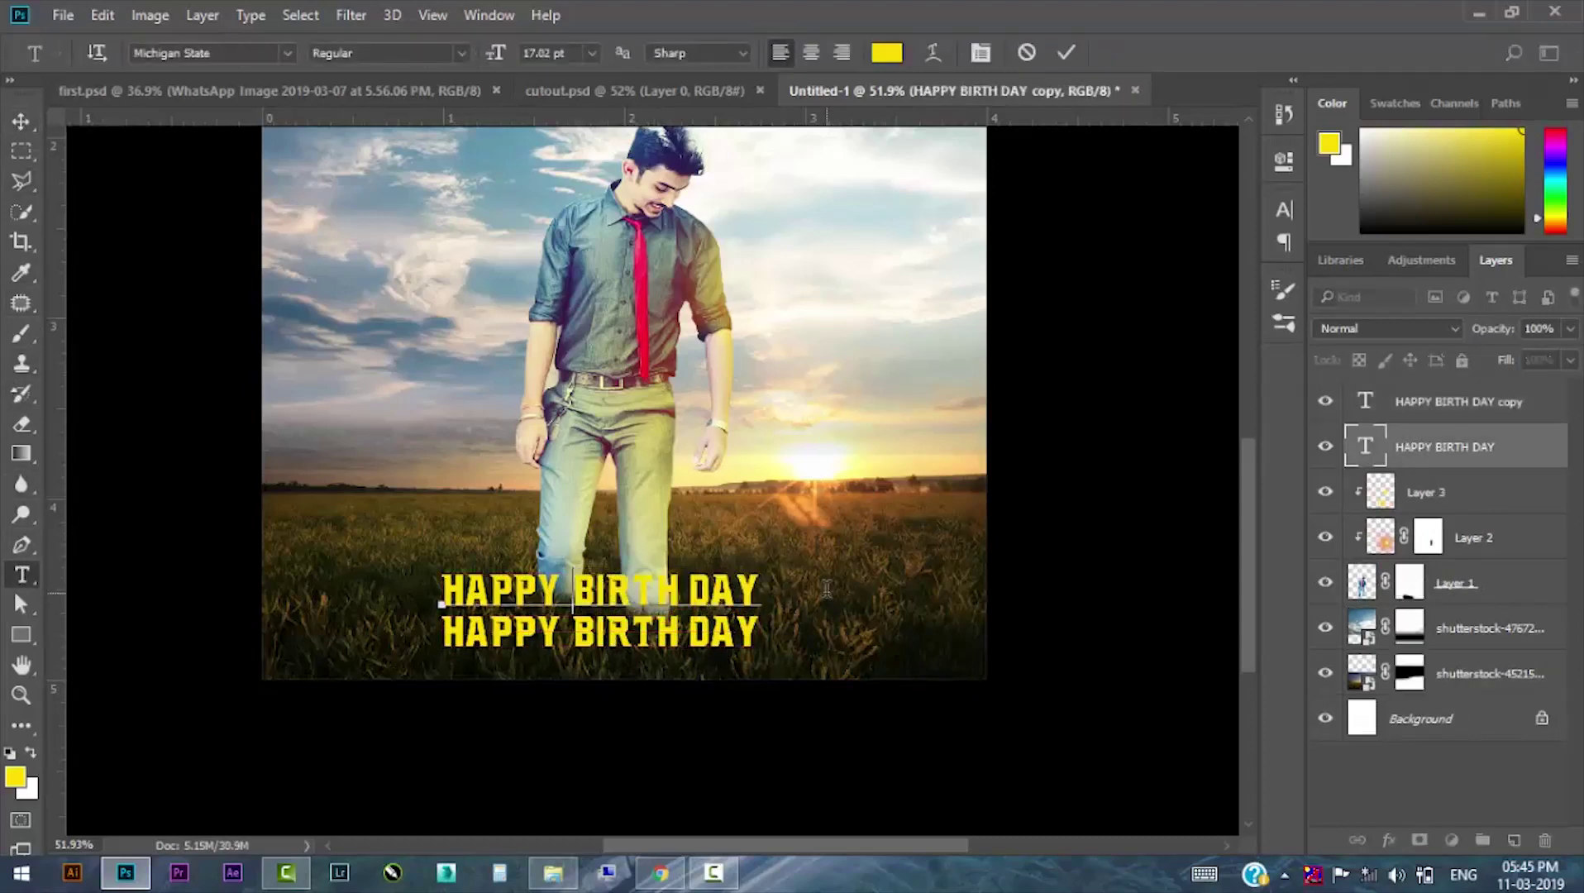
key("BackSpace")
left_click(20, 121)
Enlarge both text lines to about 215% and move them up on the grass.
left_click(661, 661, "ctrl+shift")
key("ctrl+t")
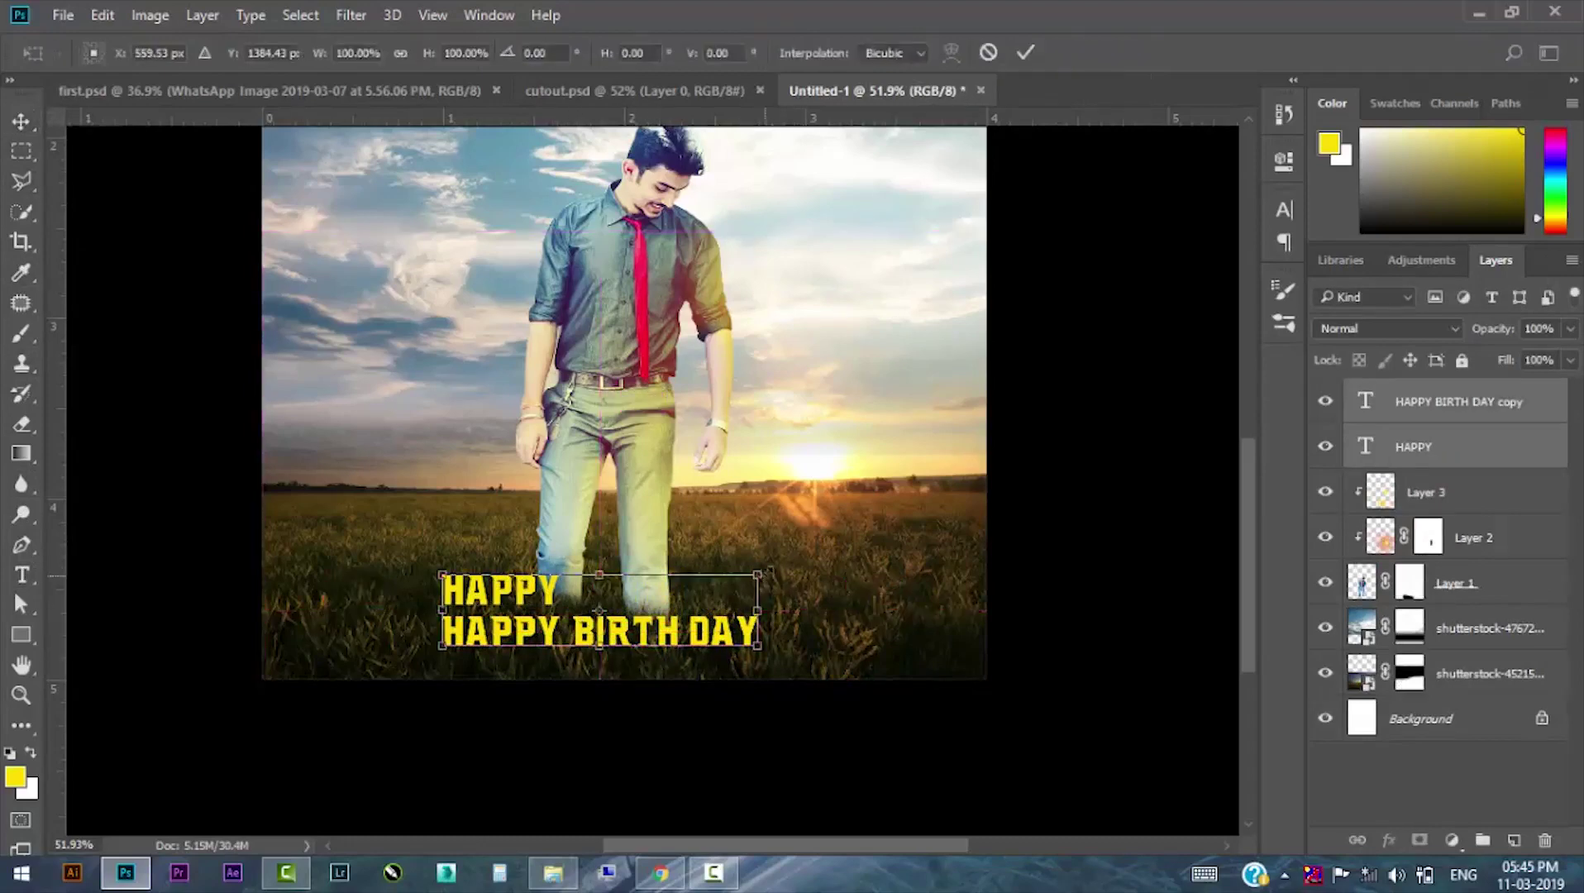
left_click_drag(758, 647, 937, 691)
mouse_move(830, 644)
left_mouse_down()
mouse_move(825, 592)
mouse_move(850, 592)
left_mouse_up()
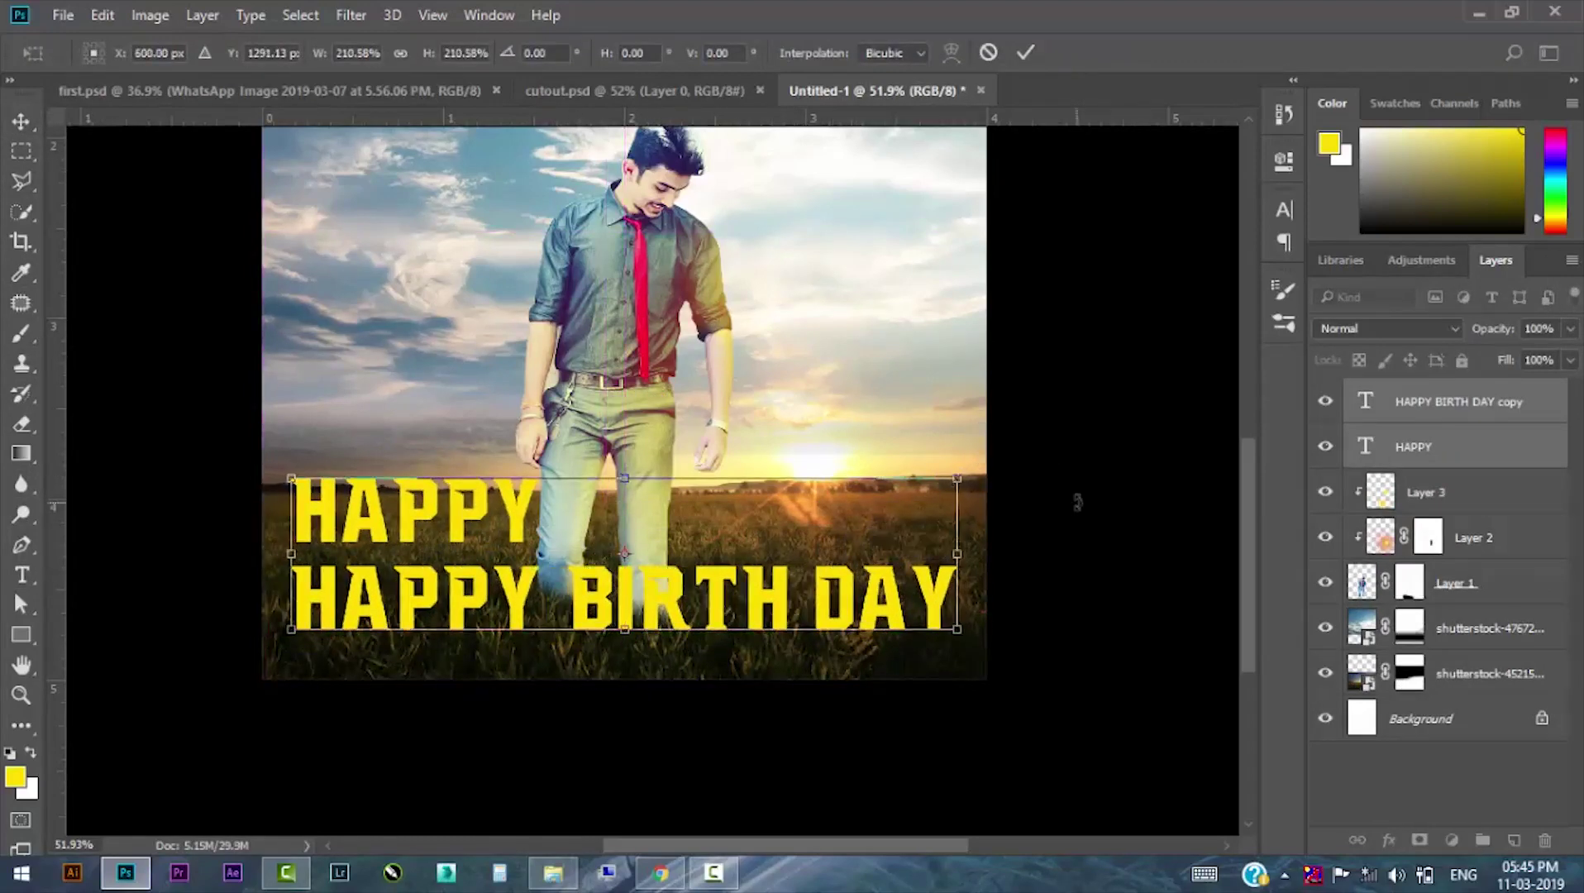
key("Return")
Delete HAPPY from the lower line so it reads BIRTH DAY.
left_click(22, 574)
left_click_drag(588, 600, 166, 548)
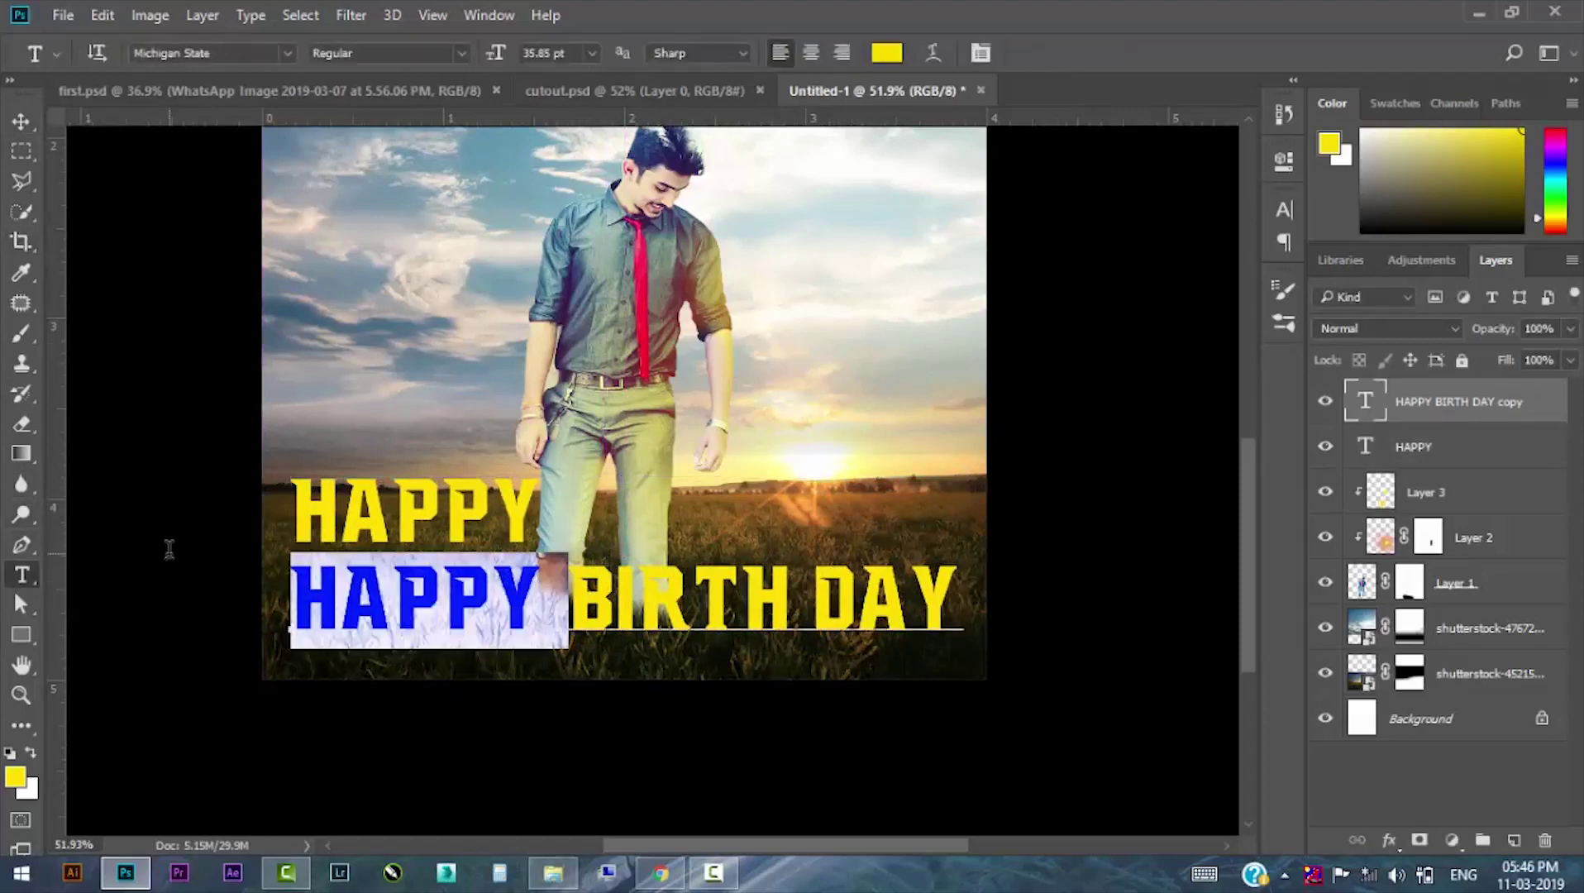
key("BackSpace")
left_click(20, 121)
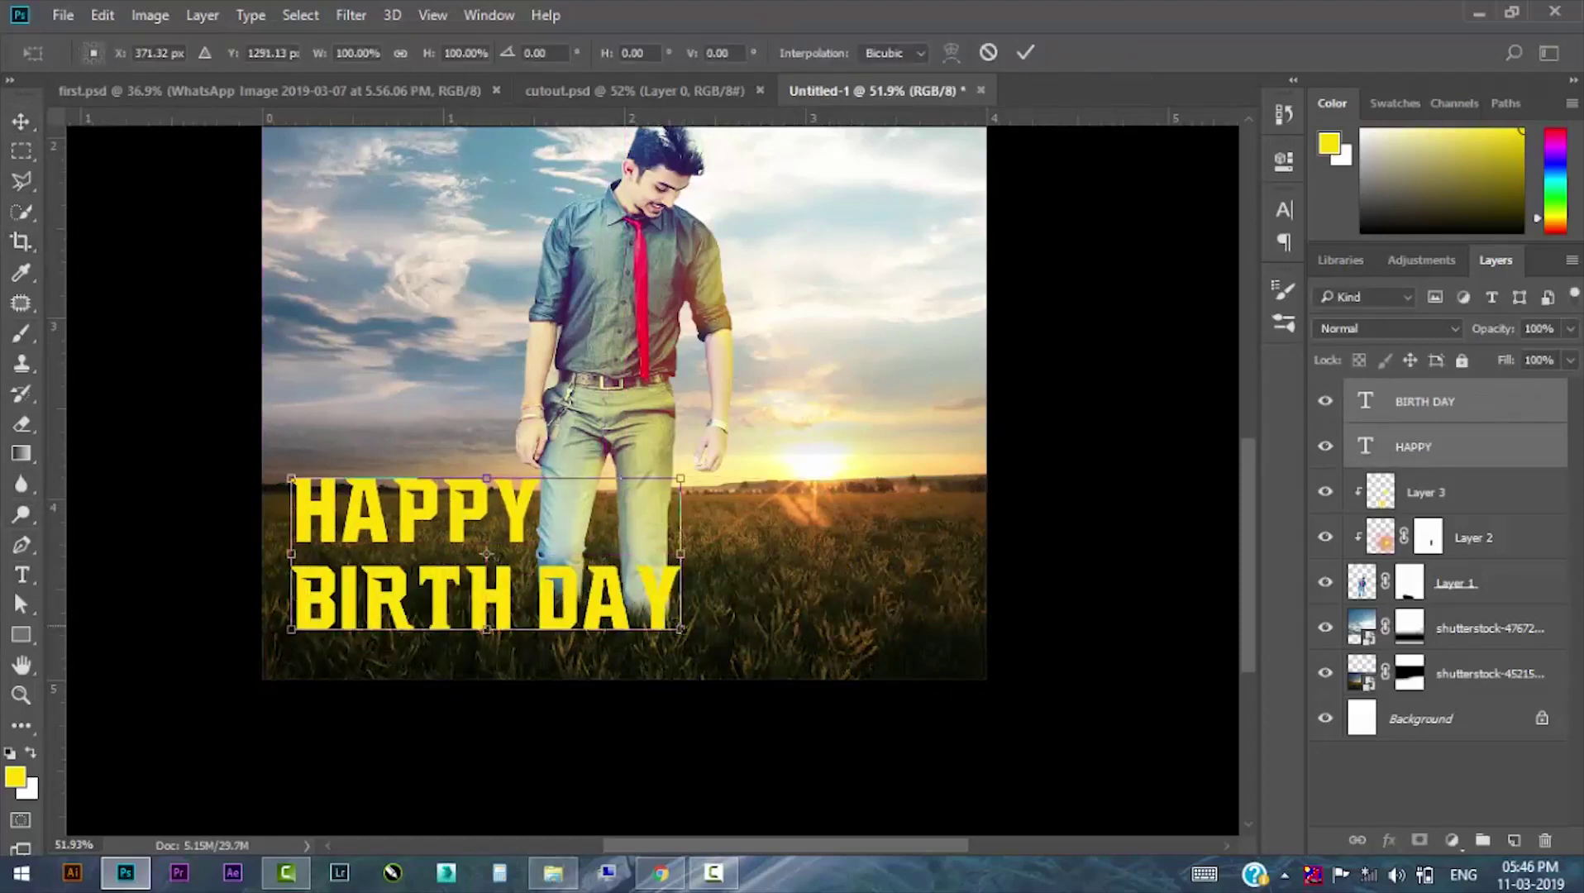
Scale both text layers to about 155% and shift them right.
key("ctrl+t")
left_click_drag(680, 631, 760, 671)
left_click_drag(746, 595, 880, 578)
left_click_drag(901, 427, 959, 405)
left_click_drag(892, 568, 874, 554)
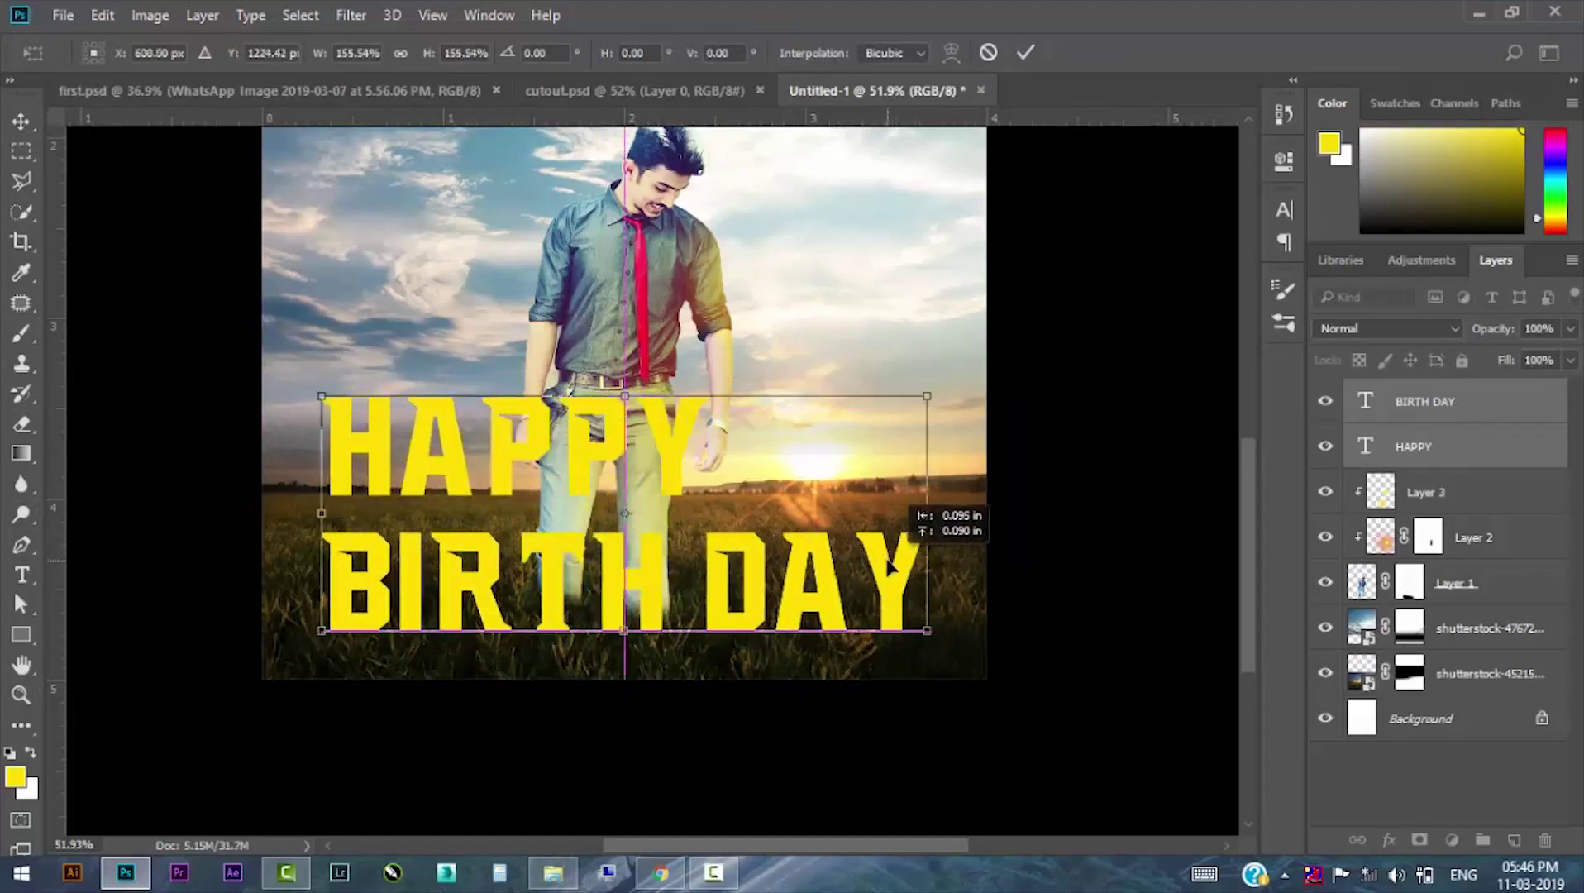
key("Return")
Shrink HAPPY to about 45% and place it above BIRTH DAY.
left_click(682, 451)
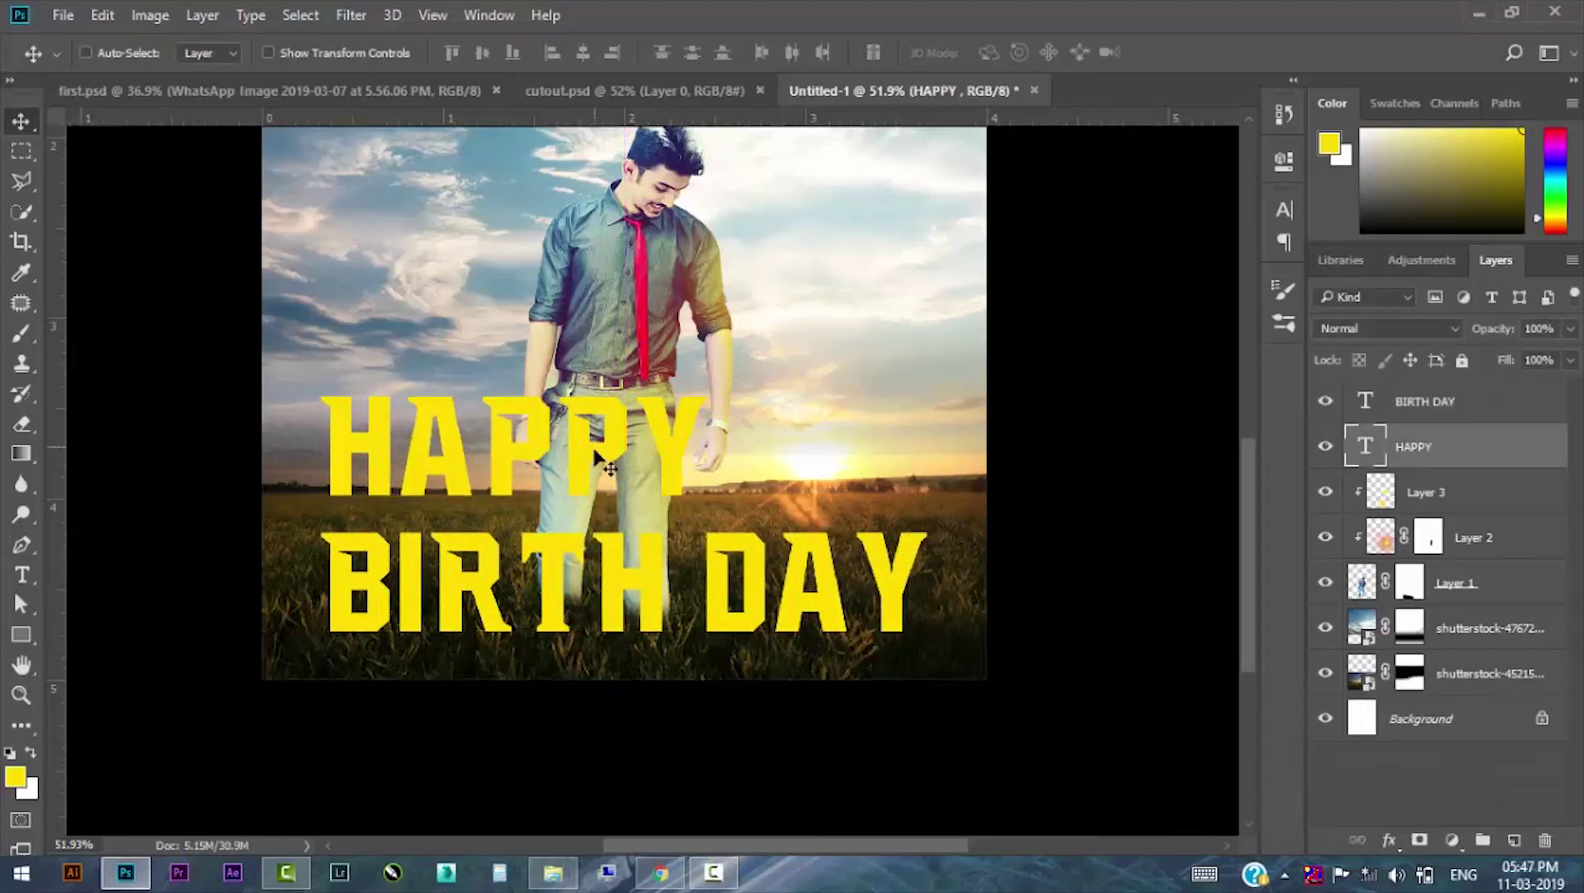
key("ctrl+t")
mouse_move(748, 385)
left_mouse_down()
mouse_move(529, 455)
mouse_move(493, 518)
left_mouse_up()
Set both text layers' colour to white and nudge HAPPY slightly down.
key("Return")
left_click(1421, 401, "shift")
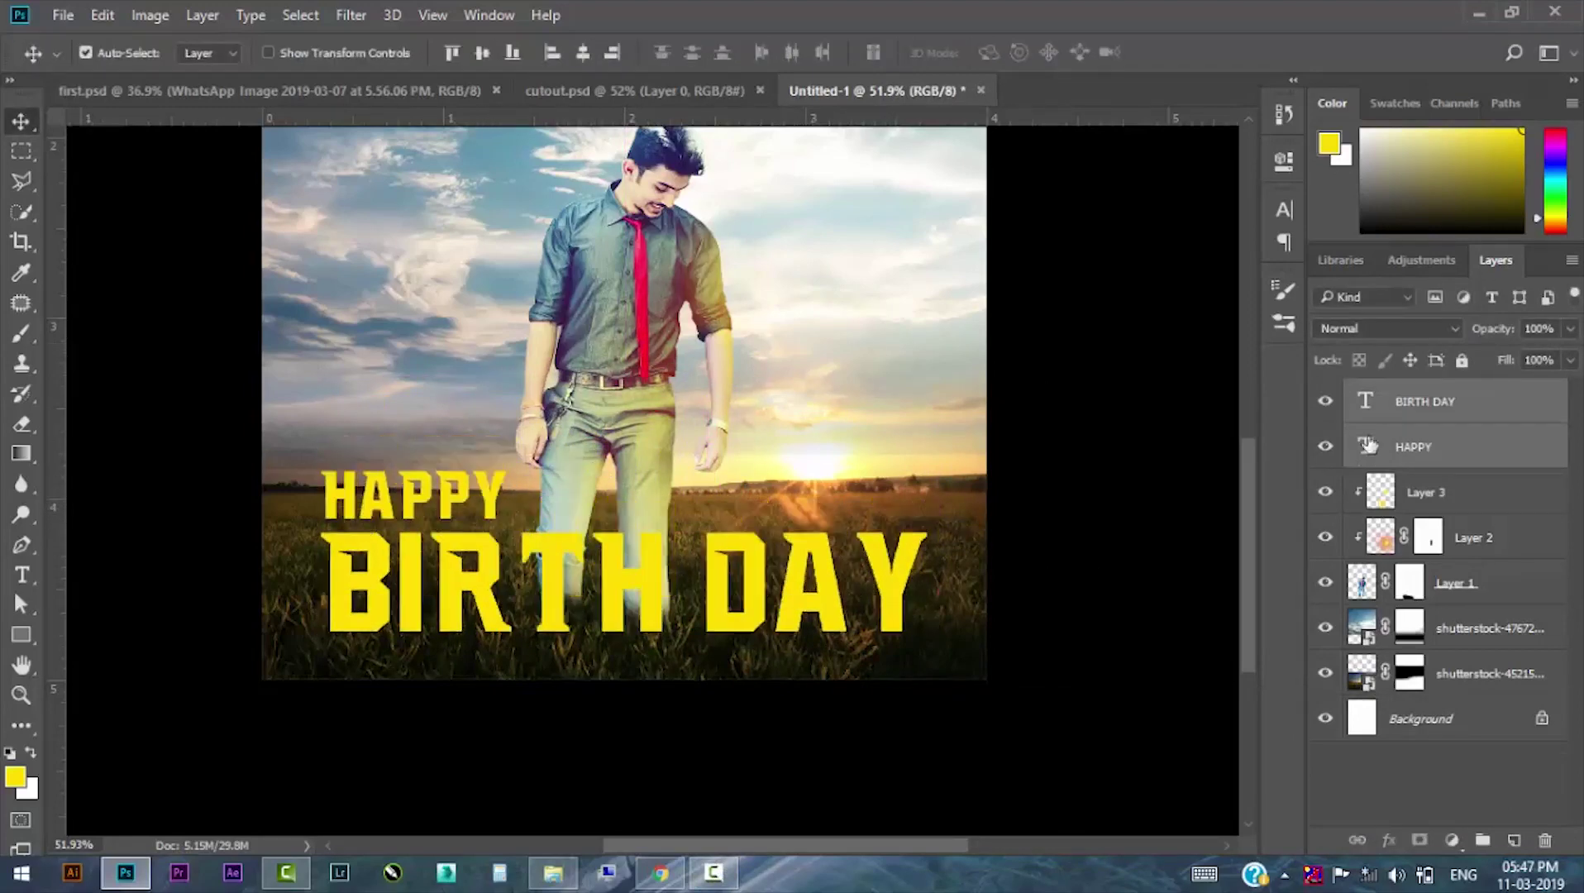
key("t")
left_click(886, 52)
left_click(1414, 230)
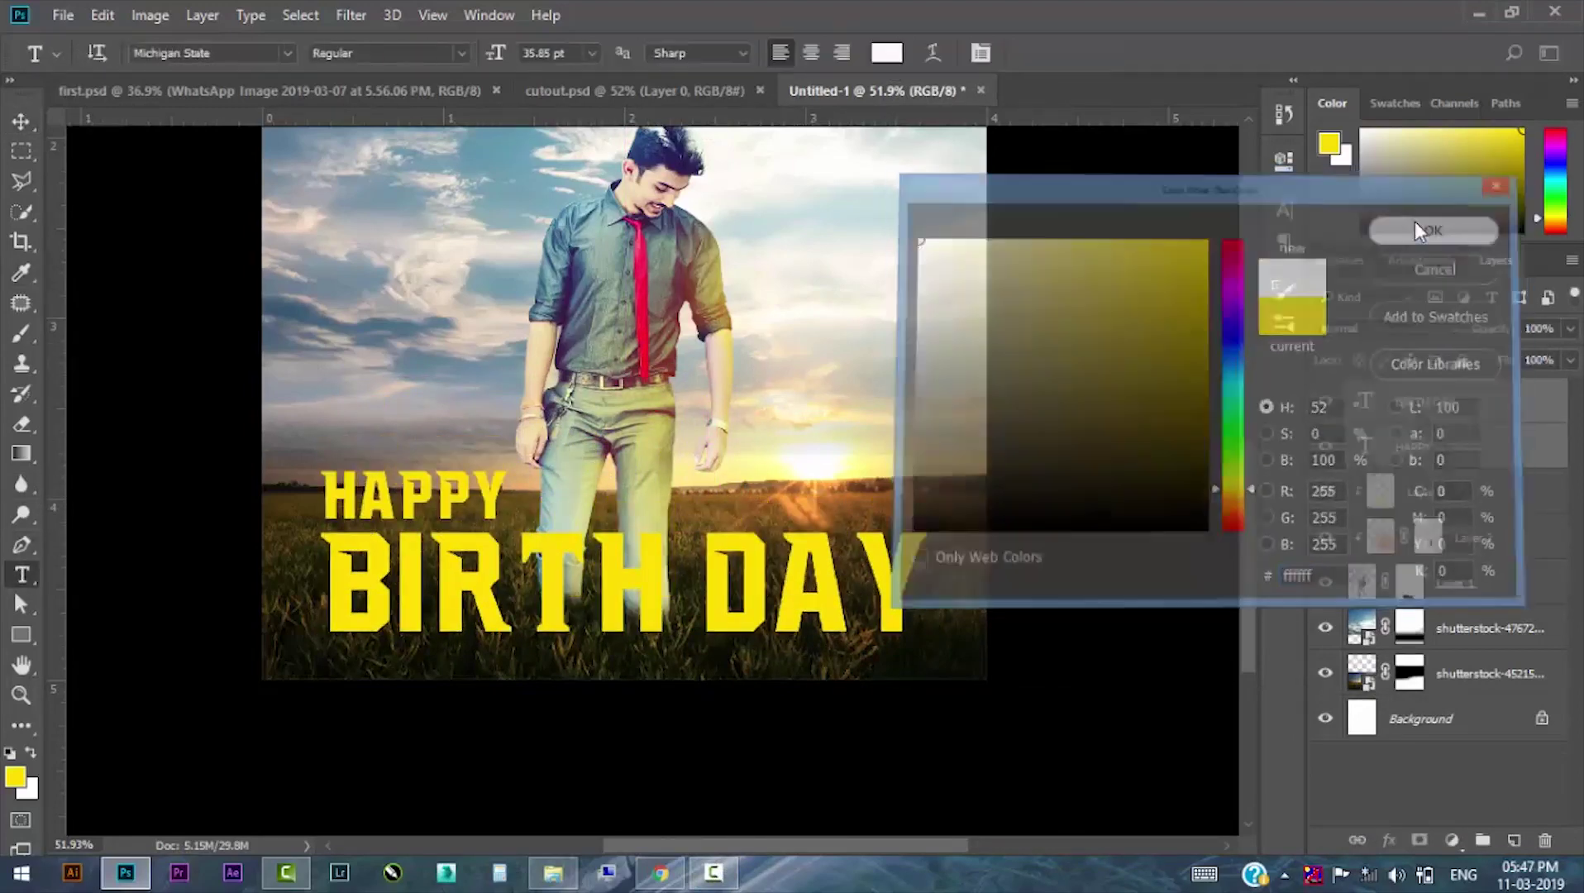
key("v")
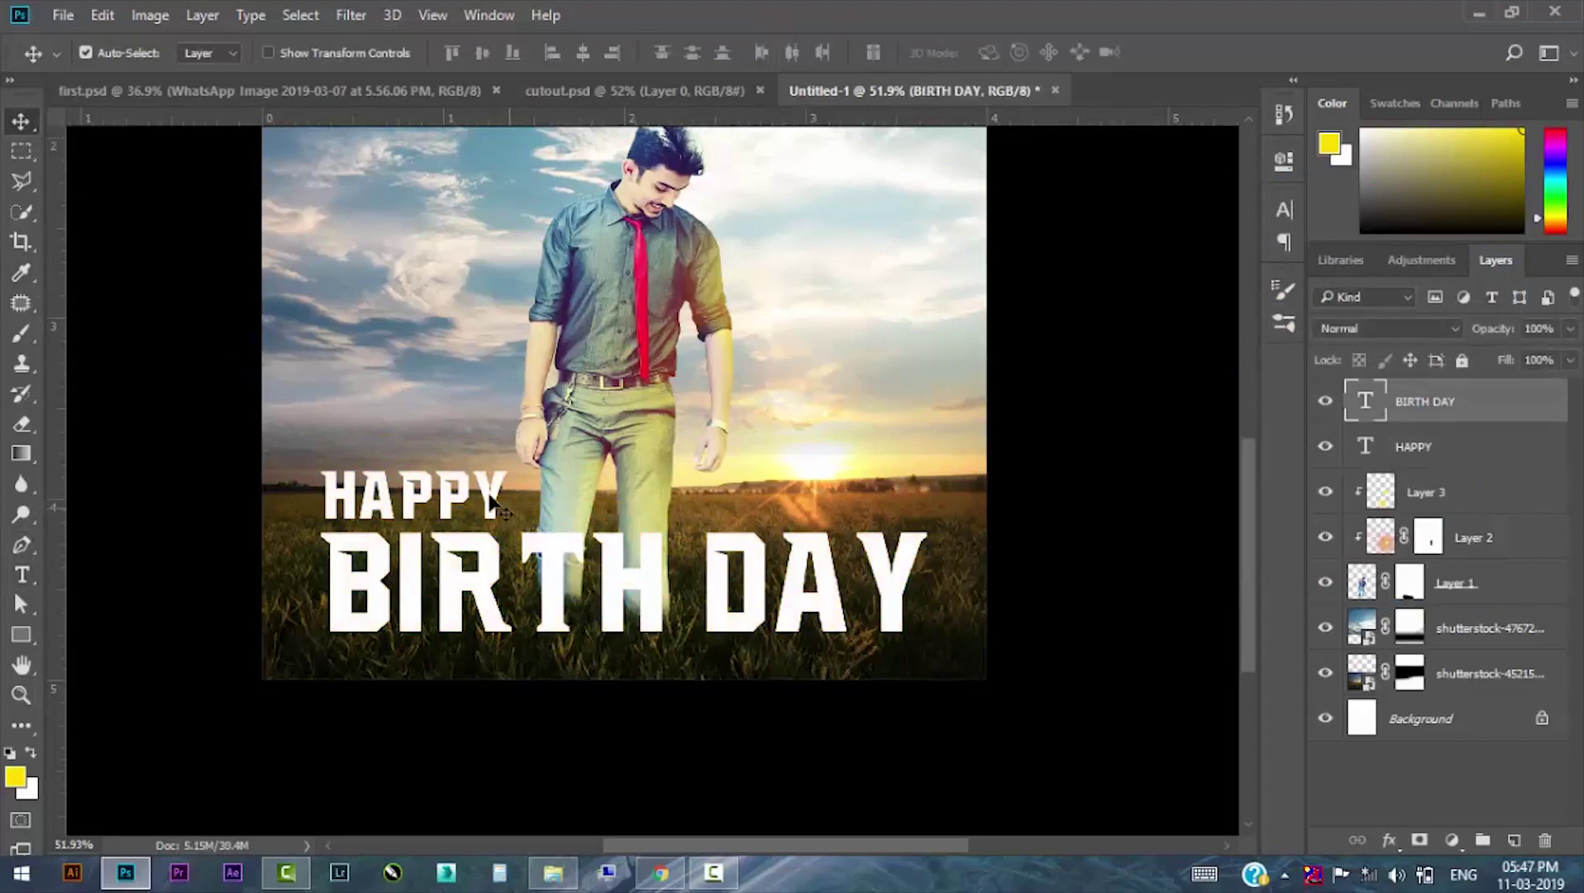
left_click_drag(494, 506, 494, 516)
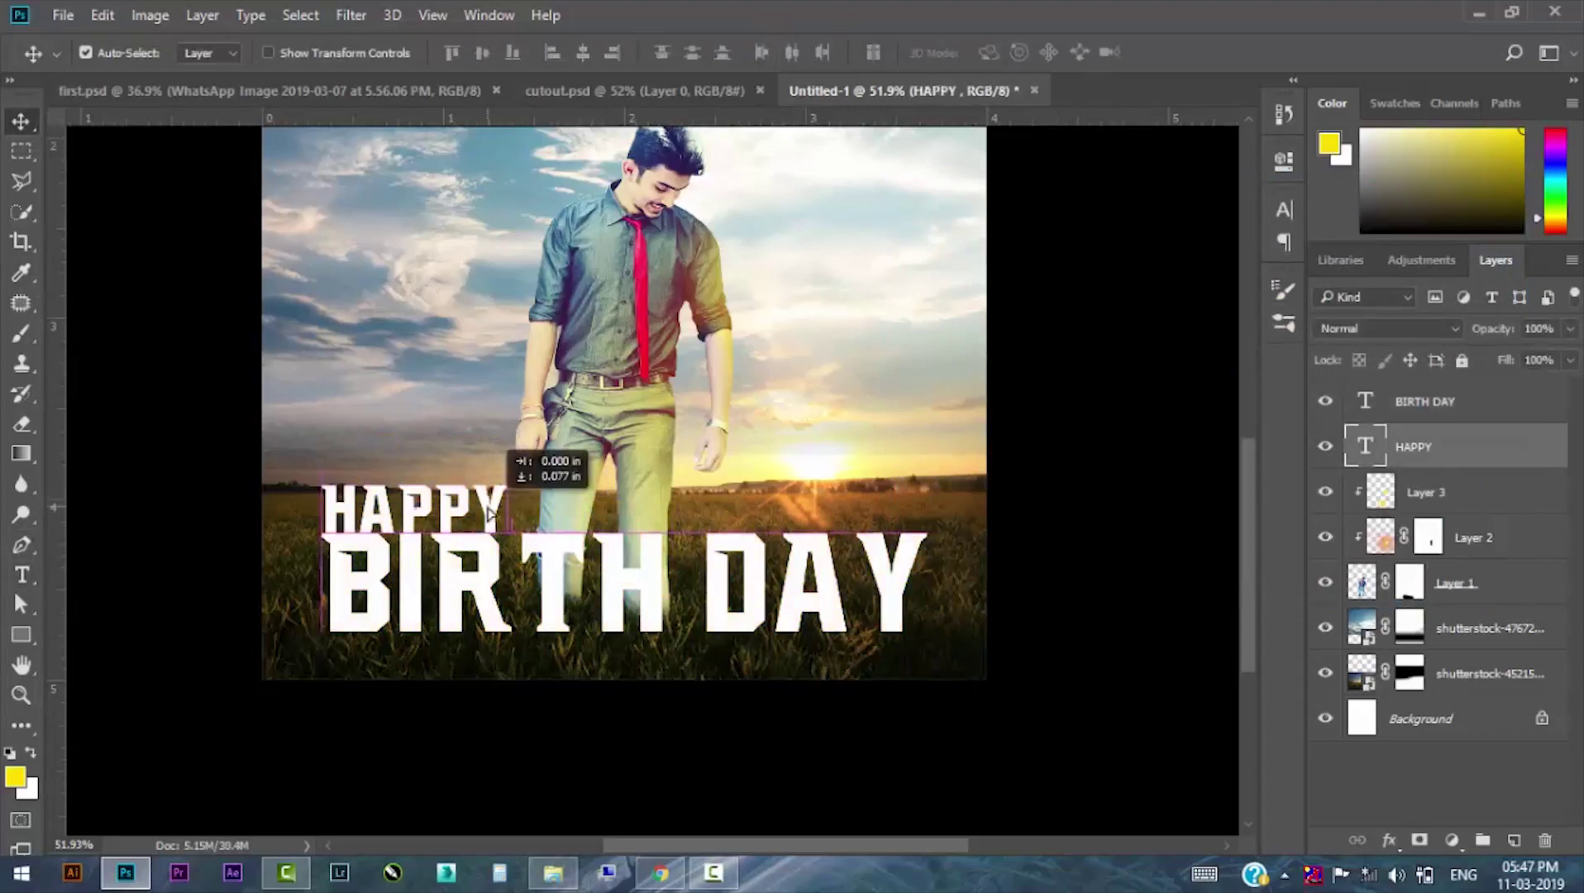
Open and close the font list for the BIRTH DAY layer without changing it.
left_click(608, 568)
key("t")
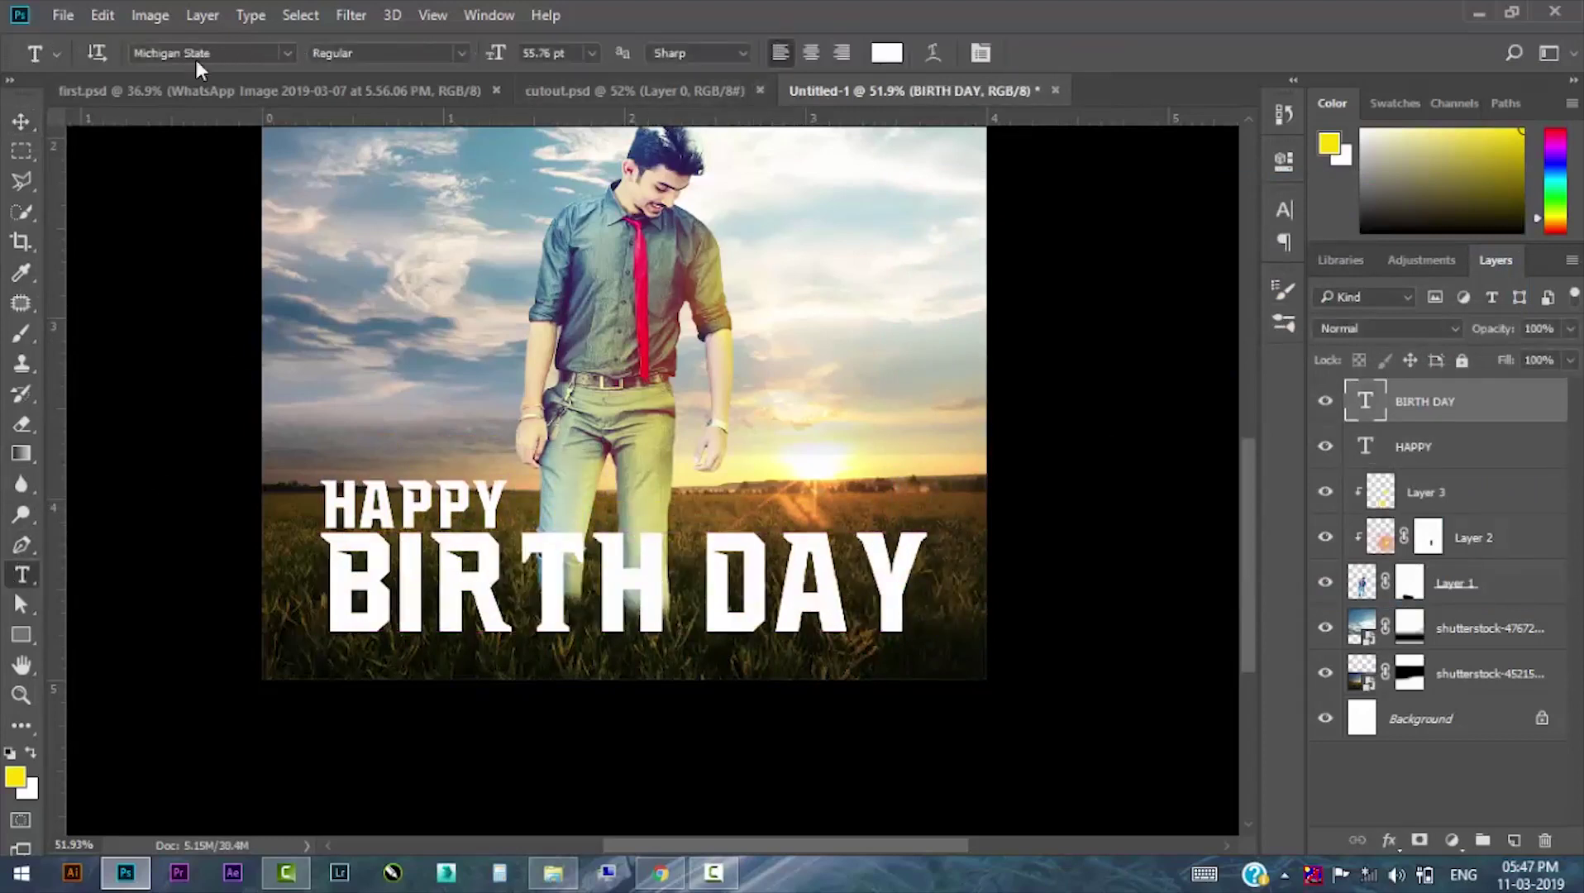
left_click(287, 54)
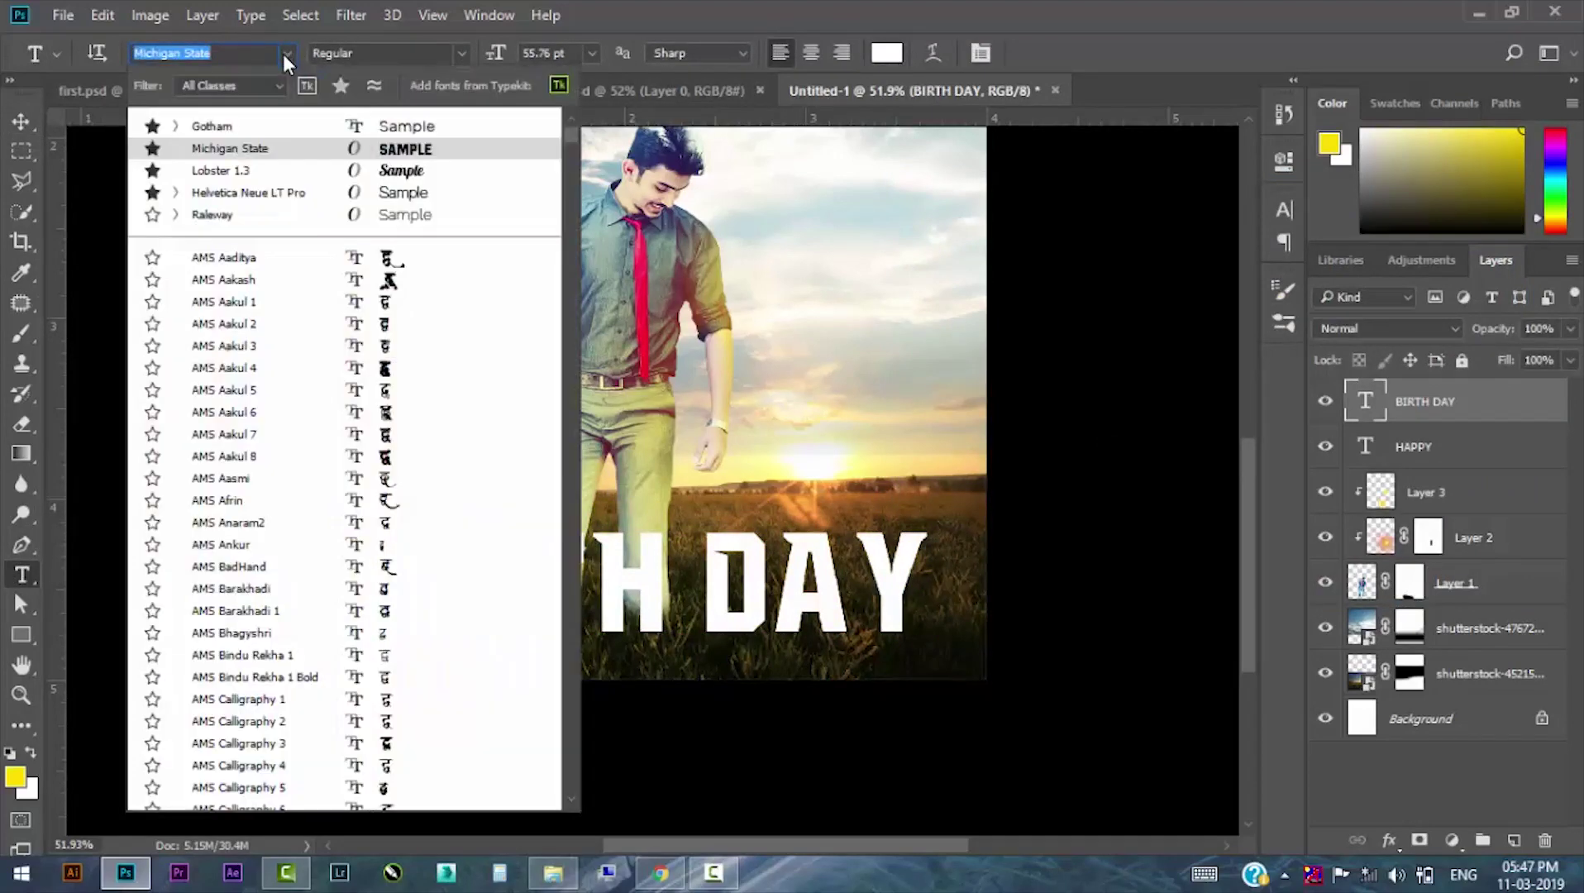
left_click(210, 426)
key("v")
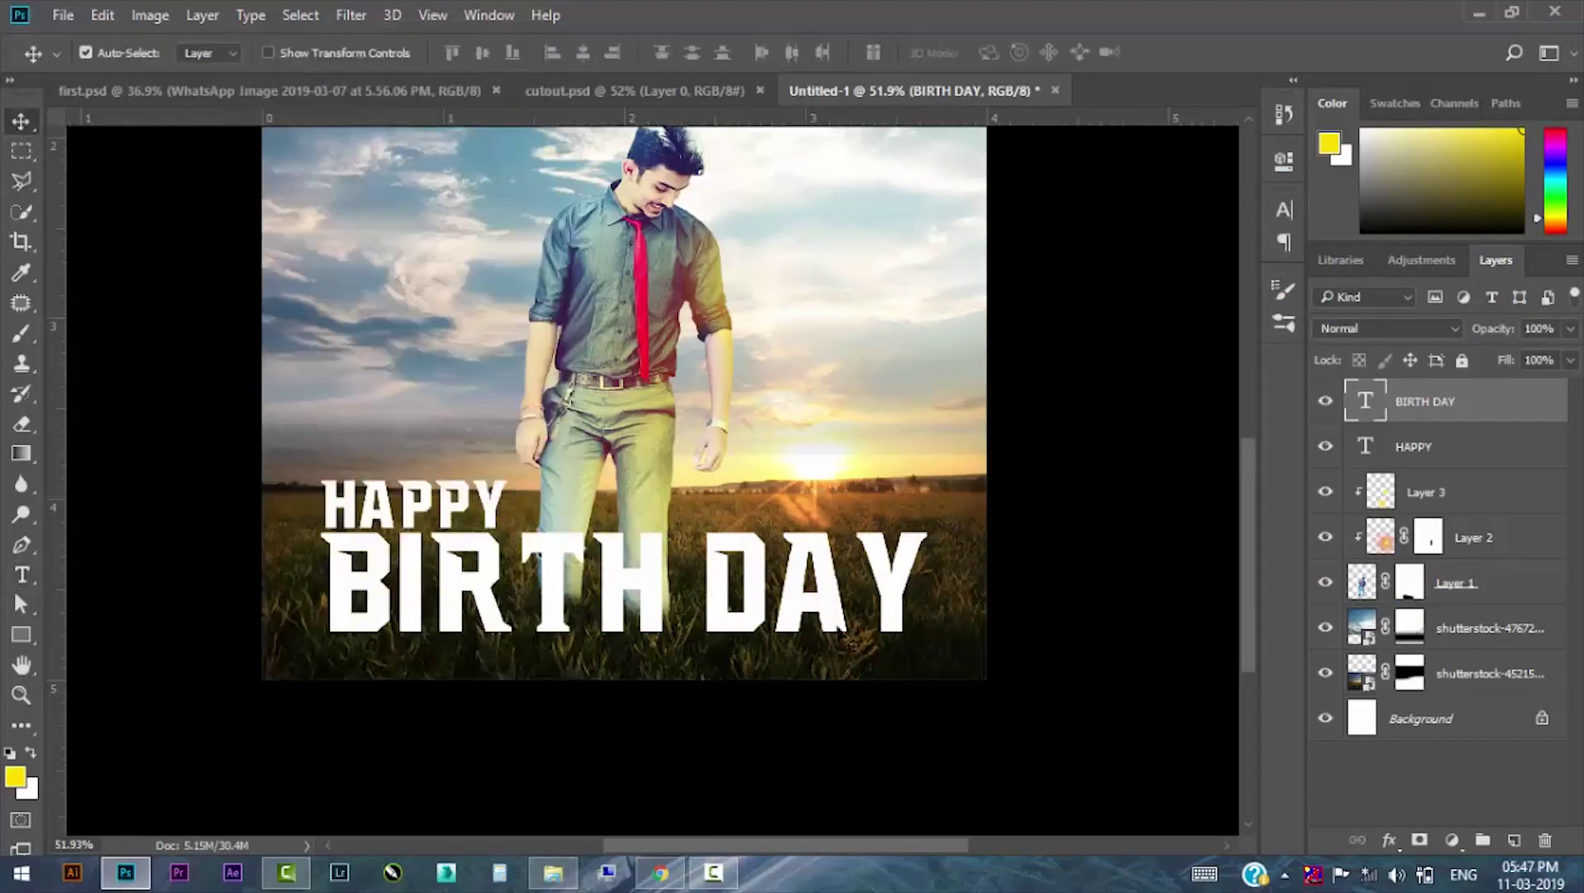
Enlarge HAPPY to about 112% and fit the whole poster in view.
left_click(413, 506)
key("ctrl+t")
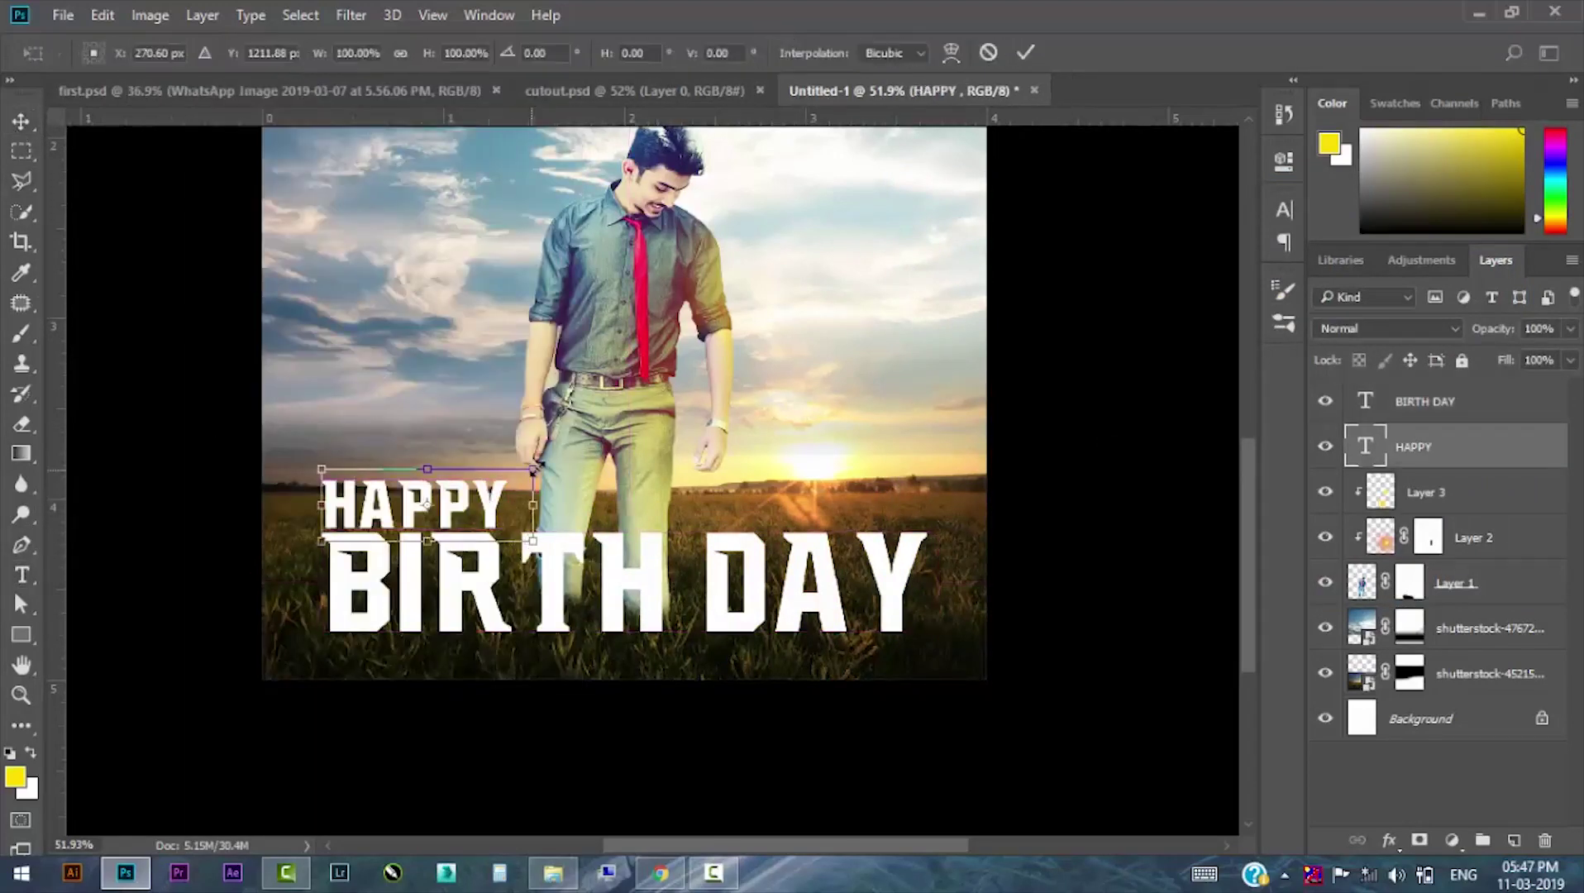
left_click_drag(505, 480, 554, 462)
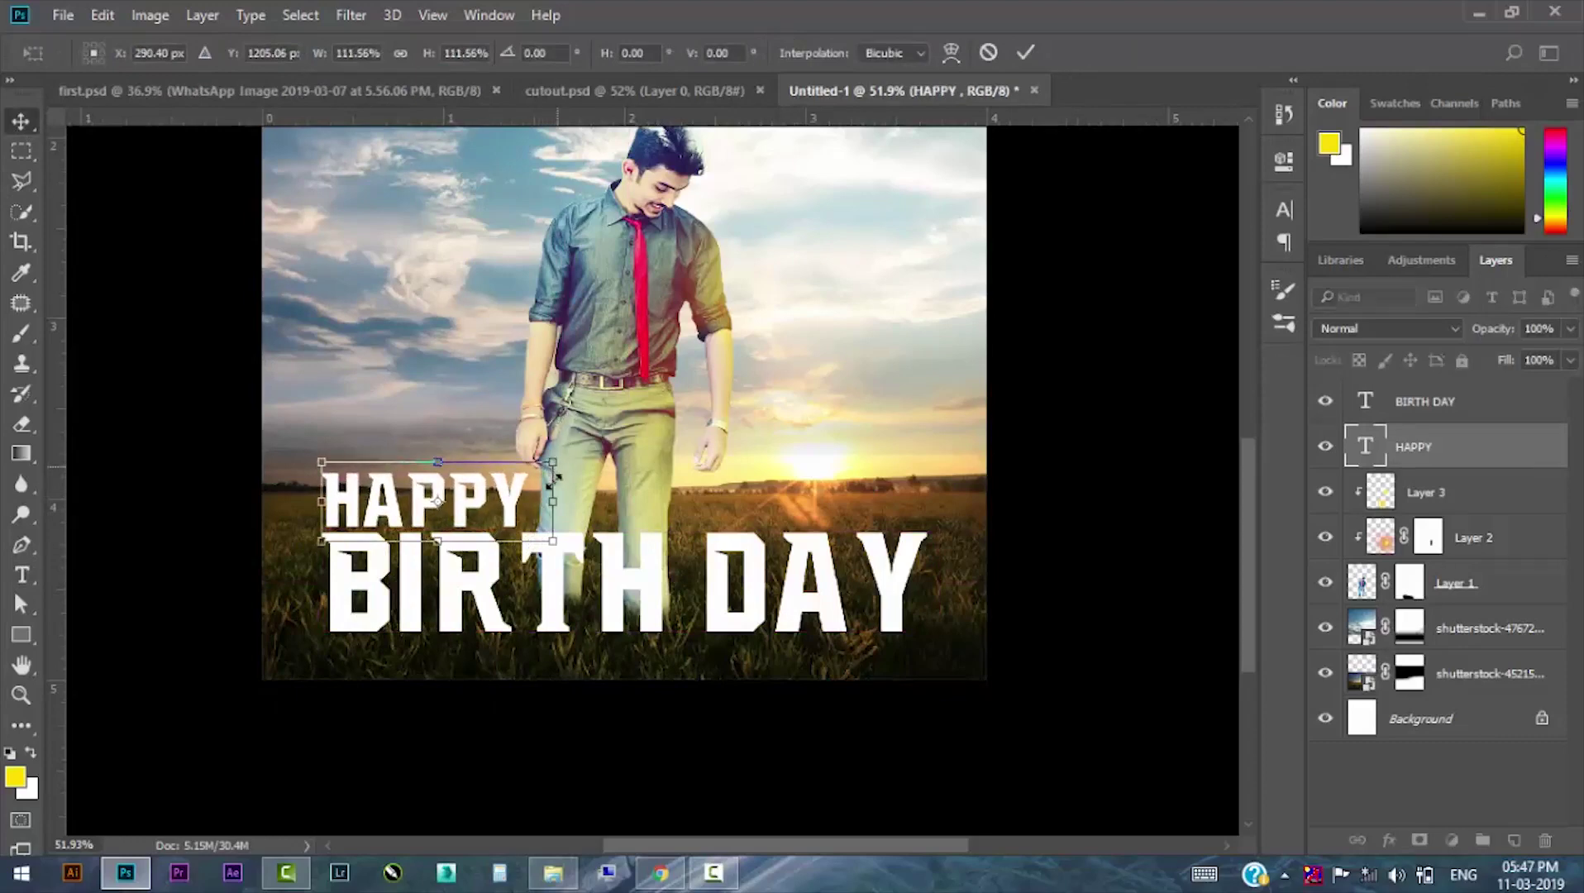
key("Return")
key("ctrl+0")
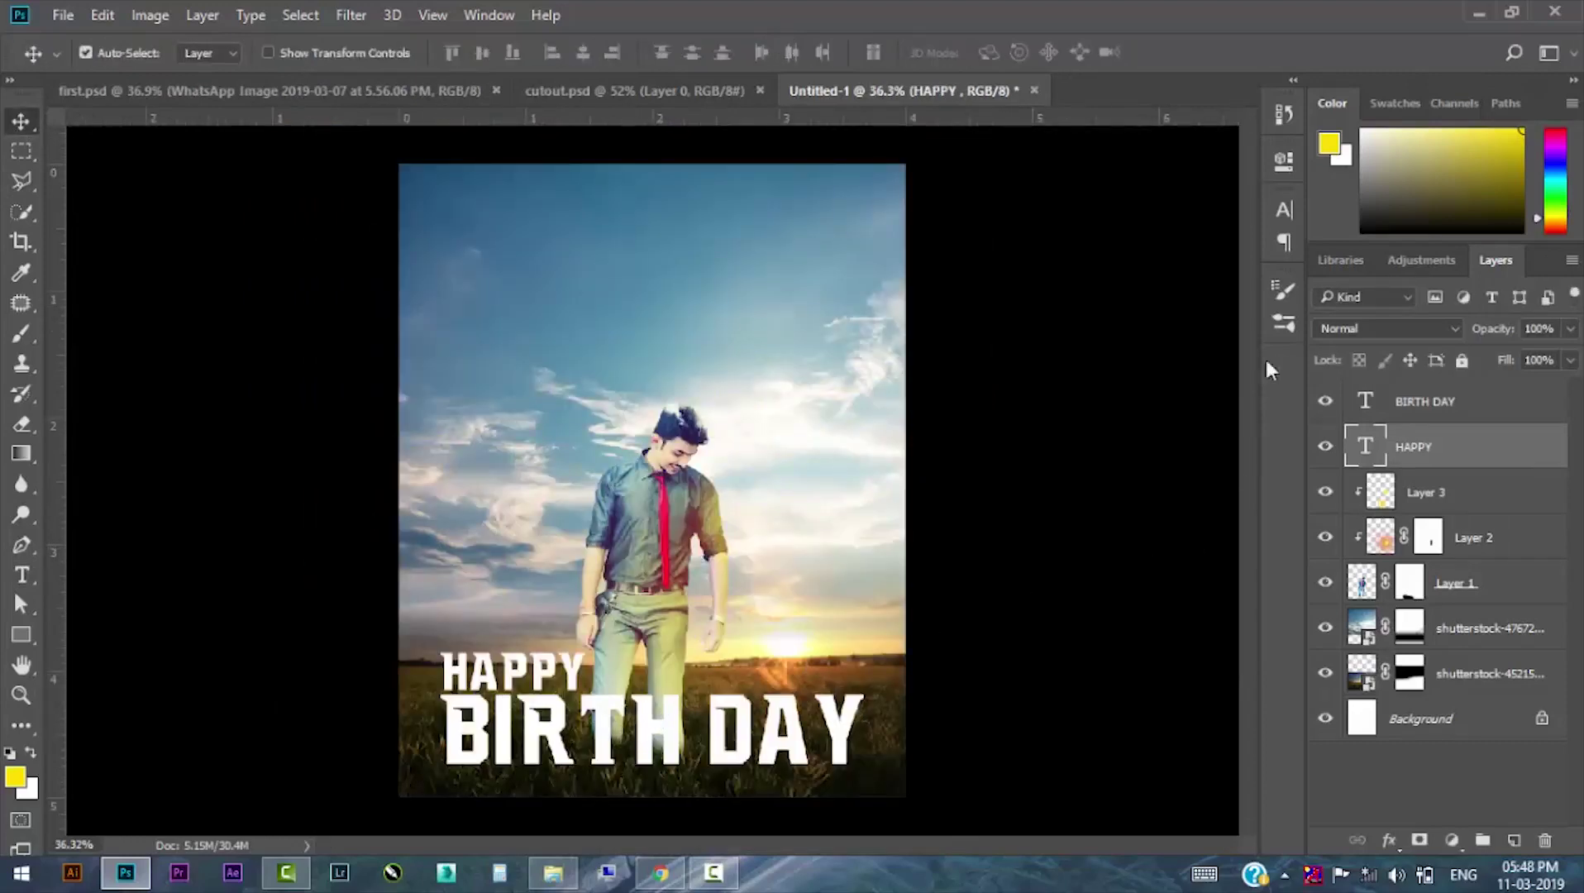
scroll(669, 759, "up", 2)
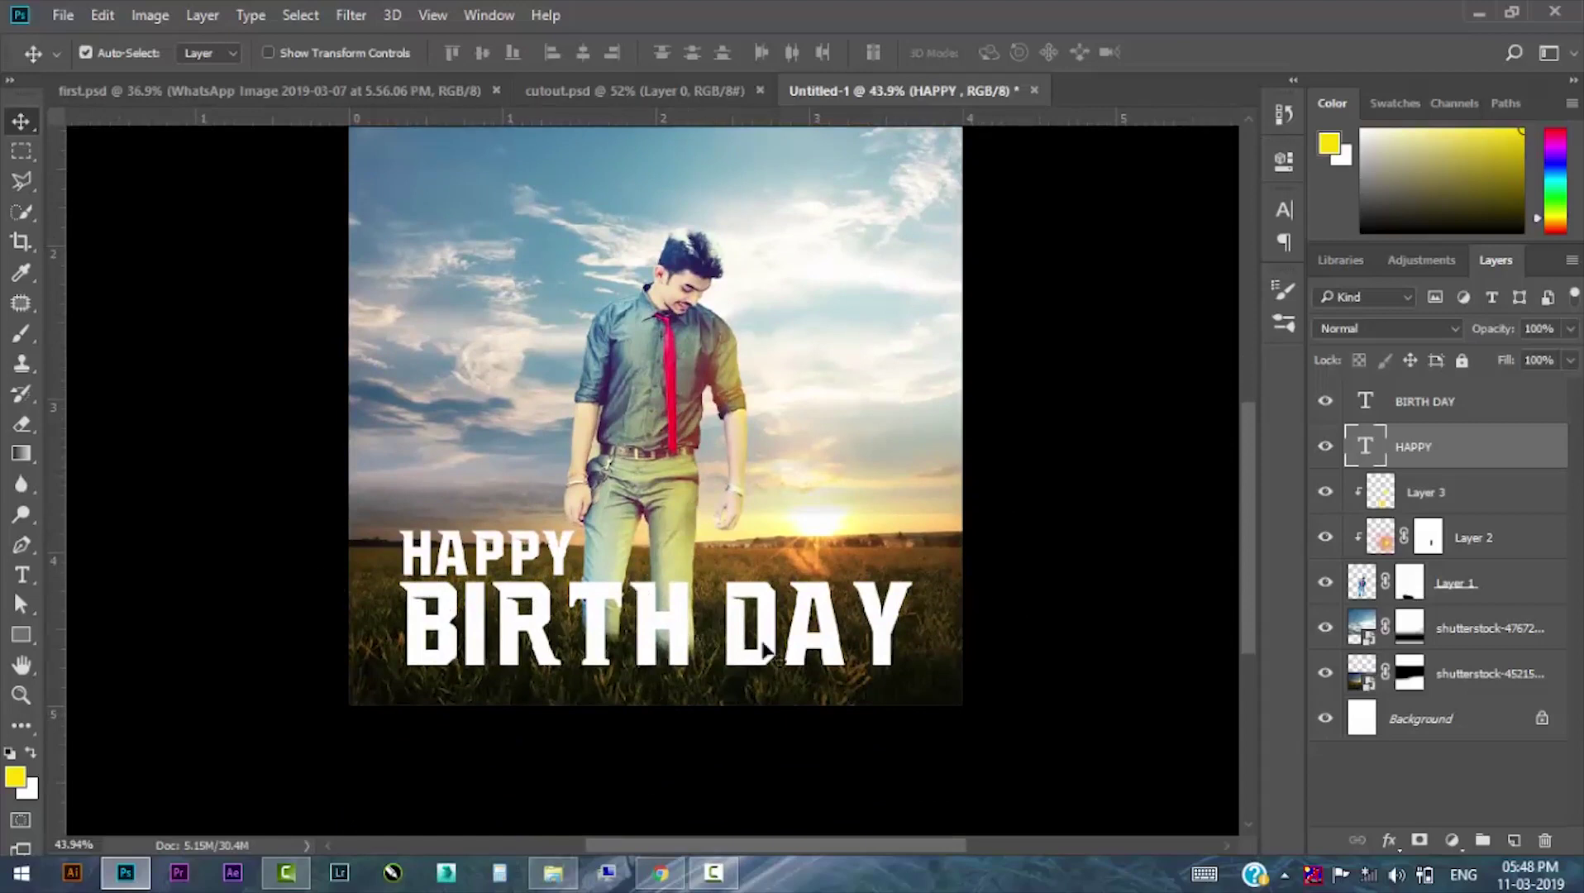
left_click_drag(765, 650, 719, 677)
scroll(698, 688, "up", 2)
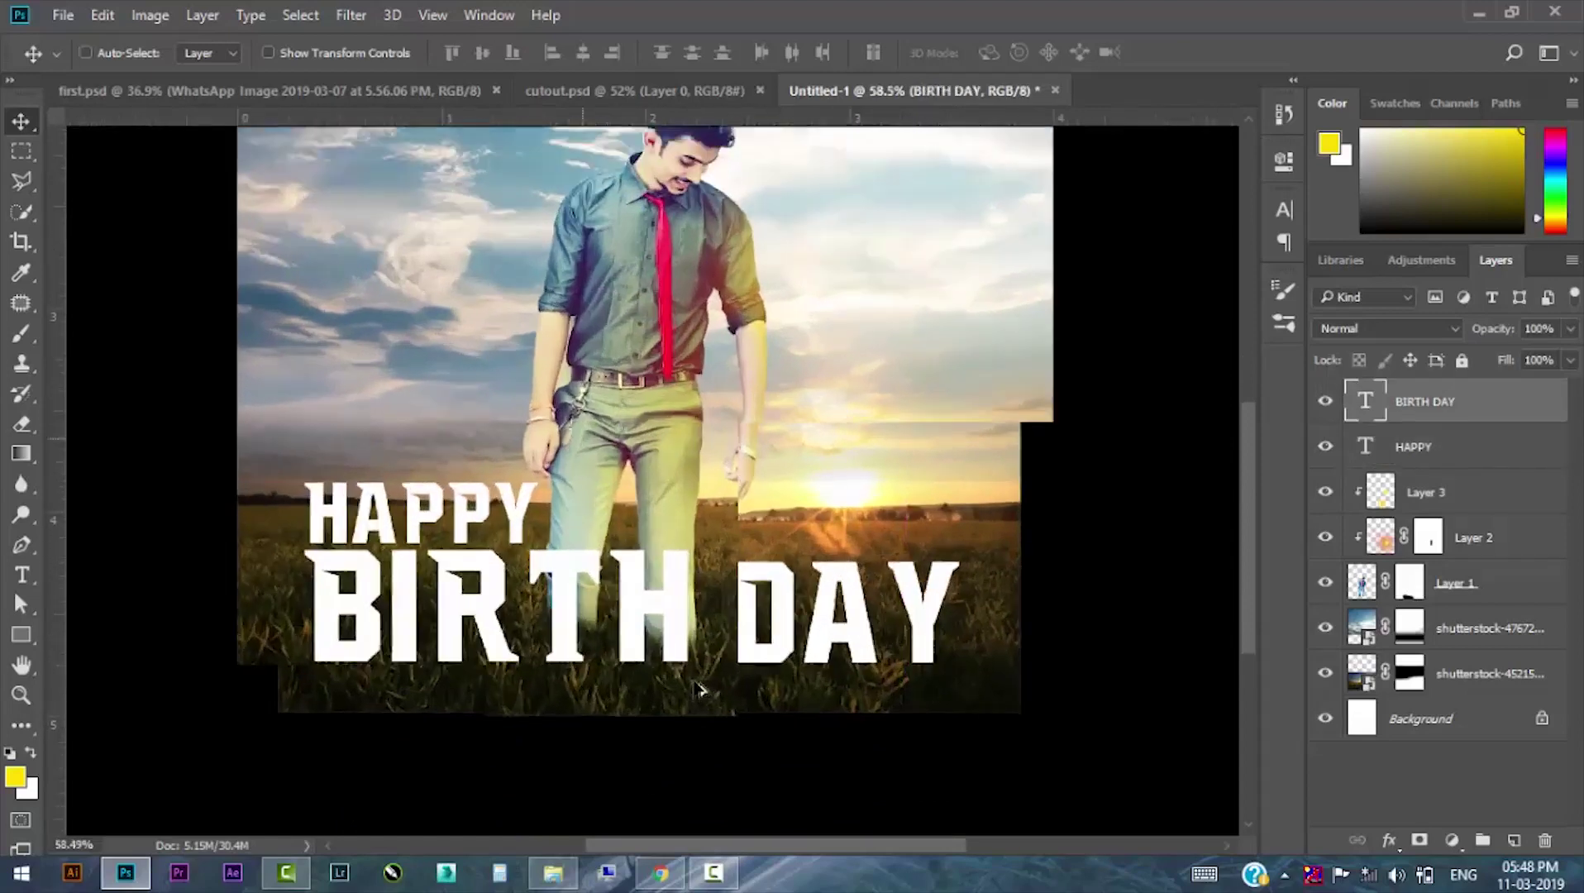
key("ctrl")
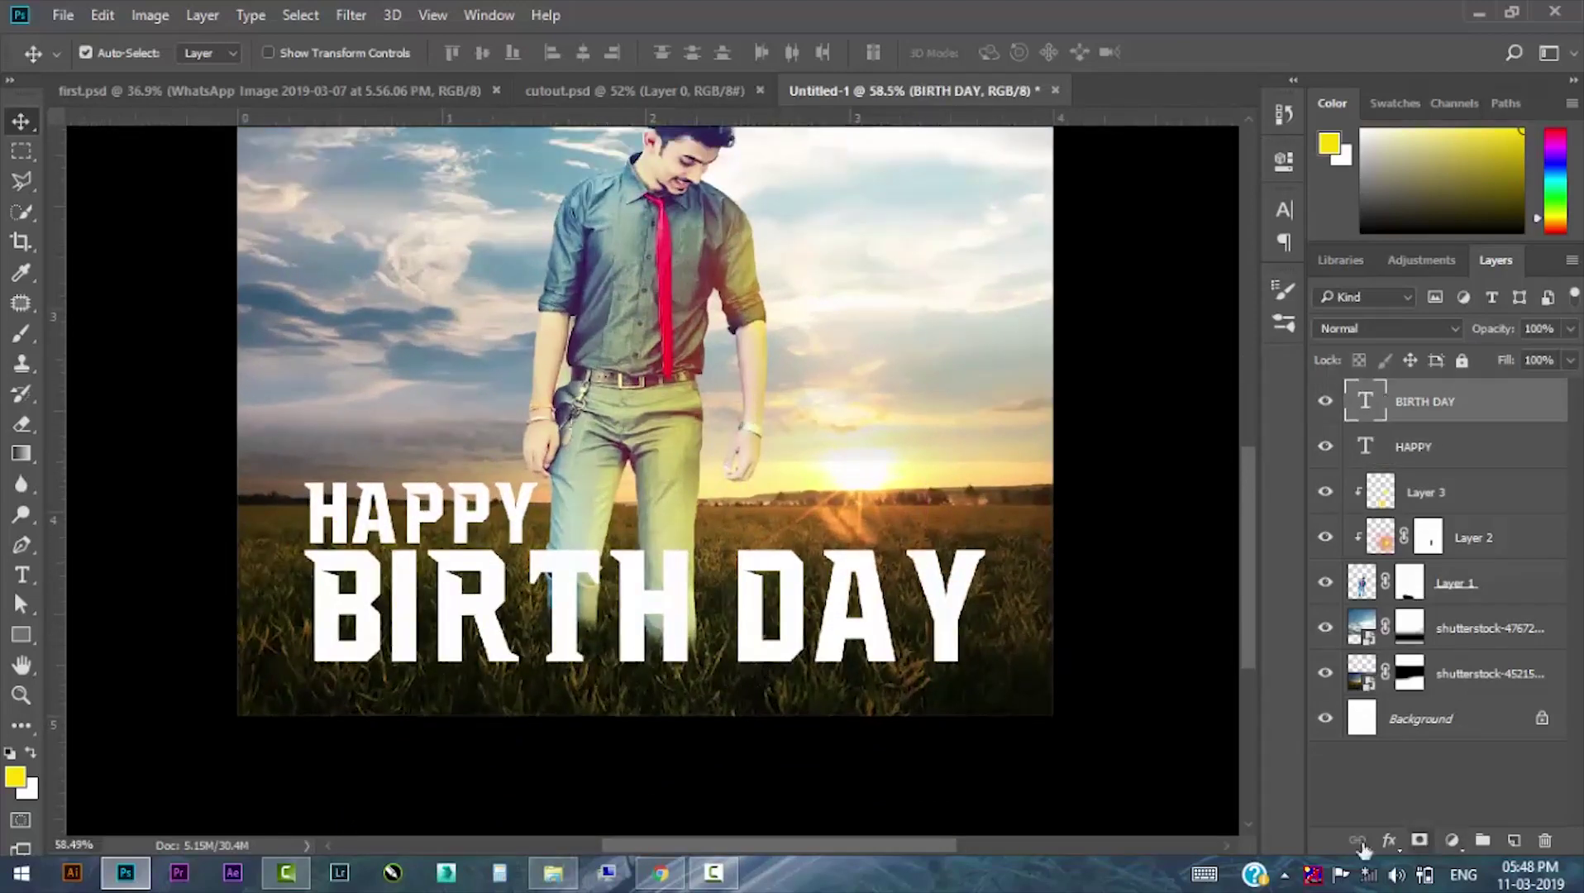
Mask BIRTH DAY and brush black to fade the letters' bottoms into the grass.
left_click(1419, 839)
key("b")
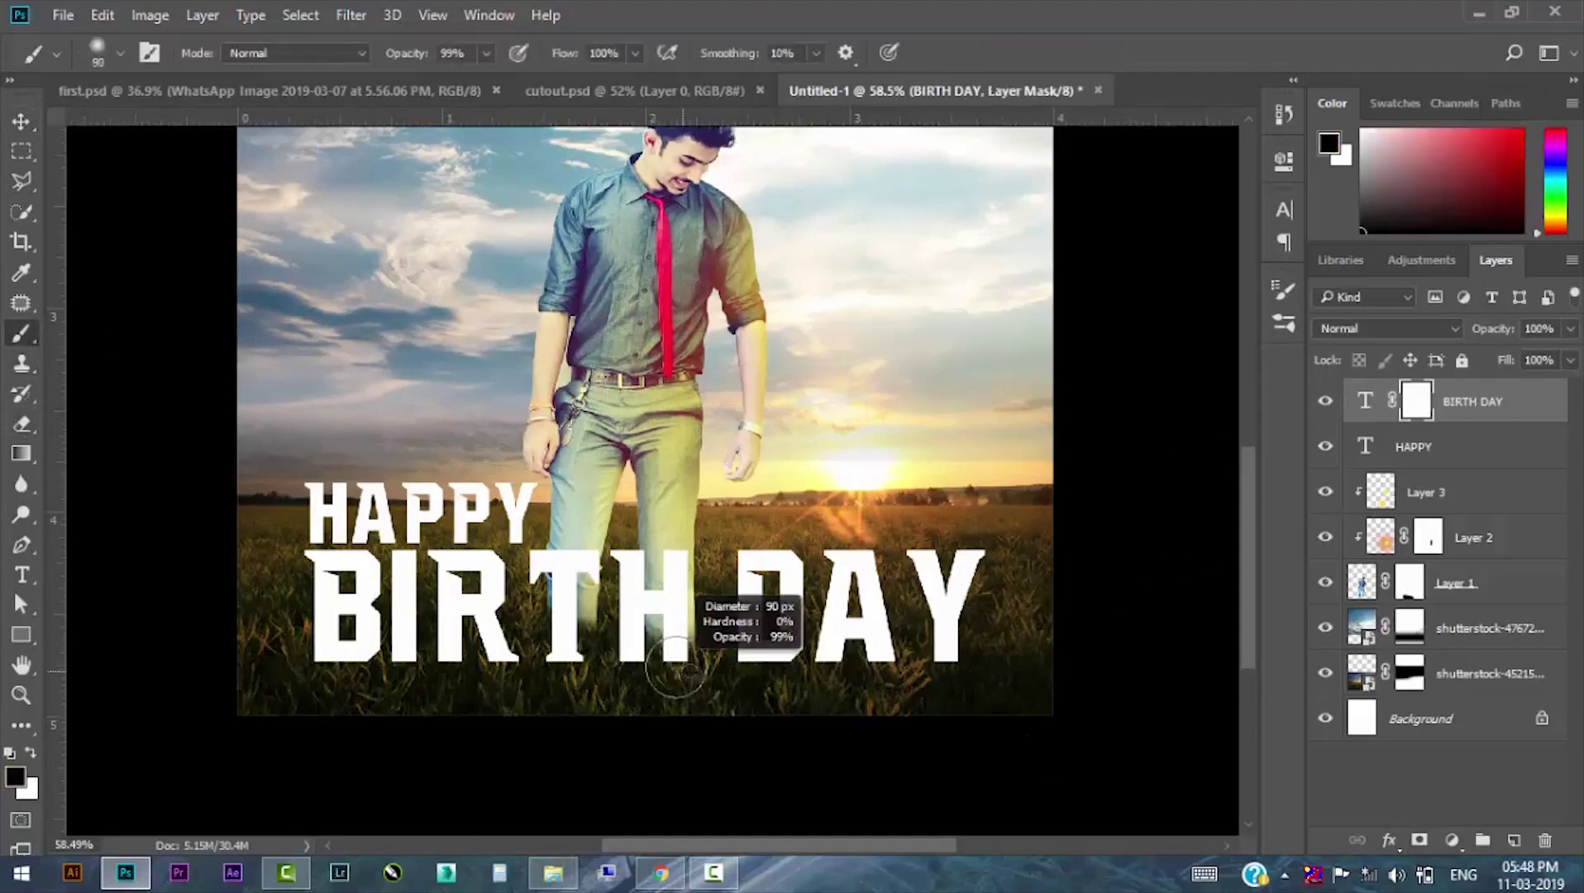
mouse_move(963, 661)
left_mouse_down()
mouse_move(273, 658)
mouse_move(637, 693)
left_mouse_up()
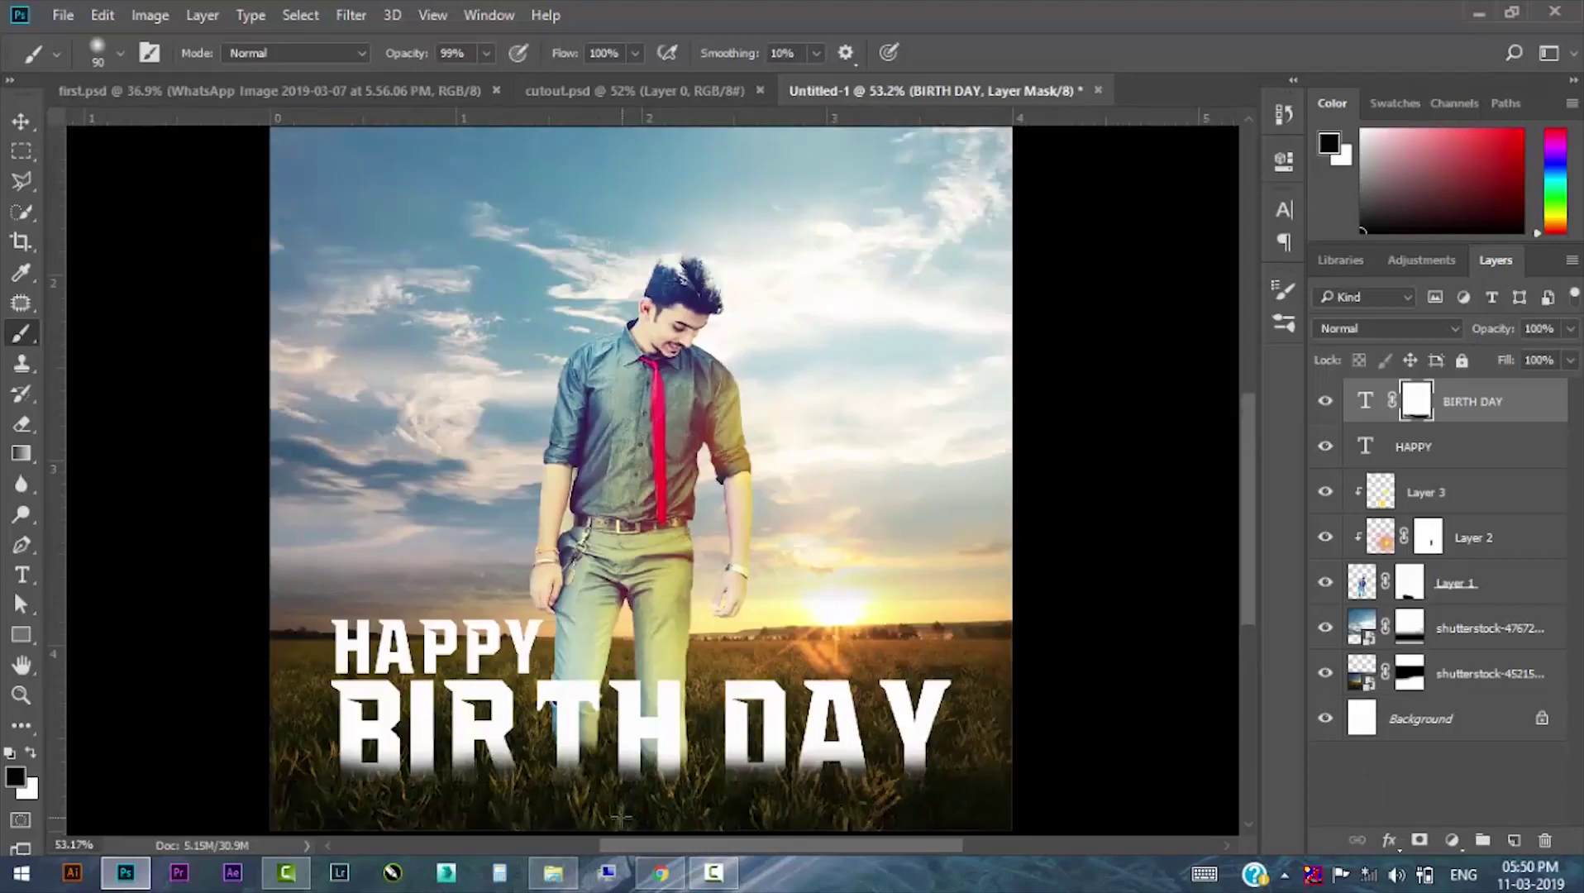
Shrink the HAPPY text to about 90%.
left_click(20, 121)
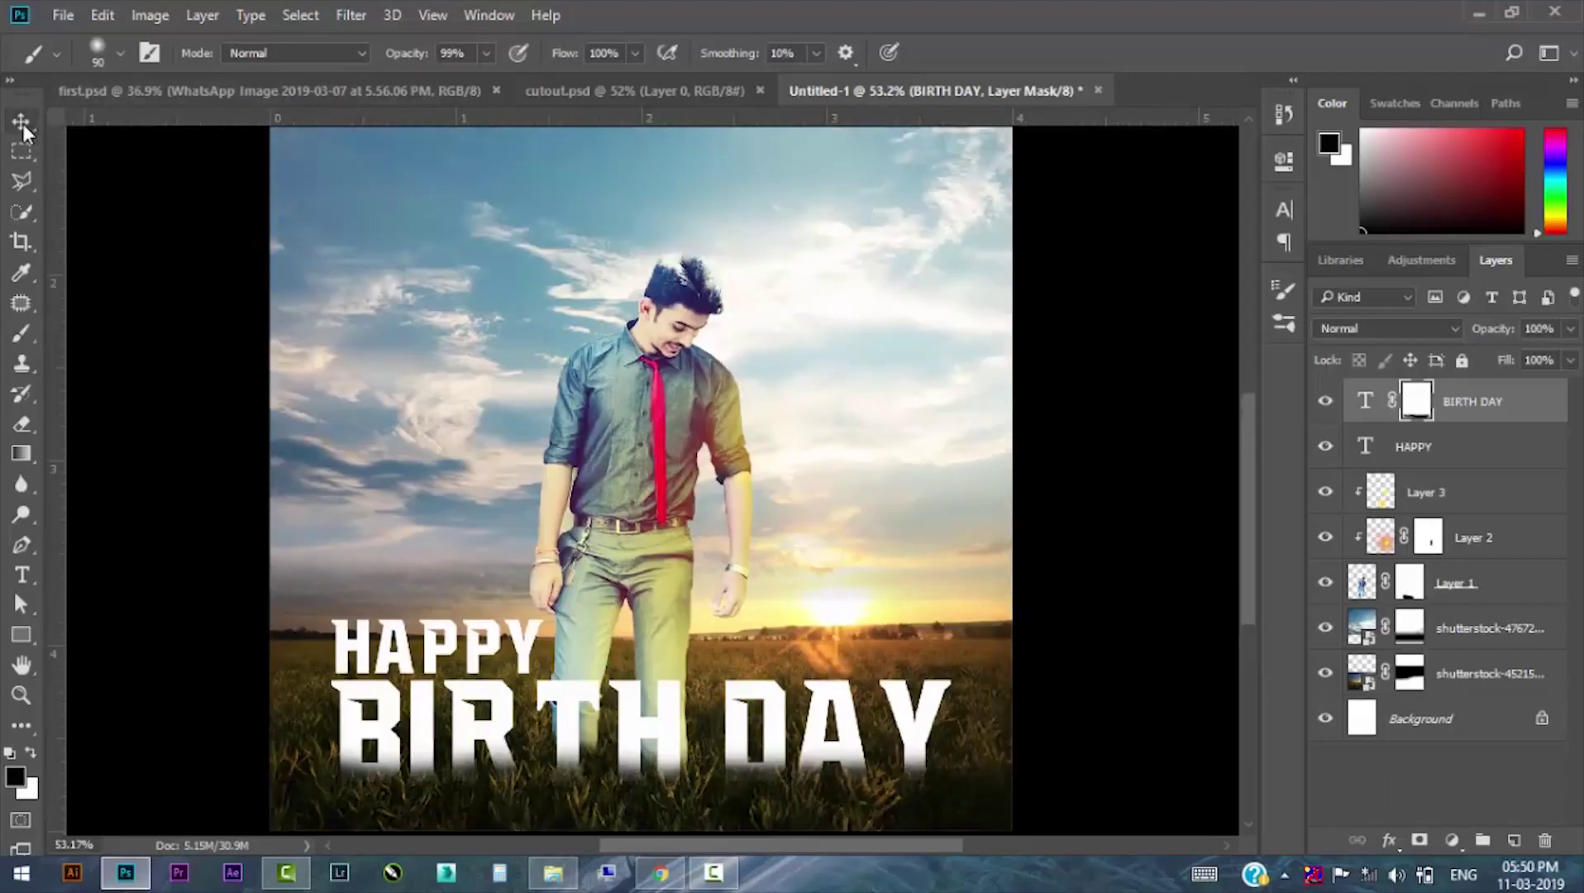
left_click(496, 653)
key("ctrl+t")
left_click_drag(541, 620, 521, 626)
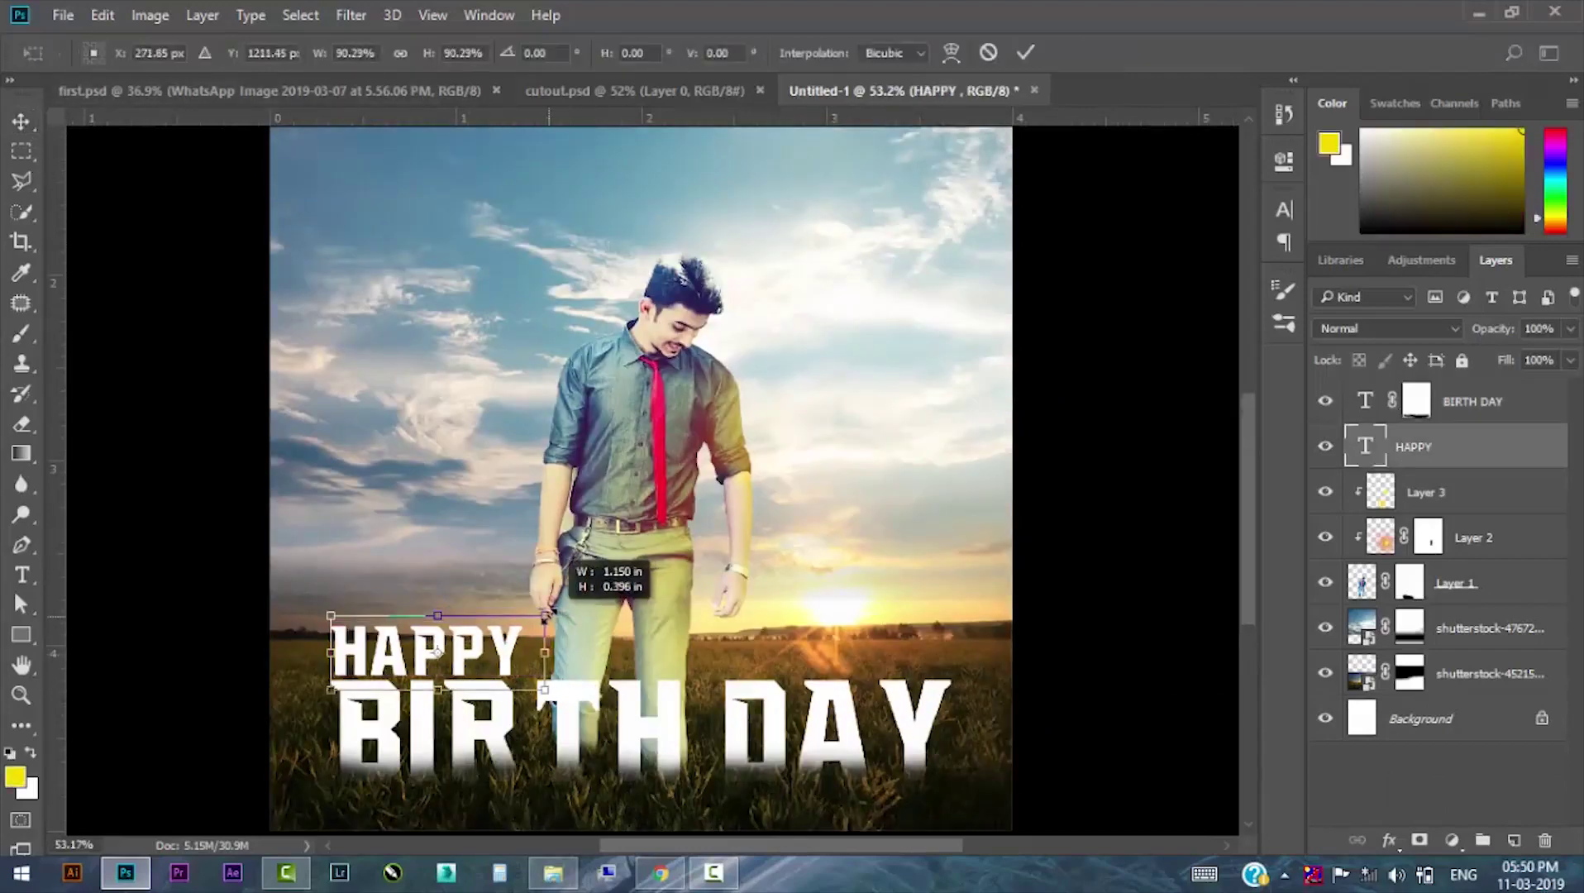
key("Return")
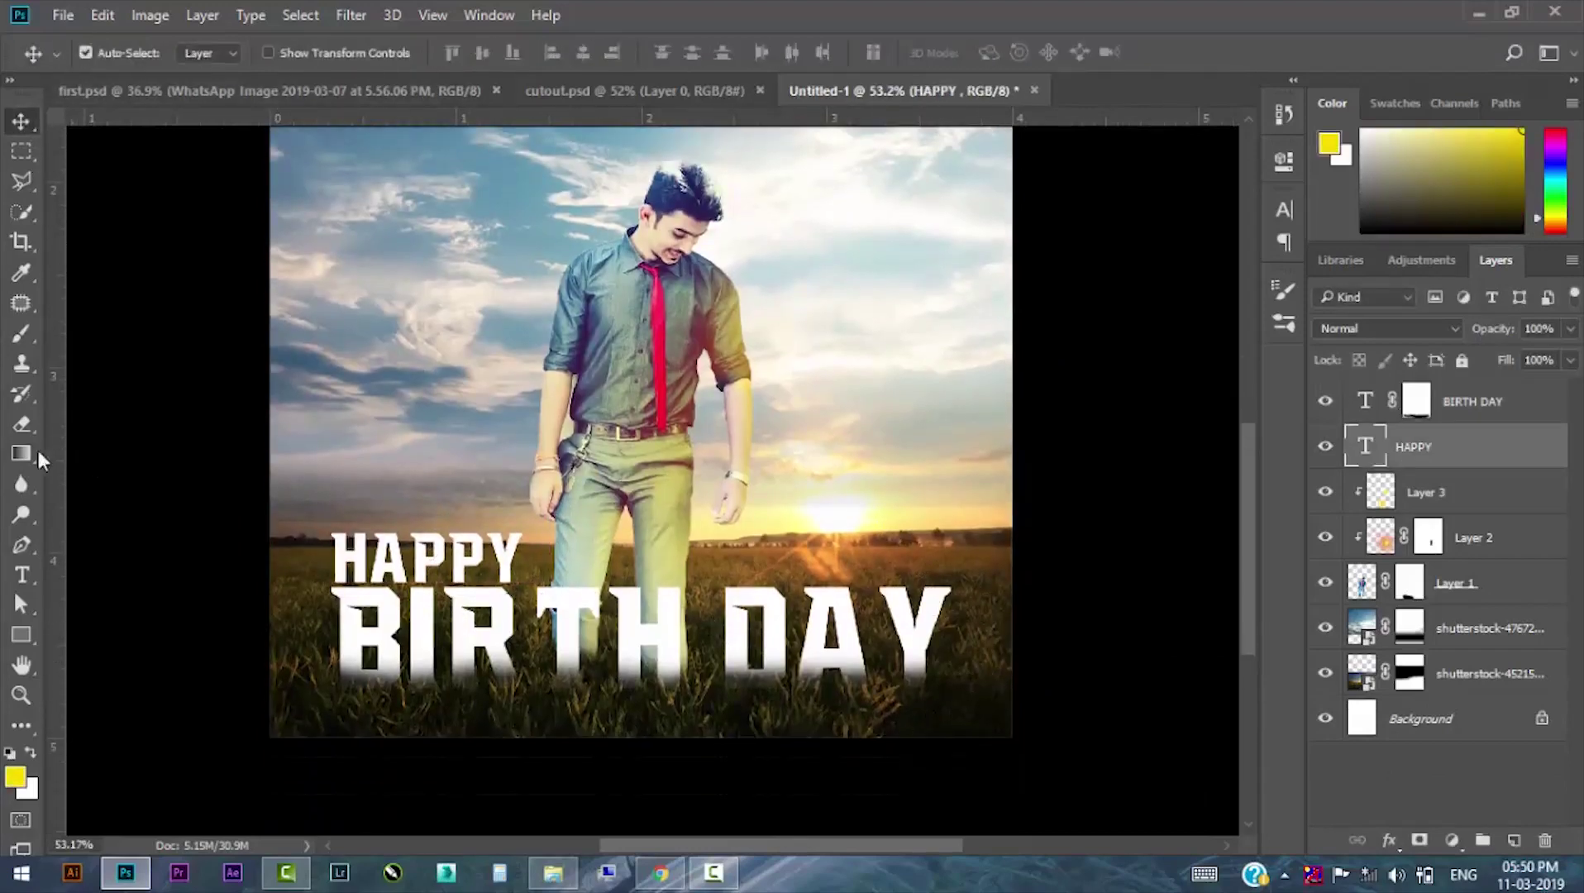
Copy HAPPY above DAY, retype it as the name tag, and shrink it to about 67%.
left_click_drag(435, 573, 859, 573)
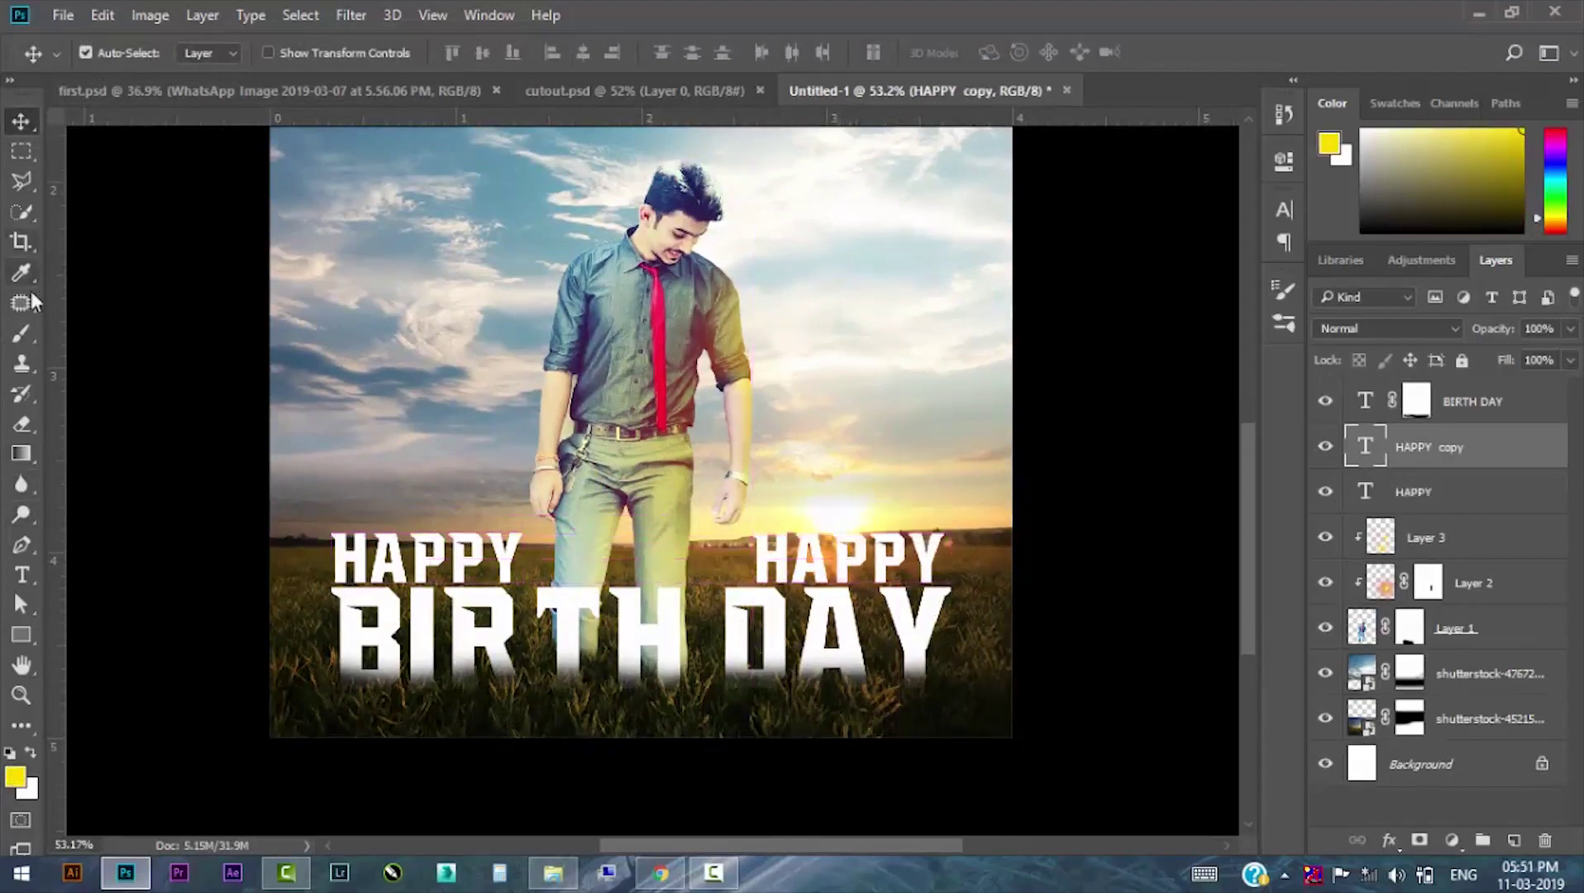
left_click(22, 574)
double_click(801, 559)
type("H")
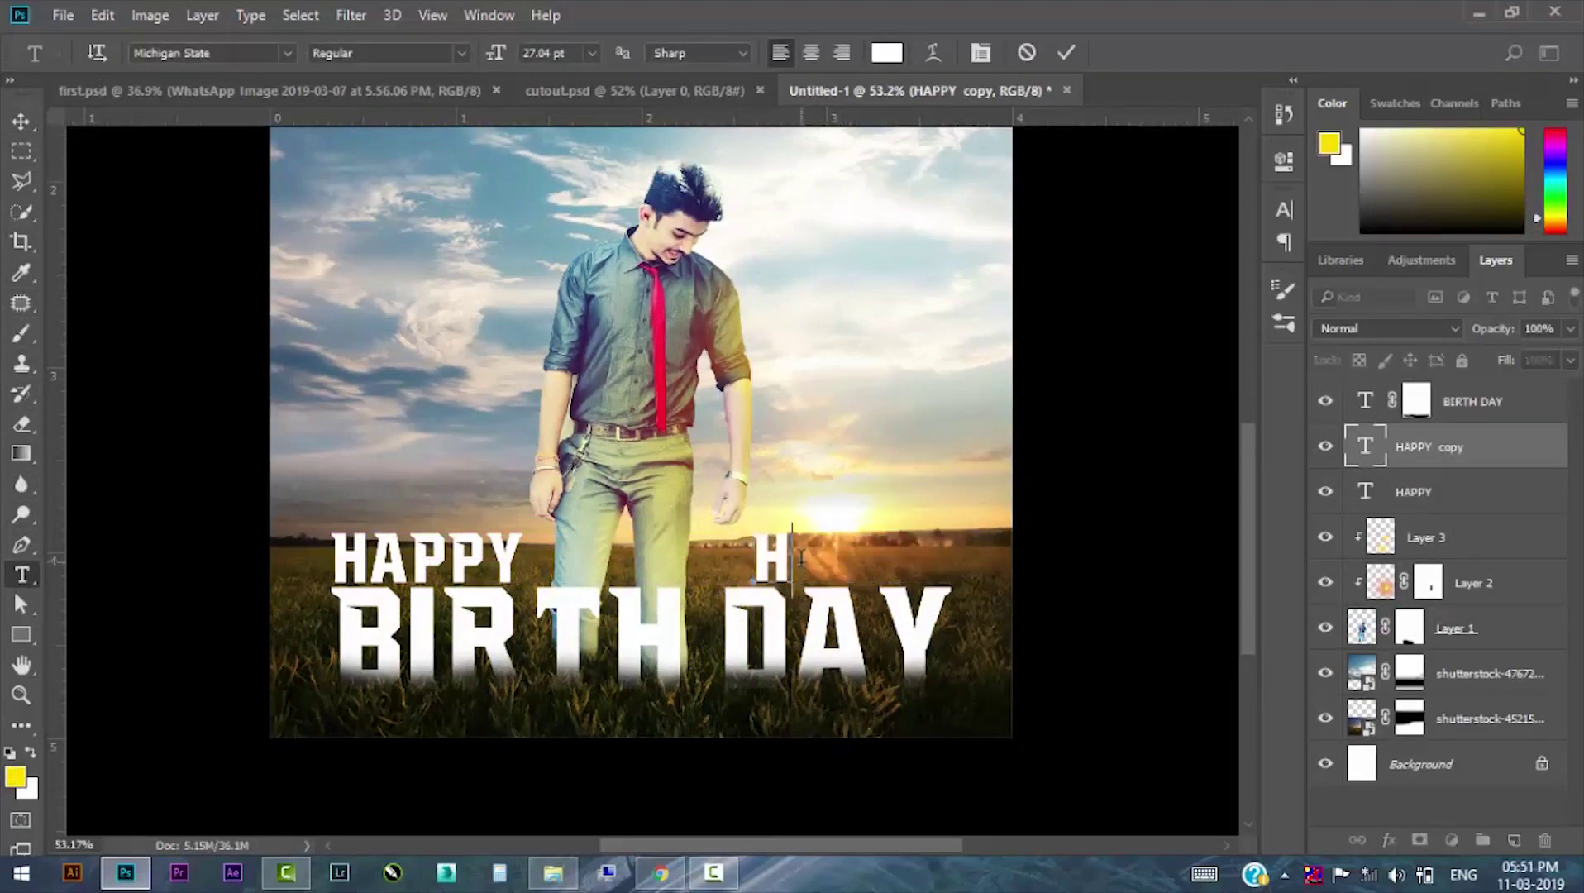
key("BackSpace")
type("GAURAV")
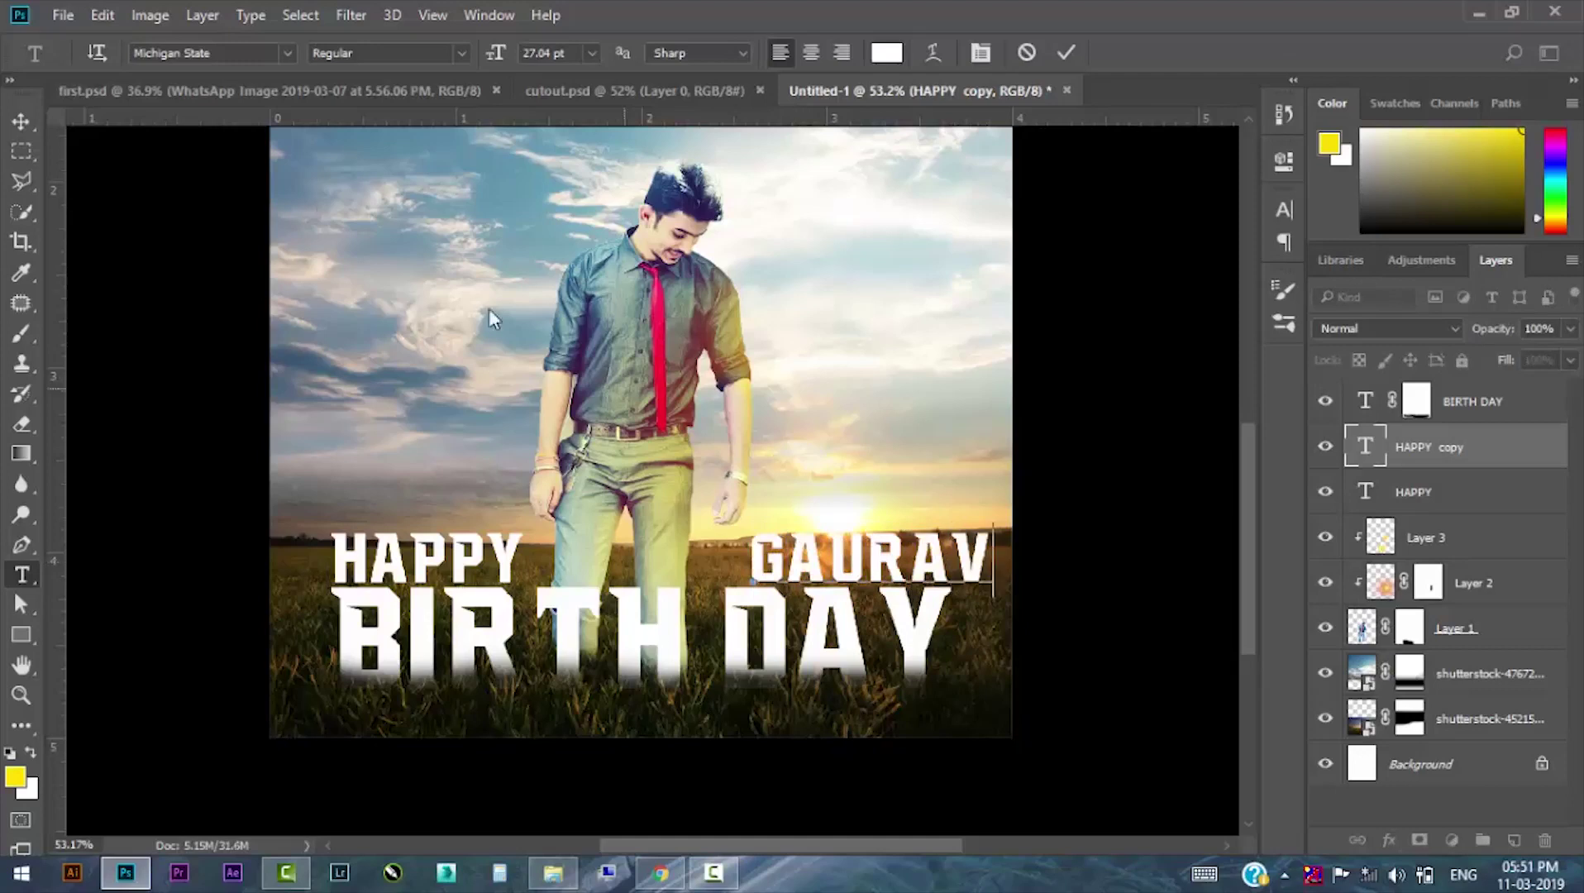
key("ctrl+Return")
key("ctrl+t")
mouse_move(992, 529)
left_mouse_down()
mouse_move(903, 522)
mouse_move(950, 517)
left_mouse_up()
key("Return")
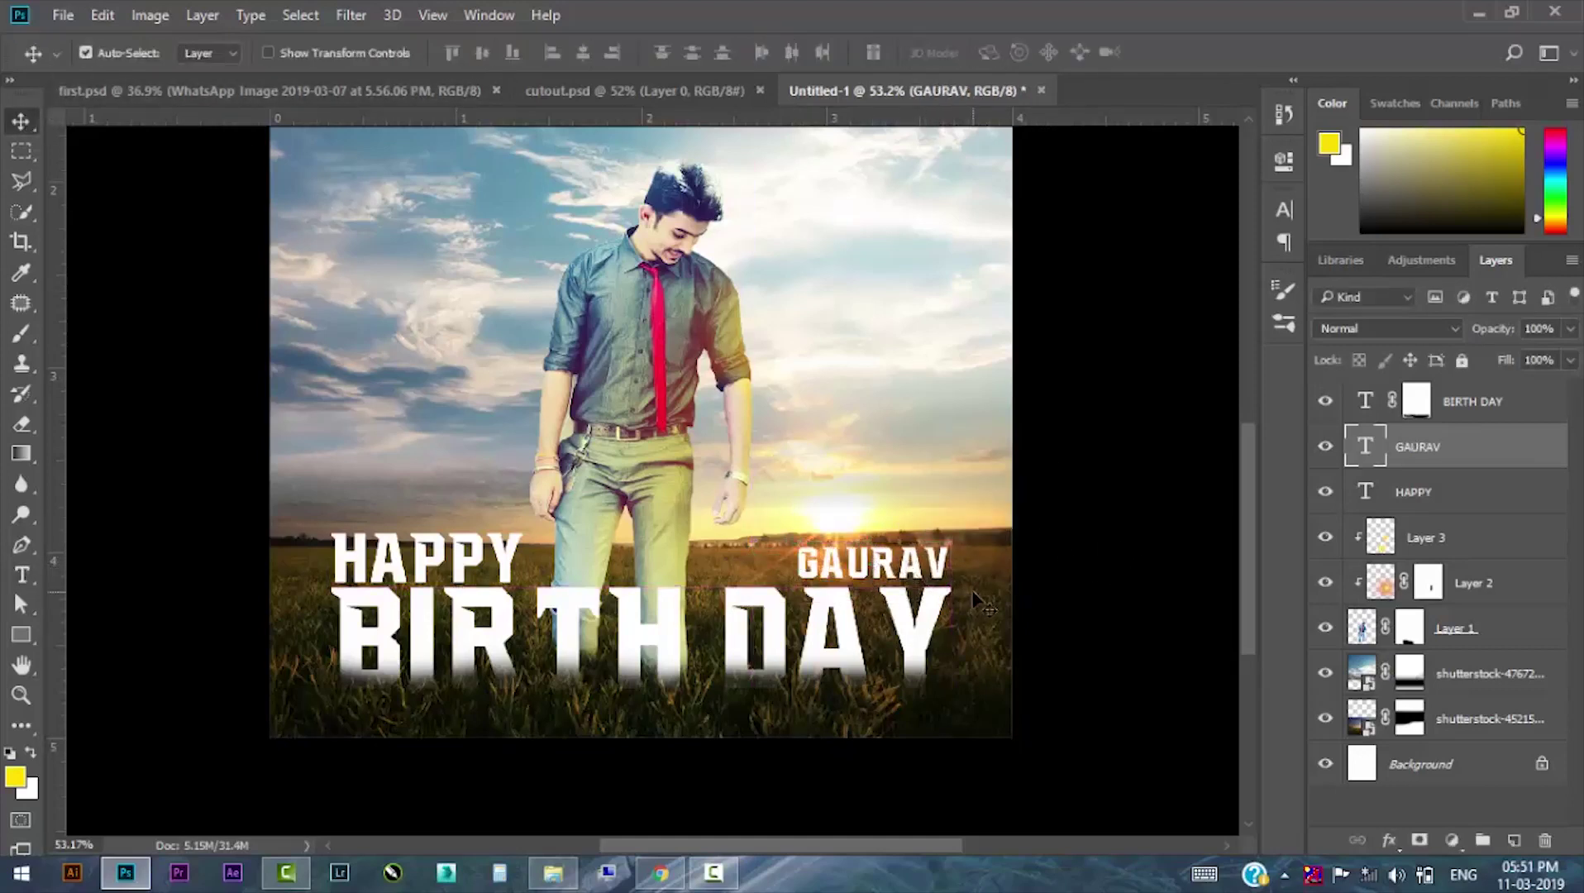
Sample the tie's red and copy its hex code for the name tag's text colour.
left_click(21, 272)
left_click(661, 333)
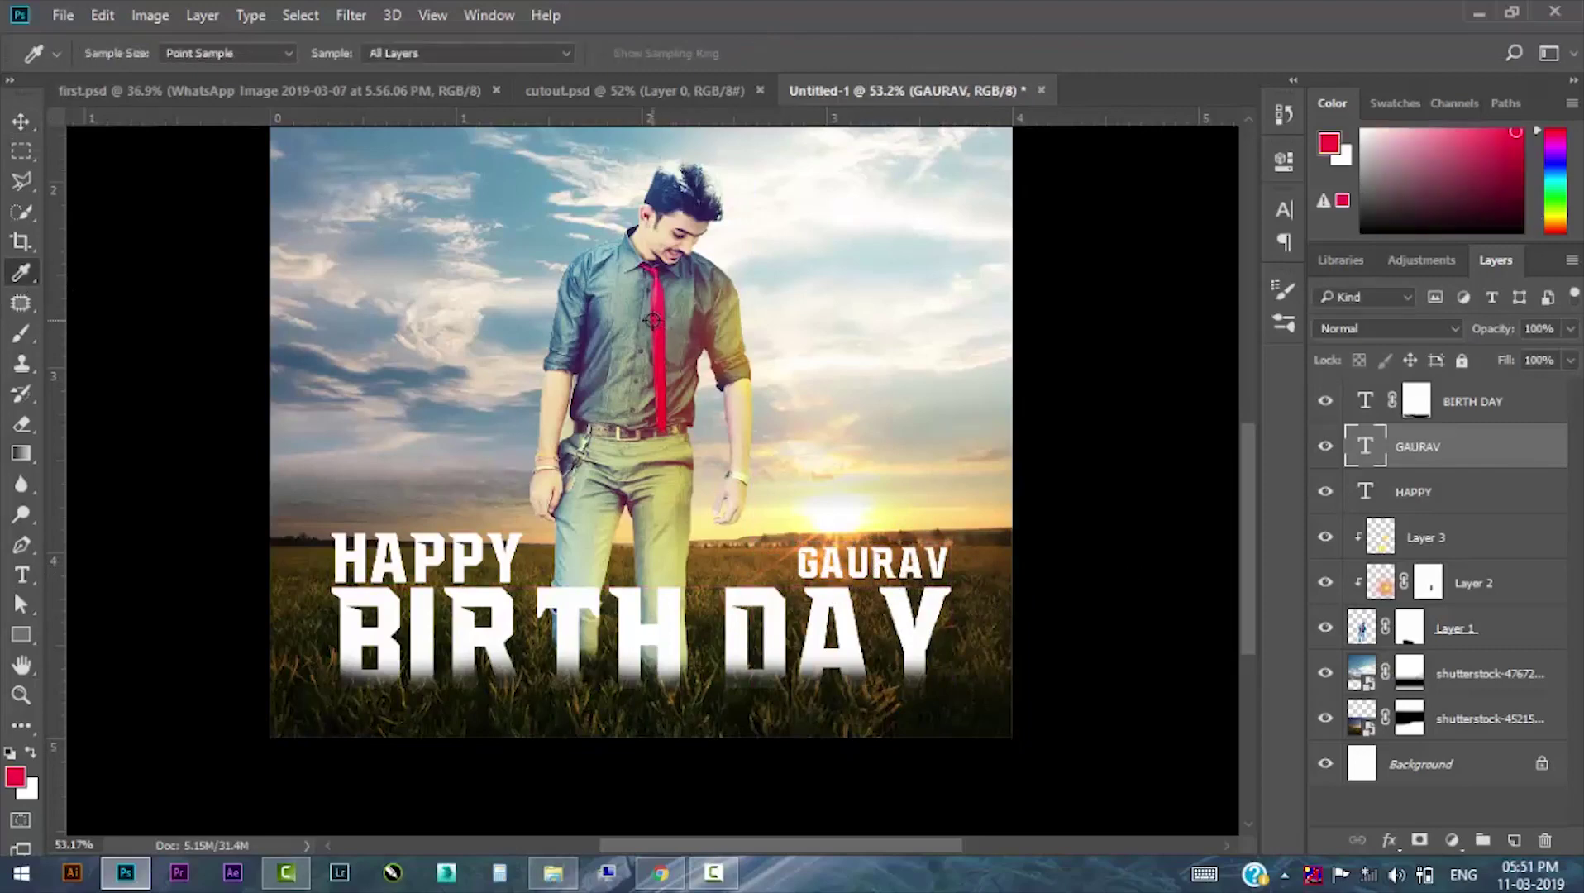
left_click(15, 776)
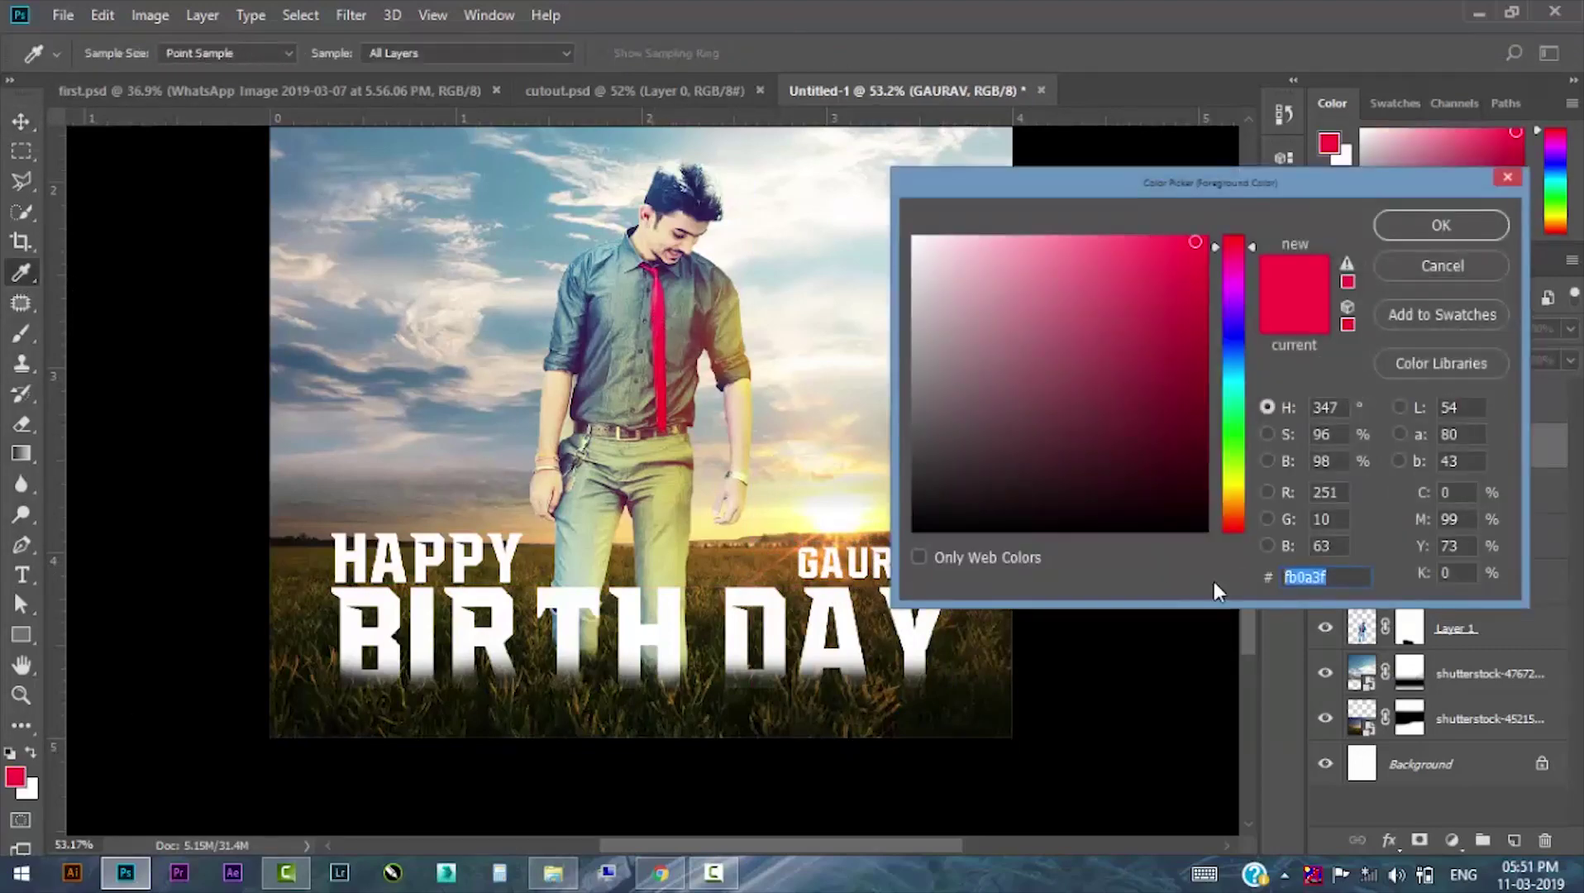
right_click(1307, 576)
left_click(1067, 322)
left_click(1440, 225)
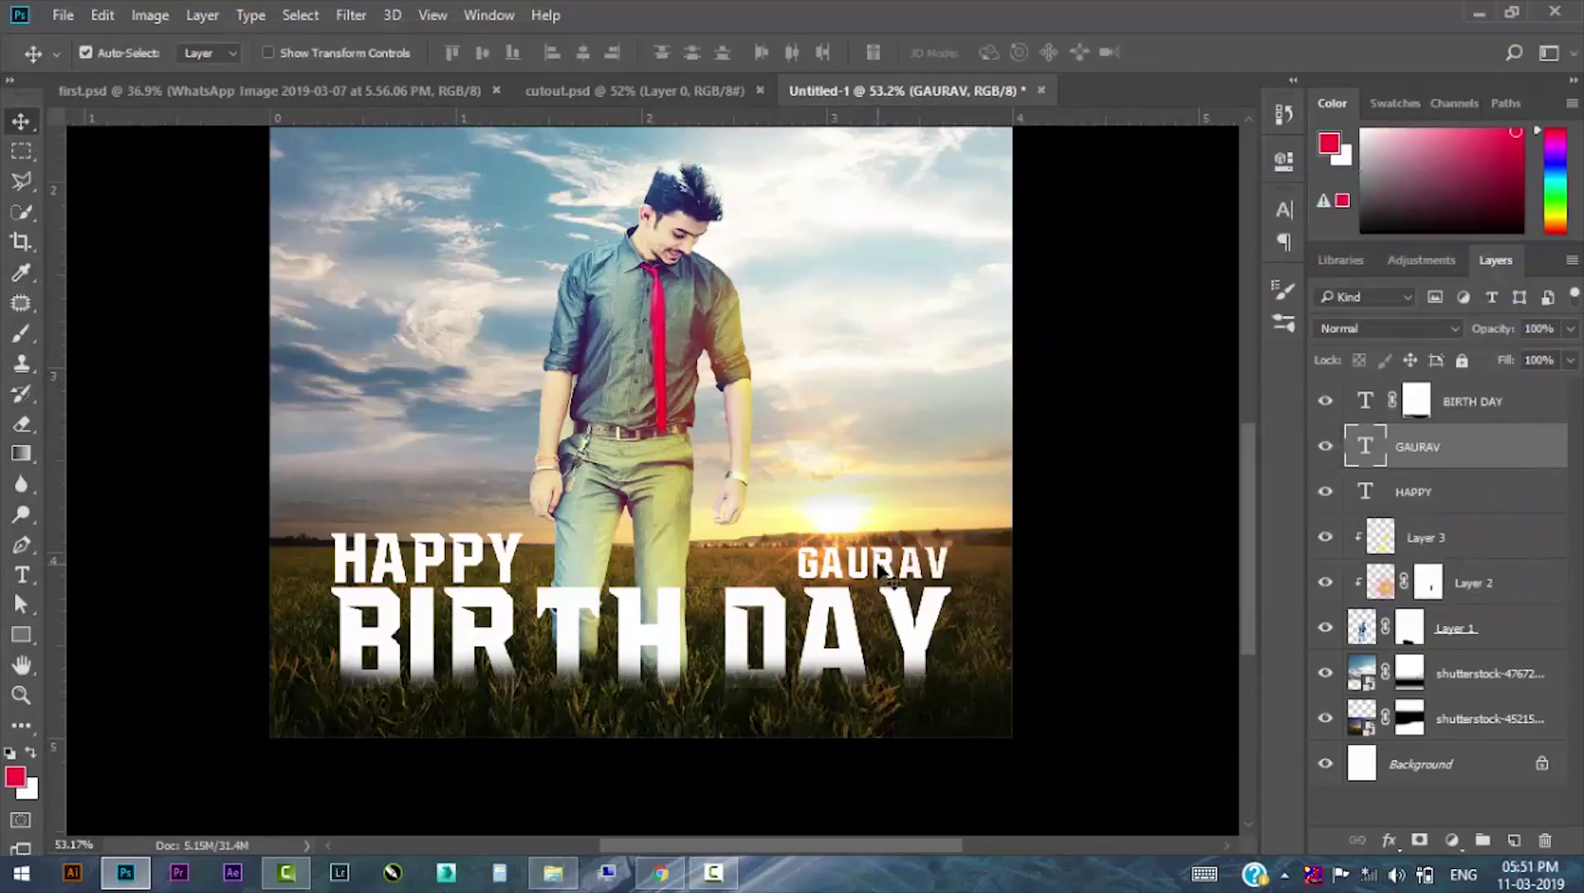
left_click(22, 575)
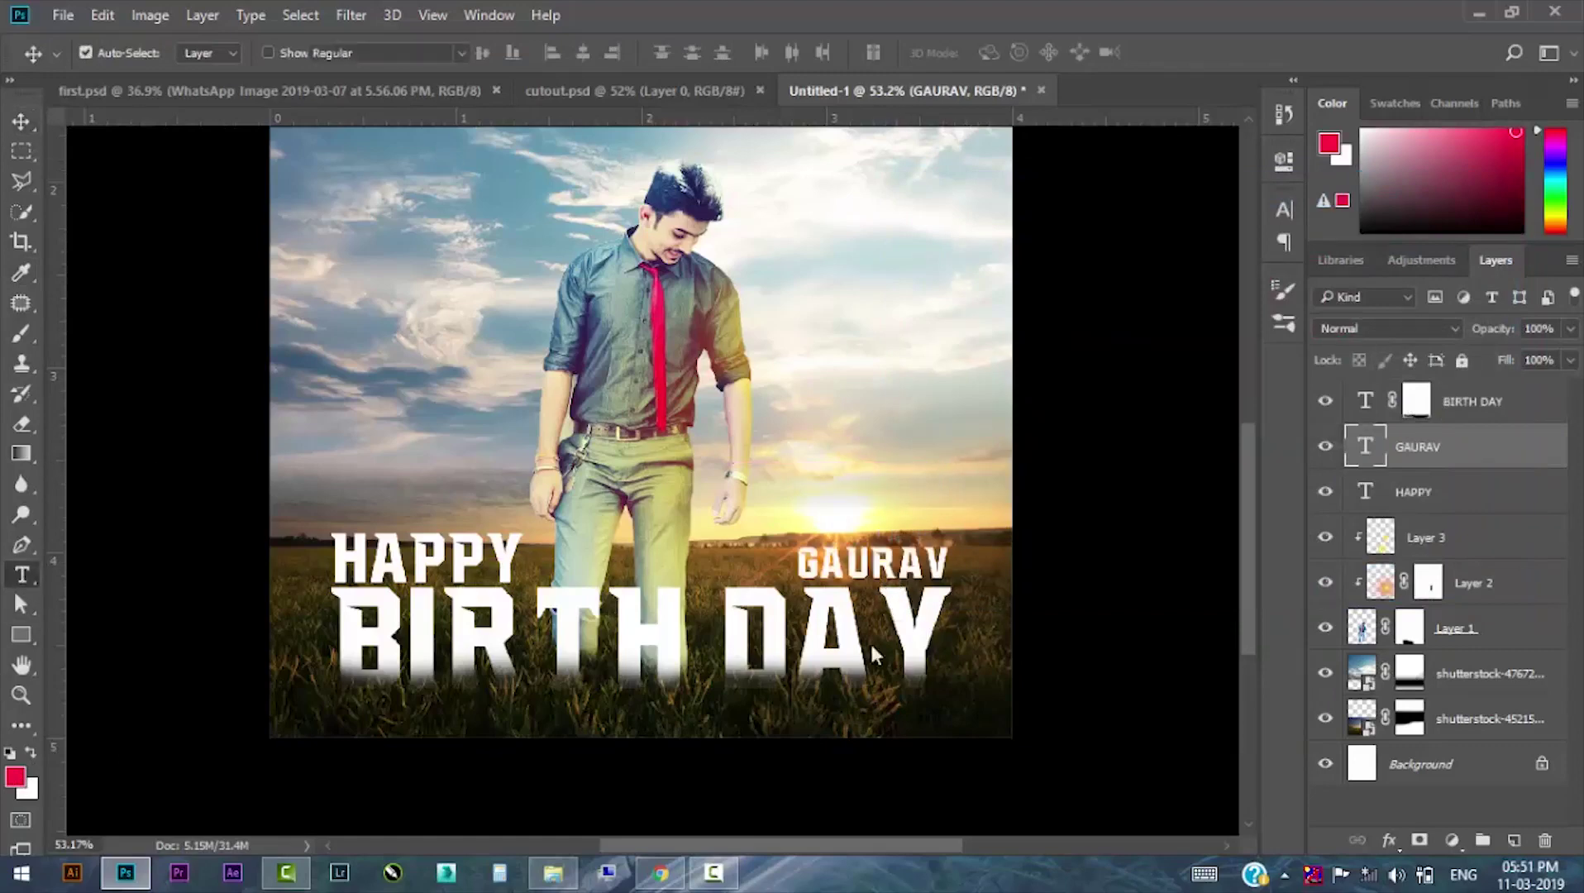
left_click(834, 53)
Colour the GAURAV text red and shrink it slightly.
left_click(1441, 225)
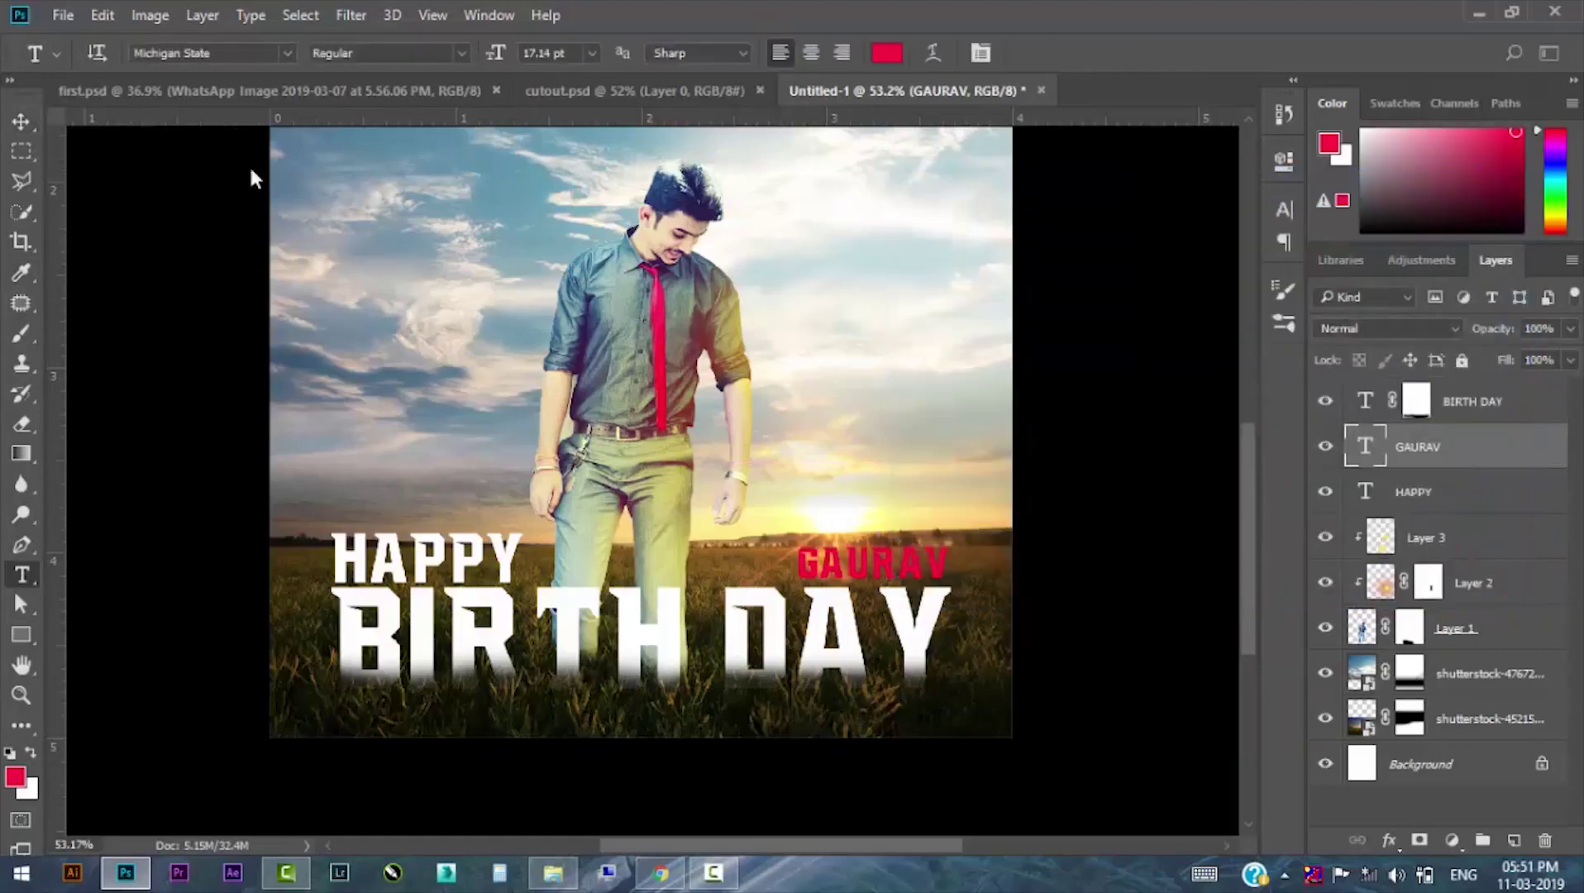
key("v")
scroll(948, 616, "up", 2)
key("ctrl+t")
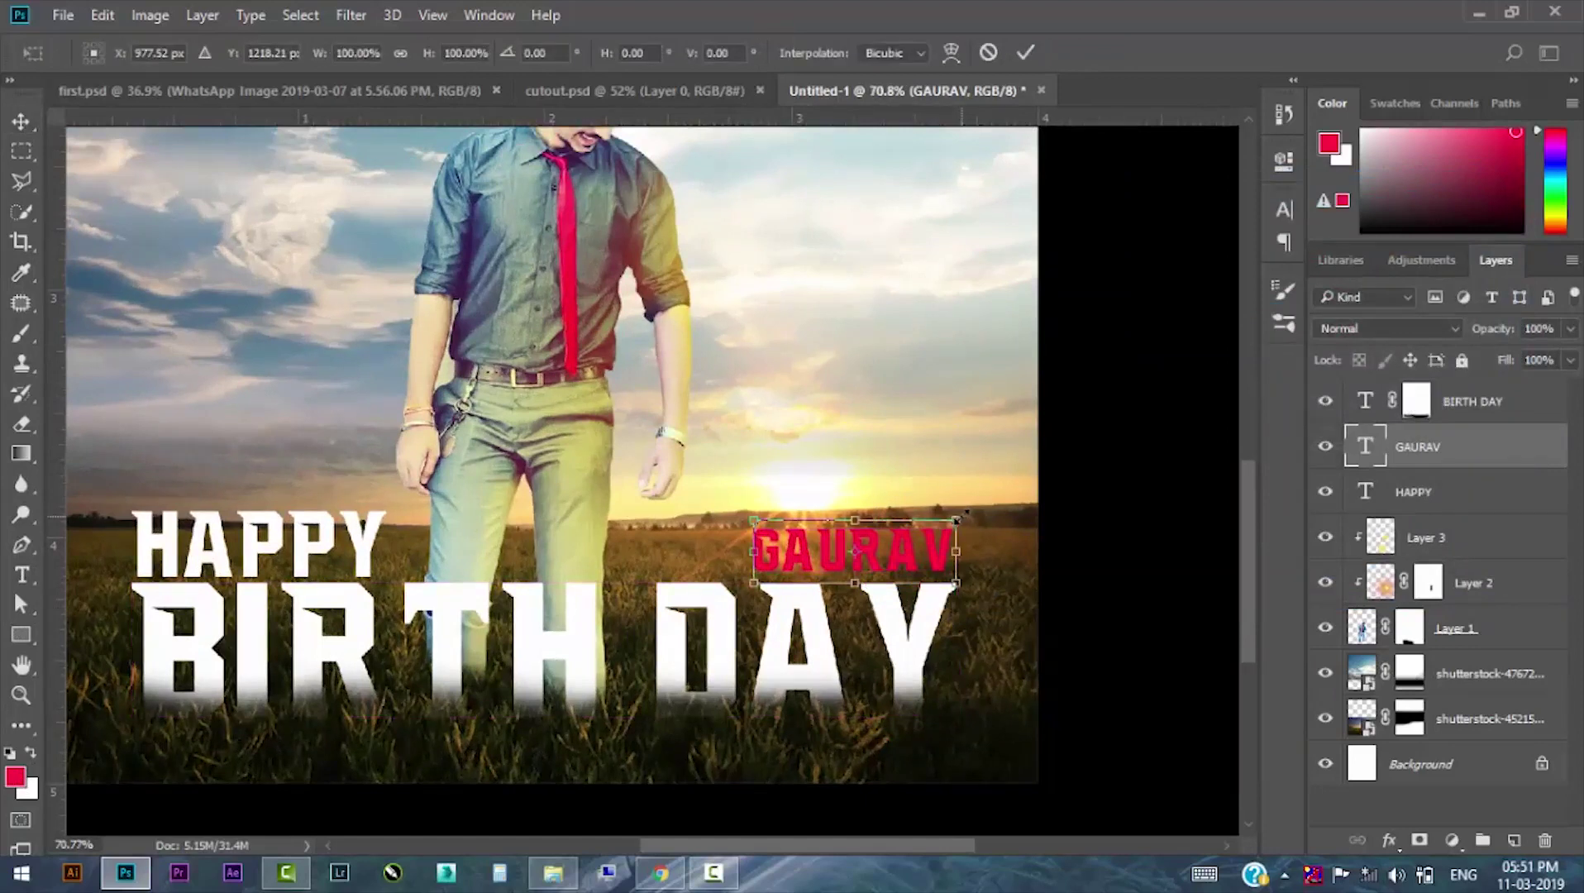
left_click_drag(956, 528, 920, 512)
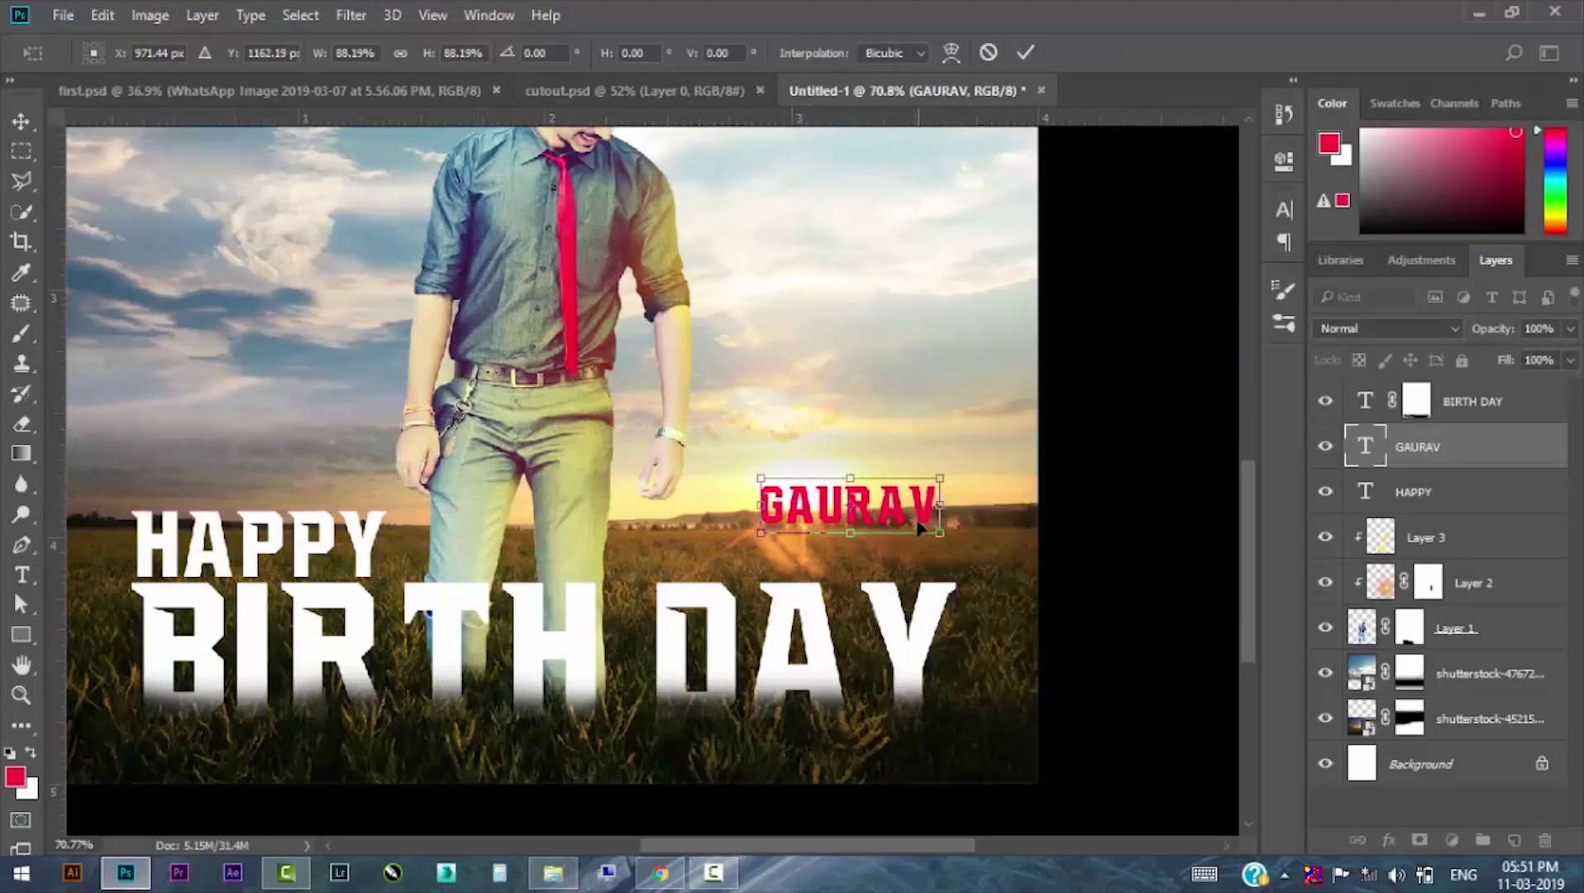
key("Return")
Draw a red rectangle covering the GAURAV text.
left_click(21, 634)
left_click_drag(748, 473, 959, 530)
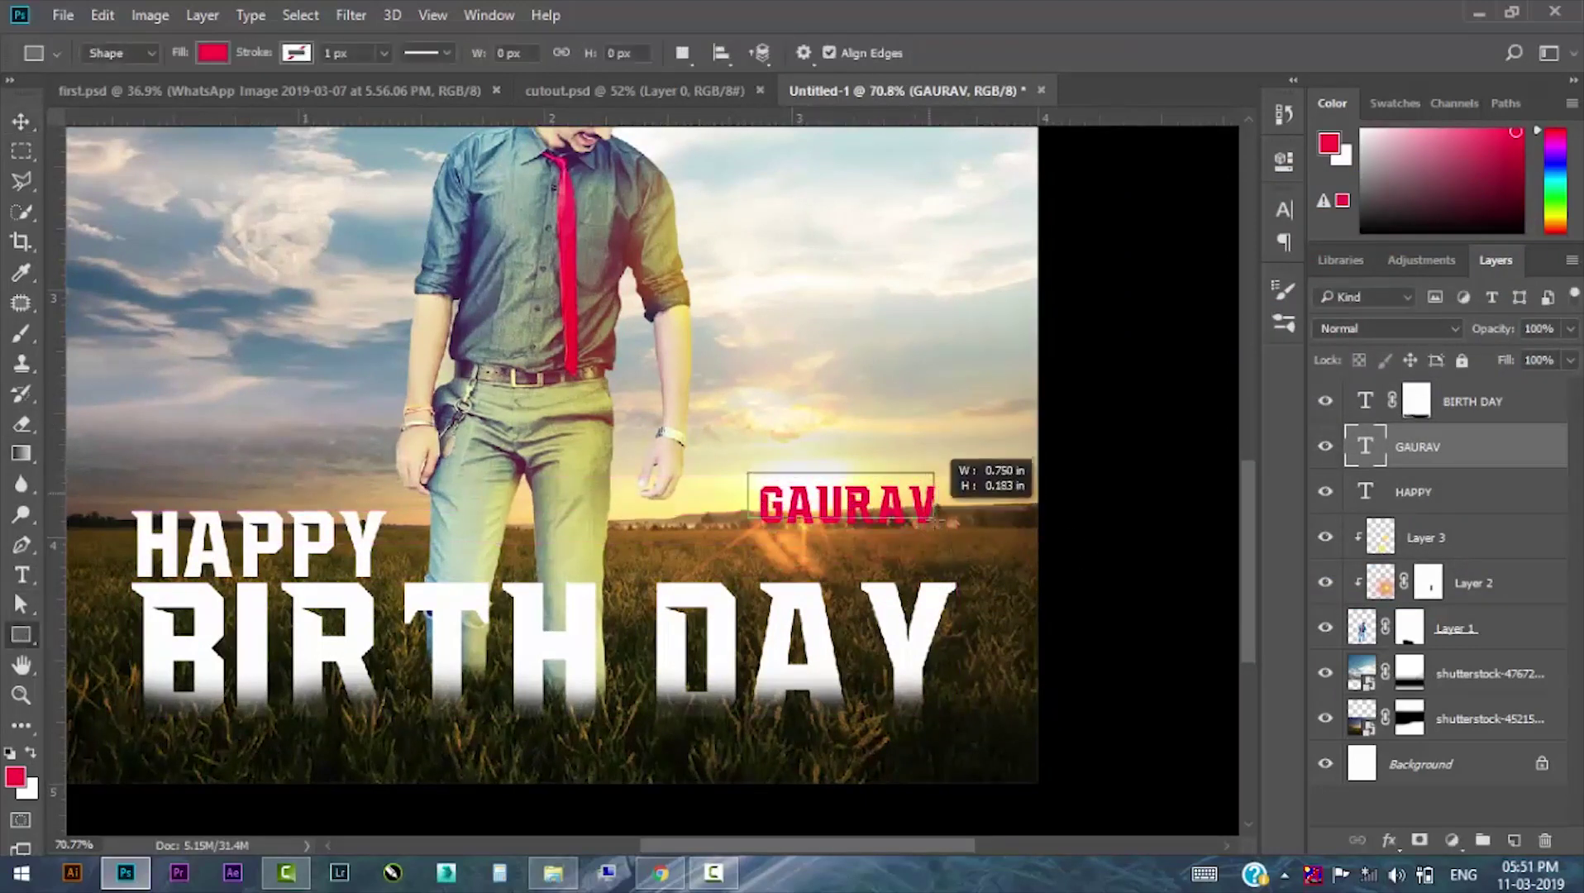
key("v")
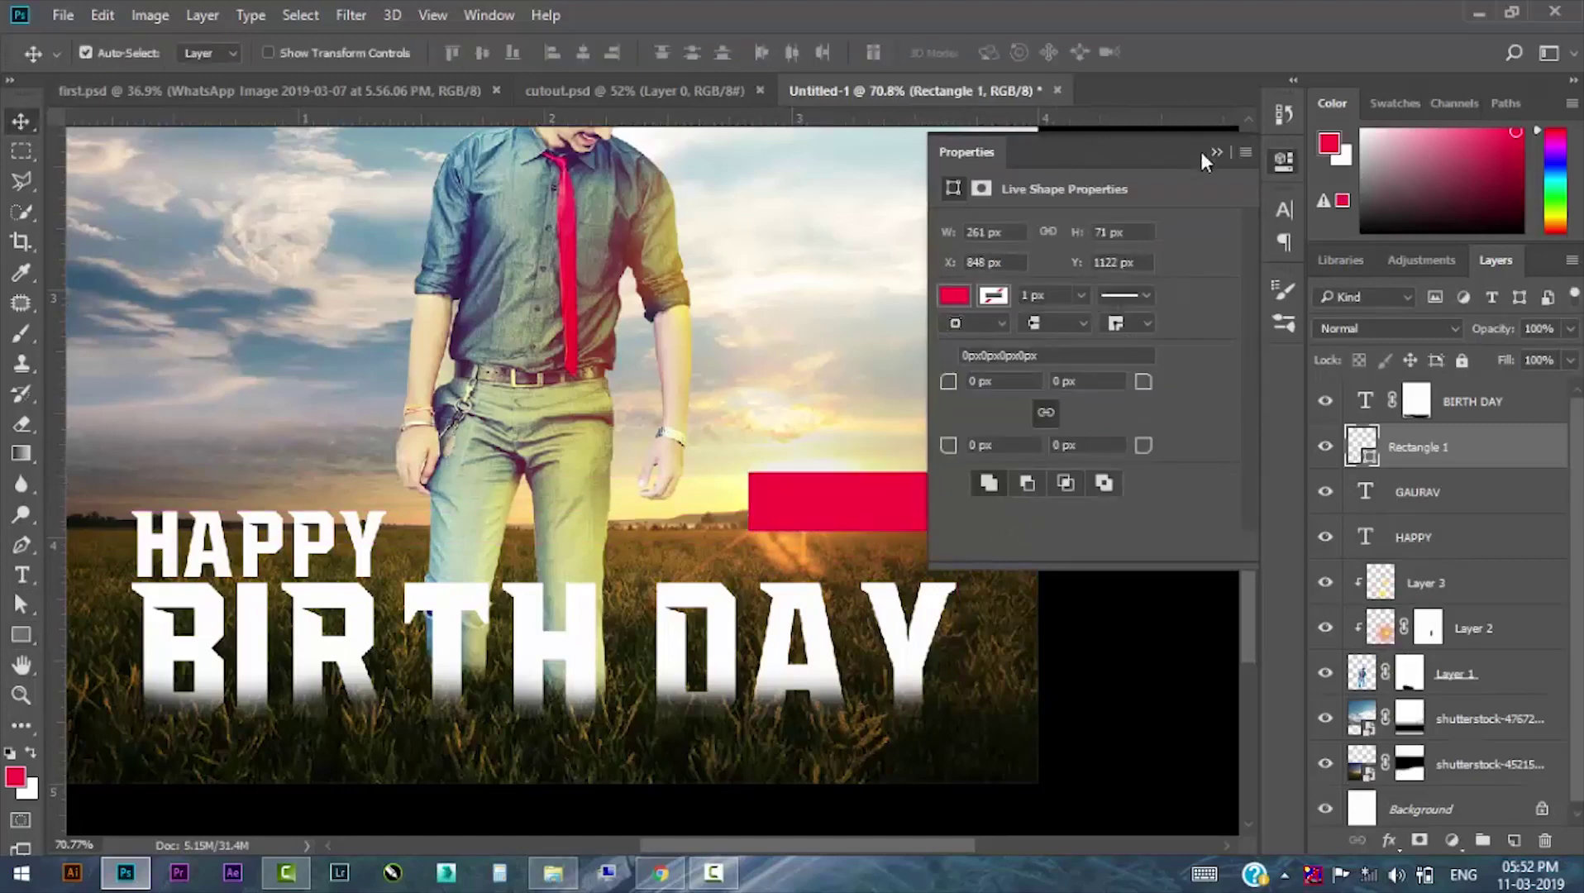
left_click(1216, 152)
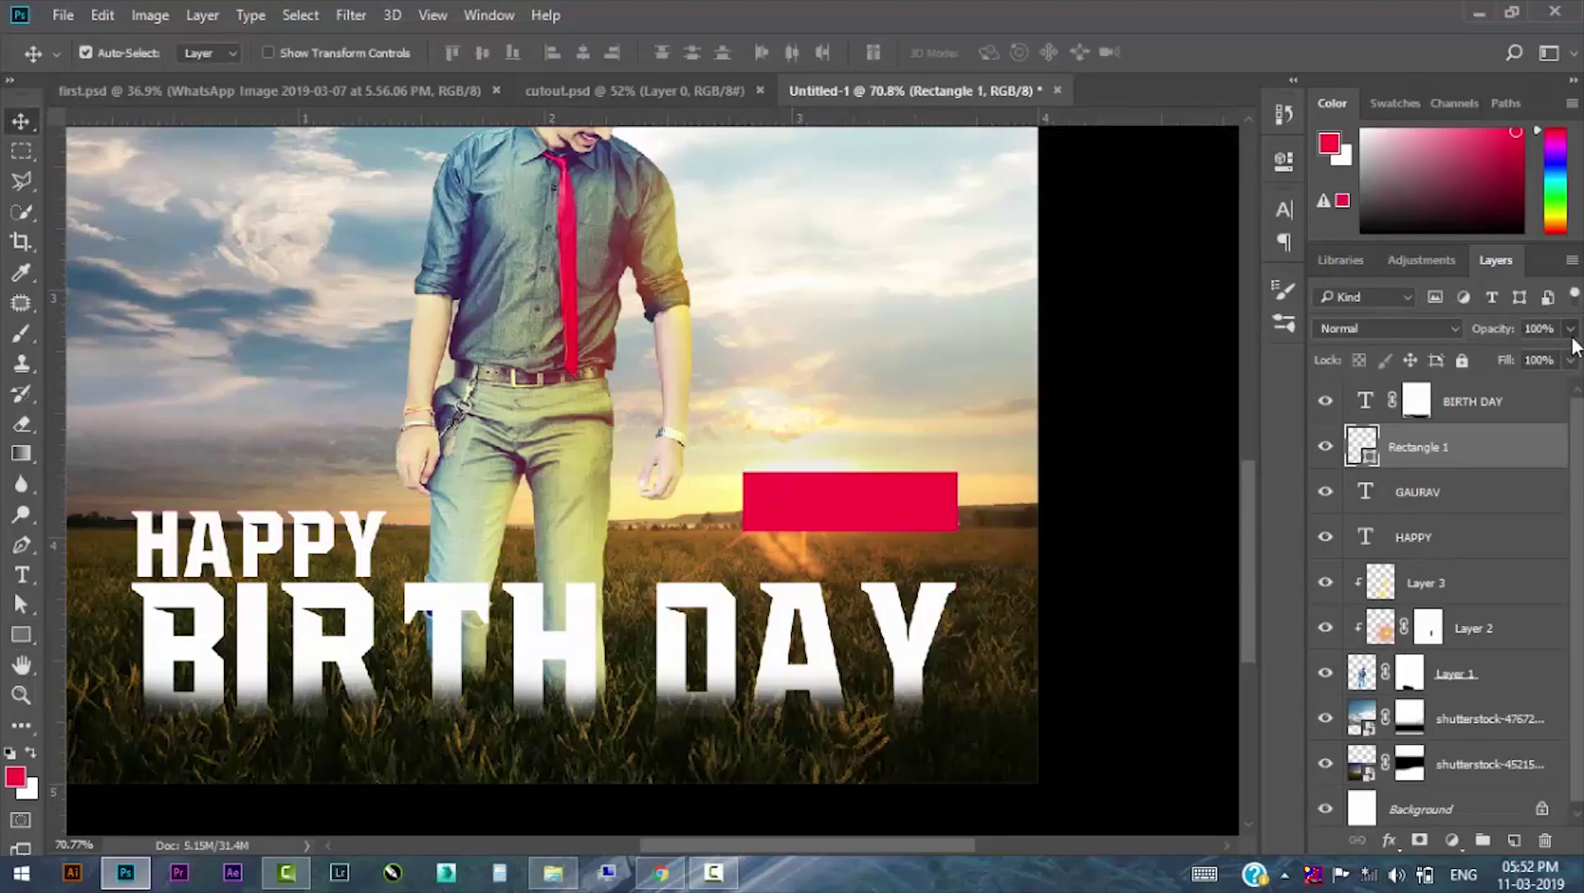
Load the GAURAV letters as a selection and try deleting them, dismissing the error.
left_click(1365, 491, "ctrl")
scroll(791, 473, "up", 3)
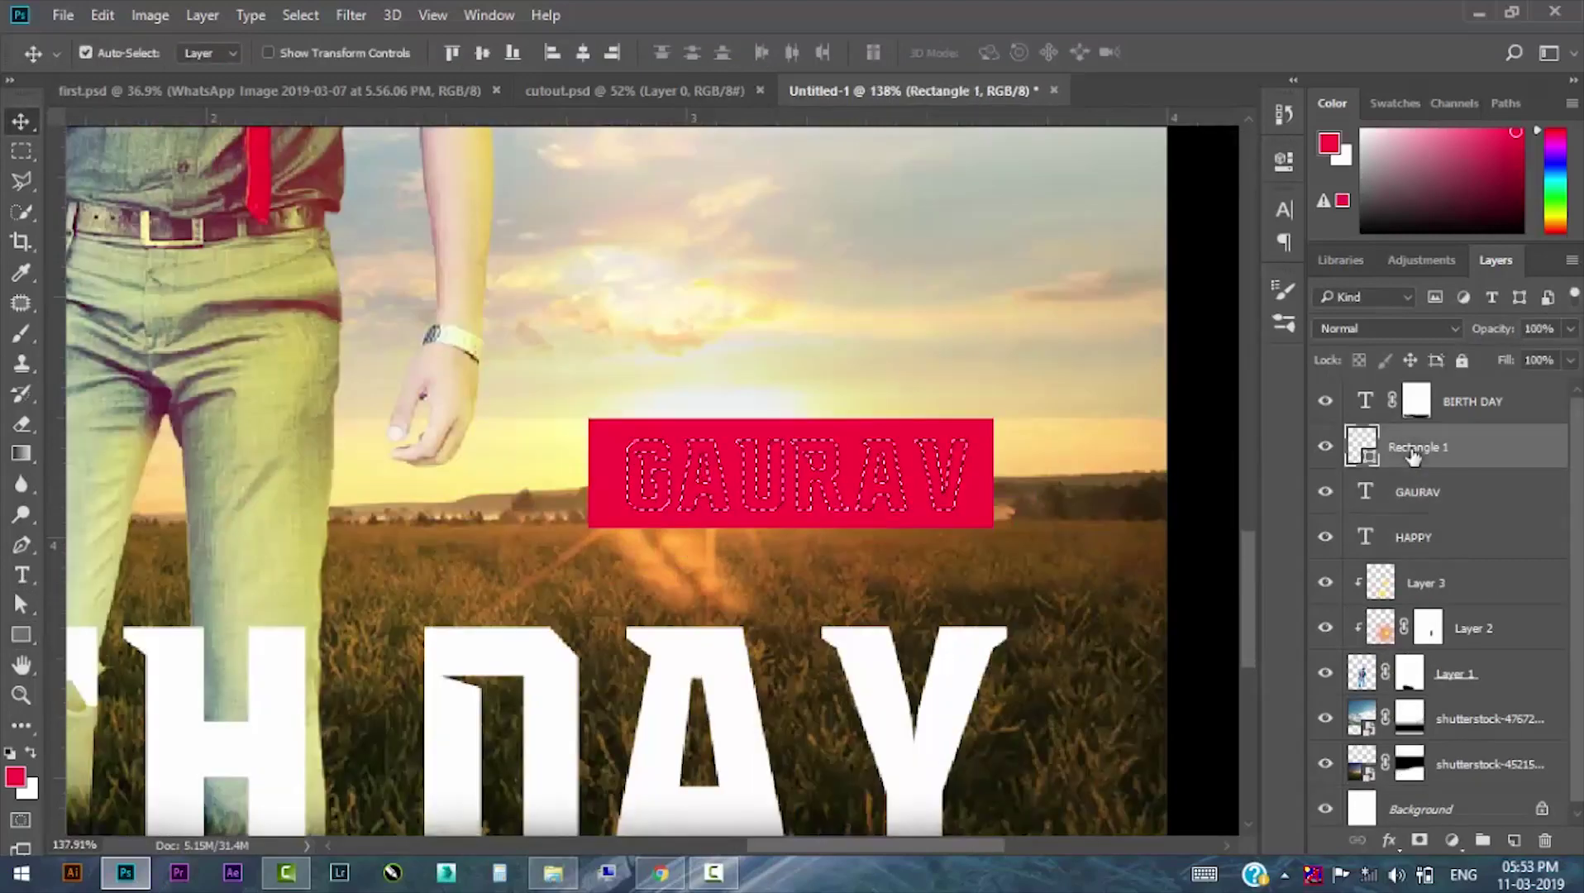
left_click(1118, 399)
key("Return")
left_click(1417, 490)
left_click(967, 396)
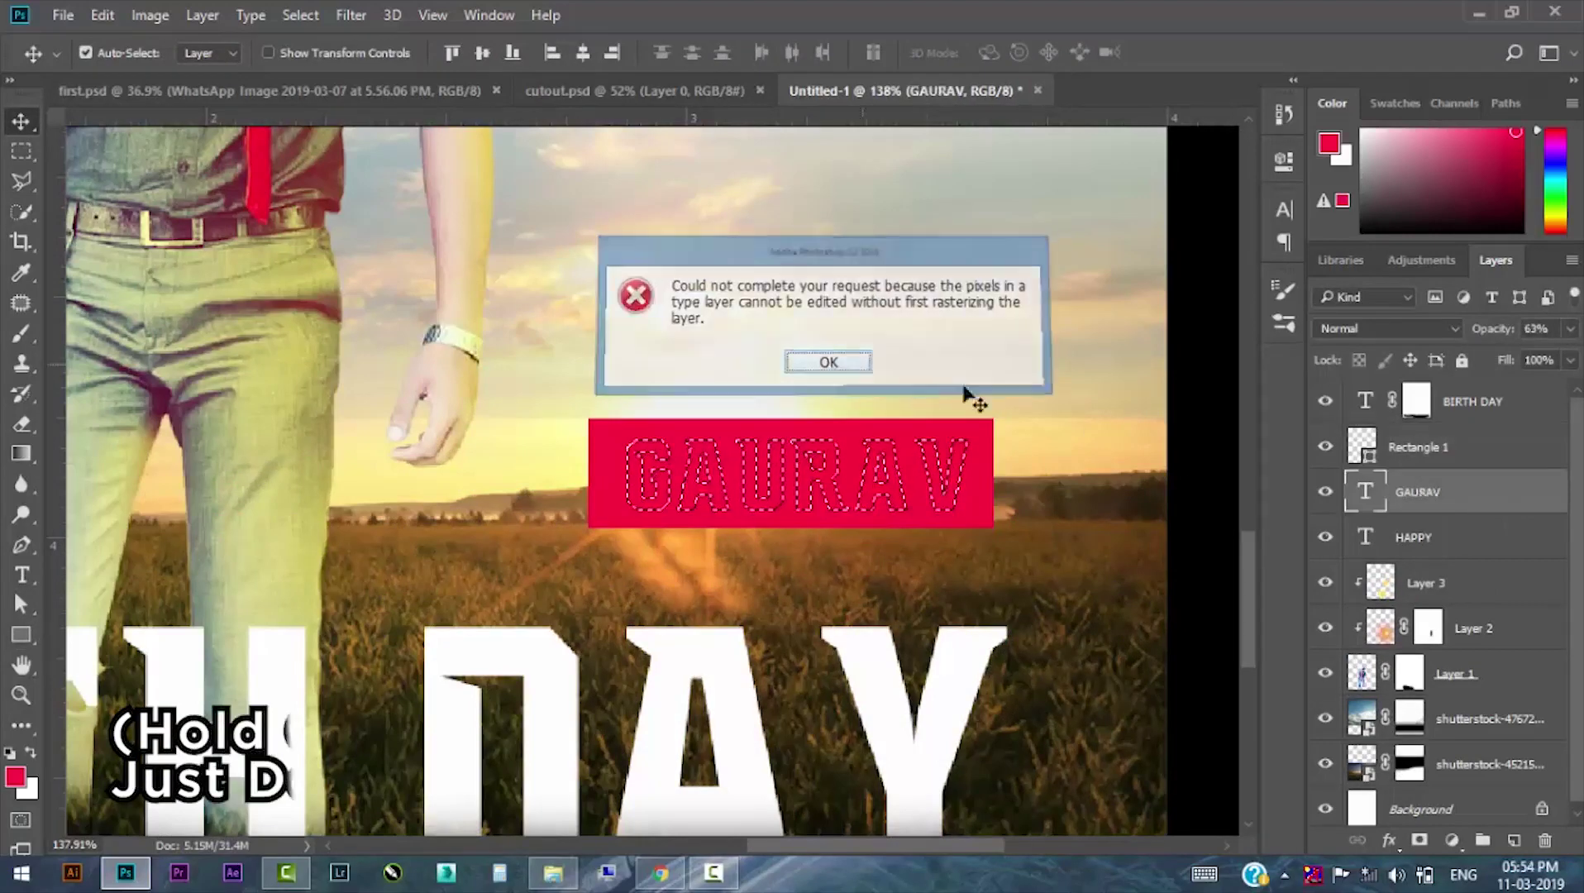
key("Return")
Rasterize the rectangle layer, cut the GAURAV letters out of it, and deselect.
left_click(1417, 446)
right_click(1418, 446)
left_click(965, 441)
key("Delete")
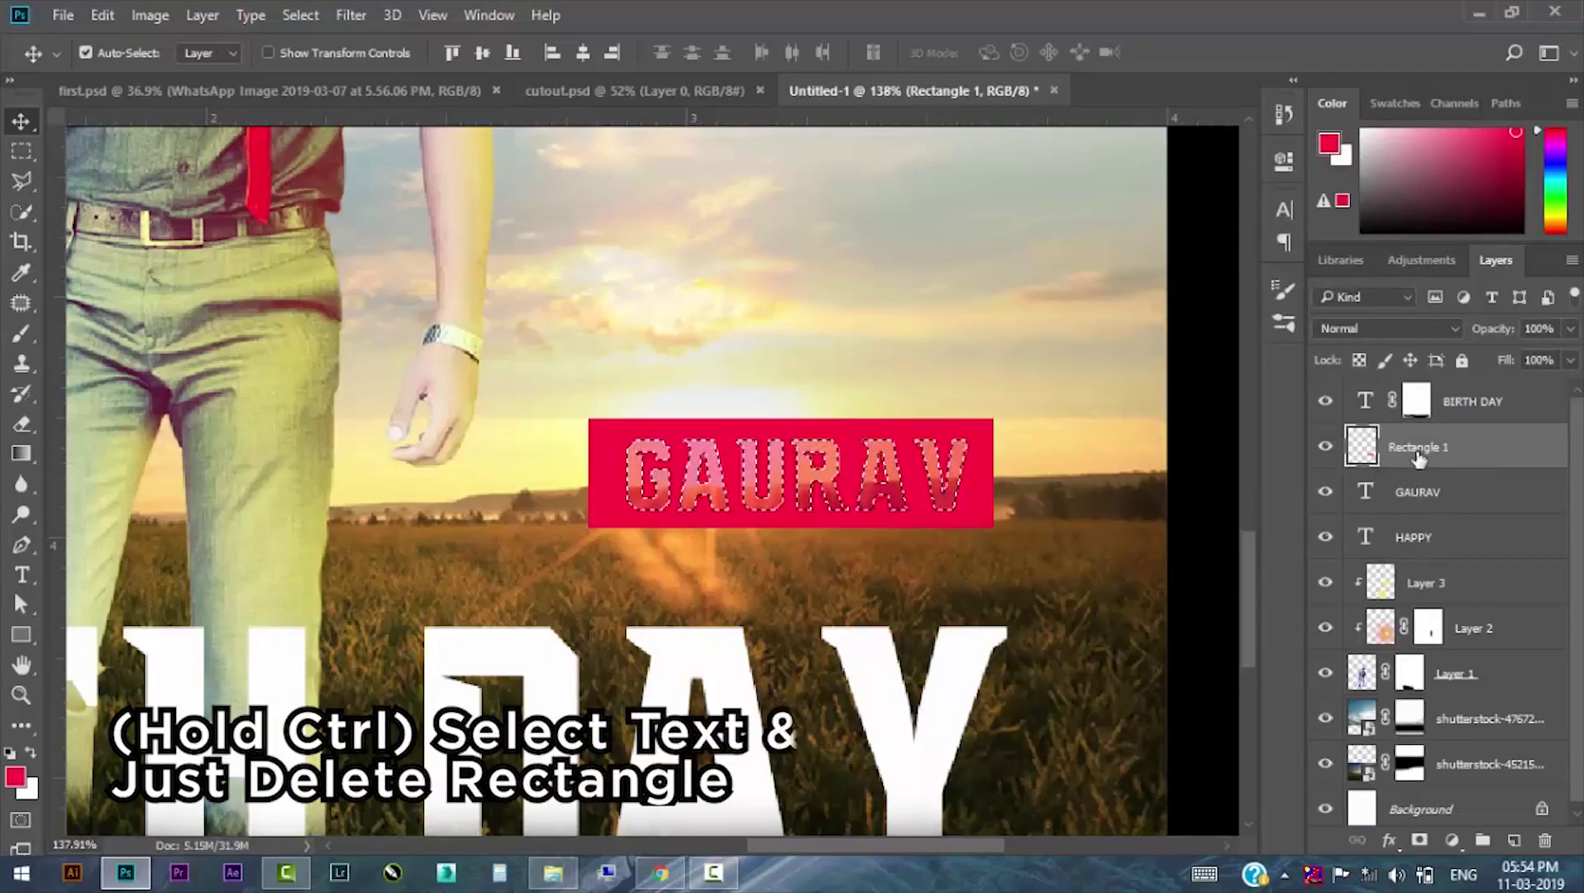
key("ctrl")
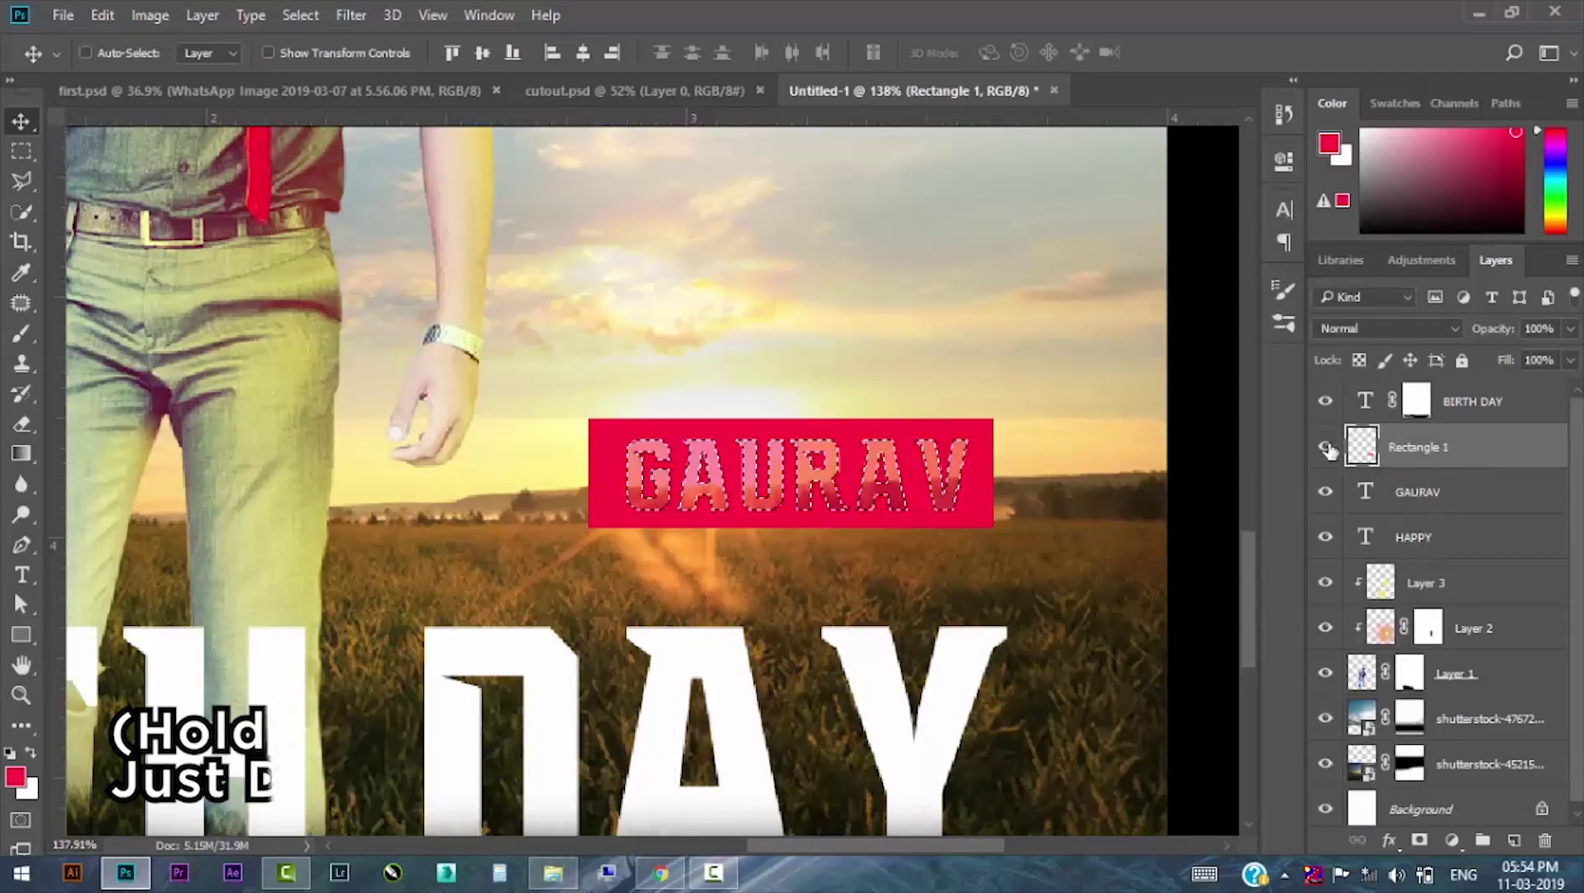
key("ctrl+d")
Move the red GAURAV tag and scale it down above the end of BIRTH DAY.
left_click_drag(830, 426, 838, 311)
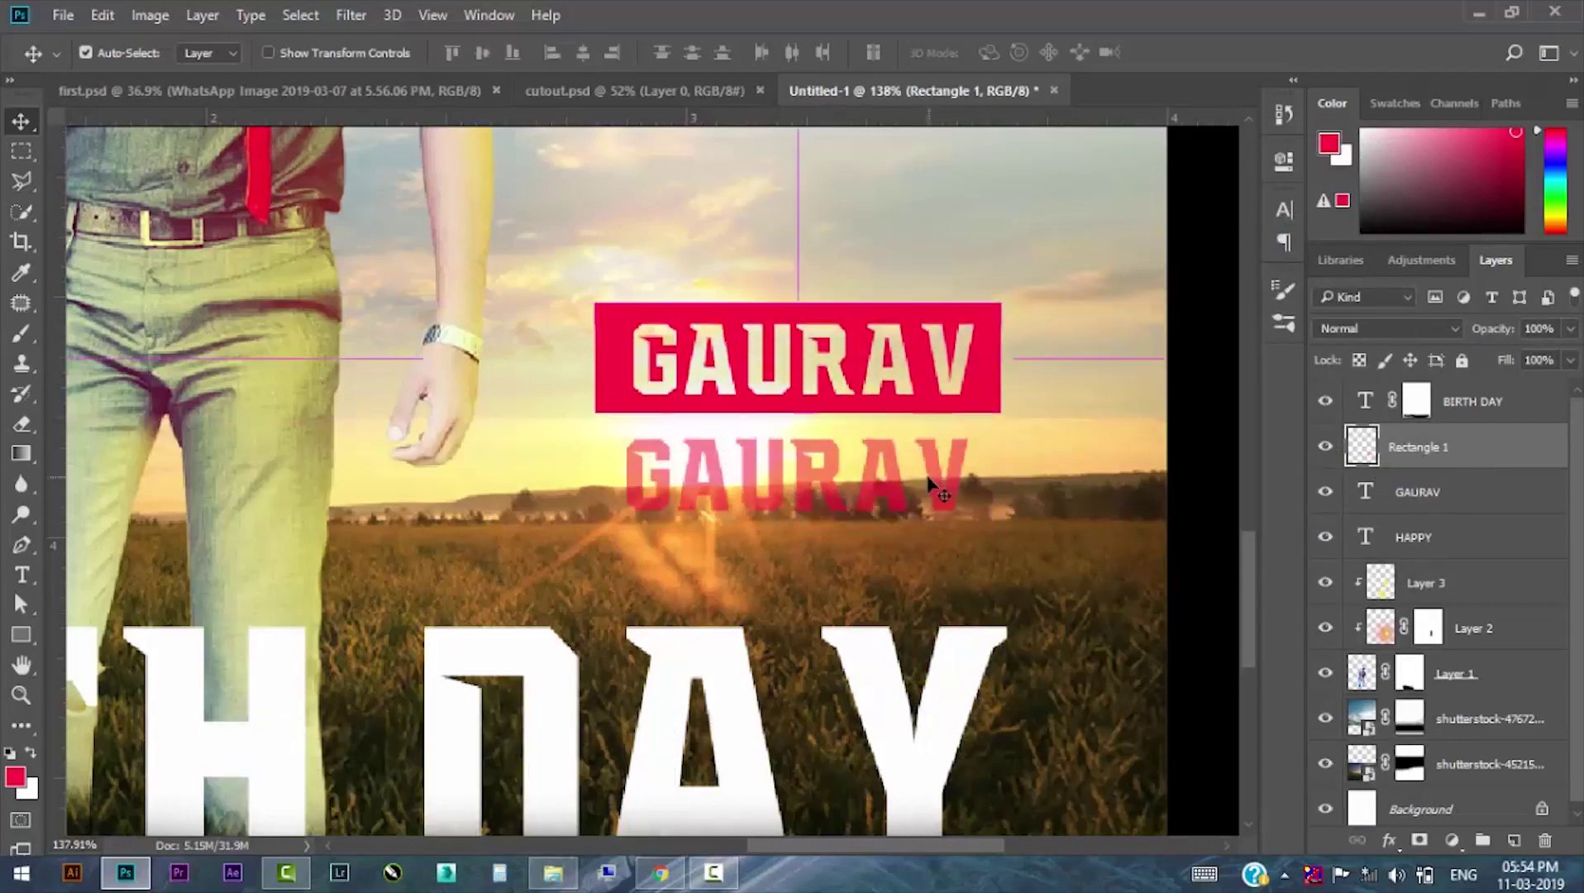
left_click_drag(1417, 492, 1544, 840)
left_click_drag(938, 397, 1124, 599)
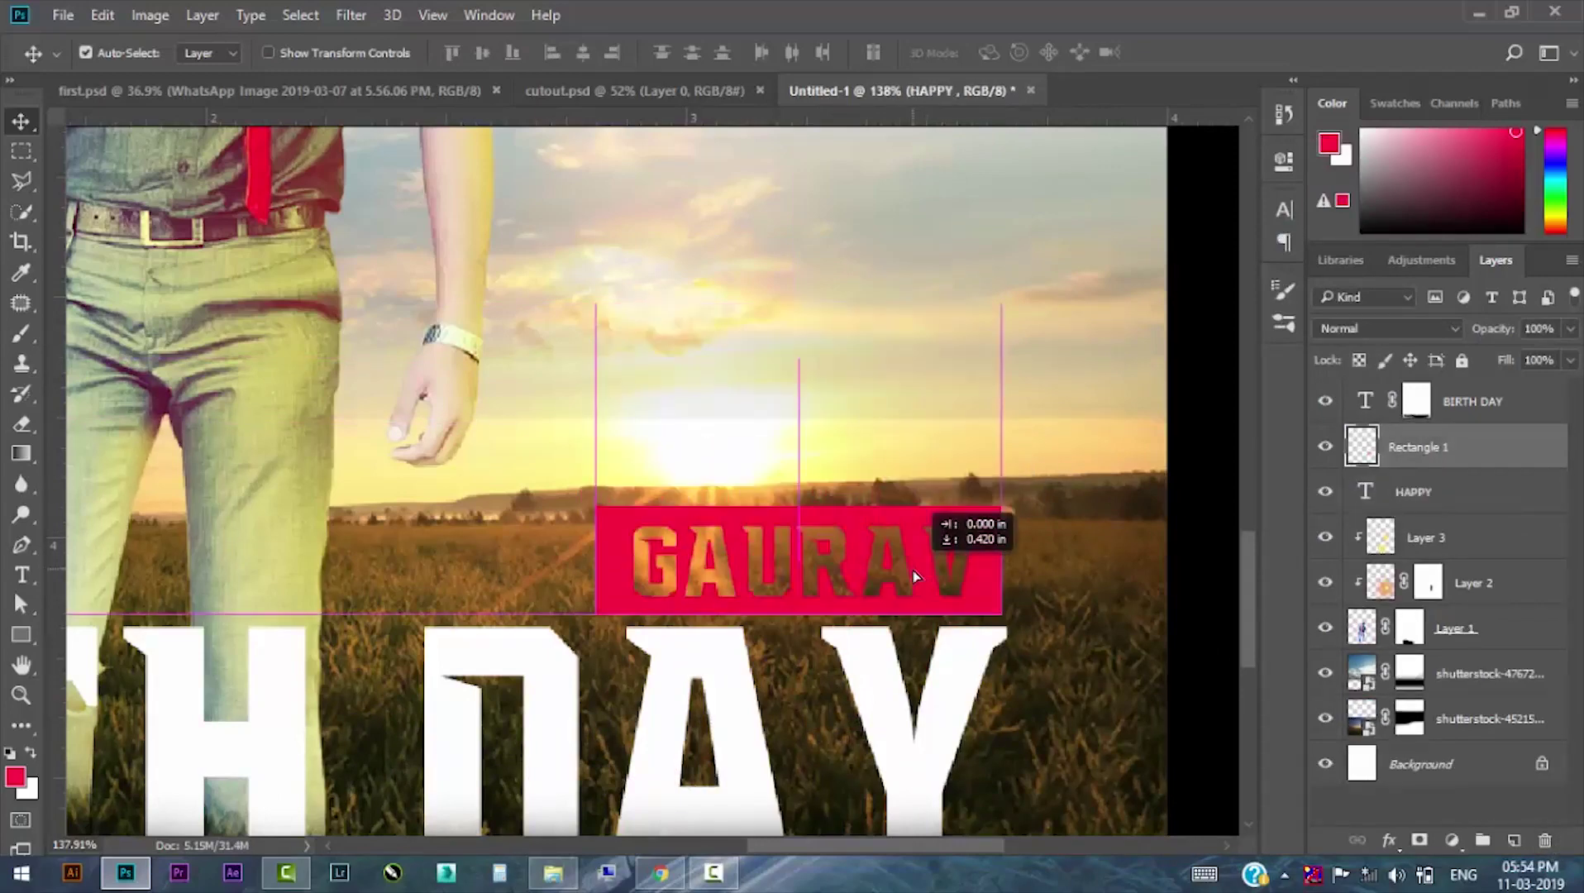
key("ctrl+t")
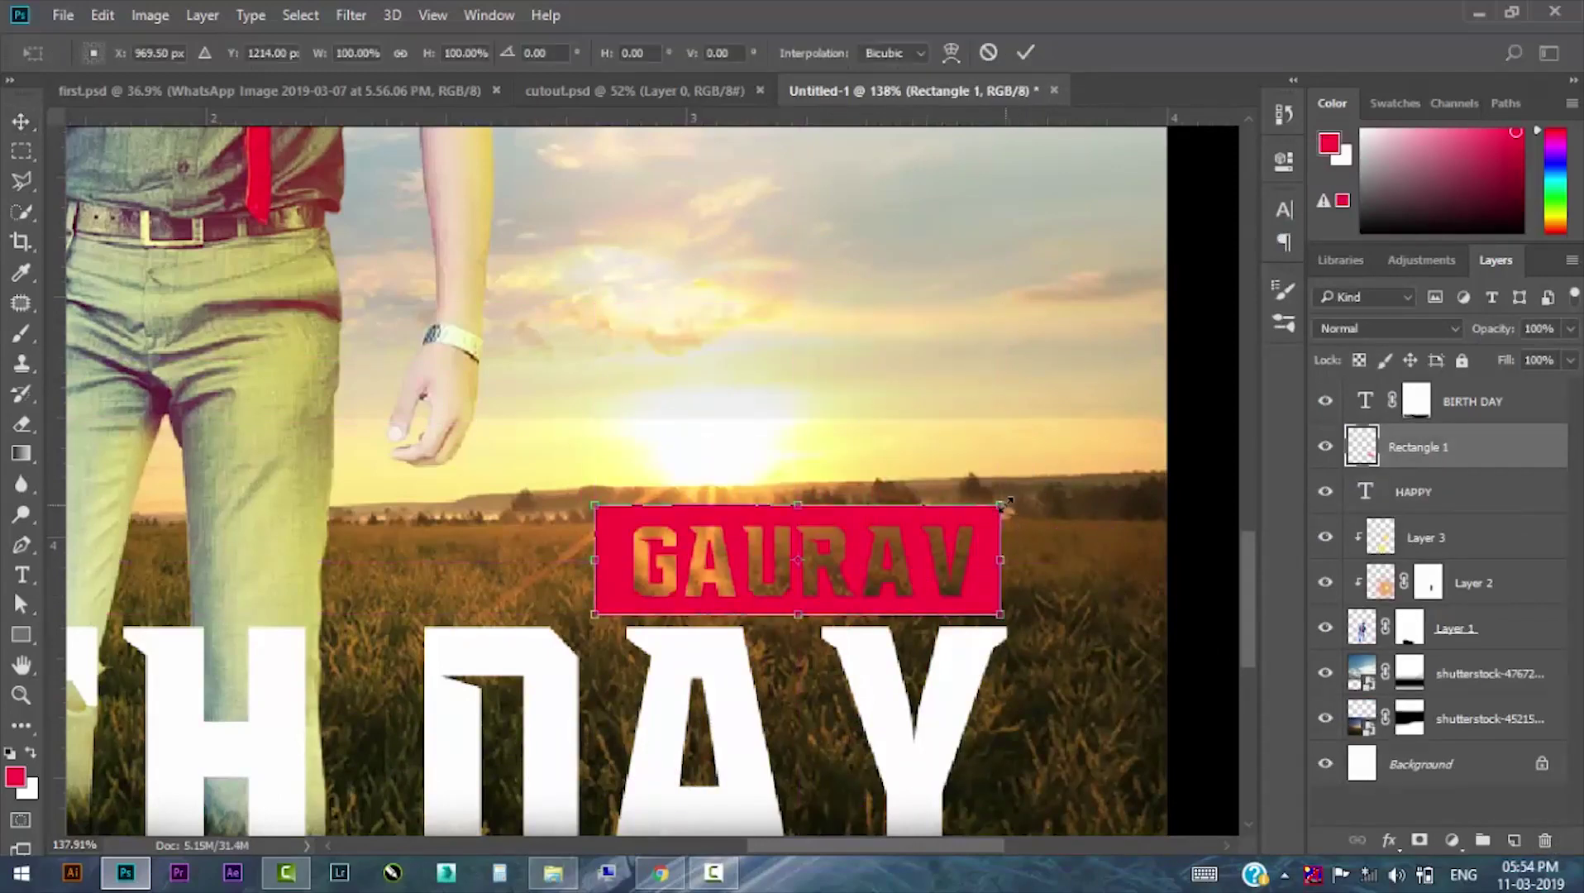
mouse_move(1007, 502)
left_mouse_down()
mouse_move(873, 517)
mouse_move(930, 343)
left_mouse_up()
key("Return")
scroll(948, 531, "down", 3)
left_click(909, 500)
Nudge the BIRTH DAY text slightly upward.
scroll(910, 501, "down", 3)
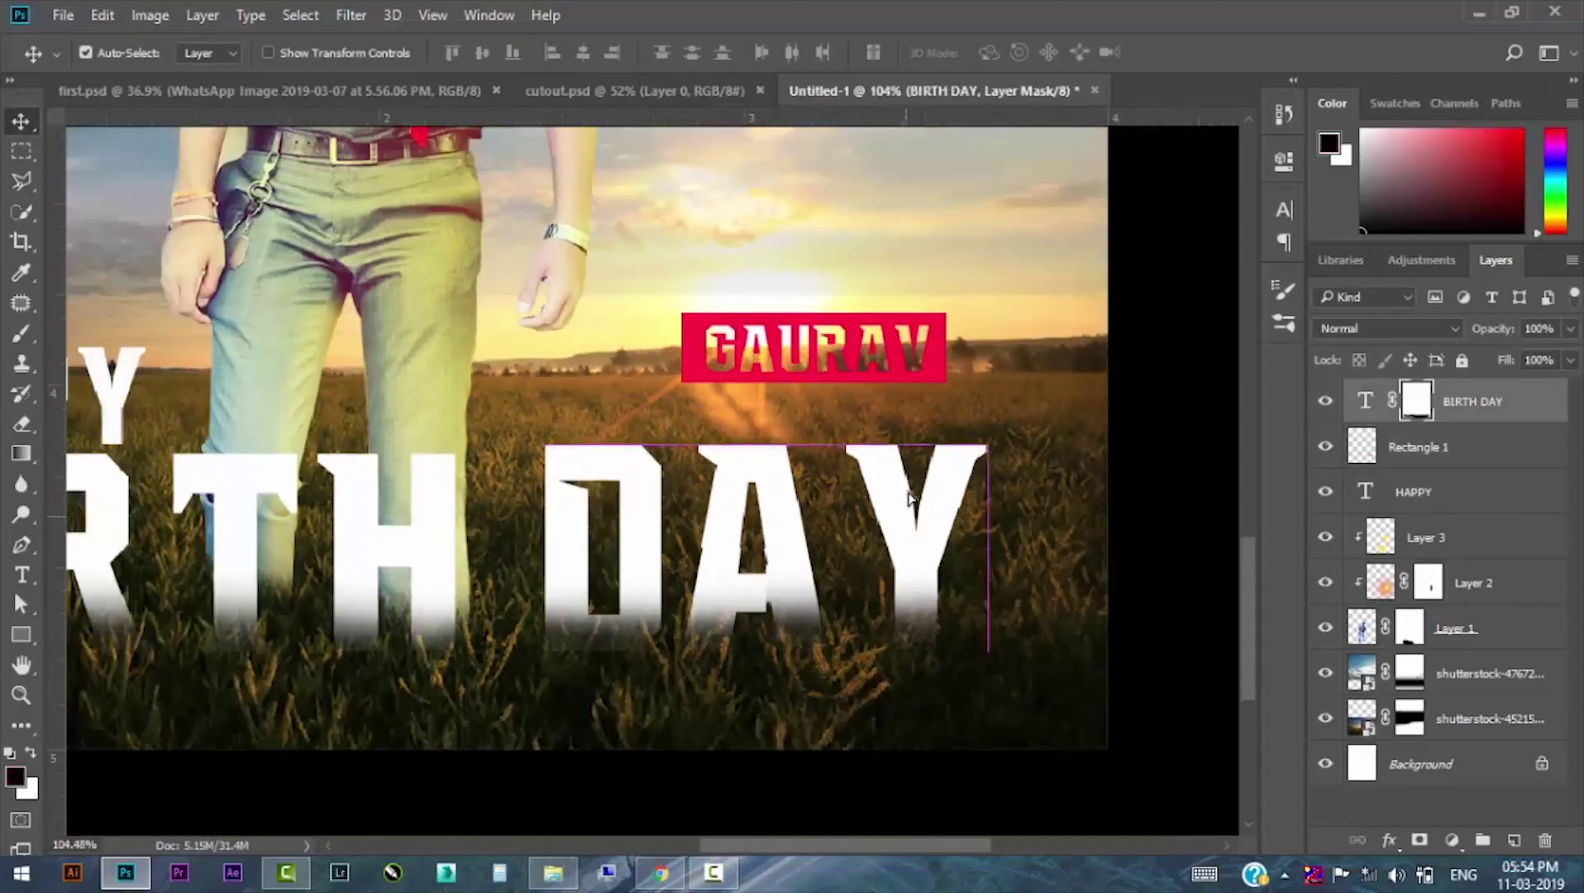
left_click_drag(909, 496, 913, 459)
scroll(912, 459, "down", 2)
Convert Layers 1, 2 and 3 of the man into a single smart object.
left_click_drag(520, 306, 520, 306)
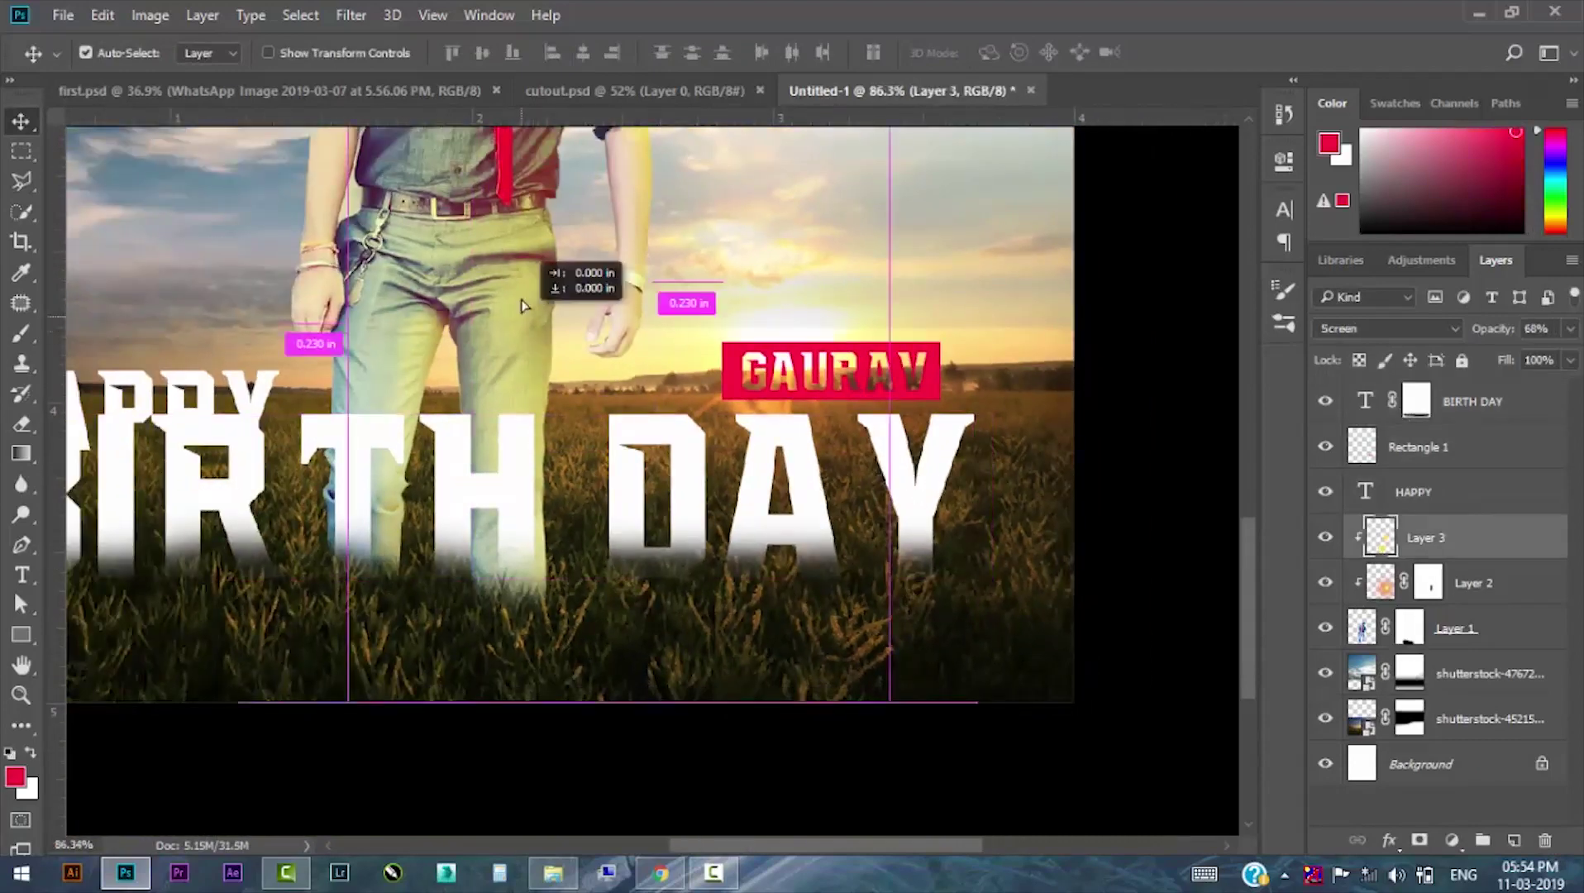
left_click(1467, 585, "ctrl")
left_click(1455, 633, "ctrl")
right_click(1465, 590)
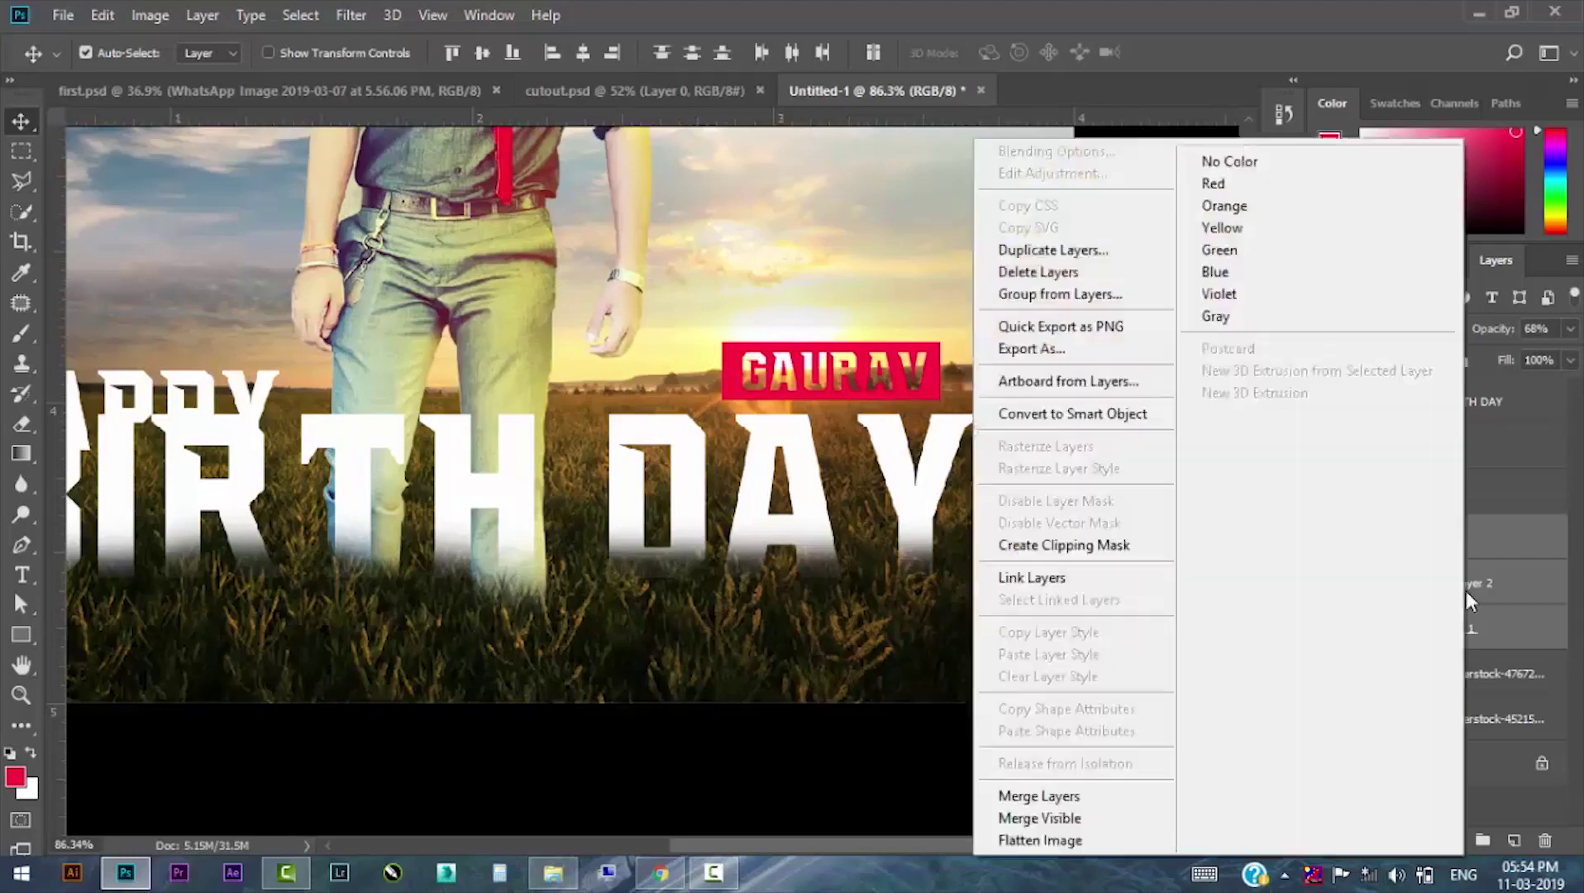
left_click(1072, 414)
left_click_drag(521, 314, 510, 306)
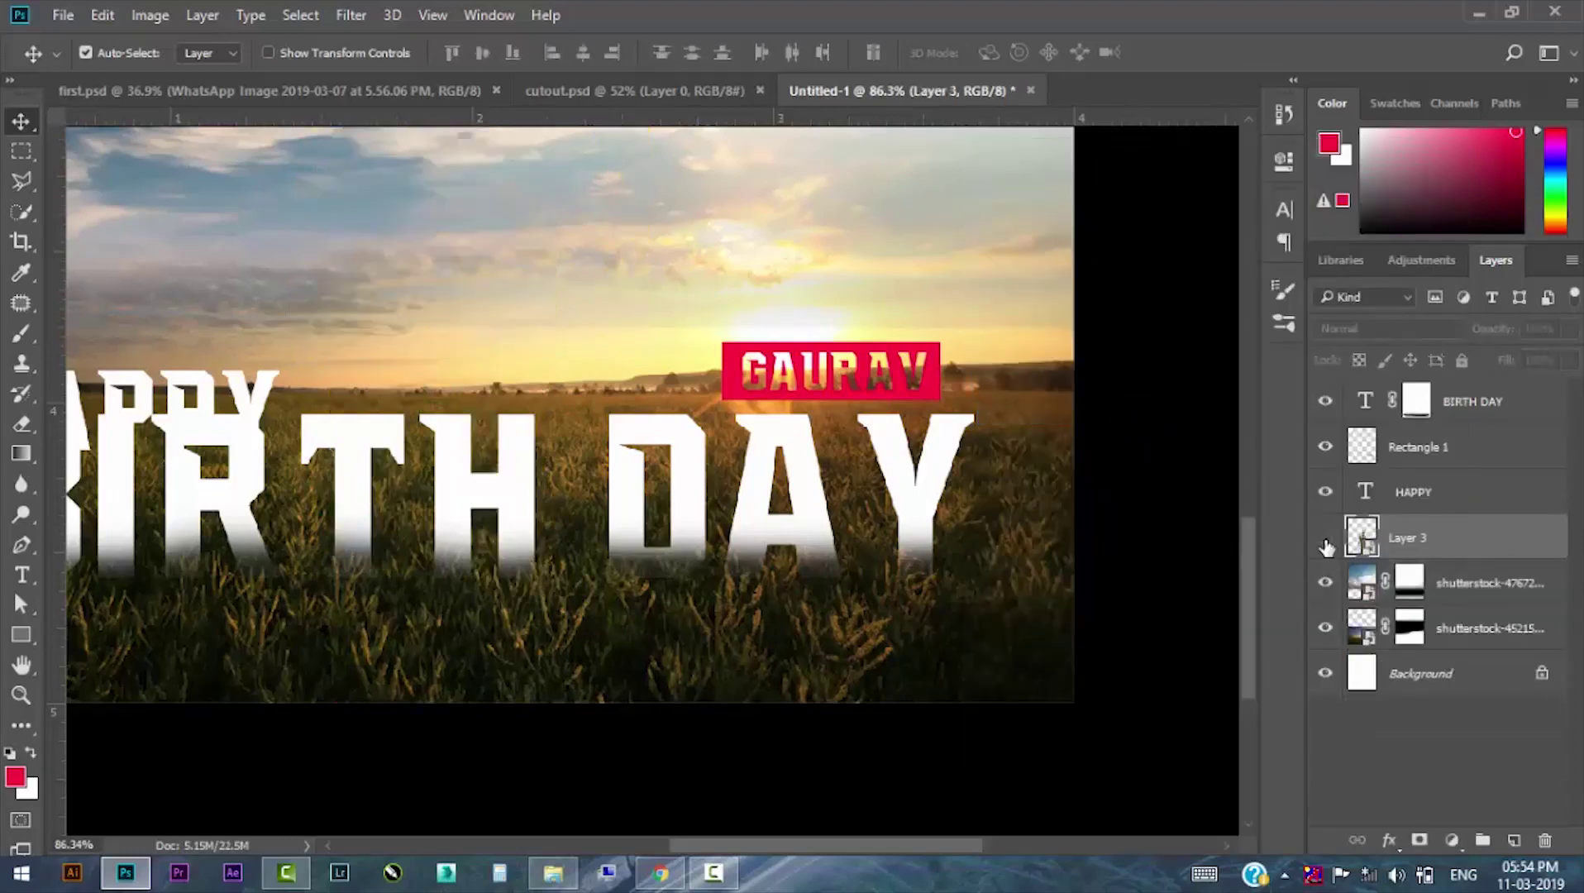
Place the HAPPY text just above BIRTH DAY.
scroll(510, 306, "down", 2)
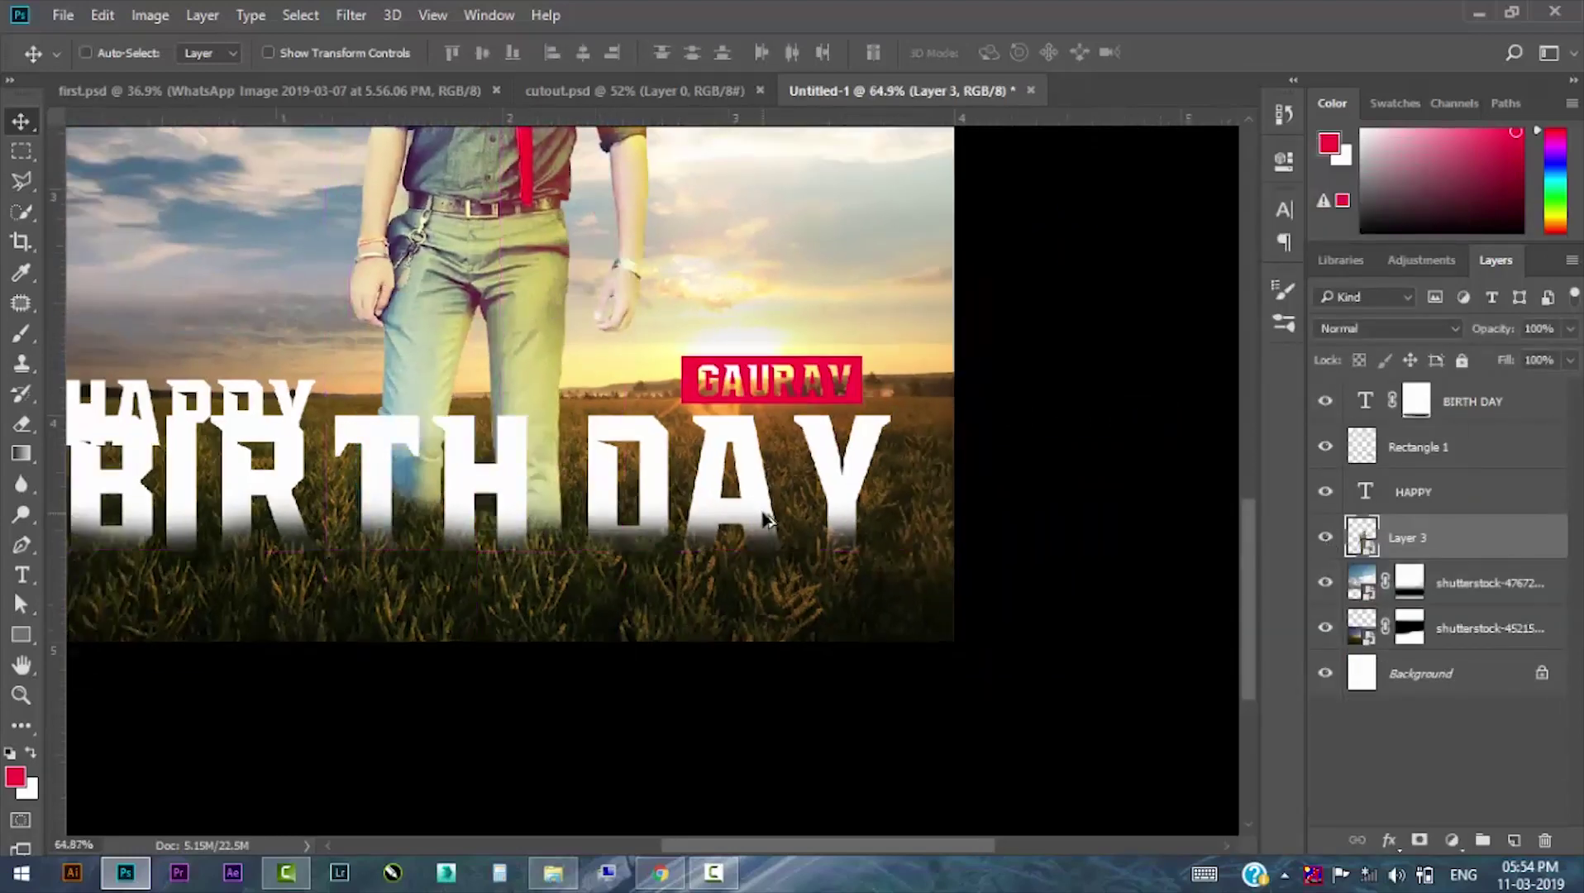
scroll(530, 306, "down", 2)
left_click(389, 425)
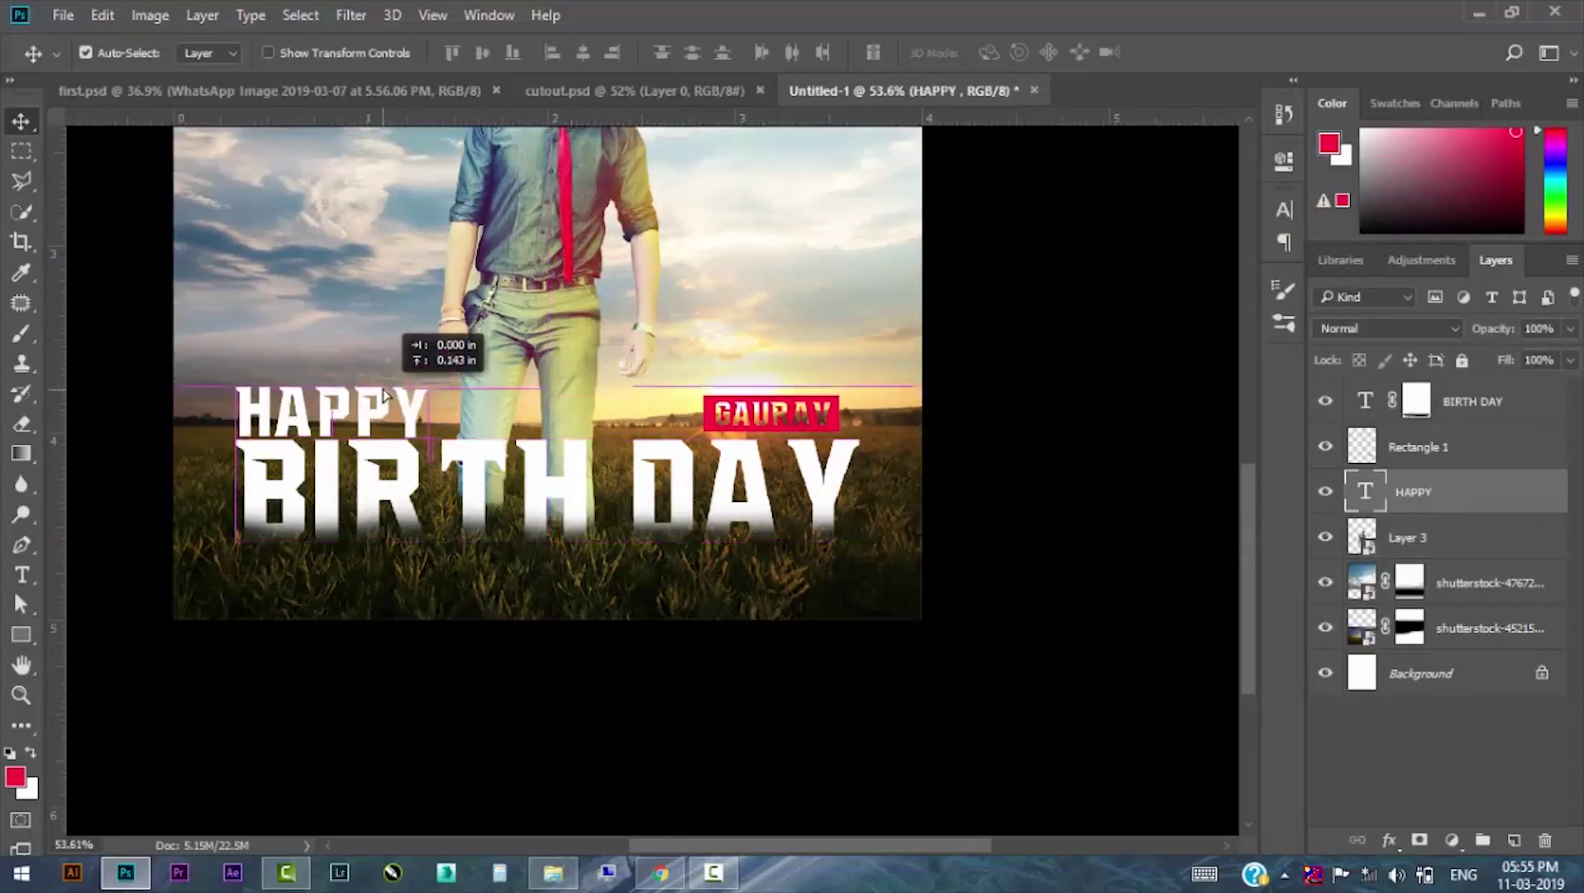
left_click_drag(388, 426, 395, 395)
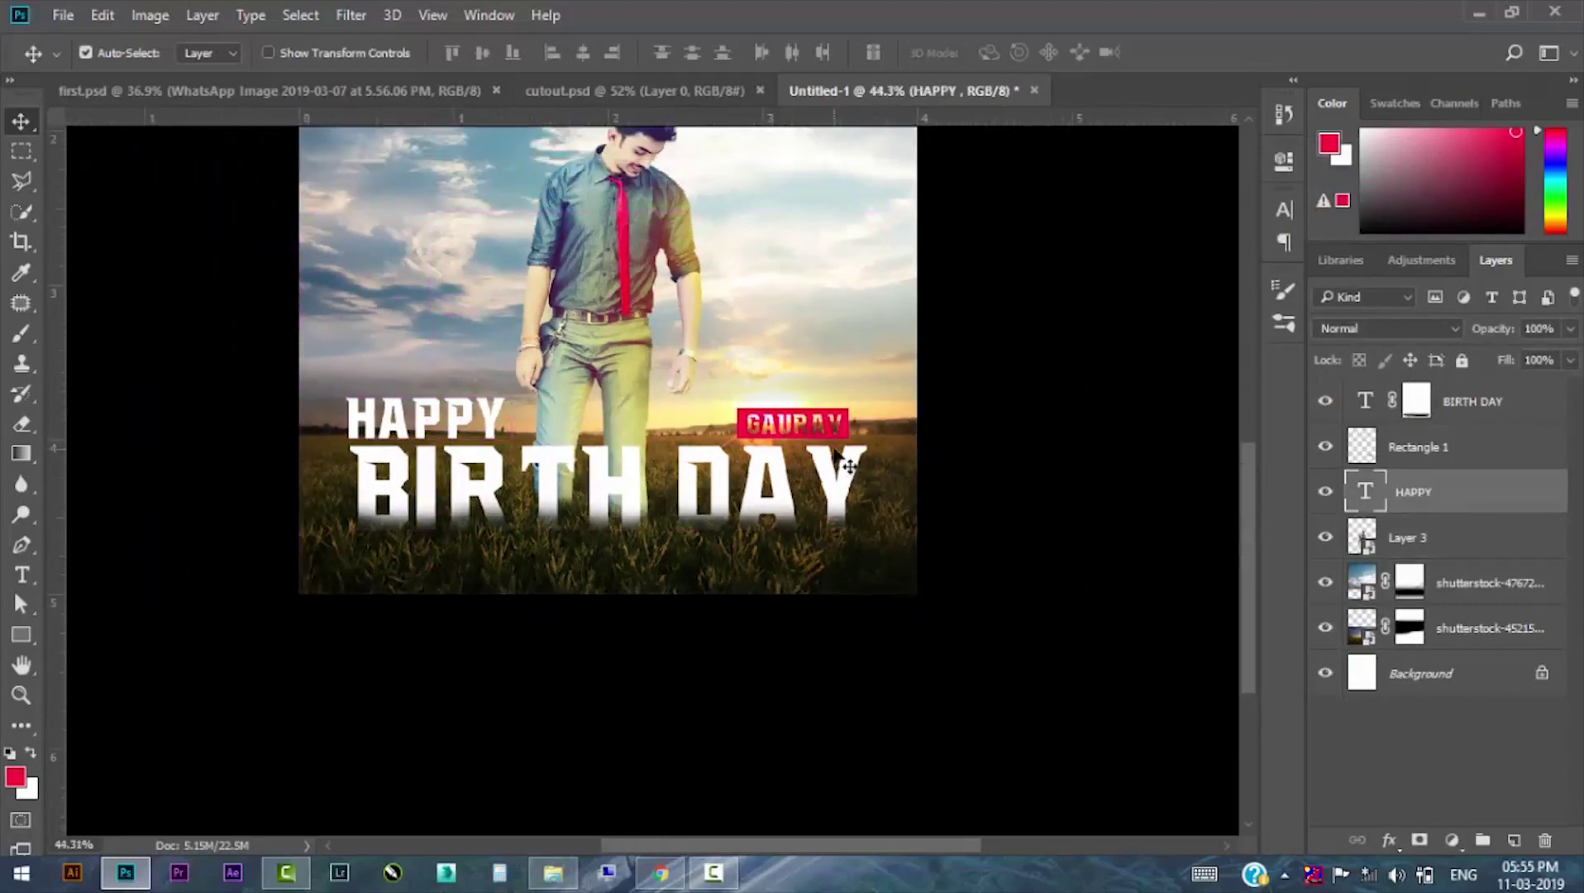
Shift the man's smart object slightly, then deselect it.
left_click_drag(896, 462, 608, 665)
left_click(616, 405)
left_click_drag(616, 405, 620, 355)
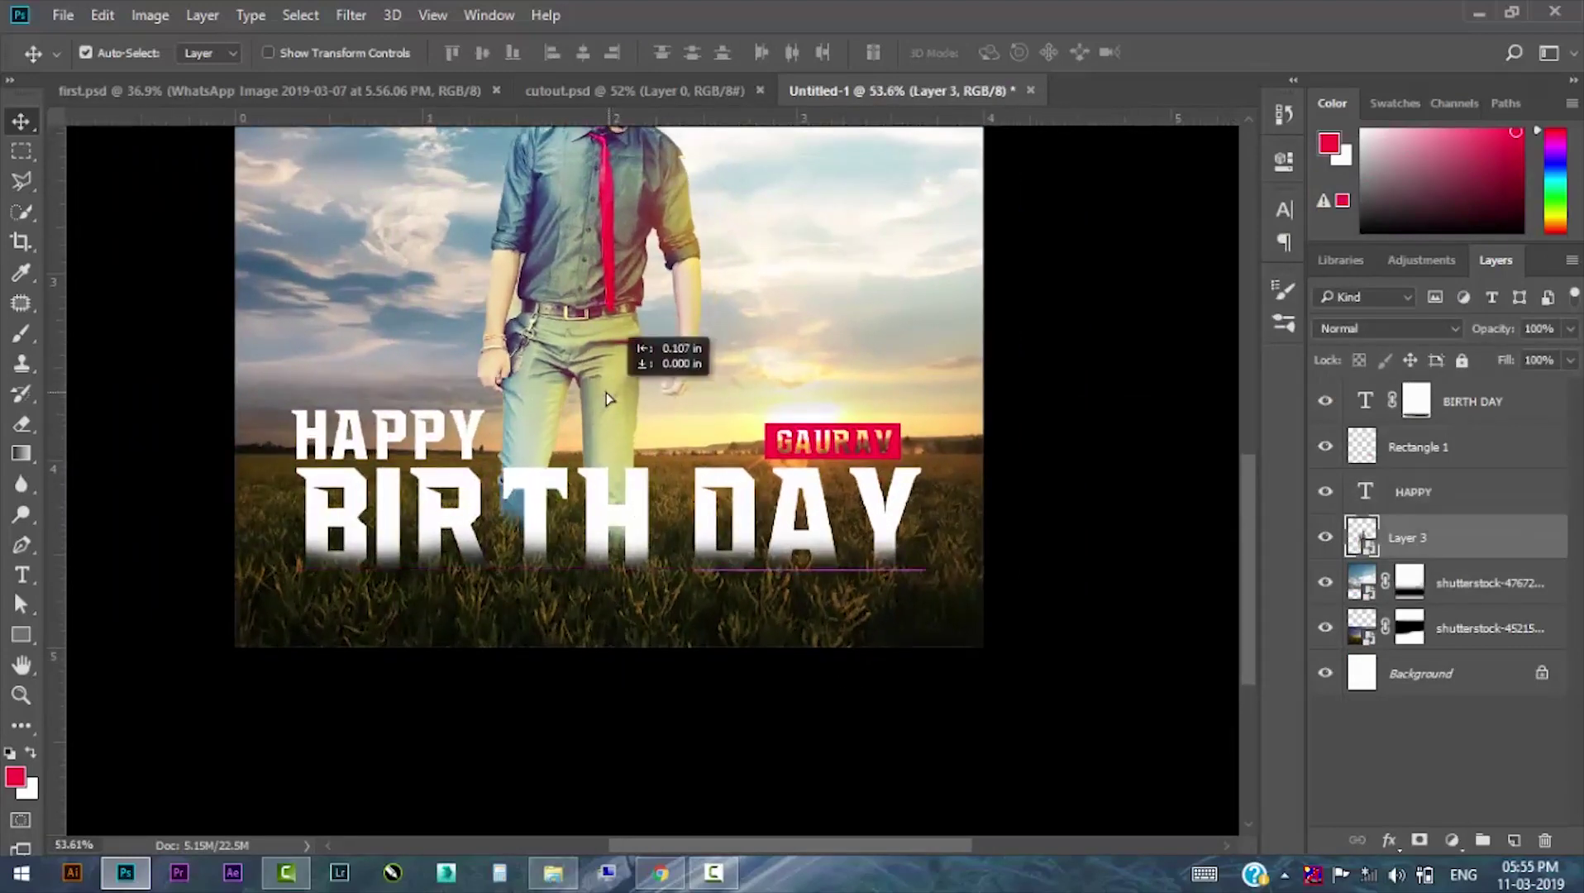
scroll(636, 490, "down", 2)
scroll(748, 769, "up", 1)
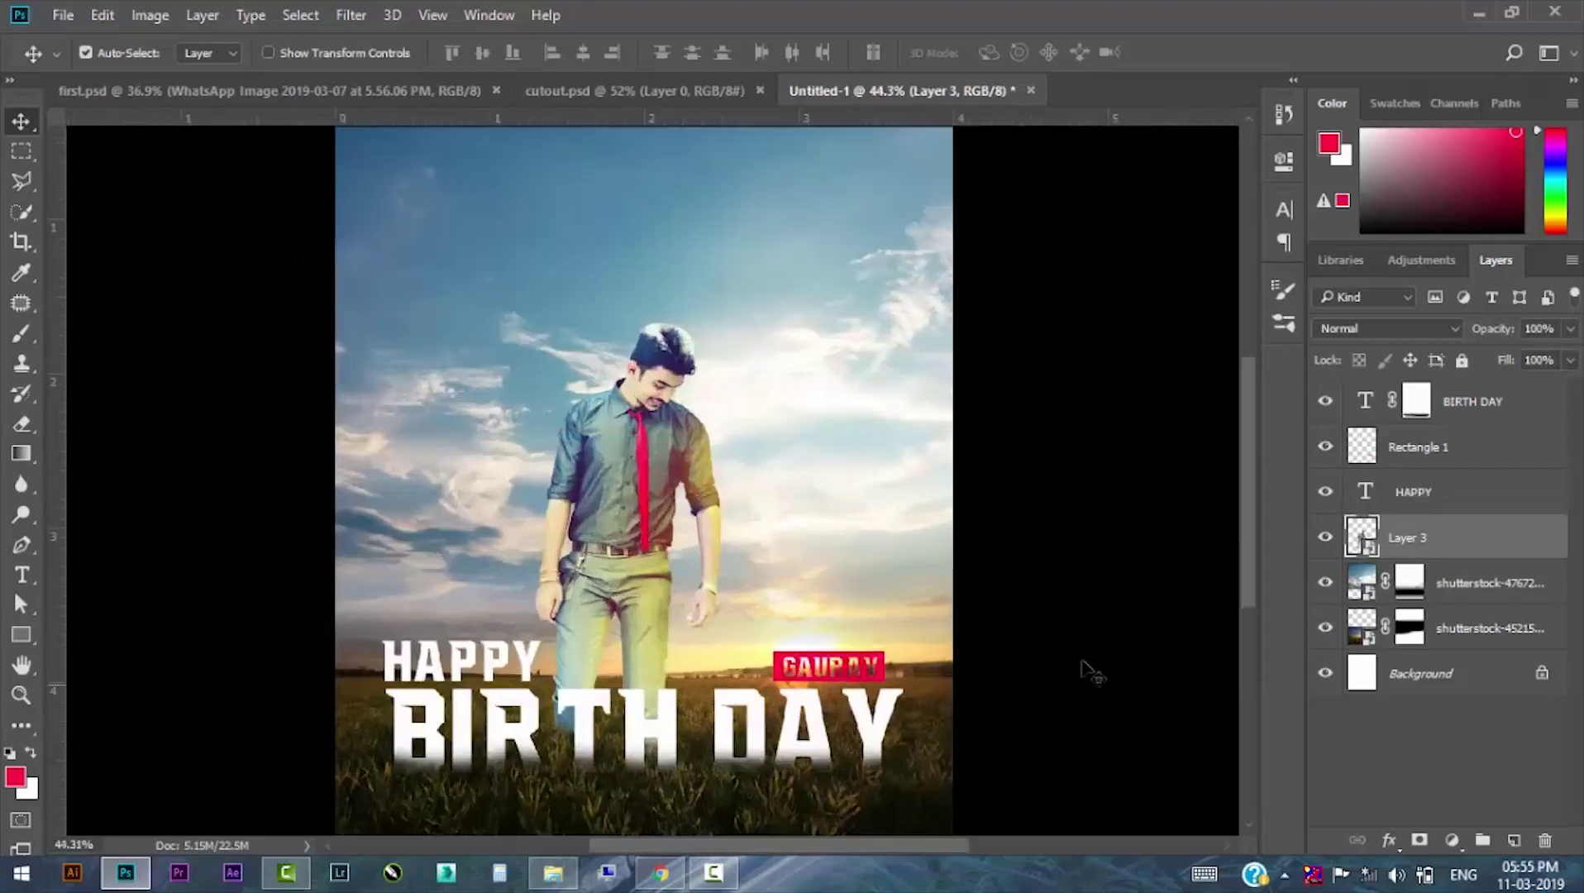
left_click(686, 458)
Place the WhatsApp portrait below the man's layer, then scale it down and position it.
left_click(553, 872)
mouse_move(1244, 281)
left_mouse_down()
mouse_move(139, 884)
mouse_move(715, 375)
left_mouse_up()
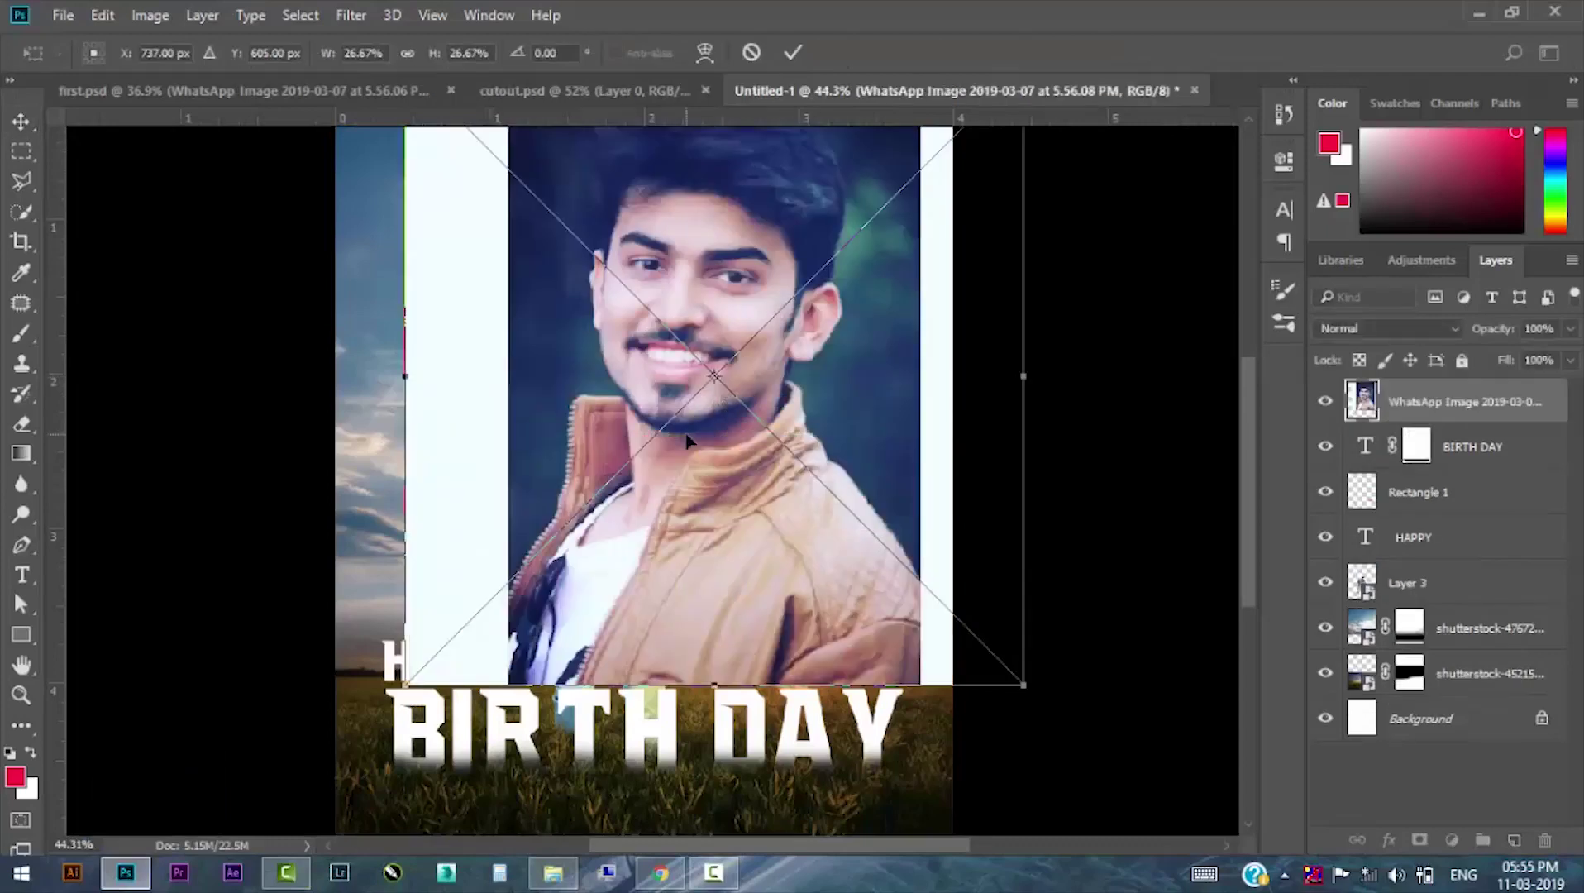
key("Return")
mouse_move(1459, 405)
left_mouse_down()
mouse_move(1461, 653)
mouse_move(1461, 578)
left_mouse_up()
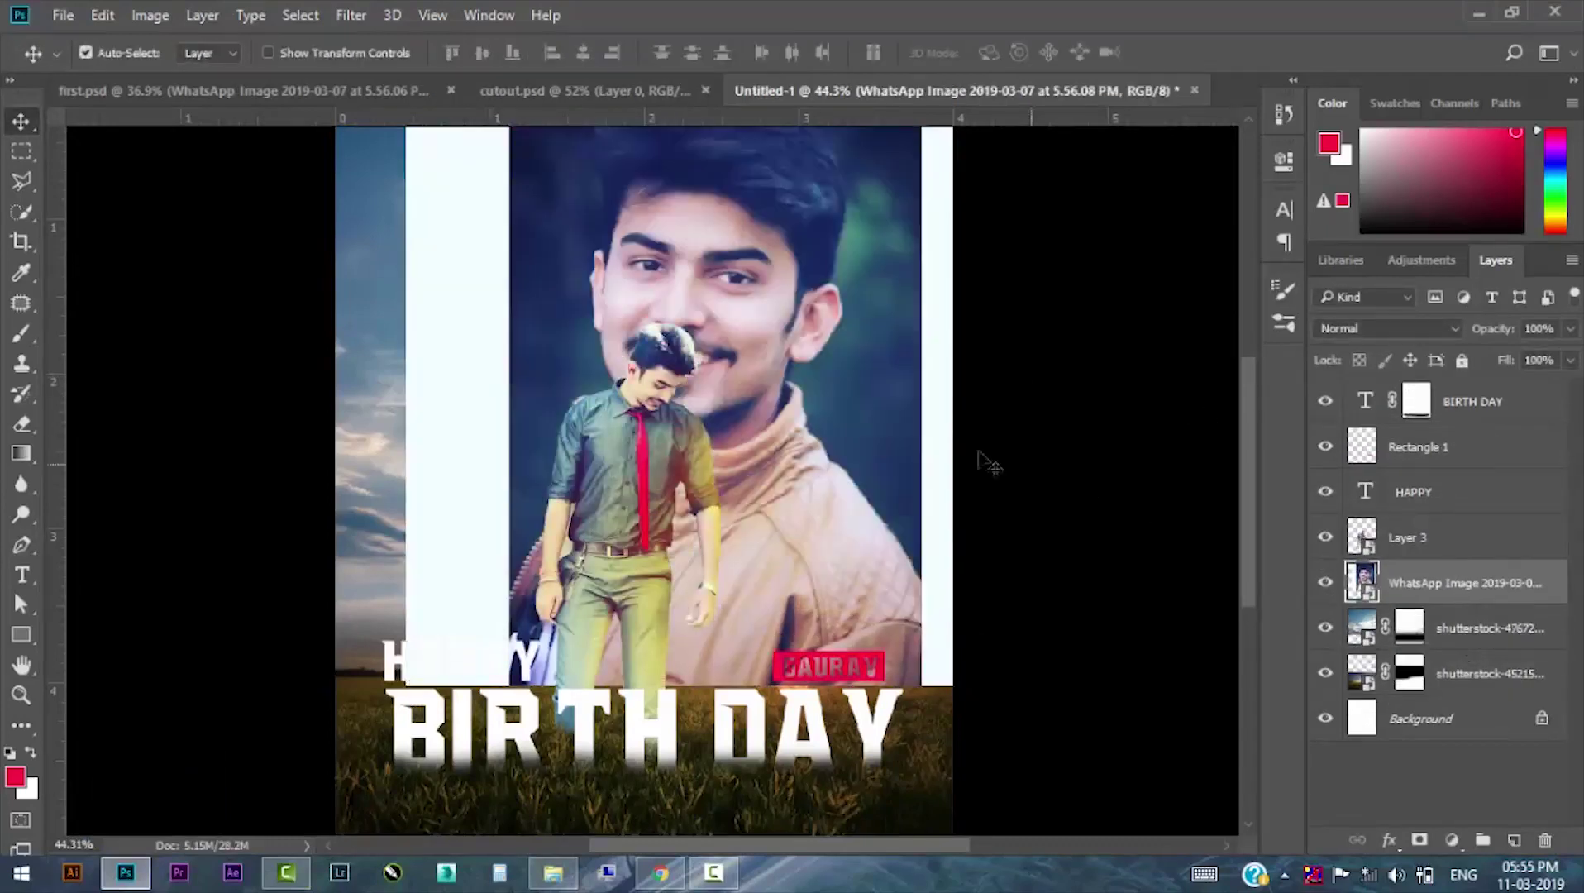
key("ctrl+t")
left_click_drag(404, 684, 497, 543)
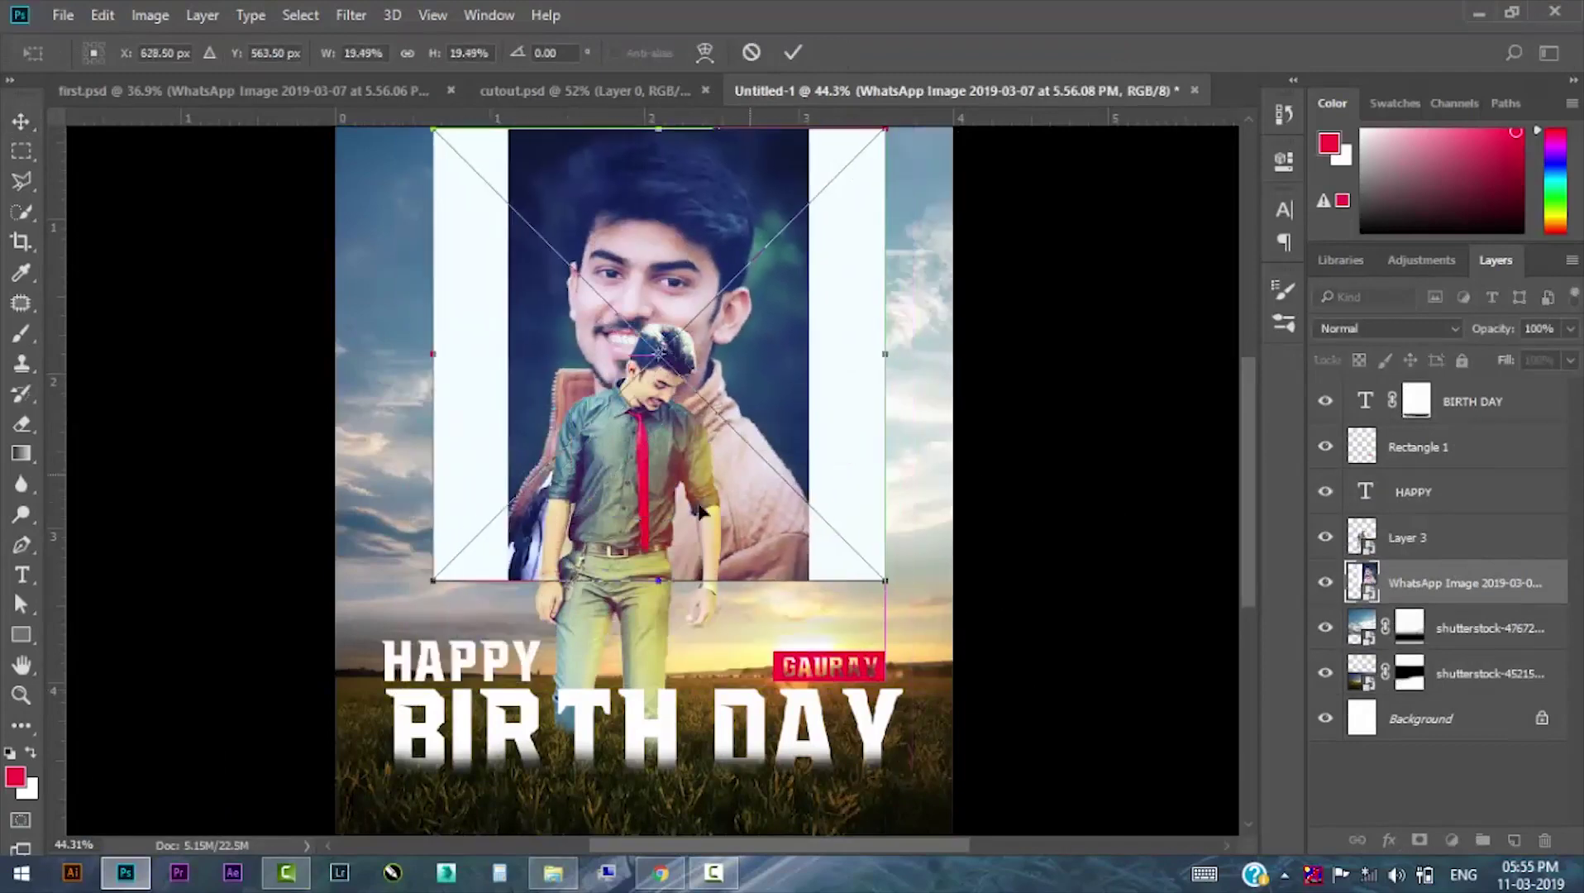
left_click_drag(805, 365, 824, 420)
key("Return")
Rasterize the portrait and delete the white strips on its left and right.
key("m")
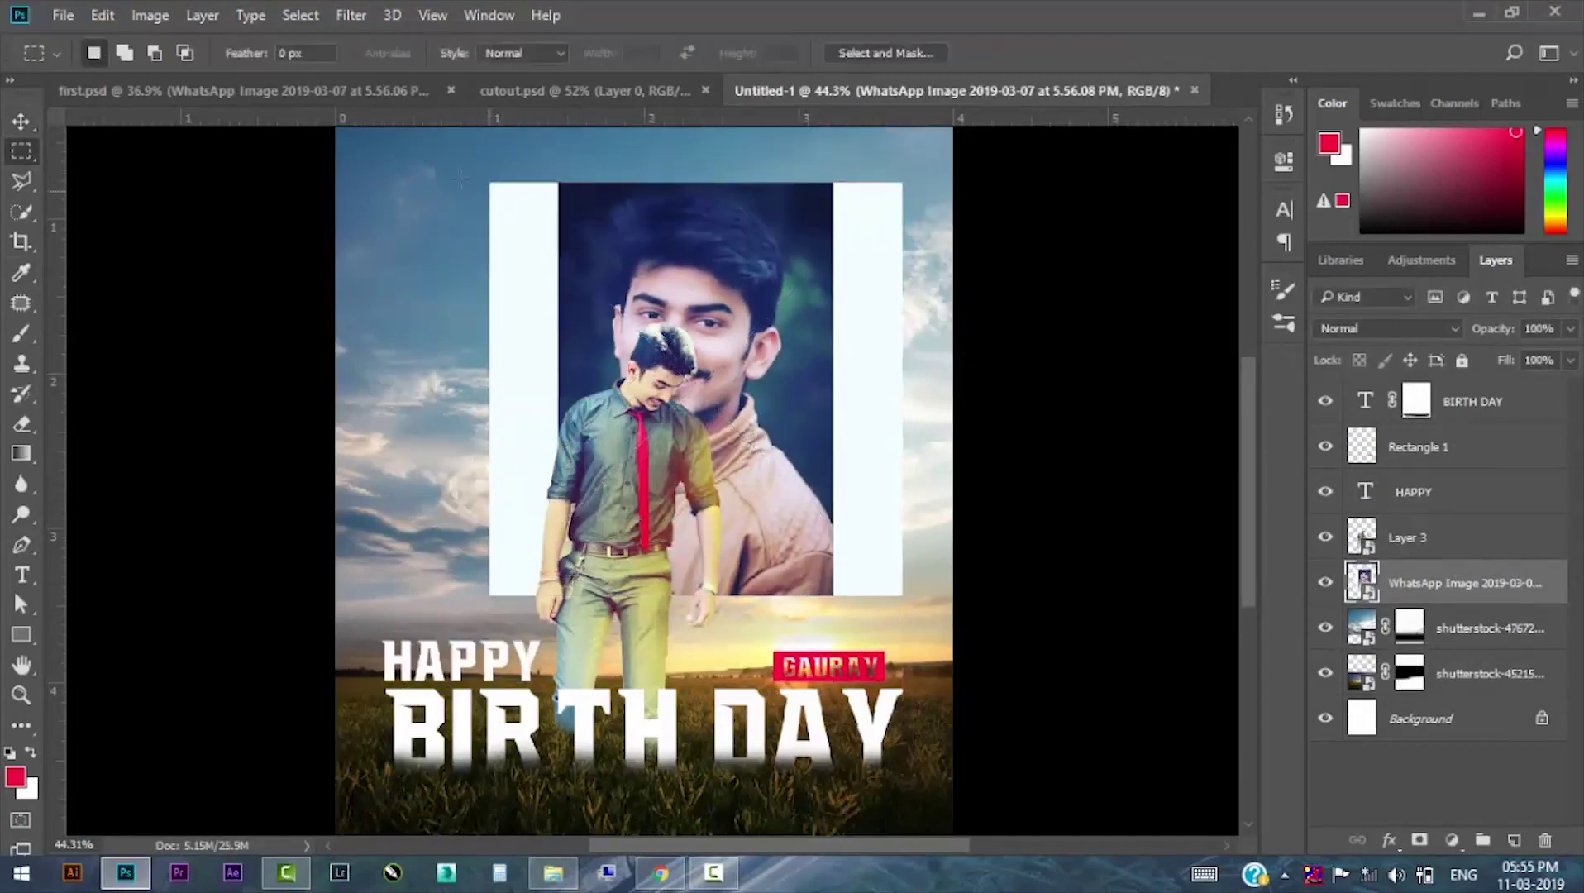
left_click_drag(436, 165, 559, 588)
left_click(552, 636)
key("Delete")
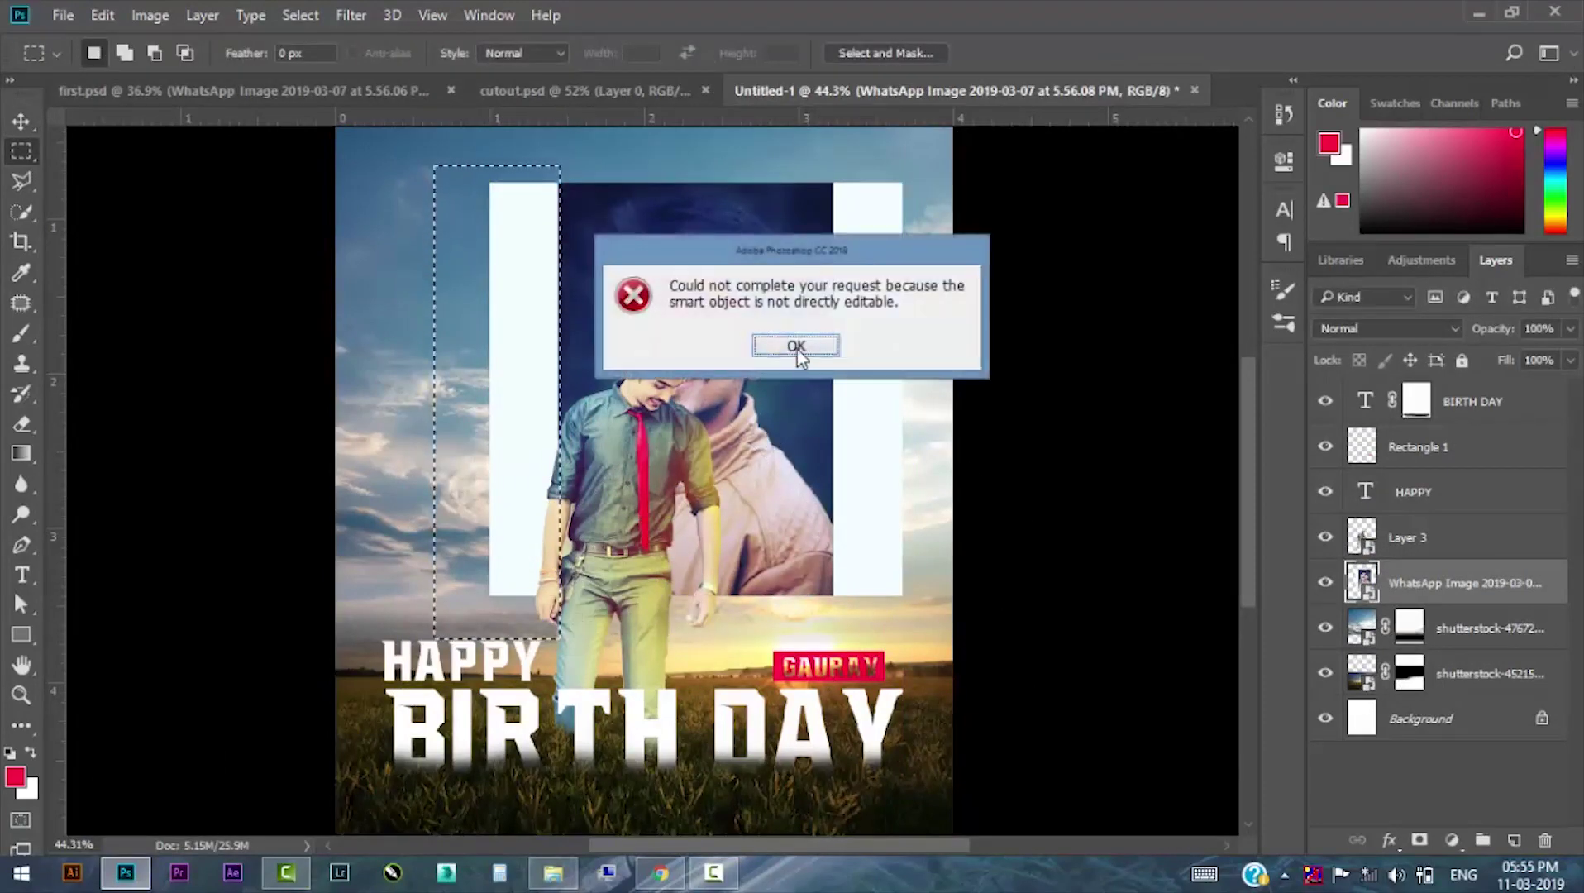
left_click(800, 351)
right_click(1463, 583)
left_click(958, 526)
key("Delete")
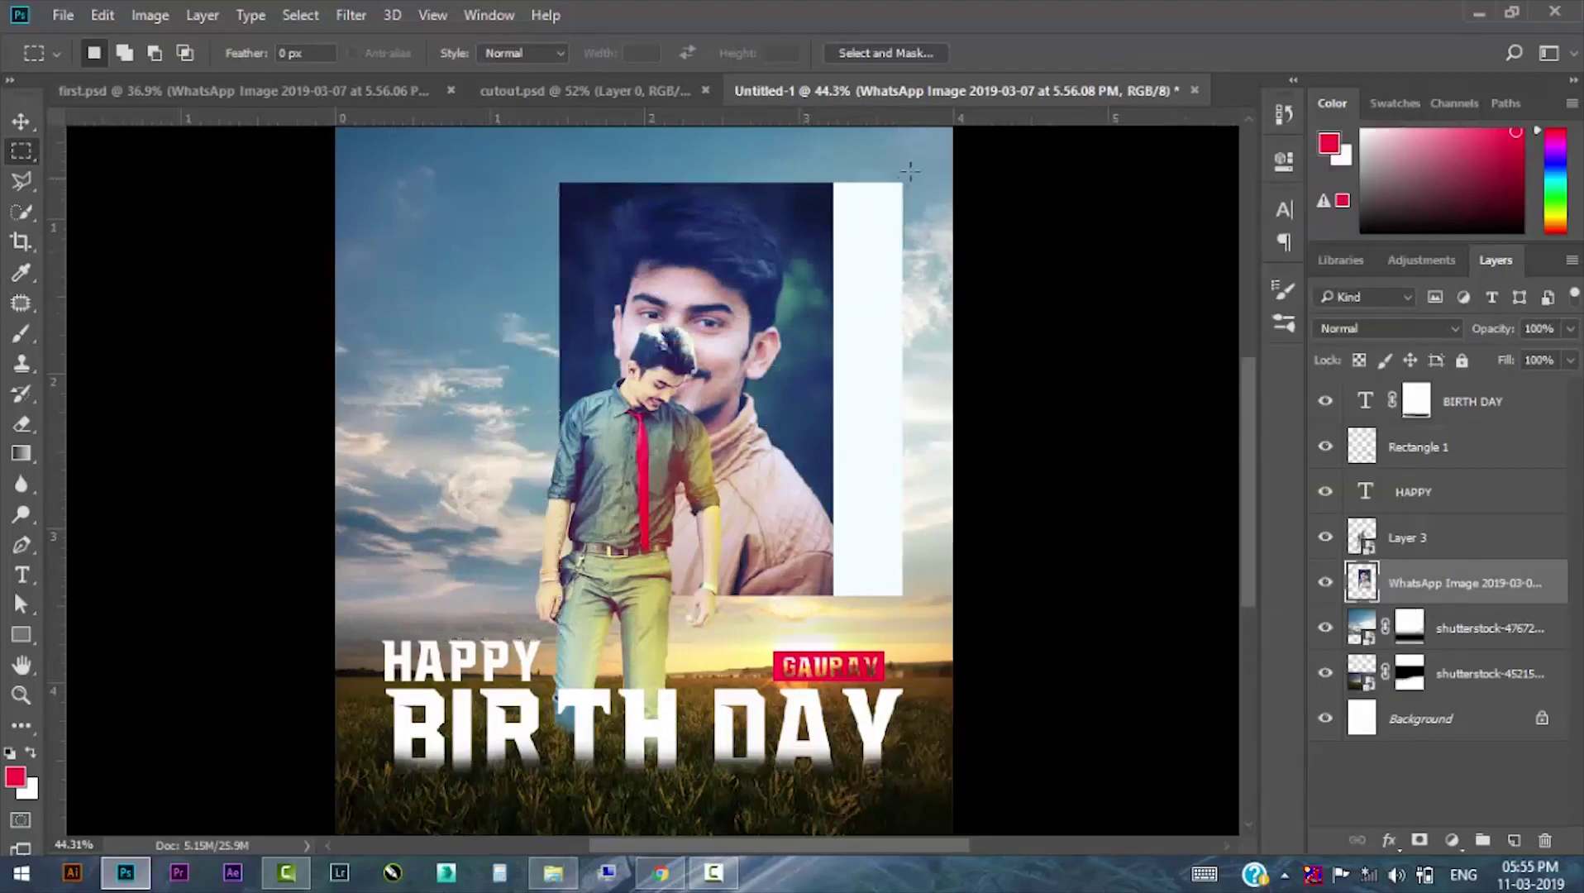
left_click_drag(947, 155, 833, 671)
key("Delete")
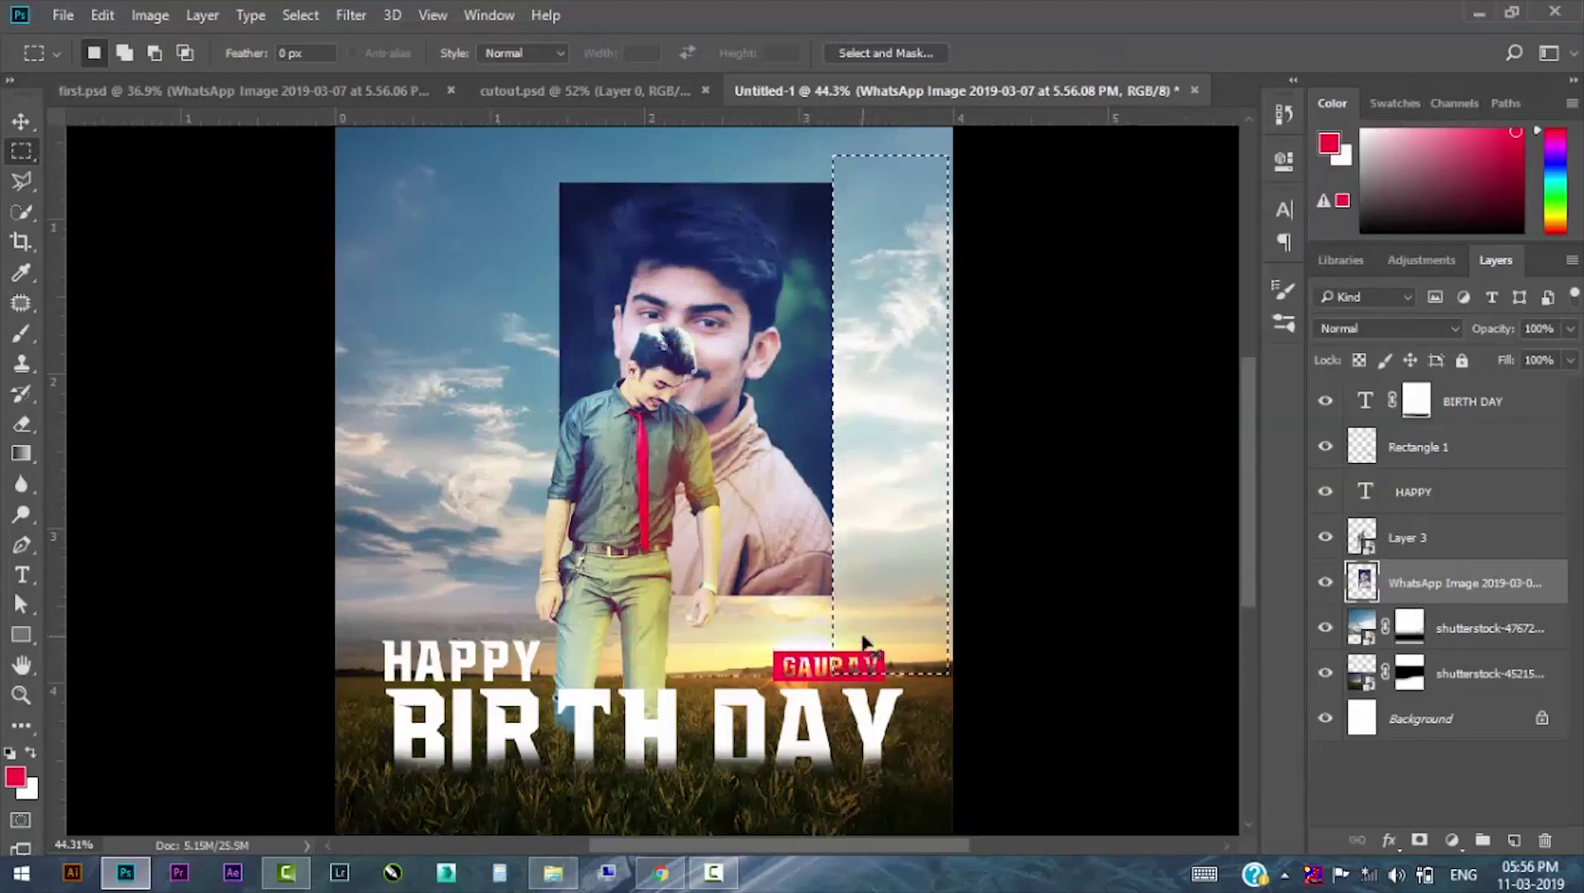
Move the portrait to the top-right and enlarge it to fill that area.
left_click(21, 122)
left_click_drag(727, 372, 827, 347)
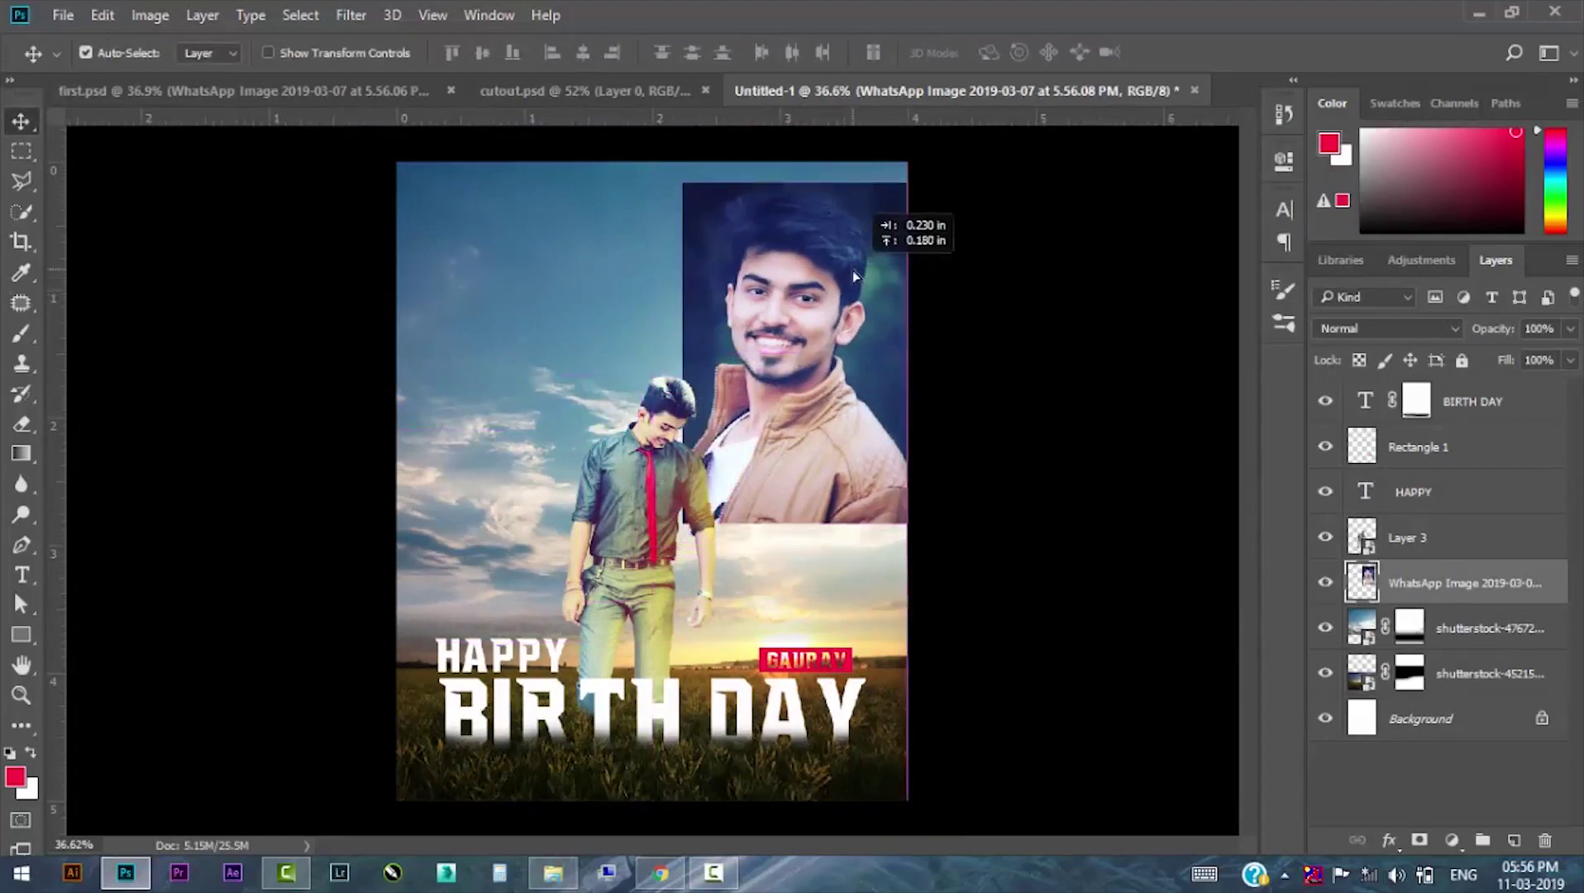
key("ctrl+t")
left_click_drag(916, 183, 944, 148)
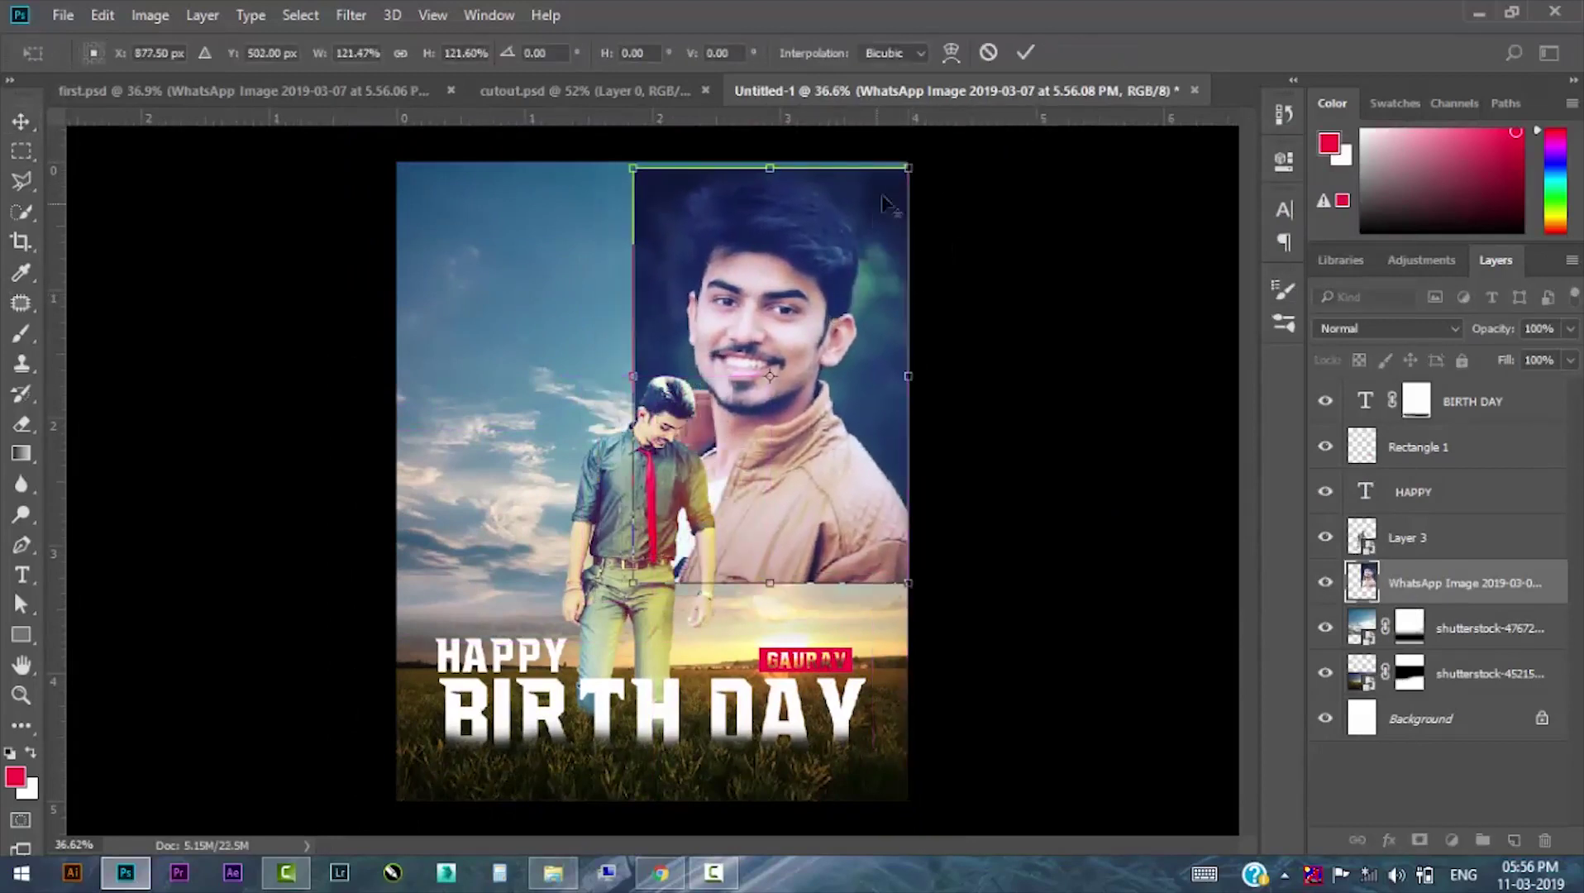
left_click_drag(805, 351, 790, 369)
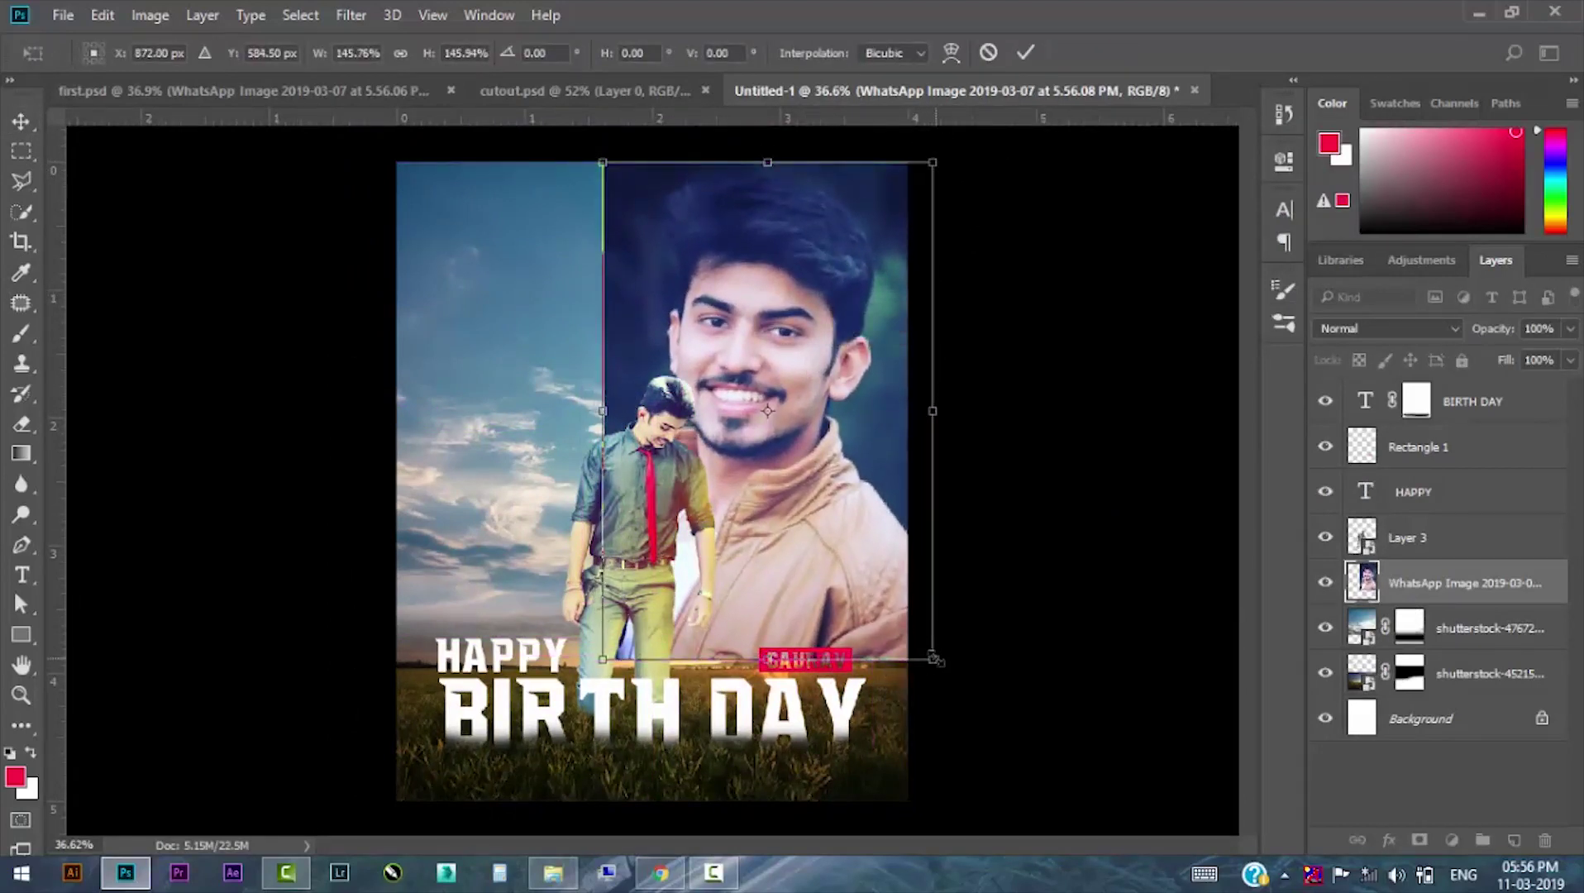
left_click_drag(899, 583, 835, 522)
key("Return")
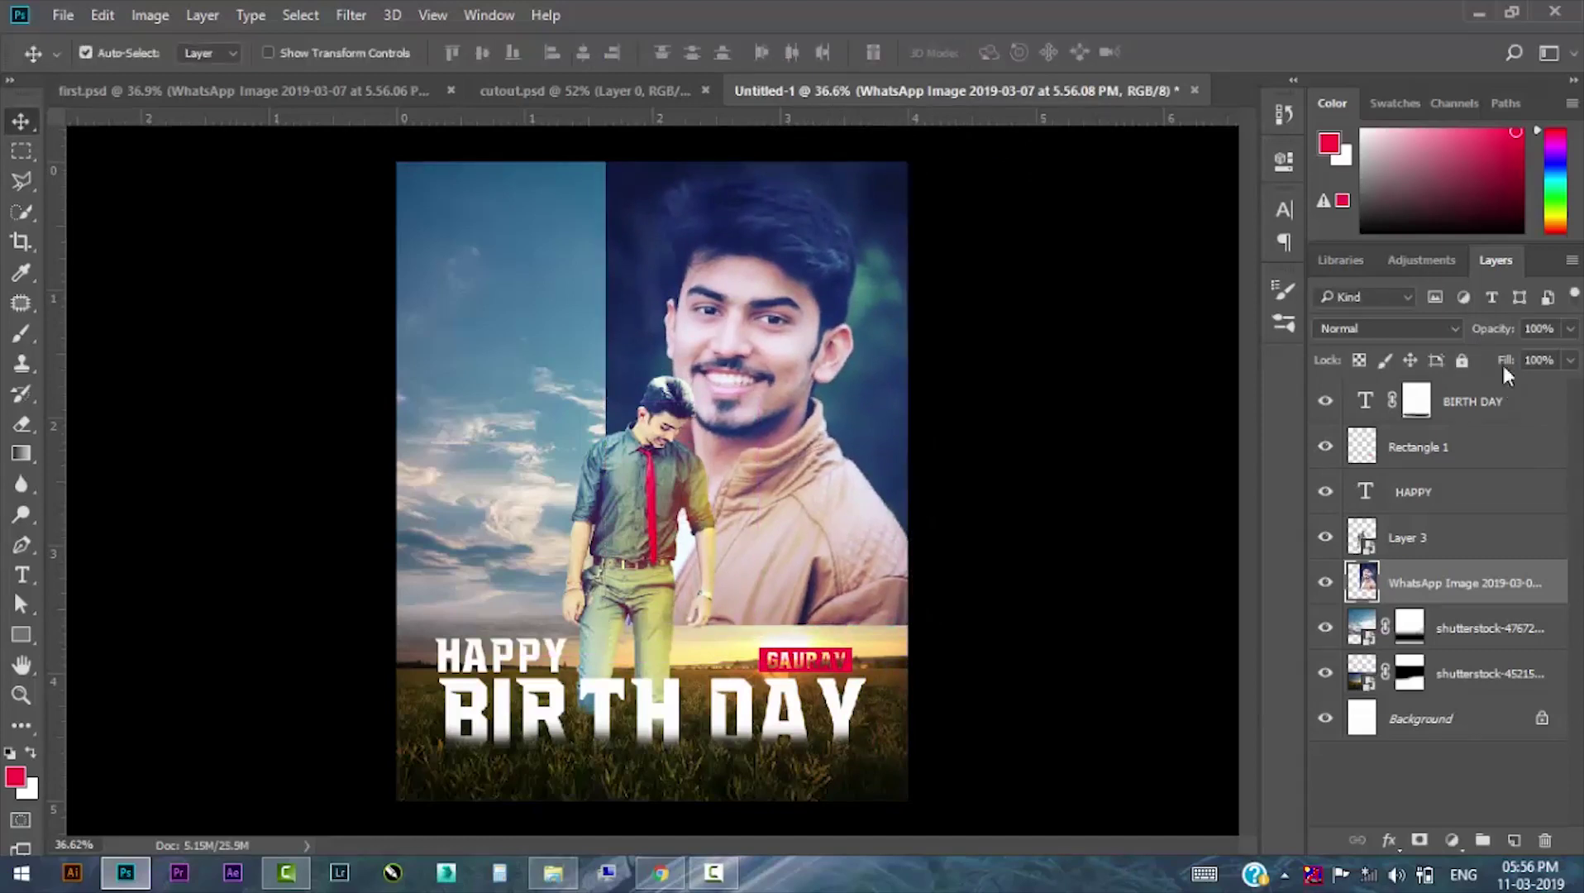
left_click(1388, 328)
Cycle the portrait's blend mode from Multiply to Luminosity, then add a layer mask.
left_click(1363, 404)
scroll(1392, 330, "down", 1)
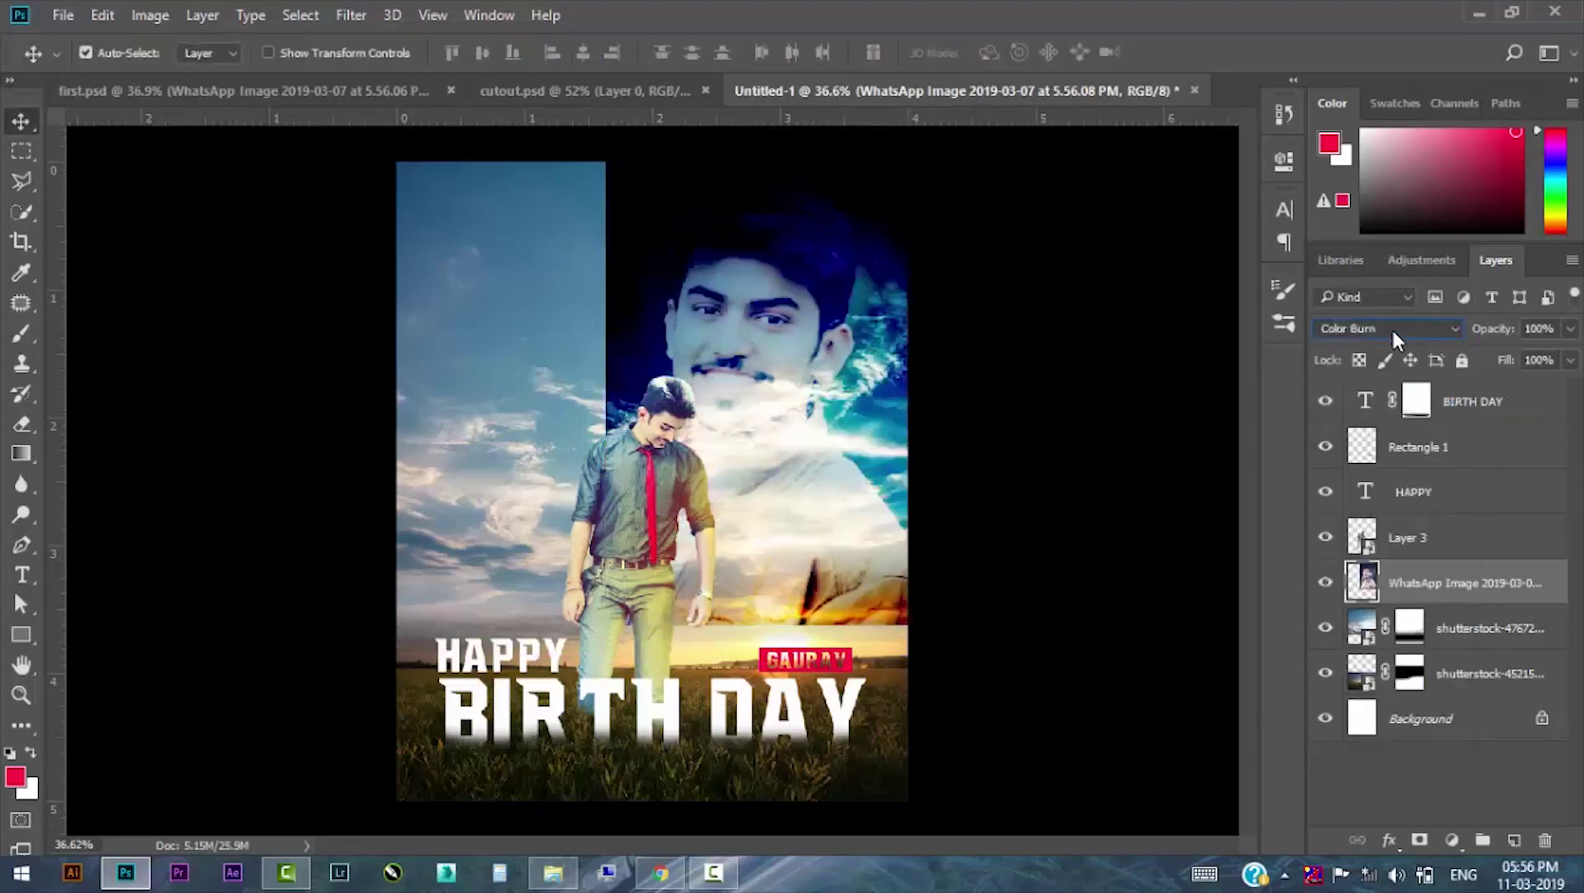
scroll(1391, 331, "down", 1)
scroll(1392, 331, "down", 1)
scroll(1392, 331, "down", 2)
scroll(1392, 331, "down", 2)
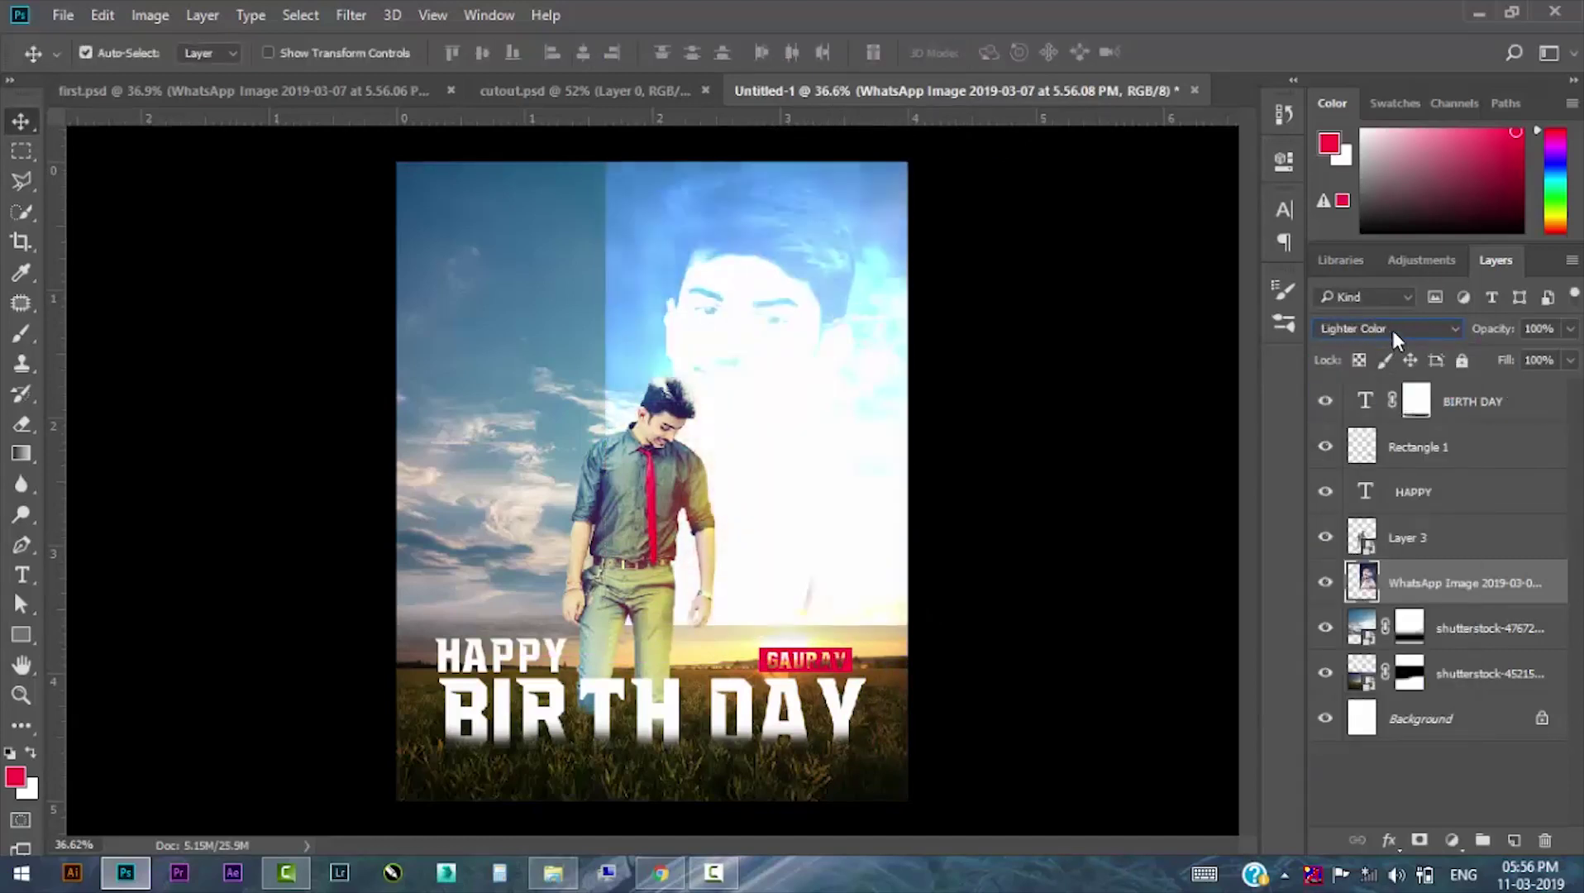
scroll(1392, 330, "down", 2)
scroll(1392, 331, "down", 1)
scroll(1392, 331, "down", 1)
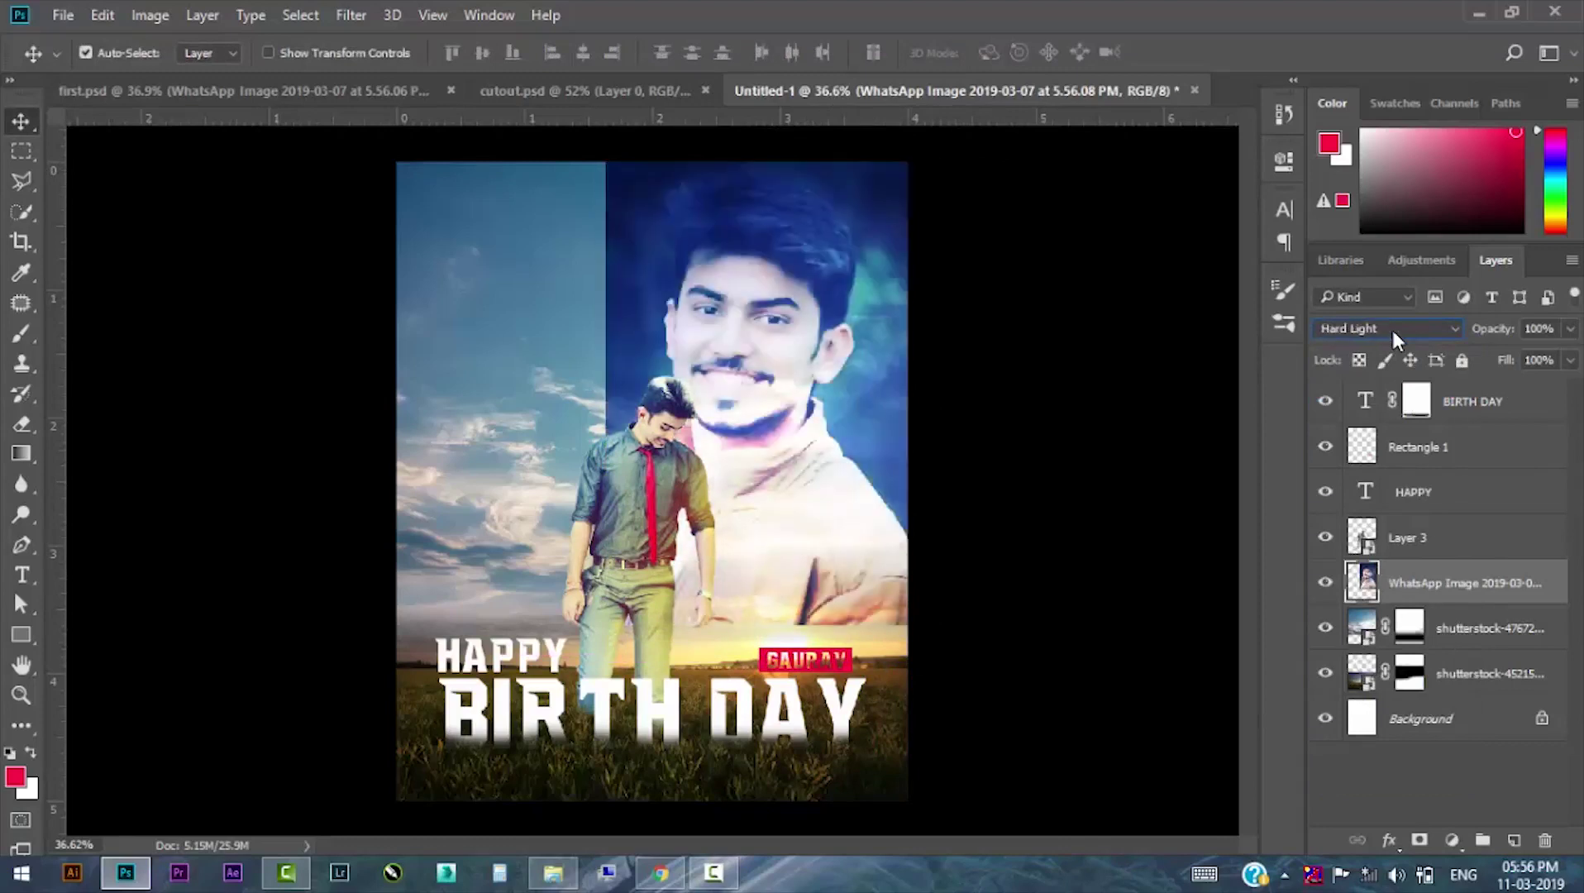
scroll(1392, 330, "down", 1)
scroll(1392, 333, "down", 1)
scroll(1392, 333, "down", 2)
scroll(1392, 333, "down", 2)
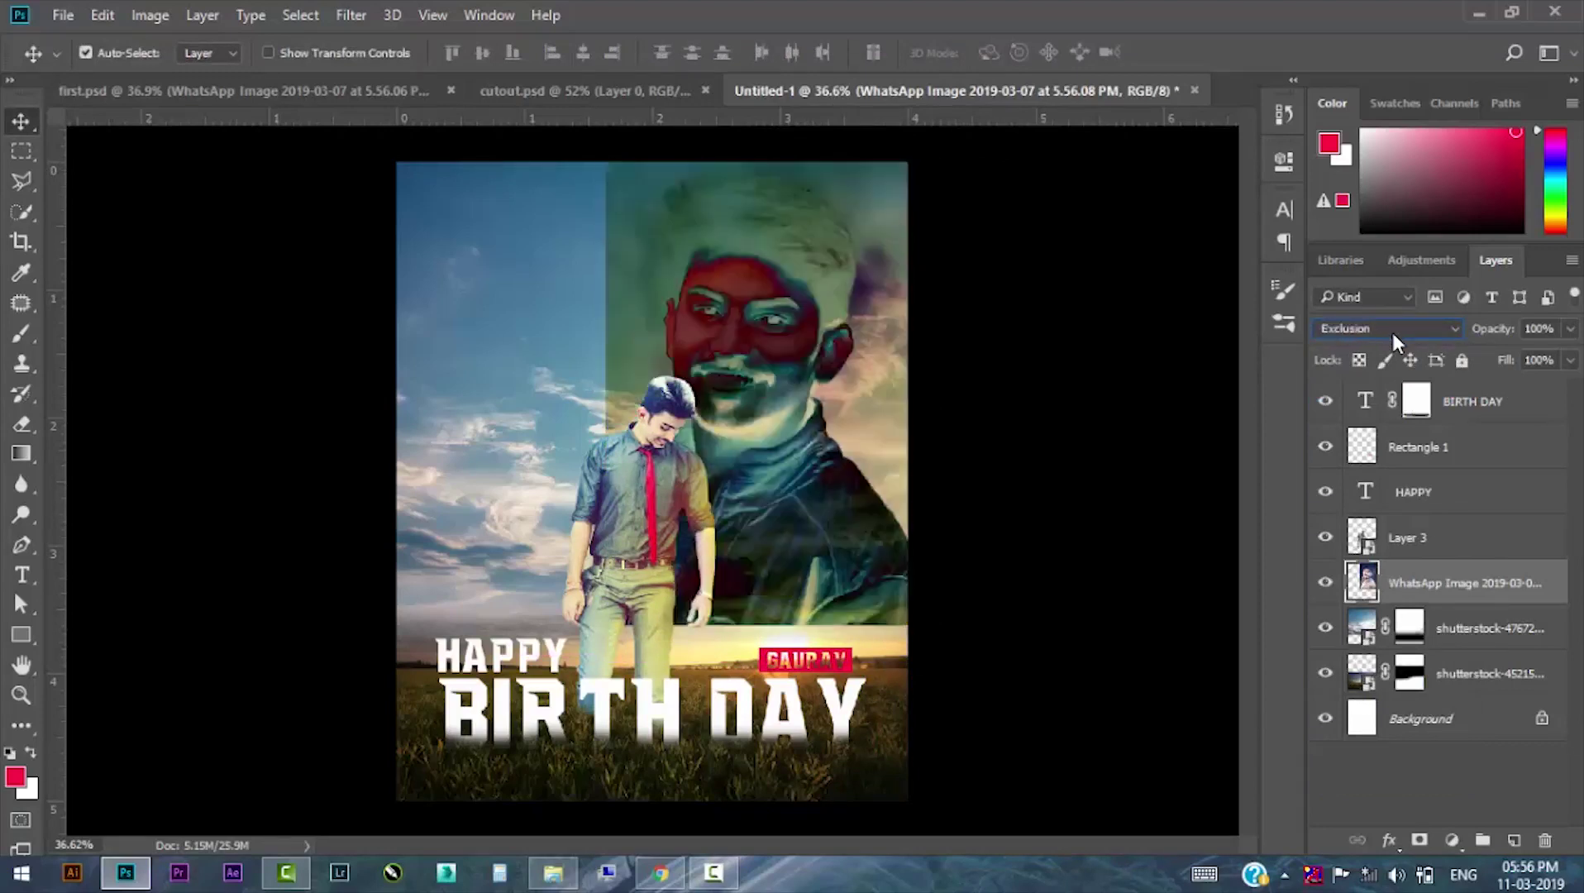
scroll(1392, 334, "down", 2)
scroll(1392, 333, "down", 2)
scroll(1392, 333, "down", 1)
scroll(1392, 334, "down", 1)
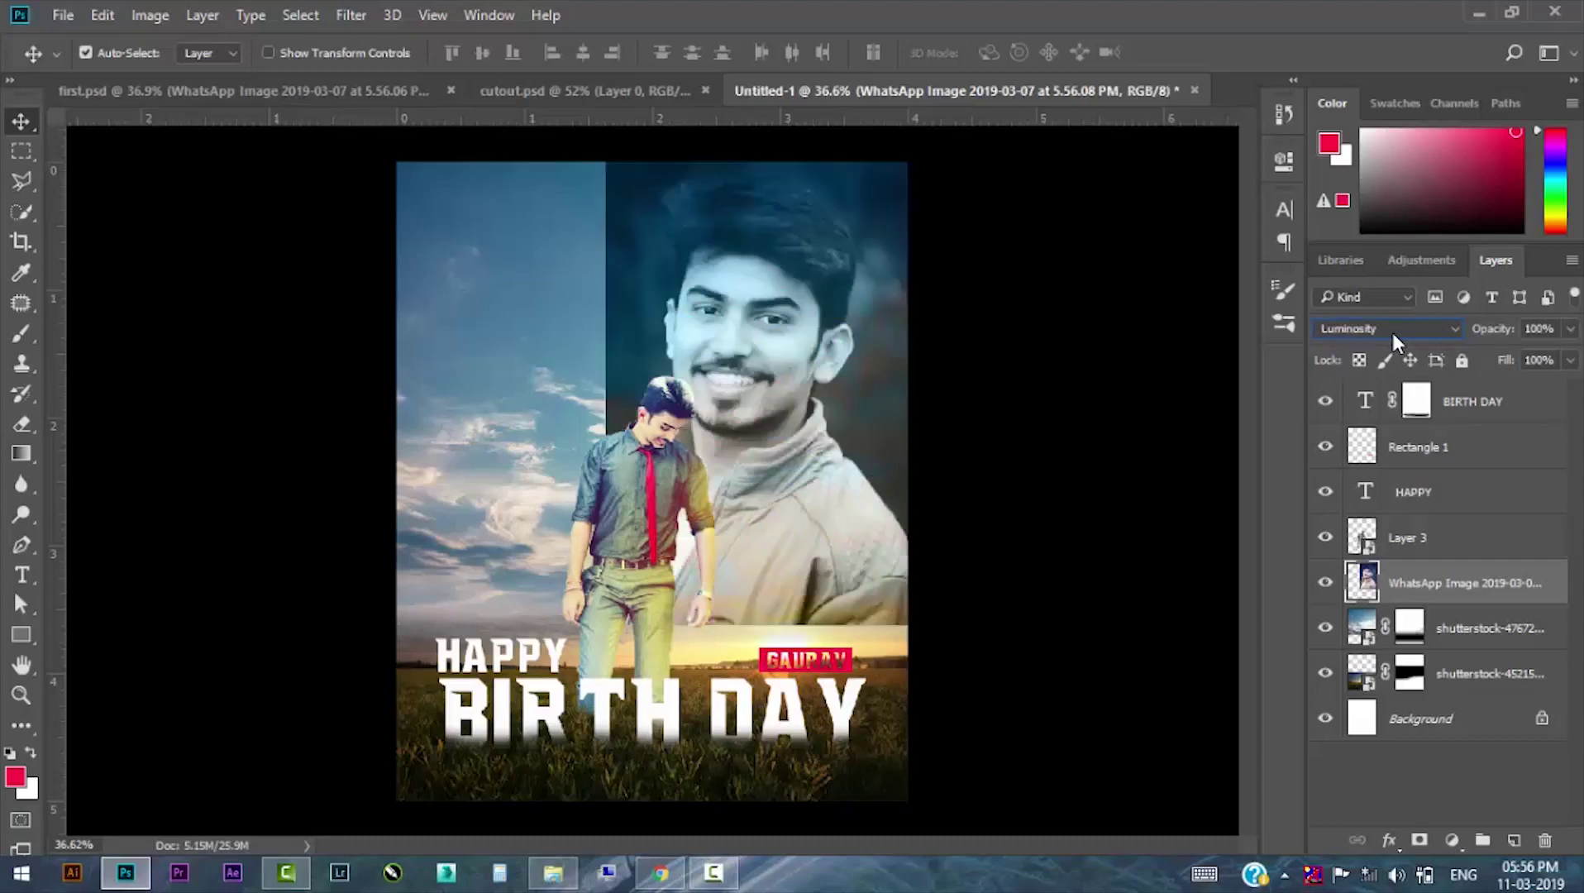
left_click(1418, 839)
Brush black on the portrait mask to fade its left and bottom edges.
left_click(21, 333)
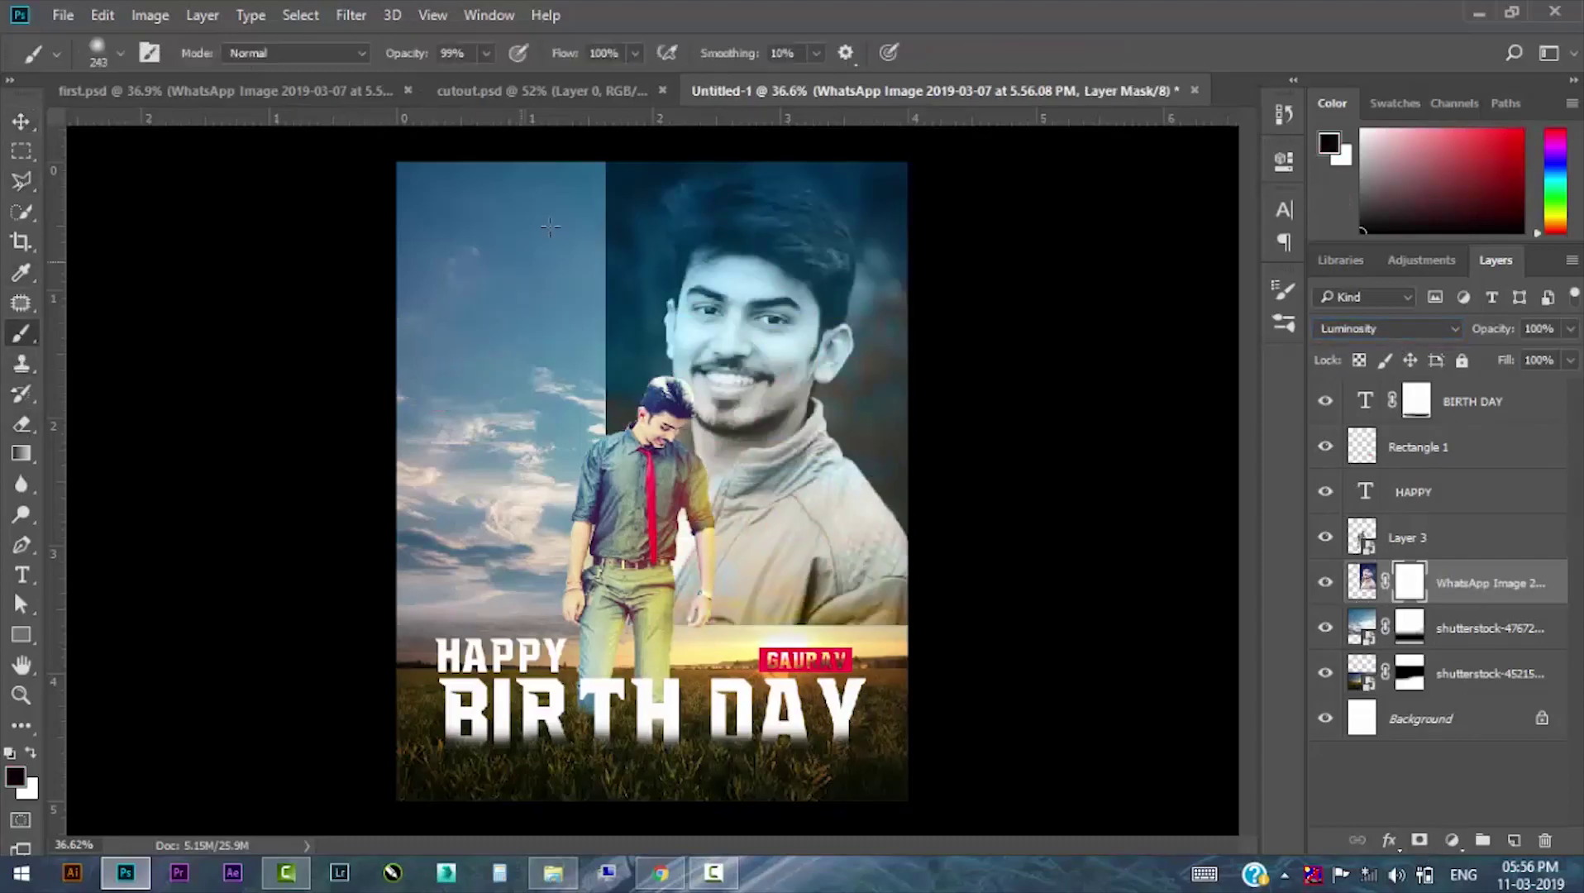
left_click_drag(563, 271, 535, 449)
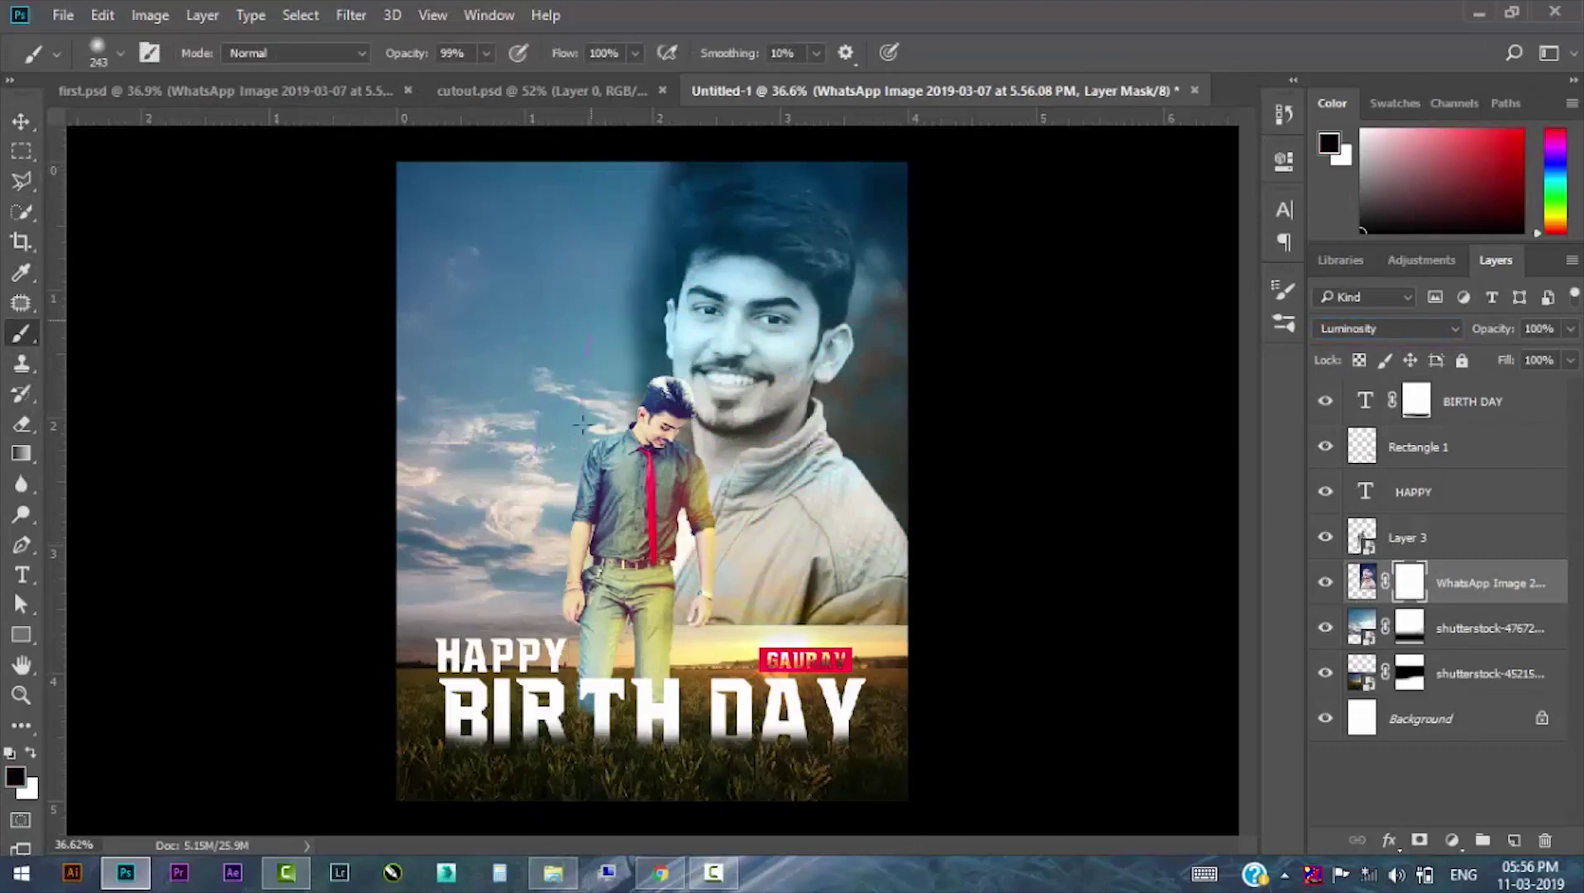
left_click_drag(644, 422, 649, 248)
left_click_drag(884, 608, 711, 608)
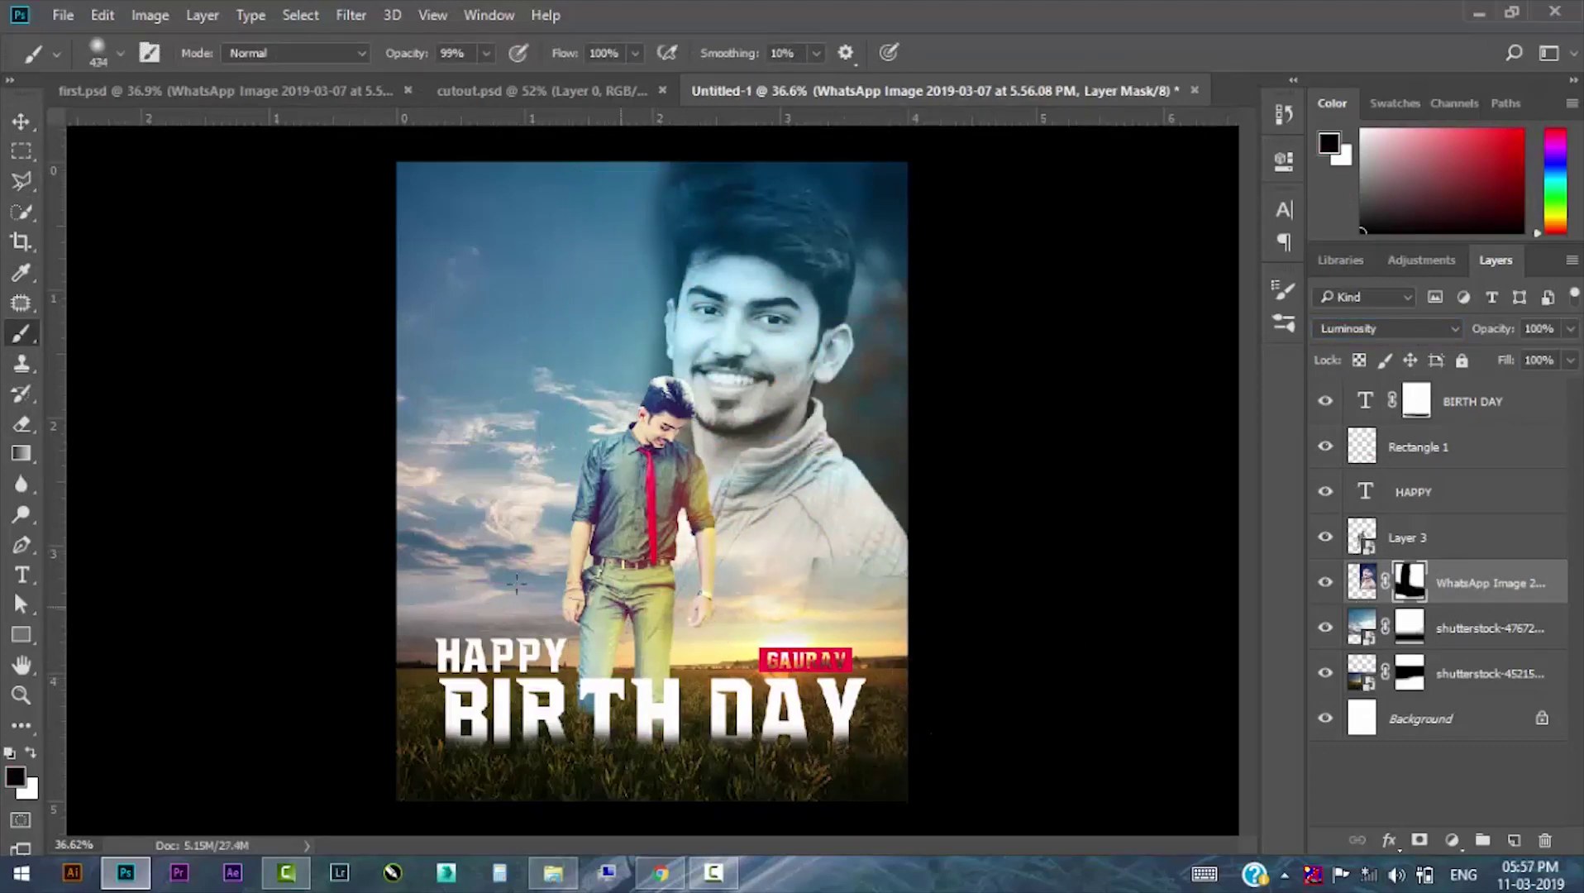
mouse_move(996, 546)
left_mouse_down()
mouse_move(948, 159)
mouse_move(948, 395)
left_mouse_up()
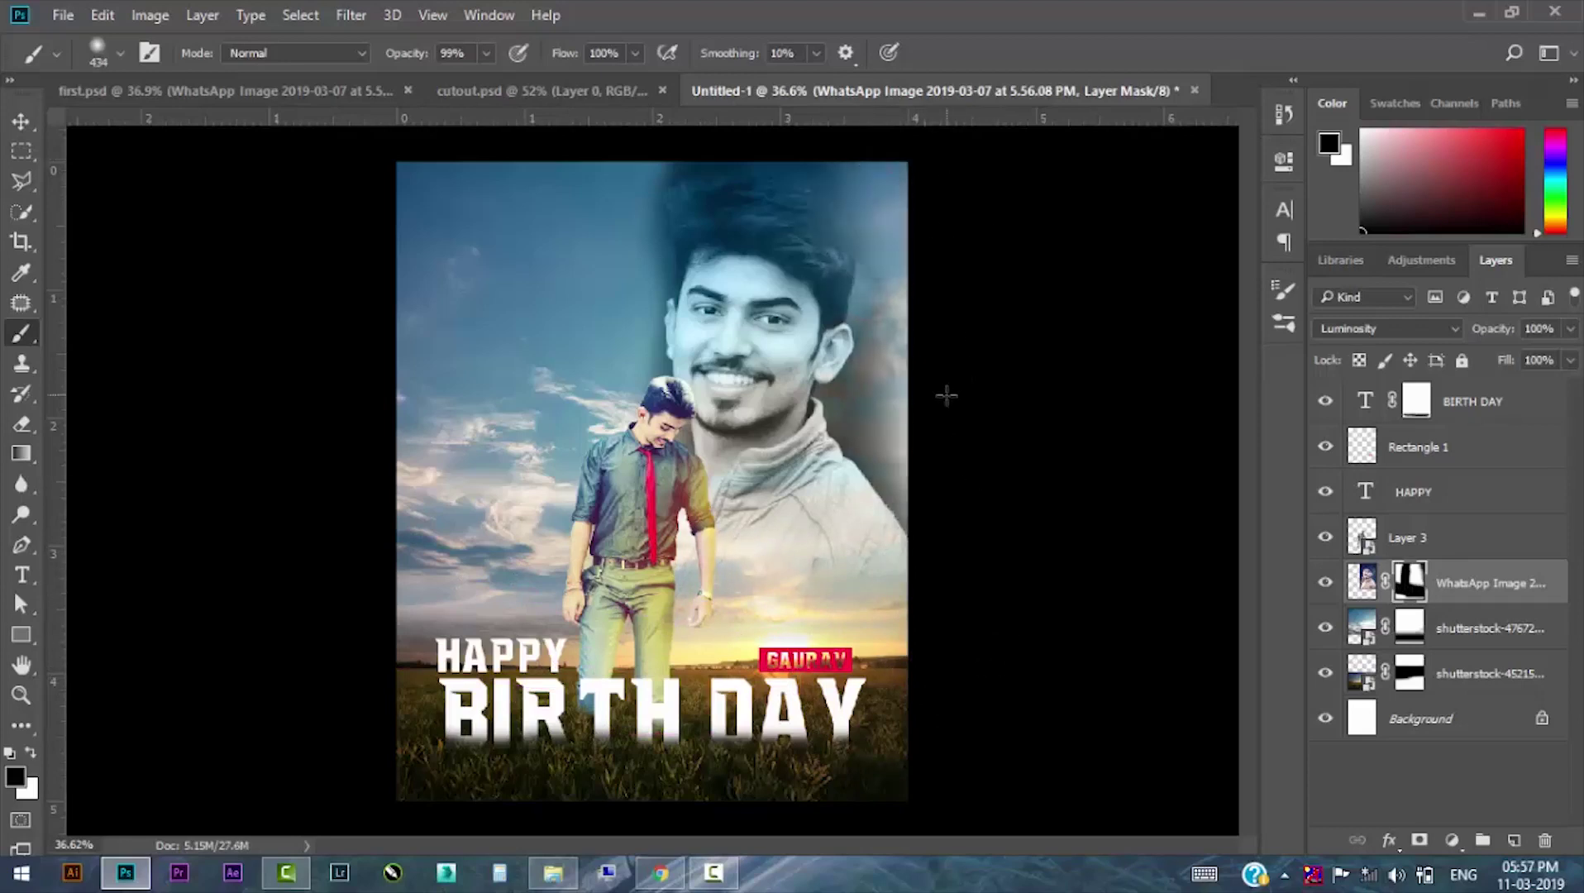
Soften the portrait's upper-right edge into the clouds, then return to the Move tool.
scroll(969, 482, "down", 1)
scroll(880, 385, "up", 2)
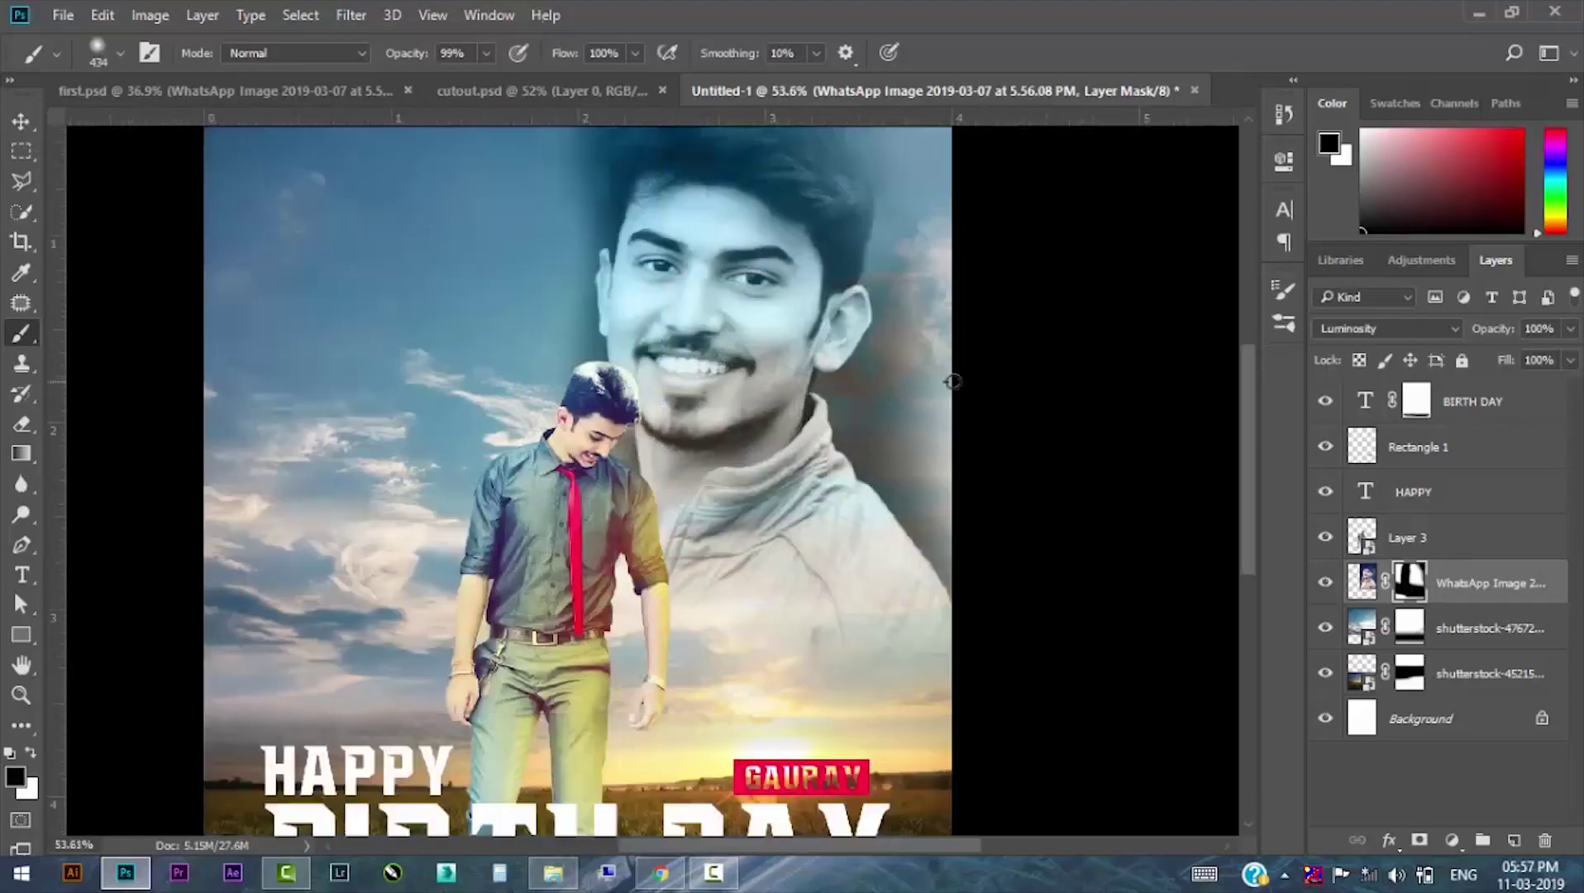
mouse_move(925, 342)
left_mouse_down()
mouse_move(931, 236)
mouse_move(946, 363)
mouse_move(1028, 588)
mouse_move(897, 418)
mouse_move(1012, 549)
left_mouse_up()
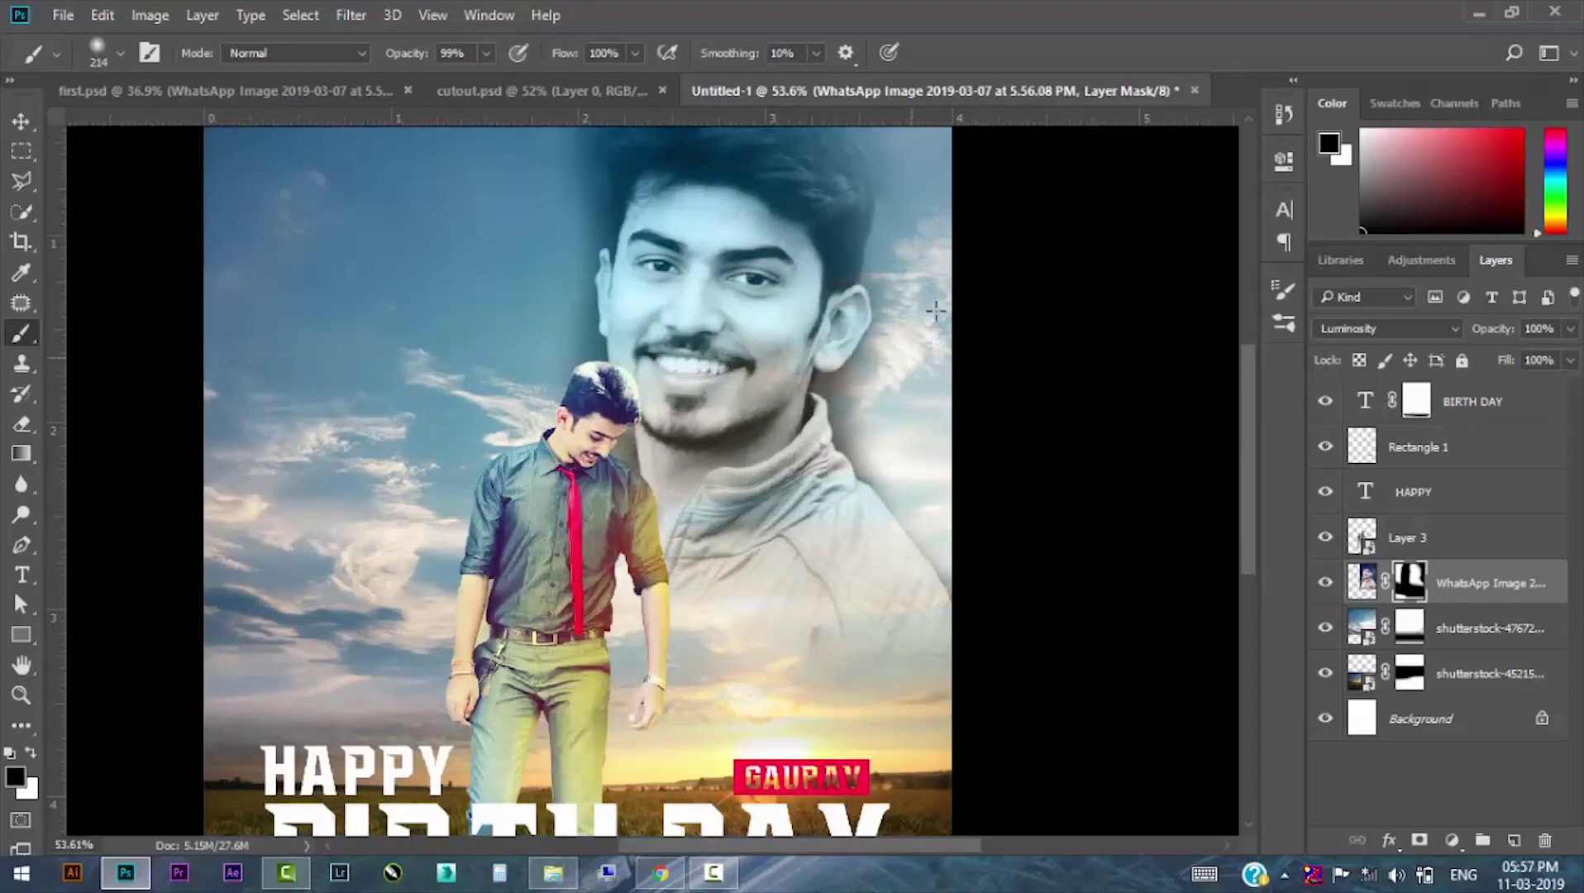
scroll(860, 382, "down", 1)
scroll(757, 477, "down", 1)
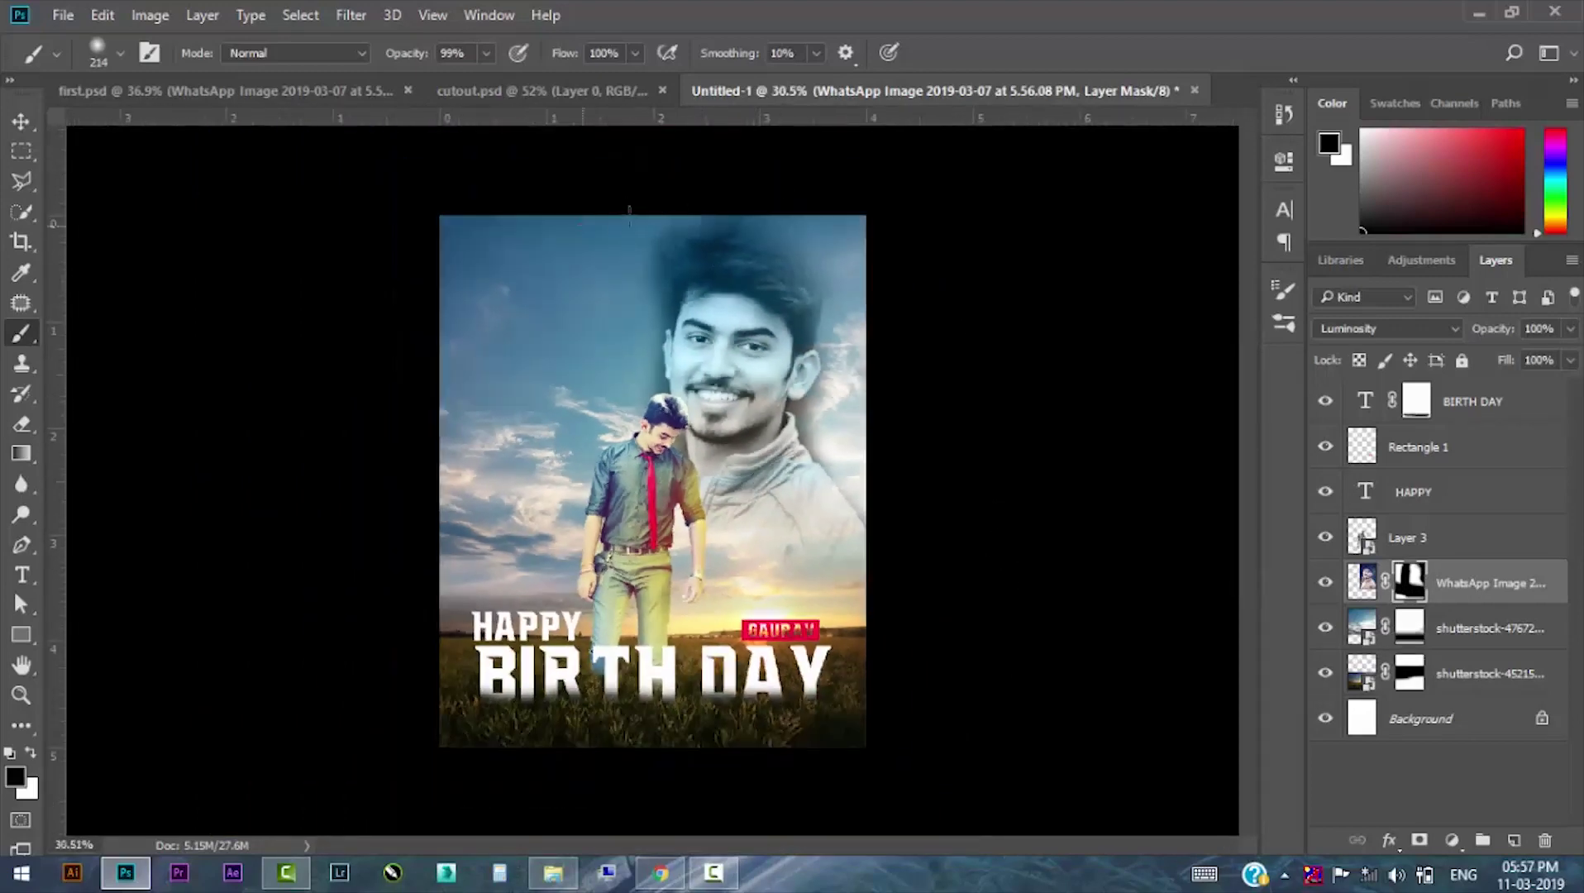
scroll(680, 417, "up", 1)
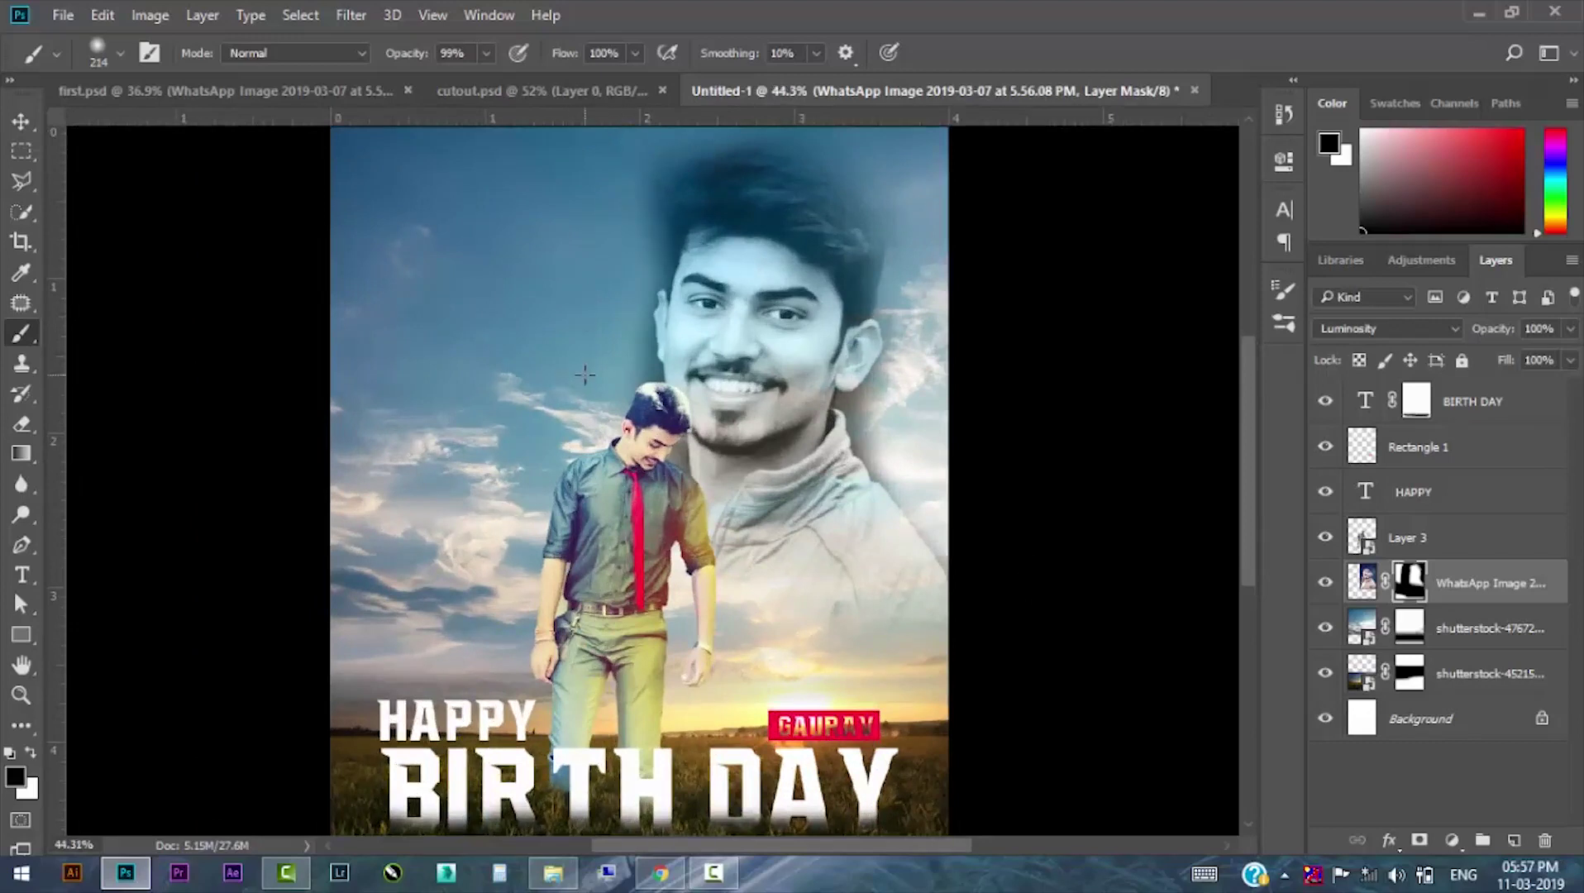
scroll(711, 347, "down", 1)
key("v")
key("ctrl+2")
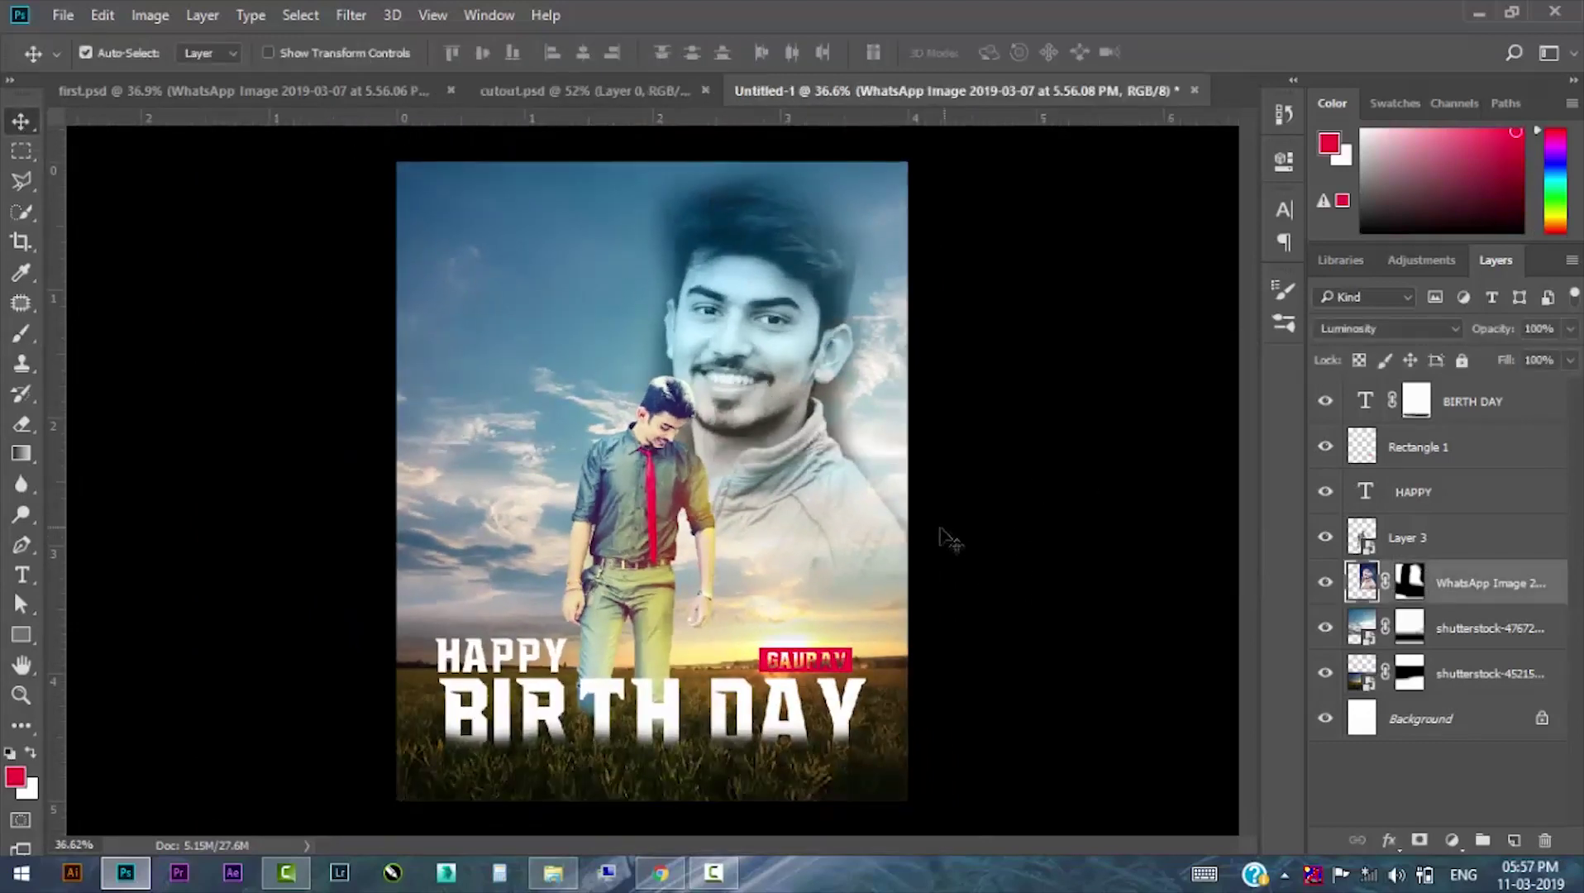
Place the pink-shirt WhatsApp portrait into the poster and shrink it to fit.
left_click(552, 872)
left_click_drag(1113, 277, 584, 364)
left_click_drag(901, 235, 772, 225)
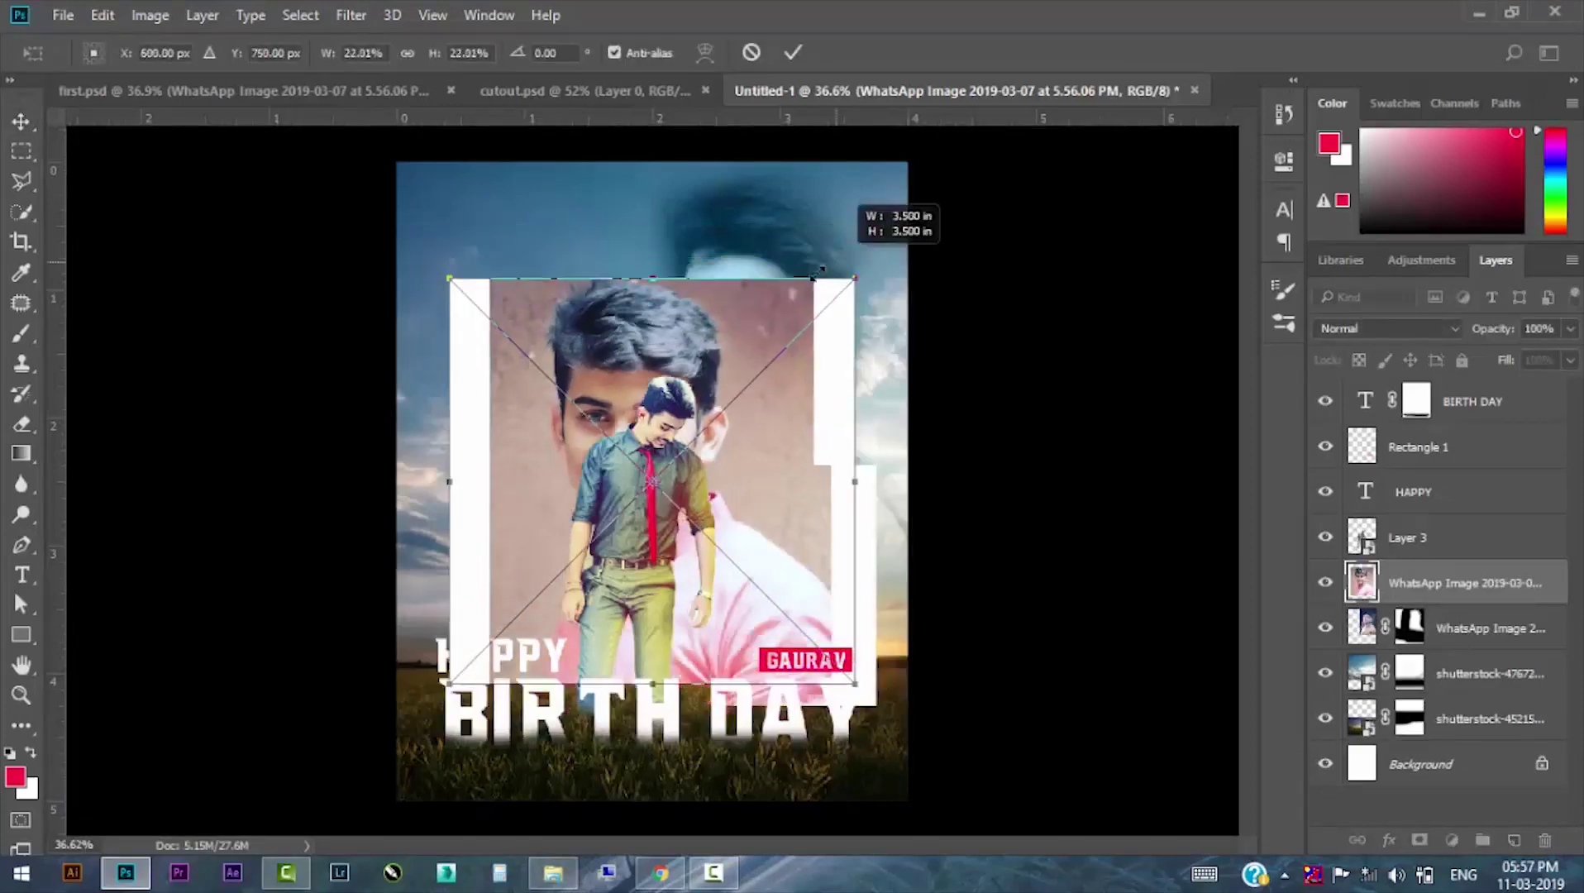
key("Return")
Rasterize the portrait and delete its left and right white strips.
key("m")
left_click_drag(398, 198, 437, 705)
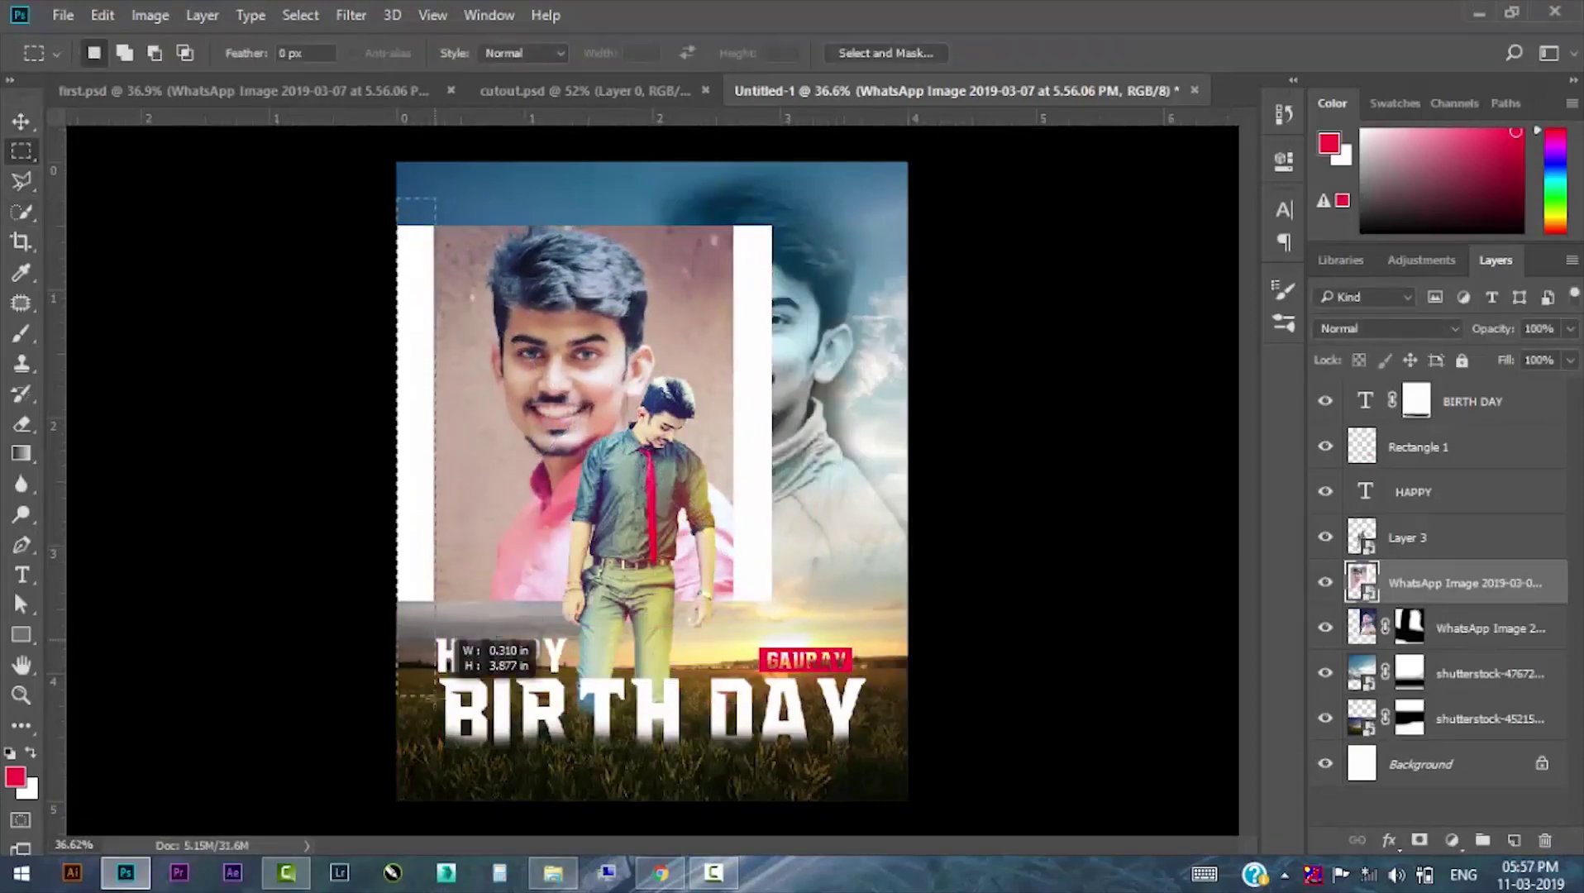
right_click(1405, 587)
left_click(593, 382)
key("Delete")
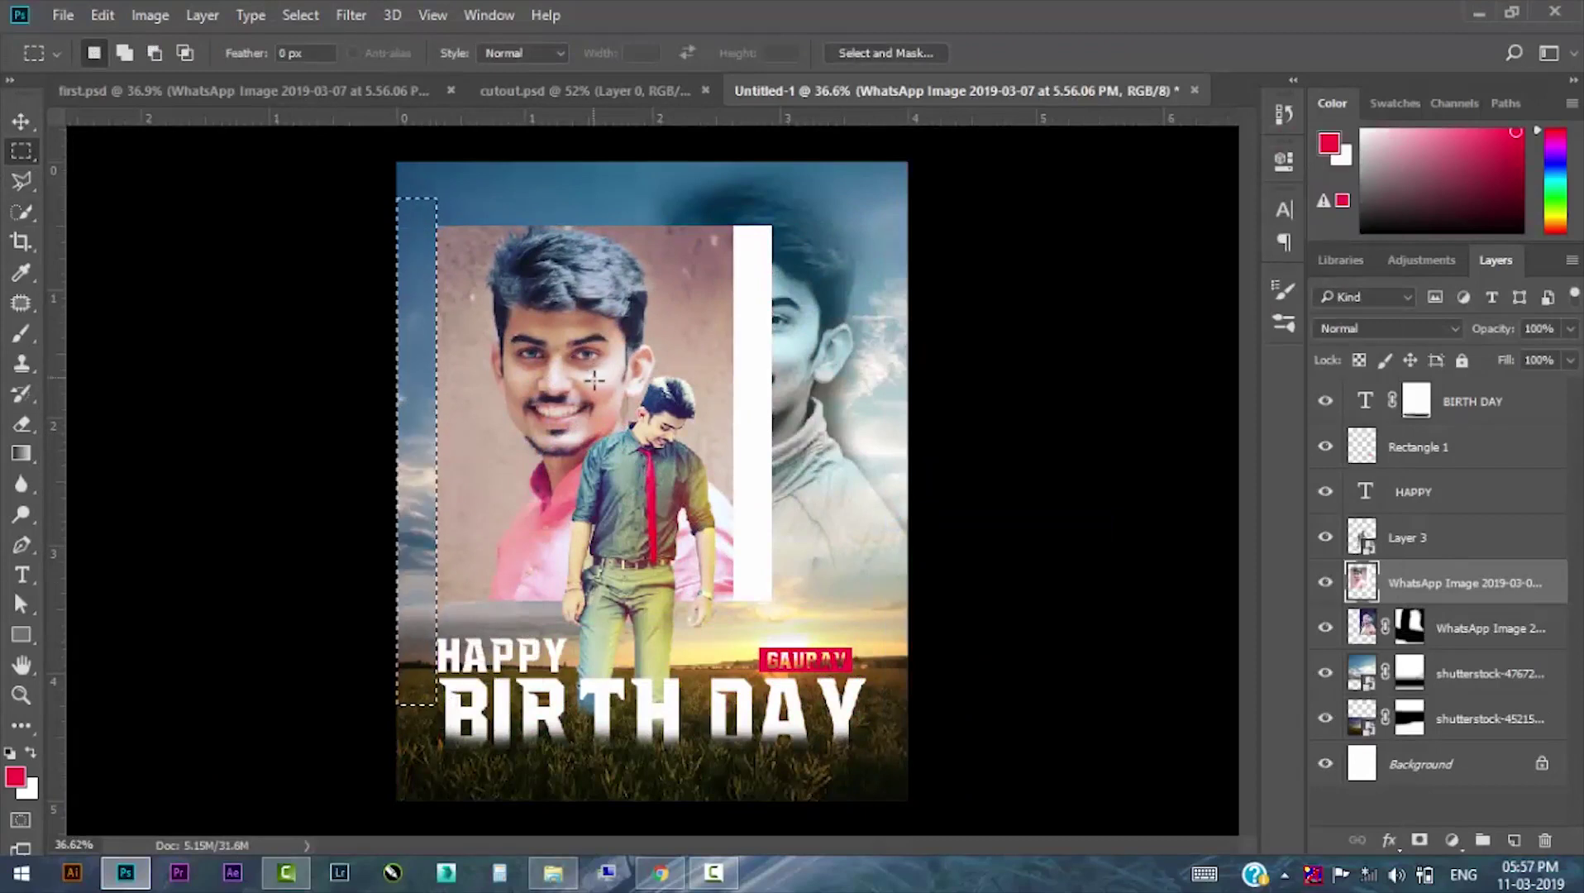
left_click_drag(837, 196, 733, 671)
key("Delete")
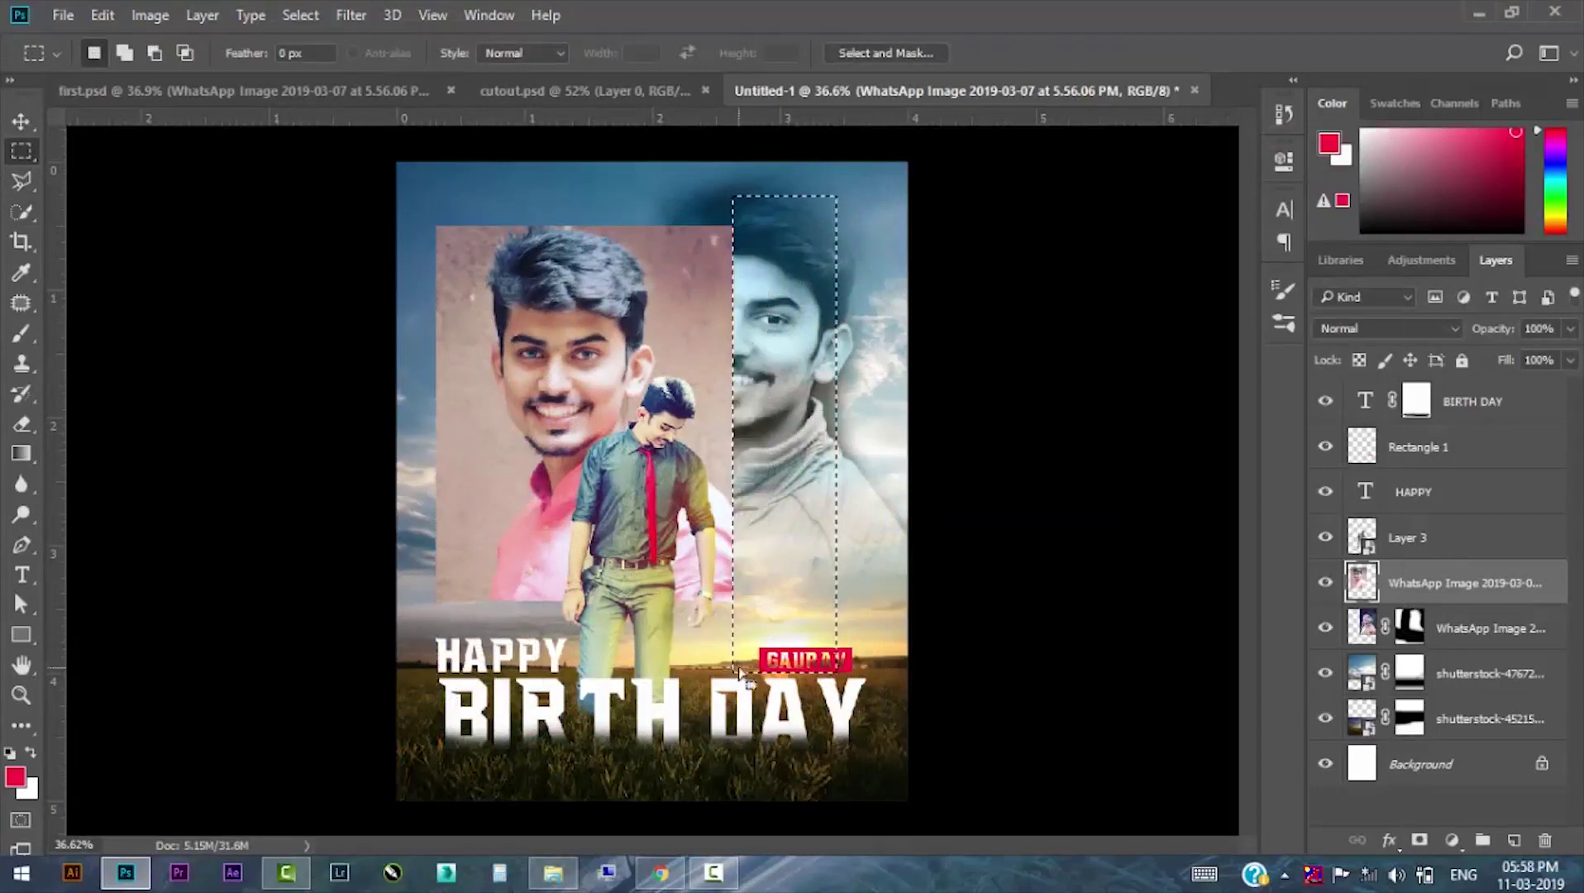
Enlarge the portrait to about 135% and position it in the poster's top-left.
left_click(19, 122)
mouse_move(538, 313)
left_mouse_down()
mouse_move(497, 250)
mouse_move(512, 247)
left_mouse_up()
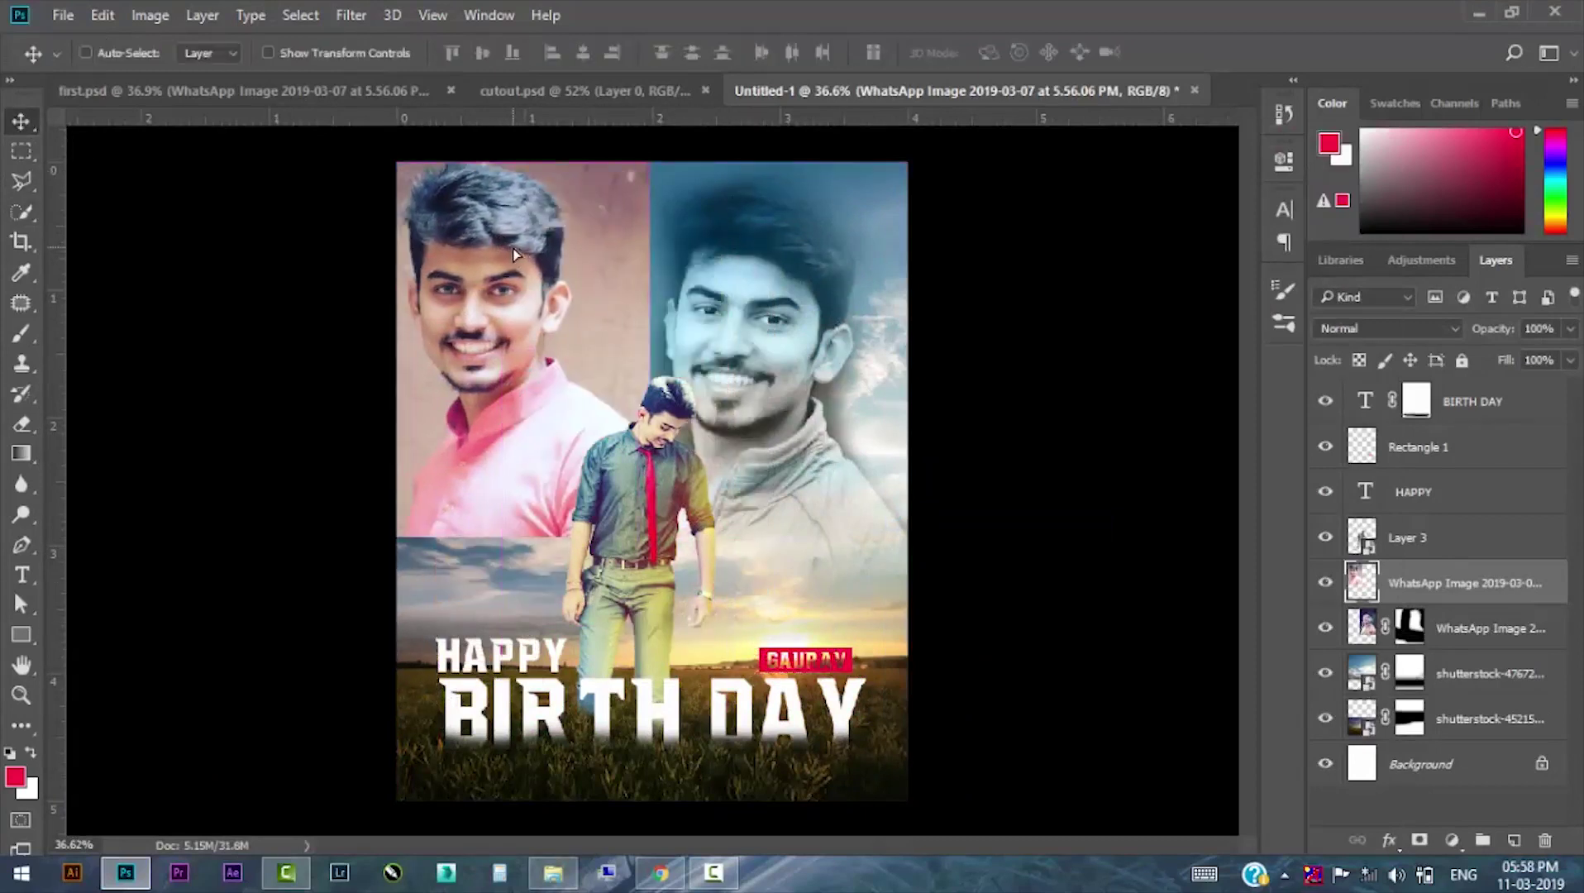
key("ctrl+t")
left_click_drag(655, 537, 757, 666)
left_click_drag(589, 359, 536, 354)
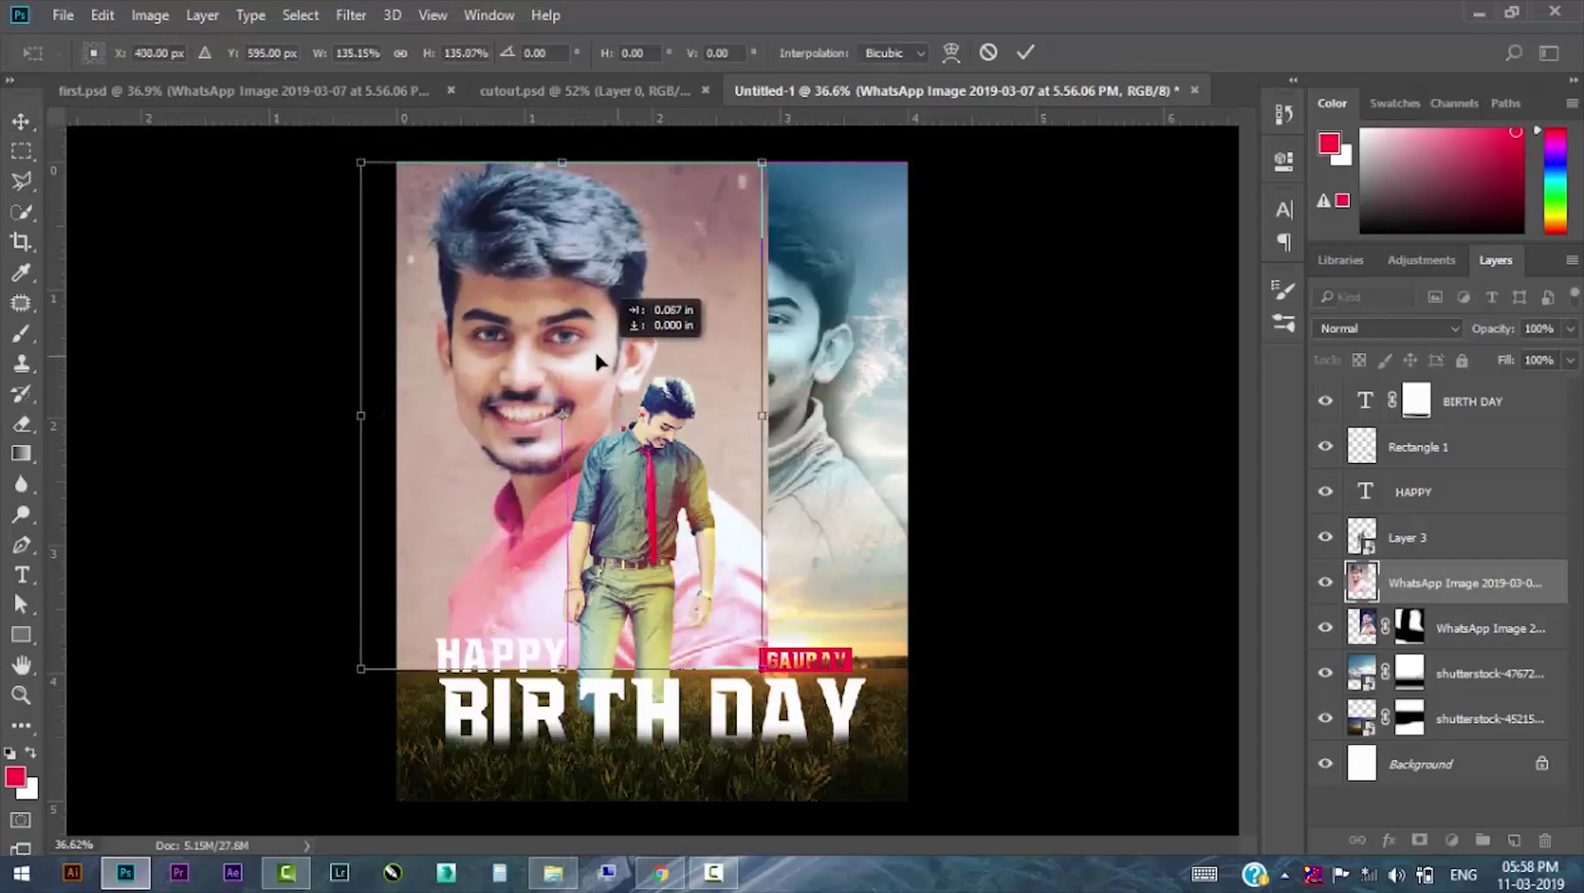
left_click_drag(501, 405, 518, 368)
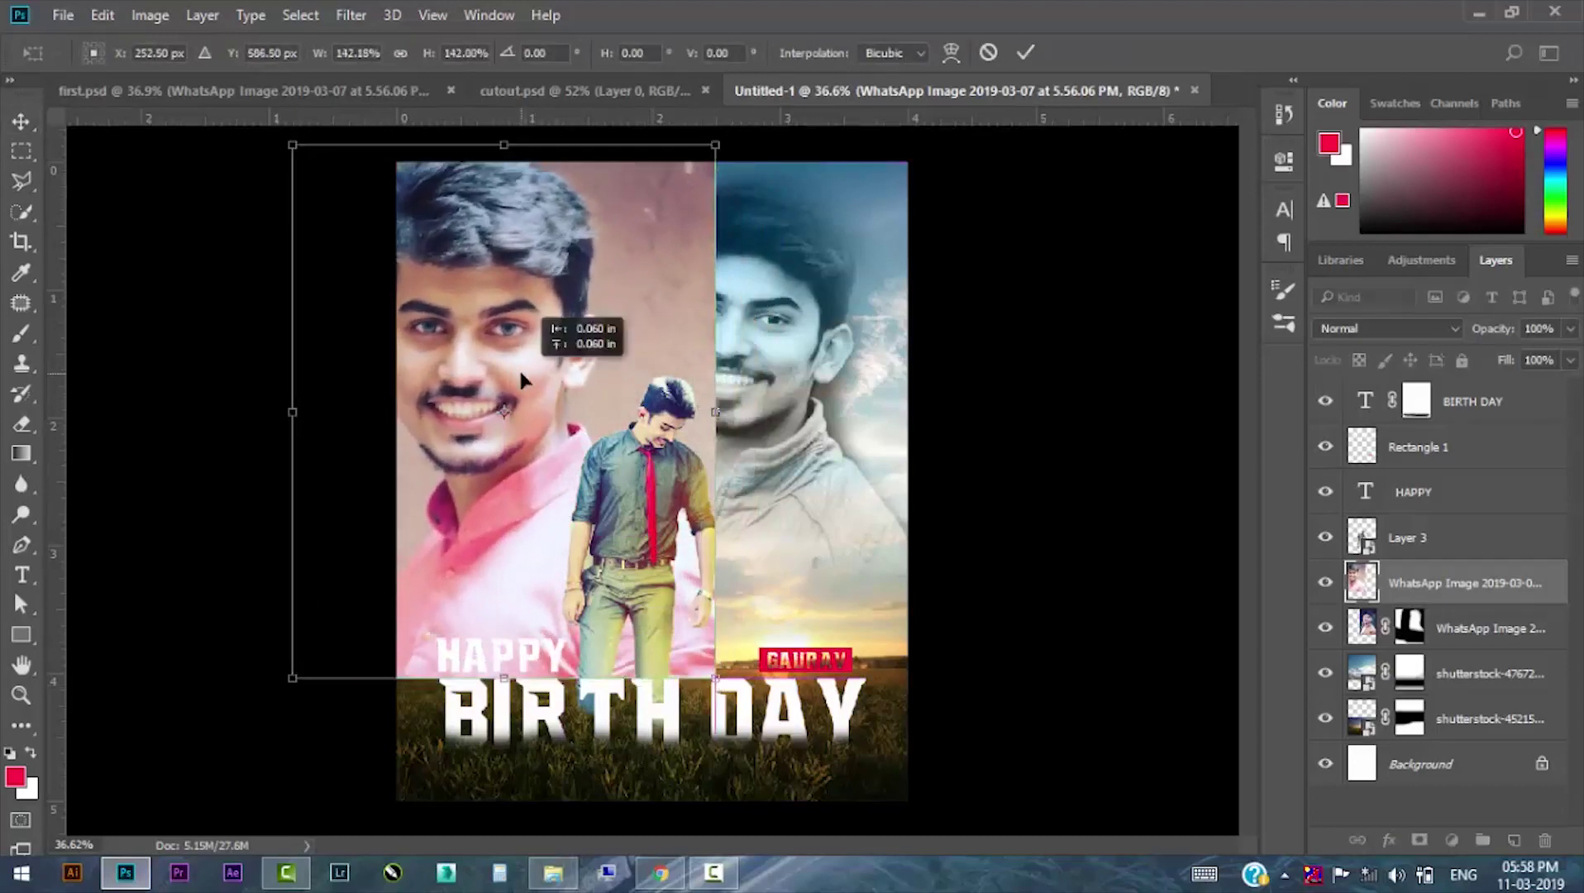
key("Return")
Cycle the pink-shirt portrait layer's blend modes and settle on Luminosity.
left_click(1389, 328)
scroll(1371, 332, "down", 3)
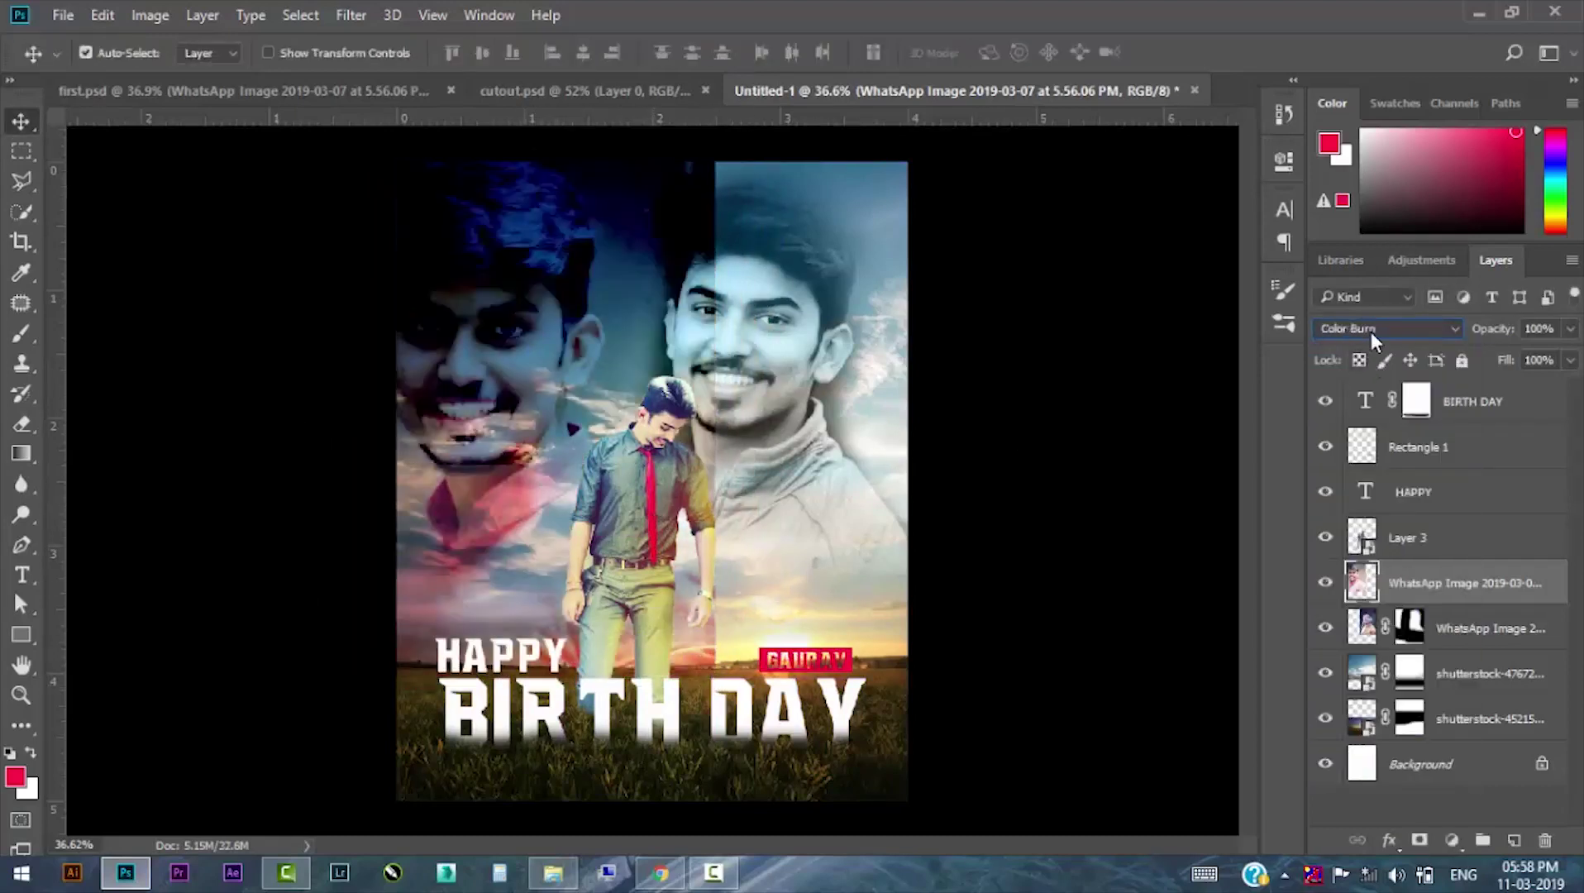
scroll(1371, 331, "down", 2)
scroll(1371, 332, "down", 3)
scroll(1372, 332, "down", 2)
scroll(1371, 331, "down", 2)
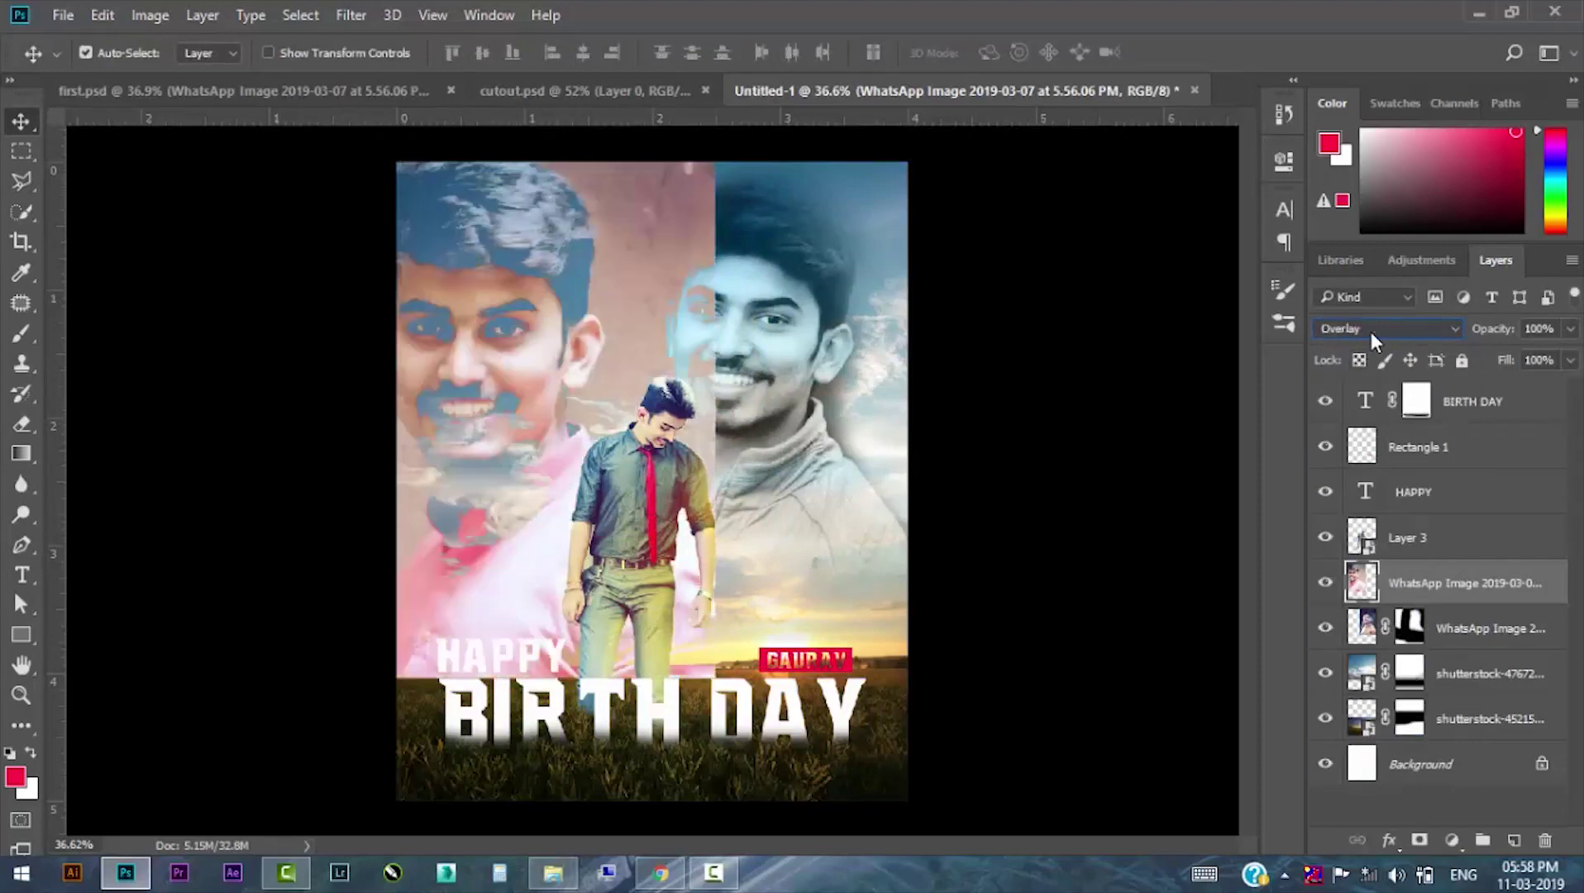
scroll(1371, 332, "down", 2)
scroll(1371, 331, "down", 1)
scroll(1371, 331, "down", 2)
scroll(1371, 331, "down", 1)
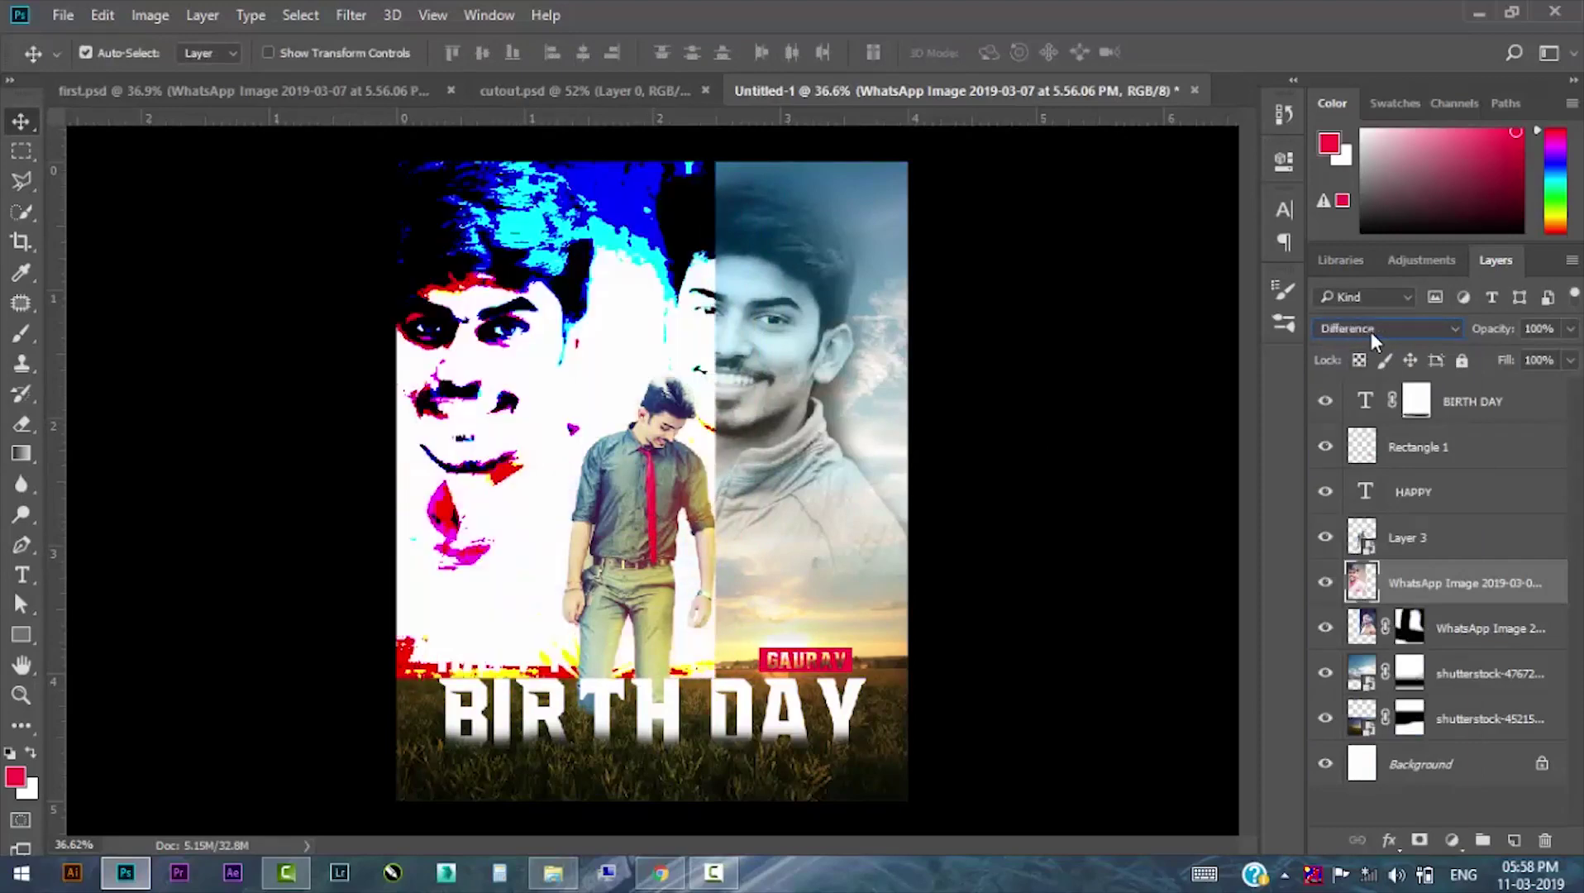
scroll(1371, 332, "down", 2)
scroll(1372, 332, "down", 1)
scroll(1371, 332, "down", 1)
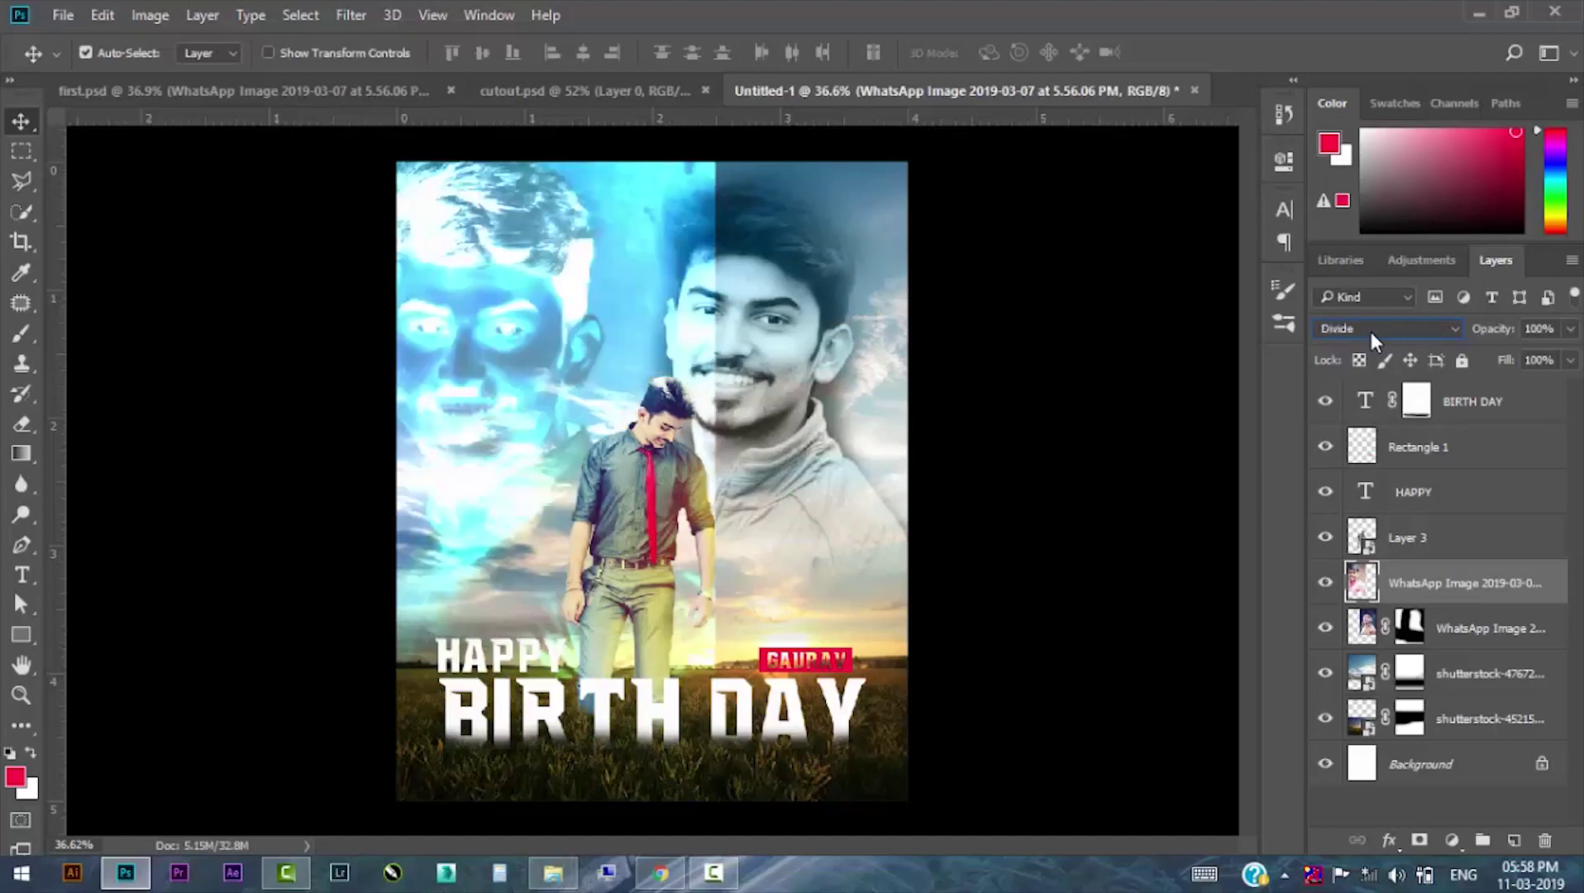
scroll(1371, 331, "down", 1)
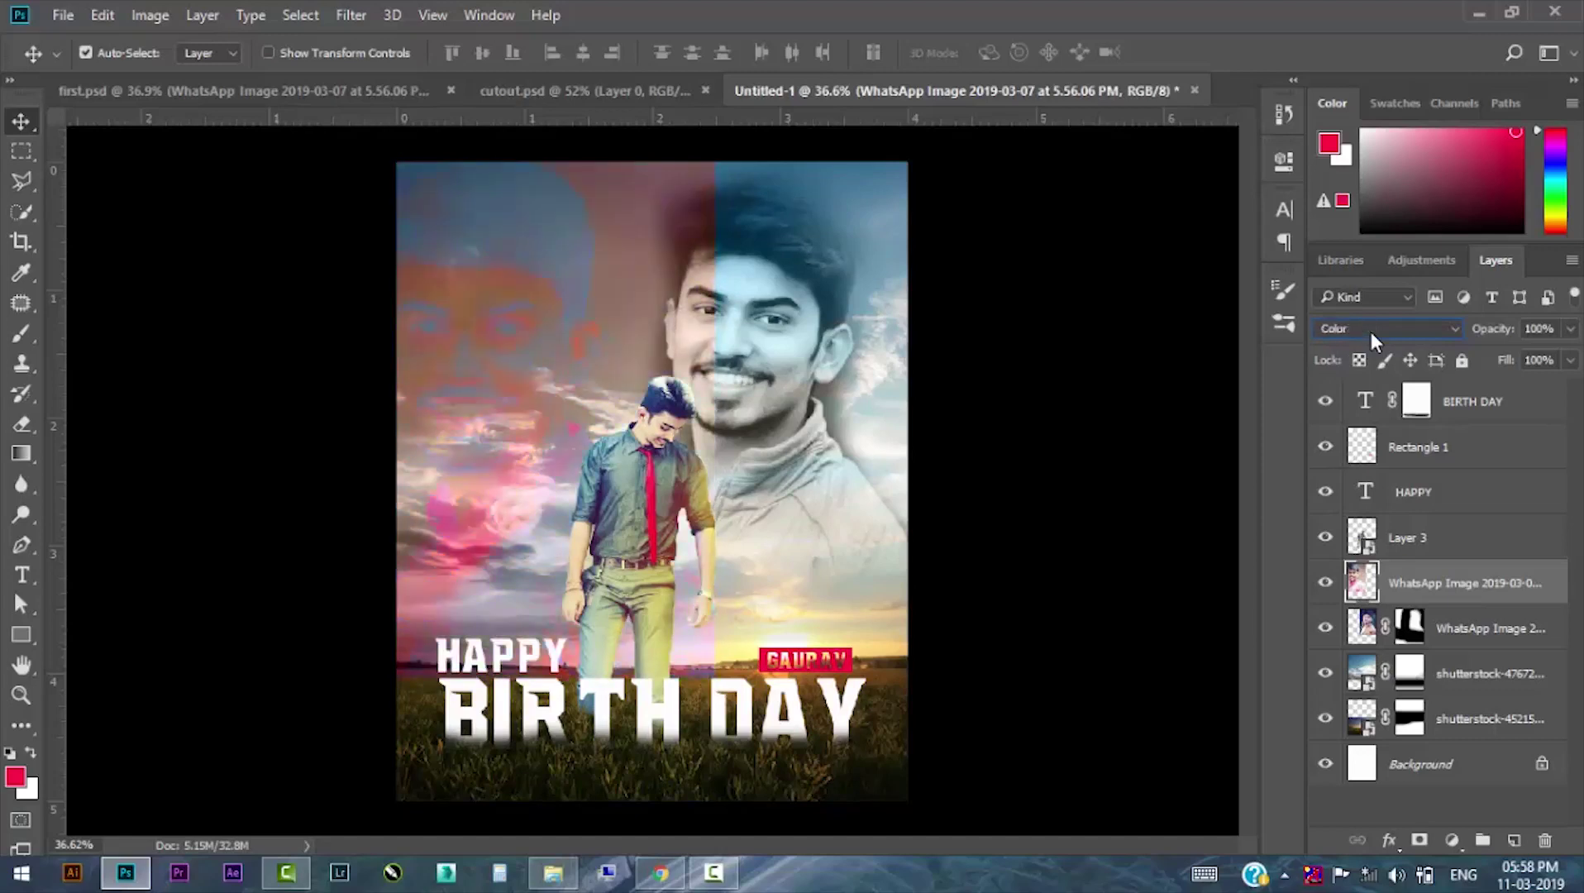
scroll(1371, 331, "down", 1)
left_click(21, 335)
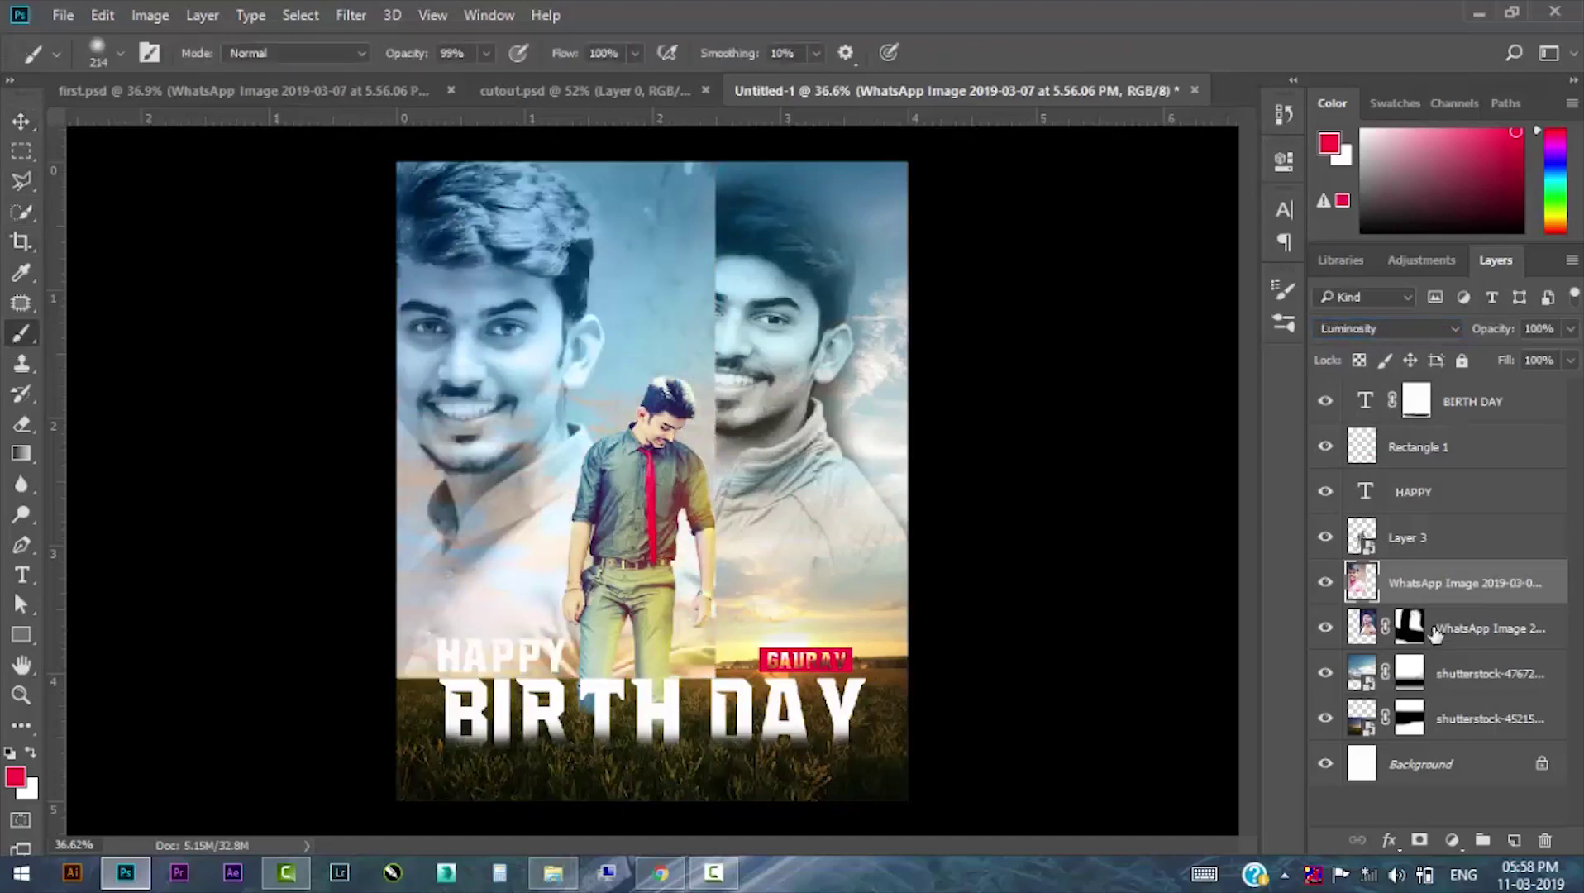
Mask the pink-shirt portrait, painting out the seam, lower area and shirt into the sky.
left_click(1420, 841)
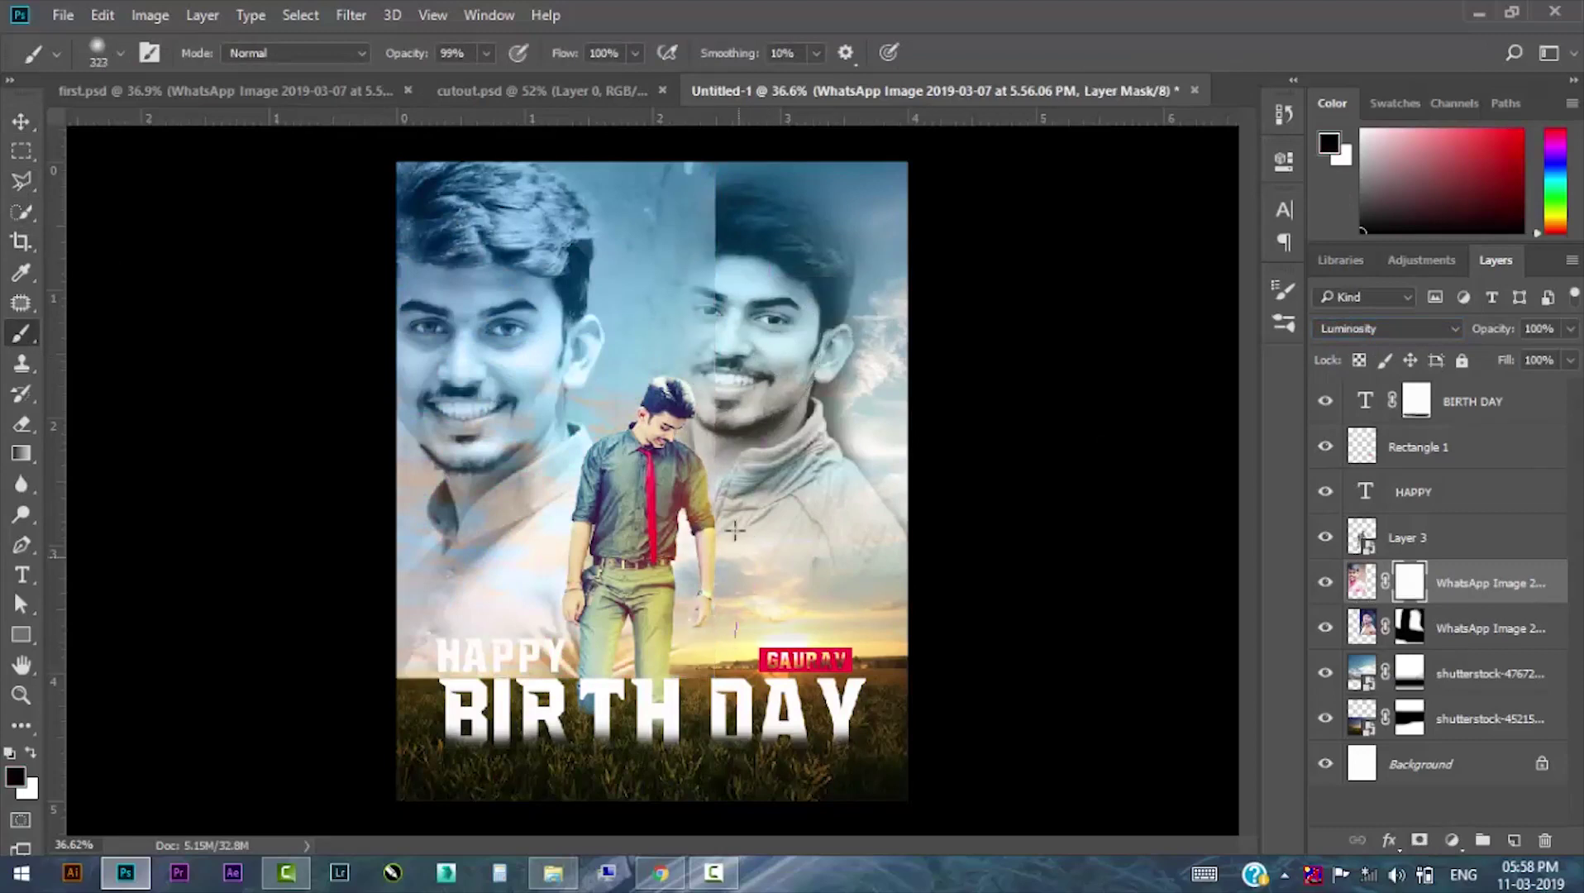
mouse_move(716, 388)
left_mouse_down()
mouse_move(715, 156)
mouse_move(663, 404)
left_mouse_up()
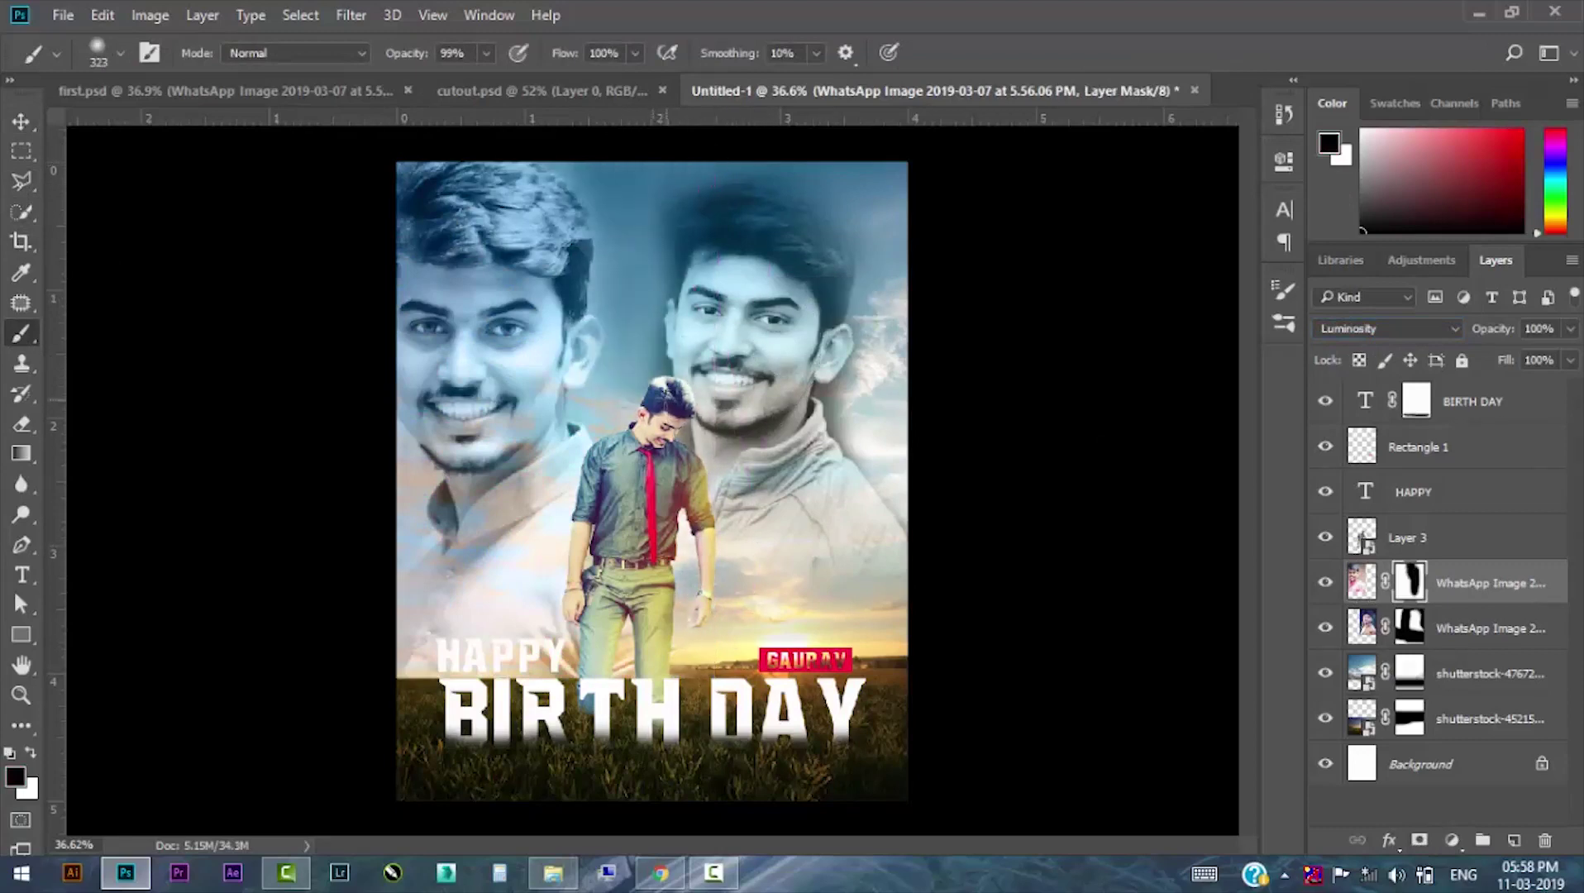
mouse_move(693, 609)
left_mouse_down()
mouse_move(213, 731)
mouse_move(497, 623)
left_mouse_up()
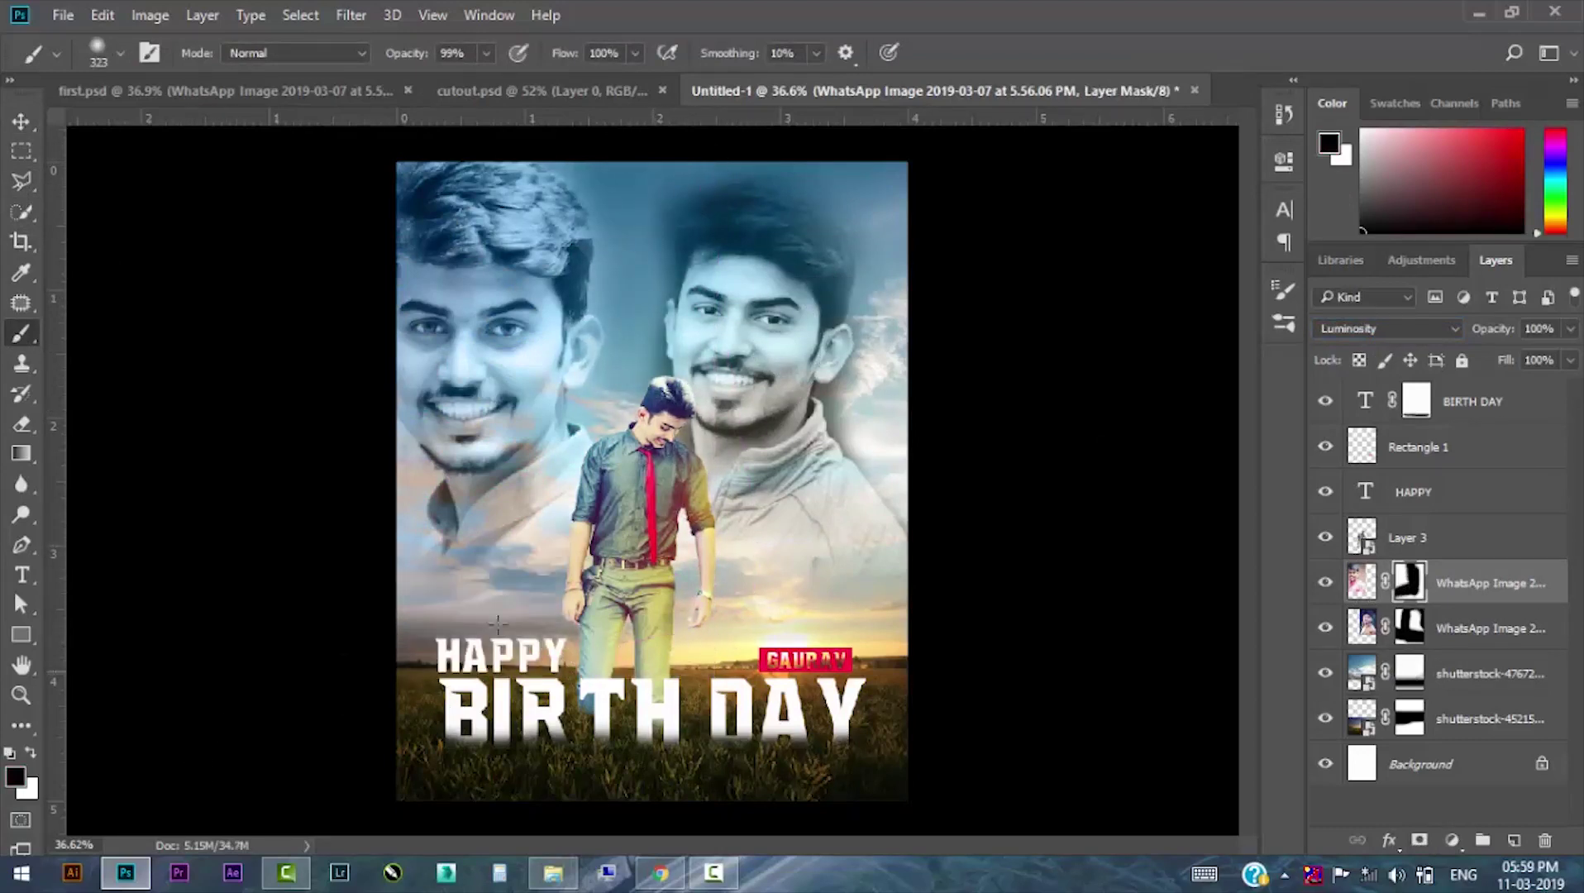
left_click_drag(403, 613, 593, 480)
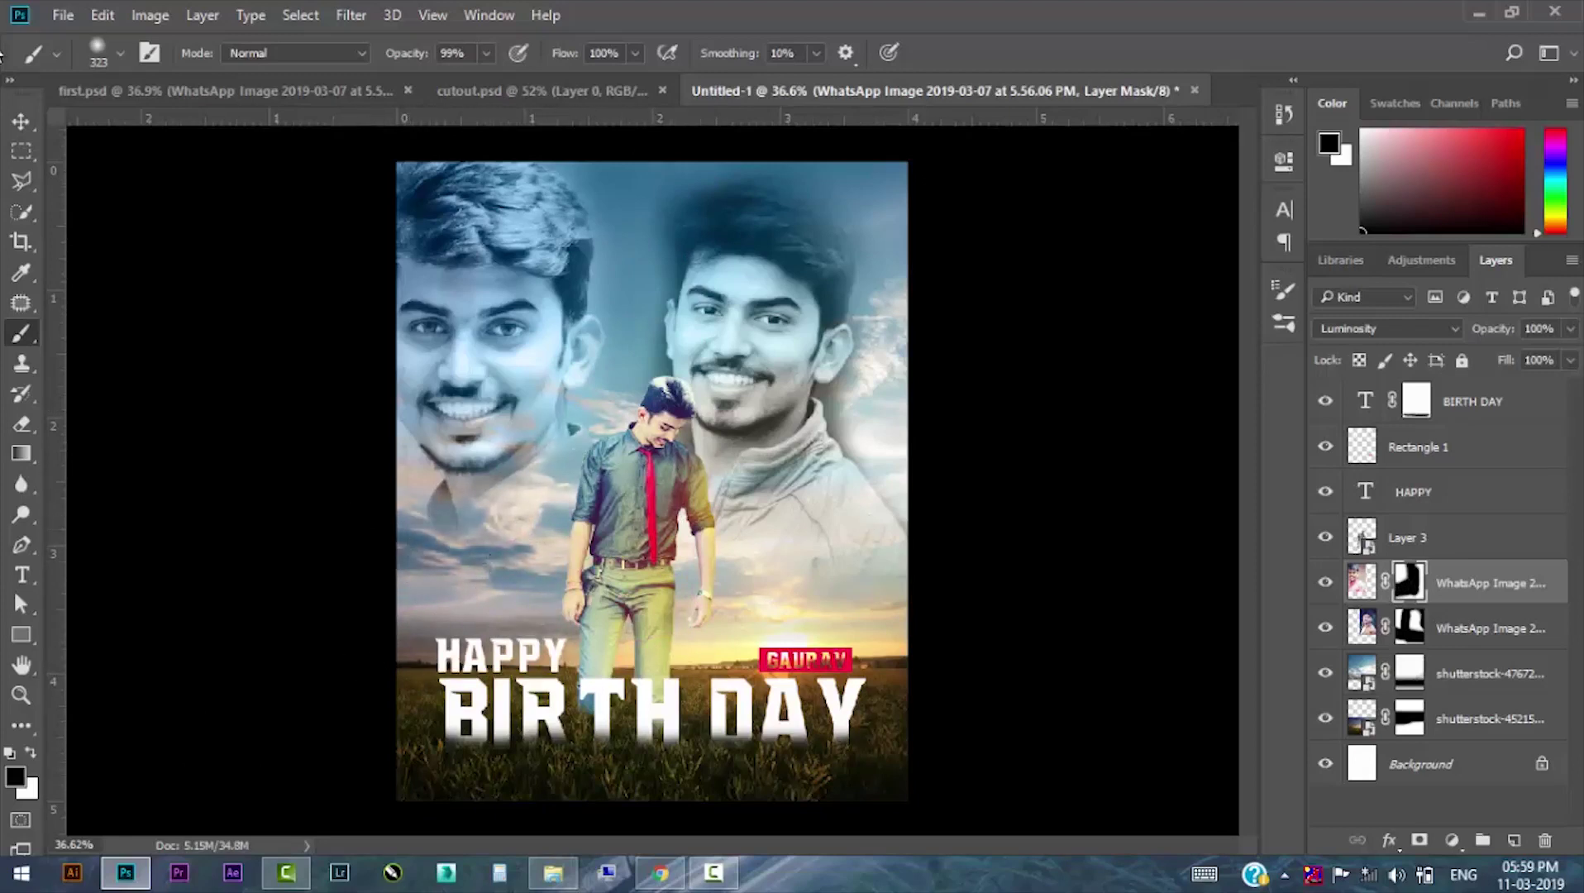
left_click(20, 120)
Enlarge the left portrait to about 110% and reposition it on the poster.
key("ctrl+t")
left_click_drag(717, 683, 757, 727)
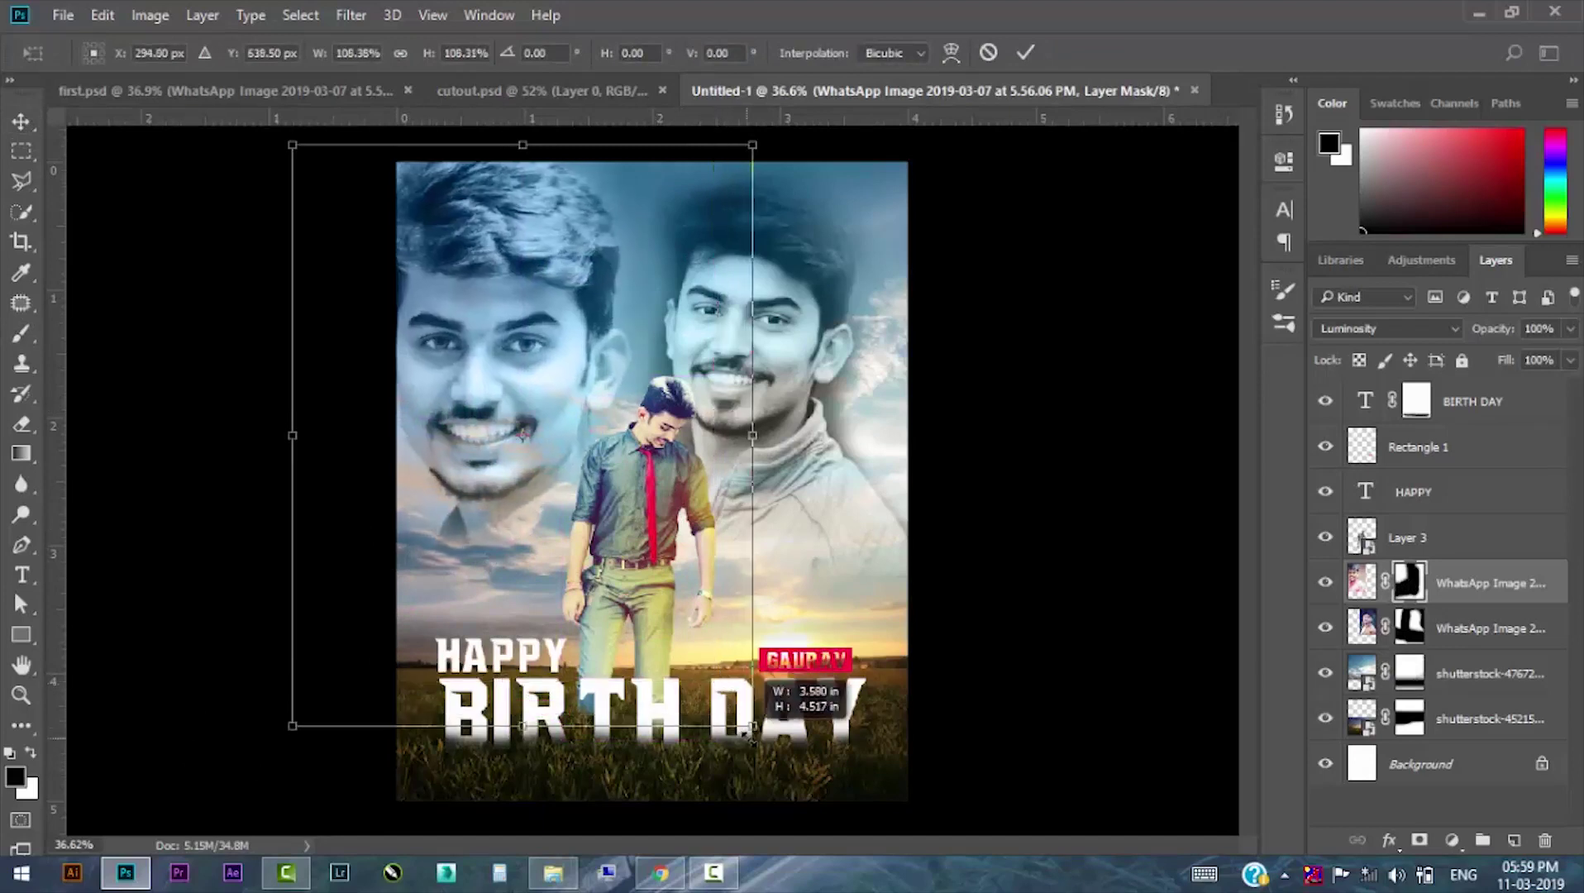
mouse_move(510, 367)
left_mouse_down()
mouse_move(512, 343)
mouse_move(535, 381)
mouse_move(498, 339)
mouse_move(540, 332)
mouse_move(562, 388)
left_mouse_up()
key("ctrl+minus")
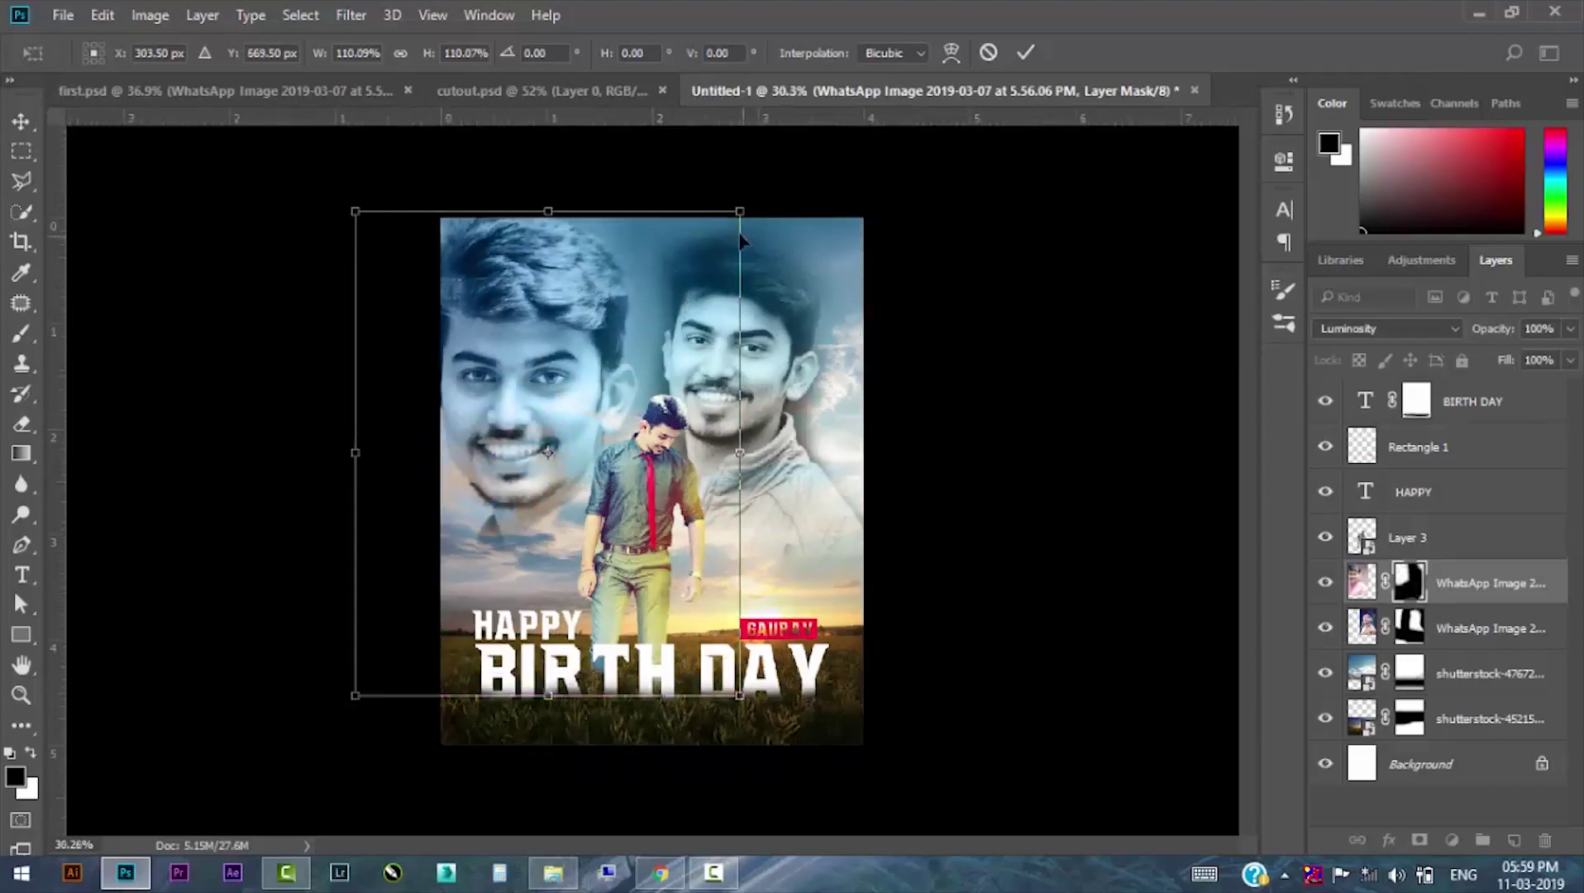
left_click_drag(741, 239, 760, 215)
key("Return")
scroll(554, 360, "up", 1)
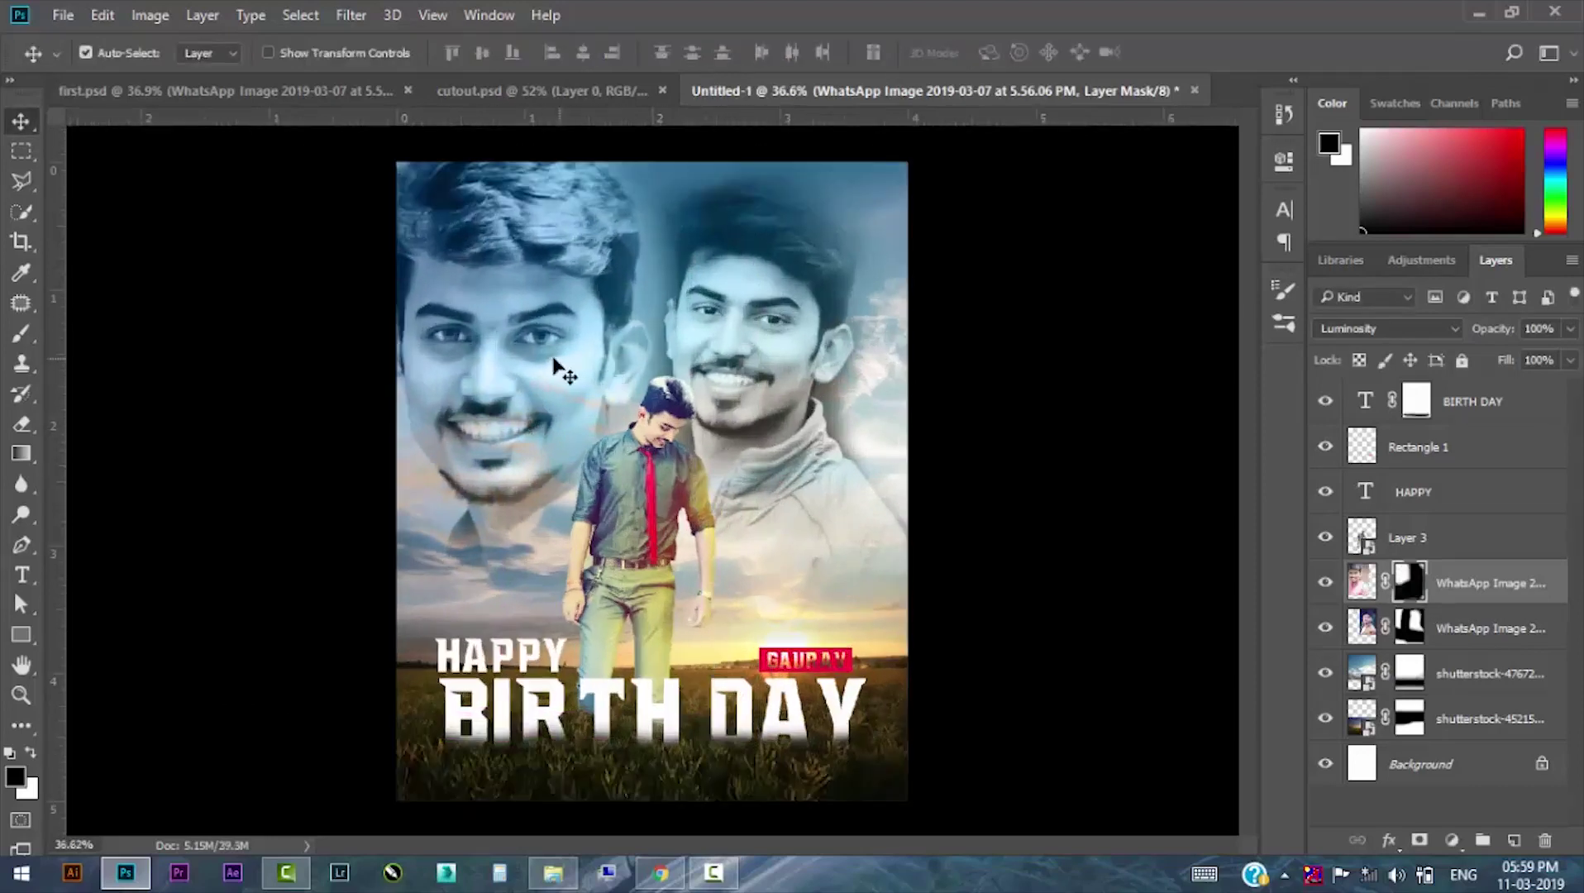
left_click_drag(555, 361, 540, 366)
Shift the right face further right and enlarge it to about 105%.
left_click_drag(764, 364, 807, 371)
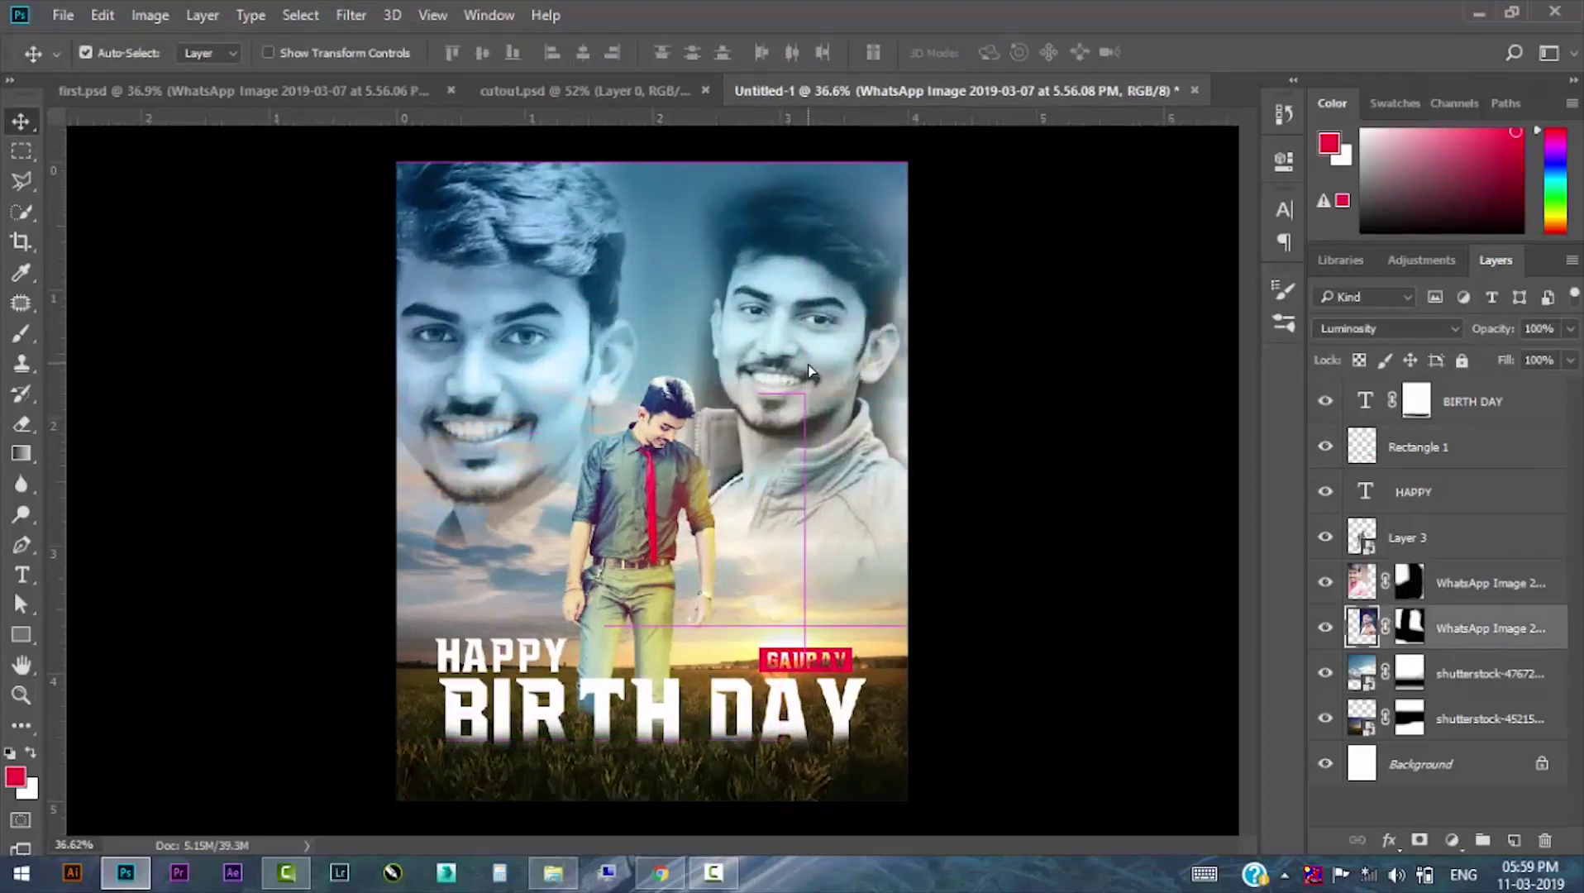
key("ctrl+t")
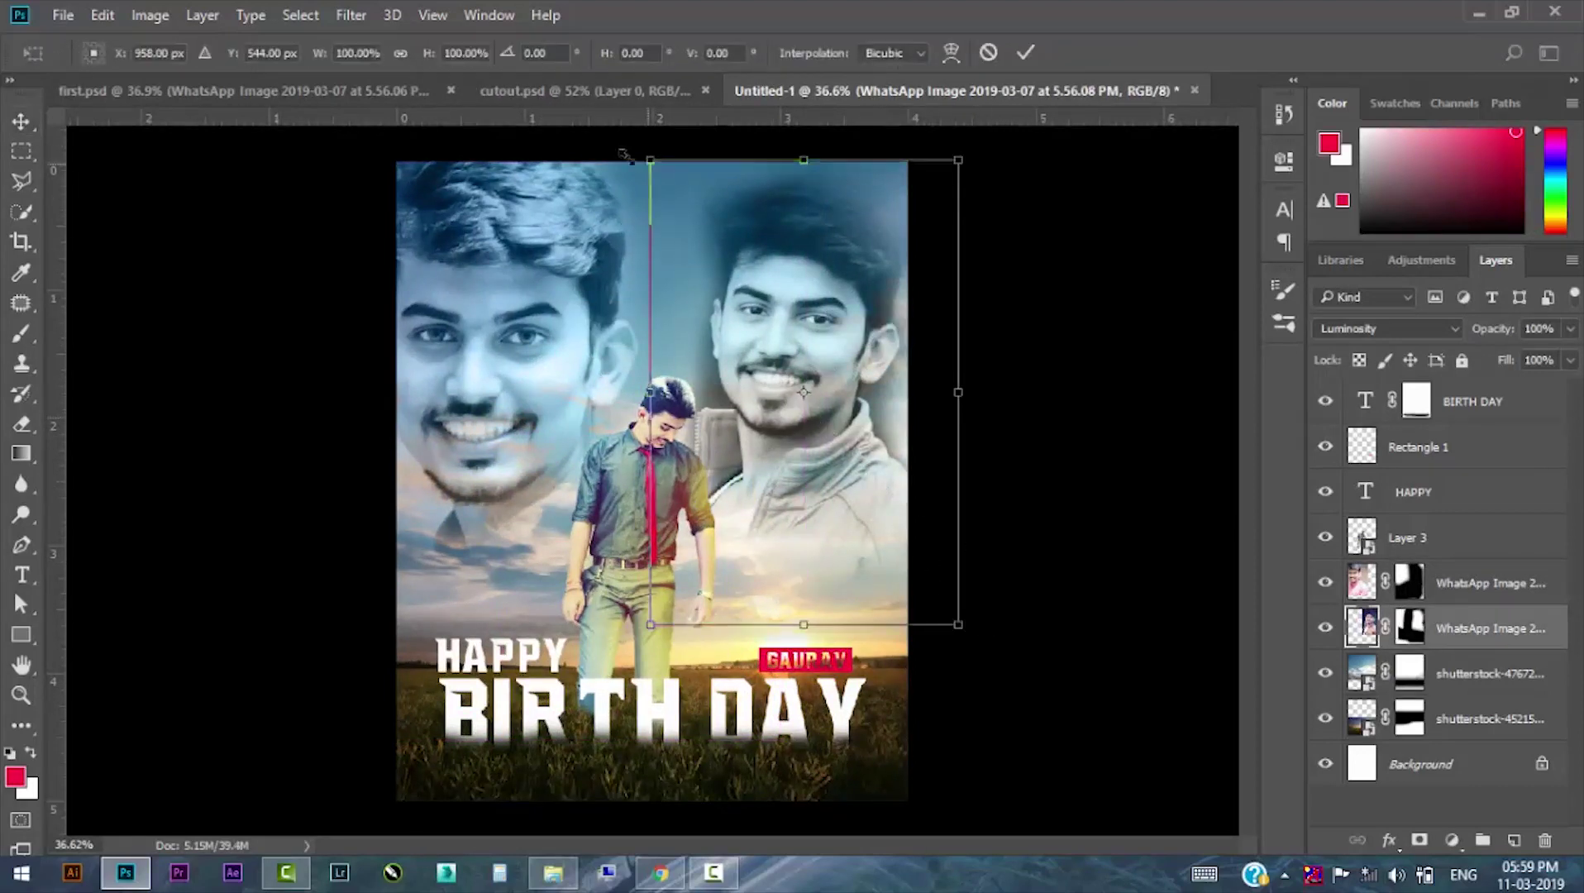
left_click_drag(624, 153, 608, 130)
left_click_drag(829, 251, 818, 266)
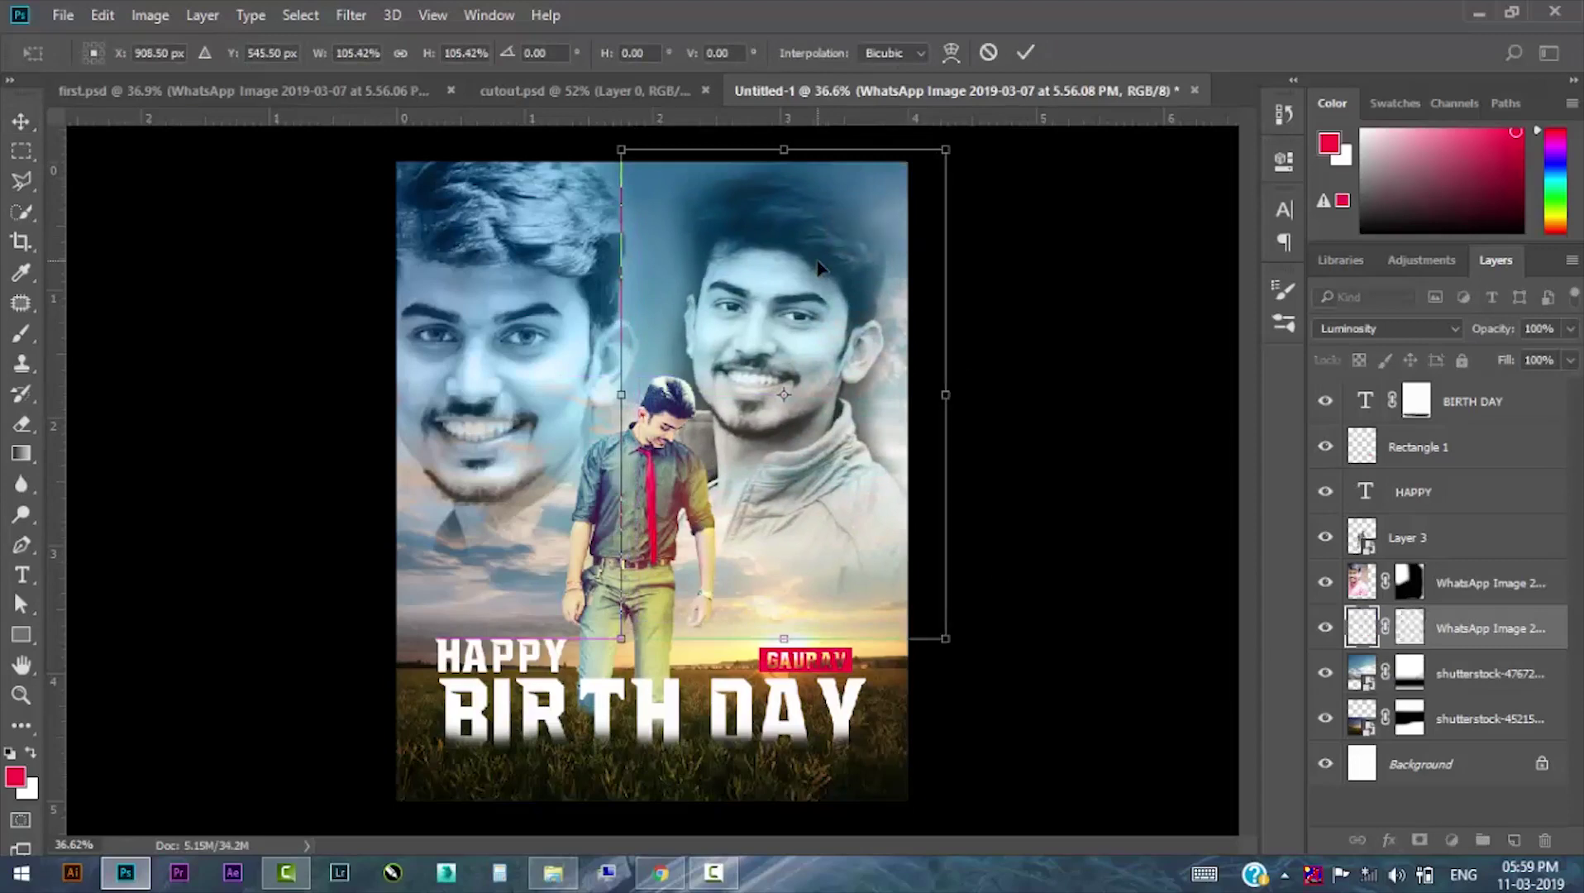
key("Return")
left_click(583, 356)
Draw a black full-canvas Rectangle 2 and give it a layer mask.
key("ctrl+minus")
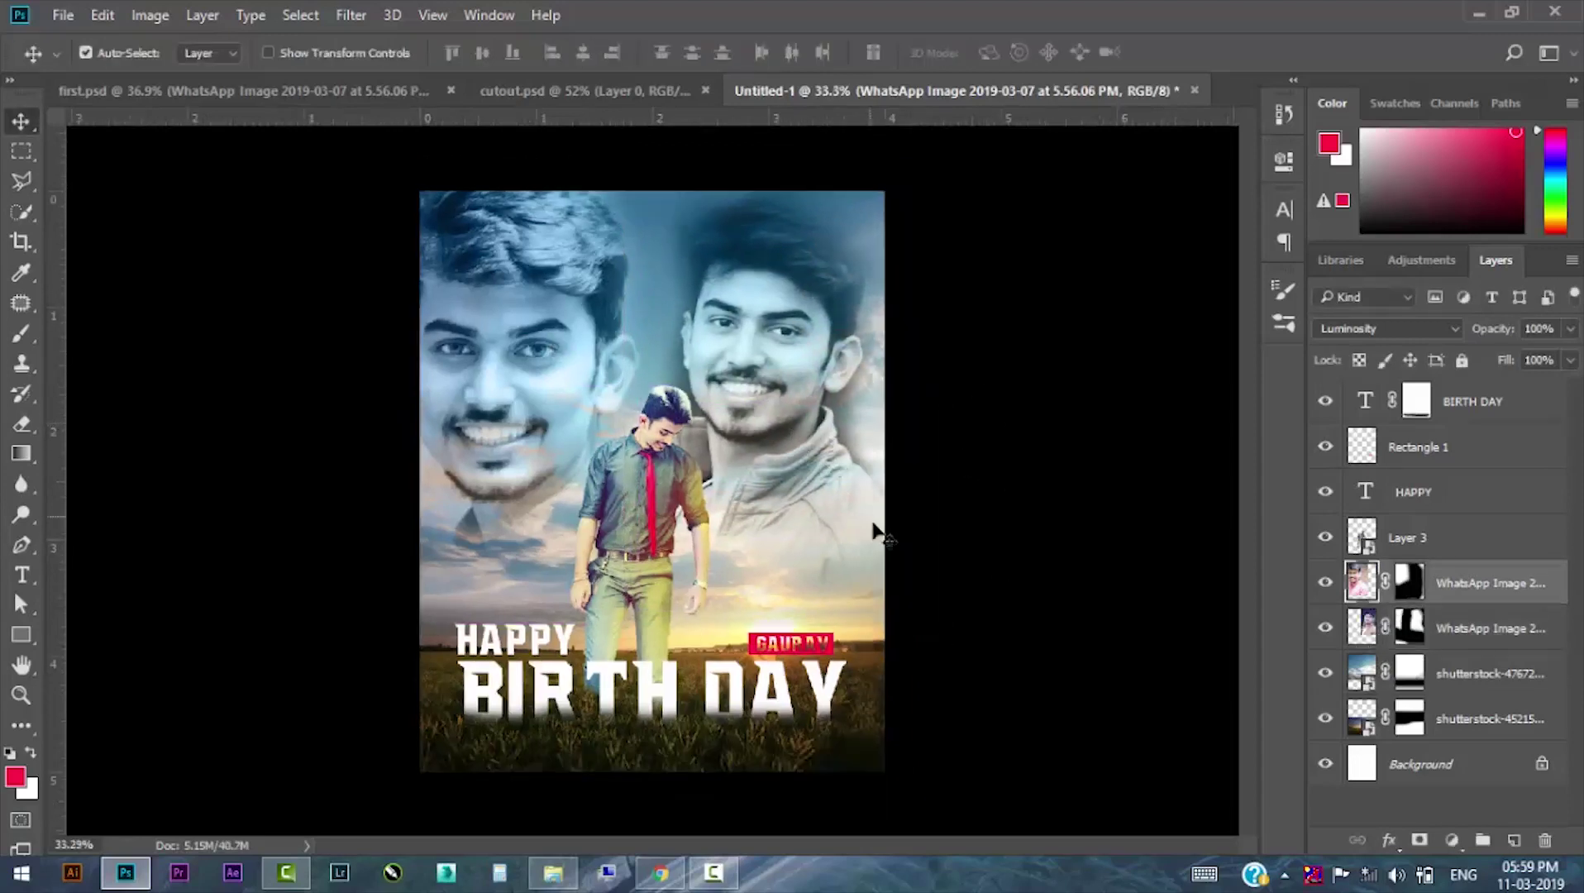
left_click(23, 634)
left_click_drag(412, 181, 894, 781)
left_click(955, 297)
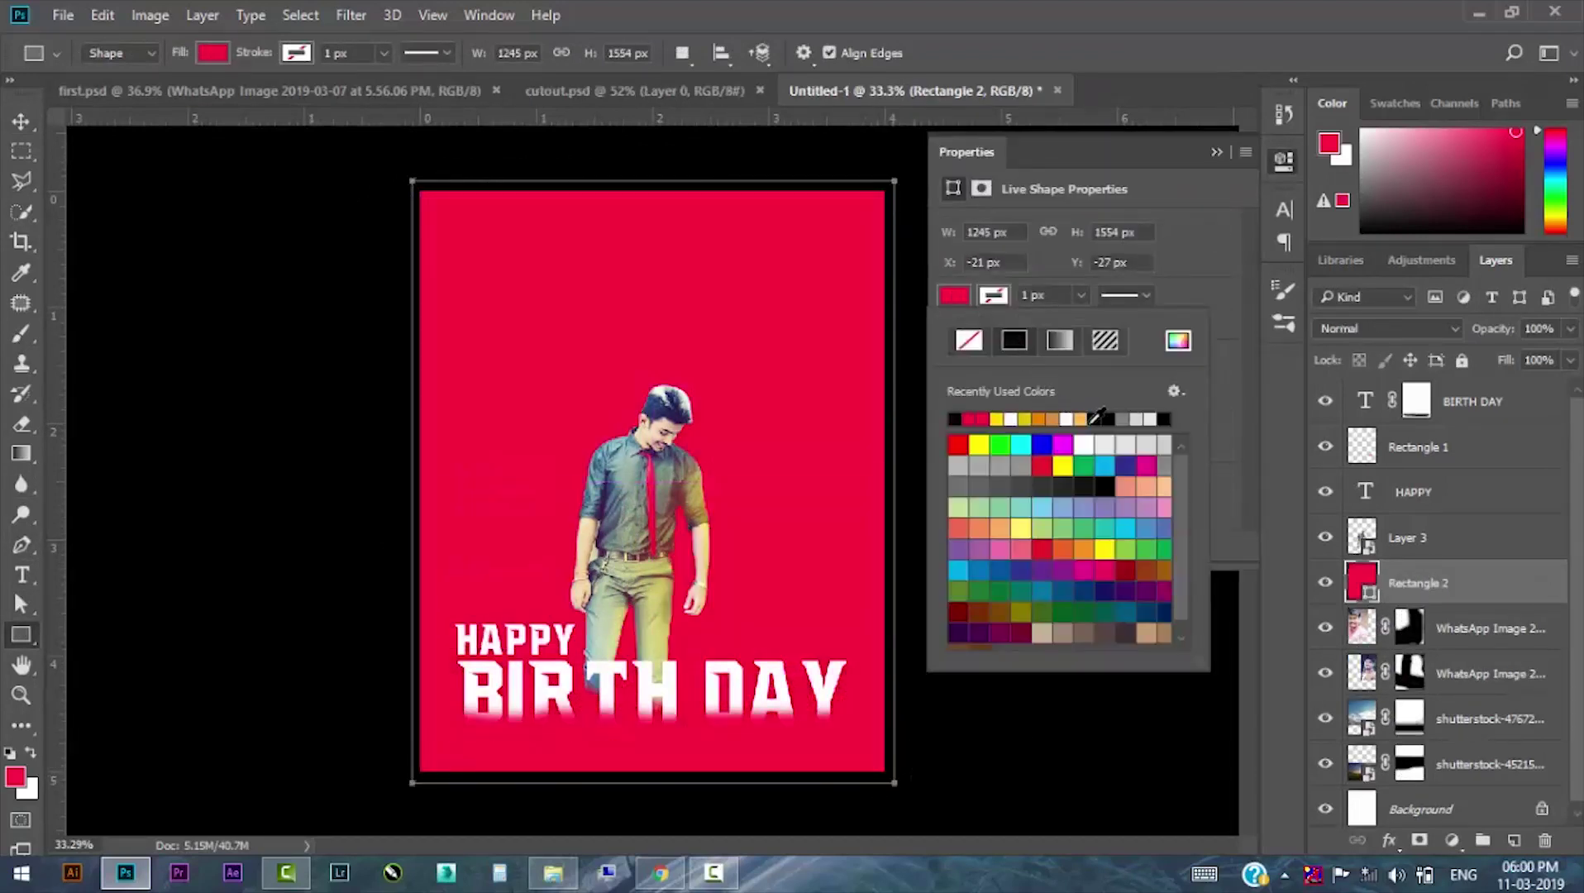
left_click(1096, 417)
left_click(1216, 152)
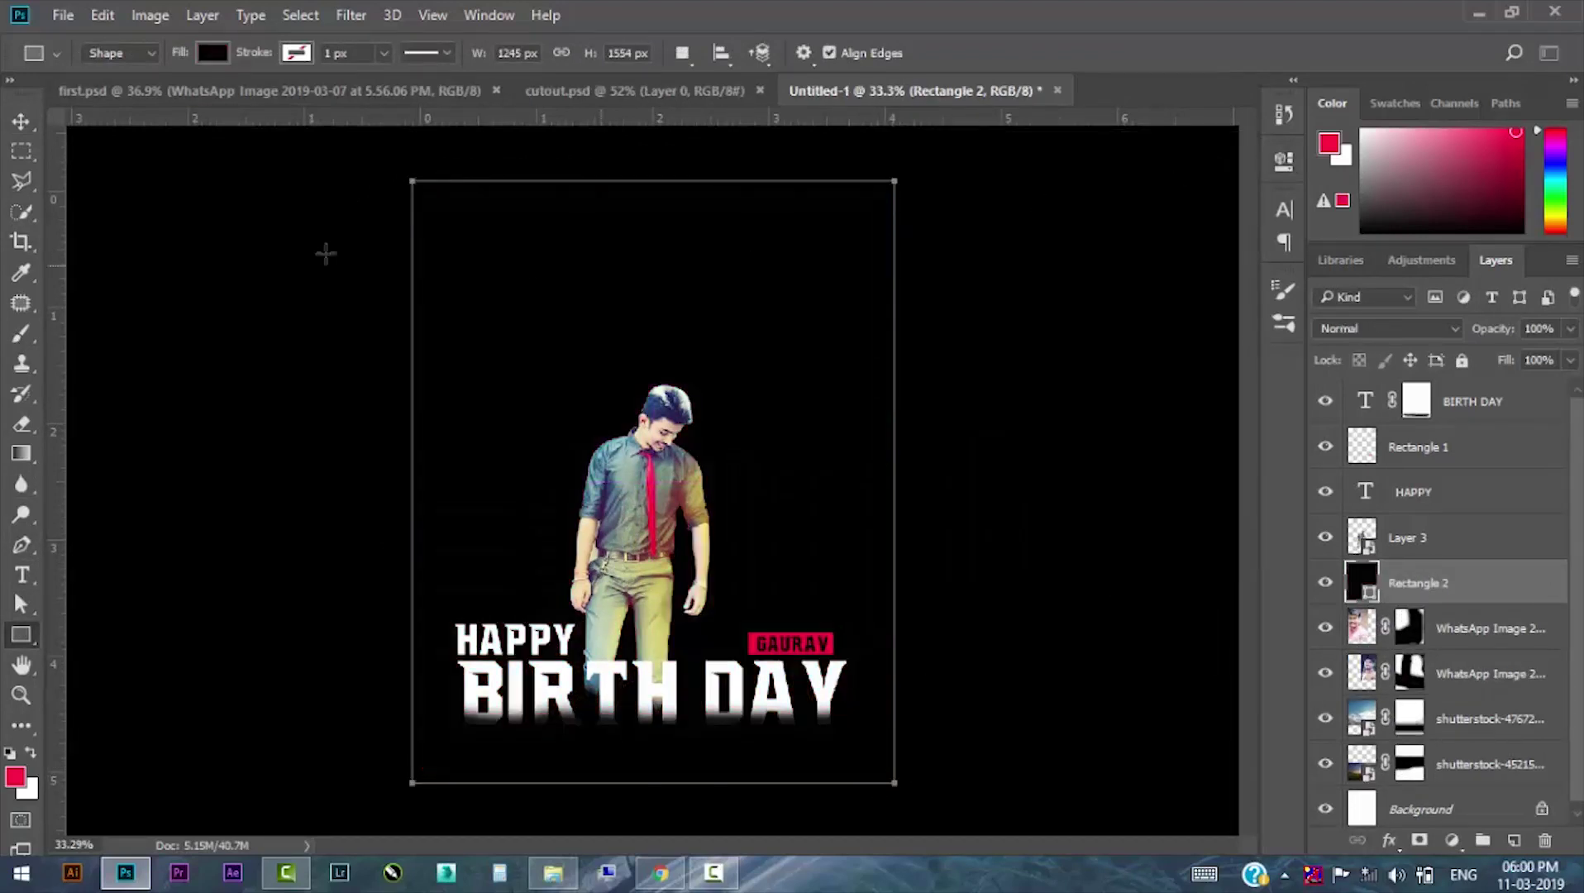
left_click(21, 122)
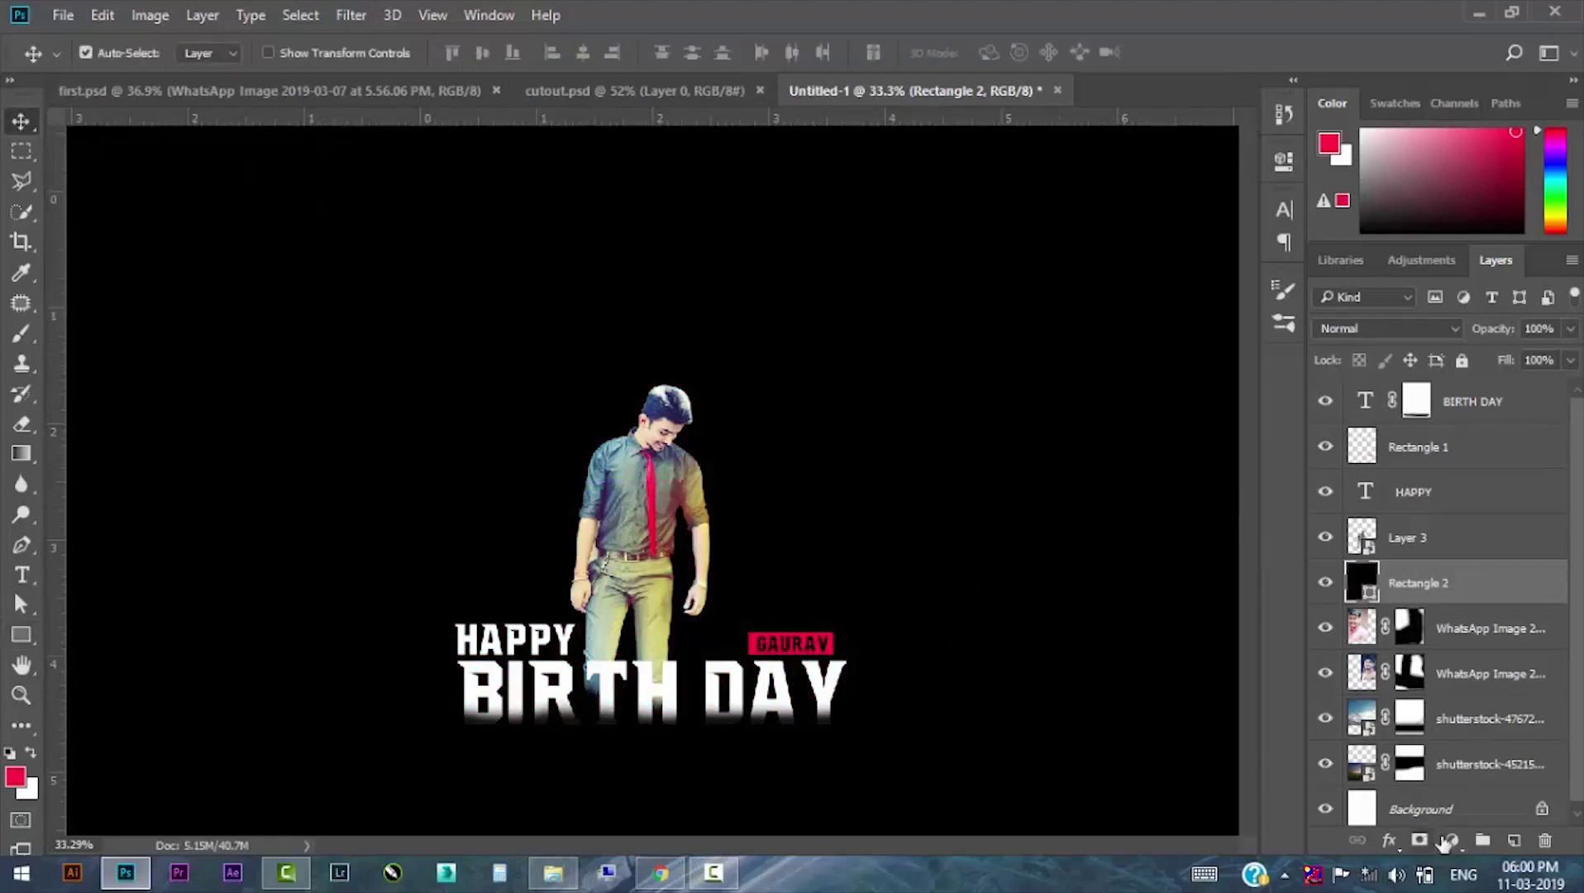
left_click(22, 334)
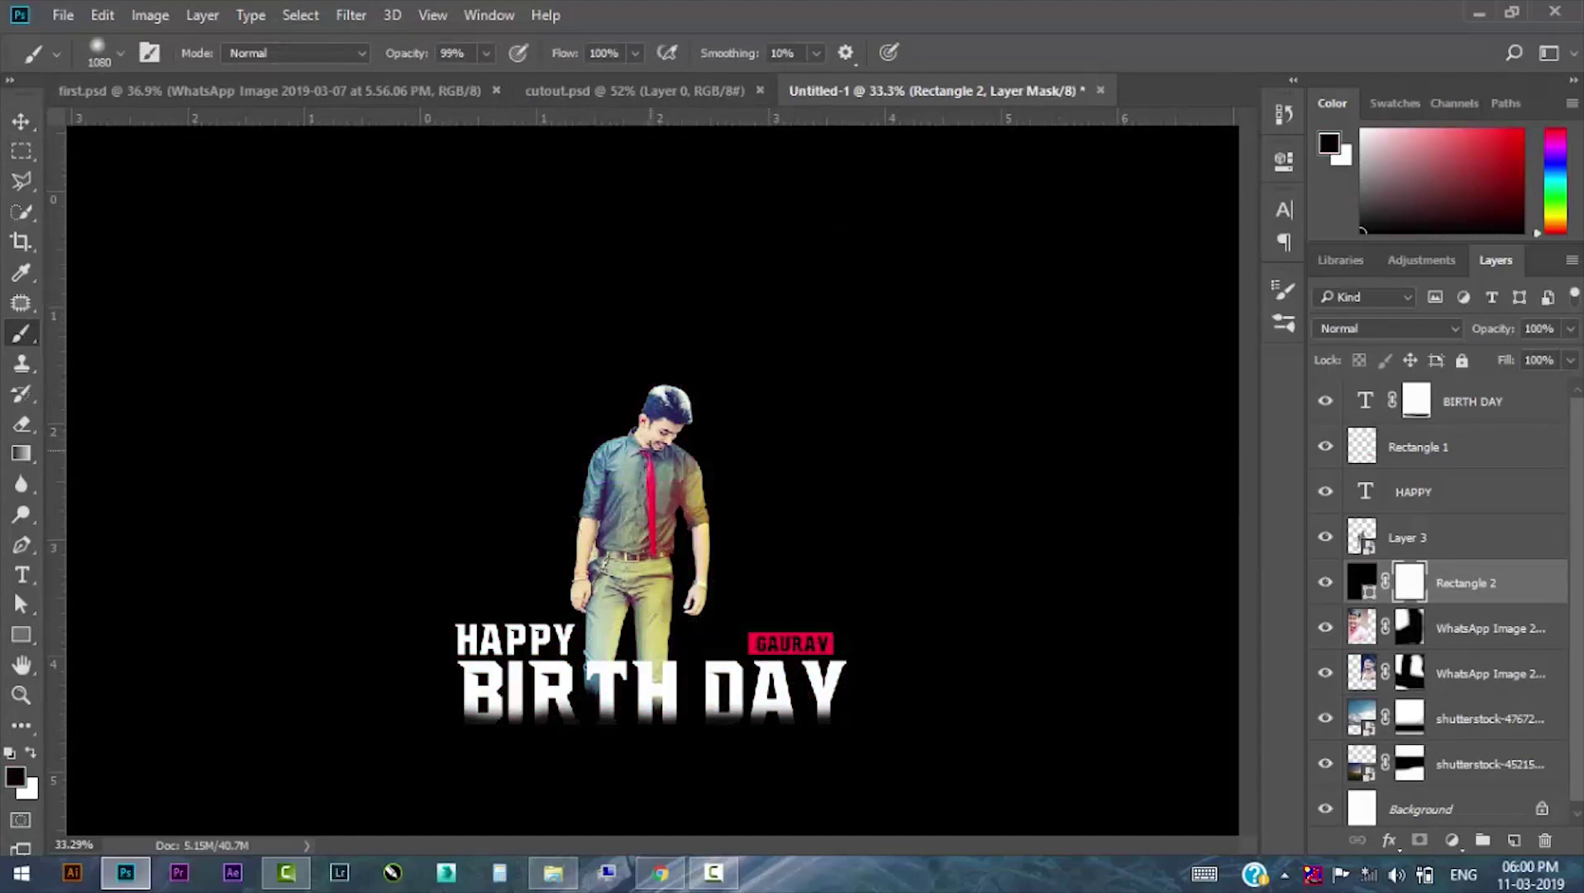
Paint on Rectangle 2's mask to reveal the faded faces and the bottom grass.
left_click_drag(770, 436, 652, 446)
left_click(652, 428)
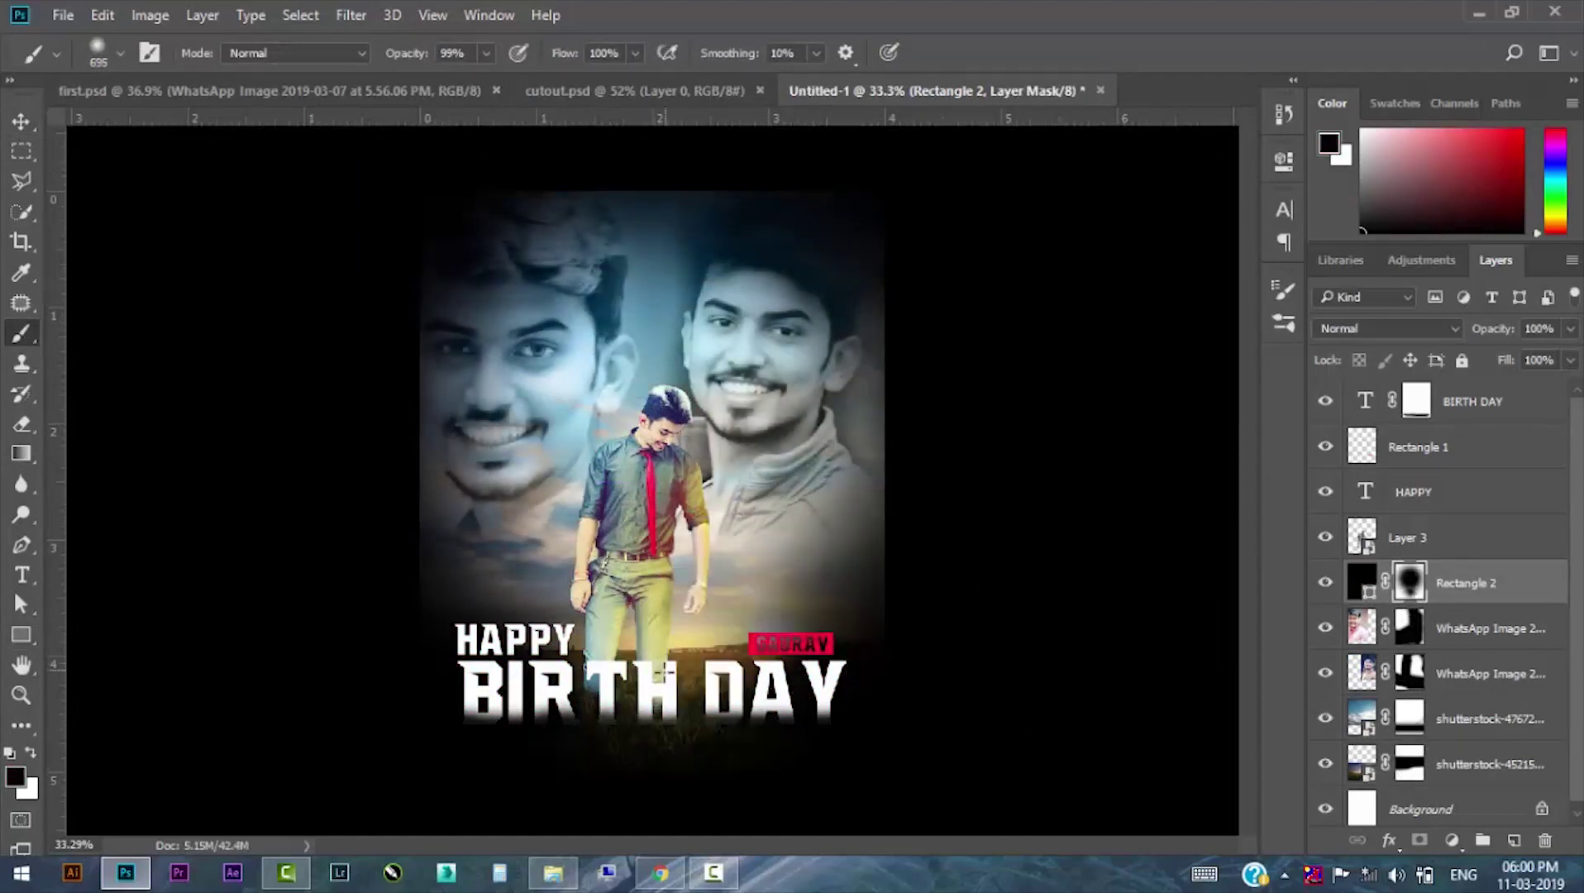
left_click_drag(646, 636, 529, 744)
scroll(604, 486, "up", 2)
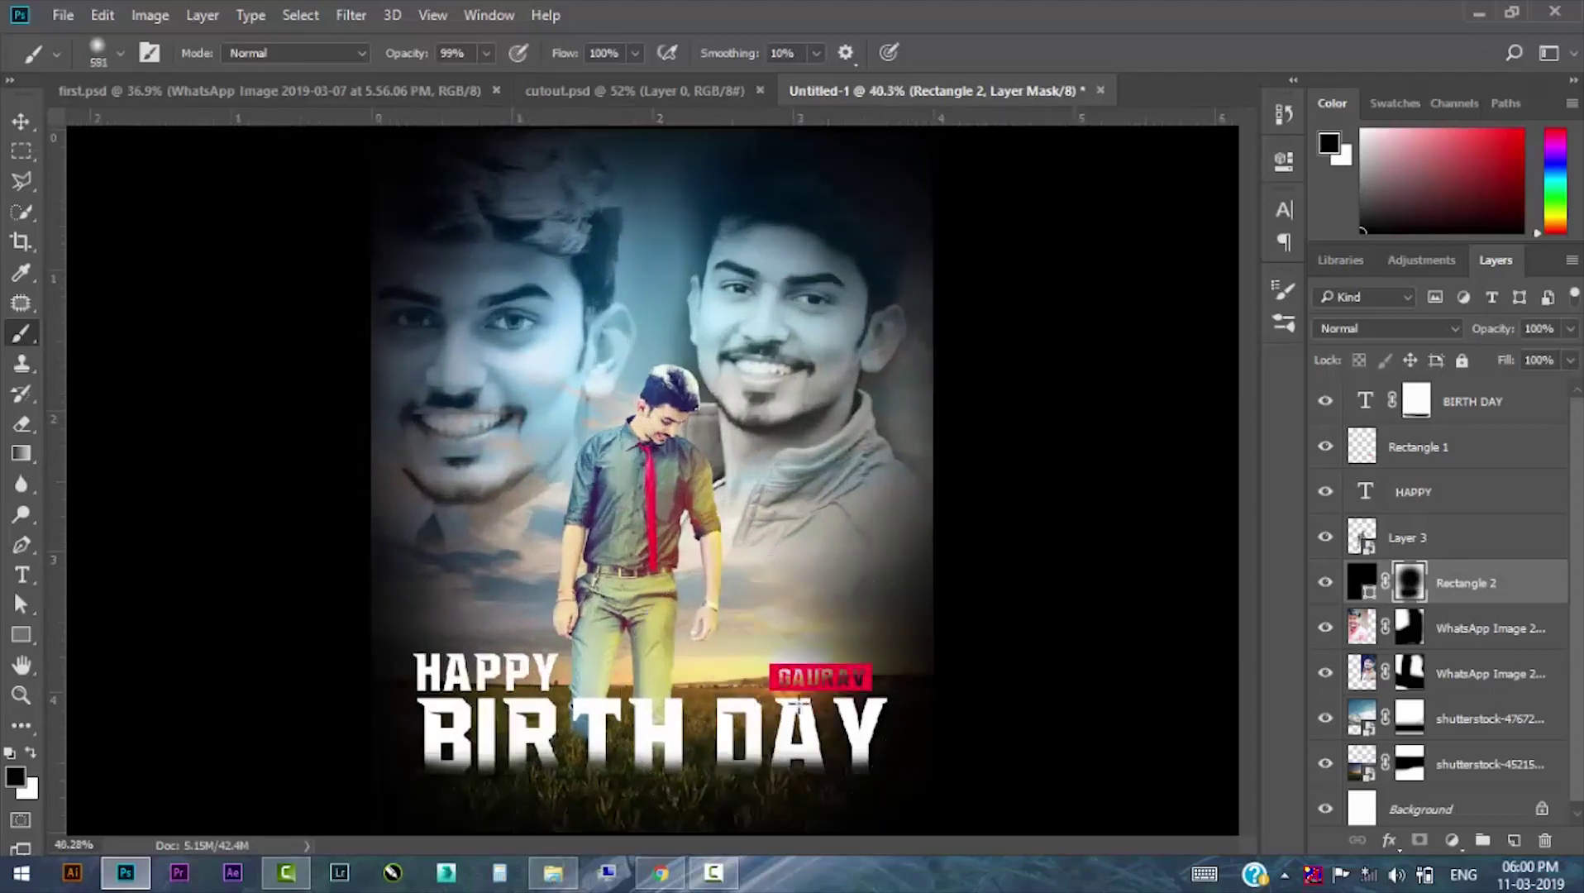
key("bracketleft")
key("bracketleft")
key("bracketleft")
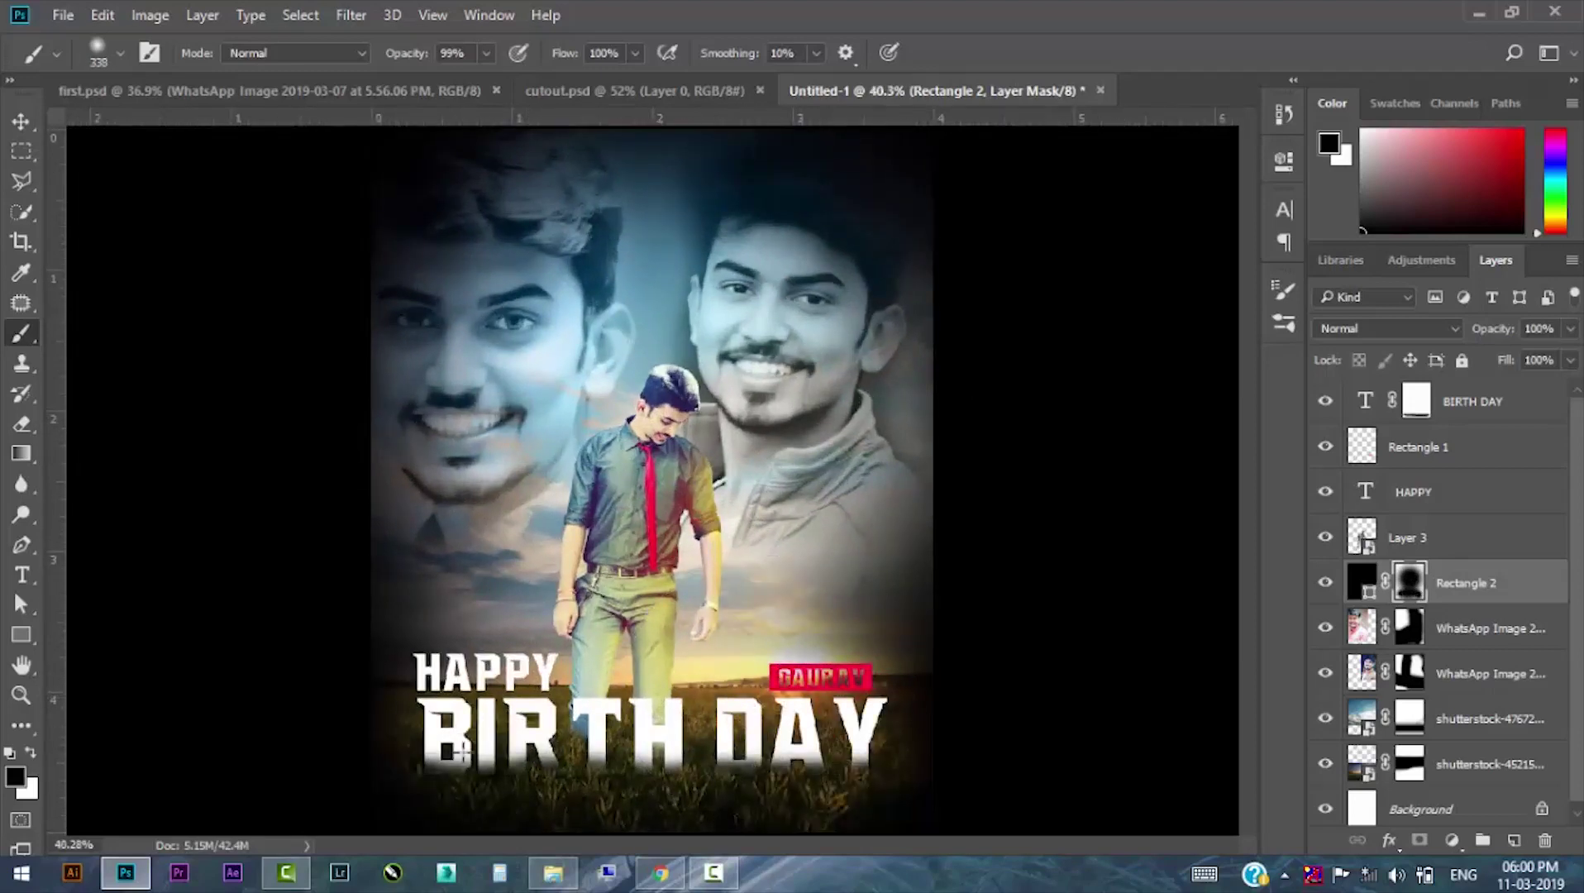
scroll(675, 293, "down", 2)
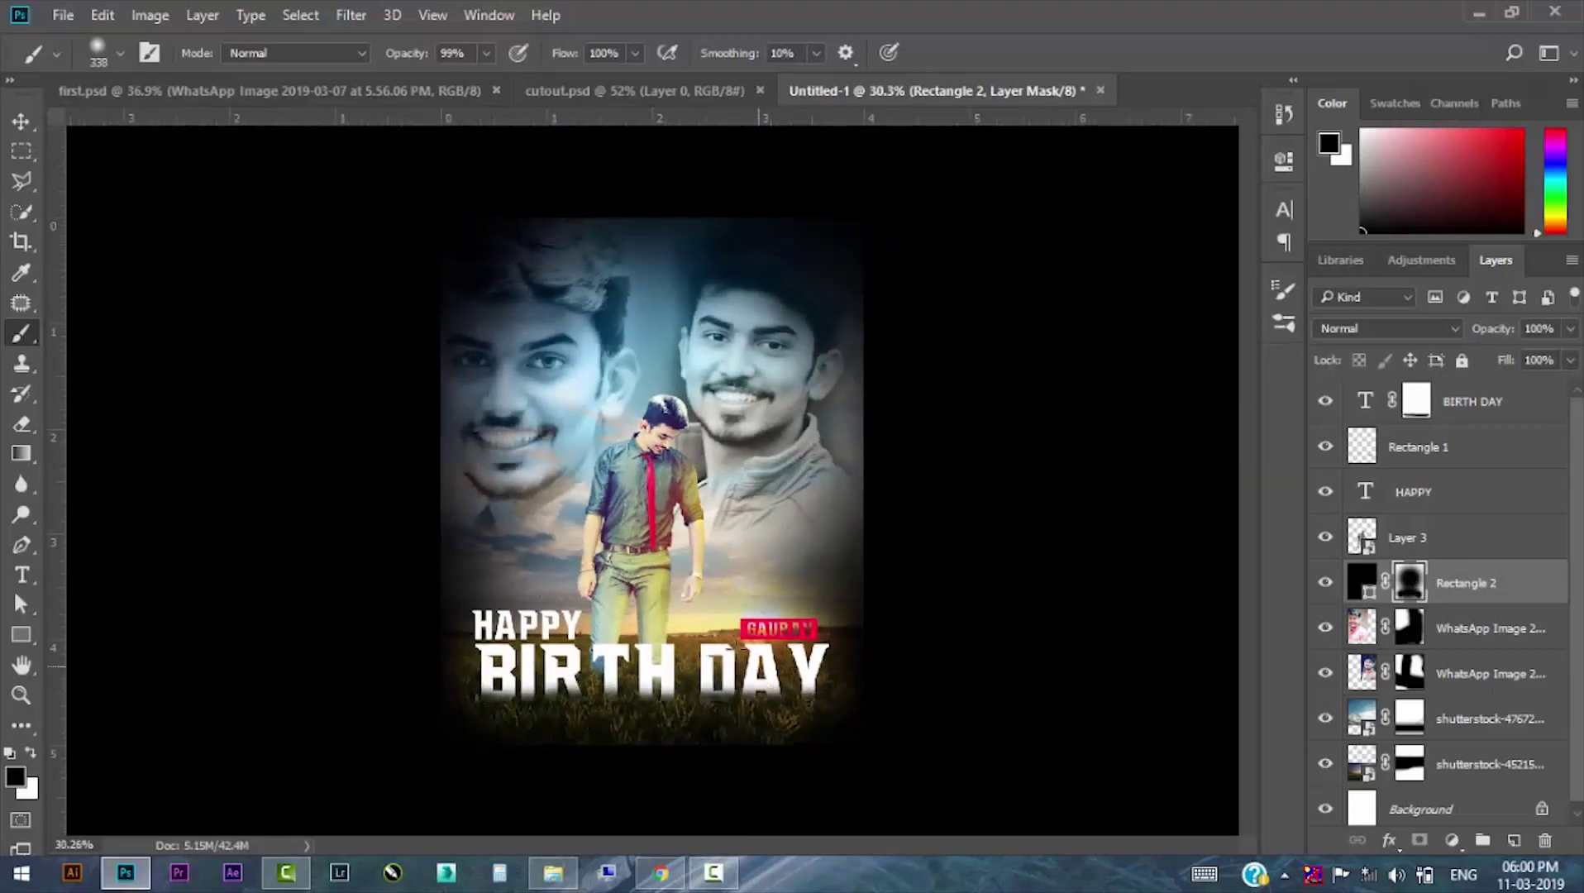
Reselect the brush and target Rectangle 2's layer mask again.
key("v")
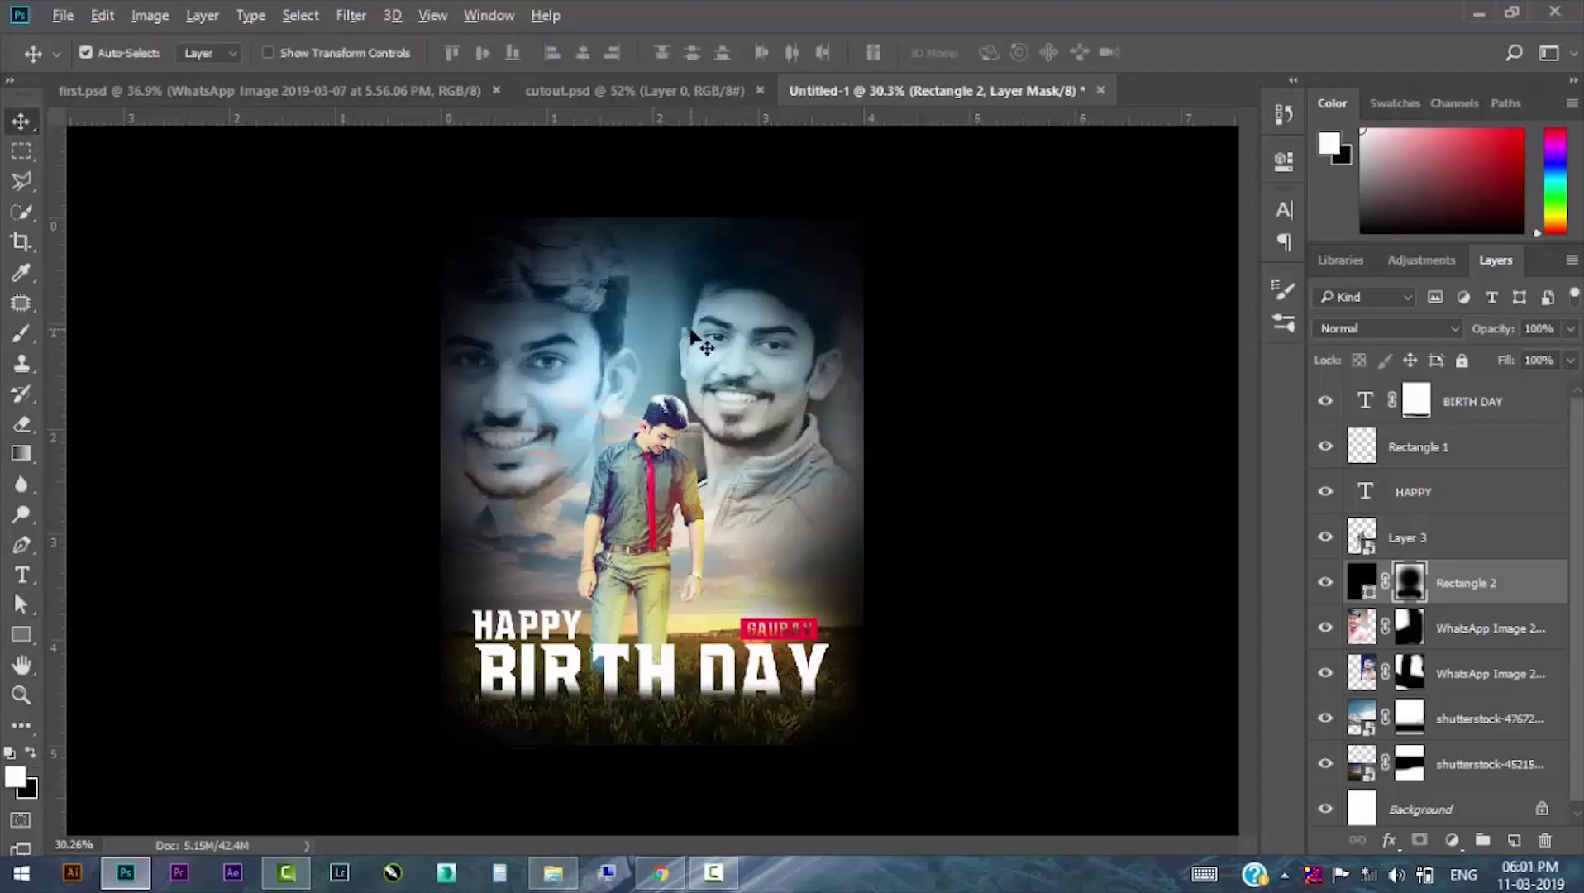
left_click(694, 339)
left_click(27, 758)
left_click(20, 340)
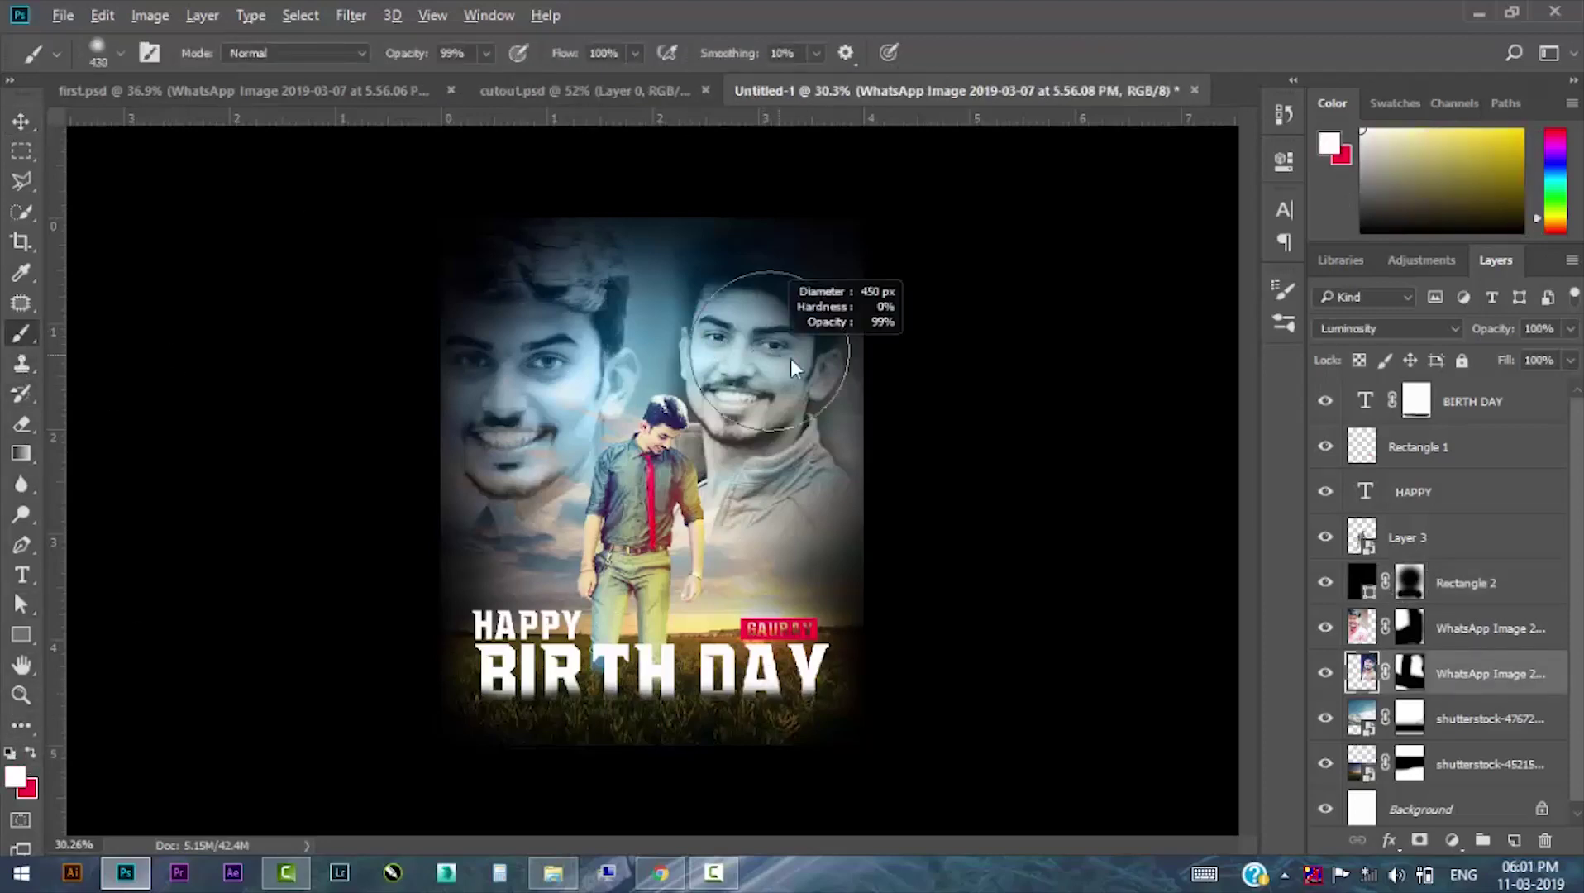
left_click(1415, 581)
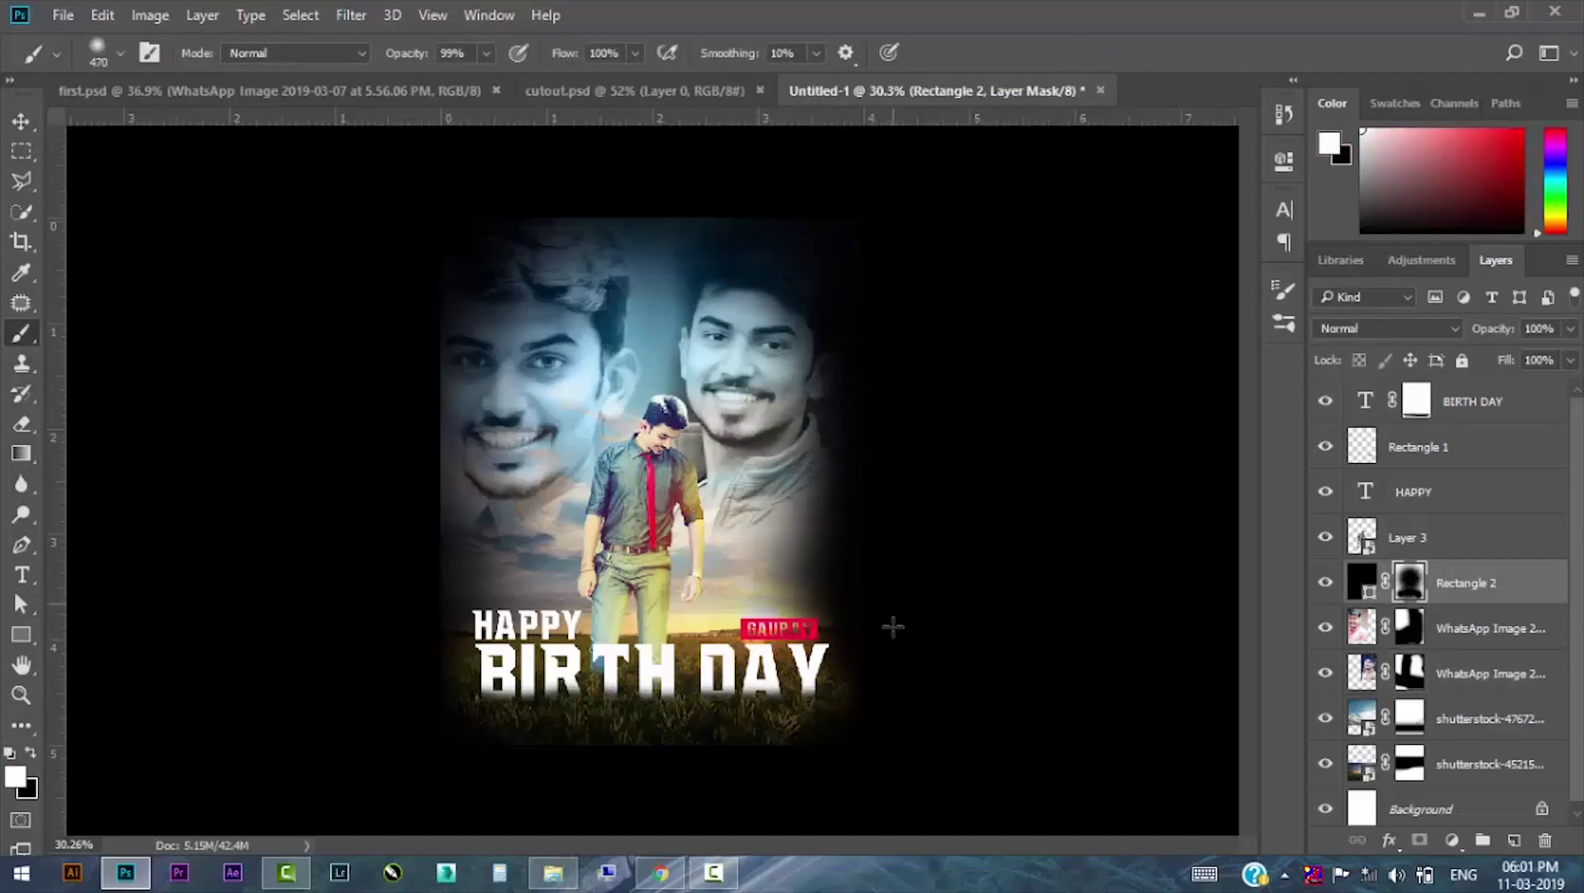
Darken the left and right edges into a vignette and set the overlay to 82% opacity.
left_click_drag(912, 288, 950, 614)
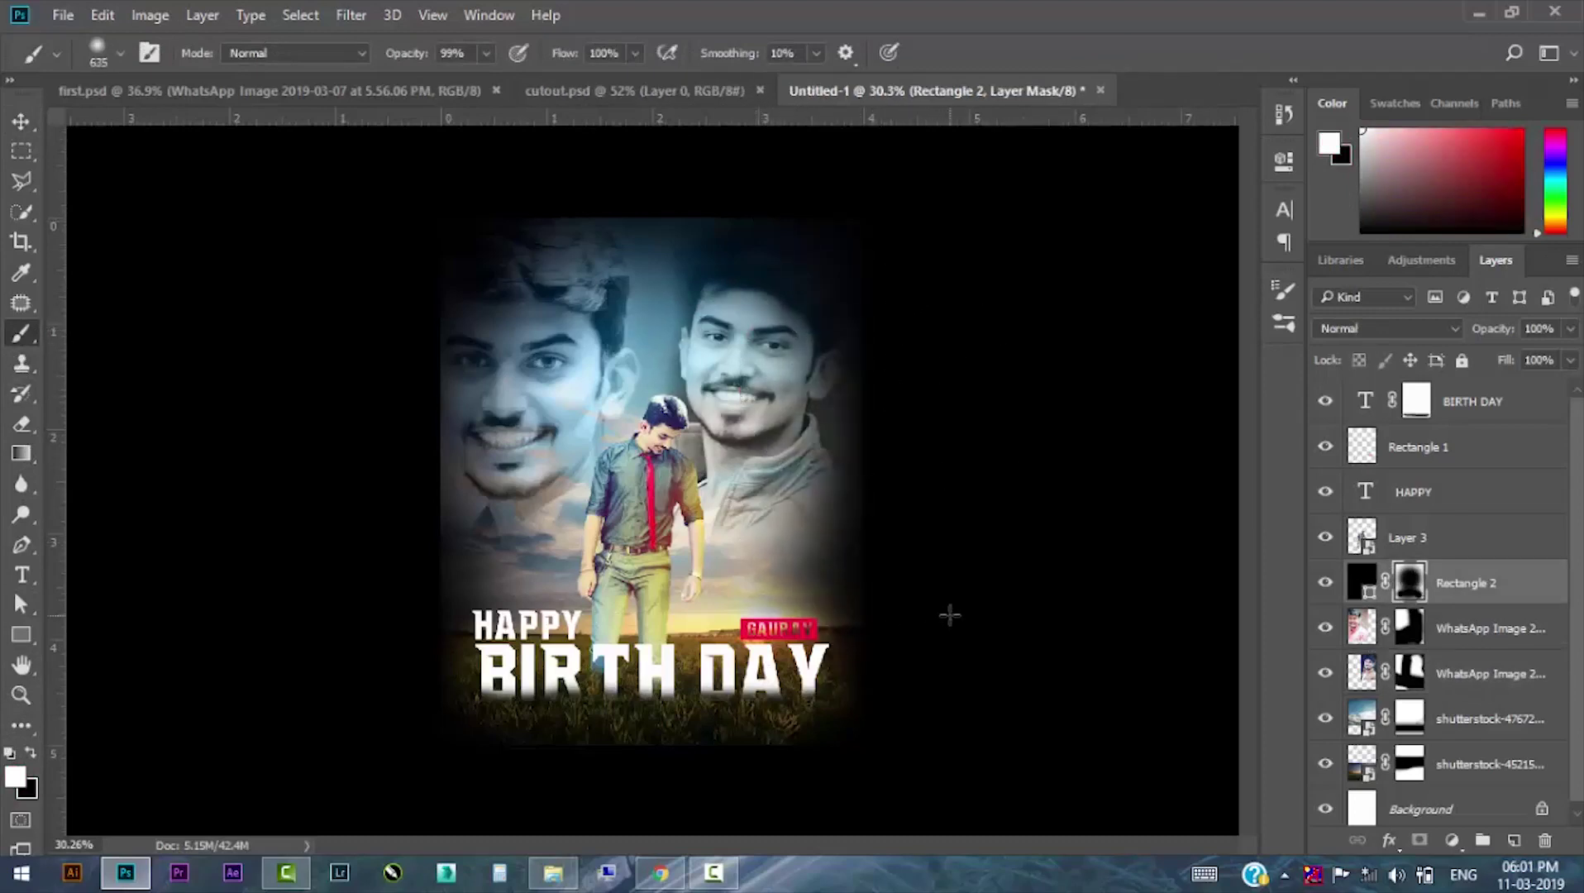
left_click_drag(407, 361, 343, 642)
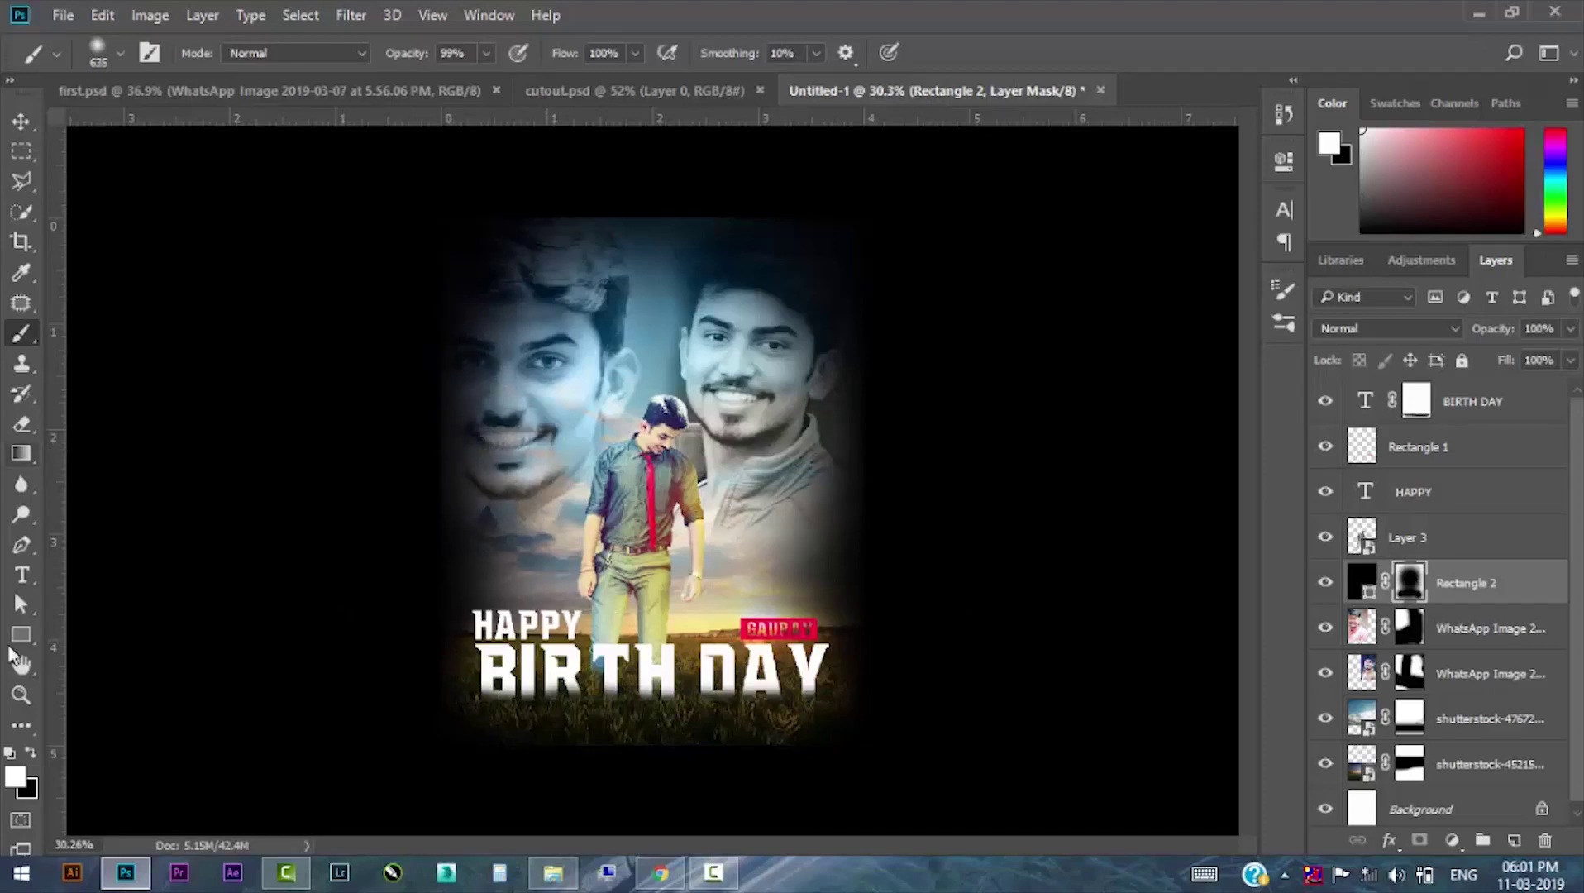
left_click_drag(305, 336, 552, 366)
left_click_drag(573, 542, 529, 331)
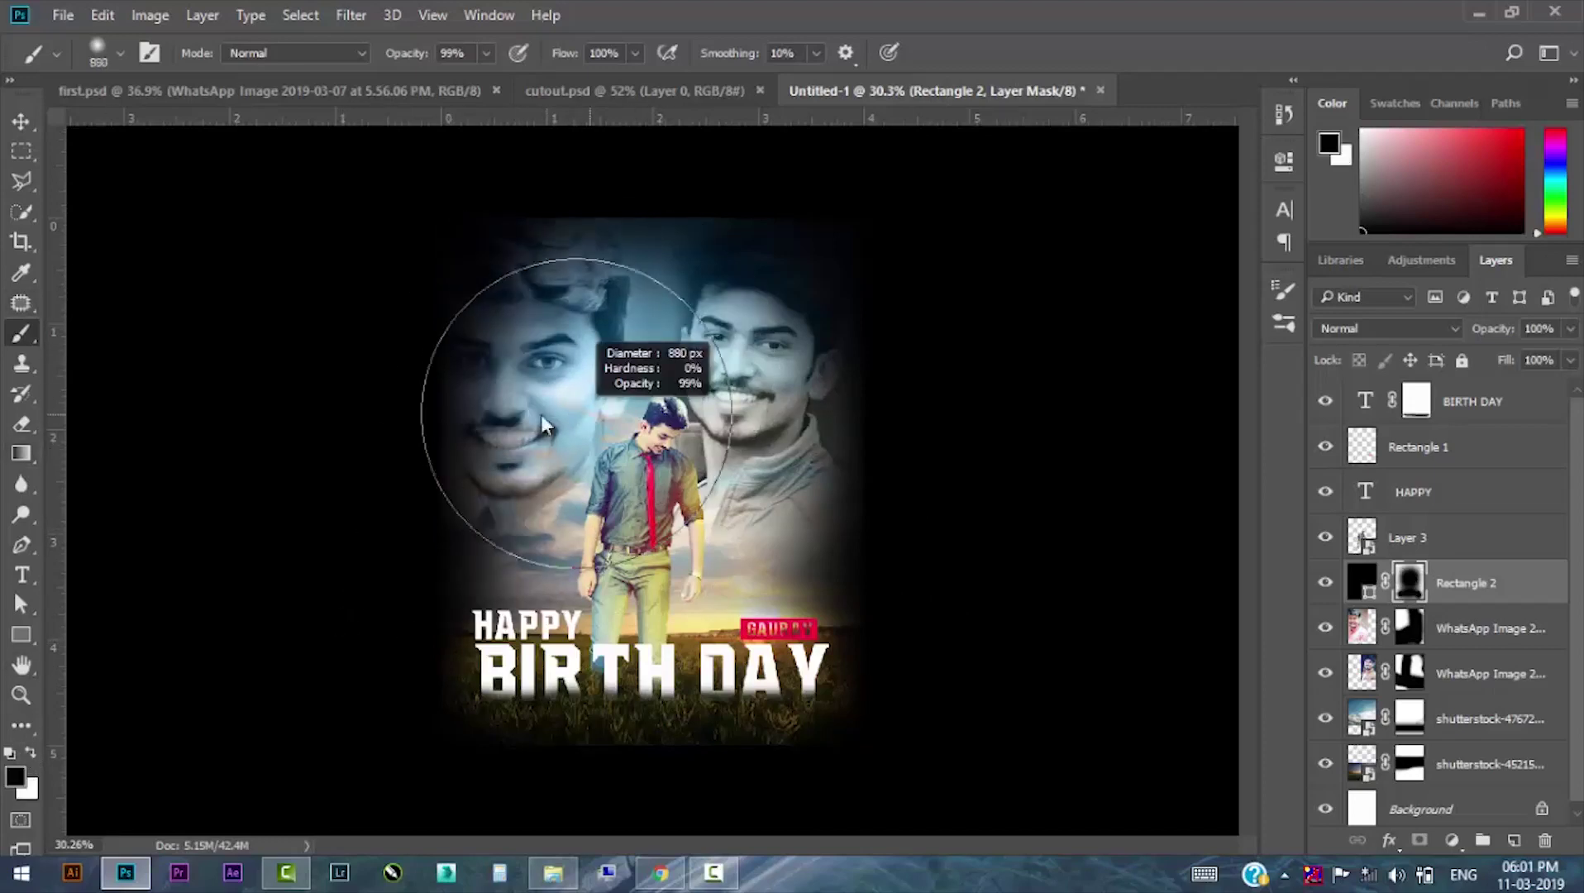
left_click_drag(534, 400, 537, 264)
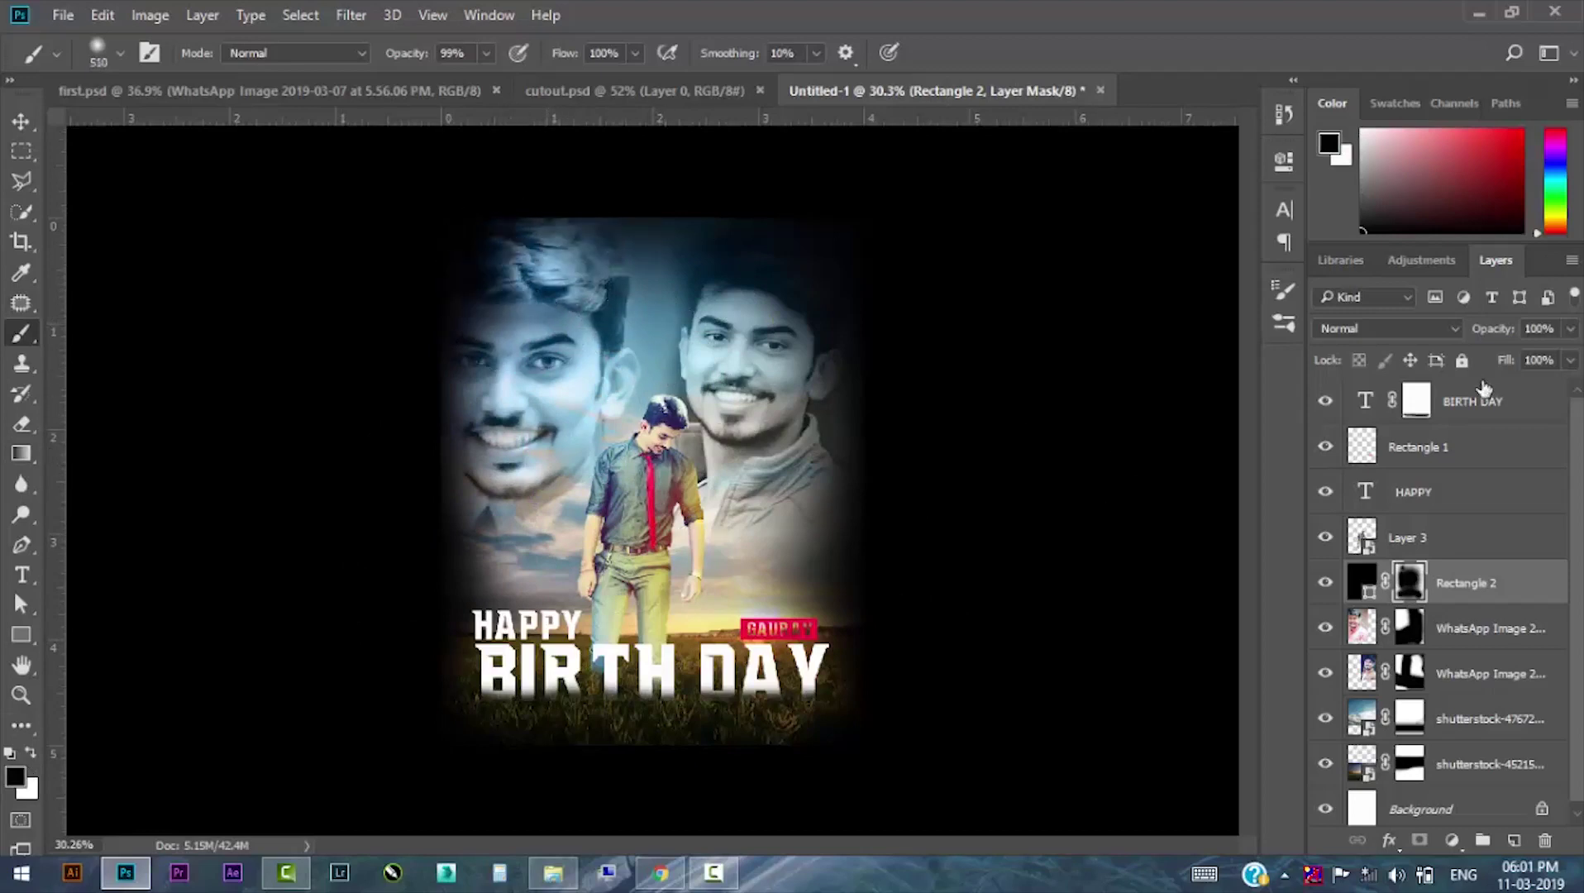
left_click(1570, 328)
left_click_drag(1534, 358, 1541, 358)
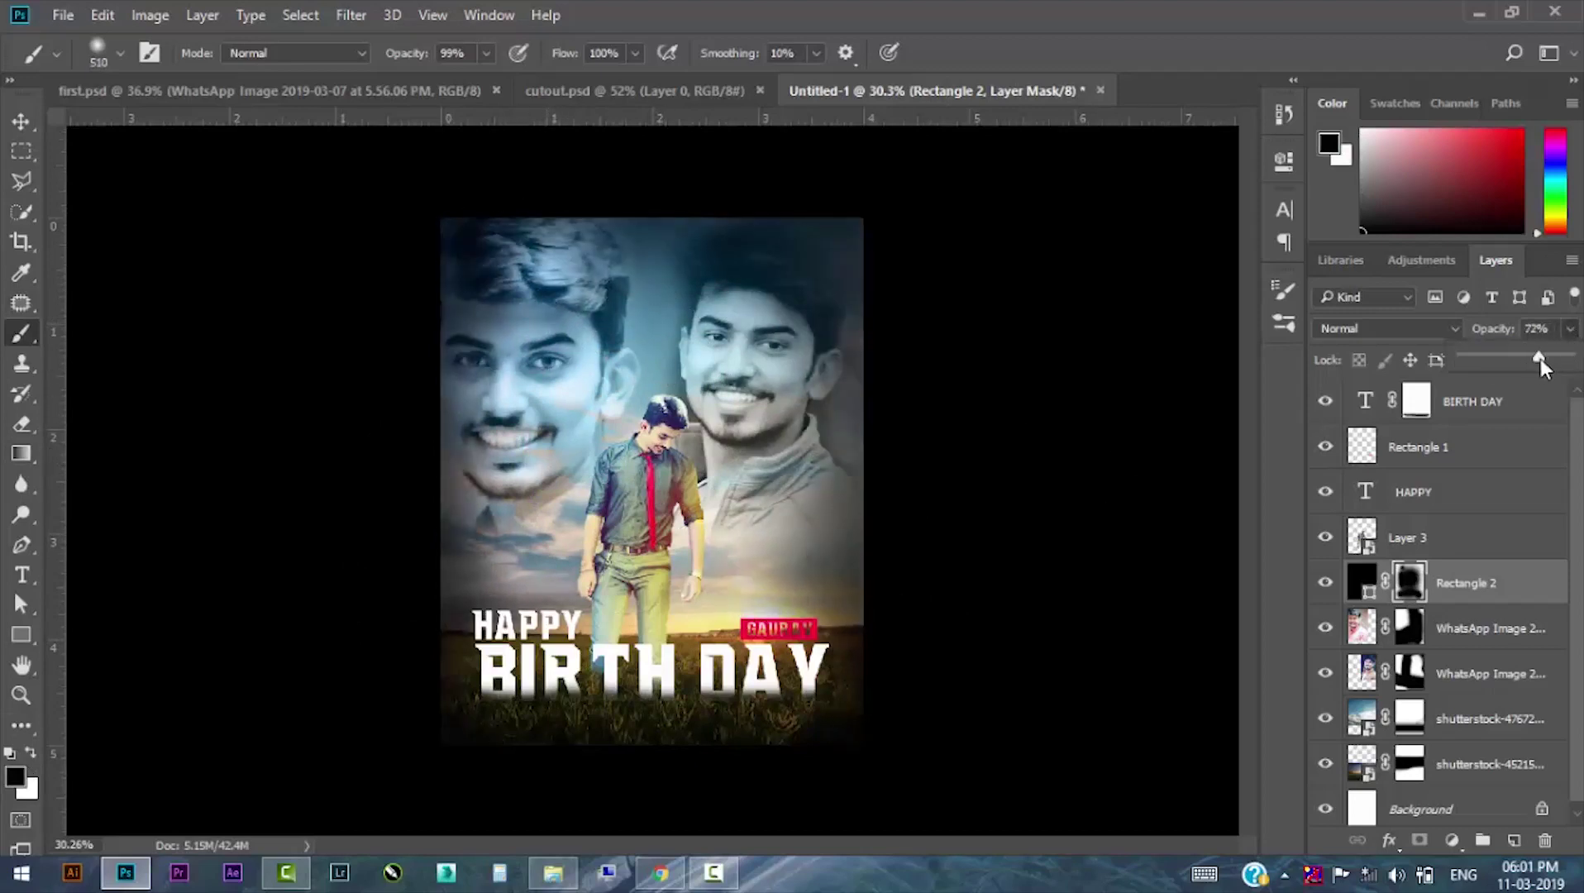
Add a new layer and paint a soft white glow over the man's head.
key("v")
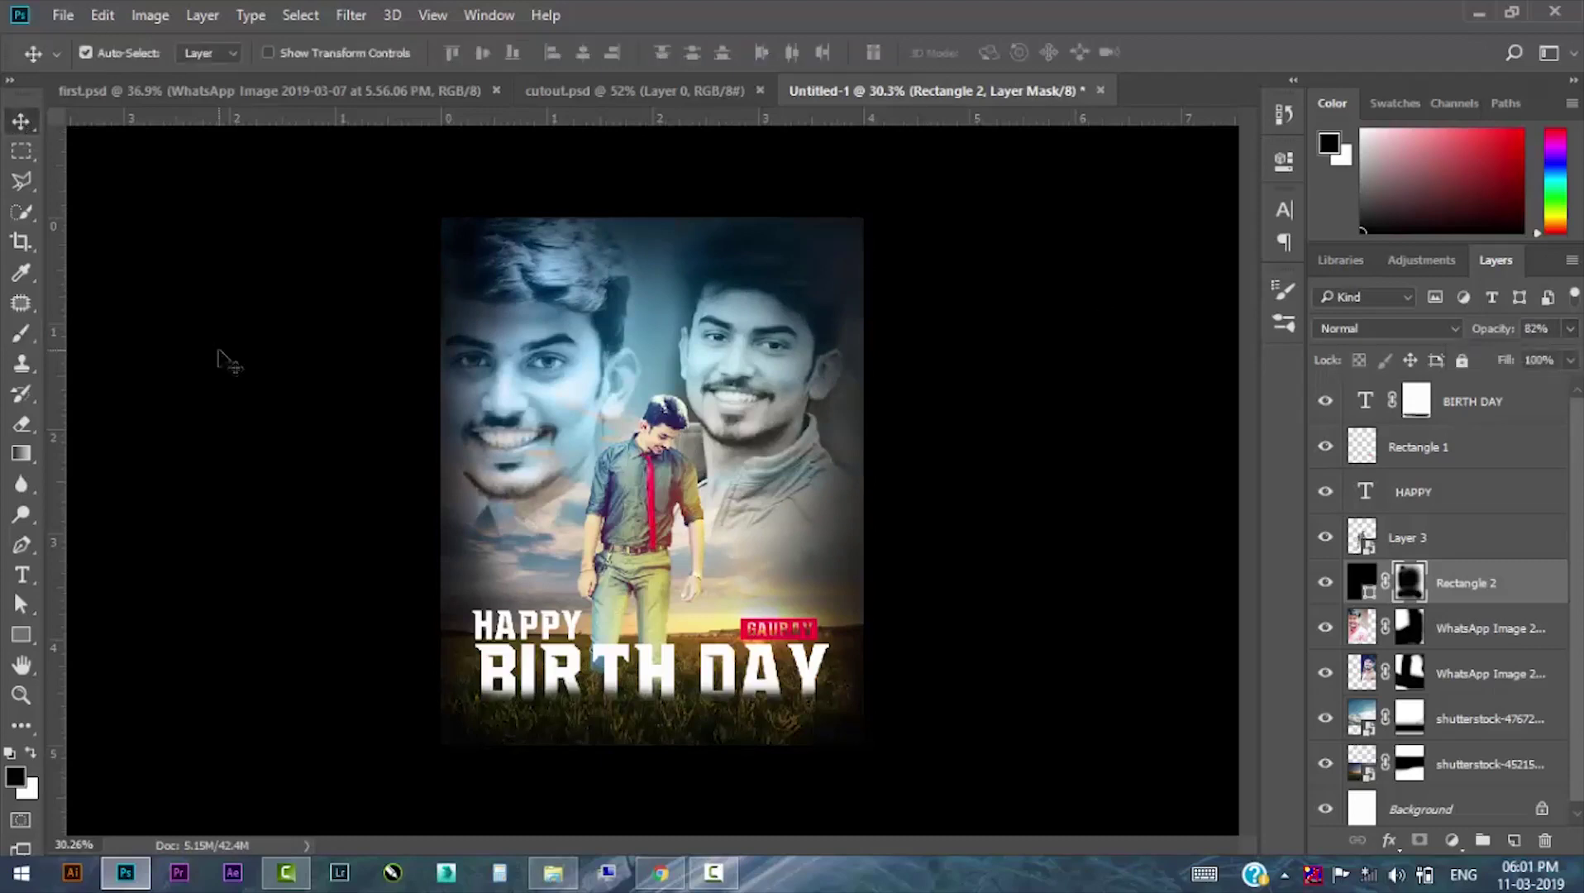
left_click(1516, 839)
left_click(21, 333)
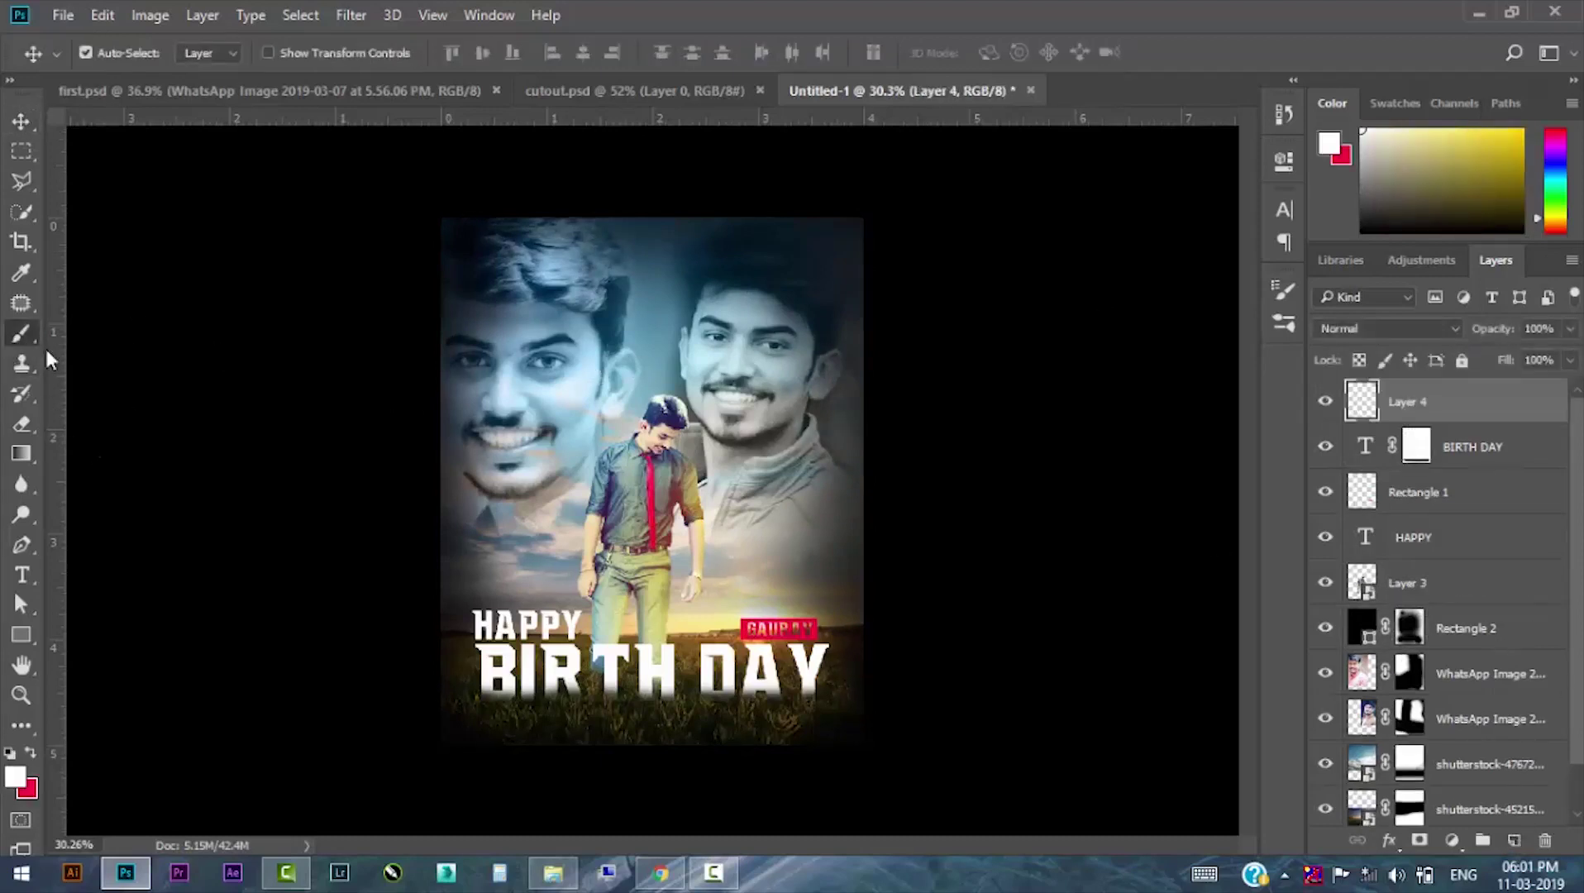
left_click(653, 396)
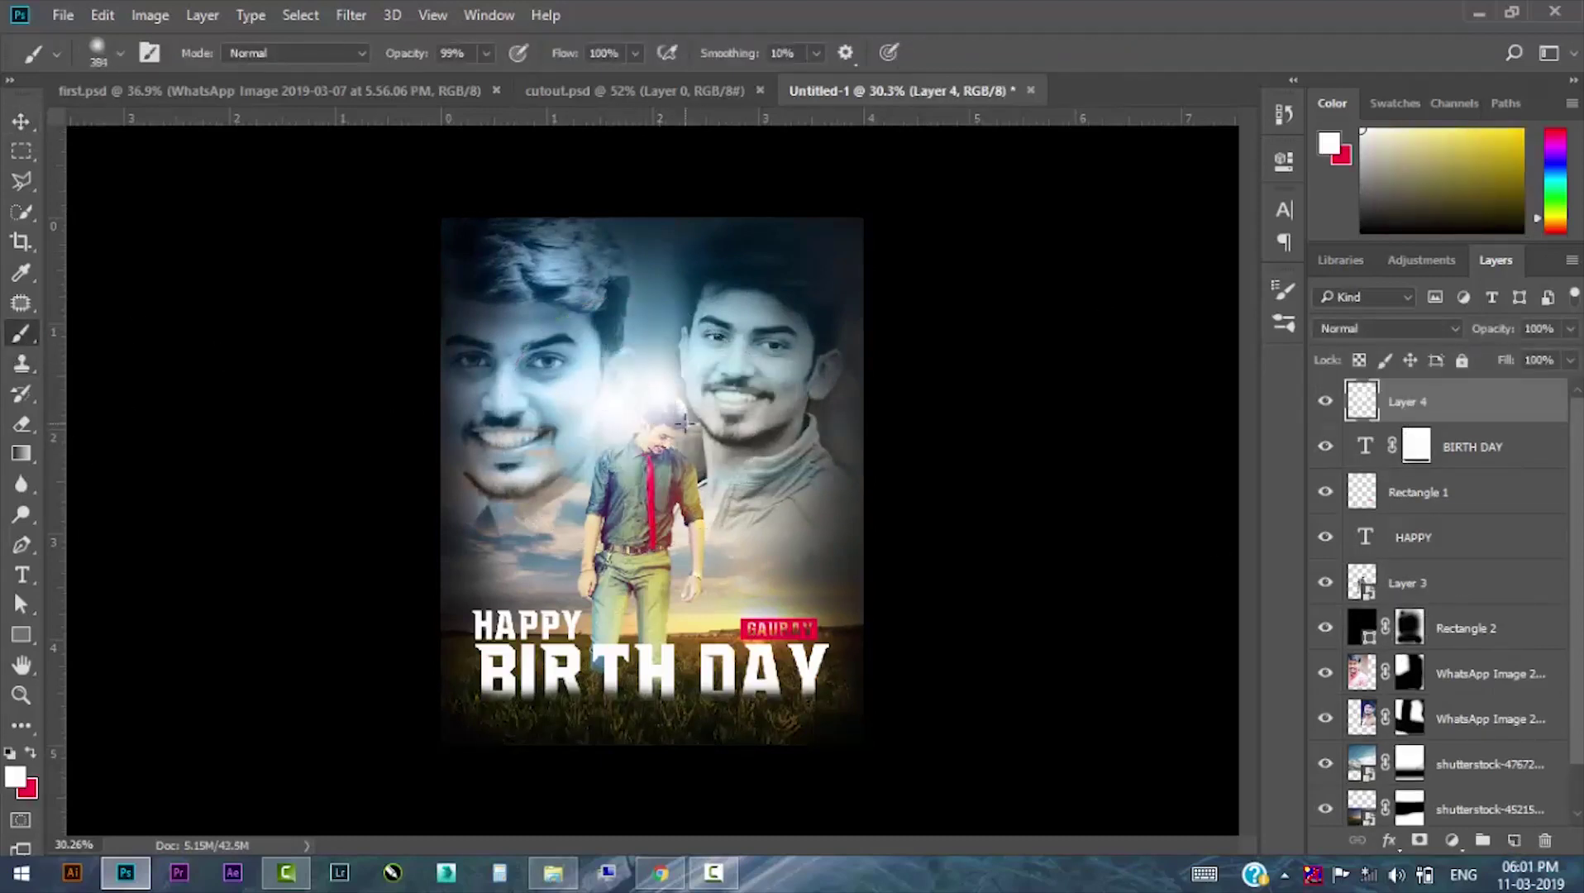
left_click(653, 393)
Move Layer 4 below Rectangle 1 and lower its opacity to about 79%.
key("v")
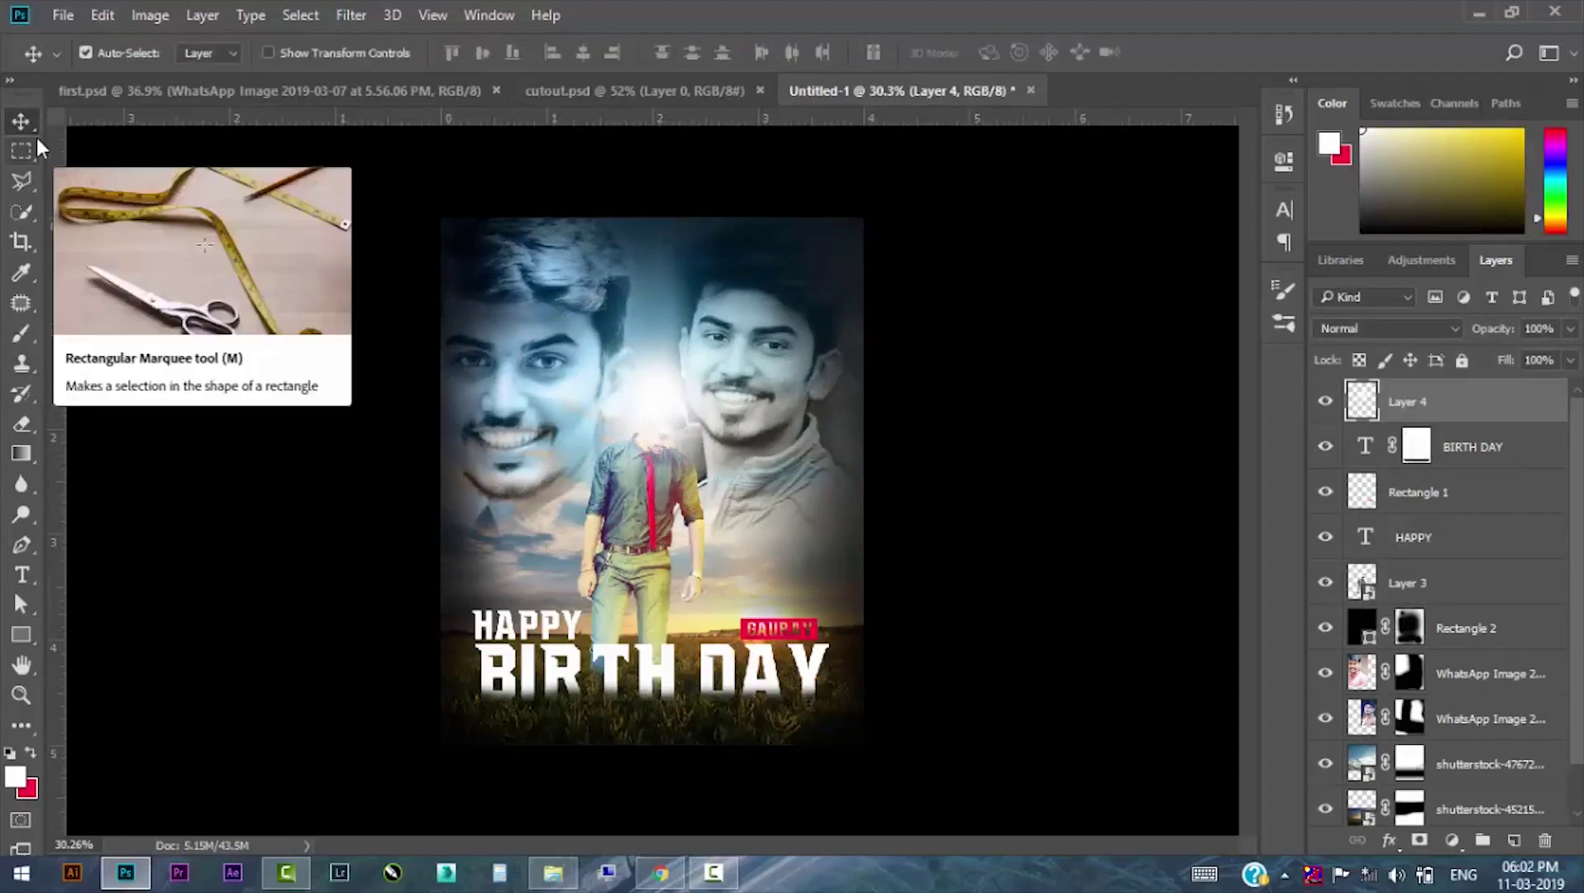
key("ctrl")
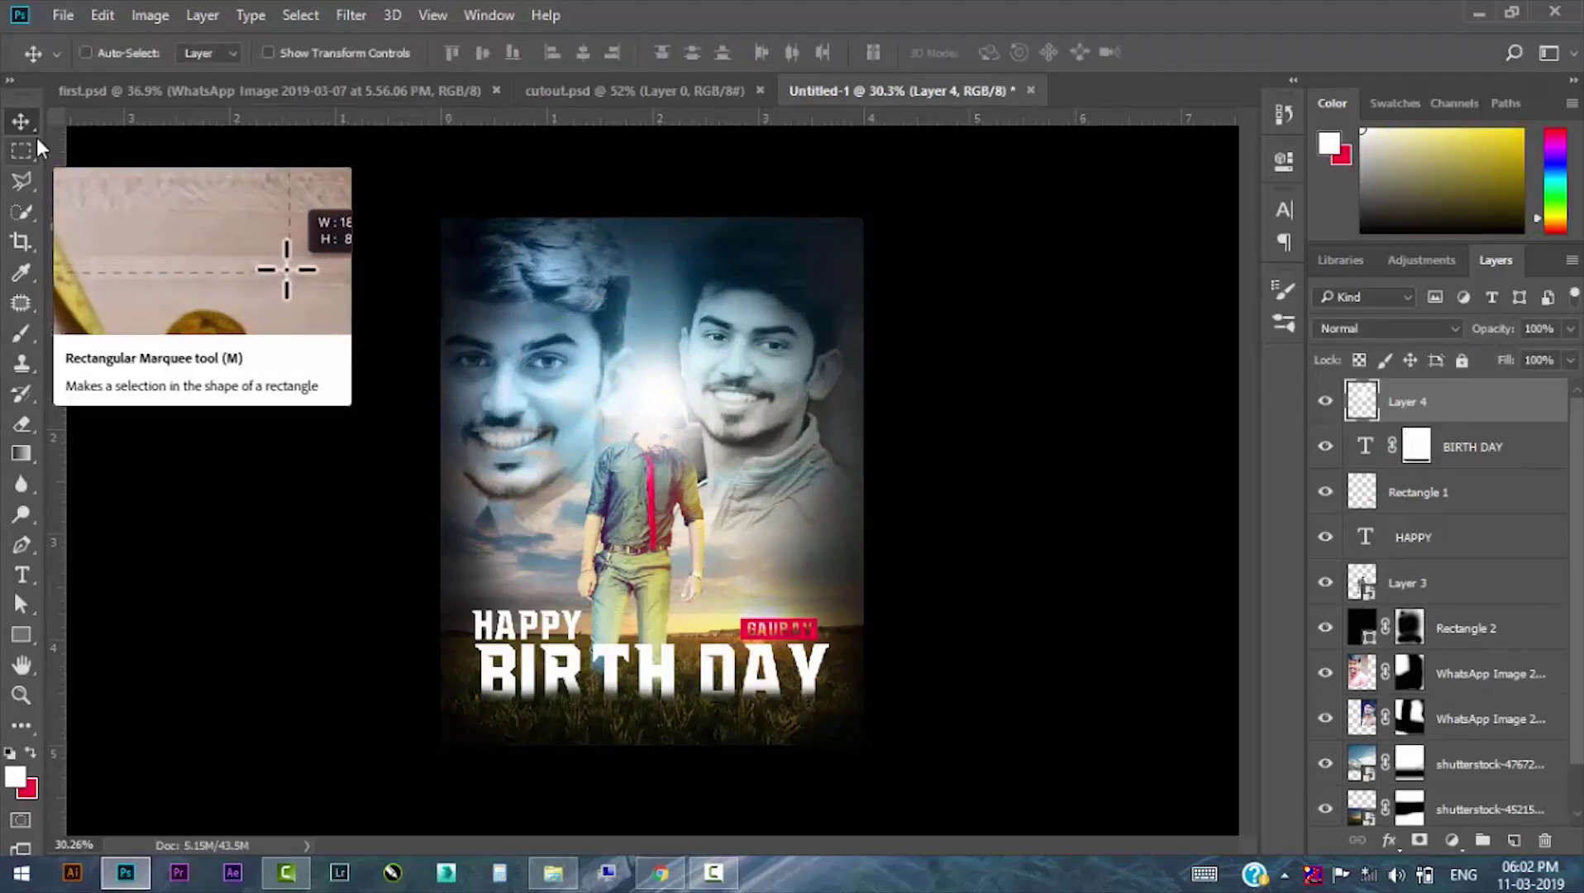
key("ctrl+bracketleft")
key("ctrl+bracketleft")
key("ctrl+bracketleft")
key("ctrl+bracketleft")
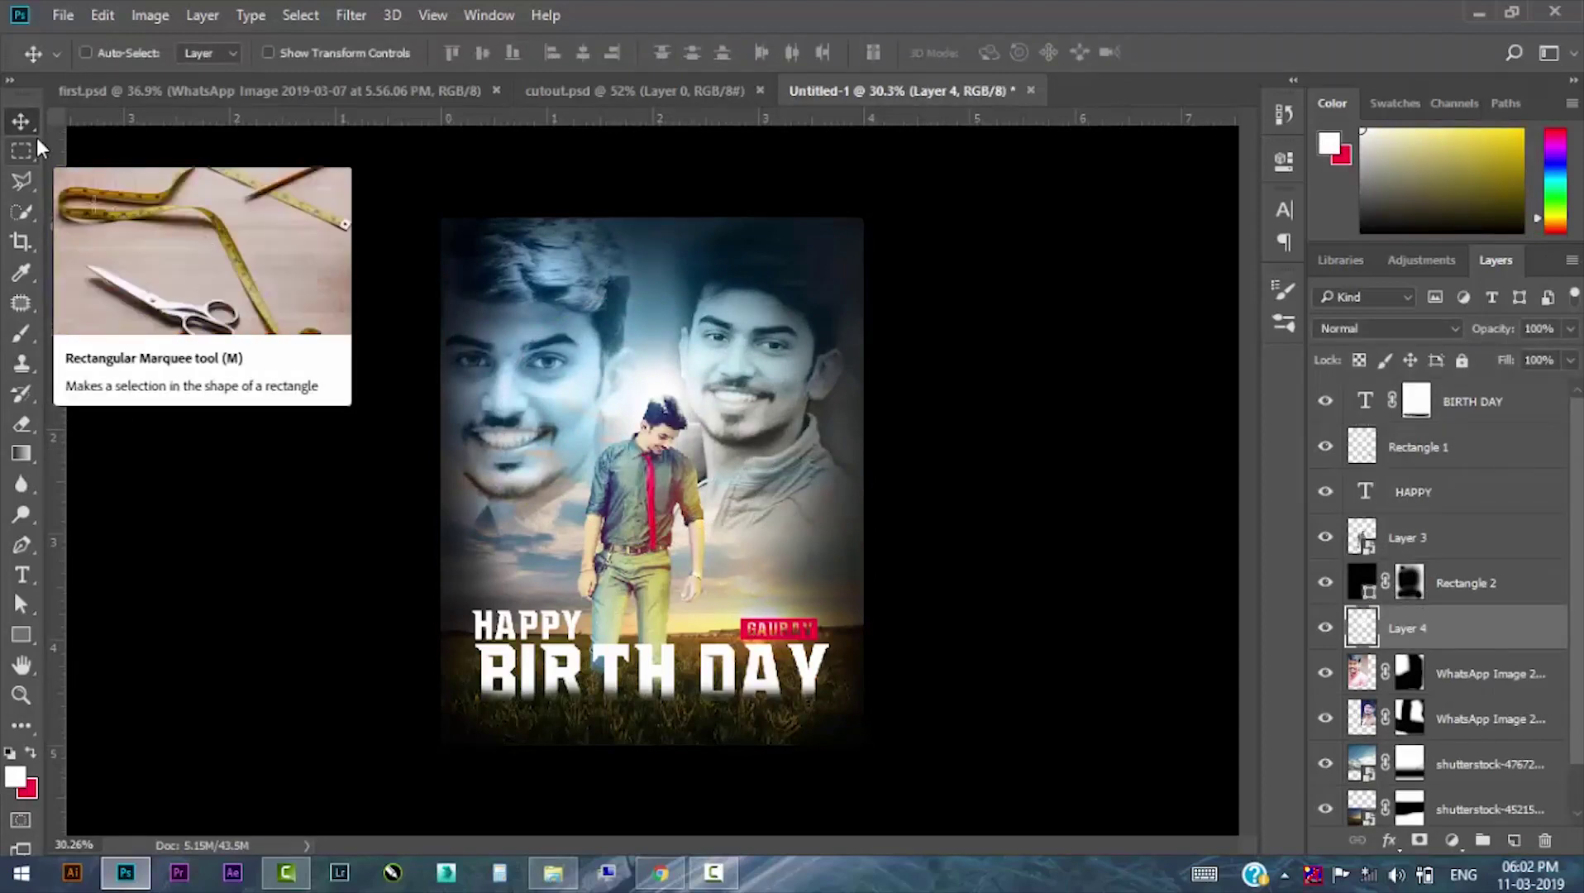
key("ctrl+bracketleft")
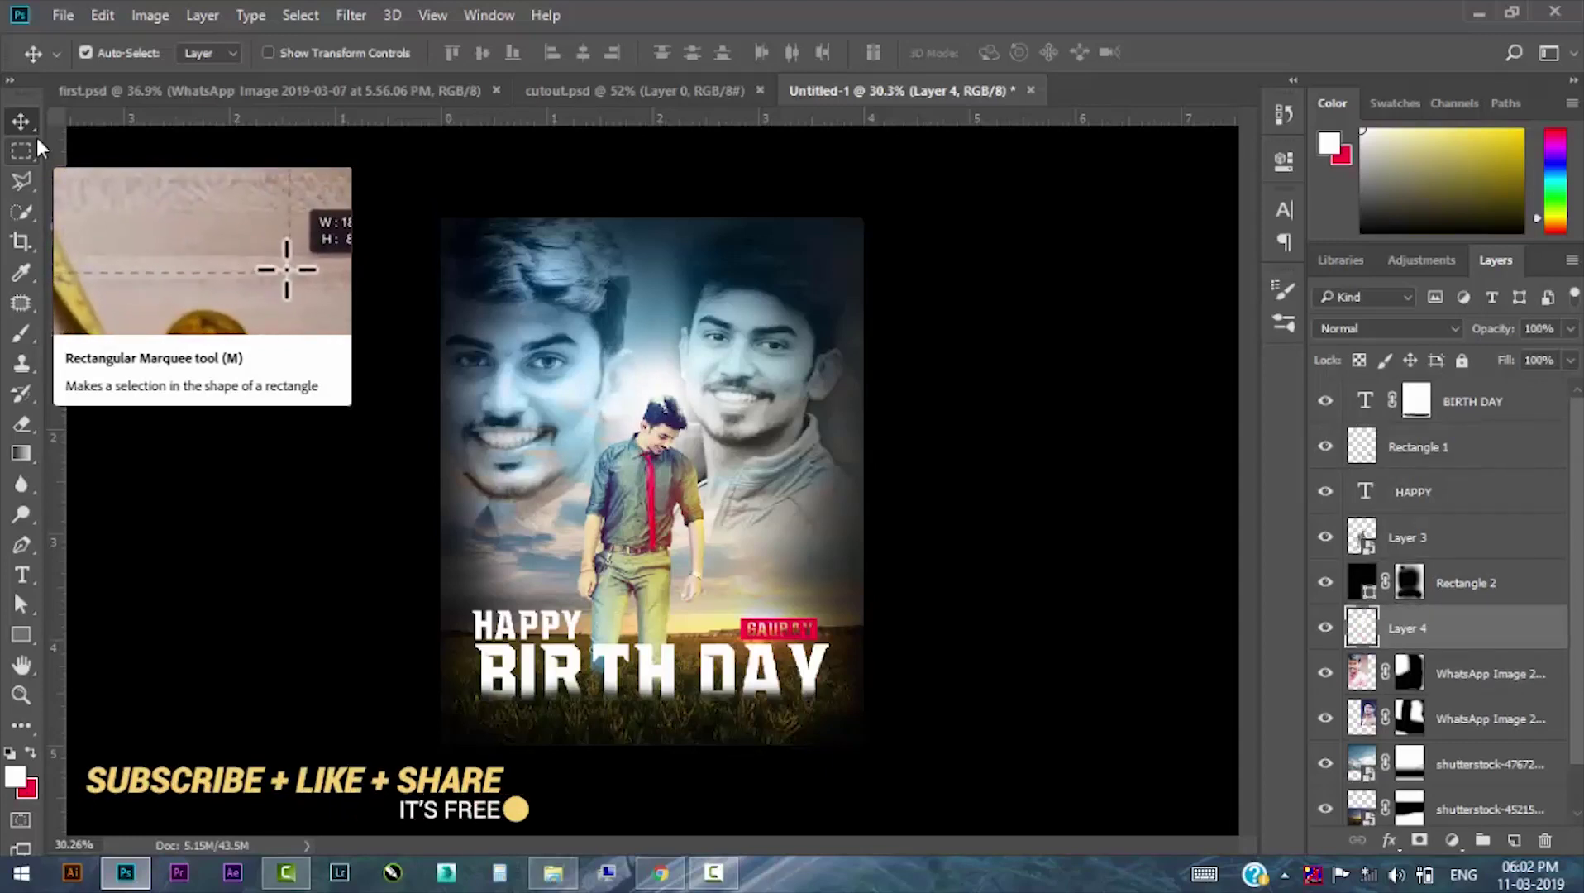
left_click(1569, 328)
left_click_drag(1569, 357, 1538, 358)
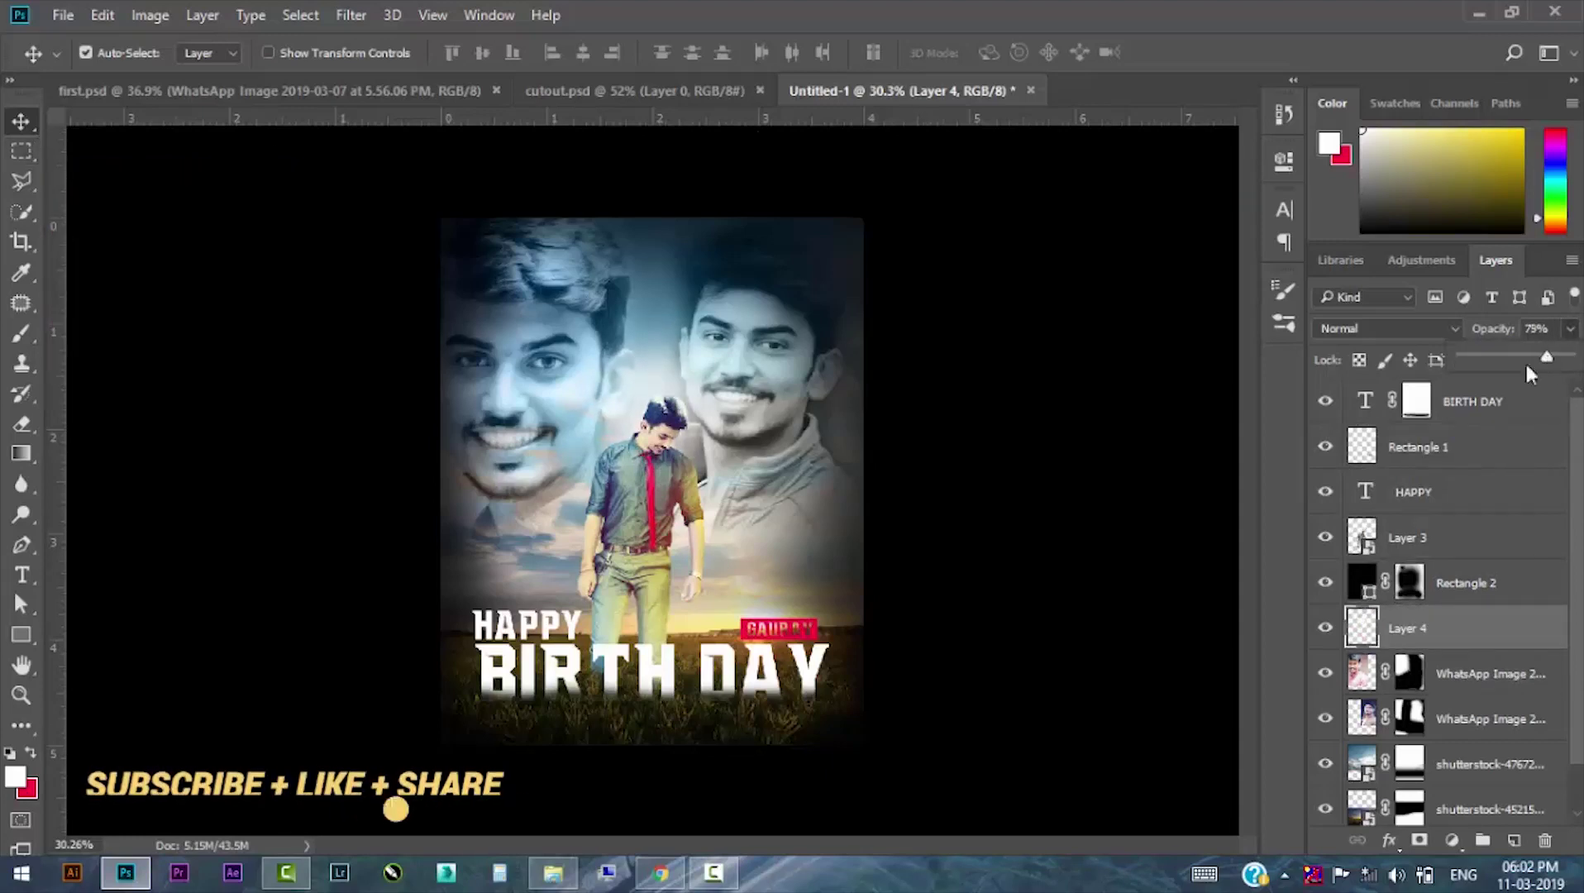
Create Layer 5 above Layer 3 and paint a 92 px white glow near the man's shoulder.
left_click(1514, 838)
key("b")
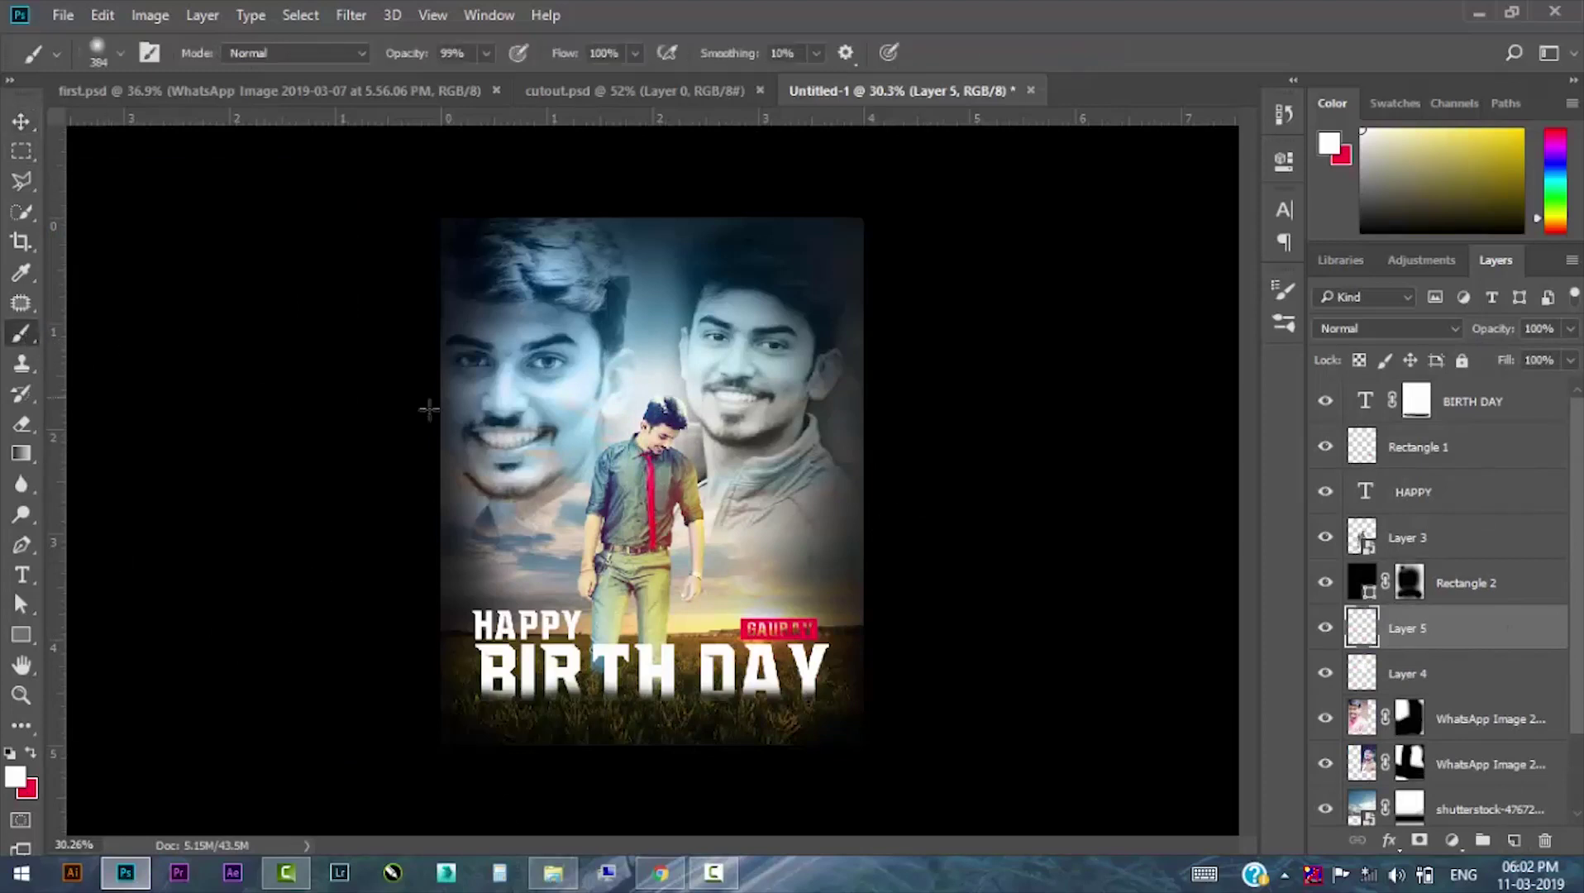
scroll(612, 439, "up", 5)
left_click_drag(612, 438, 628, 446)
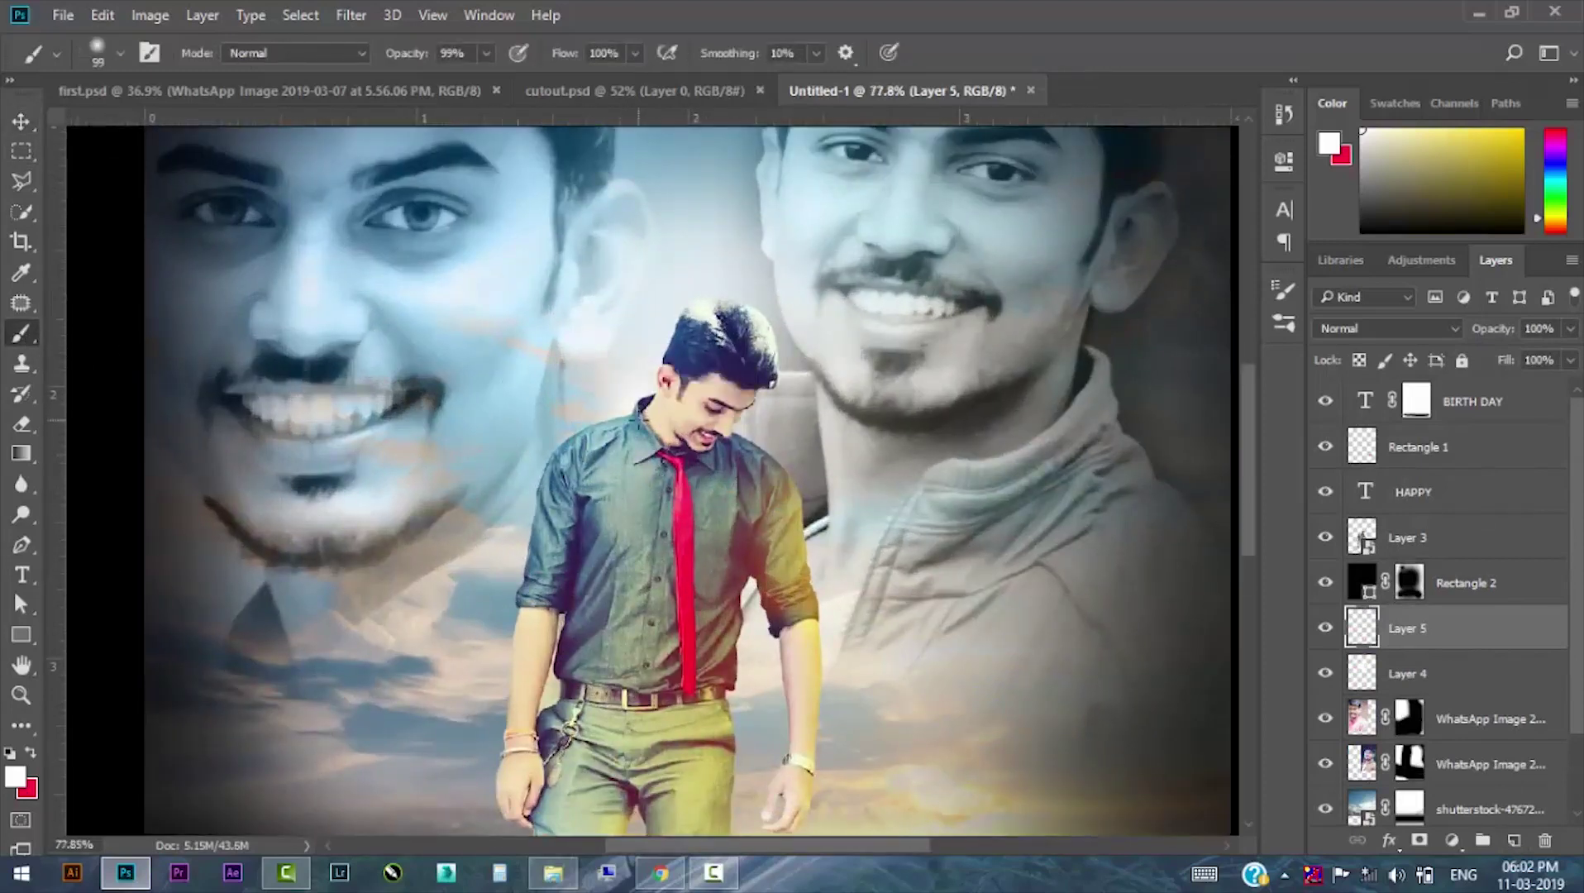
left_click_drag(1457, 632, 1454, 515)
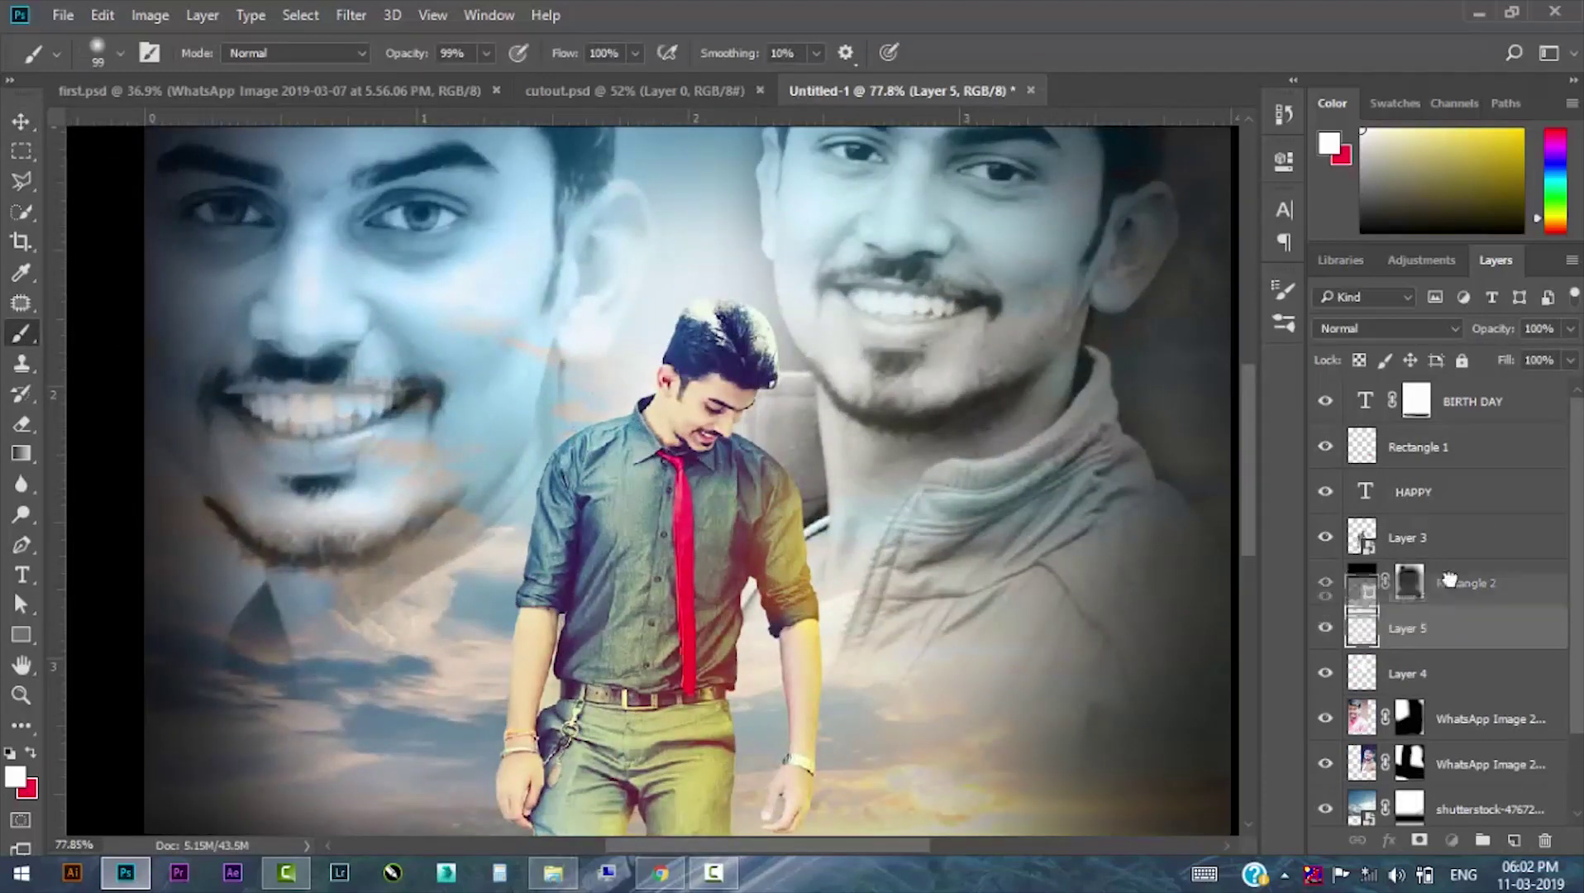
right_click(645, 446)
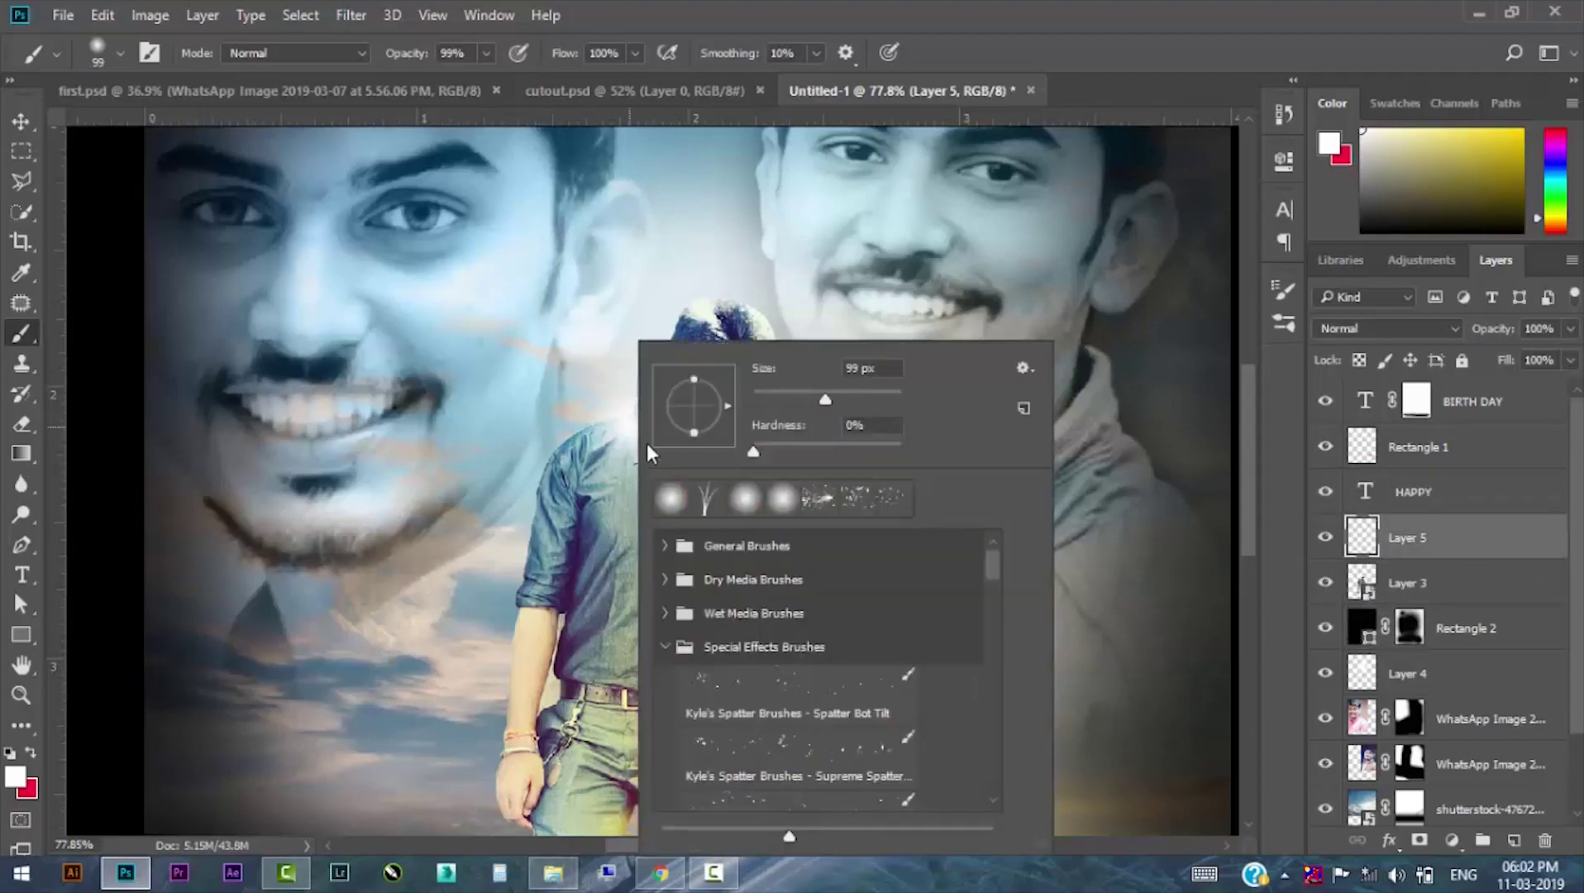
left_click_drag(822, 395, 817, 395)
key("Return")
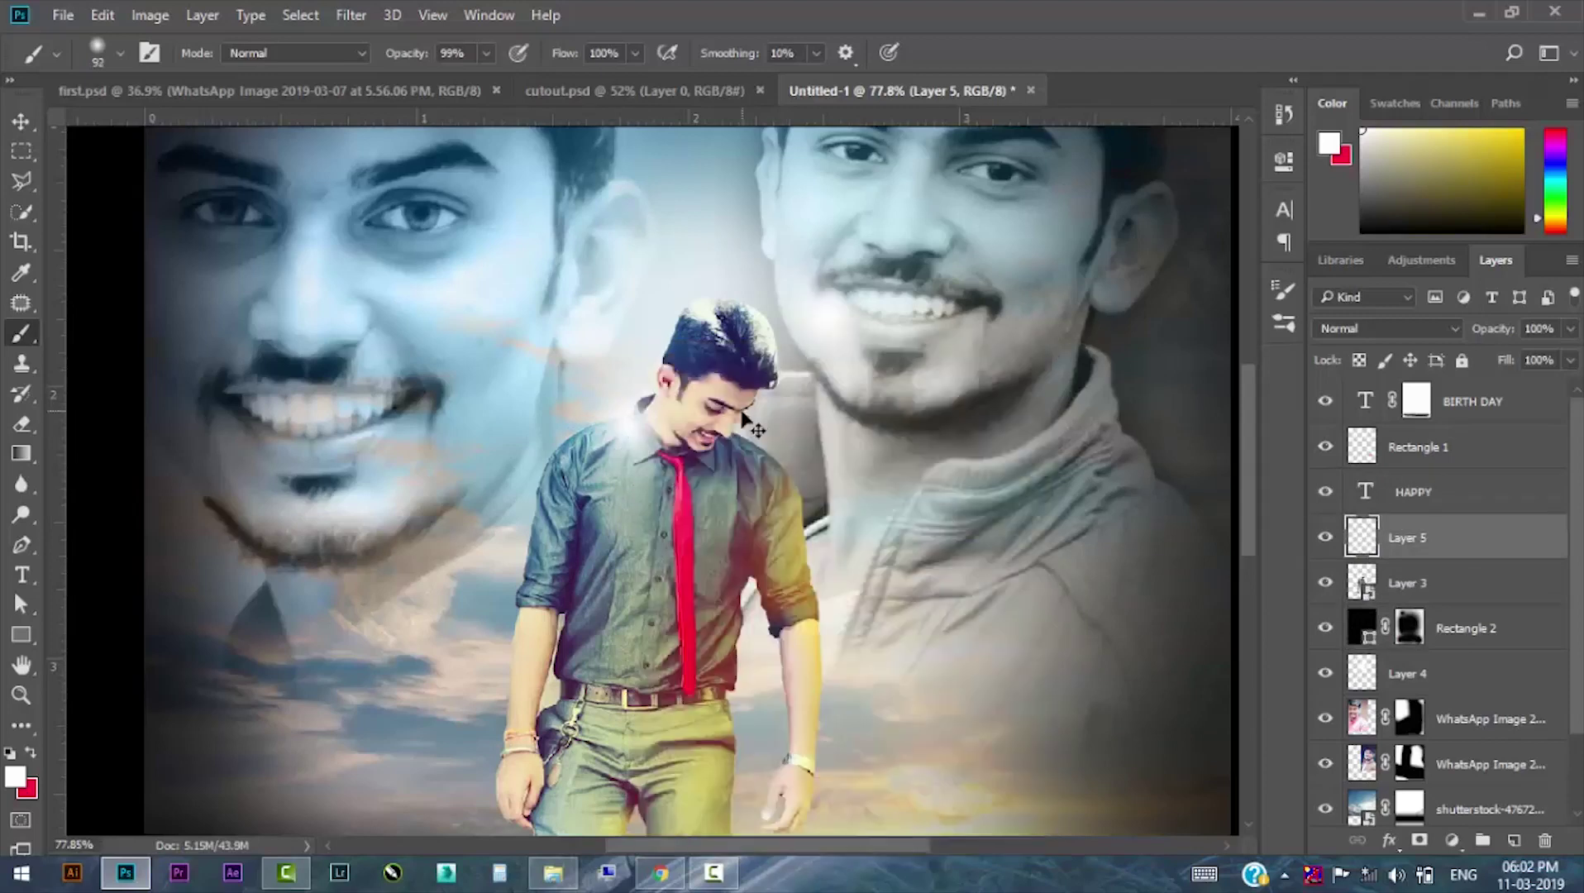
left_click(624, 413)
Lower Layer 5's opacity to 67%, compare Layer 4's visibility, and zoom out to the whole poster.
left_click(21, 120)
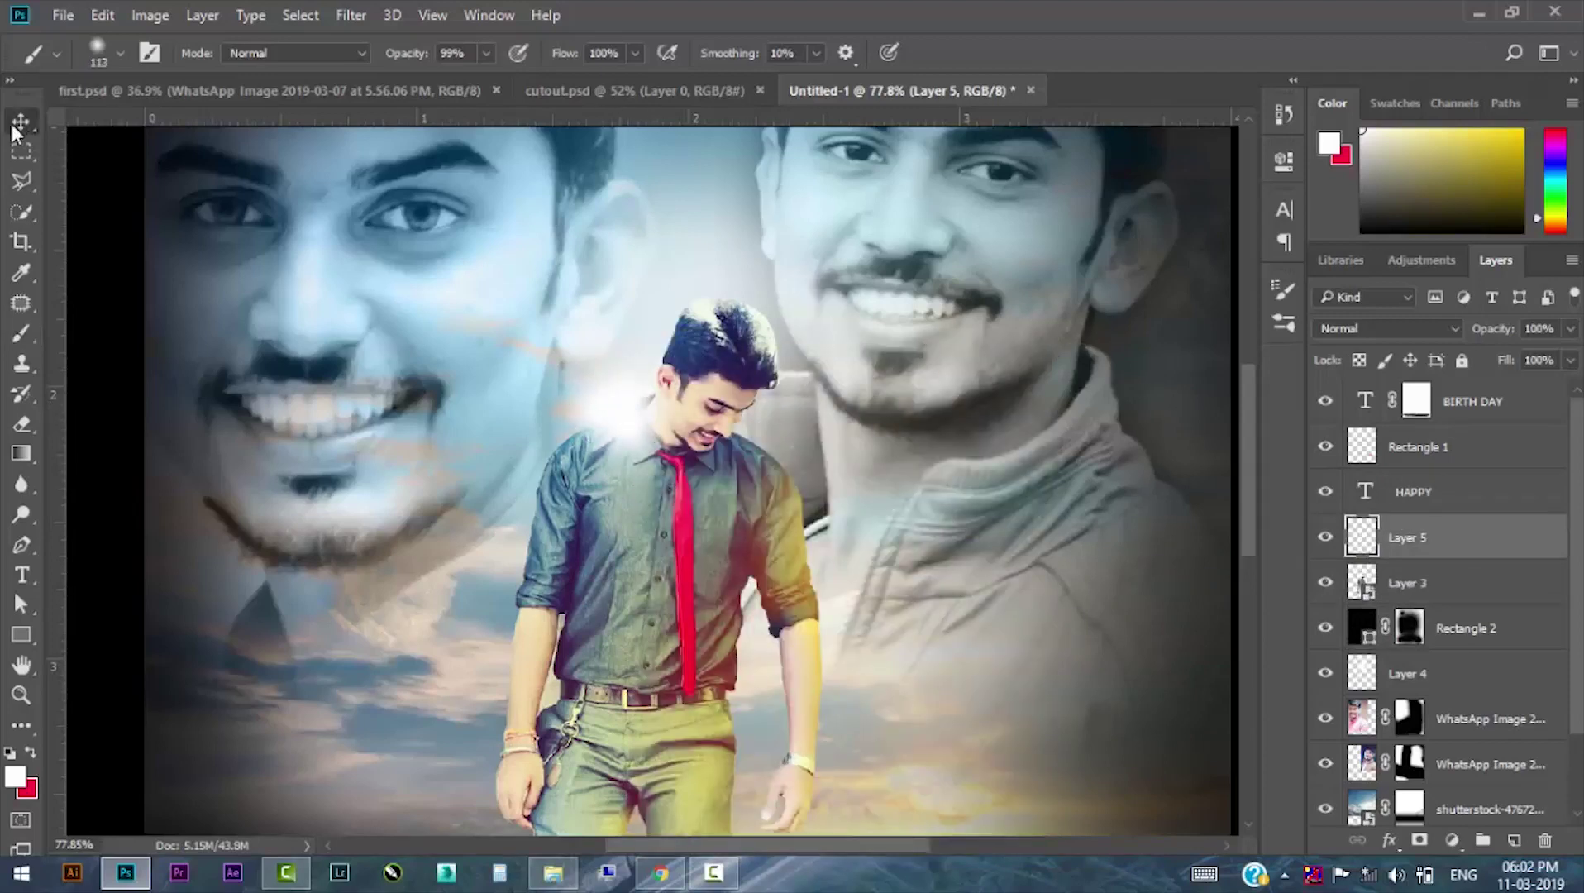
left_click(1569, 329)
left_click_drag(1564, 340, 1539, 359)
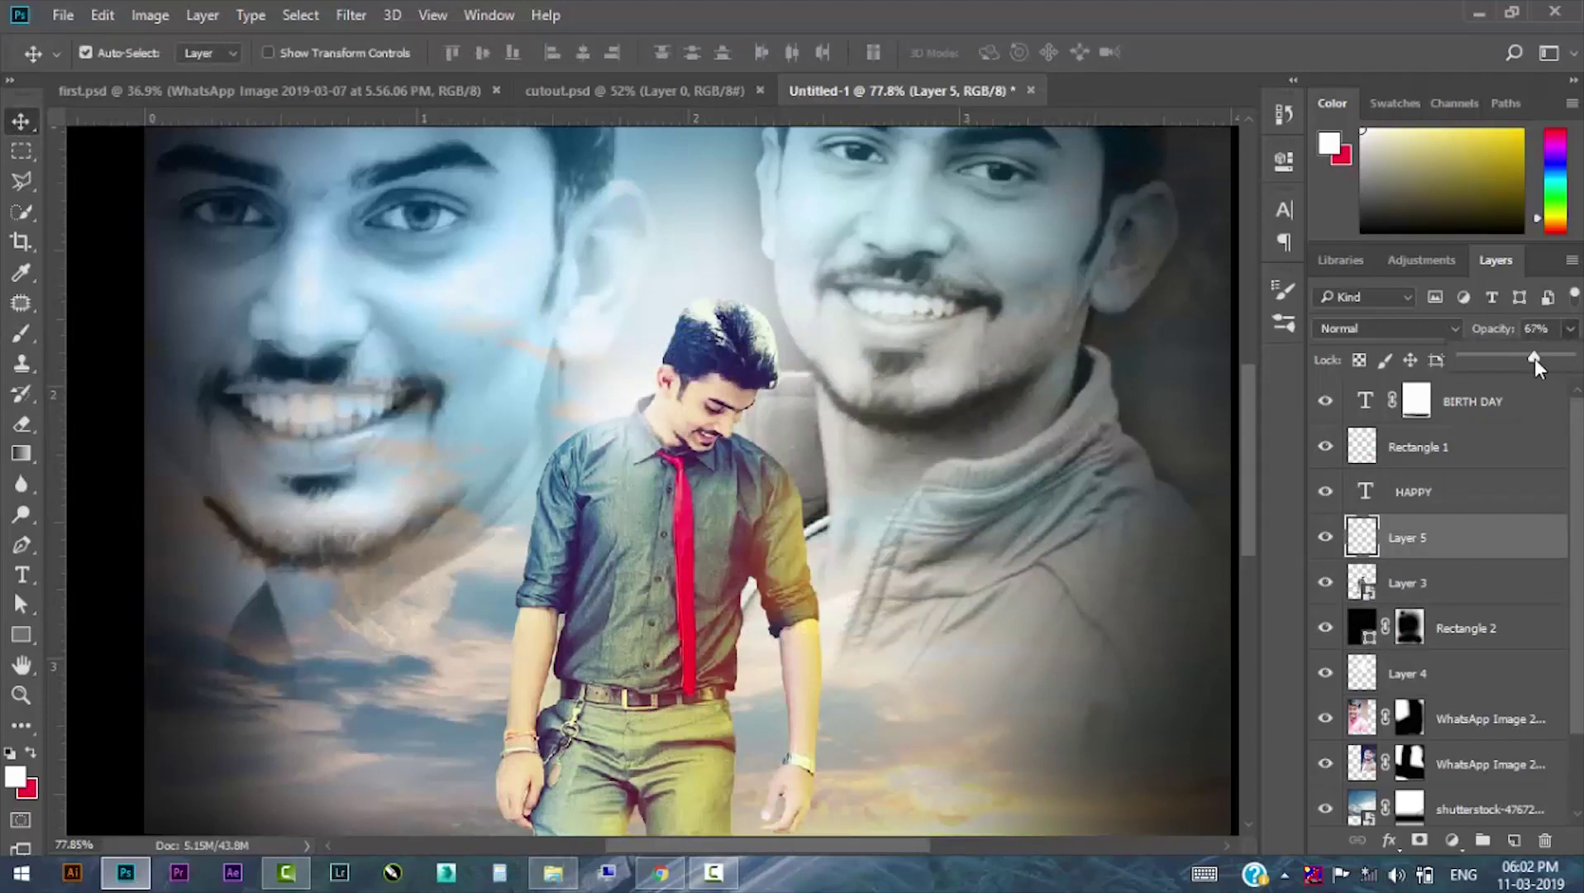
left_click(659, 340)
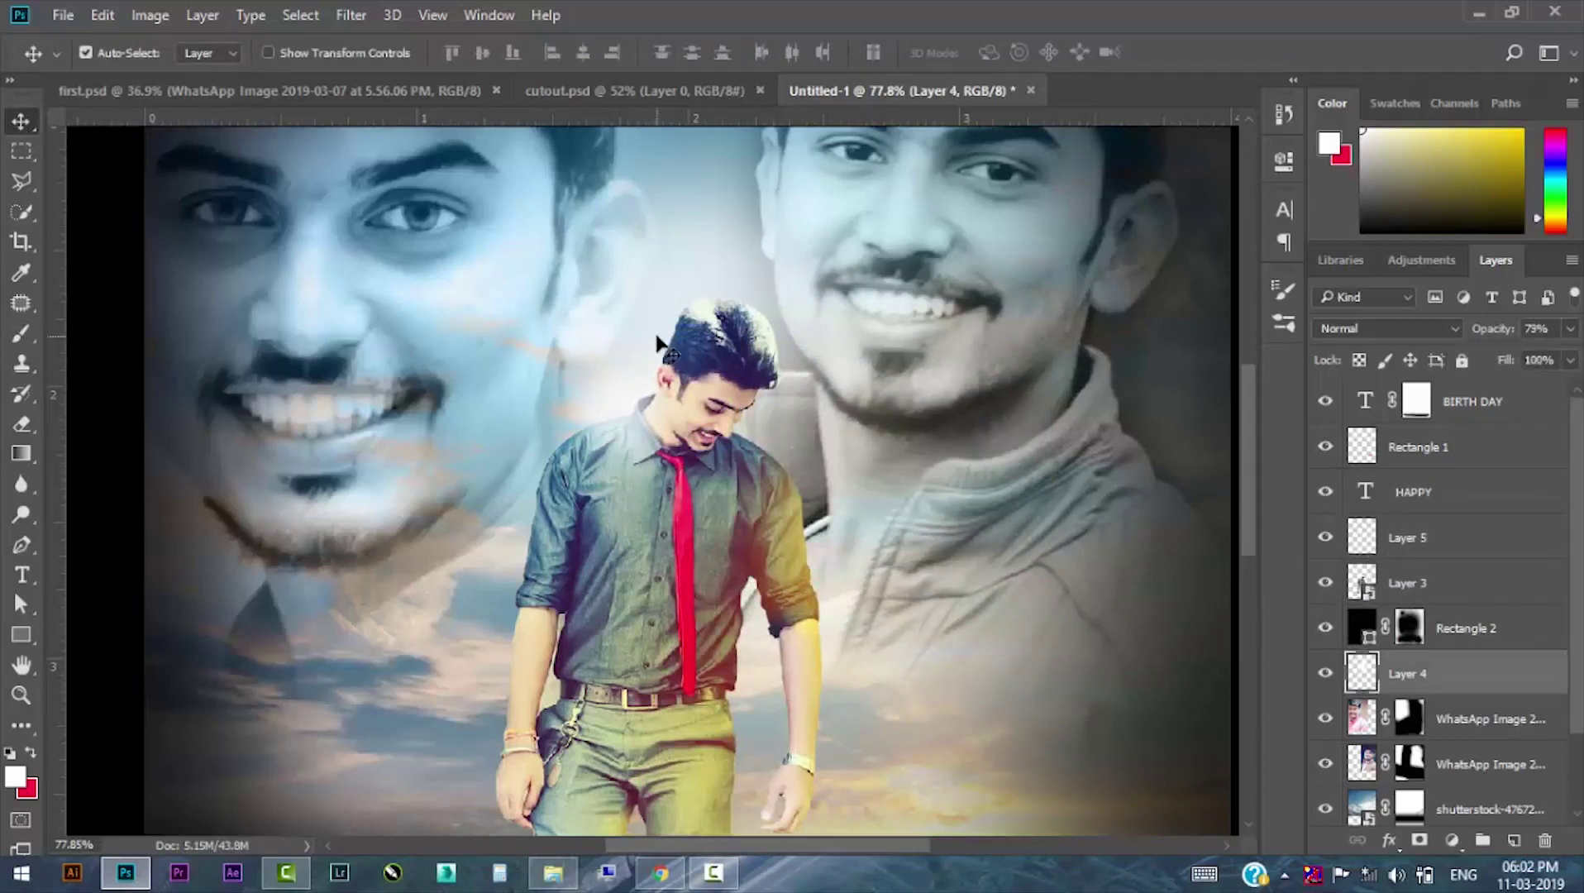
left_click(1324, 673)
key("ctrl+0")
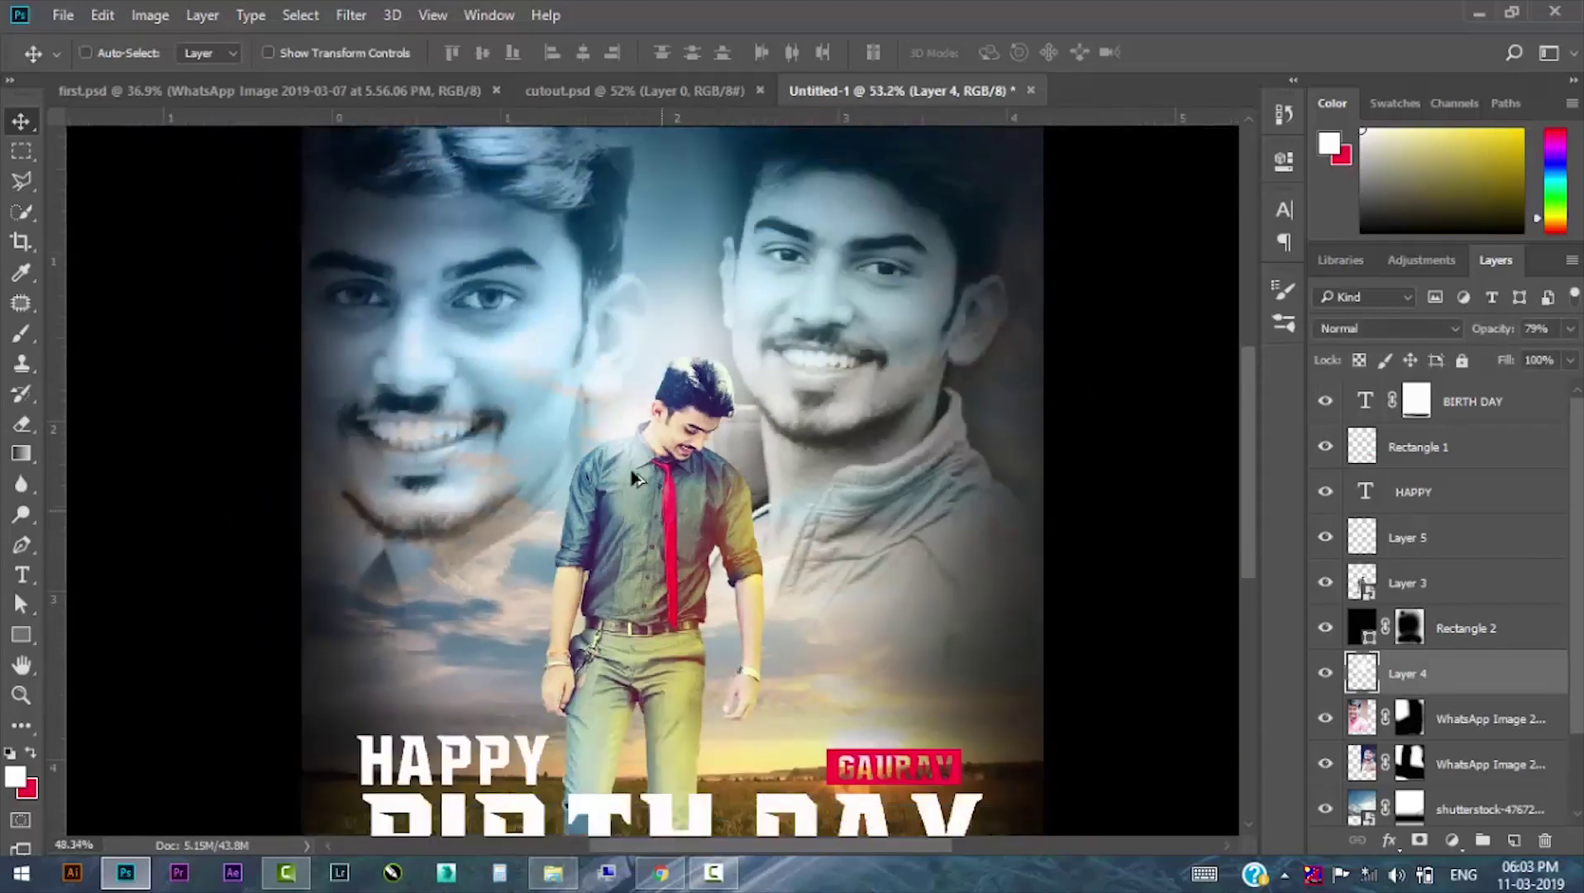
key("ctrl+minus")
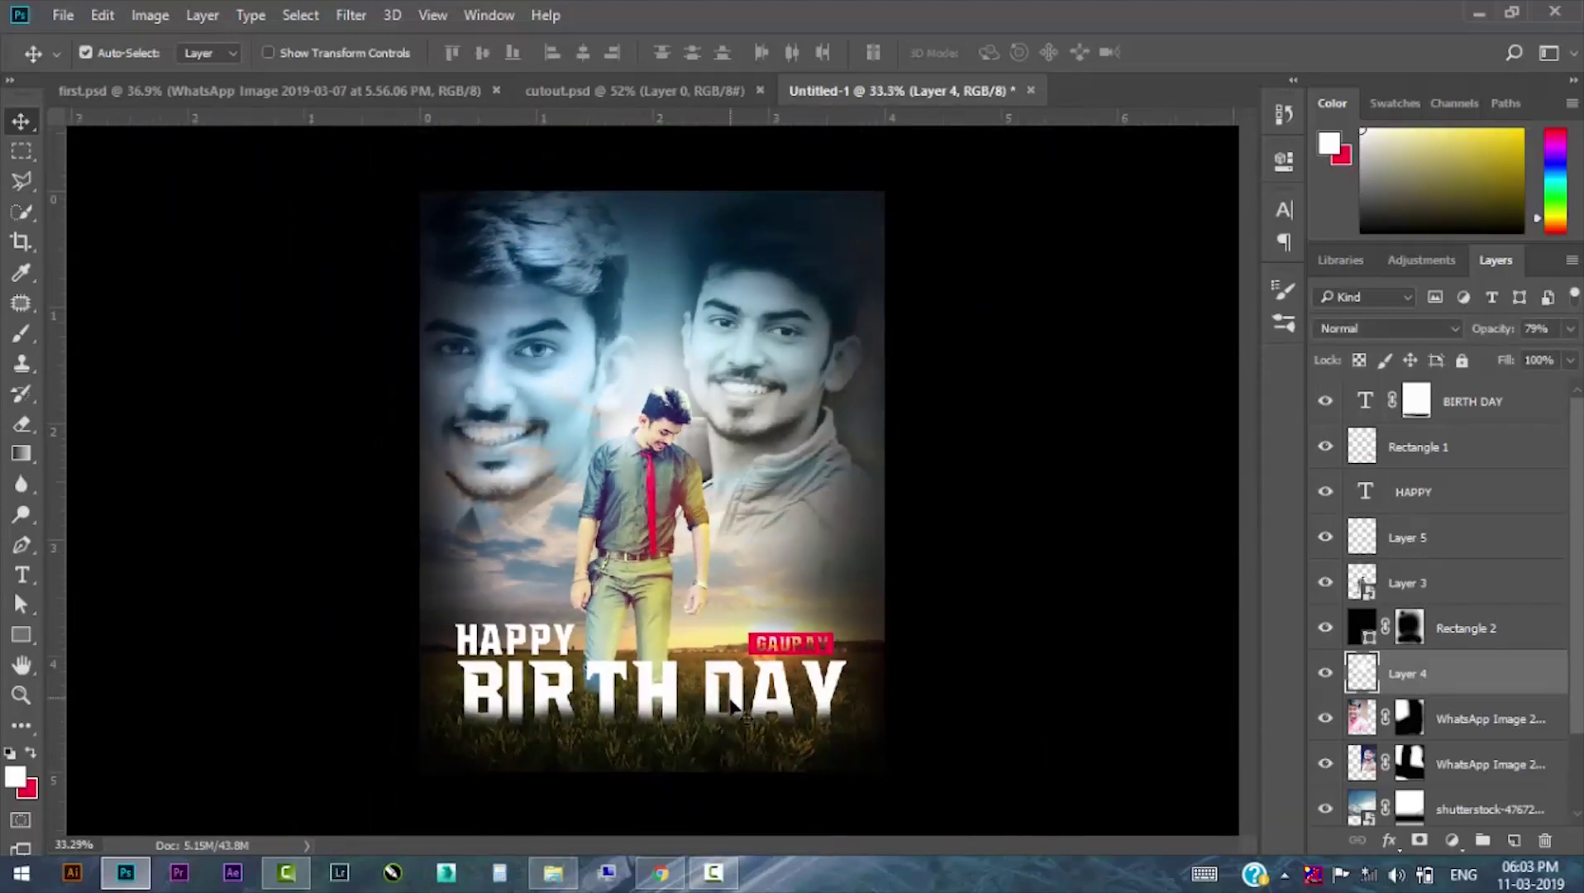
scroll(727, 579, "up", 3)
scroll(769, 479, "down", 2)
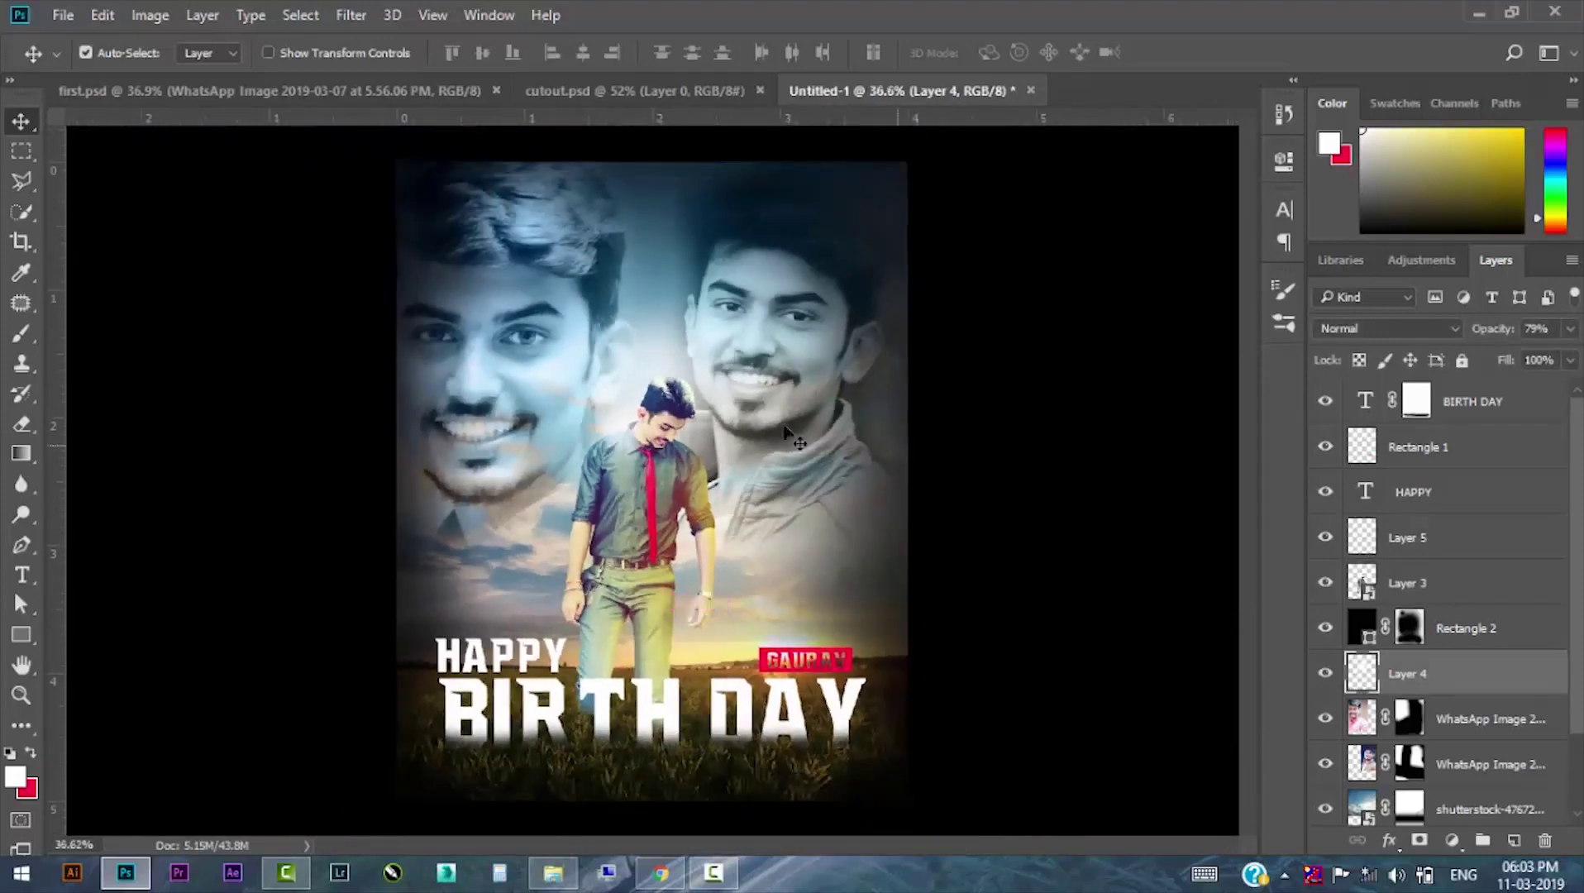
left_click(676, 303)
left_click(1449, 806)
Show the shutterstock sunset-field background and apply a 3.3-pixel Gaussian Blur.
left_click(1325, 806)
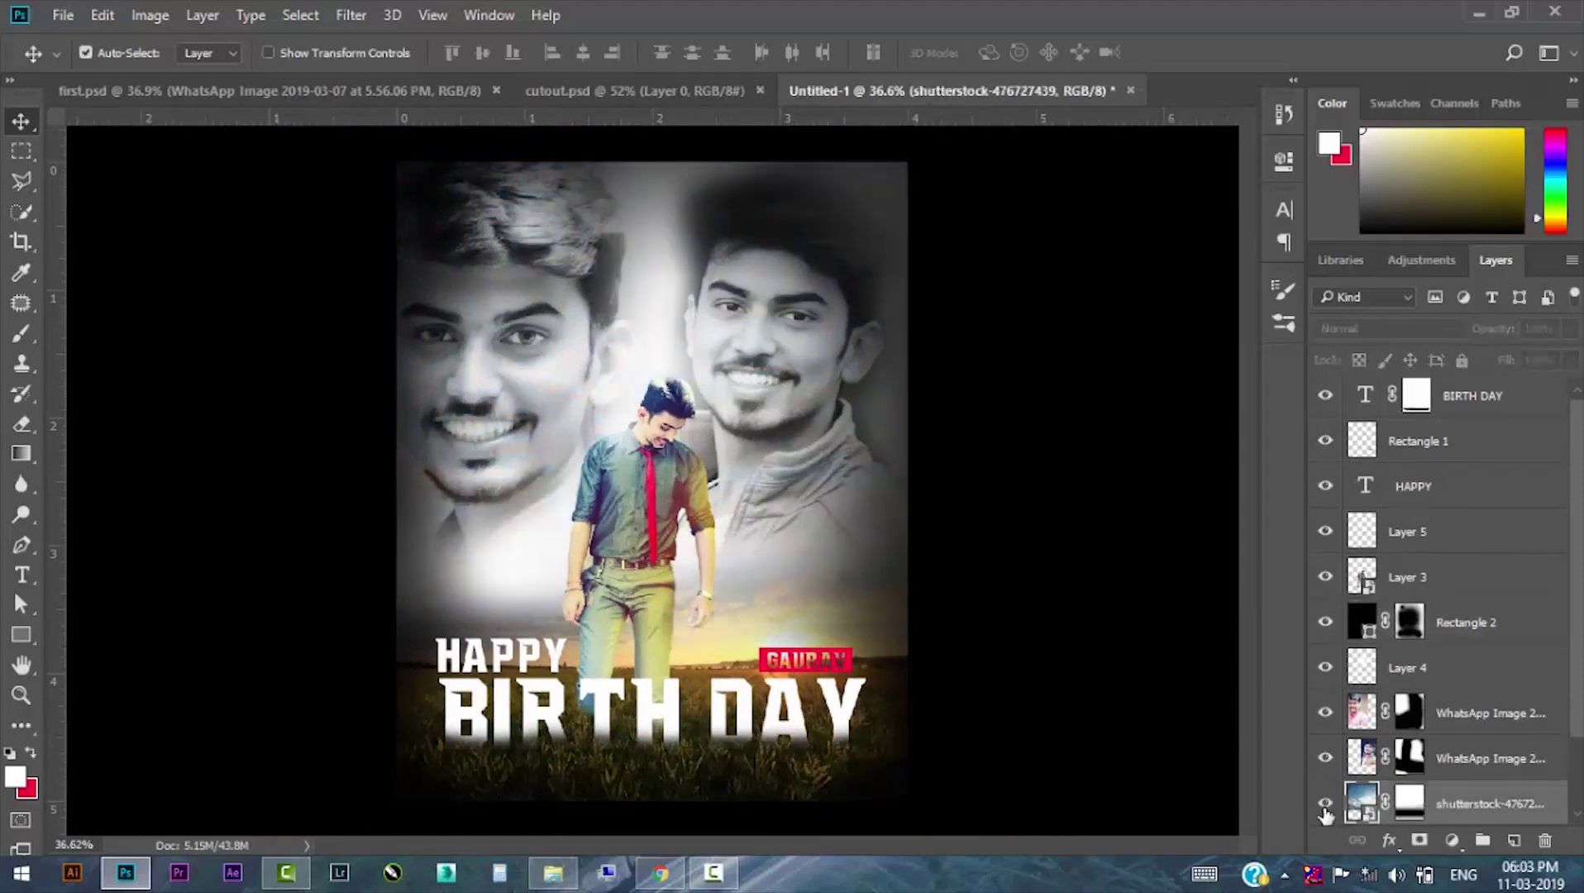
left_click(351, 15)
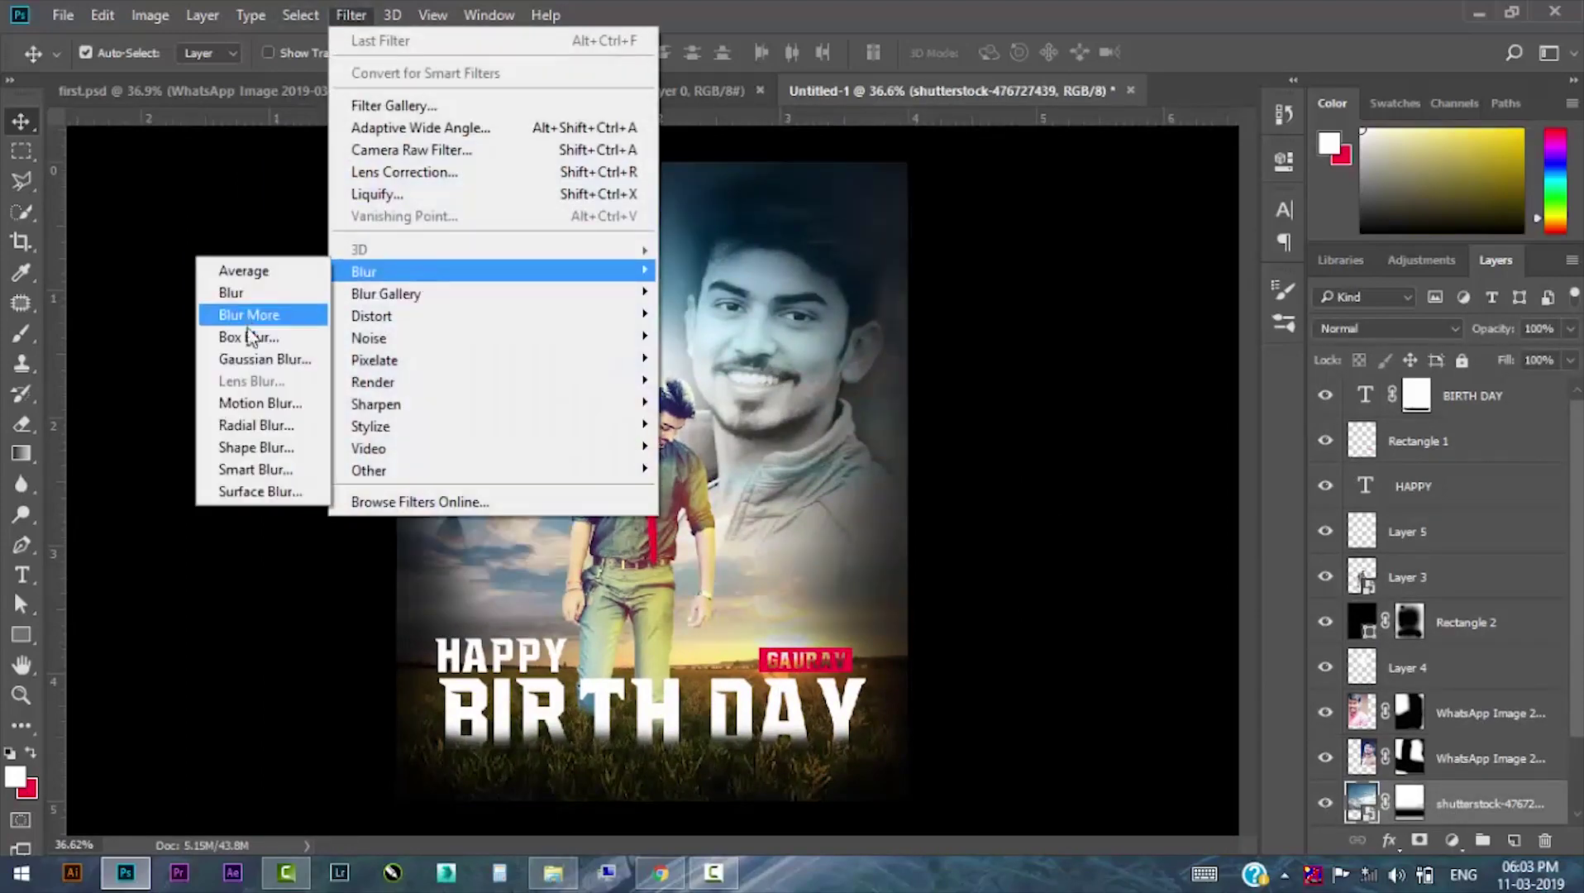
left_click(248, 356)
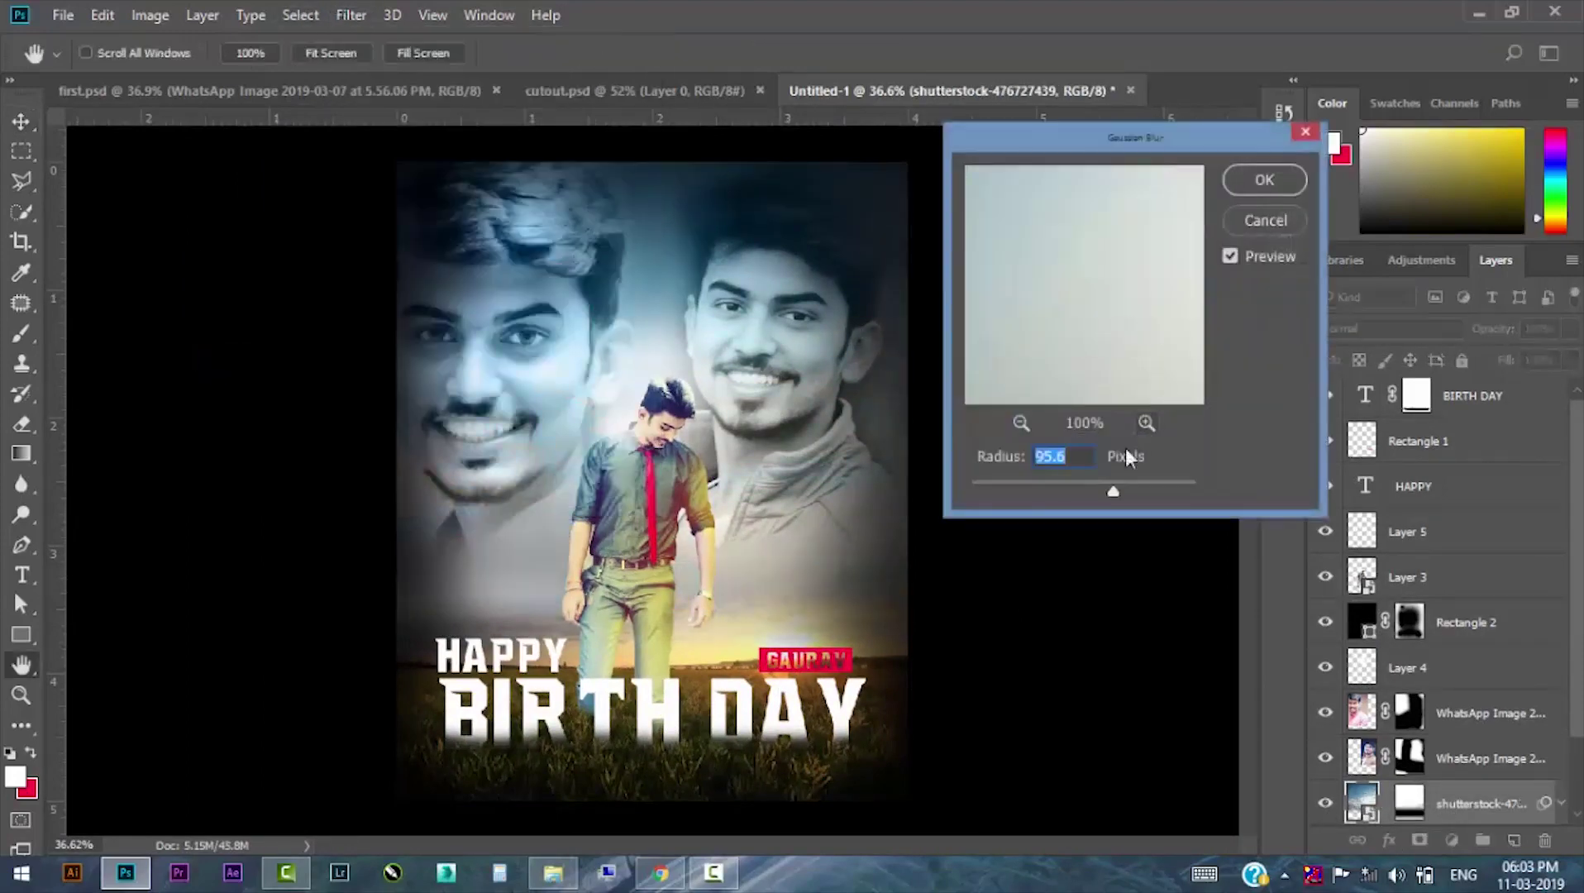
mouse_move(1030, 488)
left_mouse_down()
mouse_move(991, 489)
mouse_move(1004, 488)
left_mouse_up()
left_click_drag(1056, 210, 1160, 296)
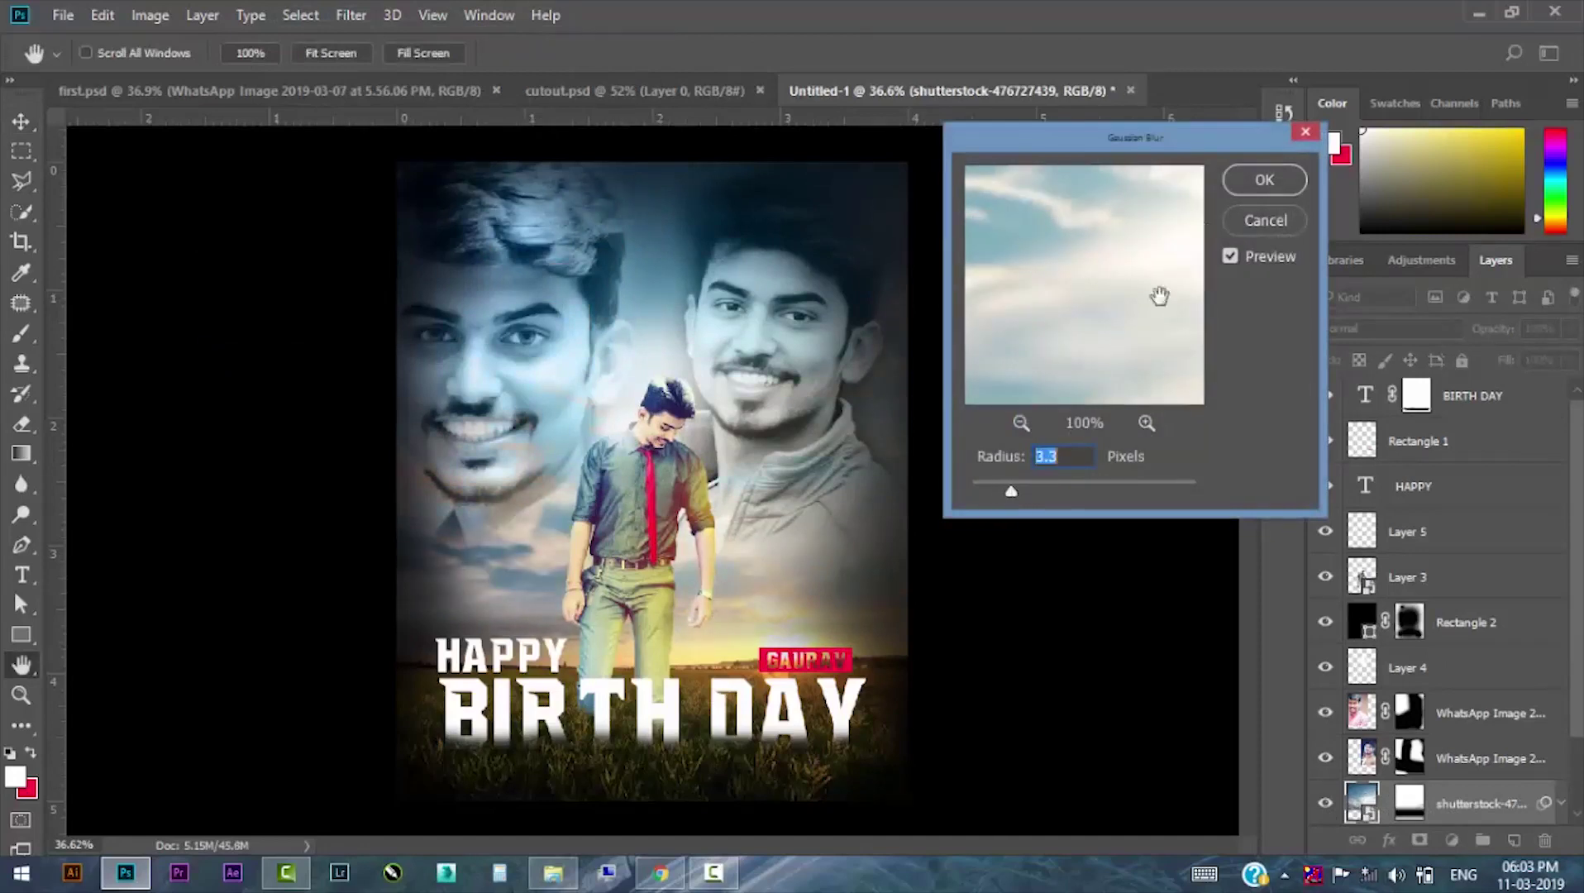
left_click(1263, 179)
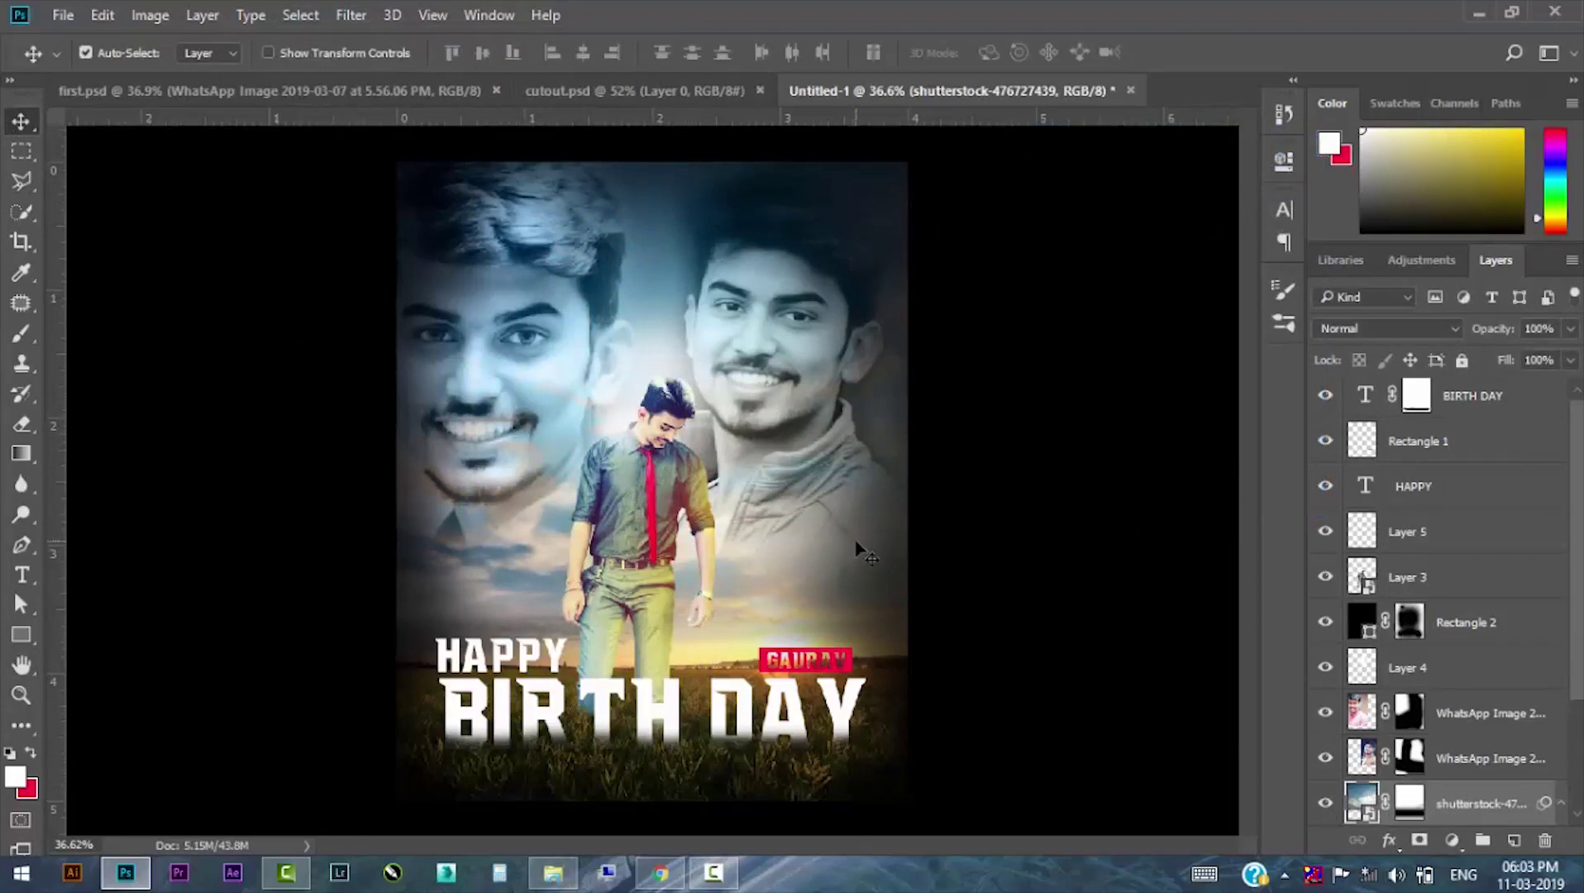
scroll(747, 595, "down", 2)
scroll(746, 595, "up", 2)
Move and nudge the left faded face layer slightly right into a new position.
mouse_move(530, 414)
left_mouse_down()
mouse_move(510, 436)
mouse_move(521, 463)
left_mouse_up()
key("ctrl+t")
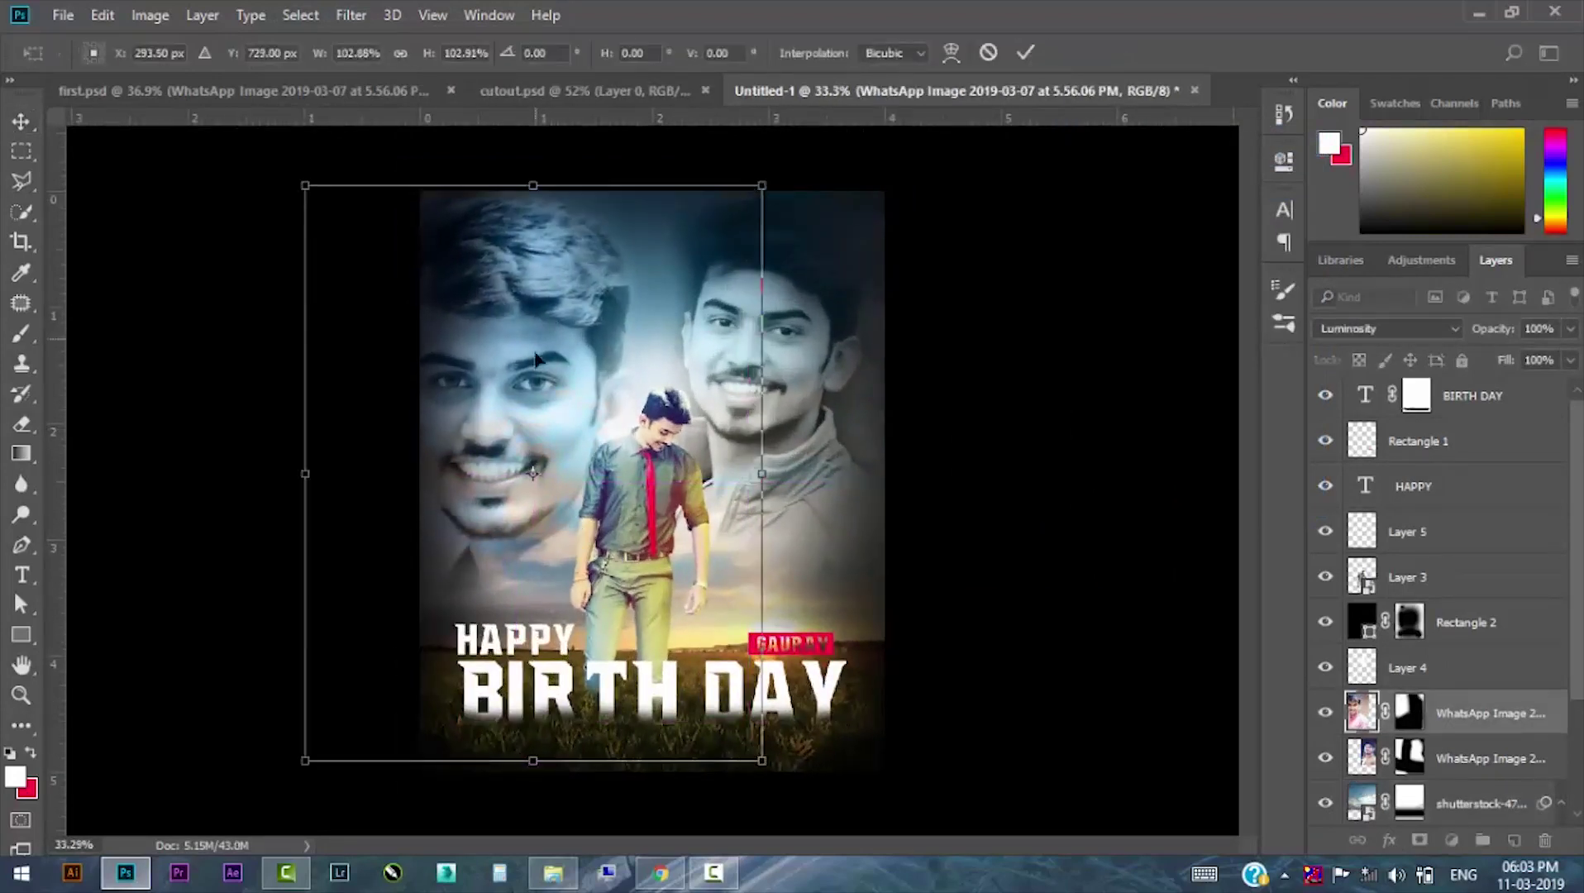
mouse_move(526, 364)
left_mouse_down()
mouse_move(530, 385)
mouse_move(551, 387)
left_mouse_up()
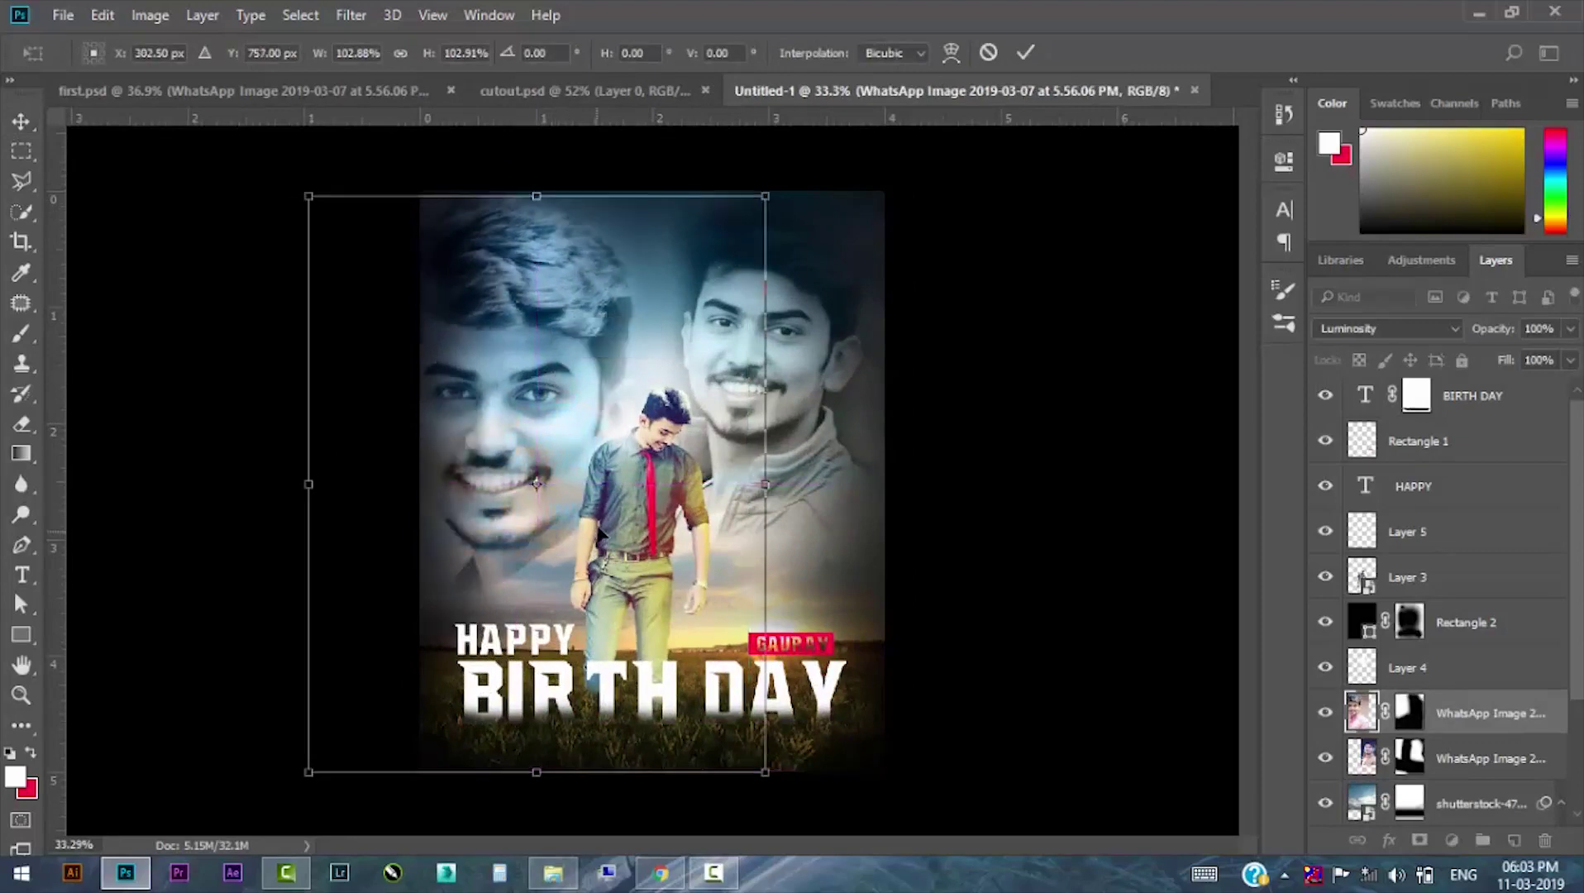
key("Return")
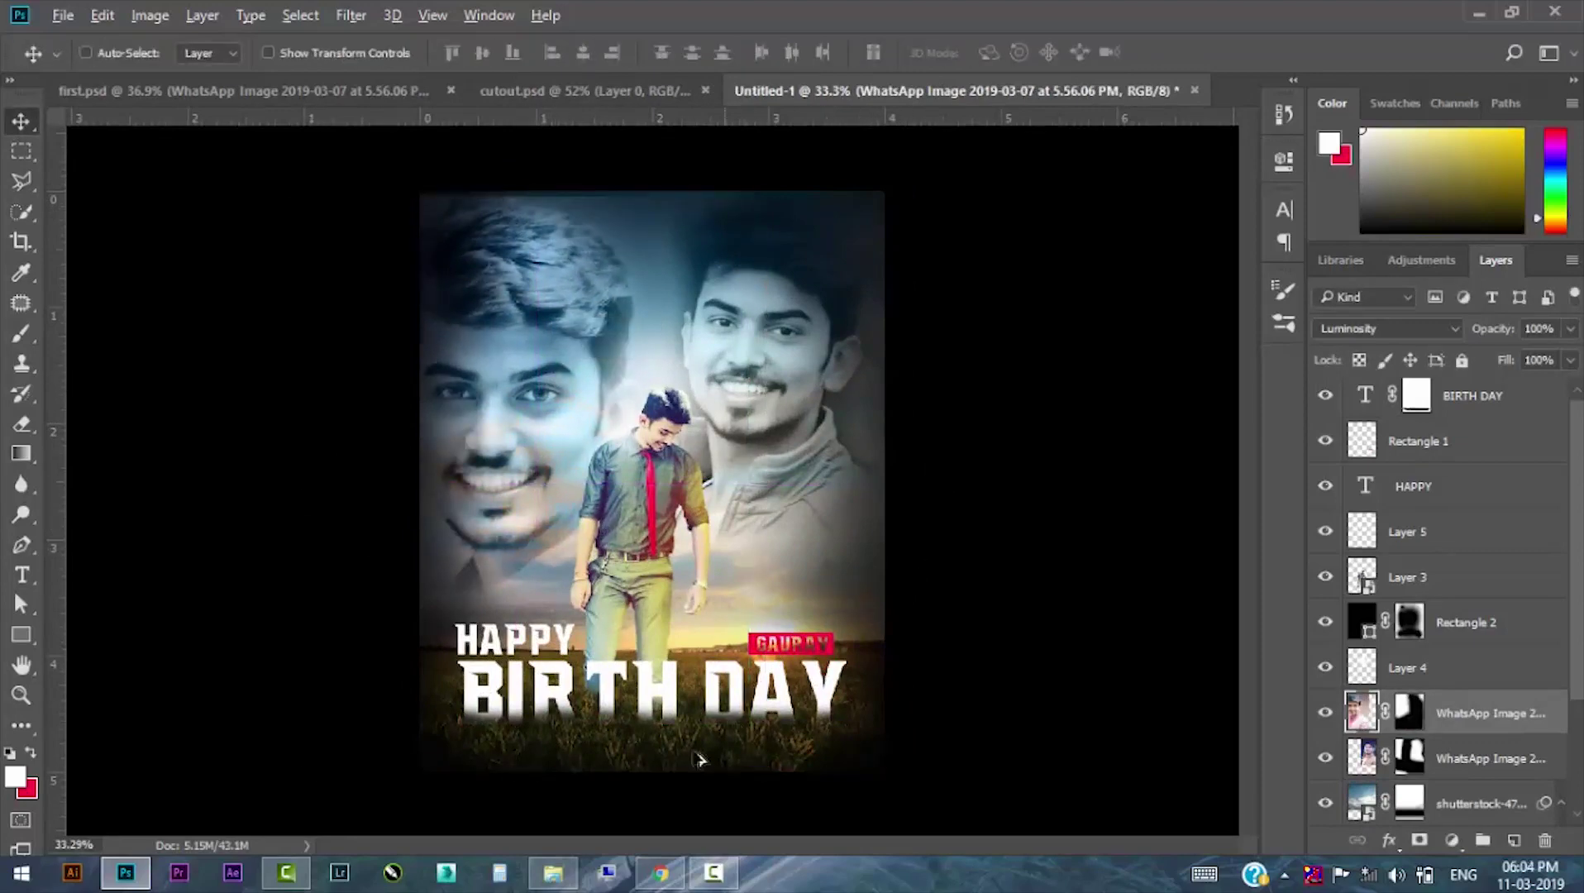
scroll(697, 759, "up", 2)
scroll(661, 579, "down", 1)
scroll(645, 496, "down", 1)
scroll(634, 452, "down", 1)
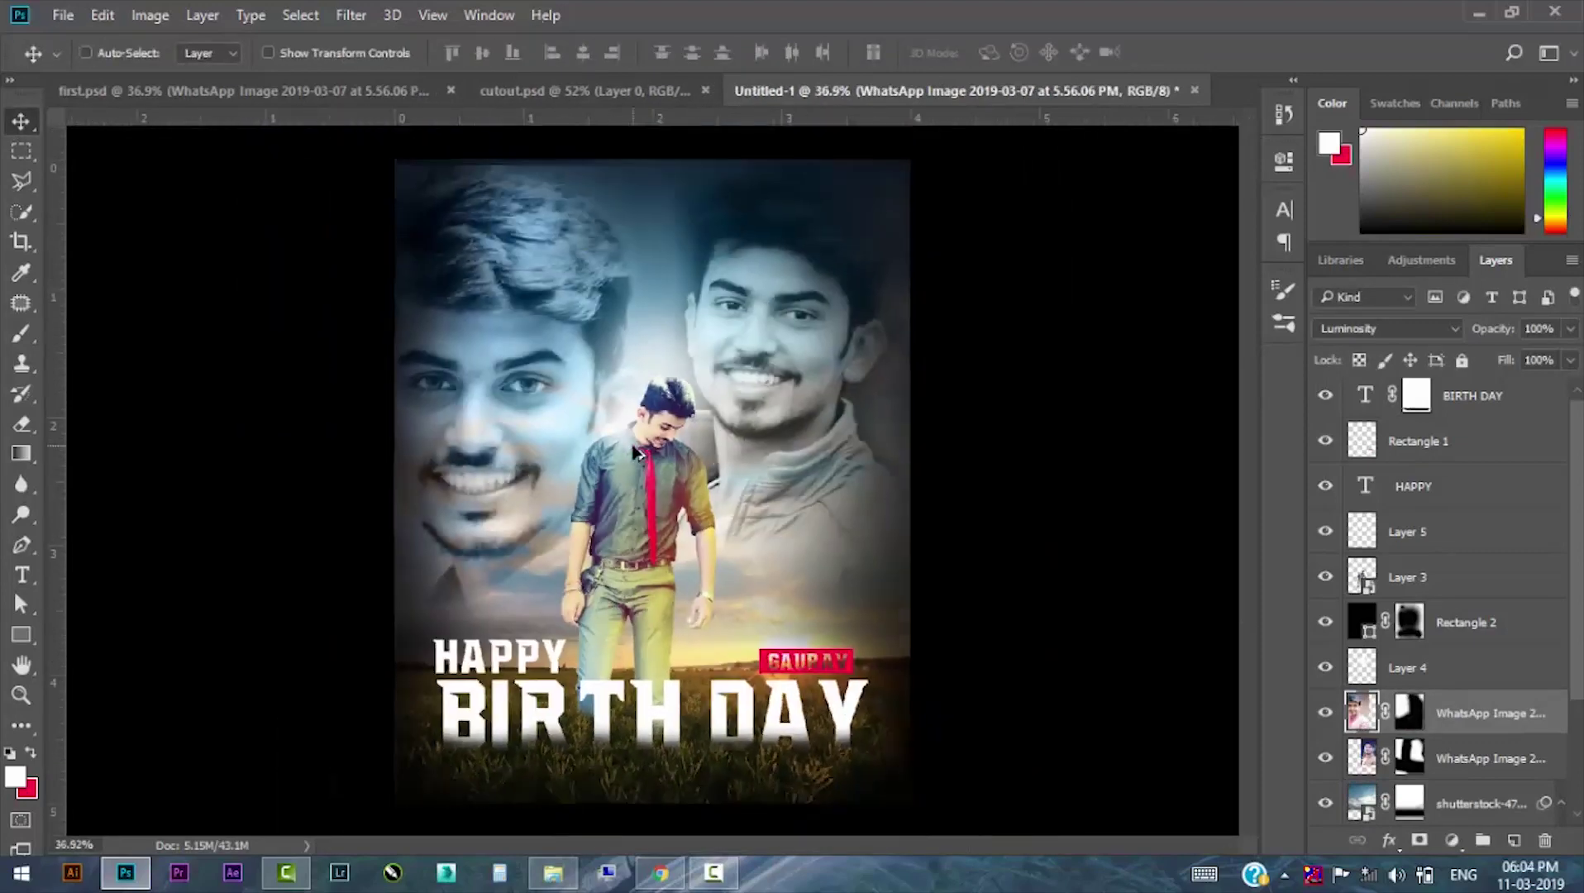
key("ctrl")
Place shutterstock-476727439.png onto the poster and bring it to the top of the stack.
left_click(553, 872)
left_click(980, 281)
mouse_move(979, 281)
left_mouse_down()
mouse_move(825, 731)
mouse_move(636, 426)
left_mouse_up()
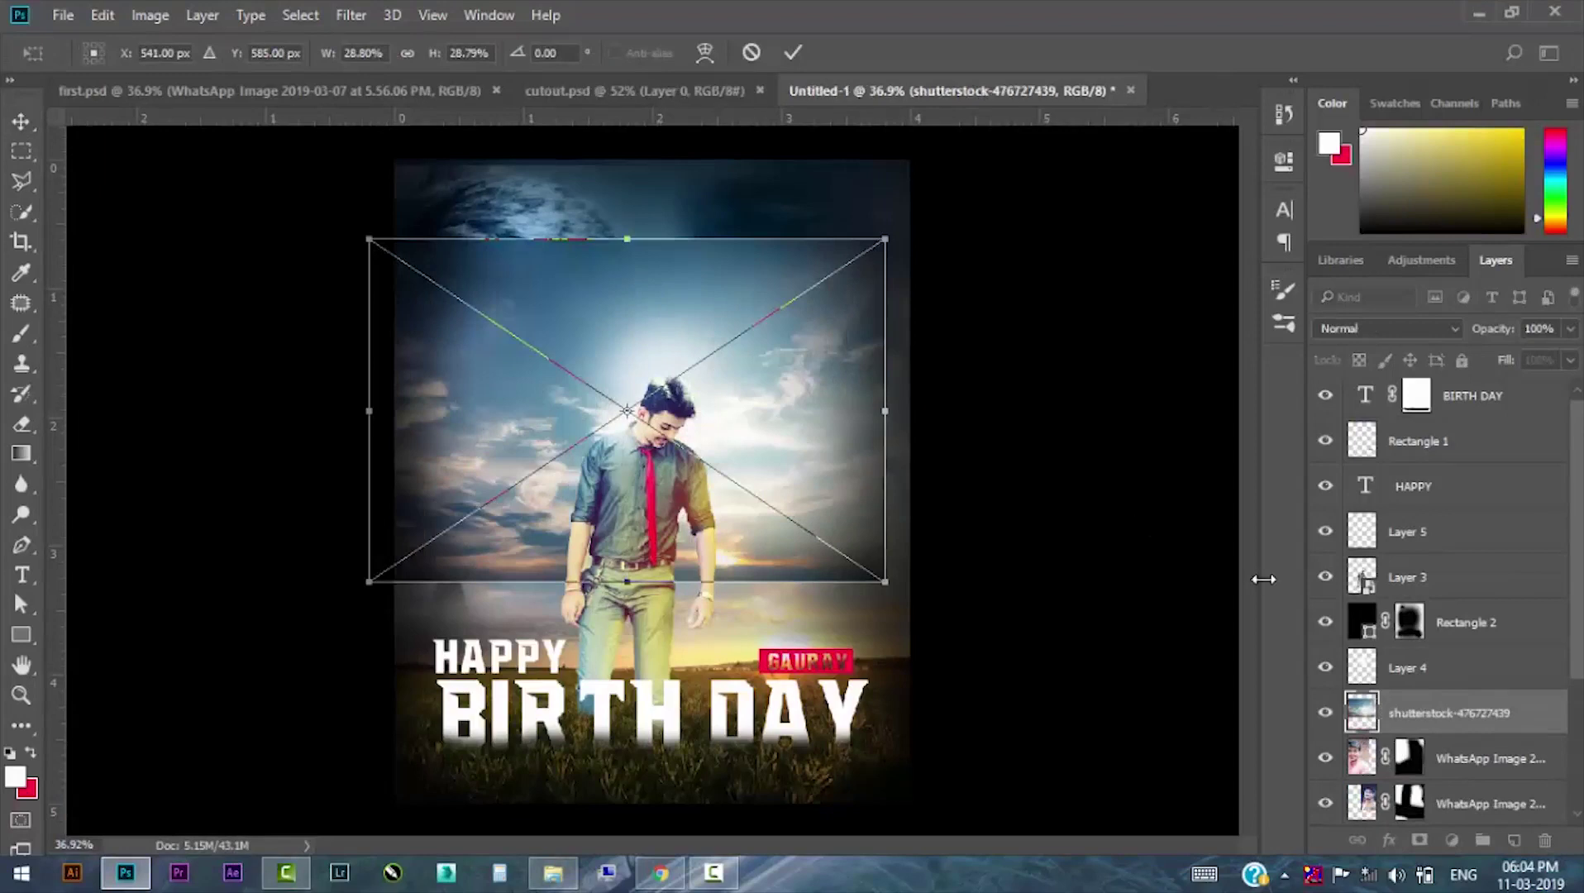
key("Return")
key("ctrl+bracketright")
key("ctrl+shift+bracketright")
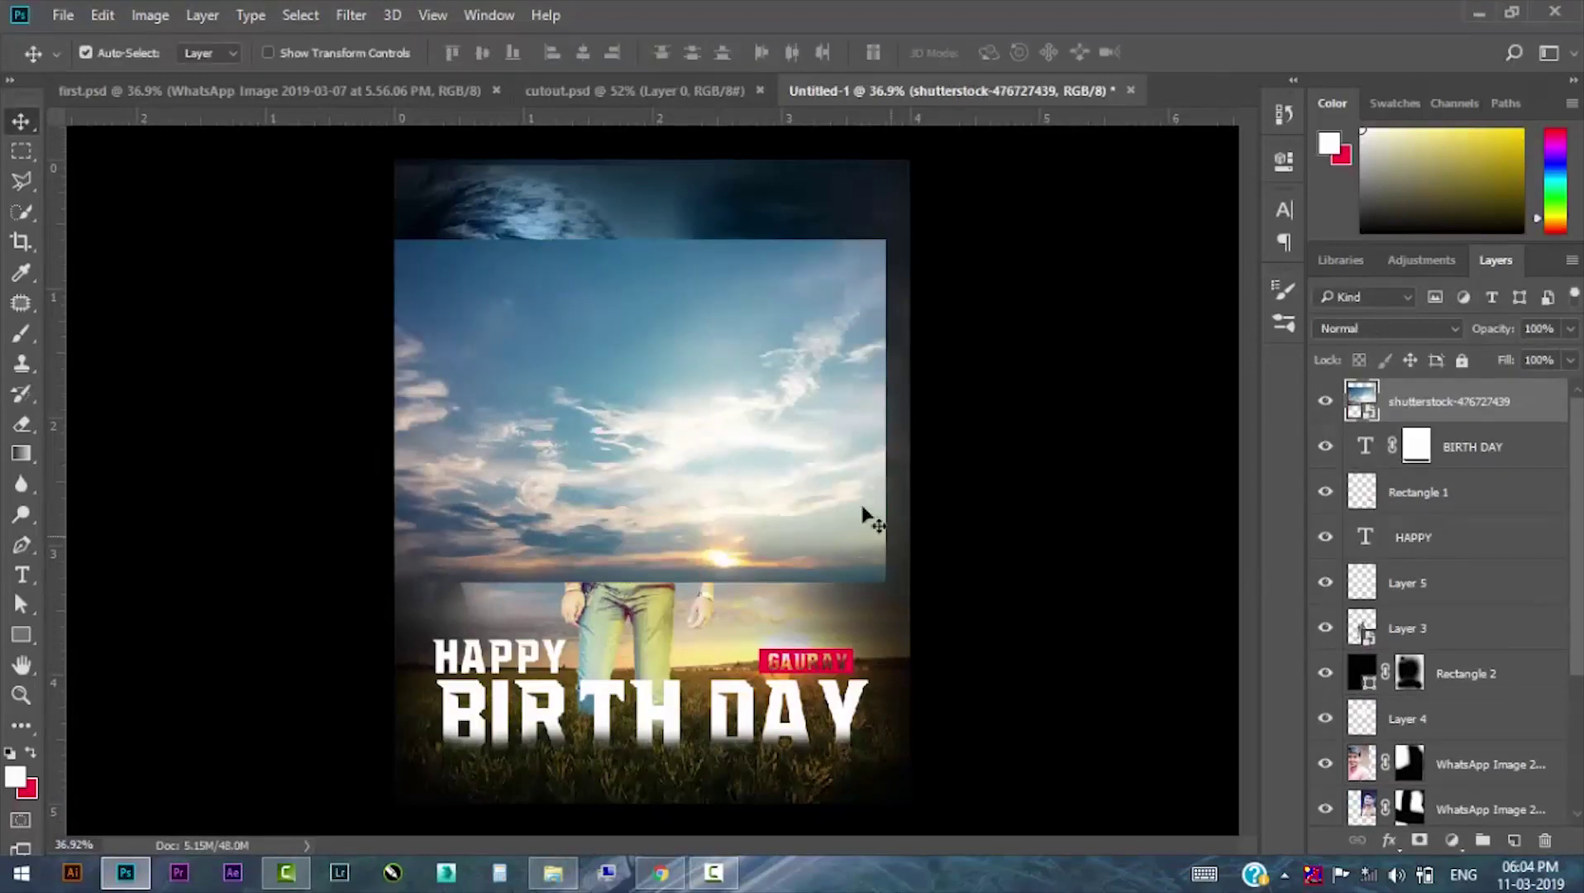
Enlarge the sky image to about 53% so it covers the whole poster.
key("ctrl+t")
scroll(735, 462, "down", 2)
left_click_drag(810, 330, 1016, 185)
key("Return")
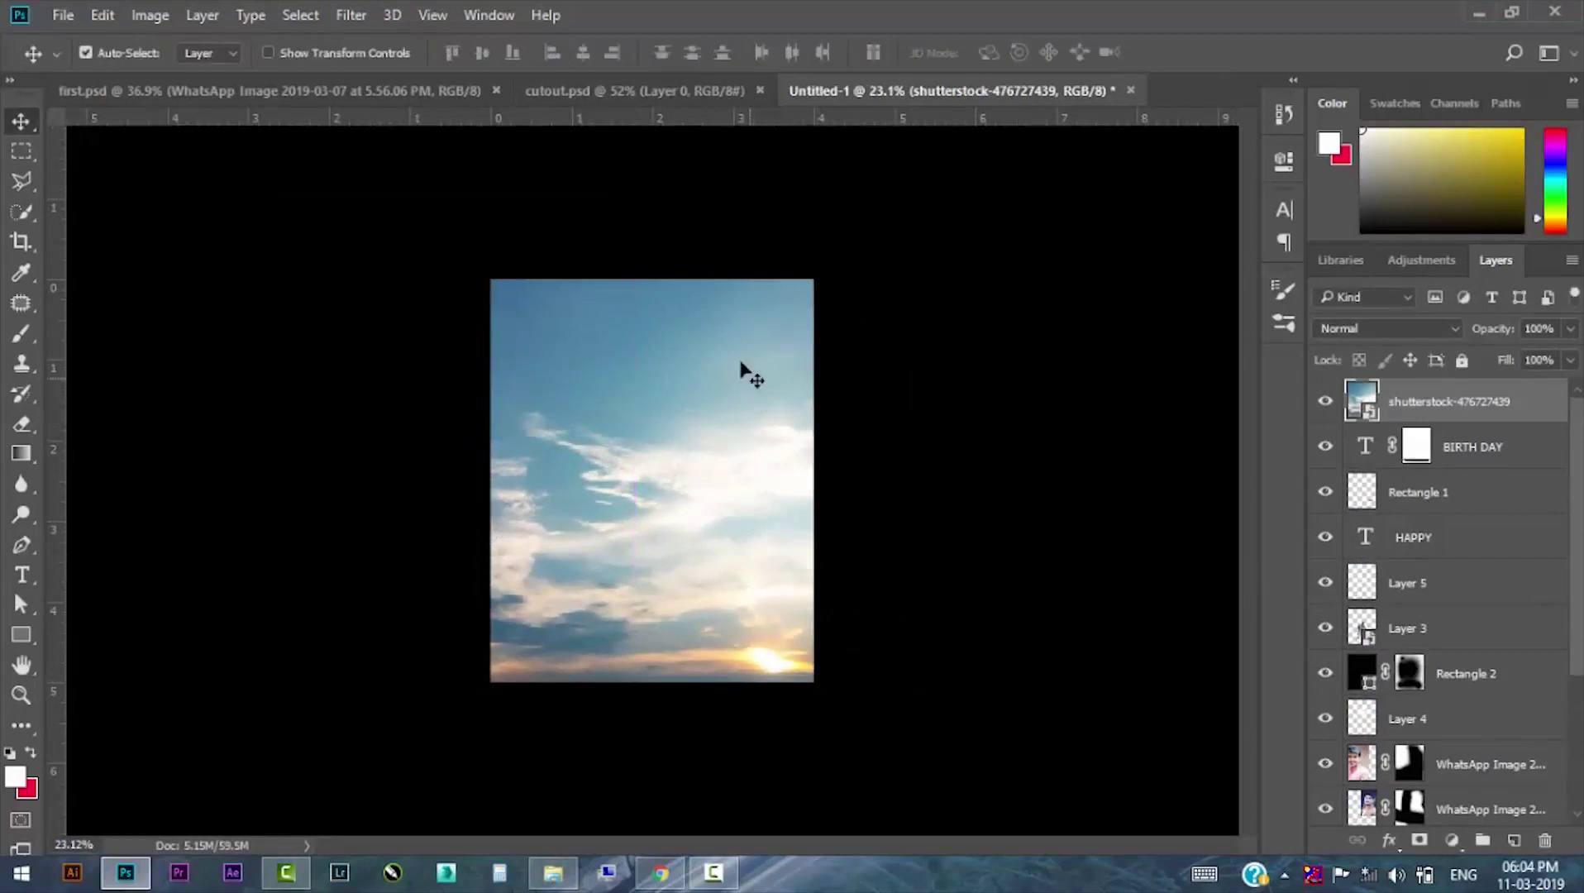
Give the top sky copy a heavy 110-pixel Gaussian Blur.
left_click(312, 15)
left_click(263, 358)
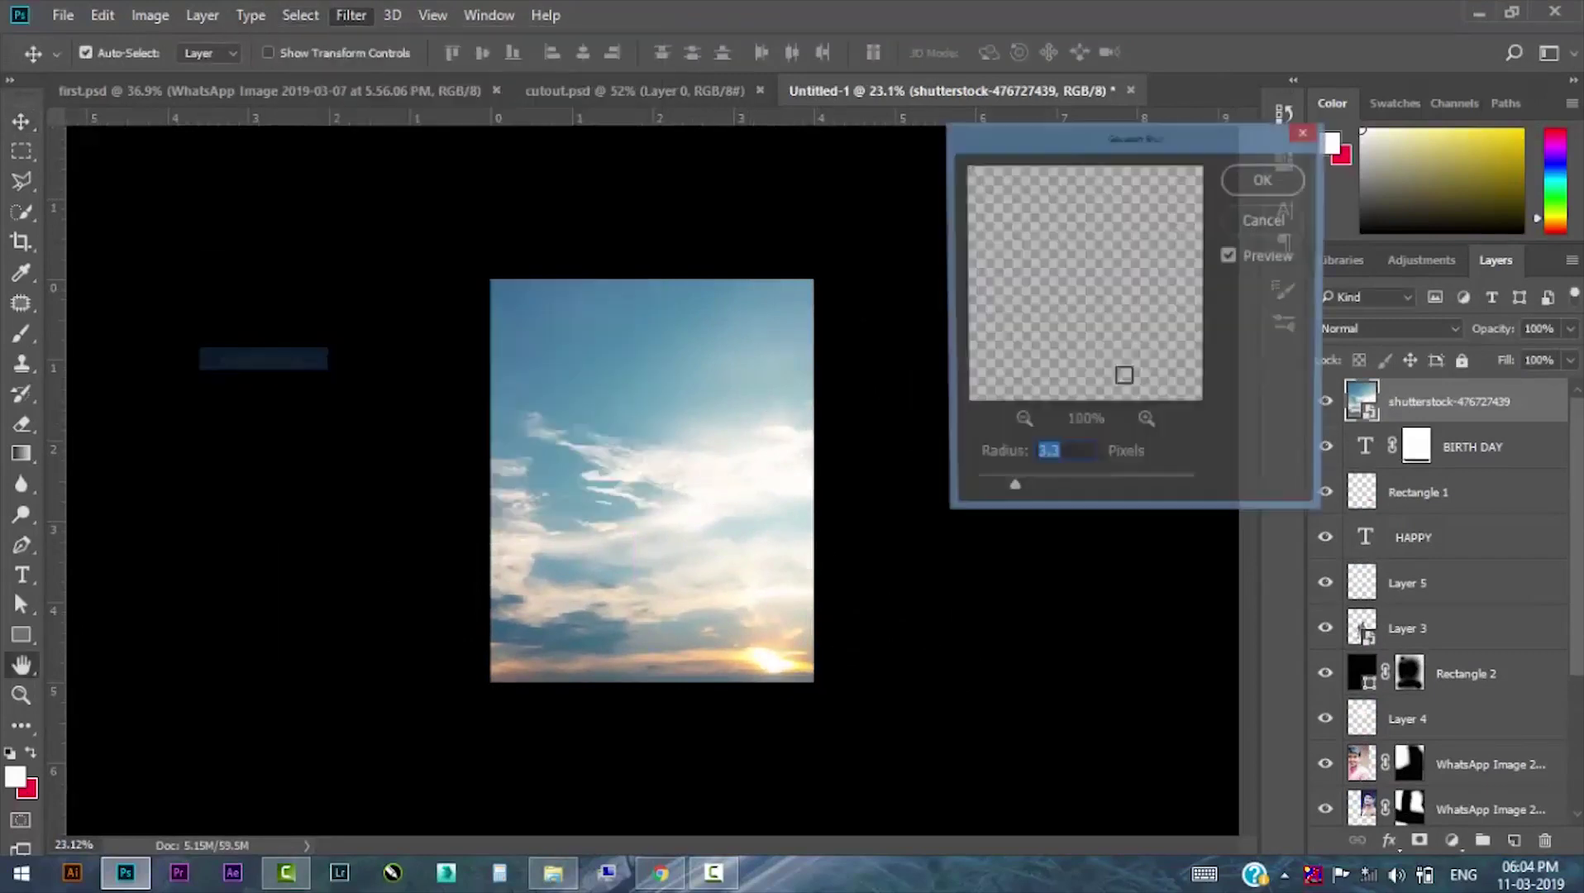
left_click_drag(1062, 486, 1124, 481)
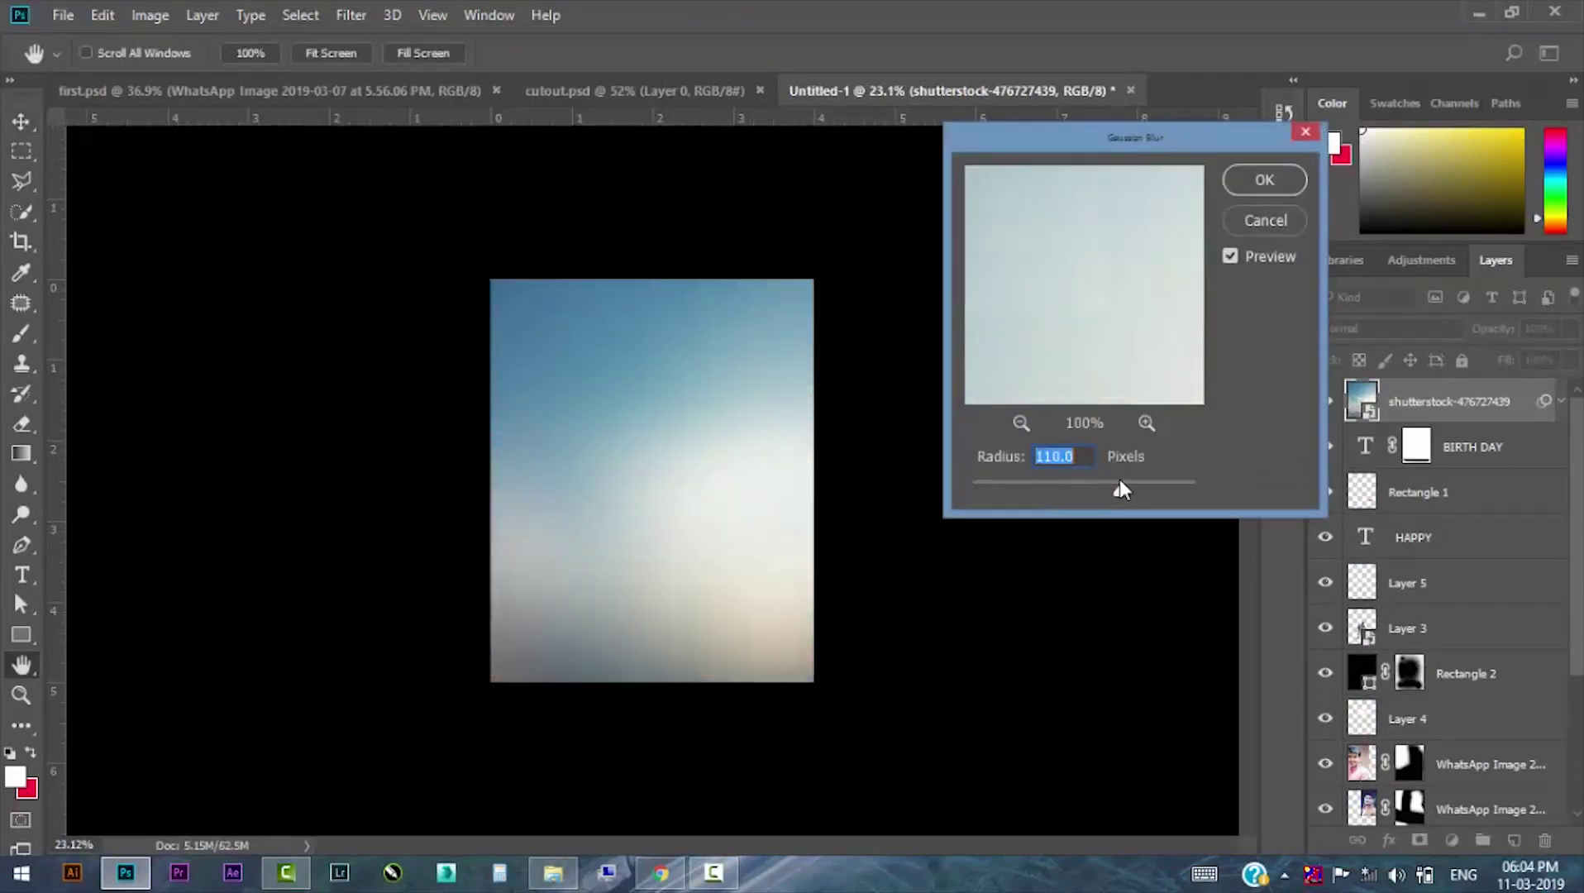
left_click(1260, 186)
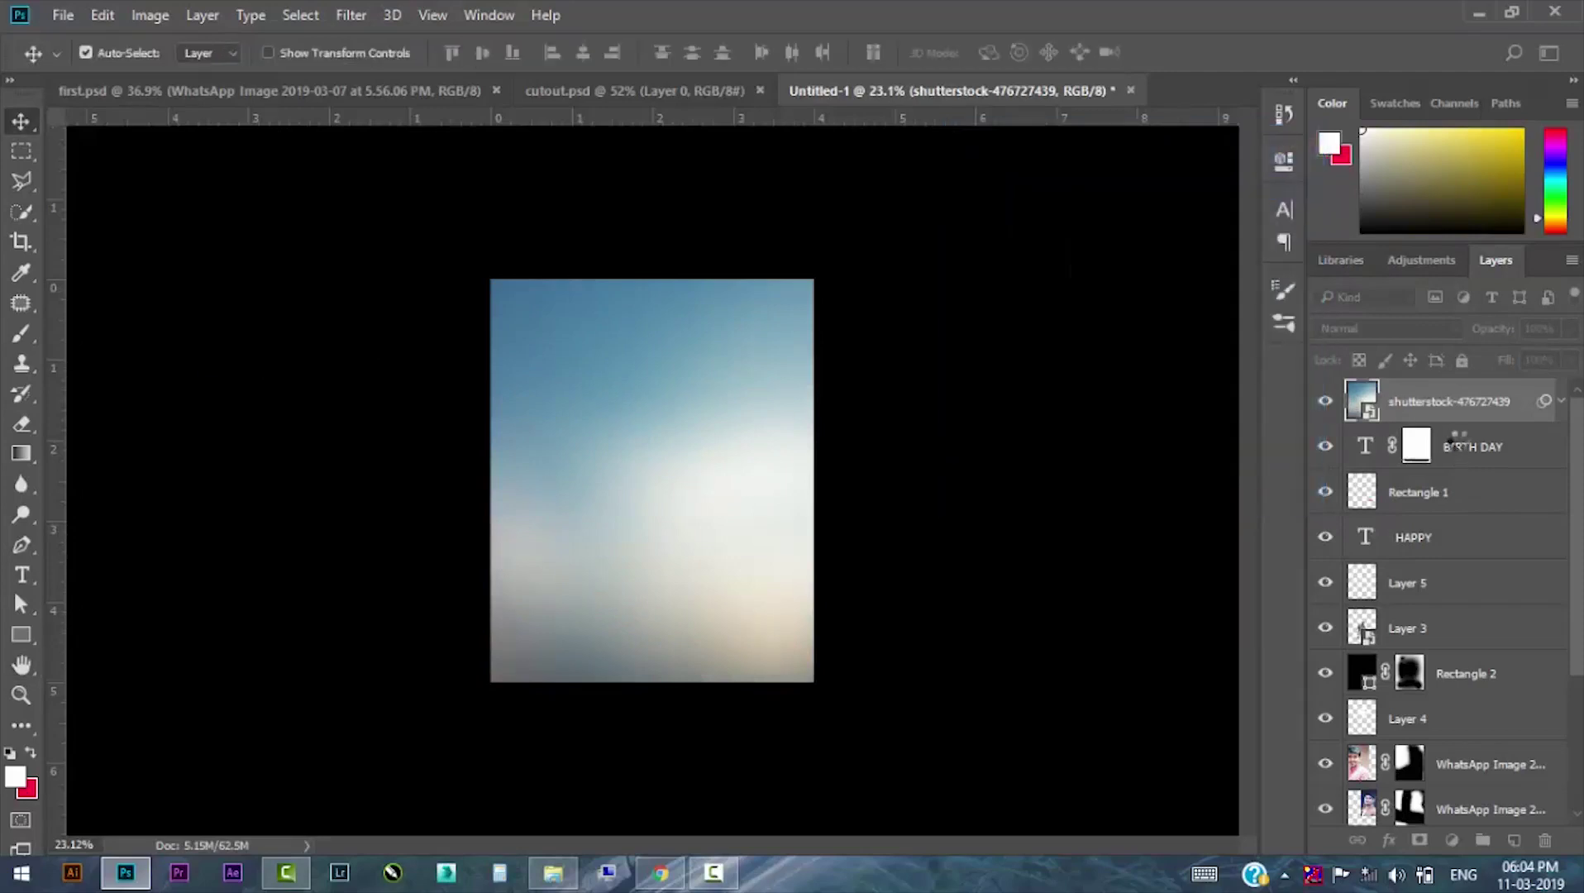
left_click(1389, 328)
Try the sky layer in Multiply, then cycle through other blend modes.
left_click(1355, 402)
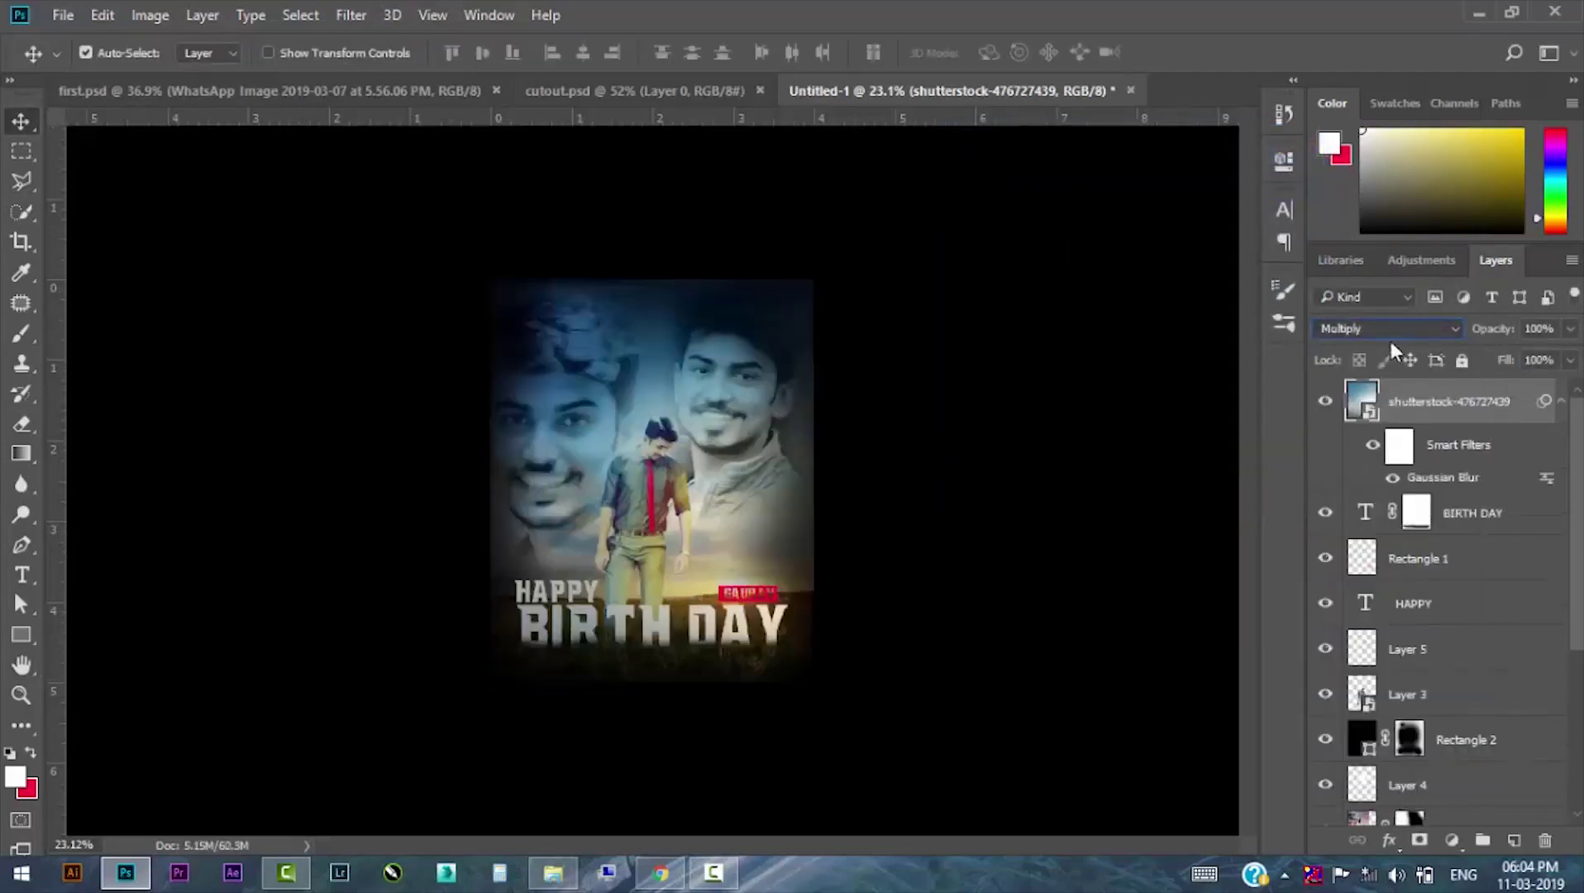
scroll(1395, 329, "down", 2)
scroll(1394, 329, "down", 2)
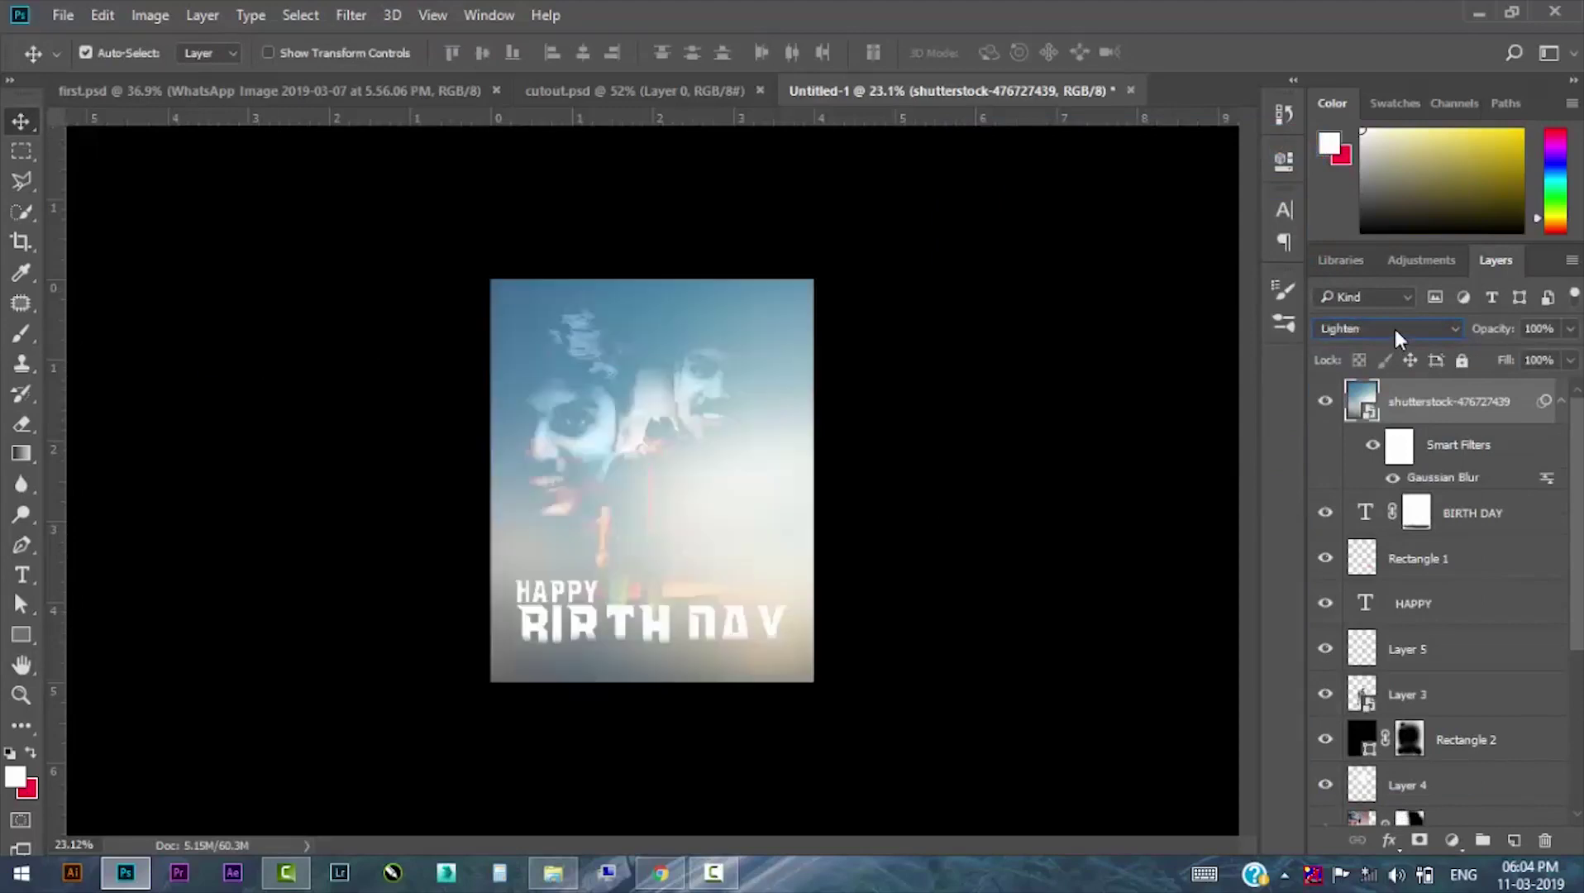
scroll(1395, 329, "down", 1)
scroll(1394, 329, "down", 1)
scroll(1395, 329, "down", 1)
scroll(1394, 328, "down", 1)
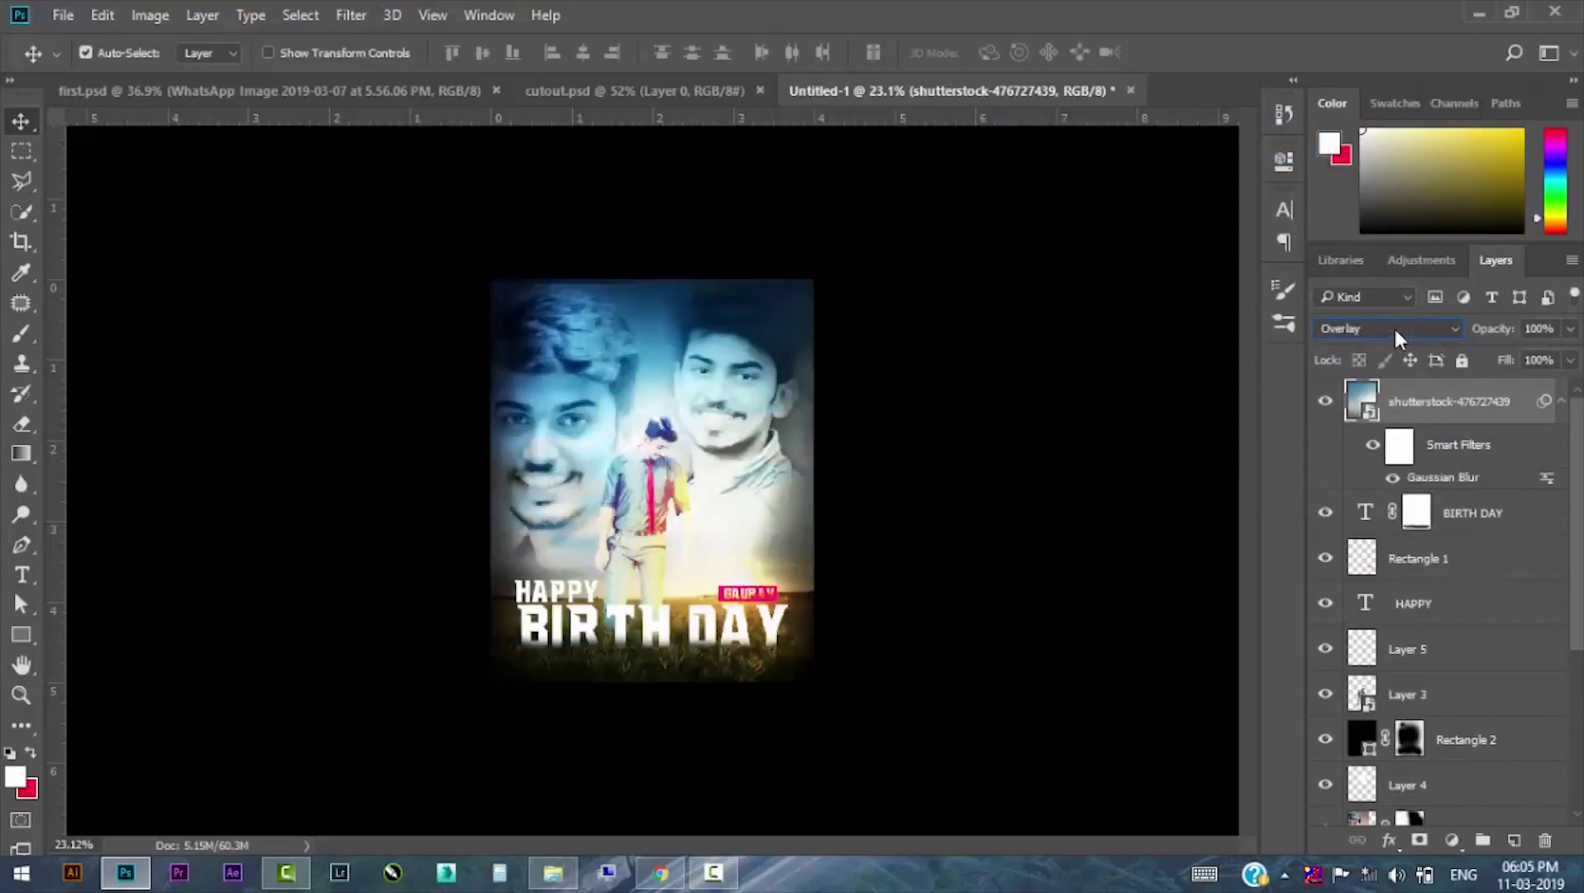
scroll(1394, 327, "down", 1)
Deselect the sky layer and zoom in so the poster fills the view.
key("ctrl")
left_click(1040, 472)
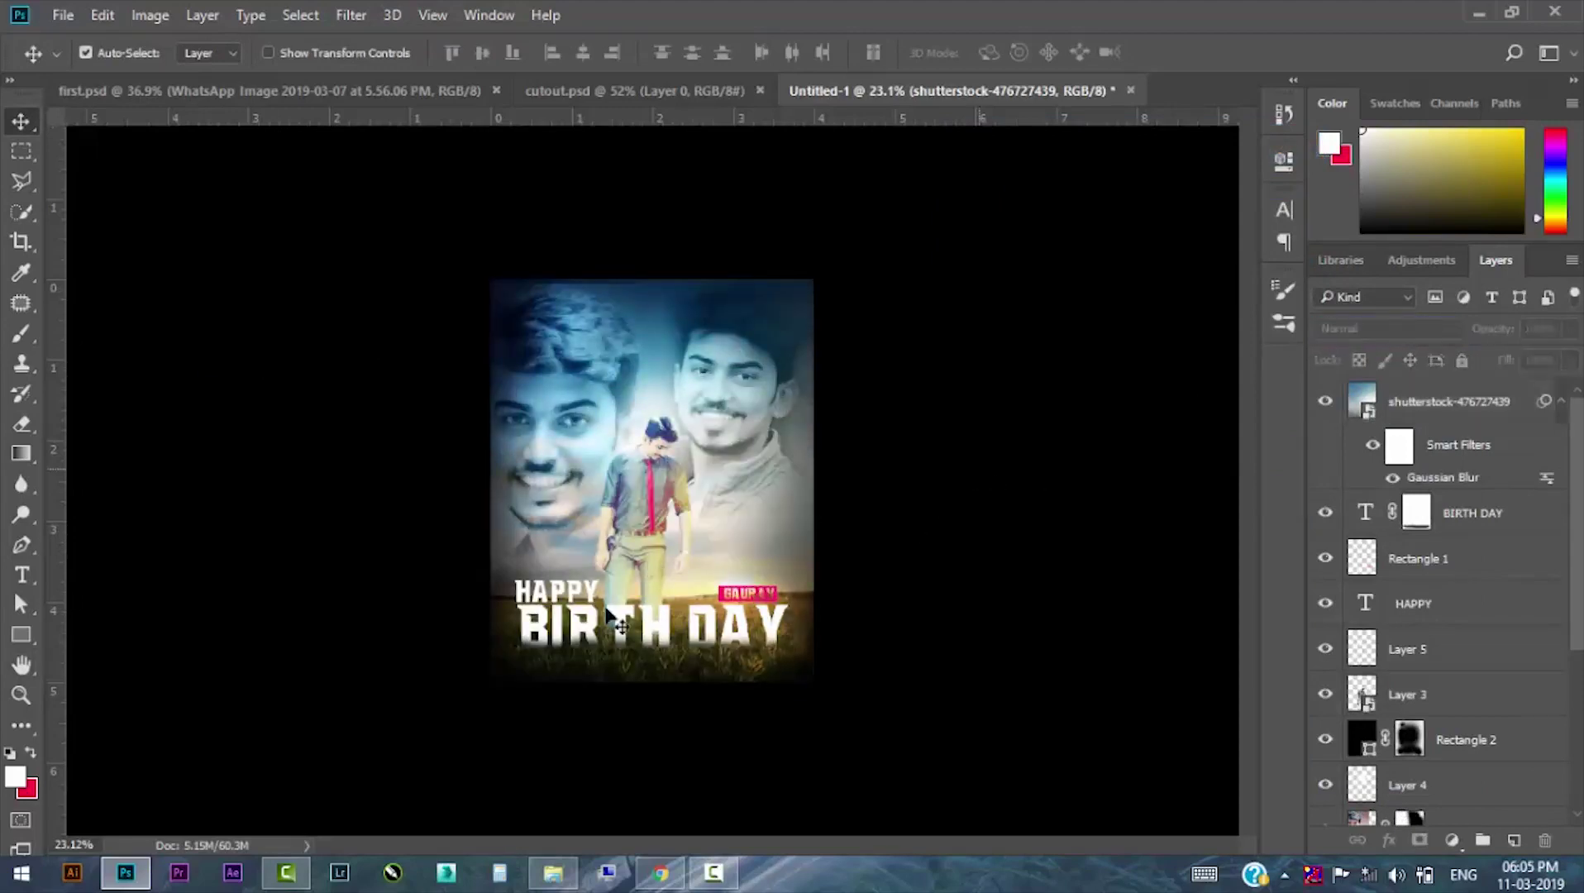
key("z")
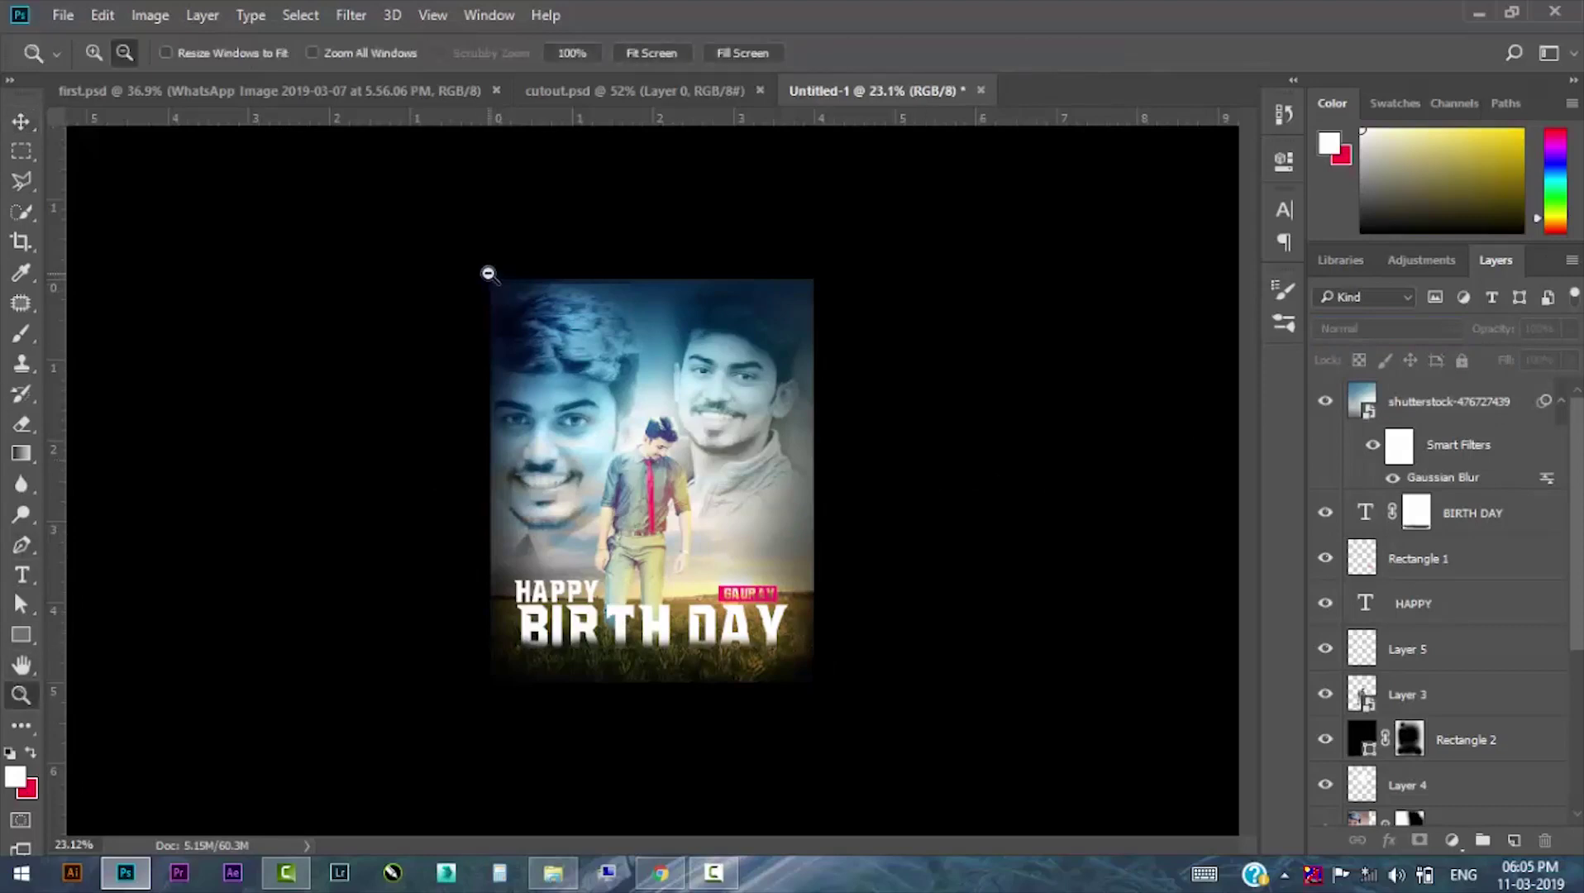
left_click_drag(487, 273, 814, 675)
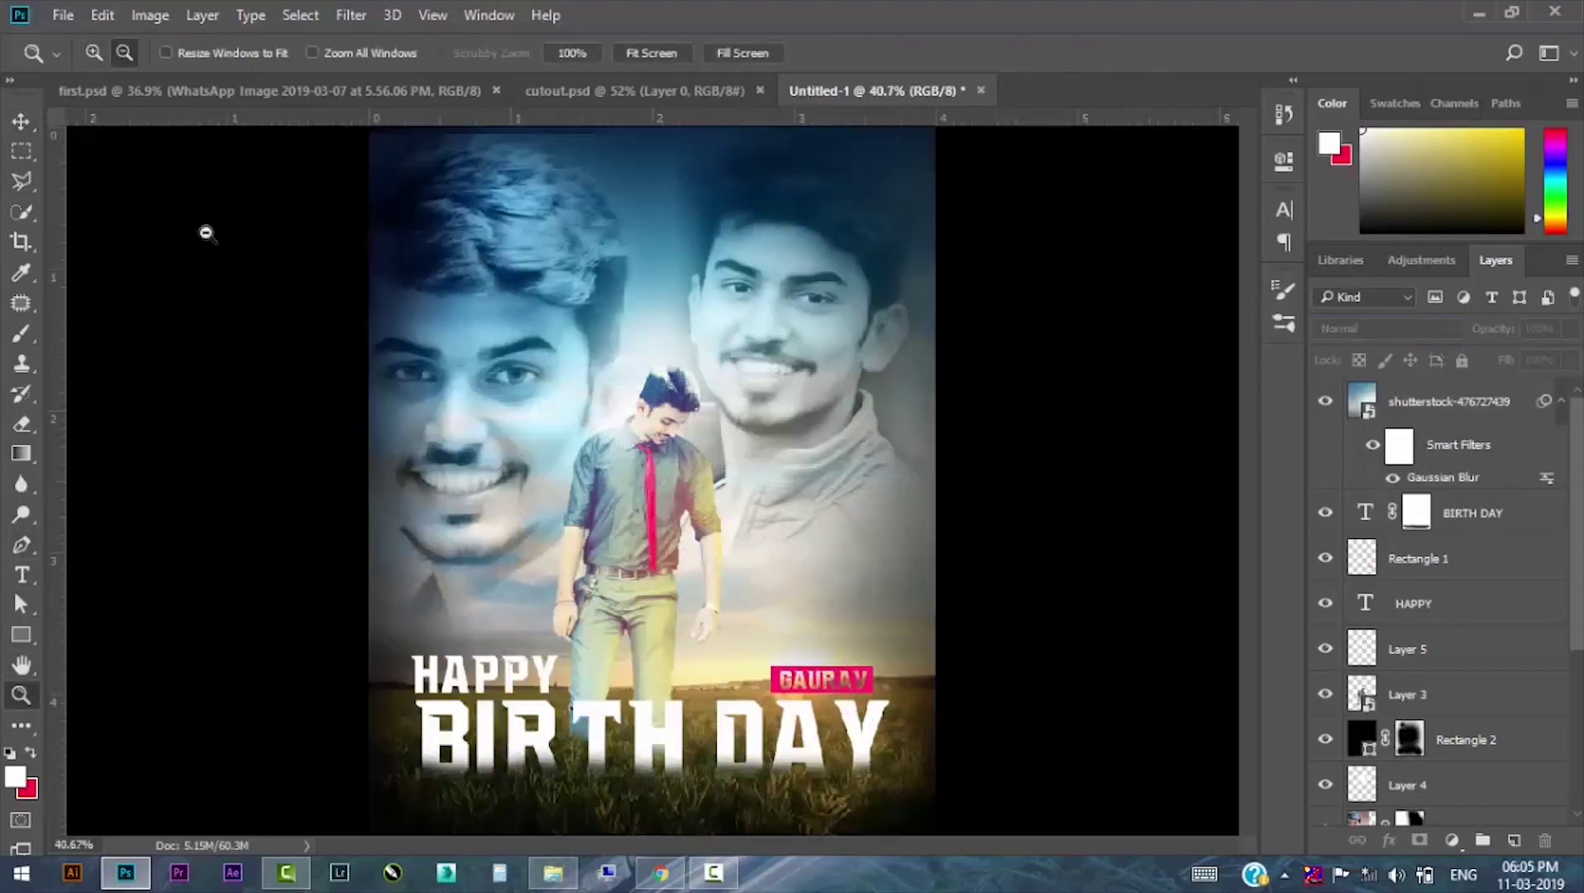
key("v")
Cycle the blurred sky layer's blend mode through the list, settling on Soft Light.
left_click(1442, 402)
left_click(1412, 331)
scroll(1408, 328, "down", 1)
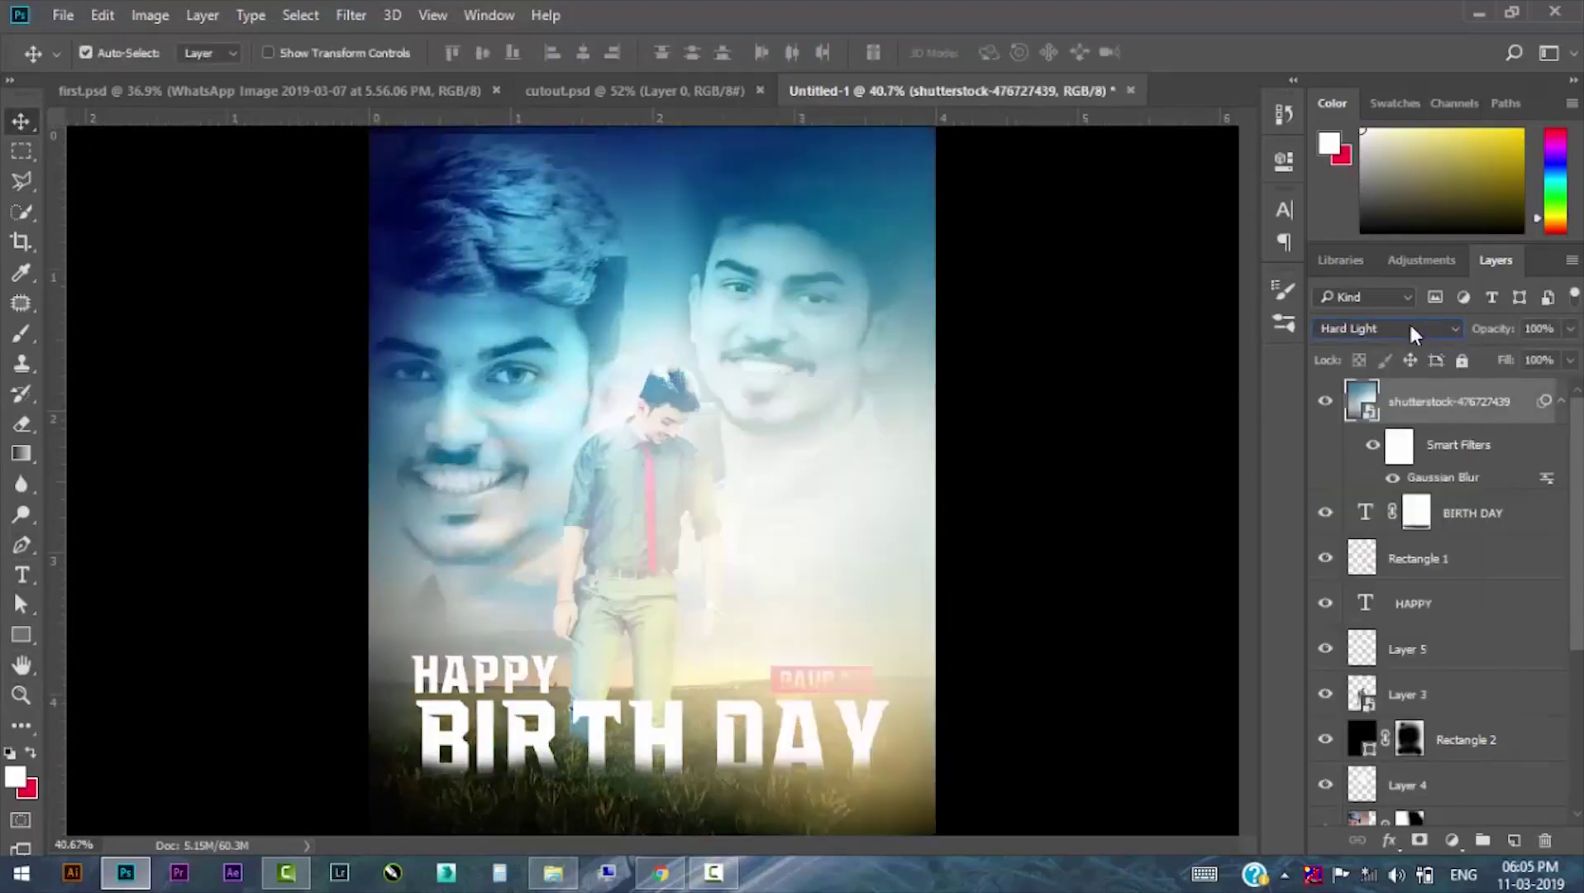
scroll(1408, 328, "down", 1)
scroll(1405, 338, "down", 1)
scroll(1405, 338, "down", 1)
scroll(1423, 328, "down", 2)
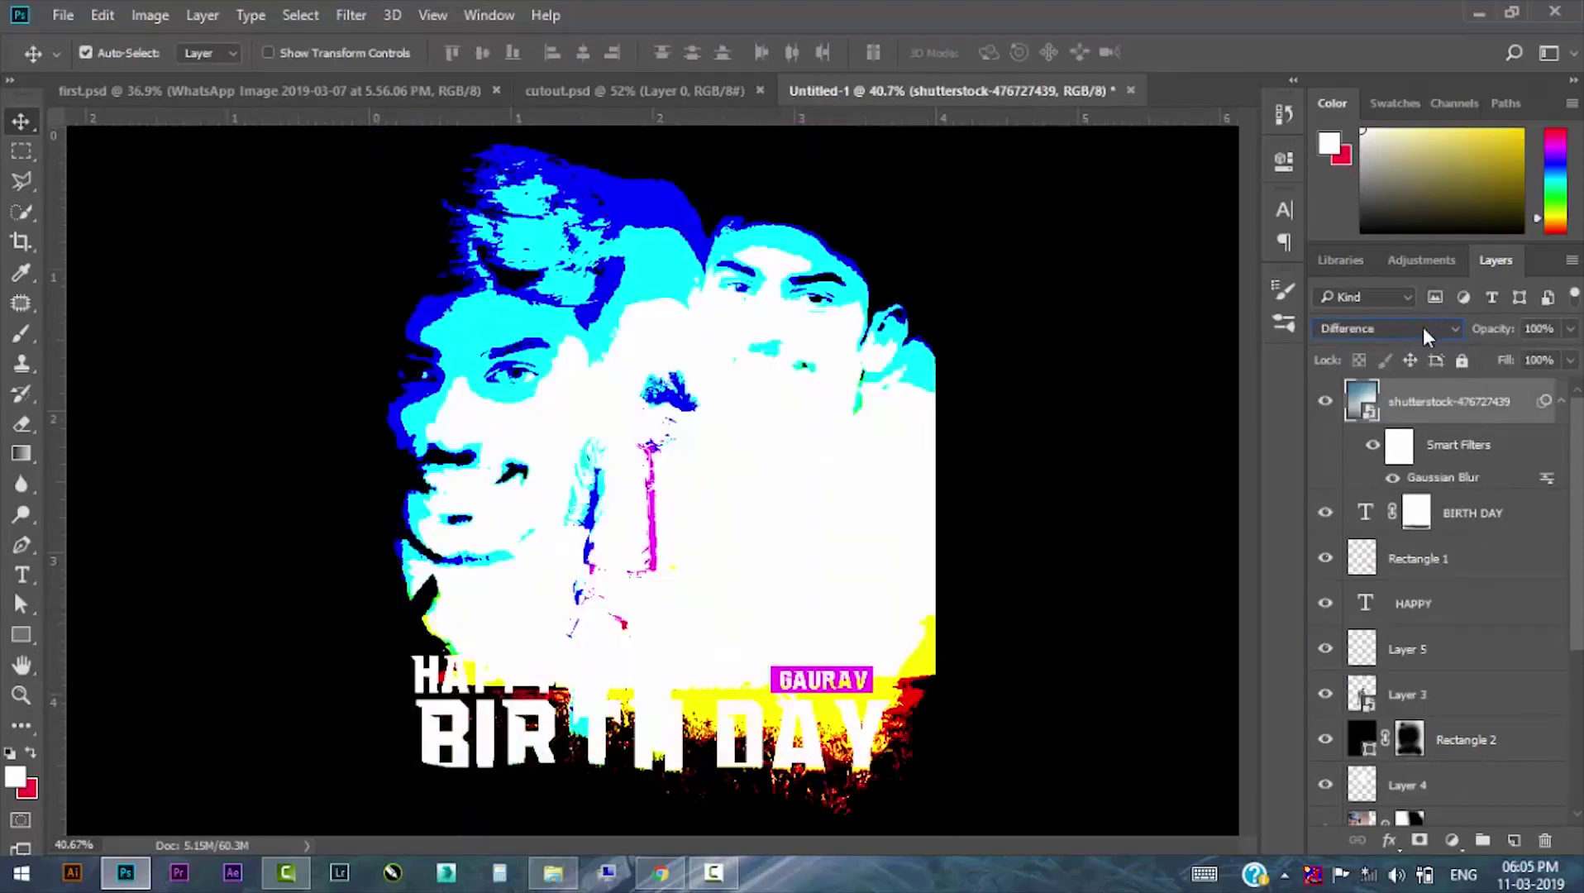
scroll(1423, 328, "down", 1)
scroll(1422, 328, "down", 1)
scroll(1422, 327, "down", 1)
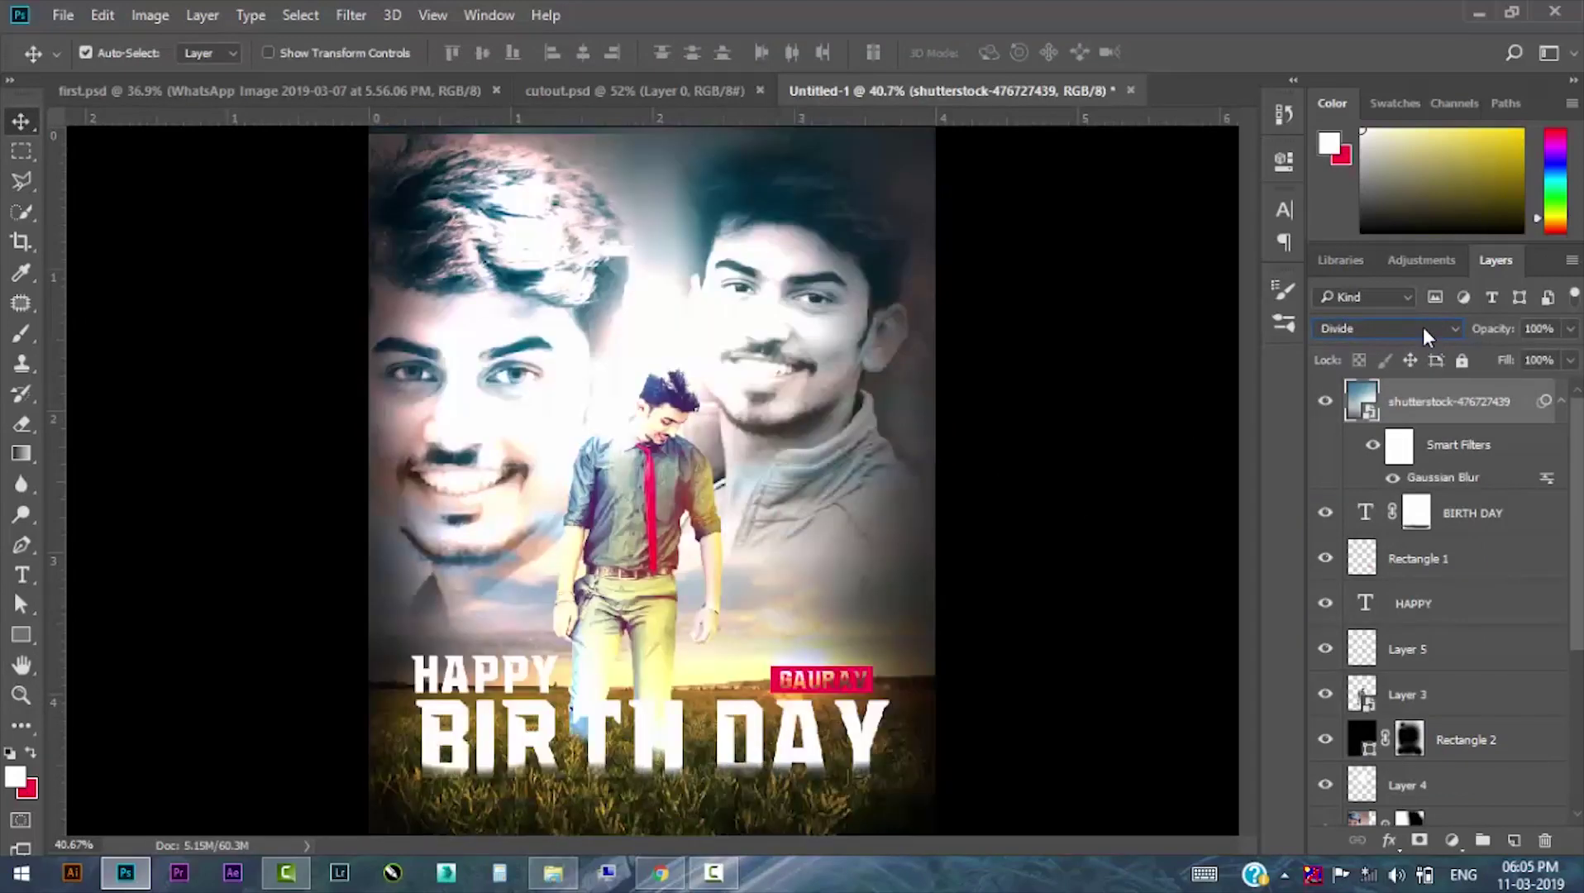
scroll(1422, 326, "down", 1)
scroll(1422, 326, "down", 1)
scroll(1423, 326, "down", 1)
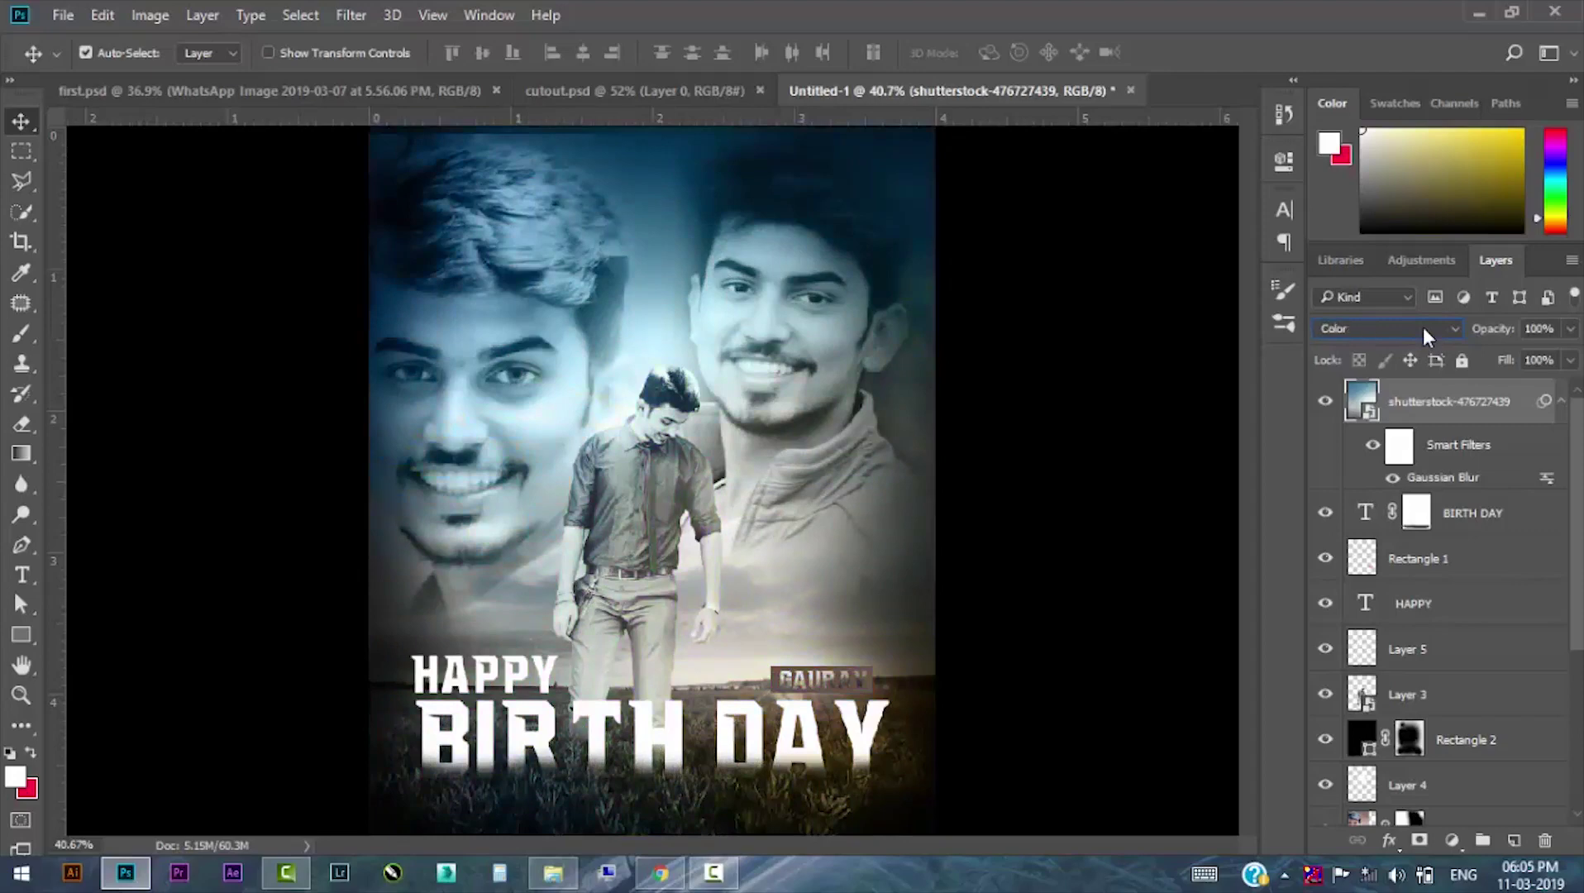
scroll(1423, 326, "down", 1)
scroll(1423, 327, "up", 3)
scroll(1422, 326, "up", 1)
scroll(1427, 329, "up", 1)
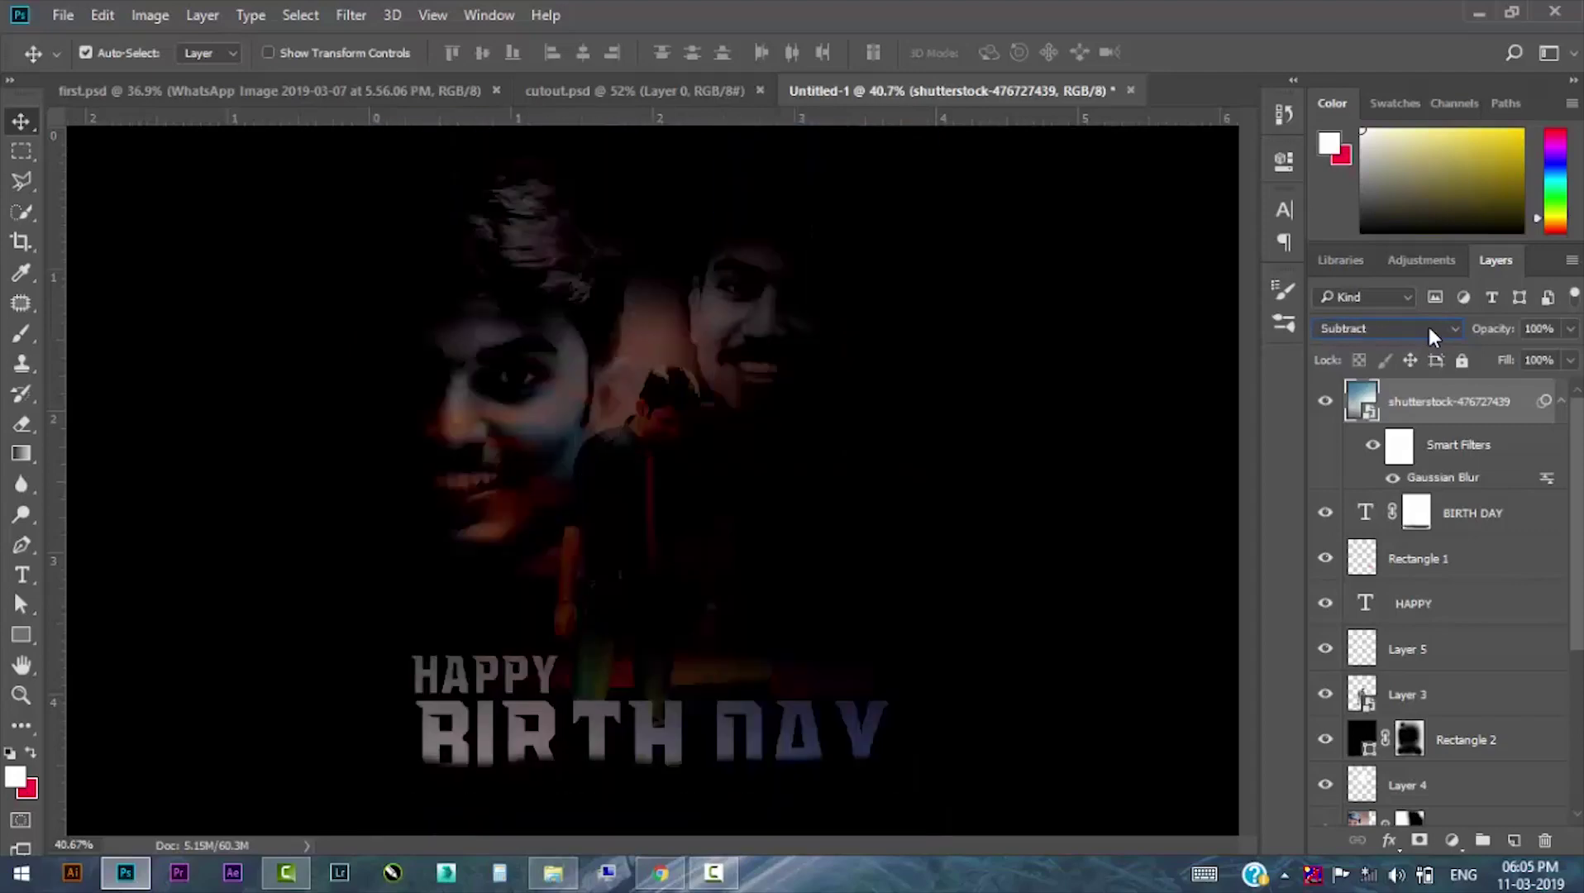
scroll(1428, 329, "up", 1)
scroll(1429, 329, "up", 2)
scroll(1426, 323, "up", 2)
scroll(1427, 323, "up", 1)
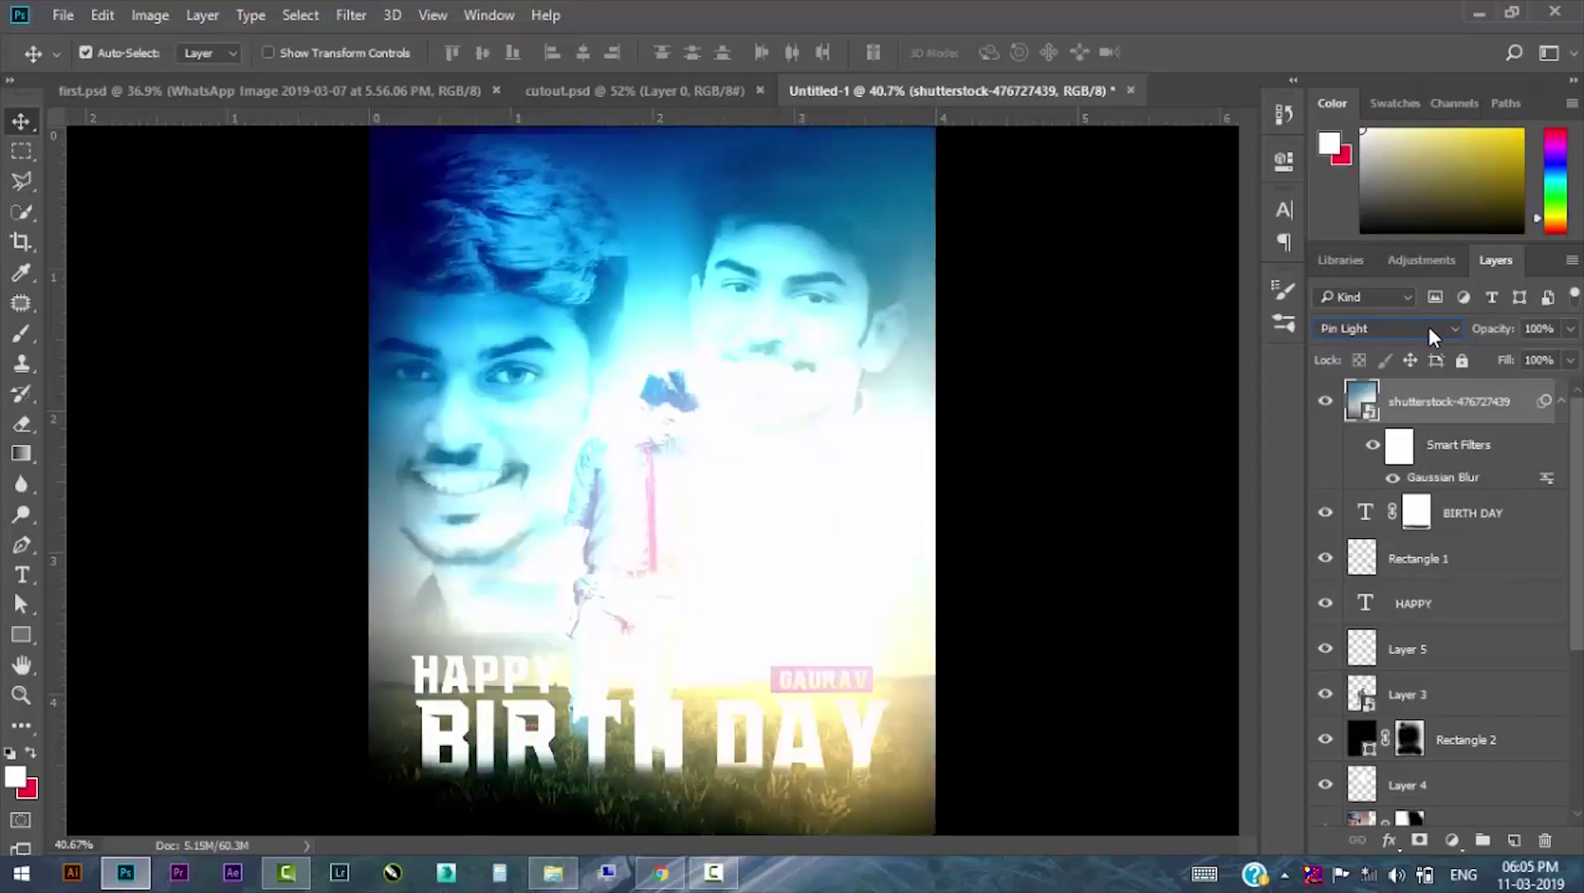
scroll(1427, 323, "down", 1)
scroll(1426, 323, "up", 2)
scroll(1430, 329, "up", 1)
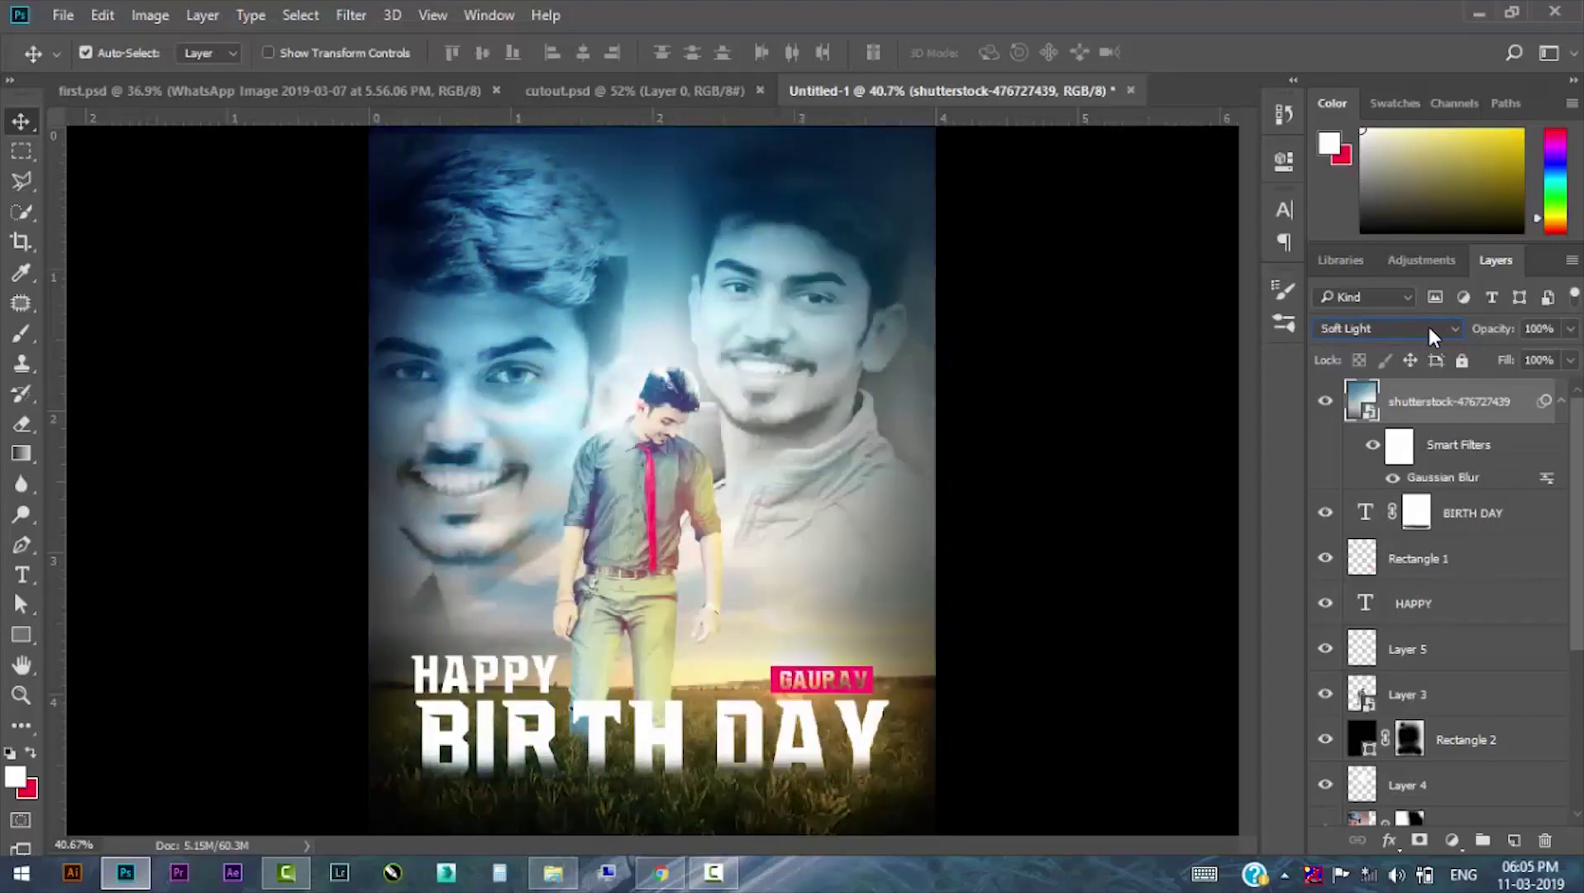
Lower the sky overlay's opacity to 48% and toggle its visibility to compare.
left_click(1569, 329)
left_click_drag(1570, 357, 1531, 360)
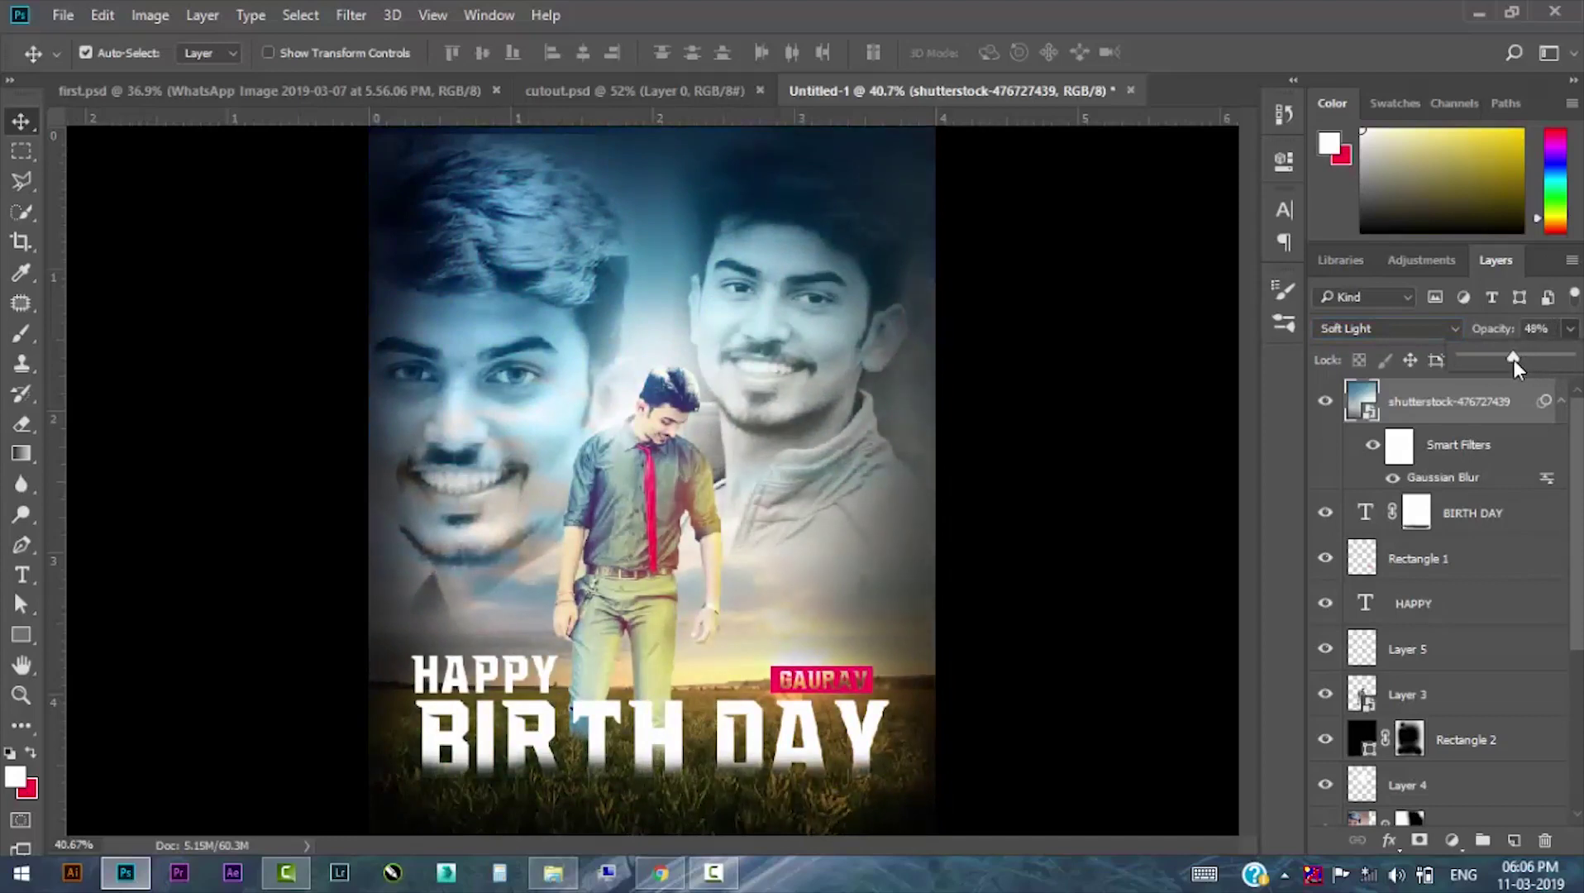
left_click(1327, 402)
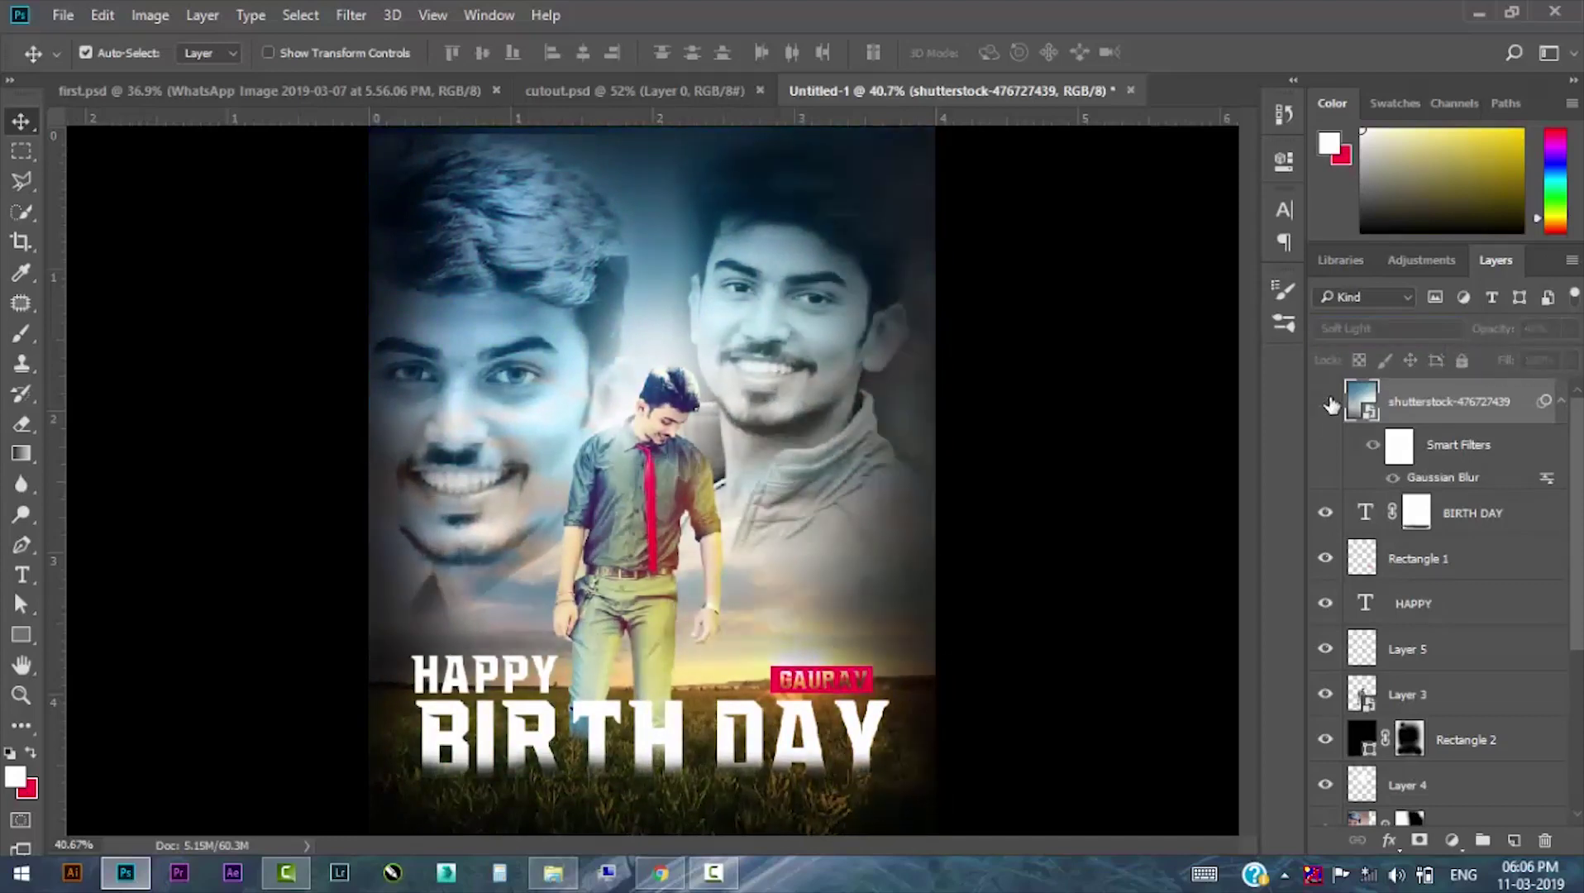
left_click(1327, 402)
Add a Color Lookup adjustment layer, starting with the 2Strip.look 3DLUT grade.
key("ctrl")
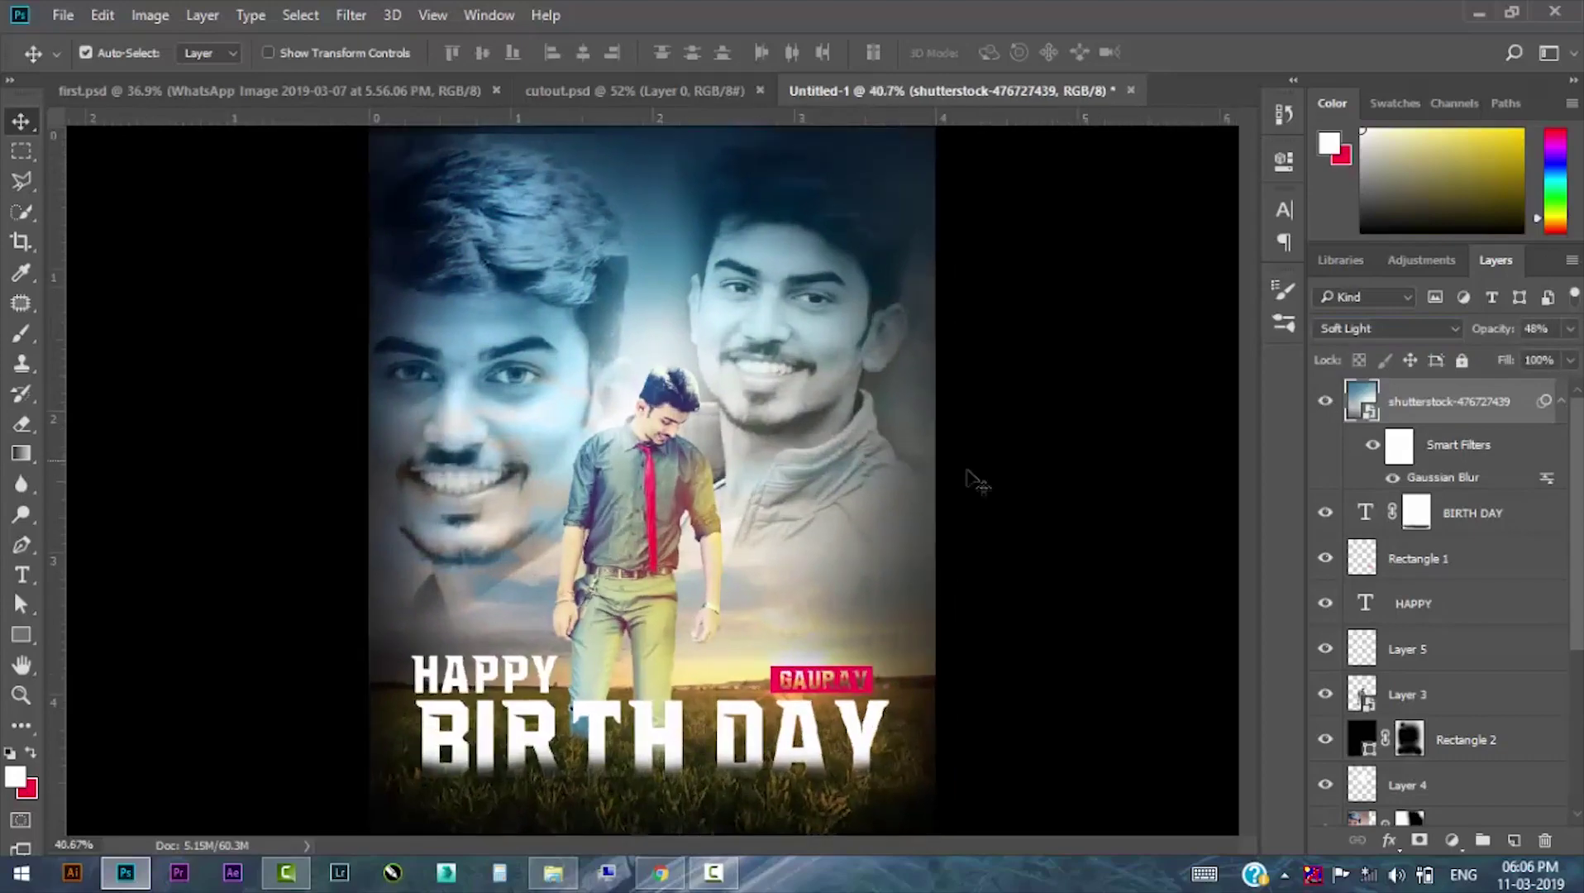
left_click(1451, 839)
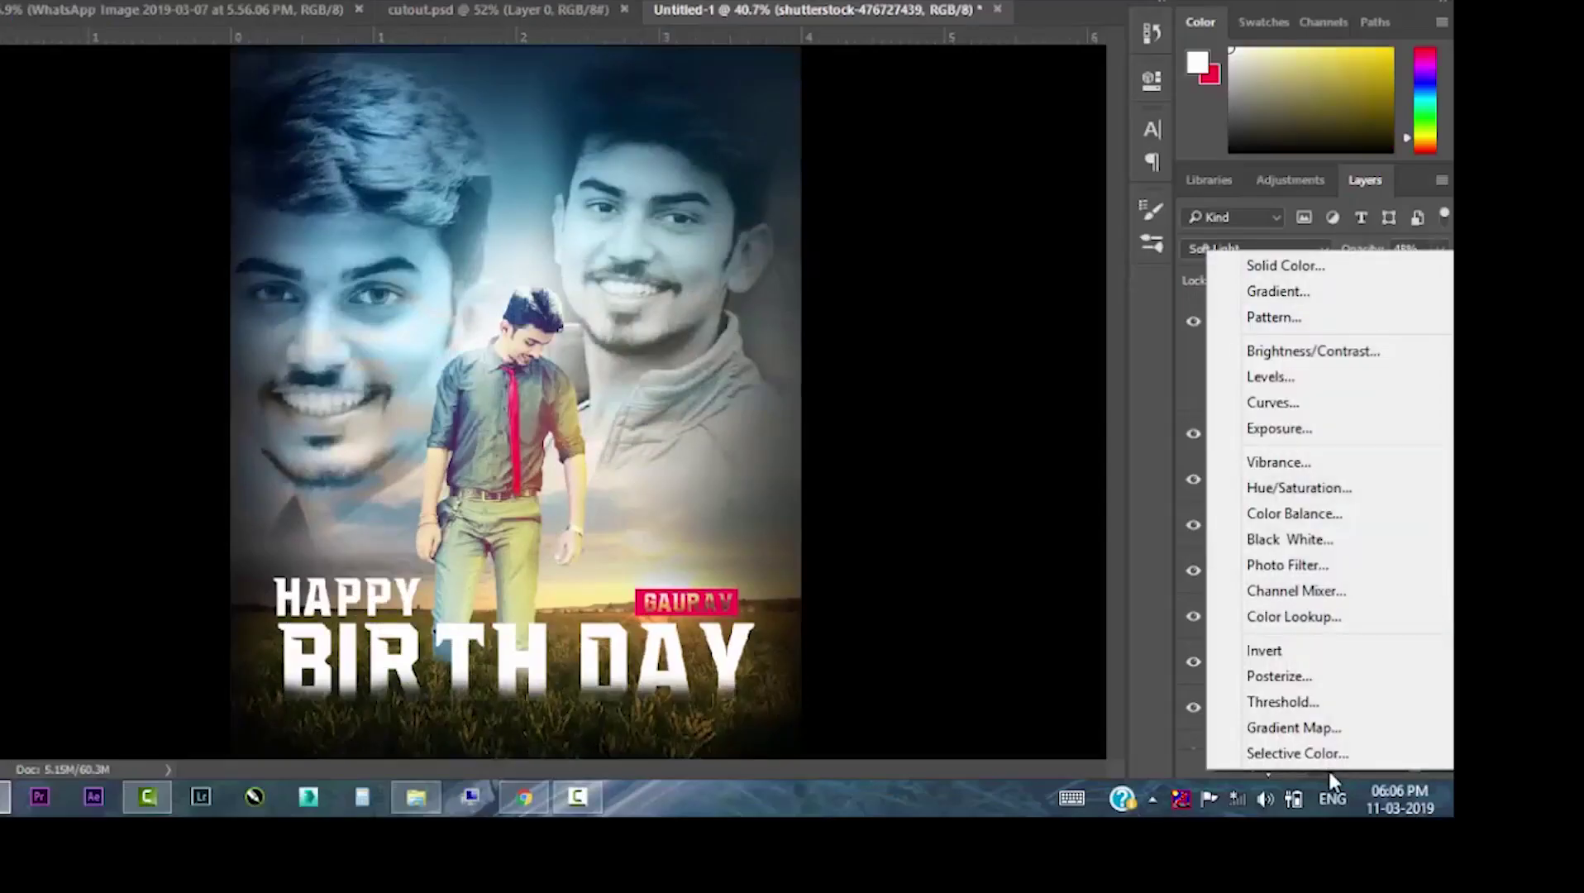
left_click(1294, 617)
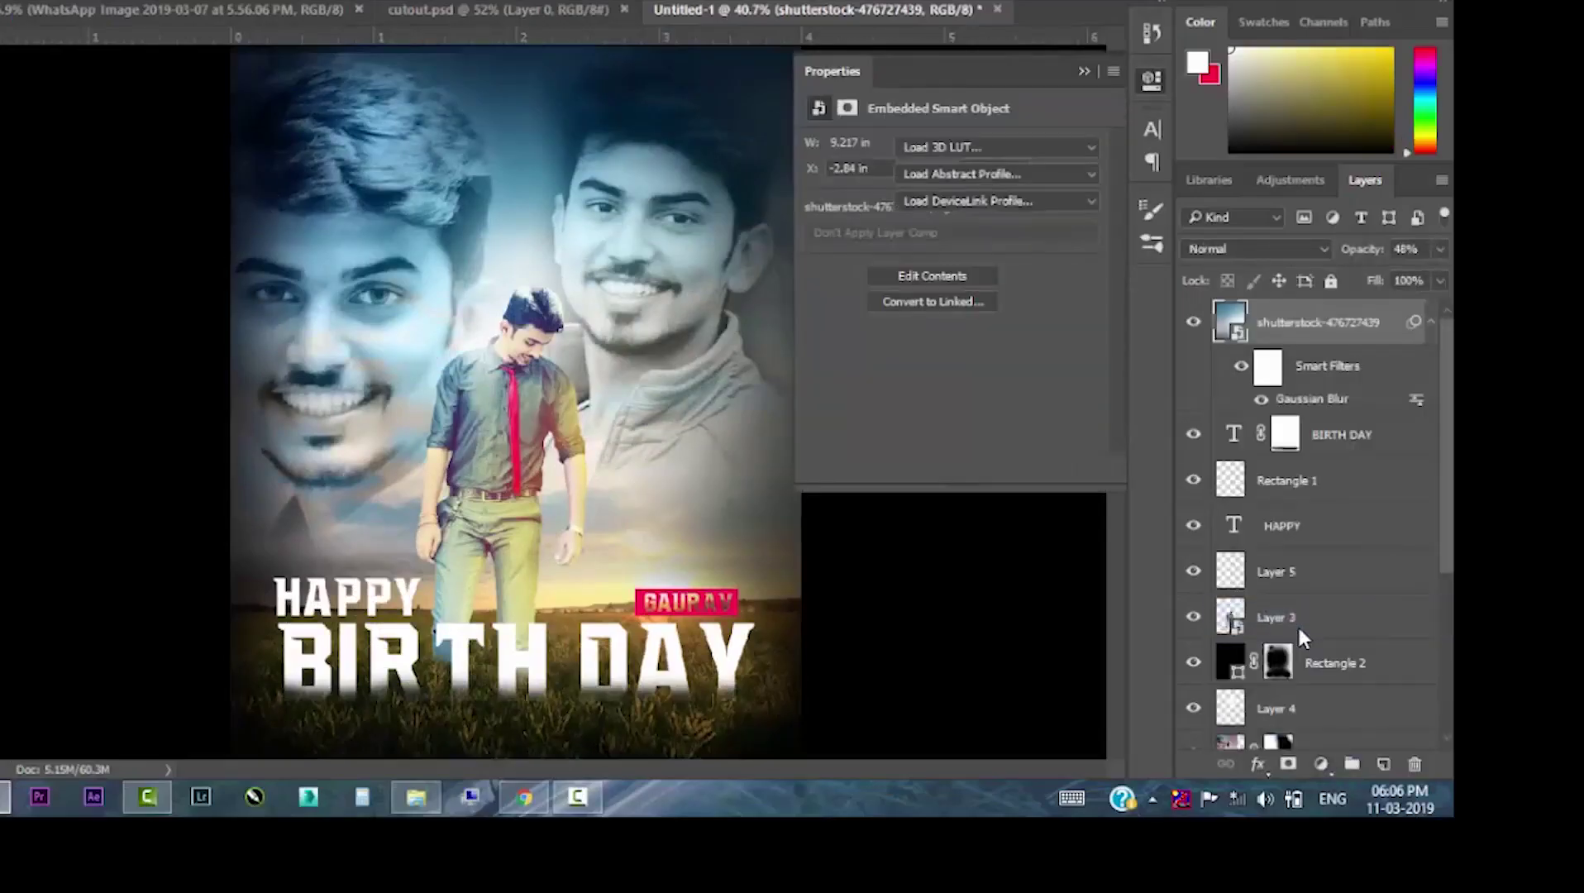
left_click(1222, 227)
left_click(1075, 245)
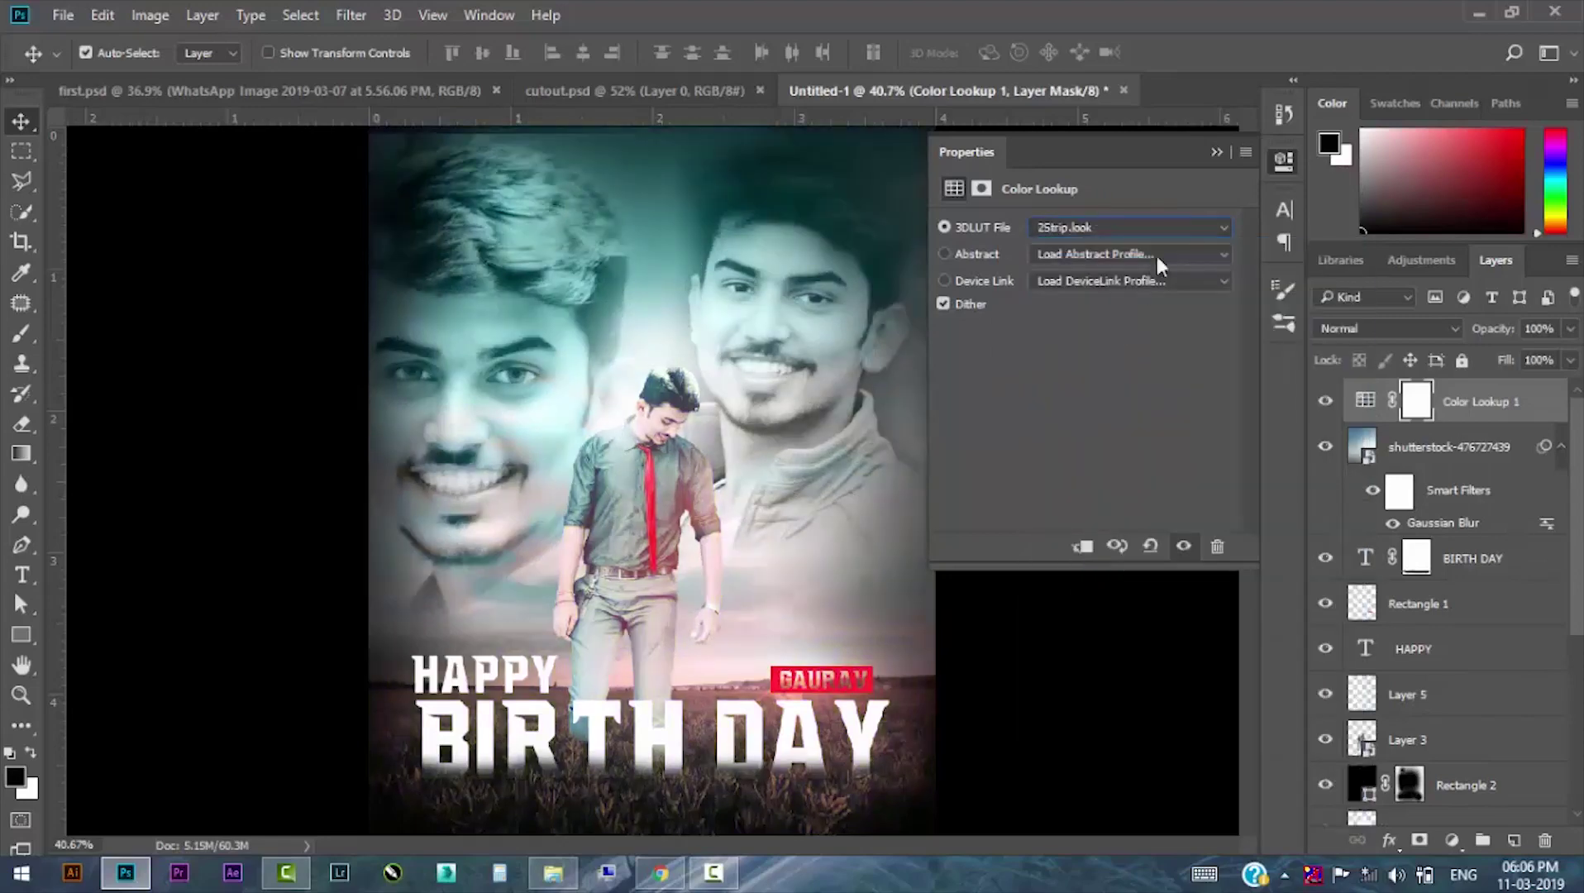
Preview the Candlelight, Crisp_Warm, EdgyAmber, FoggyNight and Fuji film LUT grades.
key("Down")
key("Down")
key("Down")
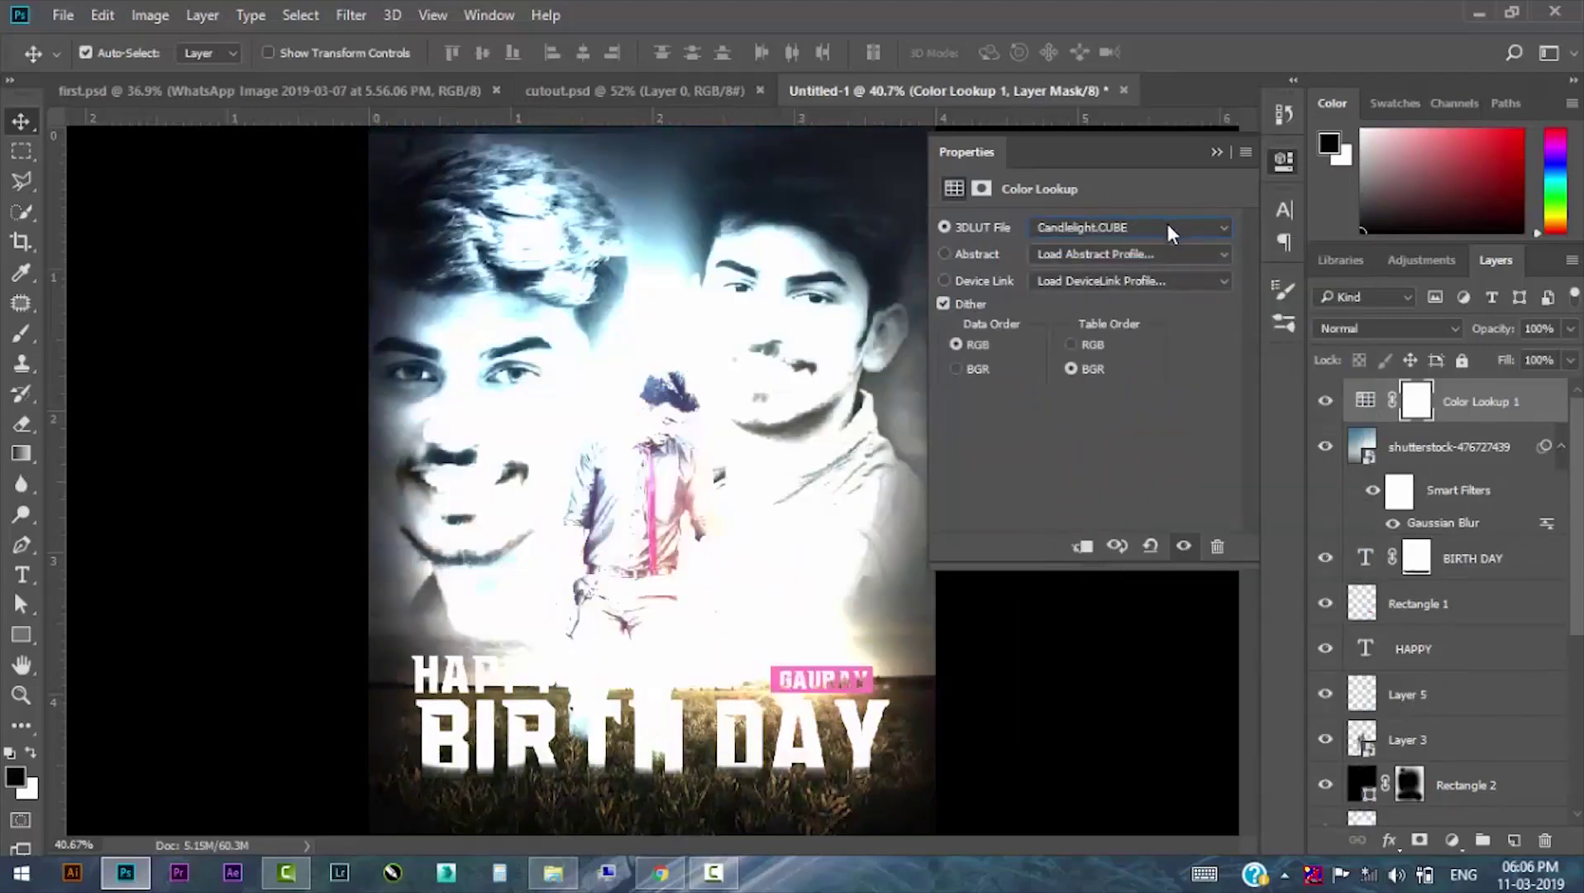
key("Down")
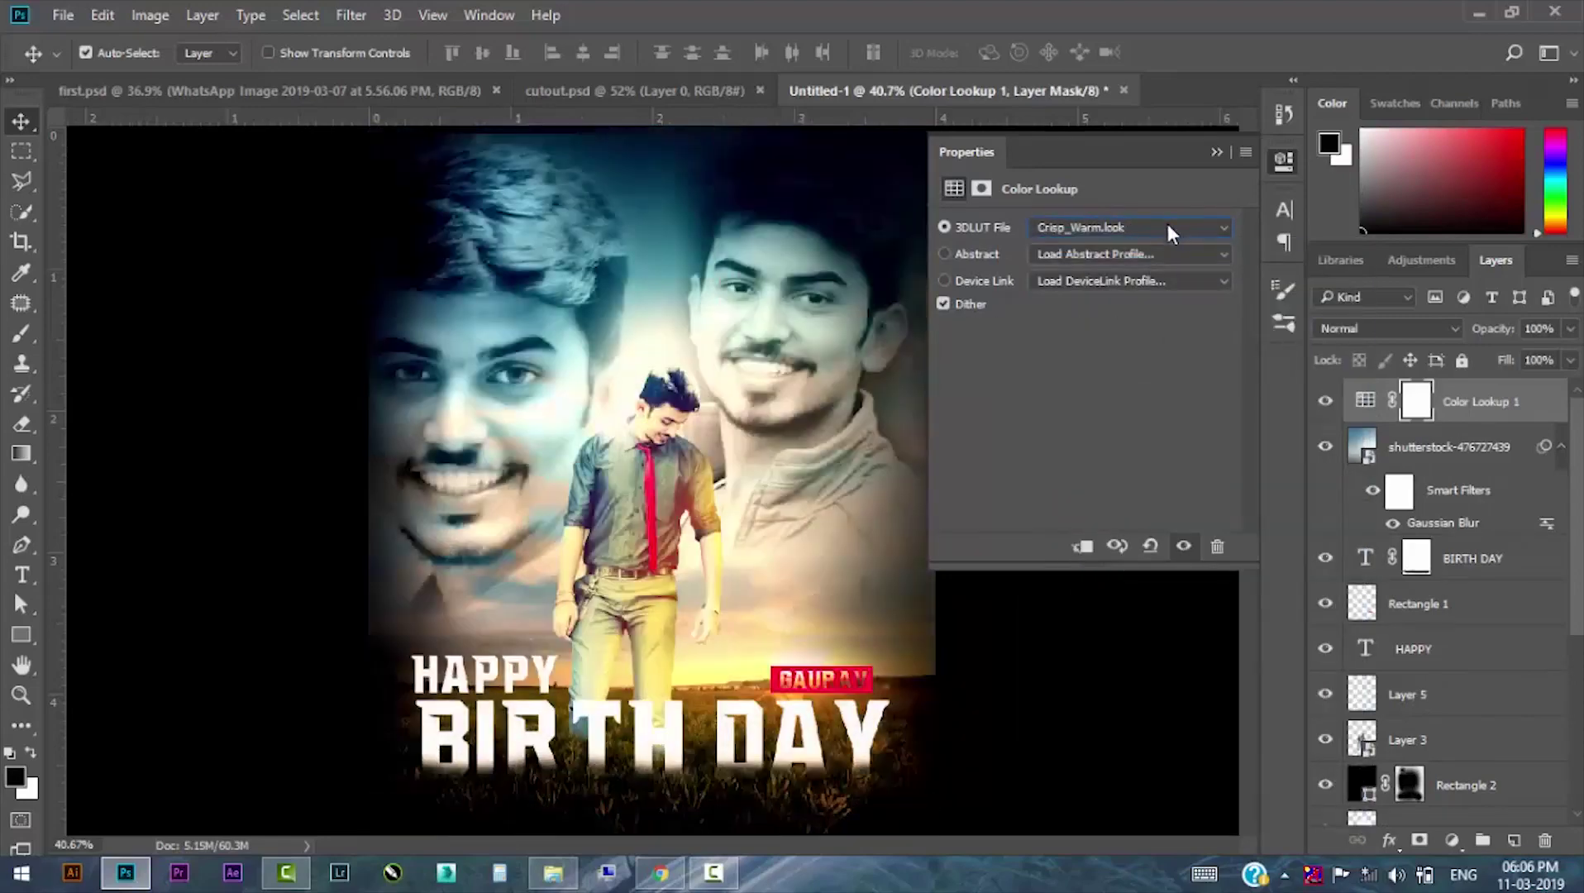
key("Down")
key("Down")
key("Down")
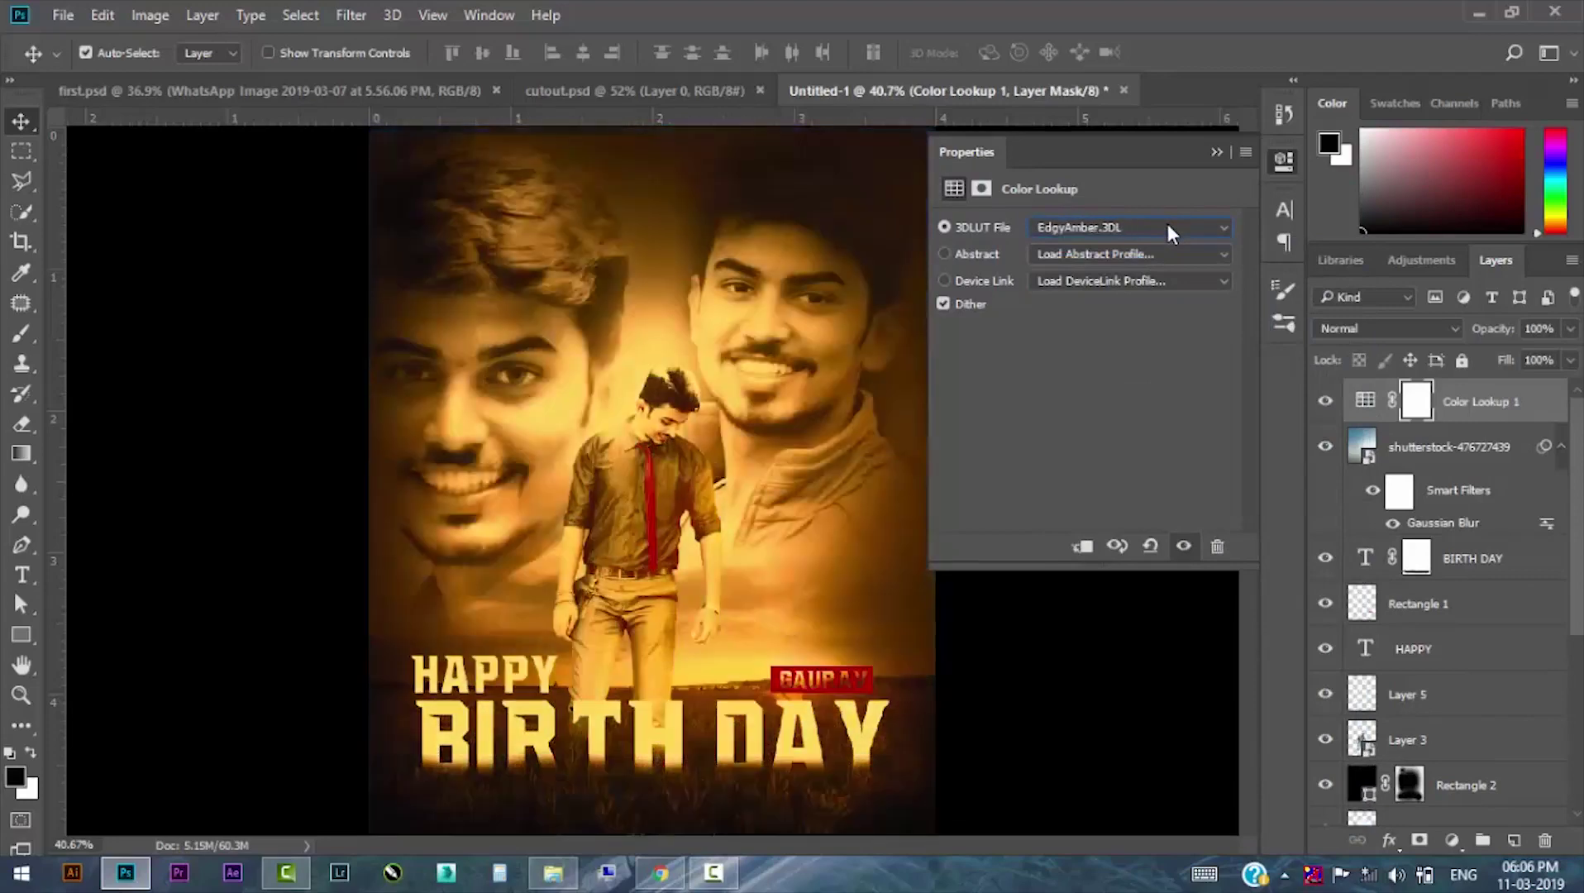
key("Down")
key("Down")
key("Down")
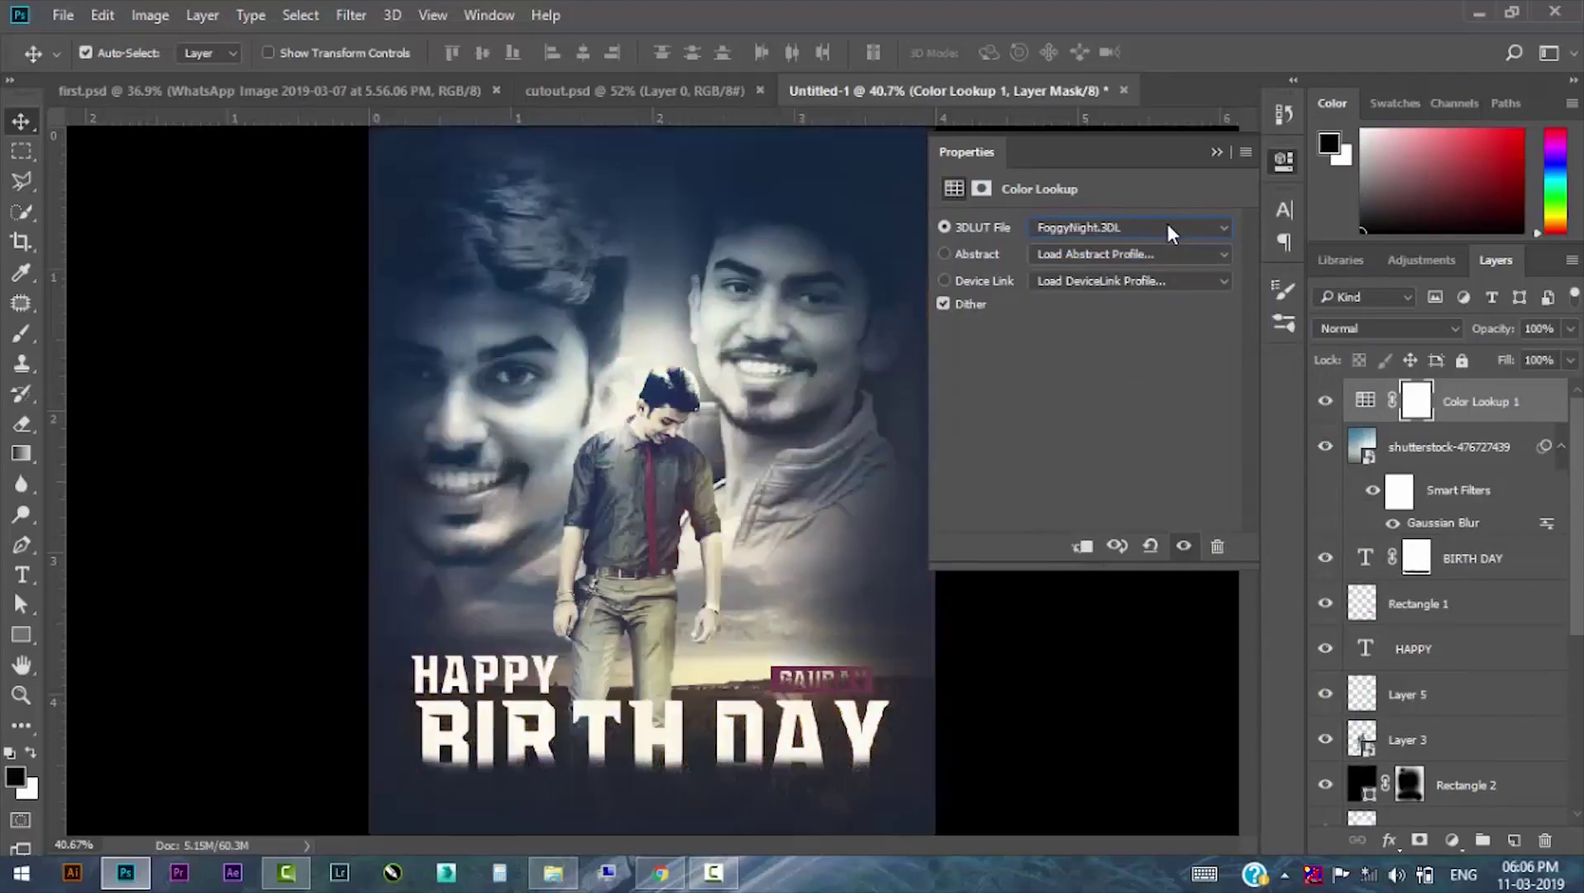
key("Down")
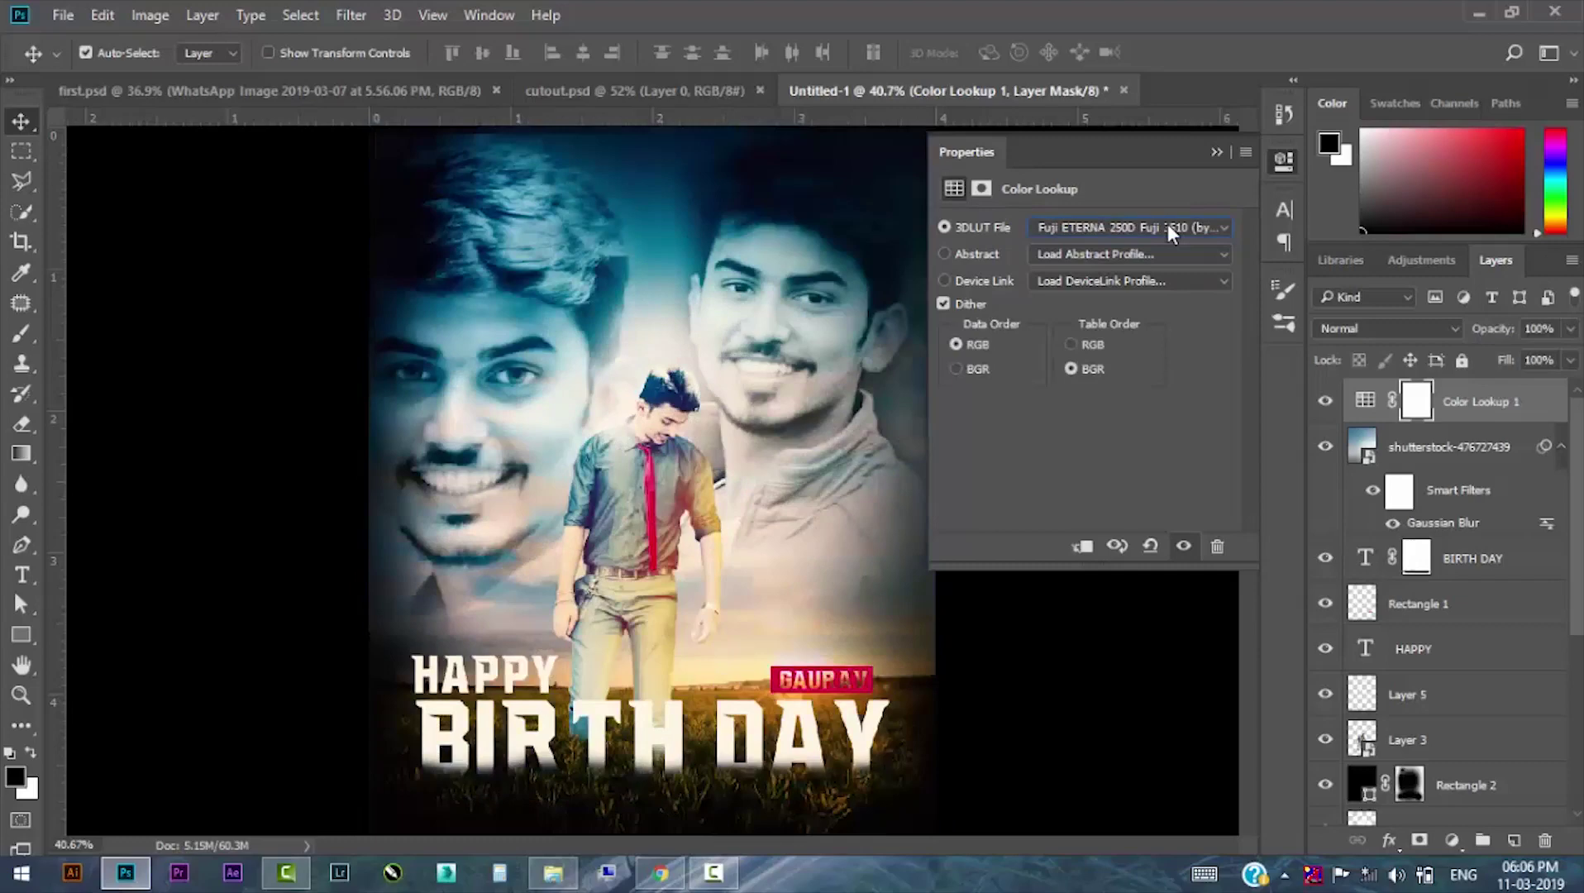
key("Down")
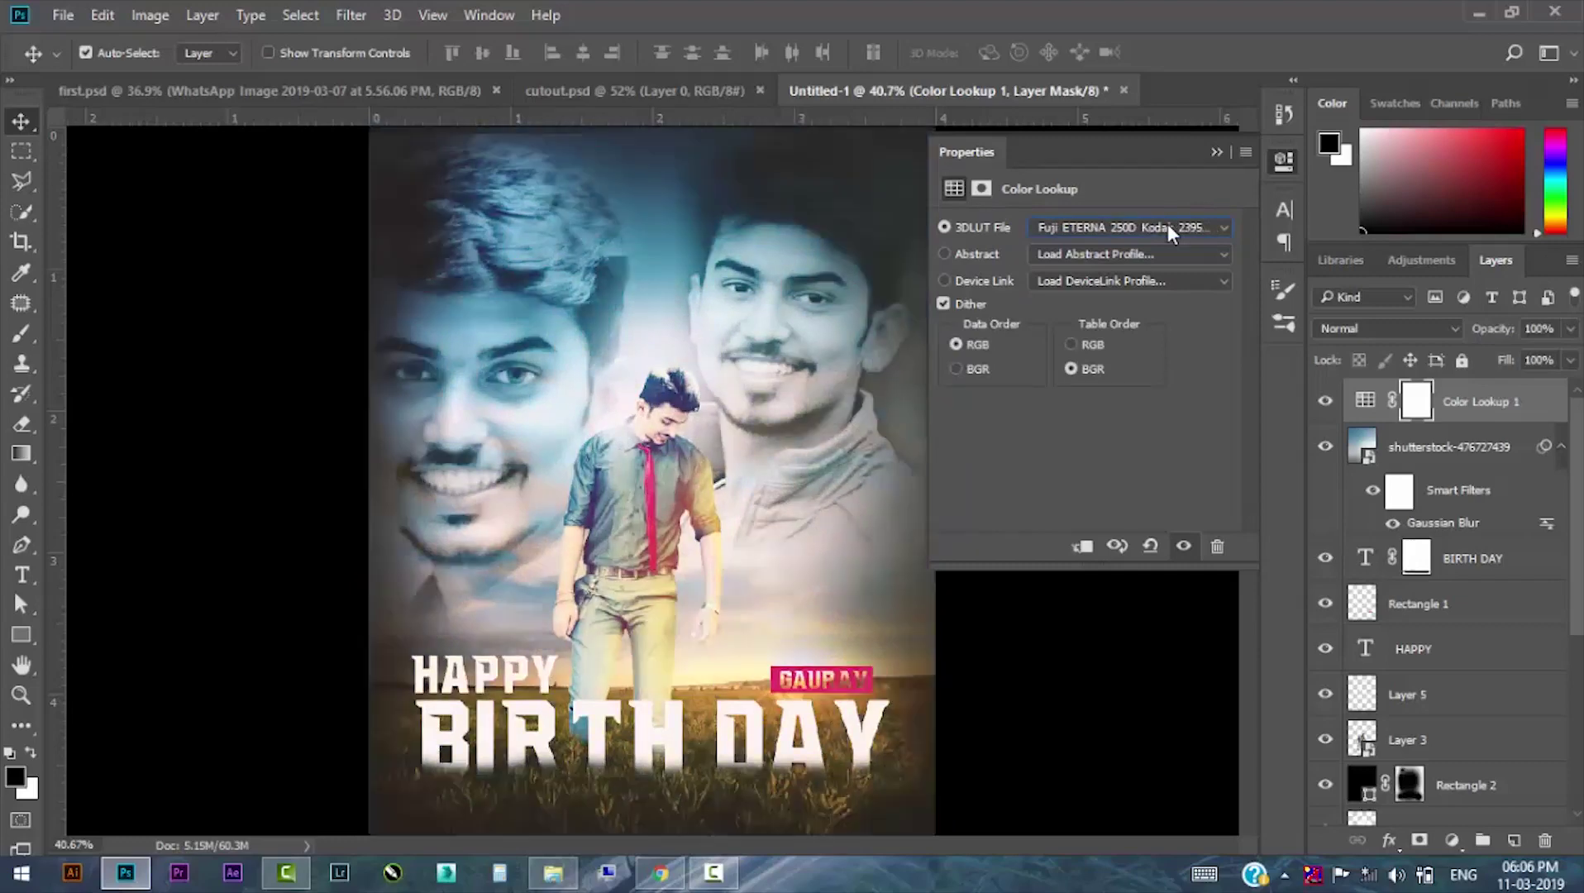
key("Down")
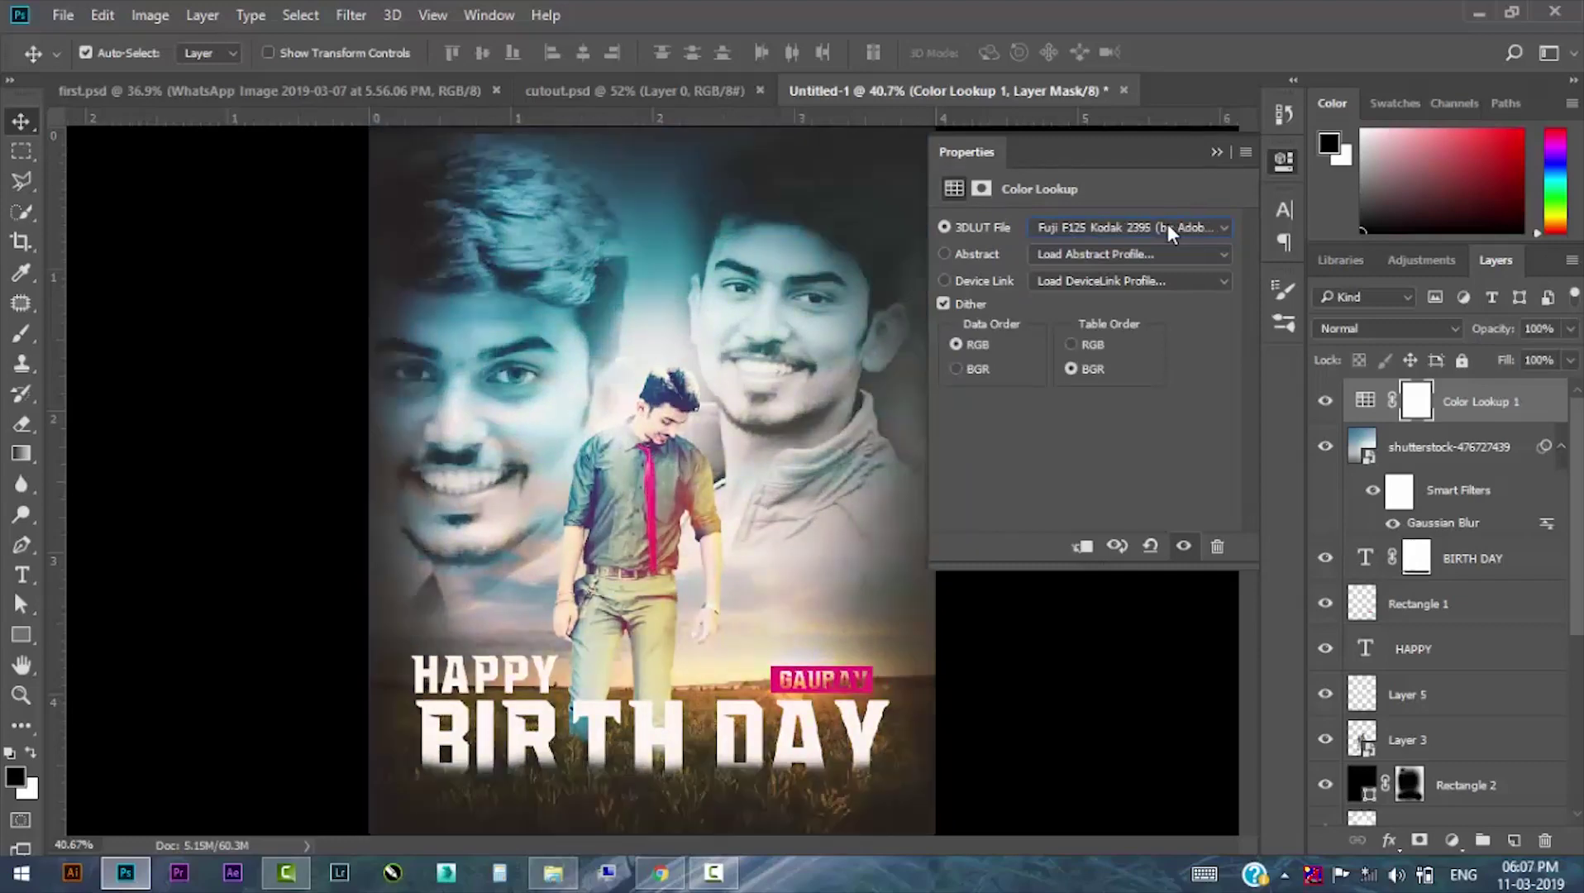
Continue past FuturisticBleak, Kodak and Moonlight to TensionGreen.3DL at about 49% opacity.
key("Down")
key("Down")
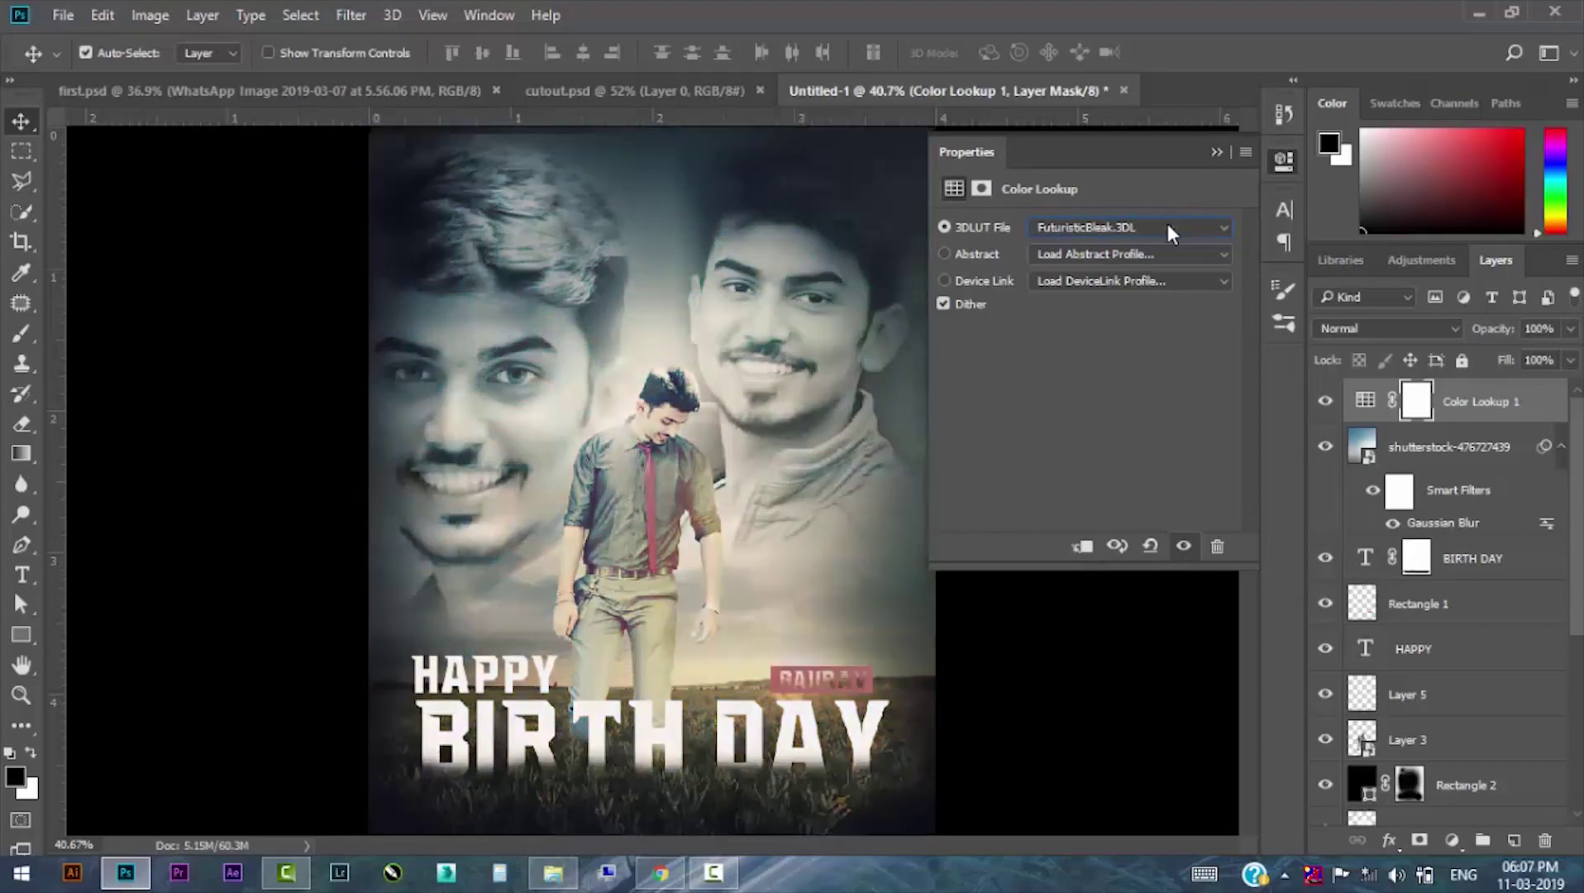
key("Down")
key("Down")
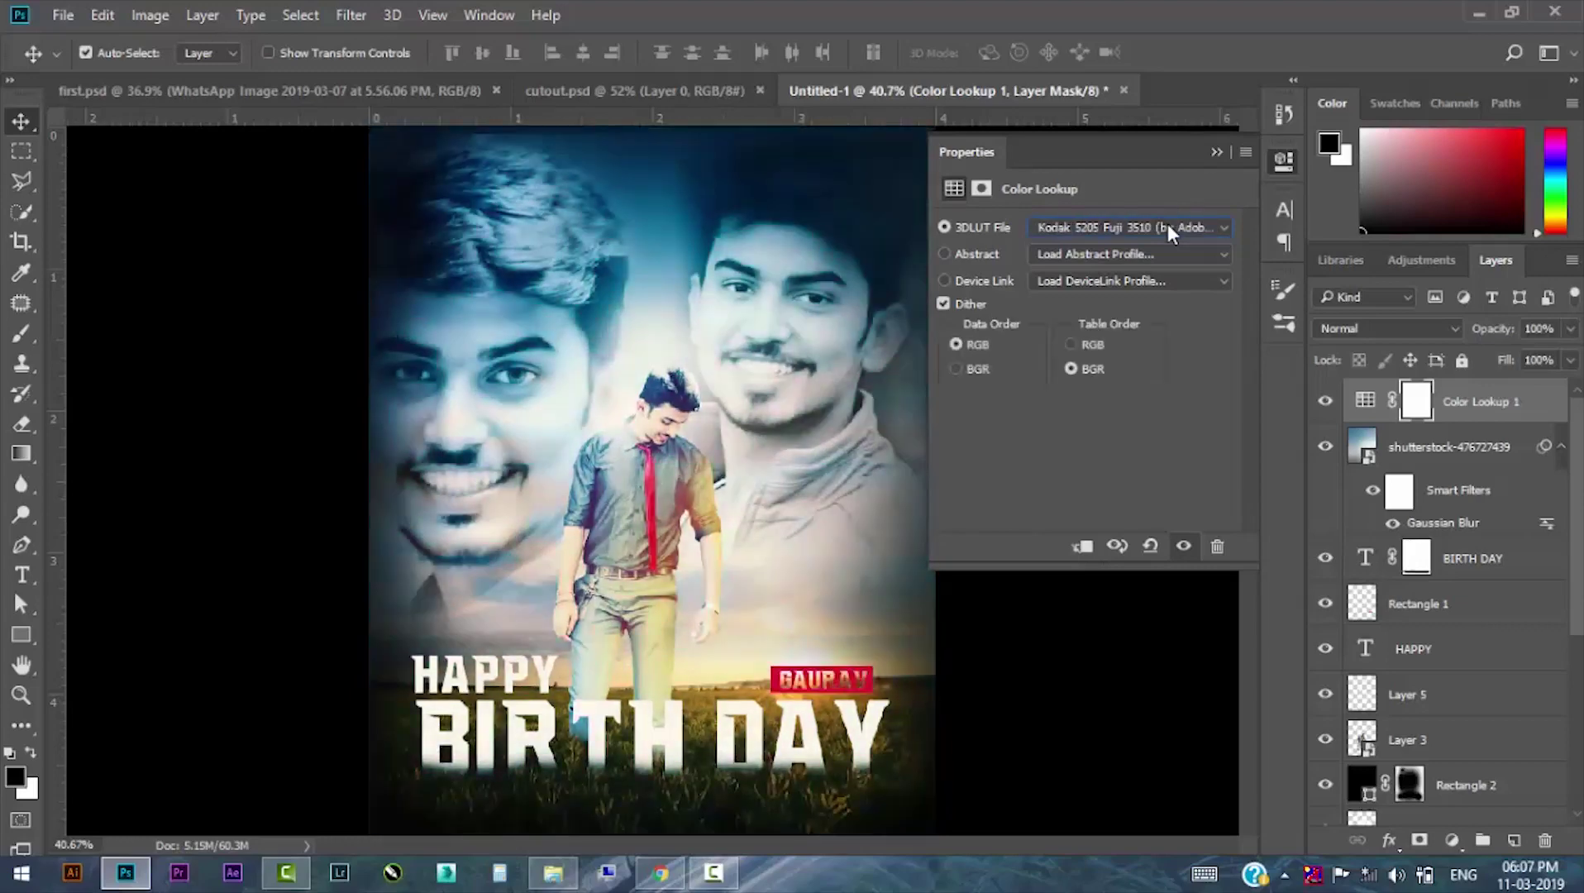
key("Down")
key("Down")
key("Down")
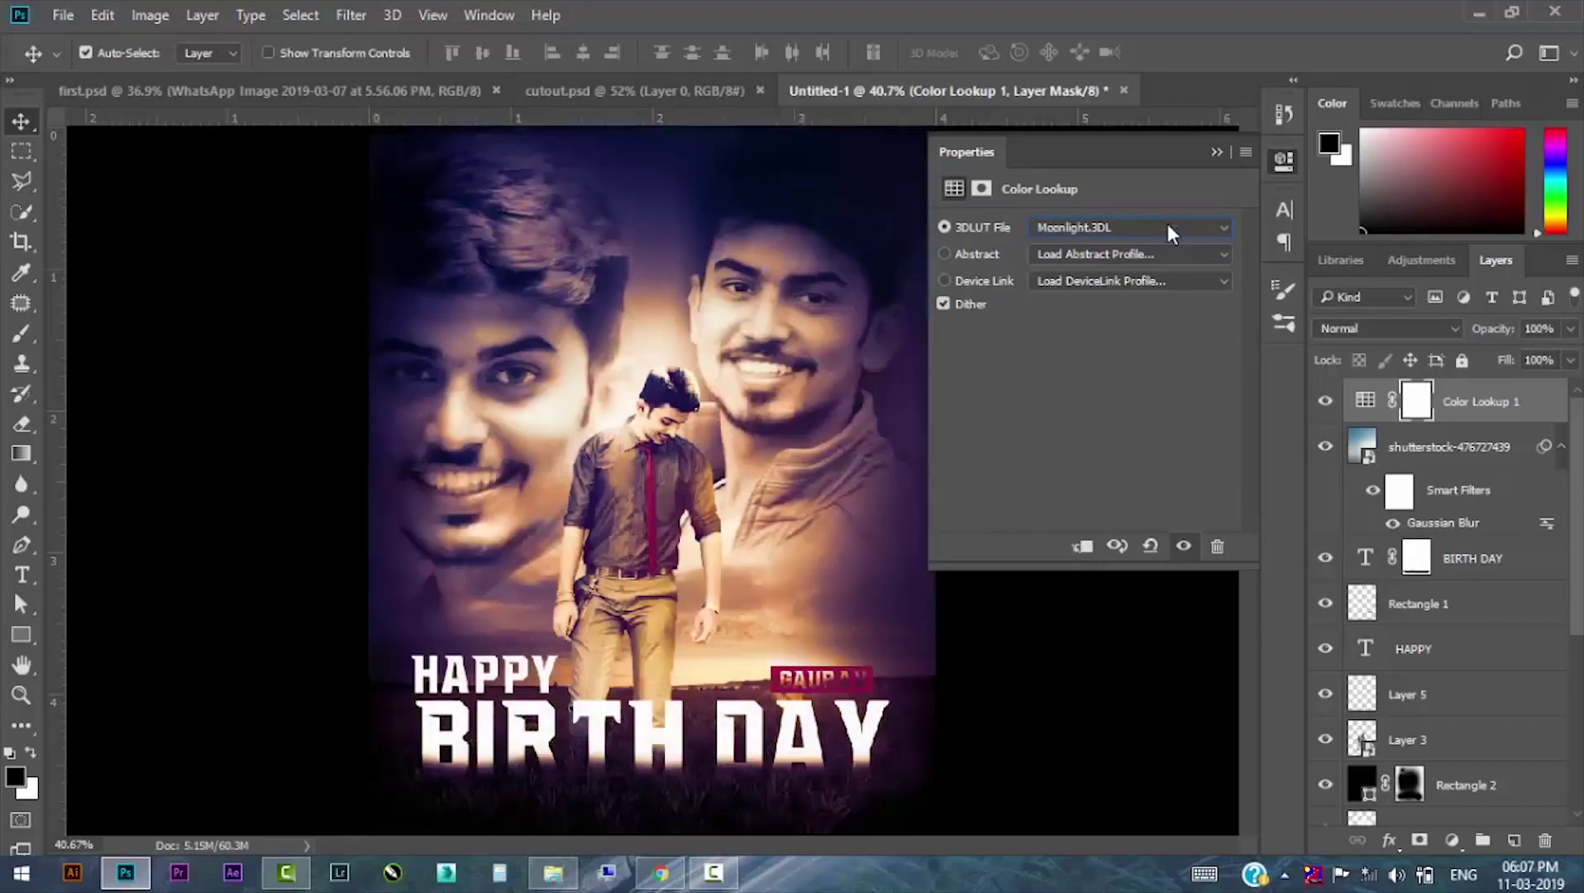
key("Down")
key("Down")
key("Down")
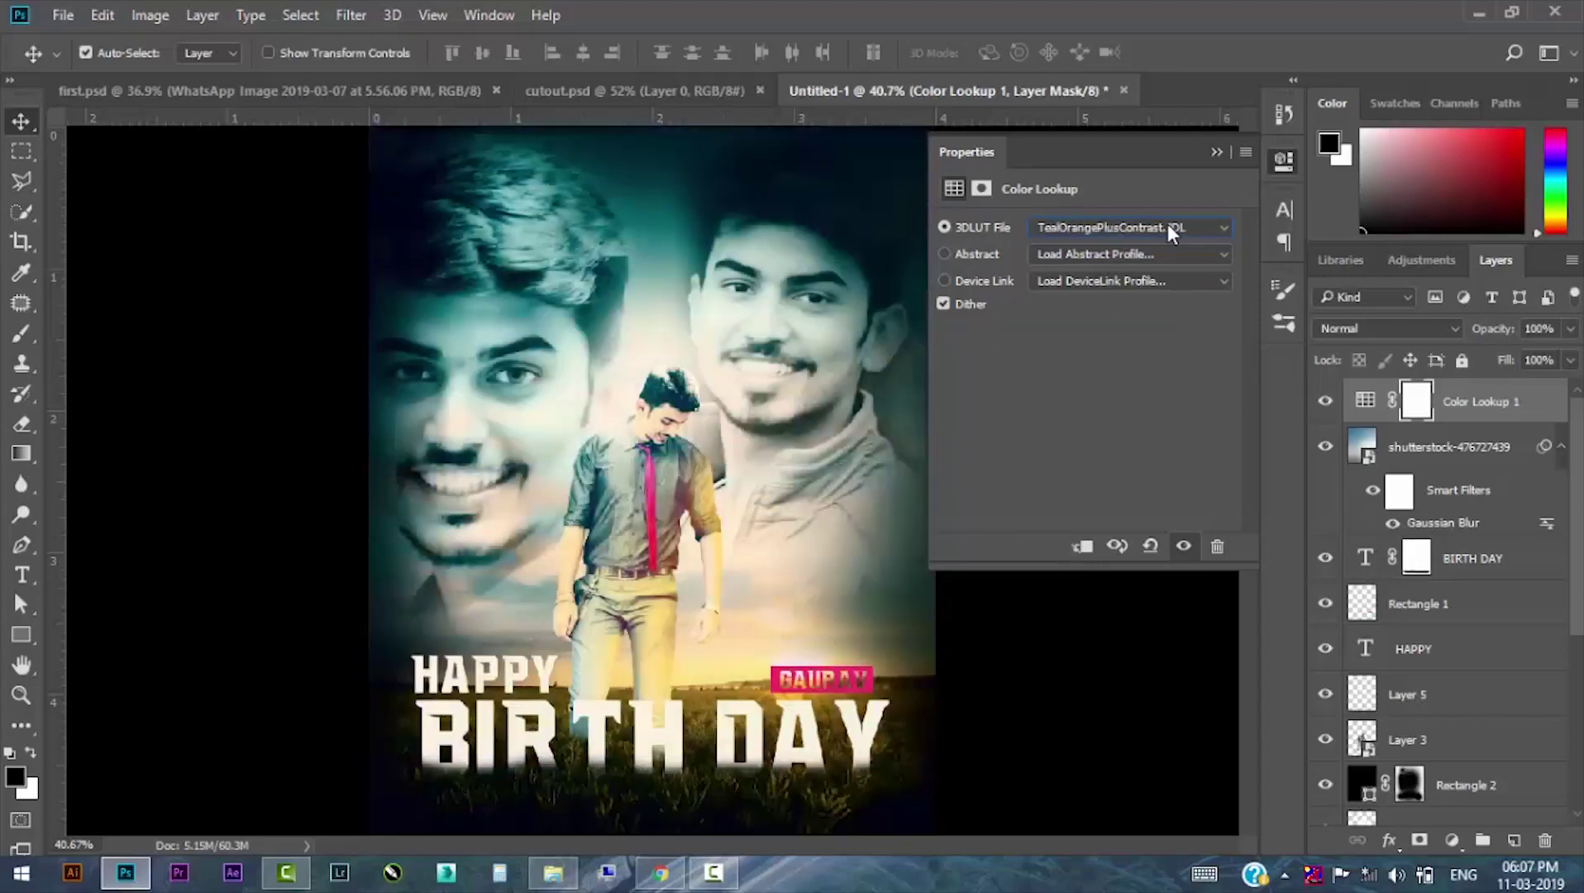
key("Down")
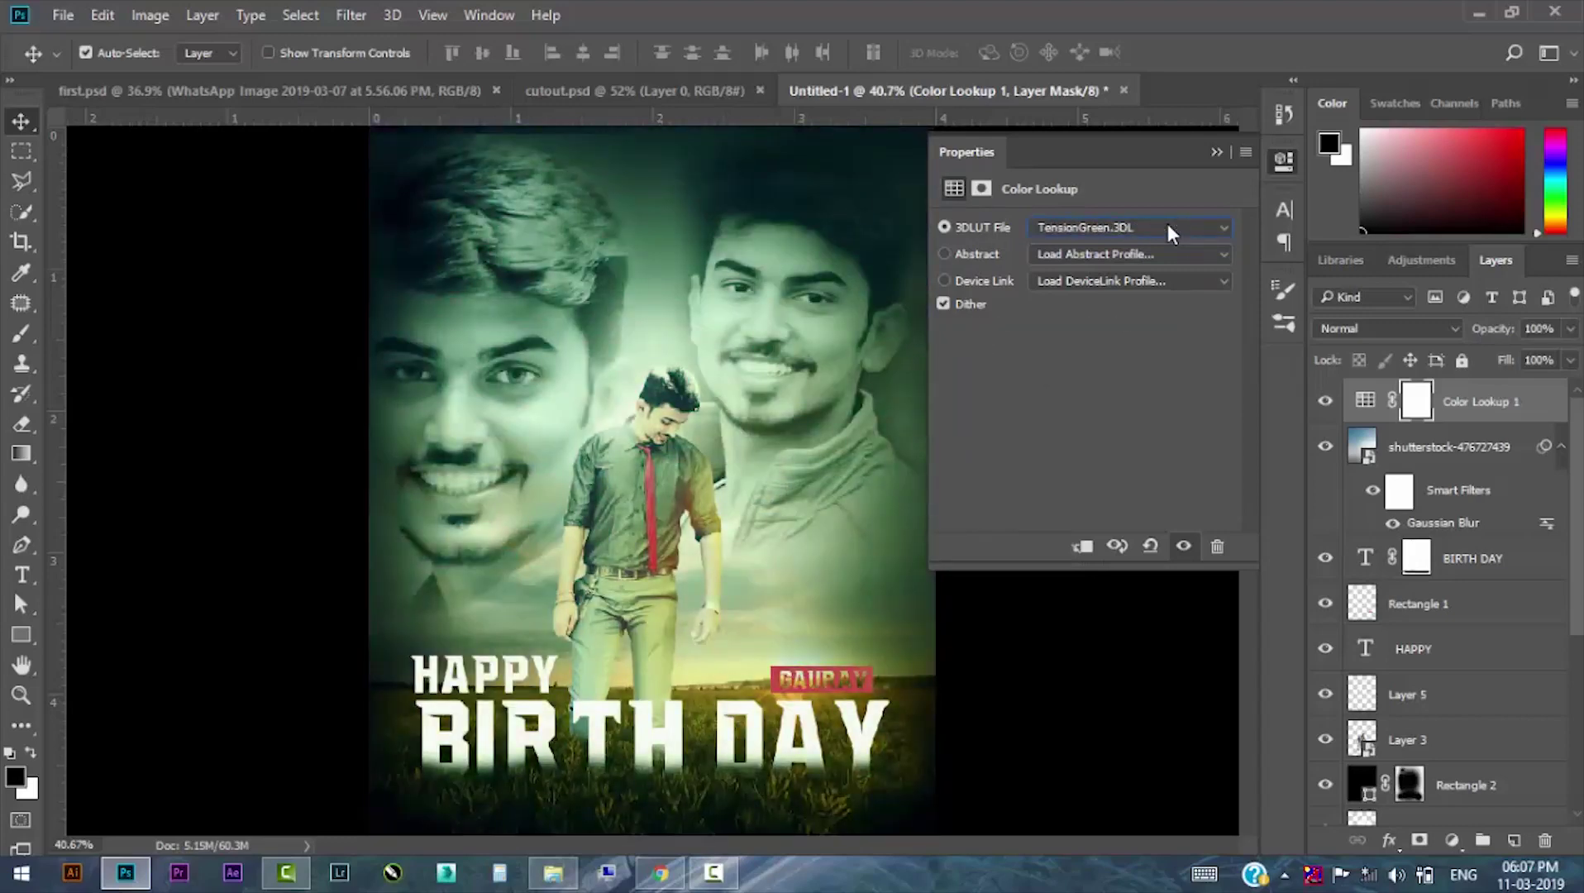
left_click_drag(1566, 331, 1550, 363)
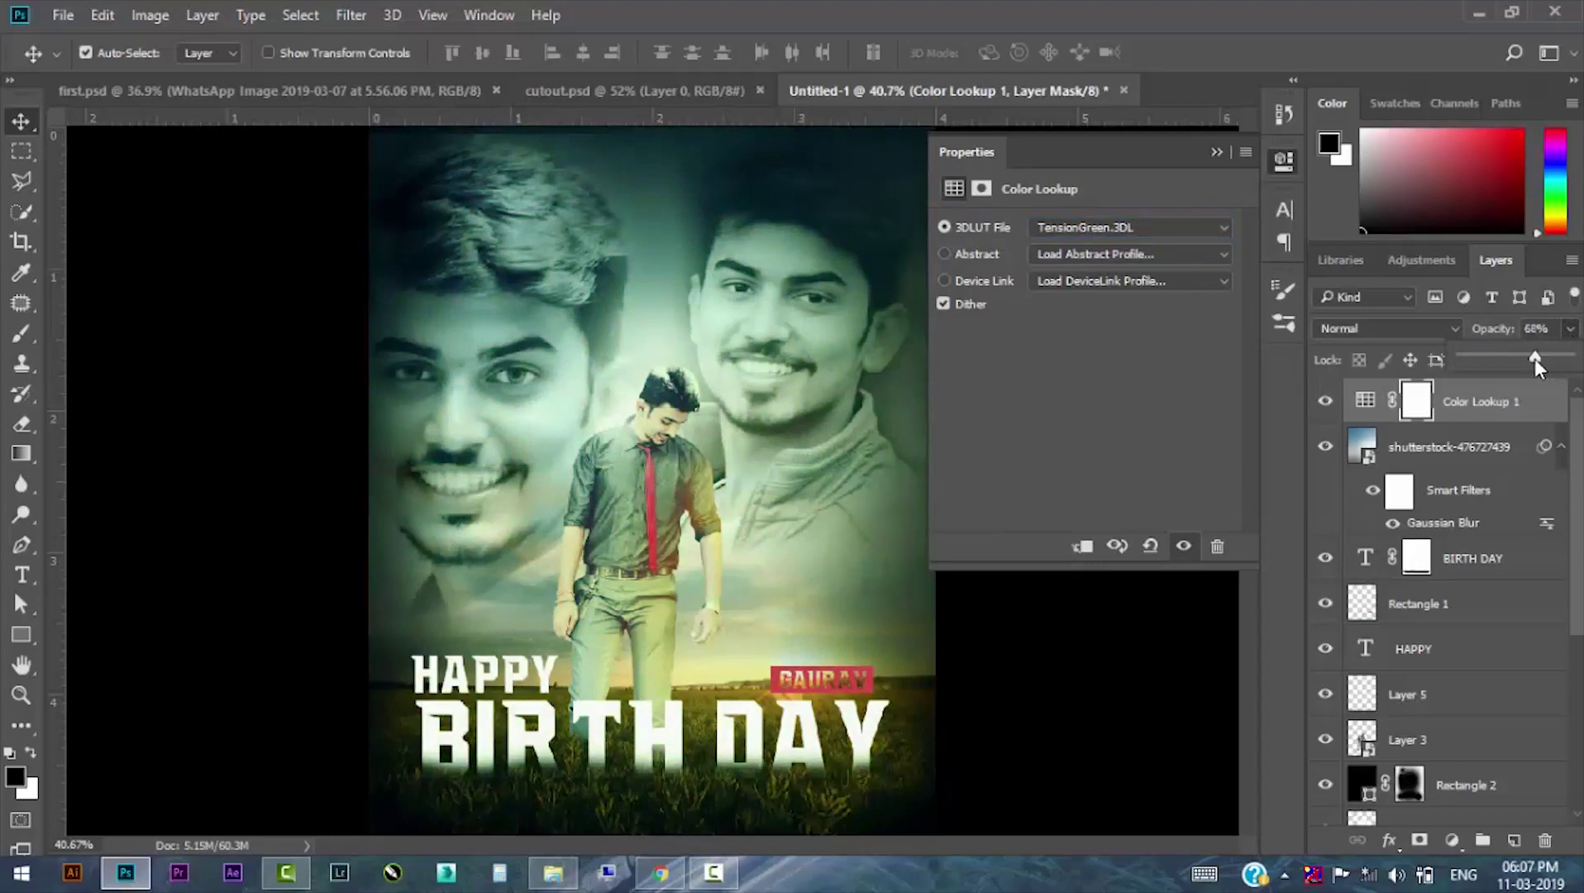
left_click(1568, 329)
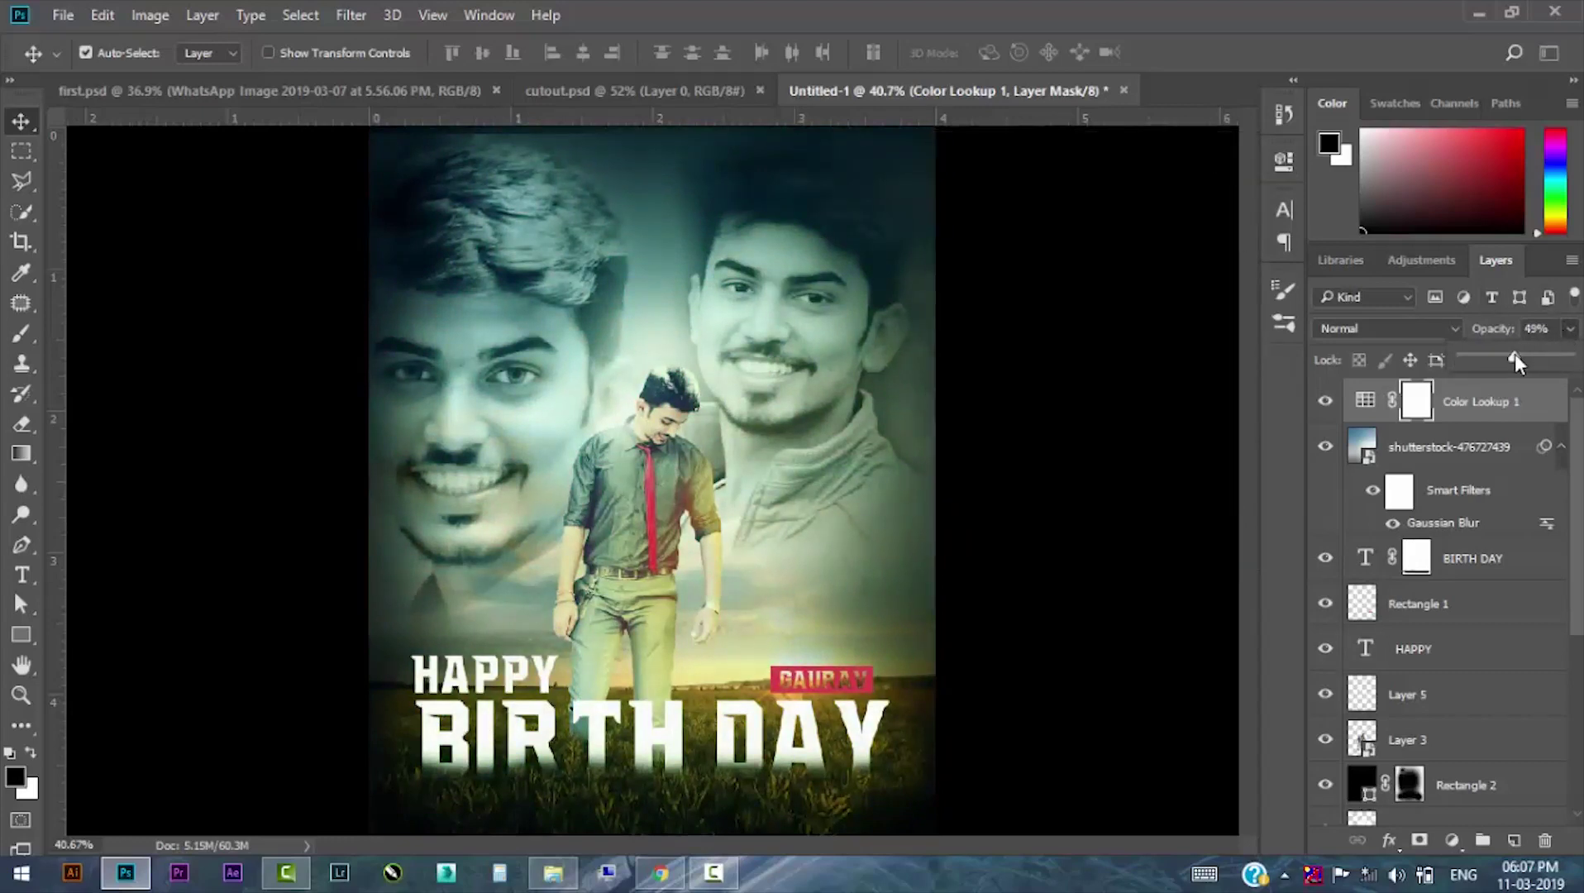
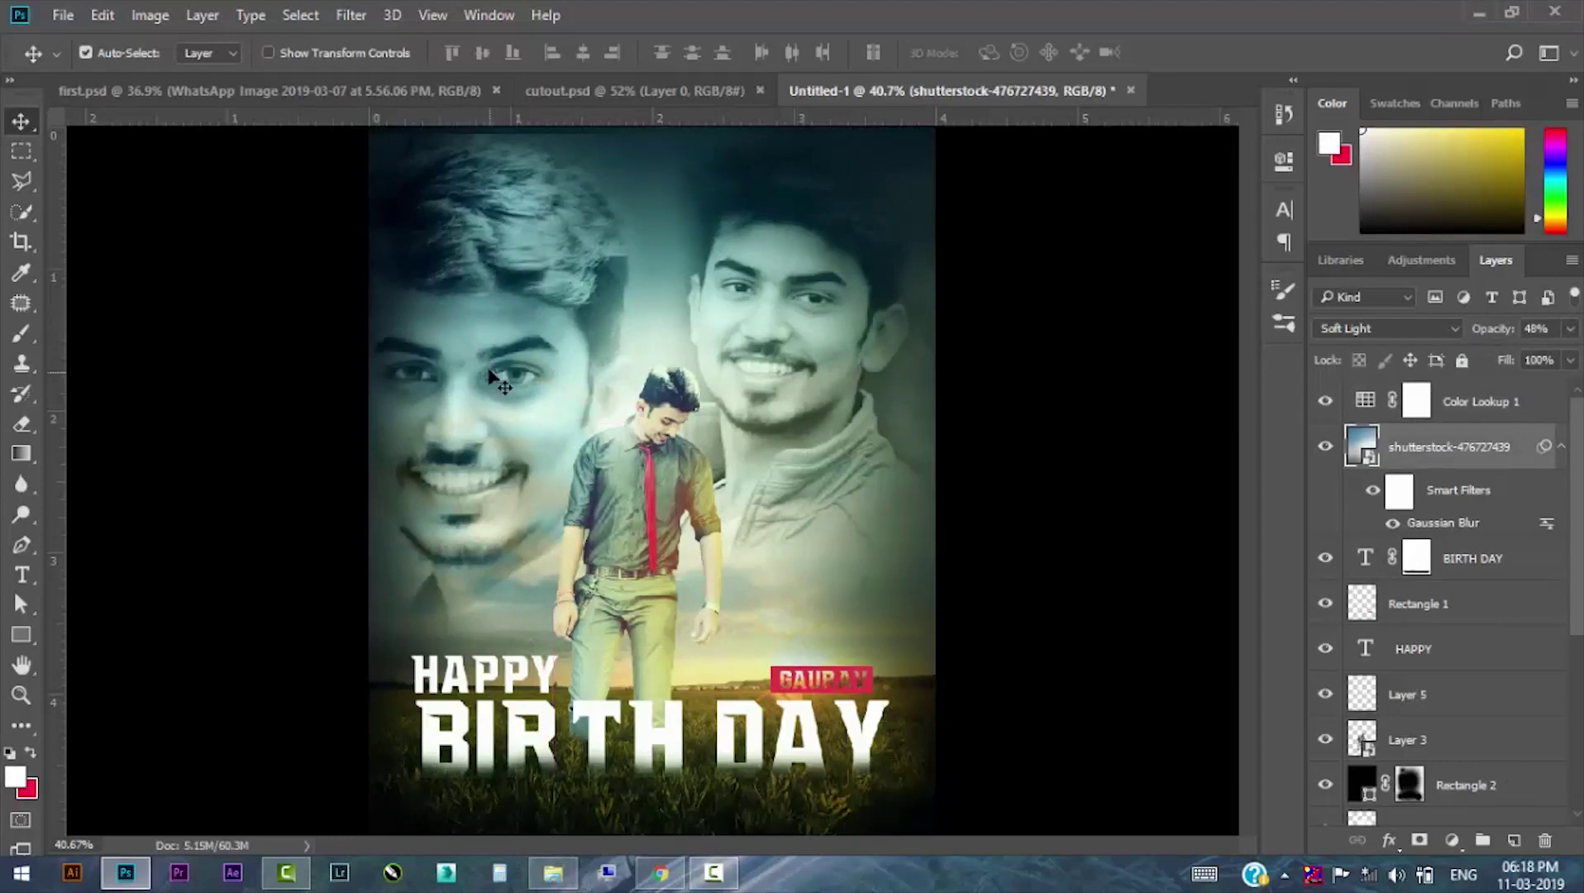
Lower the left WhatsApp Image face layer's opacity to about 50–55%.
left_click(618, 356)
left_click(1568, 330)
left_click_drag(1567, 334, 1528, 354)
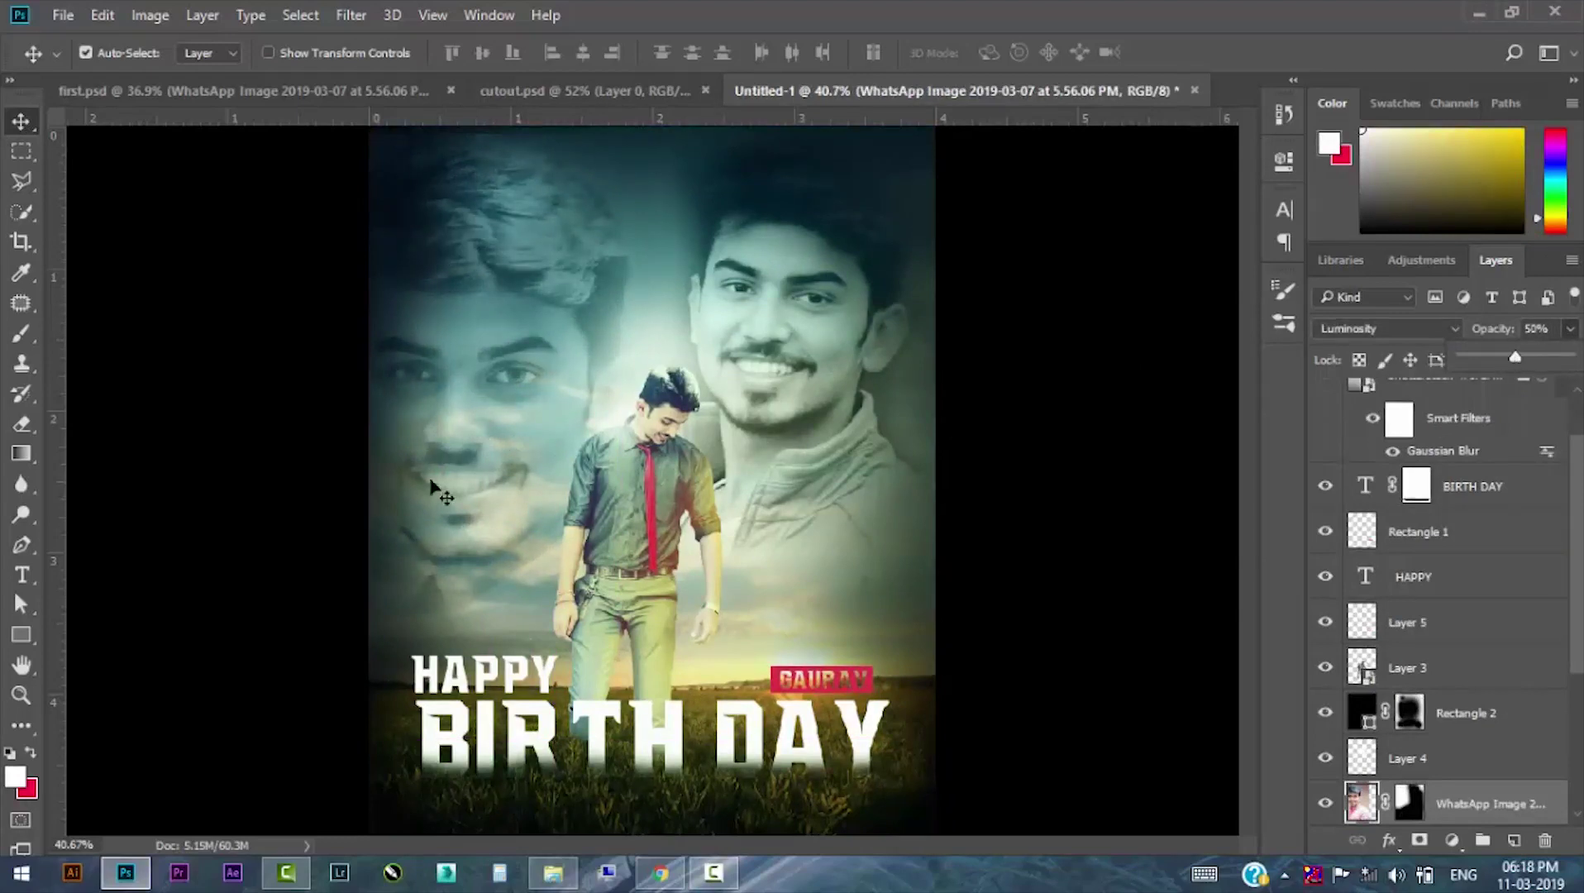
left_click(881, 343)
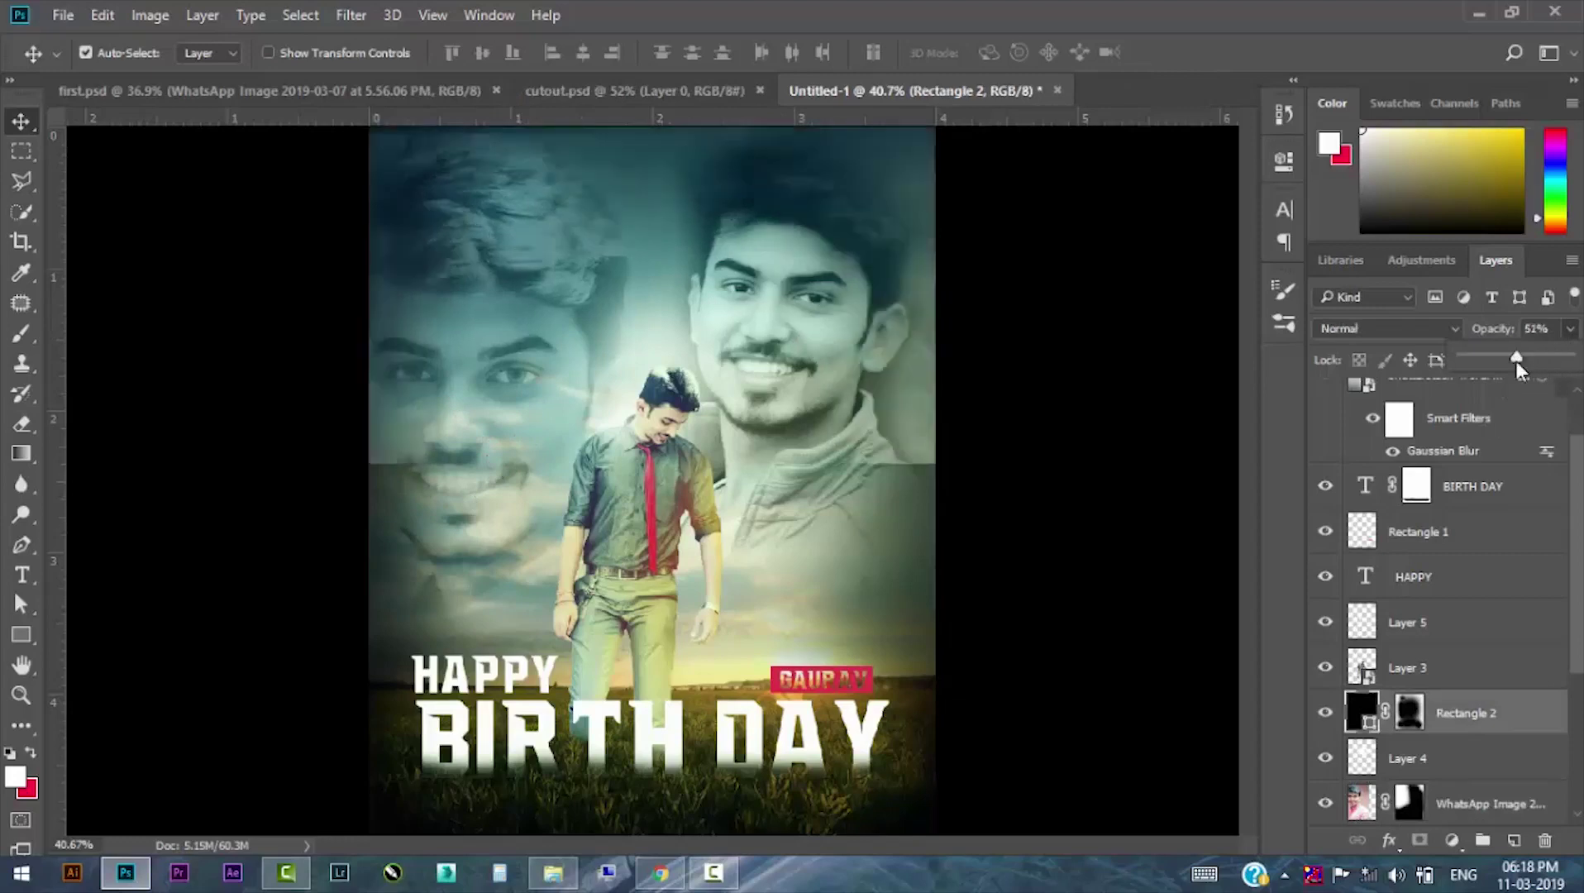
left_click(749, 330, "ctrl")
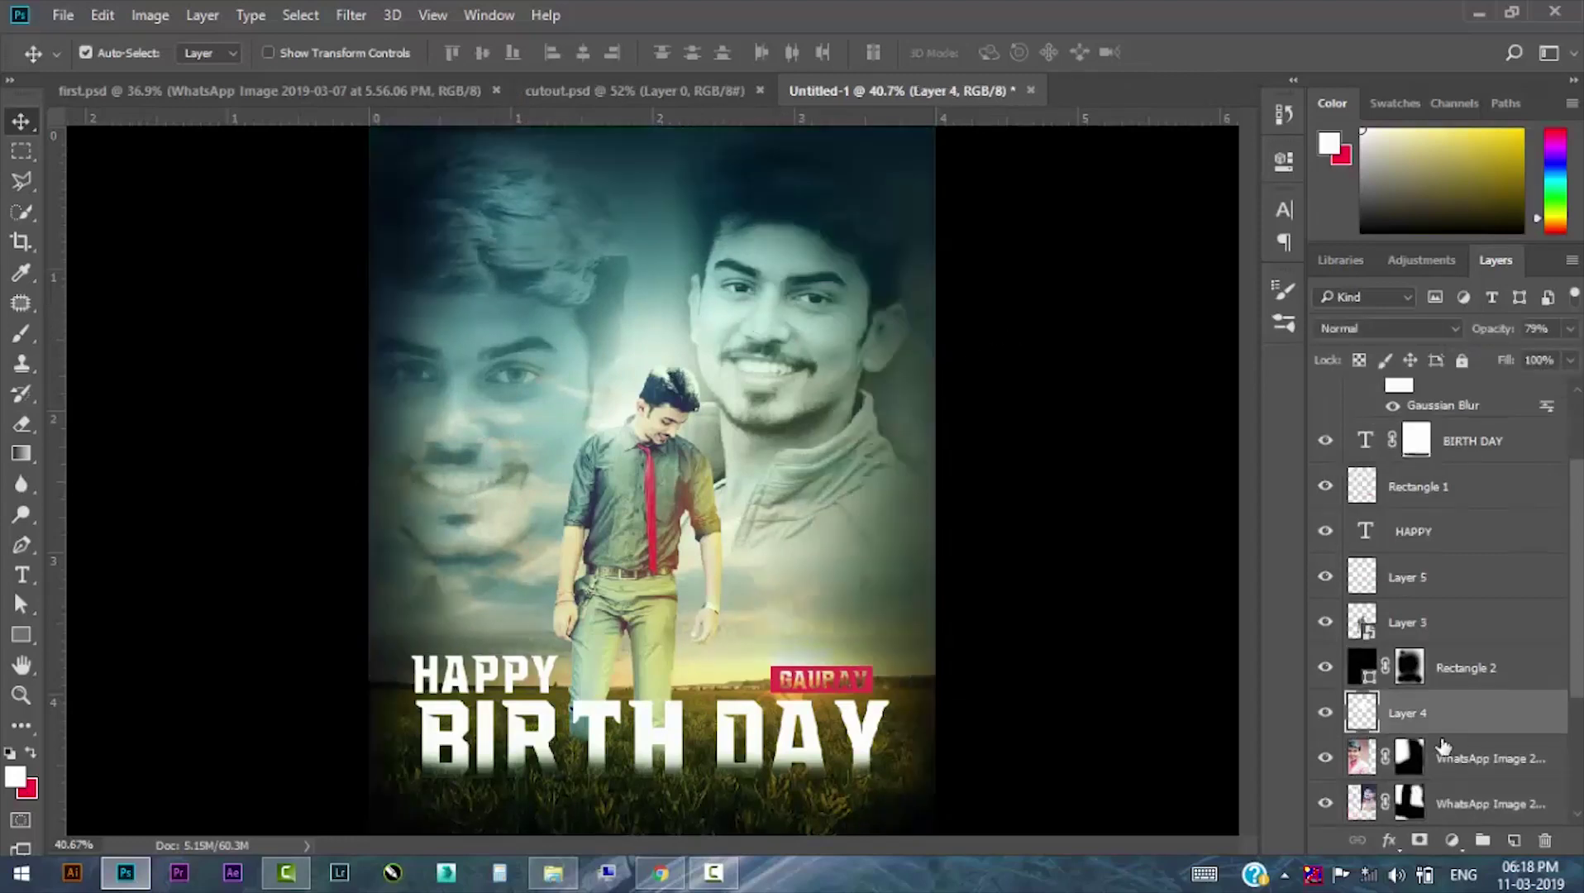
scroll(1477, 795, "down", 2)
Lower the right face layer's opacity to about 50–55% as well.
left_click(1437, 751)
left_click_drag(1569, 329, 1526, 357)
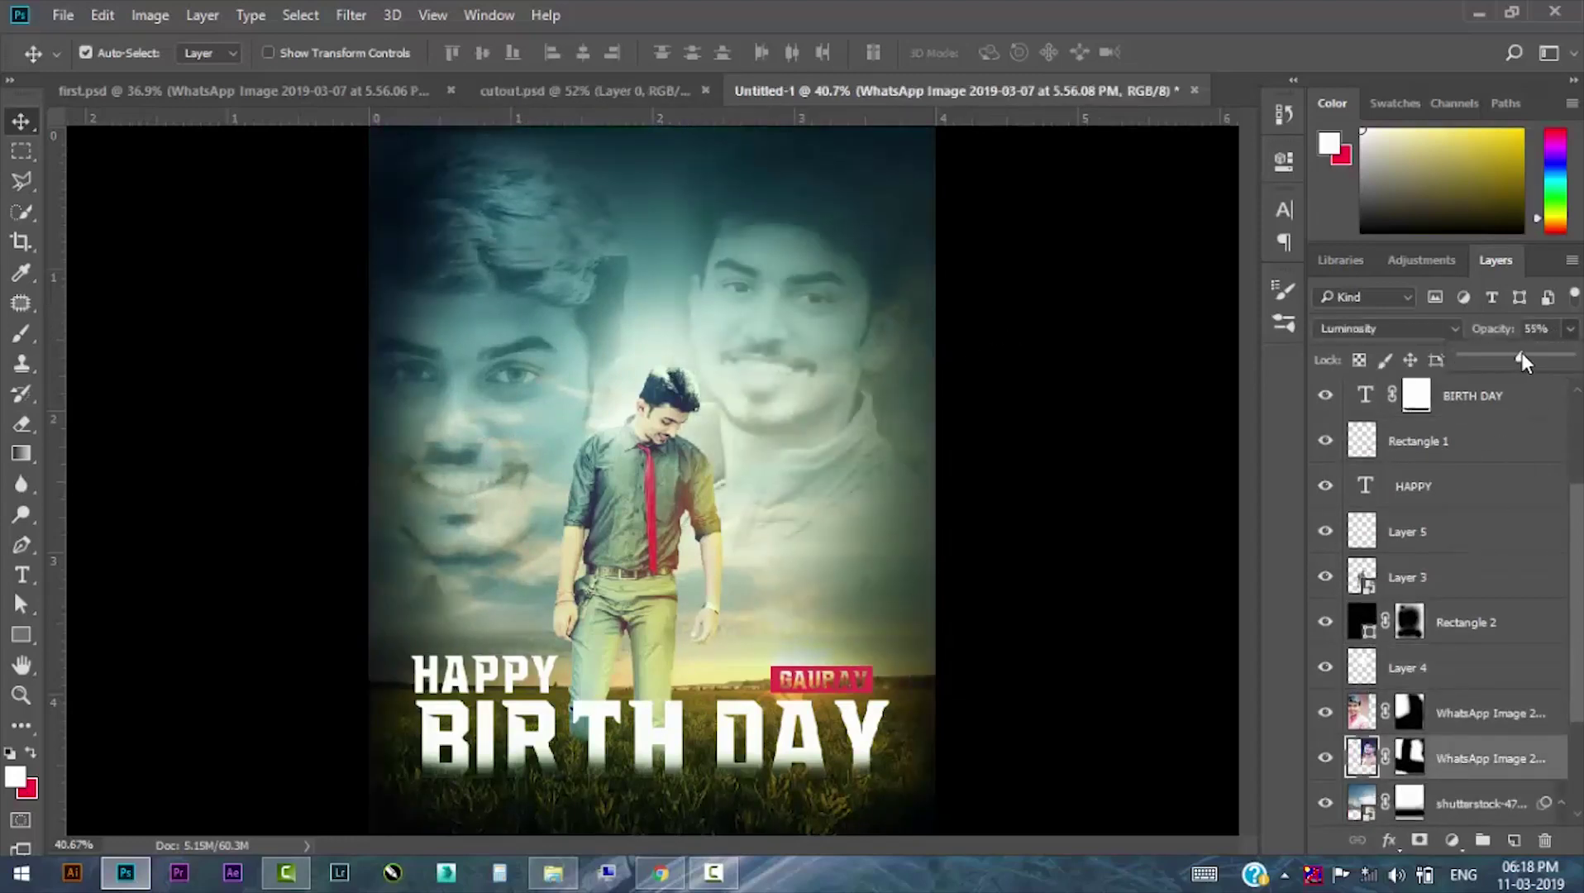
left_click(478, 282)
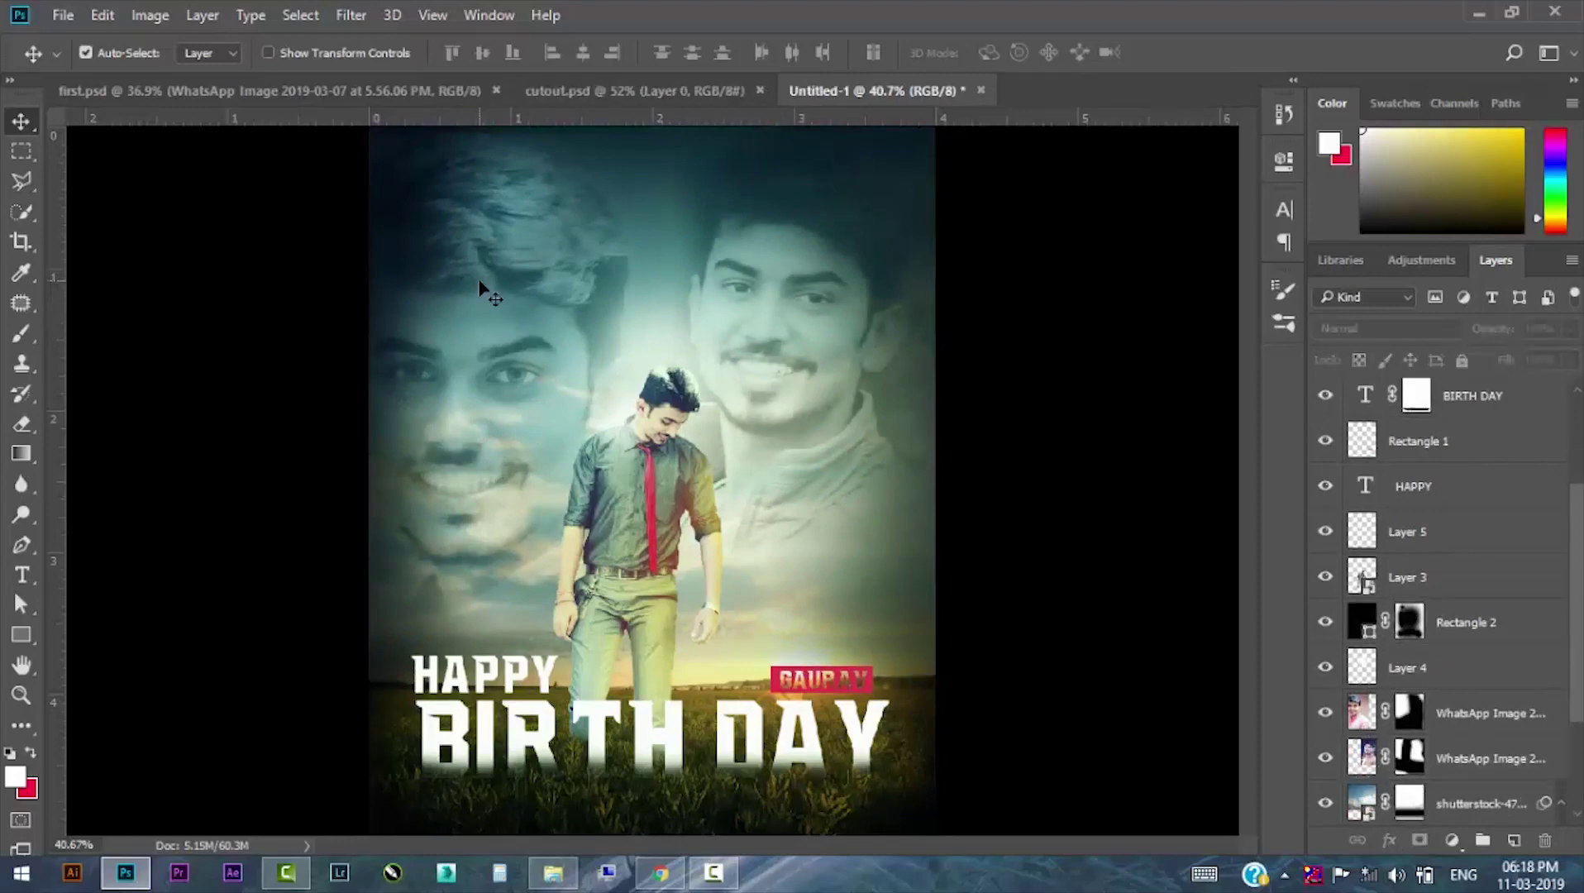
scroll(1472, 805, "down", 2)
left_click(1455, 738)
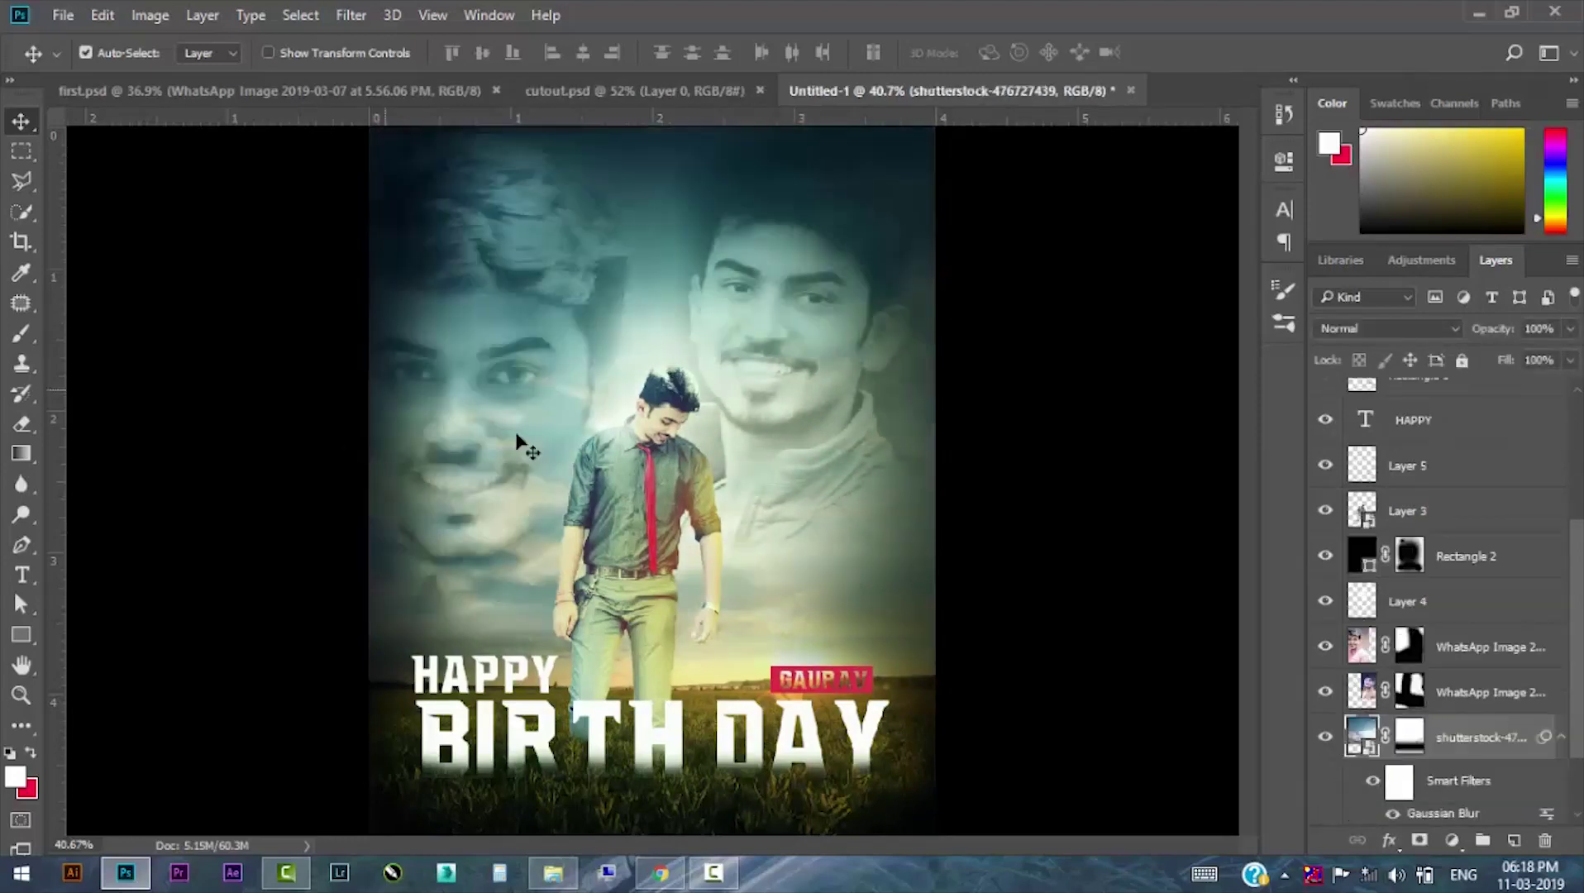
scroll(453, 441, "up", 3)
Rasterize the shutterstock background layer so the Clone Stamp can work on it.
right_click(1368, 748)
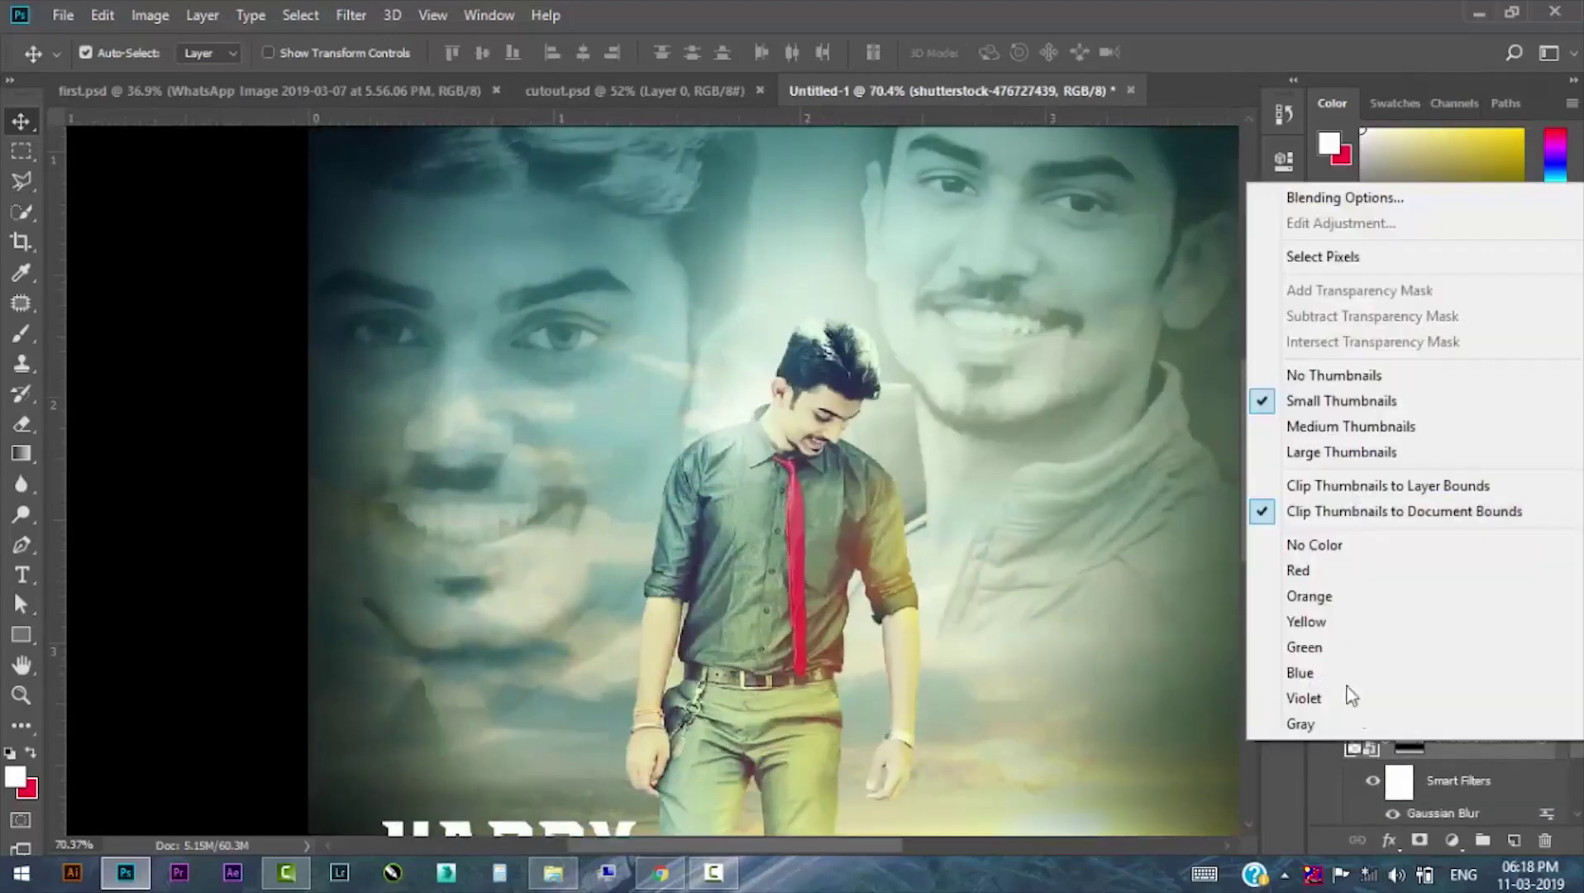
left_click(1360, 748)
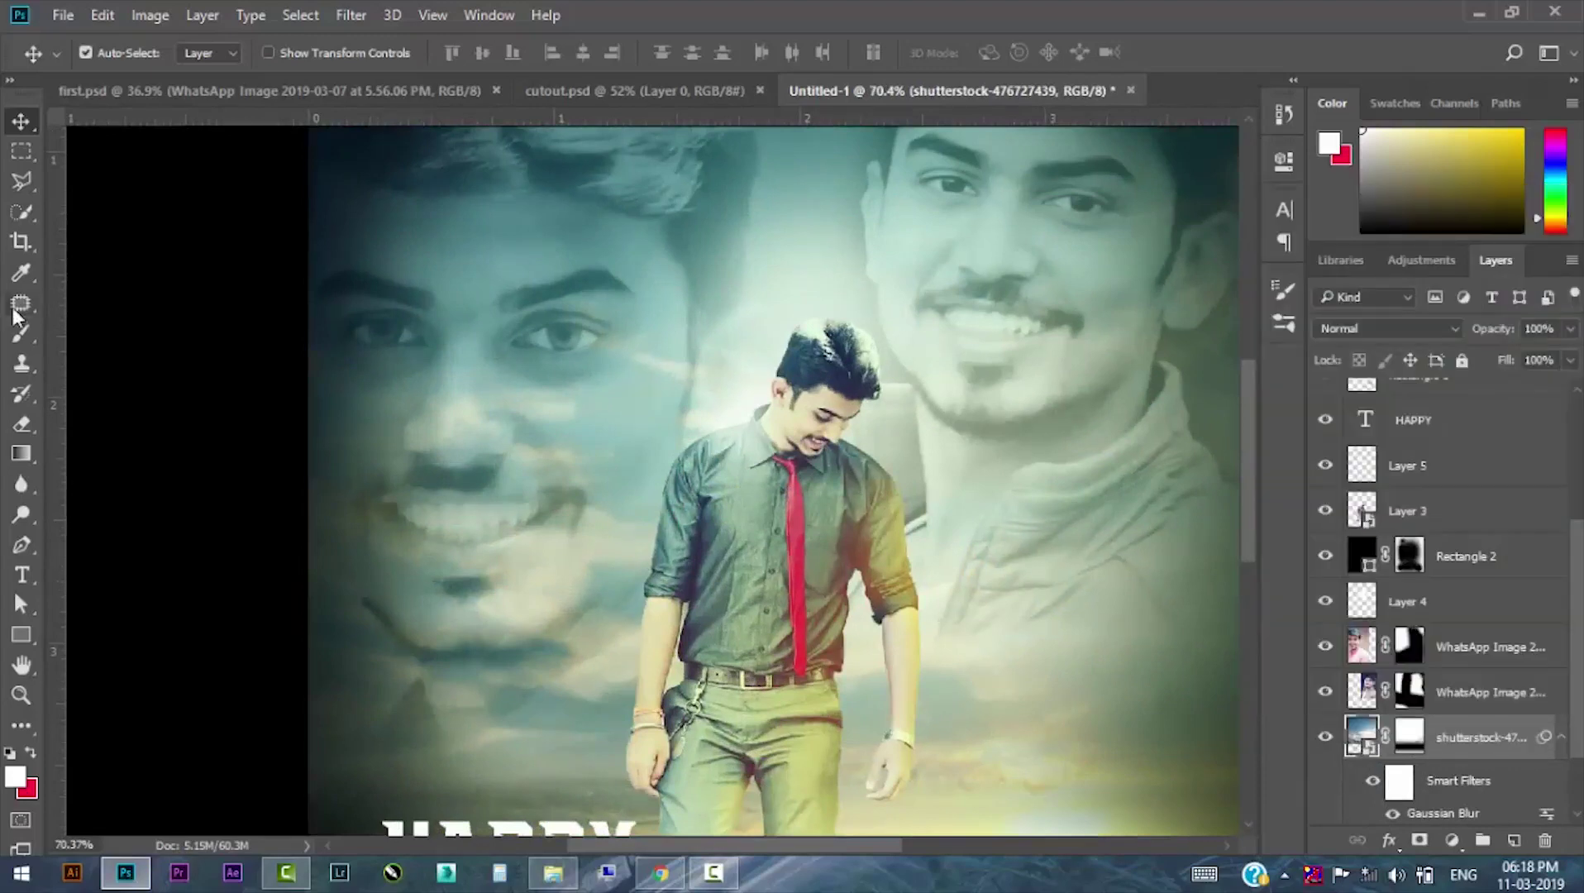
left_click(24, 372)
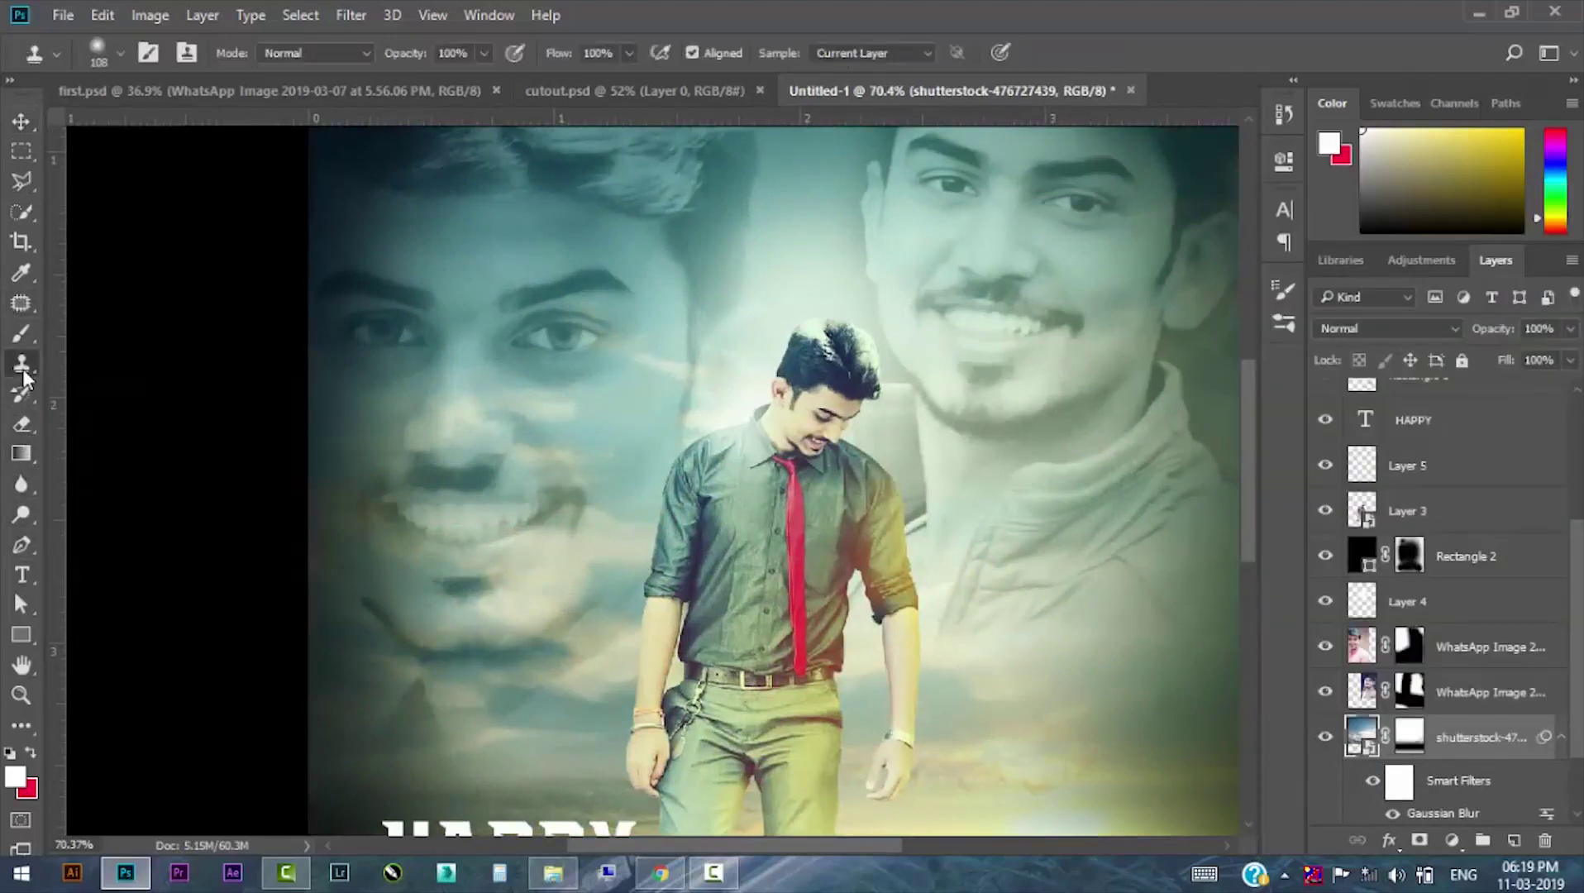
left_click(429, 347)
key("Return")
right_click(1369, 749)
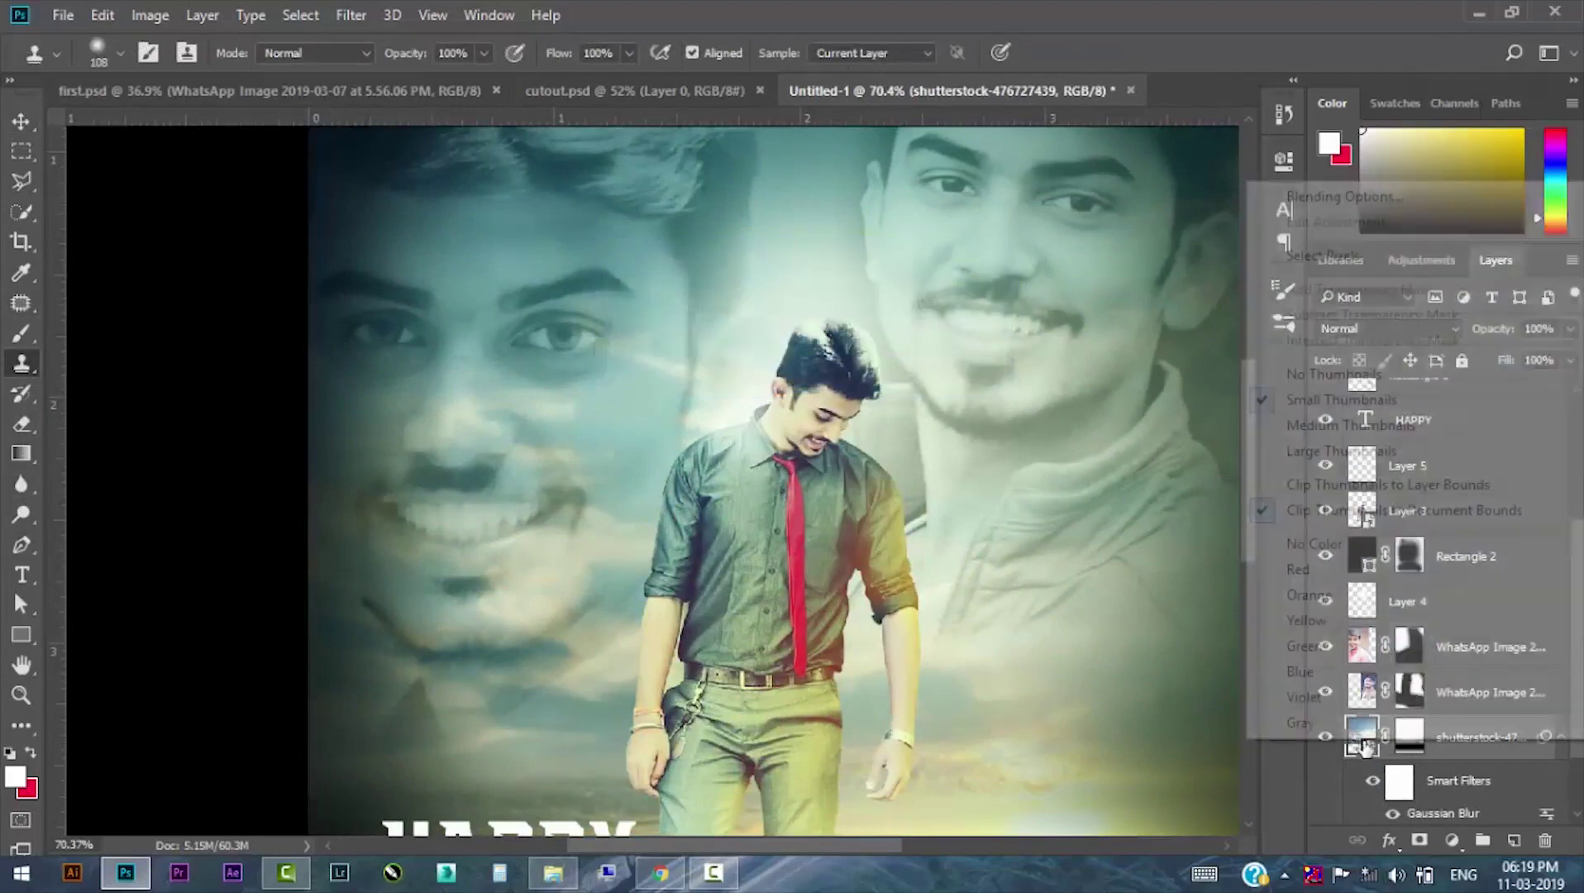
right_click(1455, 747)
left_click(1162, 406)
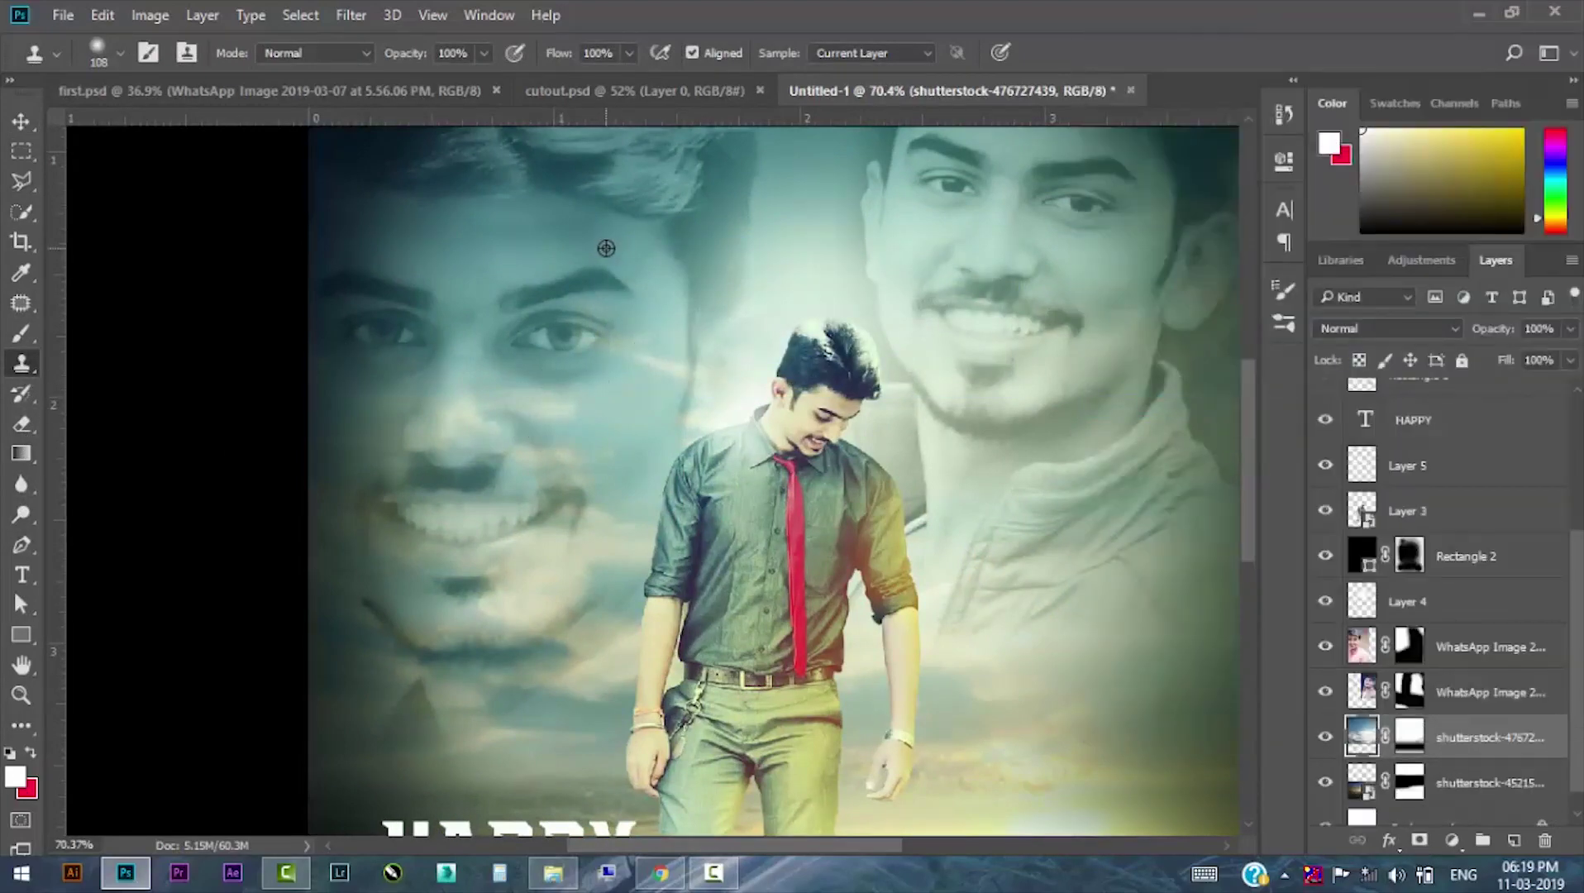
Clone-stamp over the left face's mouth corner, lower lip and cheek to smooth them.
left_click(659, 246, "alt")
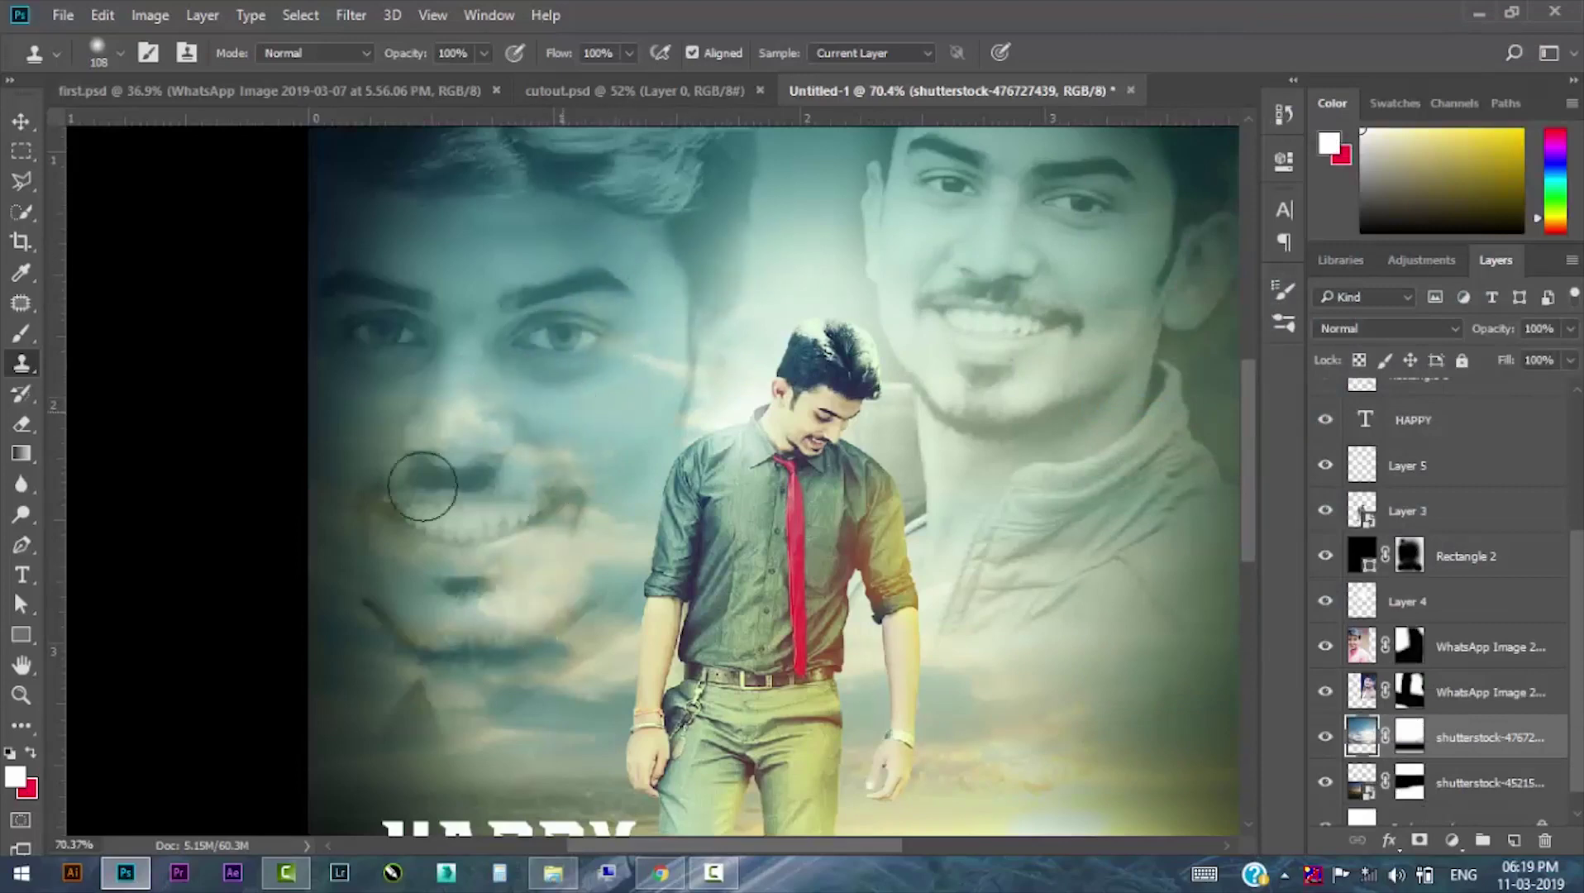
mouse_move(389, 498)
left_mouse_down()
mouse_move(448, 379)
mouse_move(398, 406)
left_mouse_up()
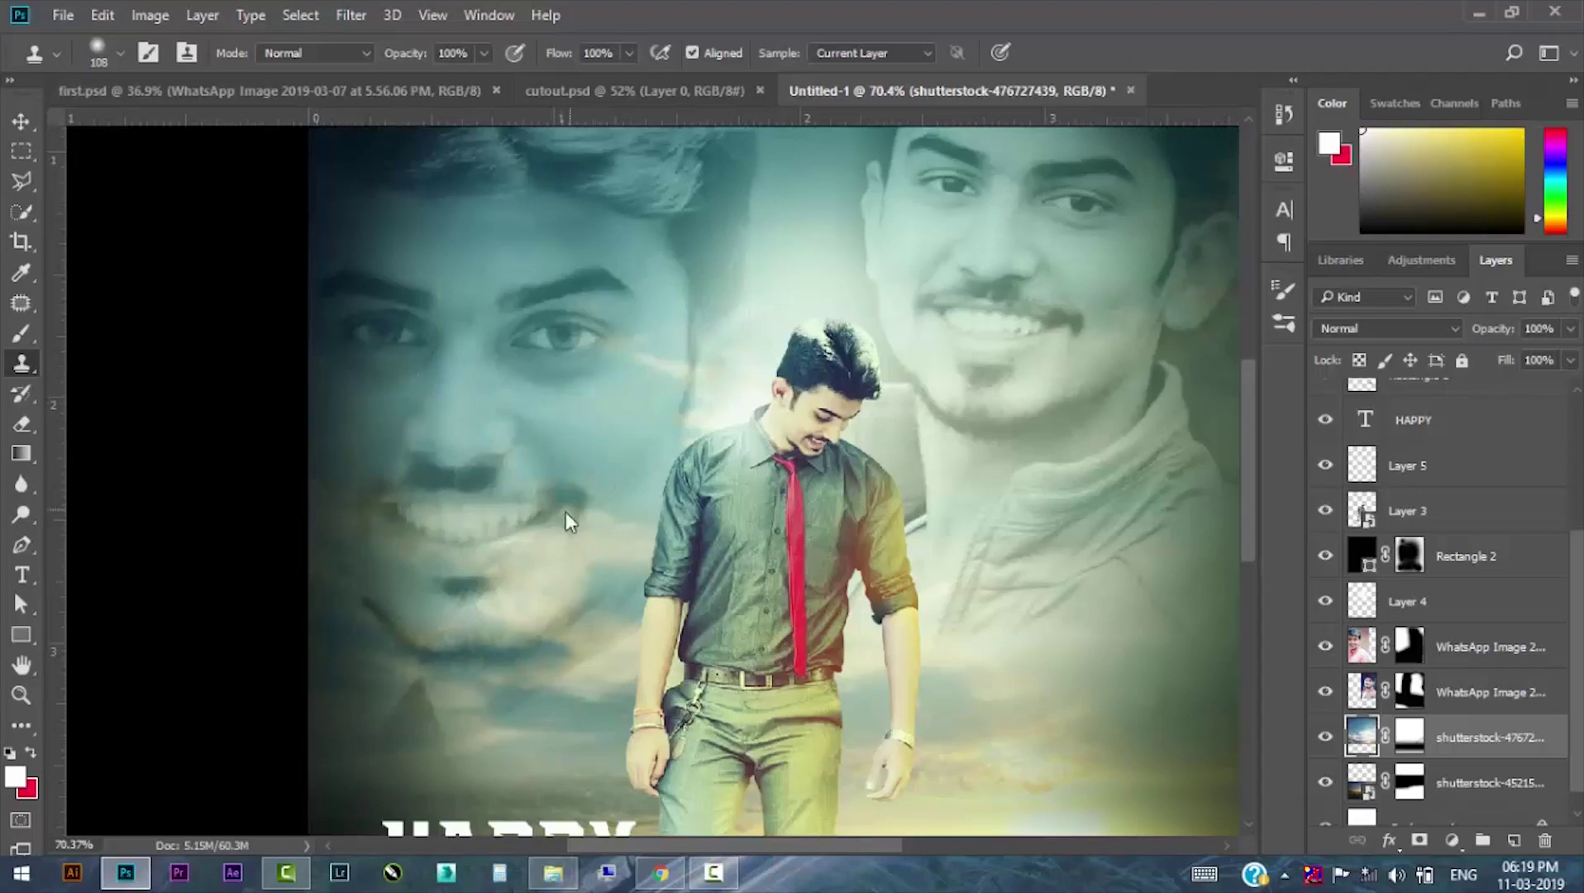
left_click_drag(578, 496, 589, 513)
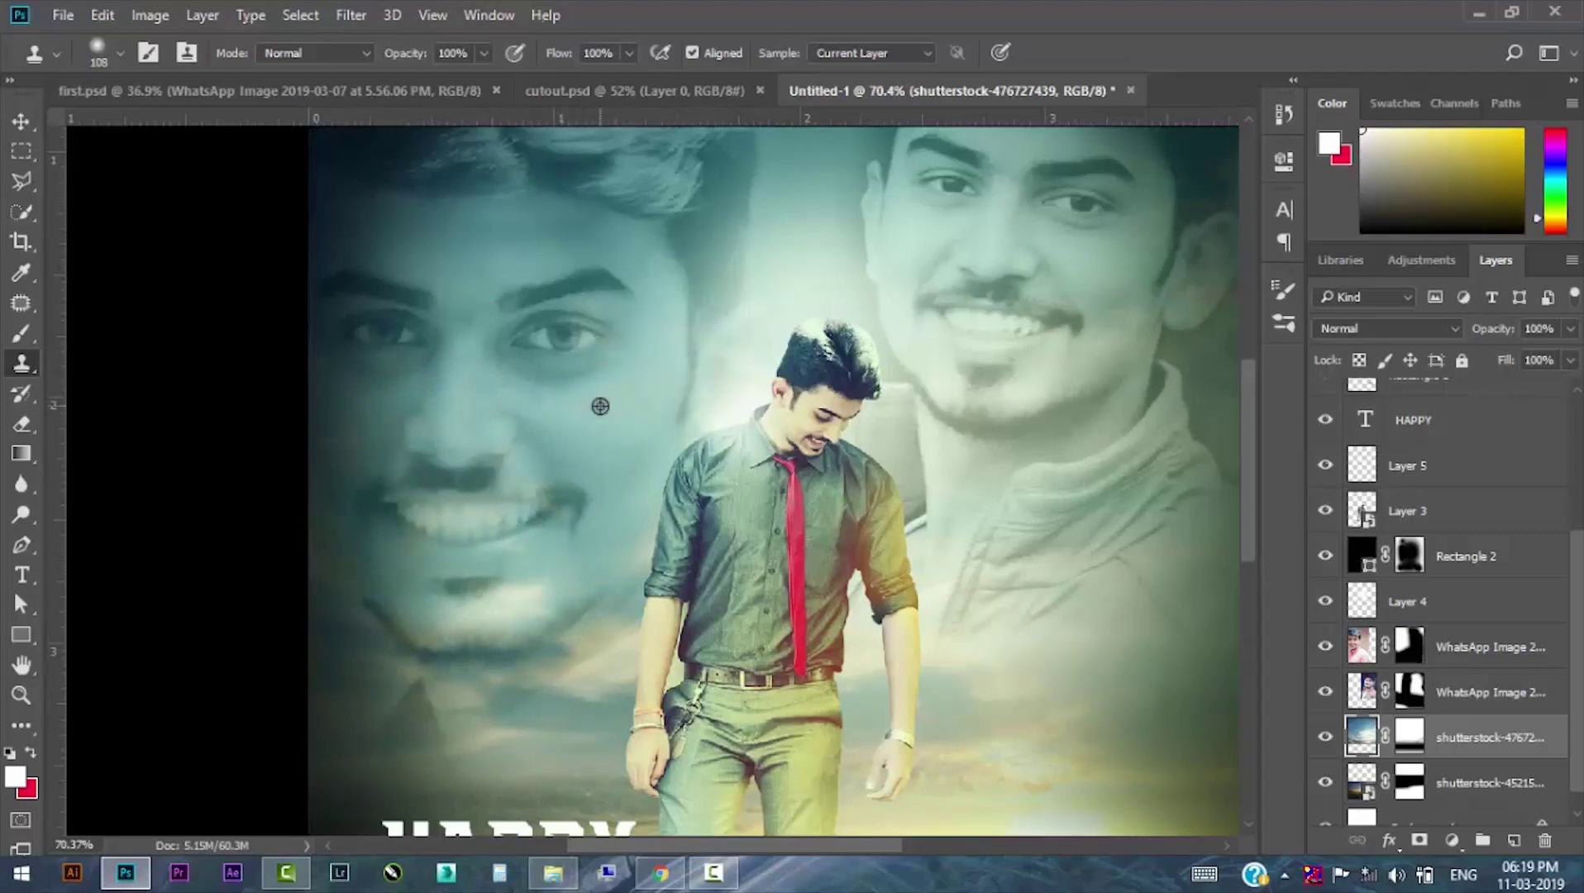
left_click_drag(424, 594, 554, 590)
left_click(428, 399, "alt")
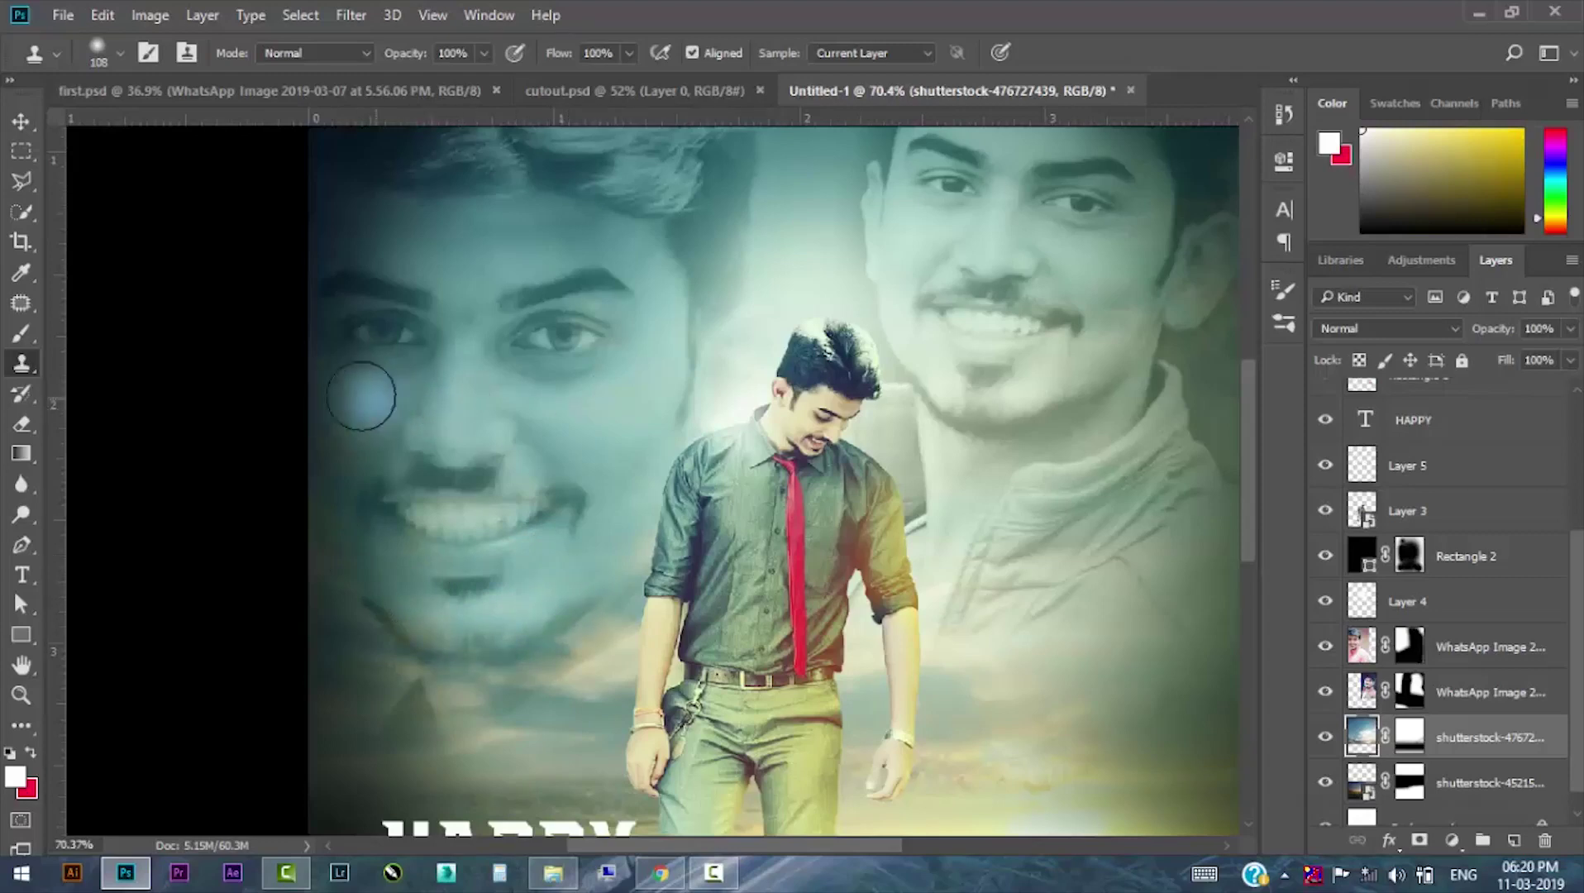
left_click_drag(525, 442, 564, 416)
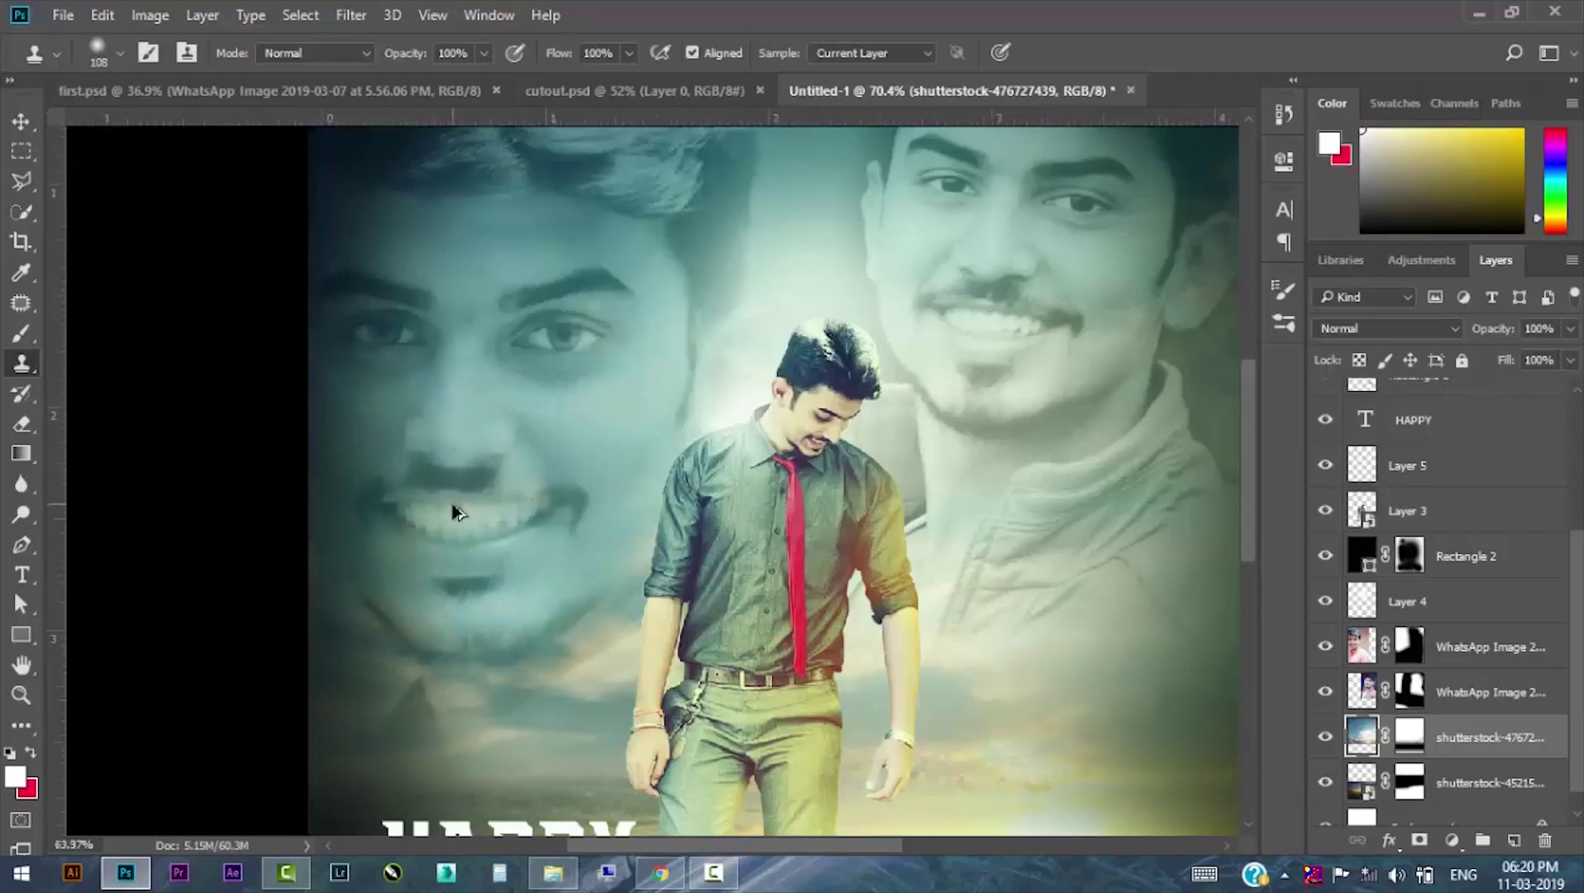
scroll(595, 552, "down", 2)
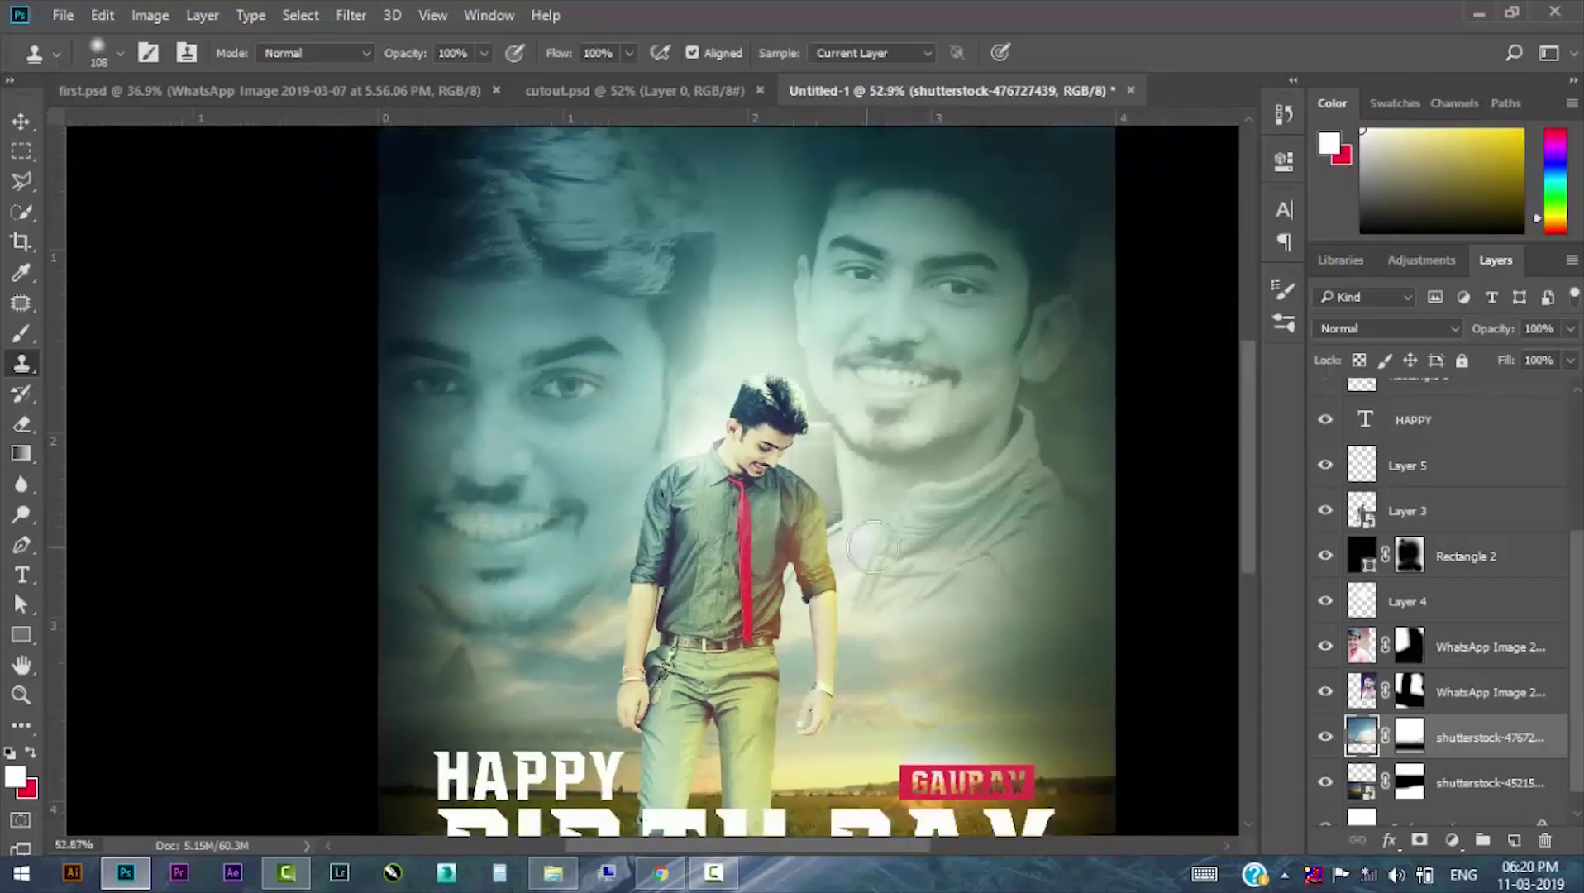
scroll(628, 512, "down", 1)
Place the seagull PNG from File Explorer into the poster and raise it to the top layer.
key("v")
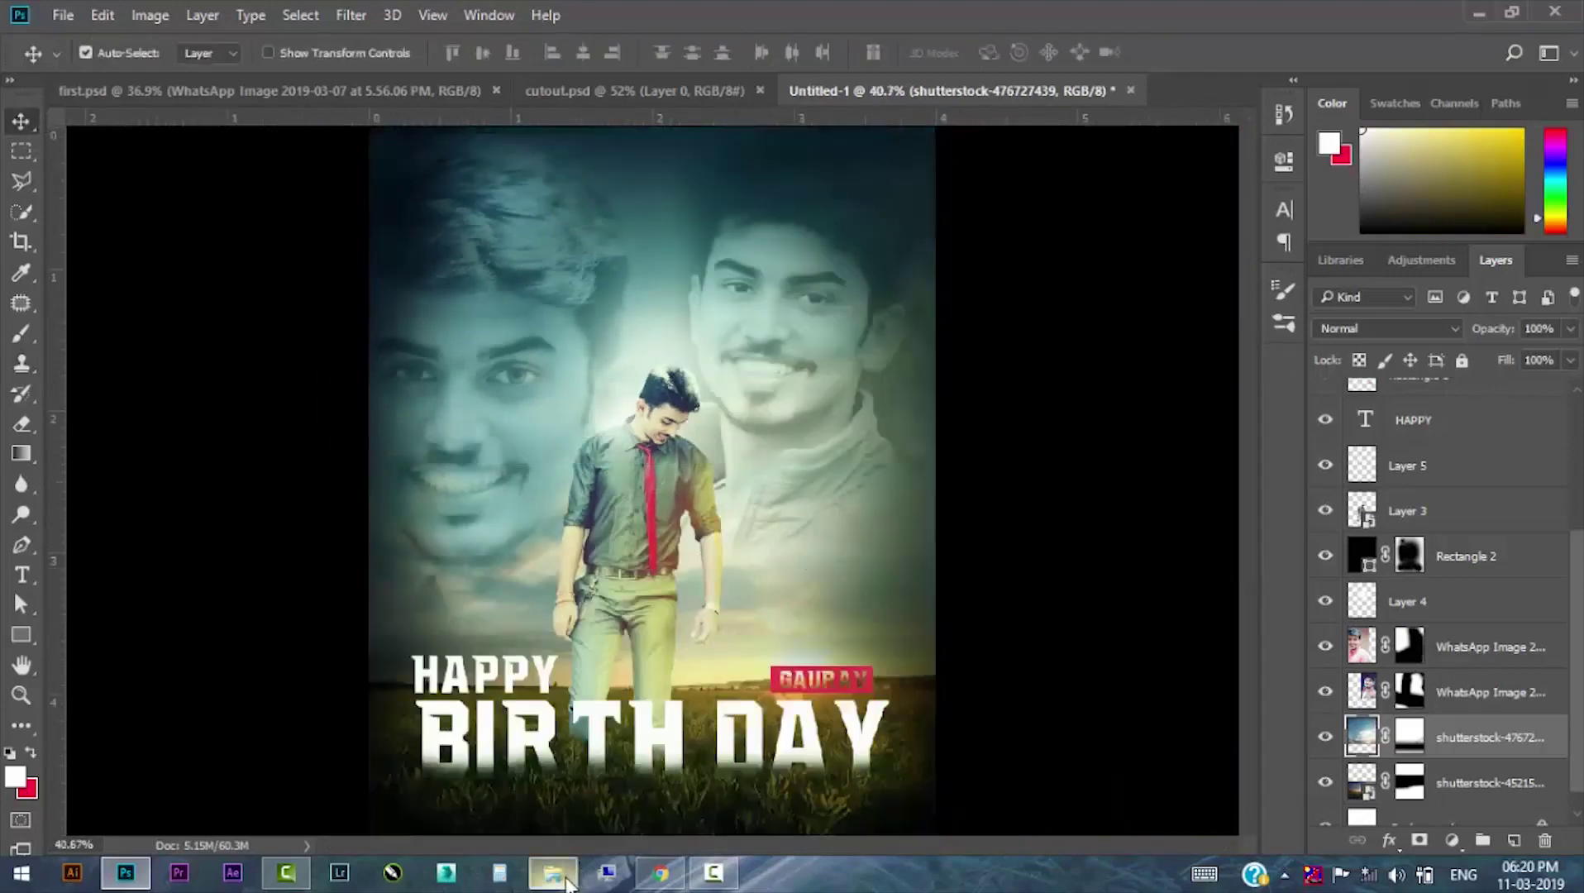
left_click(568, 883)
mouse_move(849, 297)
left_mouse_down()
mouse_move(577, 789)
mouse_move(863, 486)
mouse_move(722, 583)
left_mouse_up()
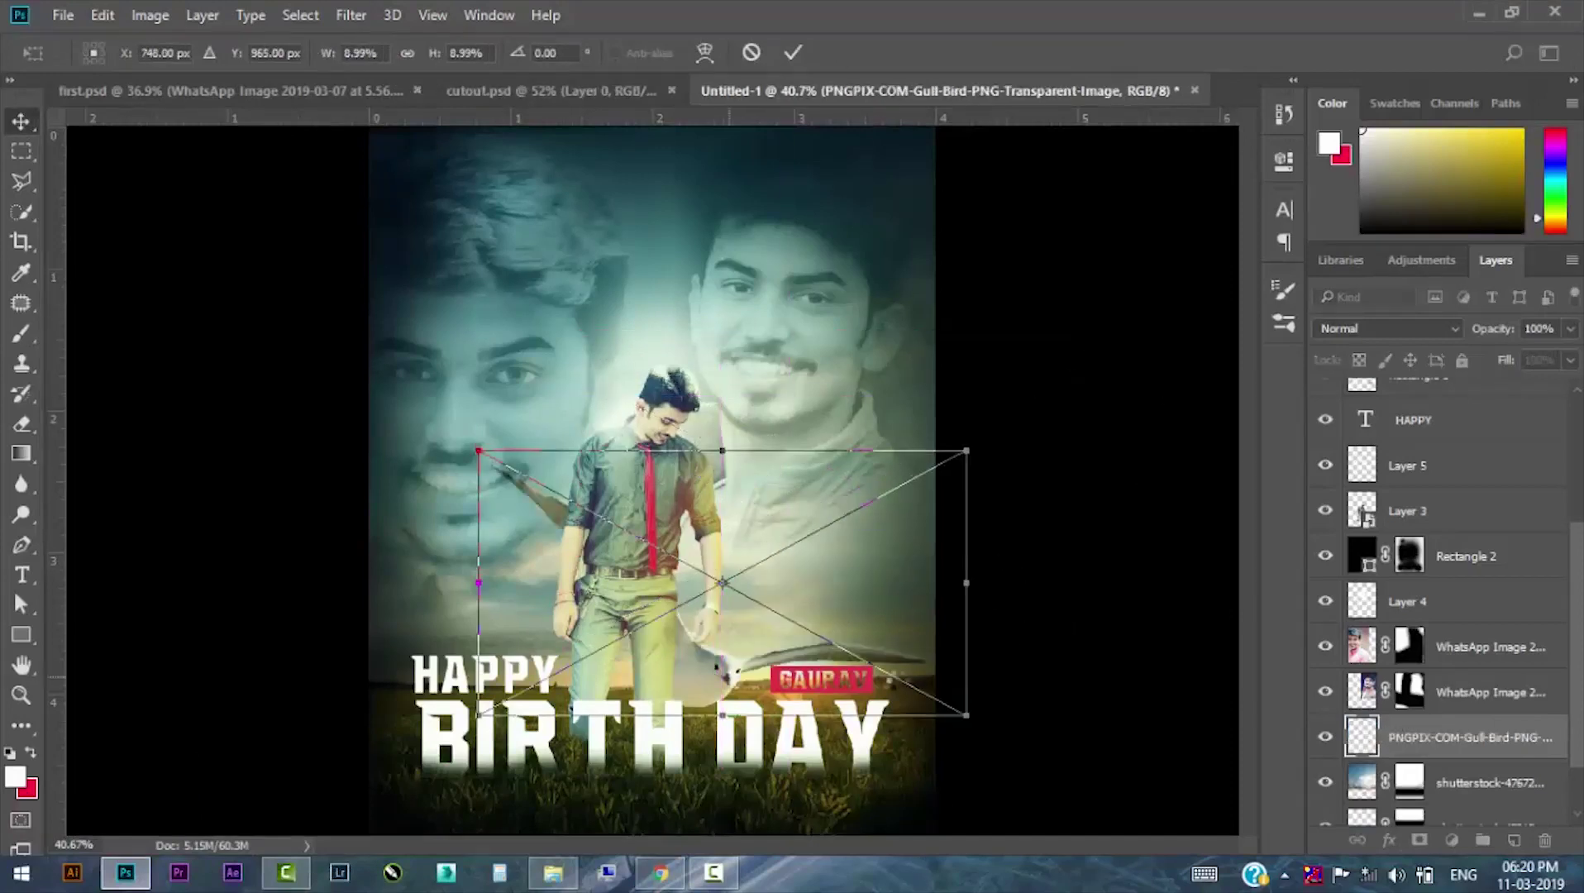
key("Return")
key("ctrl+bracketright")
key("ctrl+bracketright")
key("ctrl+bracketright")
key("ctrl+bracketright")
key("ctrl+bracketright")
key("ctrl+bracketright")
key("ctrl+bracketright")
key("ctrl+bracketright")
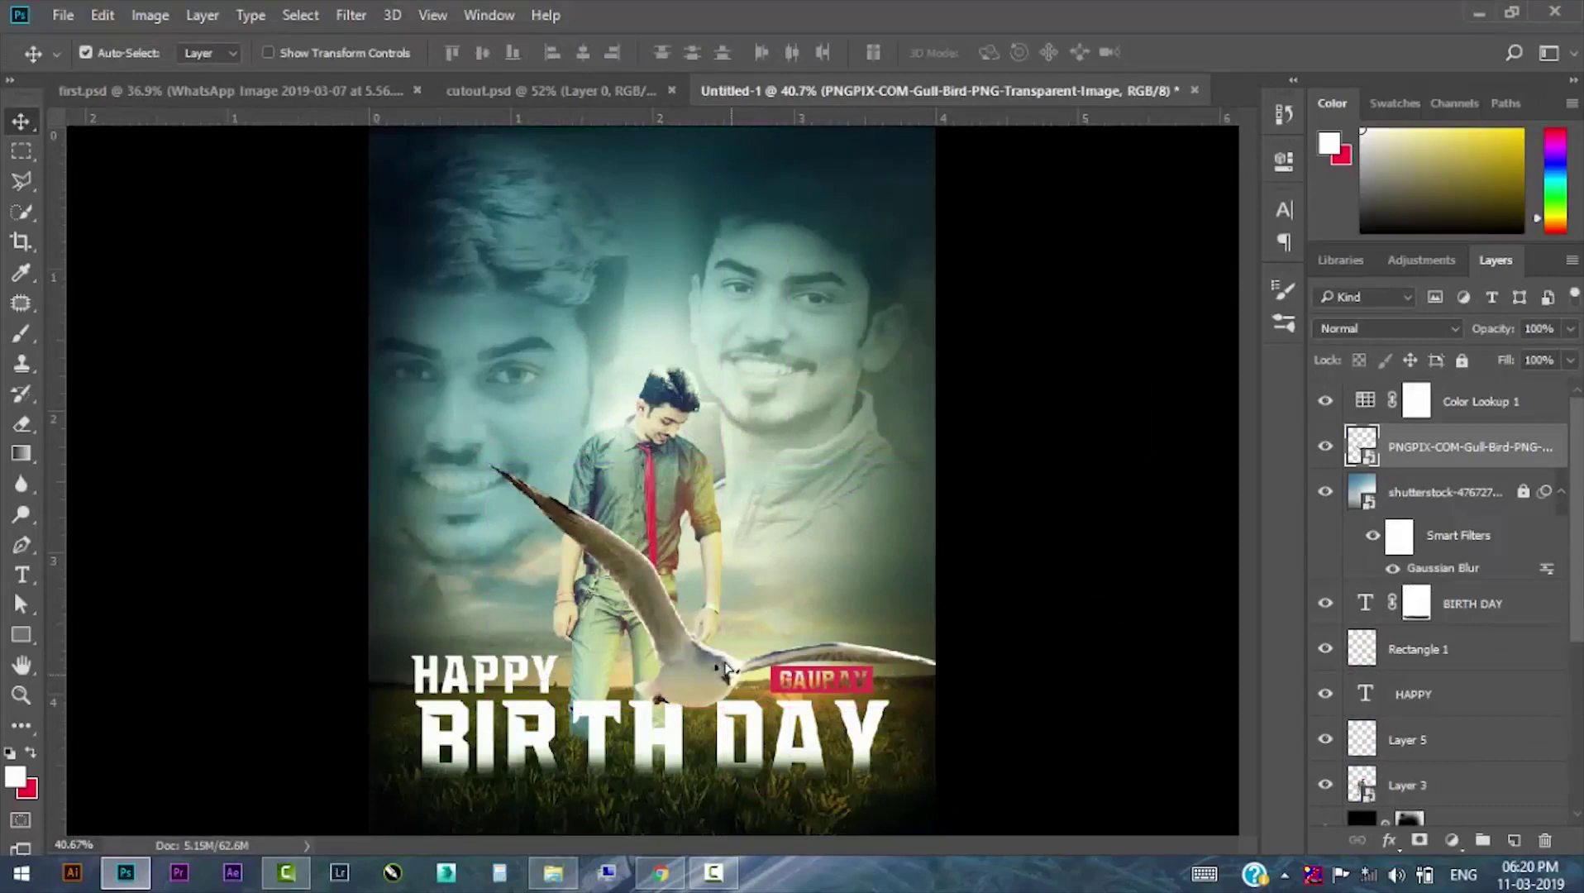
left_click_drag(727, 668, 727, 636)
Scale the seagull down and position it beside the man's hand above GAURAV.
key("ctrl+t")
left_click_drag(948, 417, 669, 488)
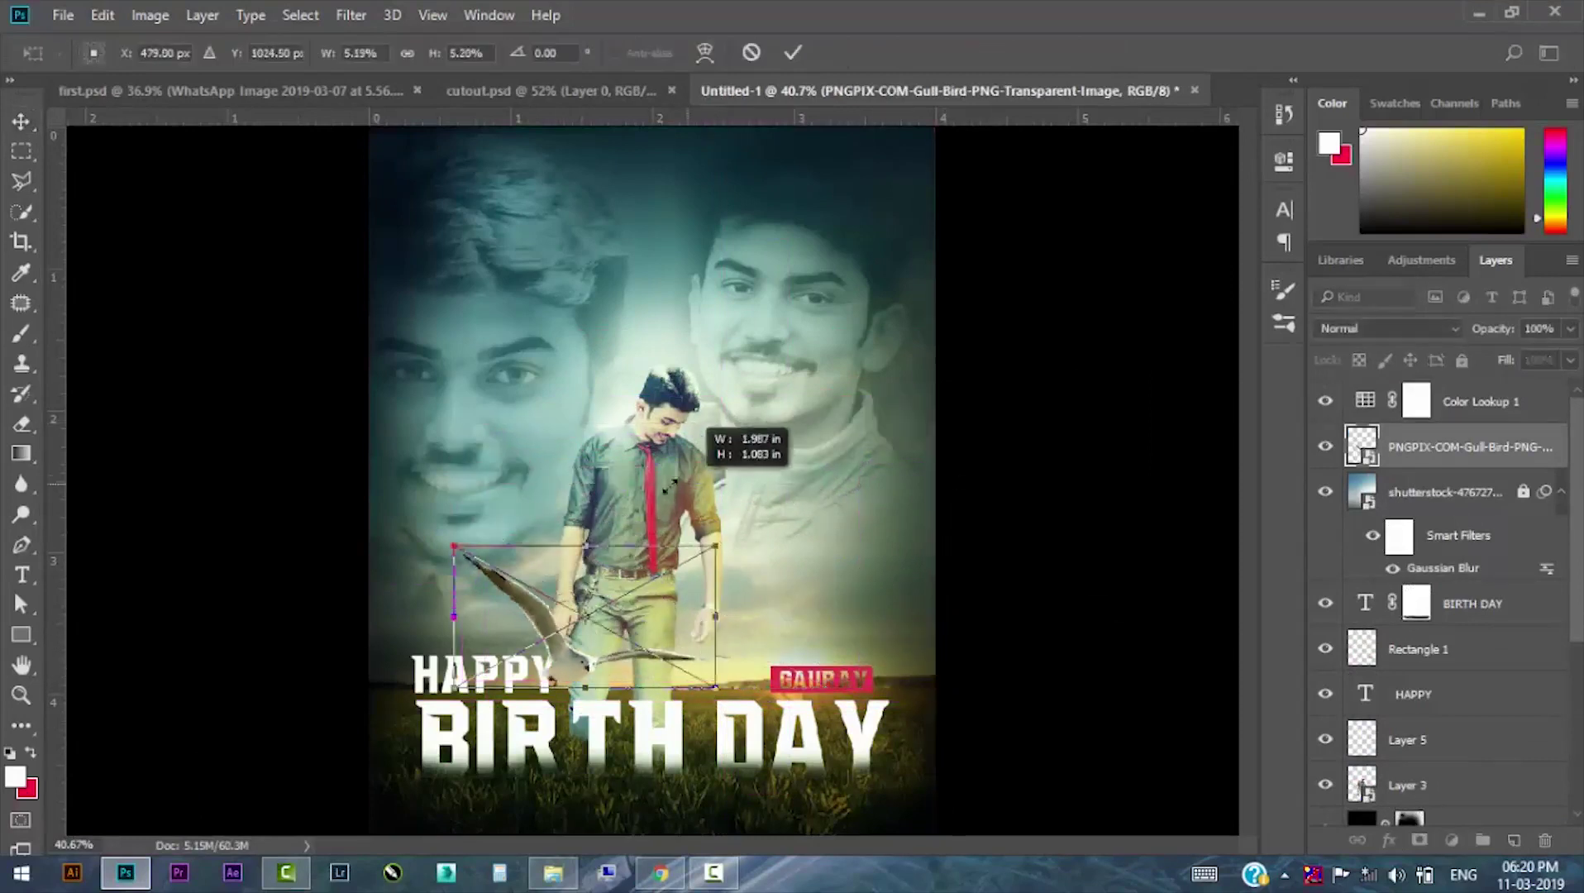
mouse_move(584, 616)
left_mouse_down()
mouse_move(855, 599)
mouse_move(777, 630)
mouse_move(827, 652)
left_mouse_up()
key("Return")
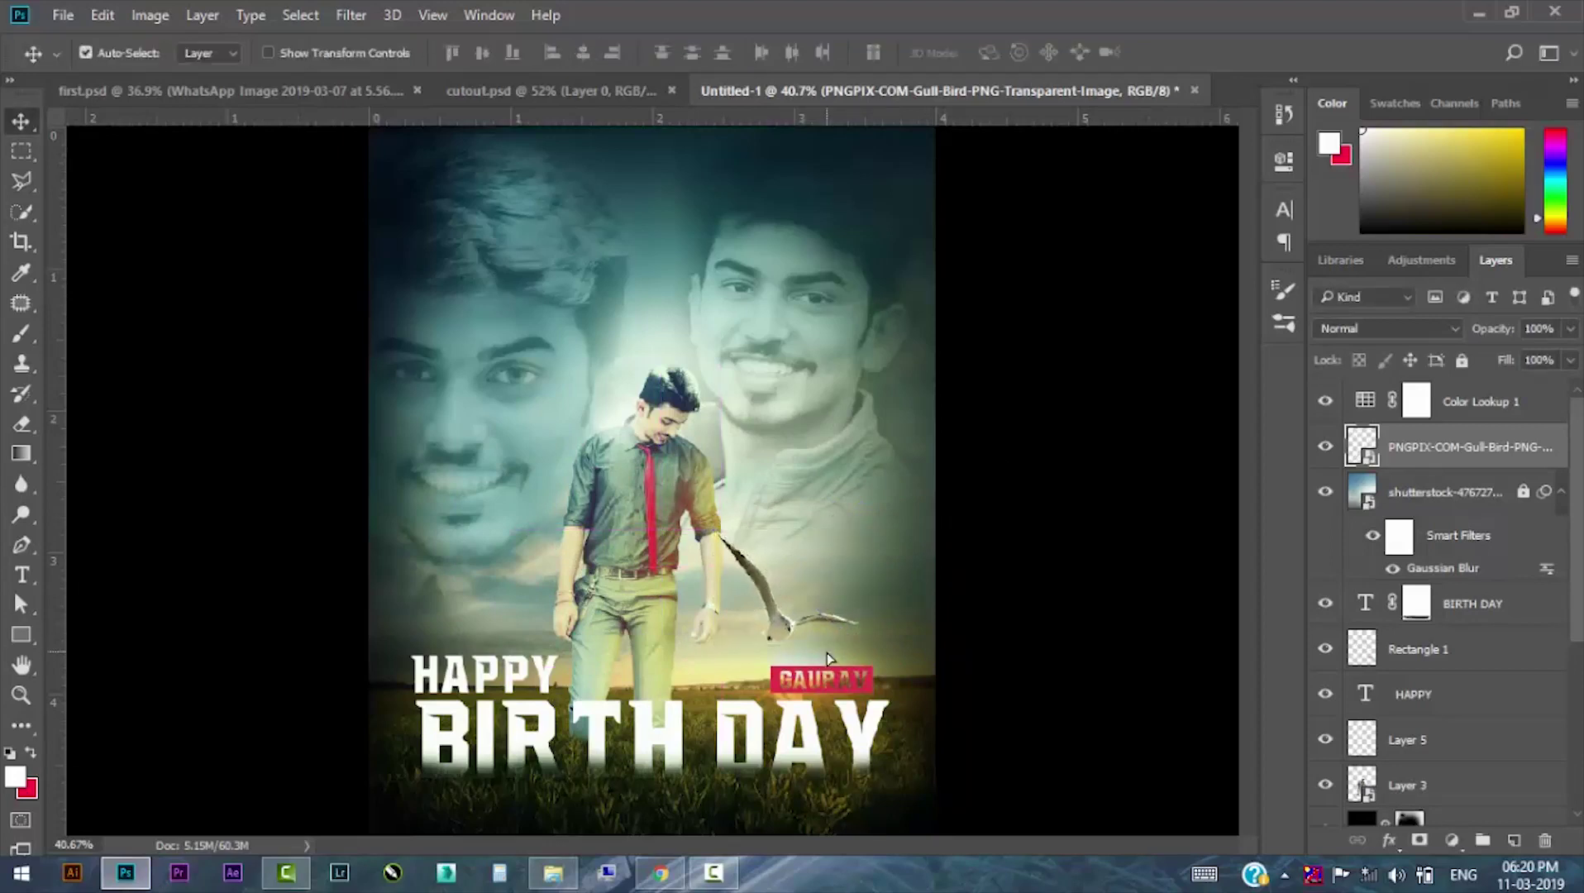
key("ctrl+z")
key("ctrl+t")
mouse_move(937, 689)
left_mouse_down()
mouse_move(703, 552)
mouse_move(835, 653)
left_mouse_up()
key("Return")
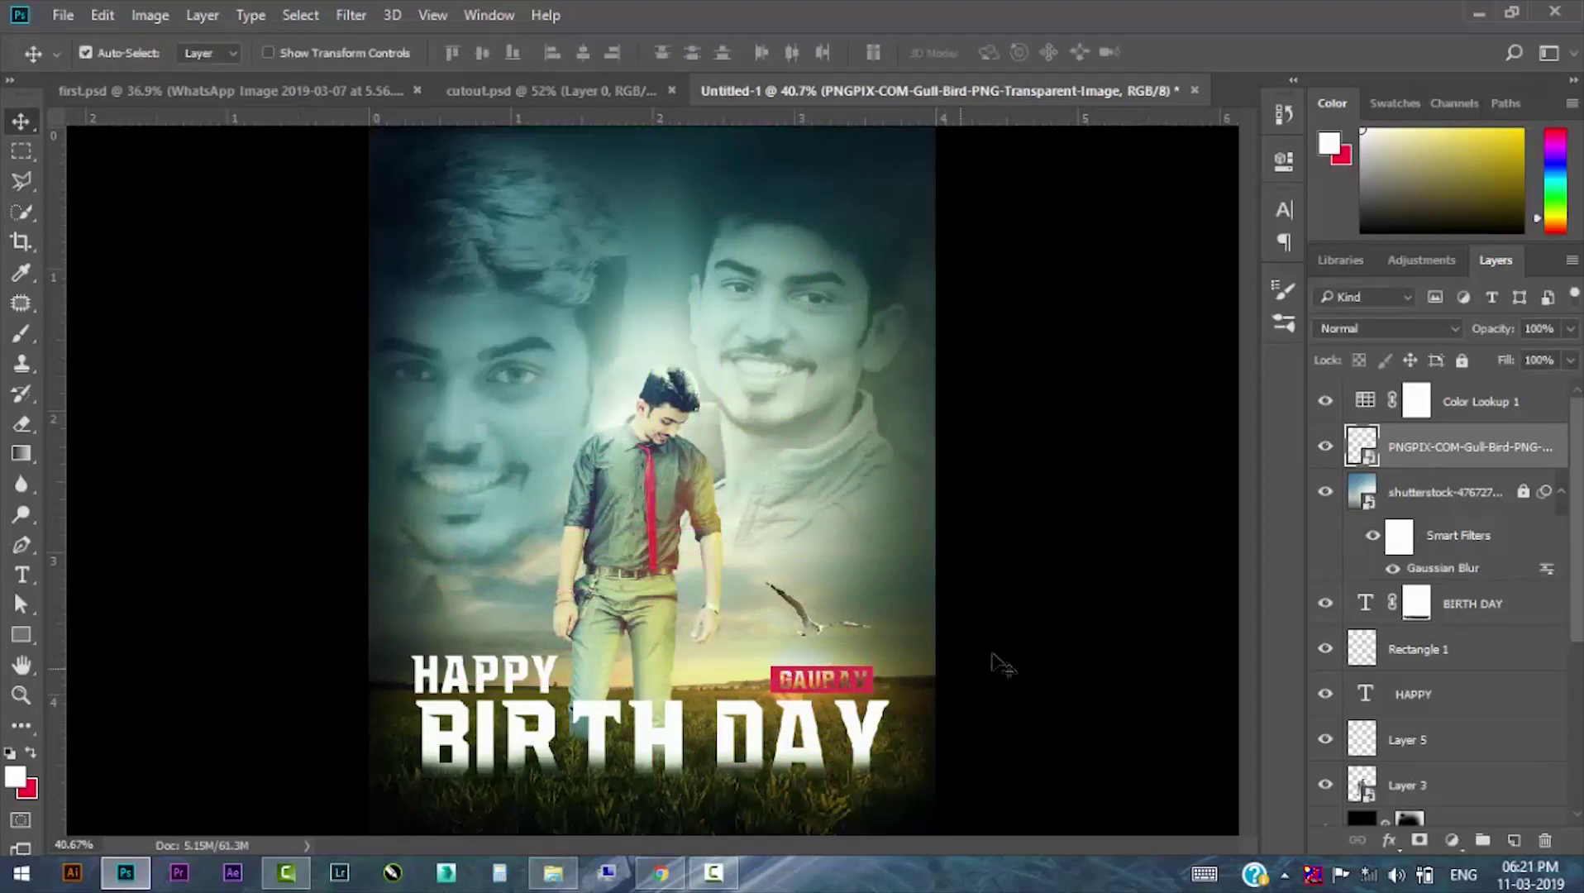
Paint a soft white glow on a new layer near the GAURAV tag.
left_click(1513, 840)
left_click(22, 335)
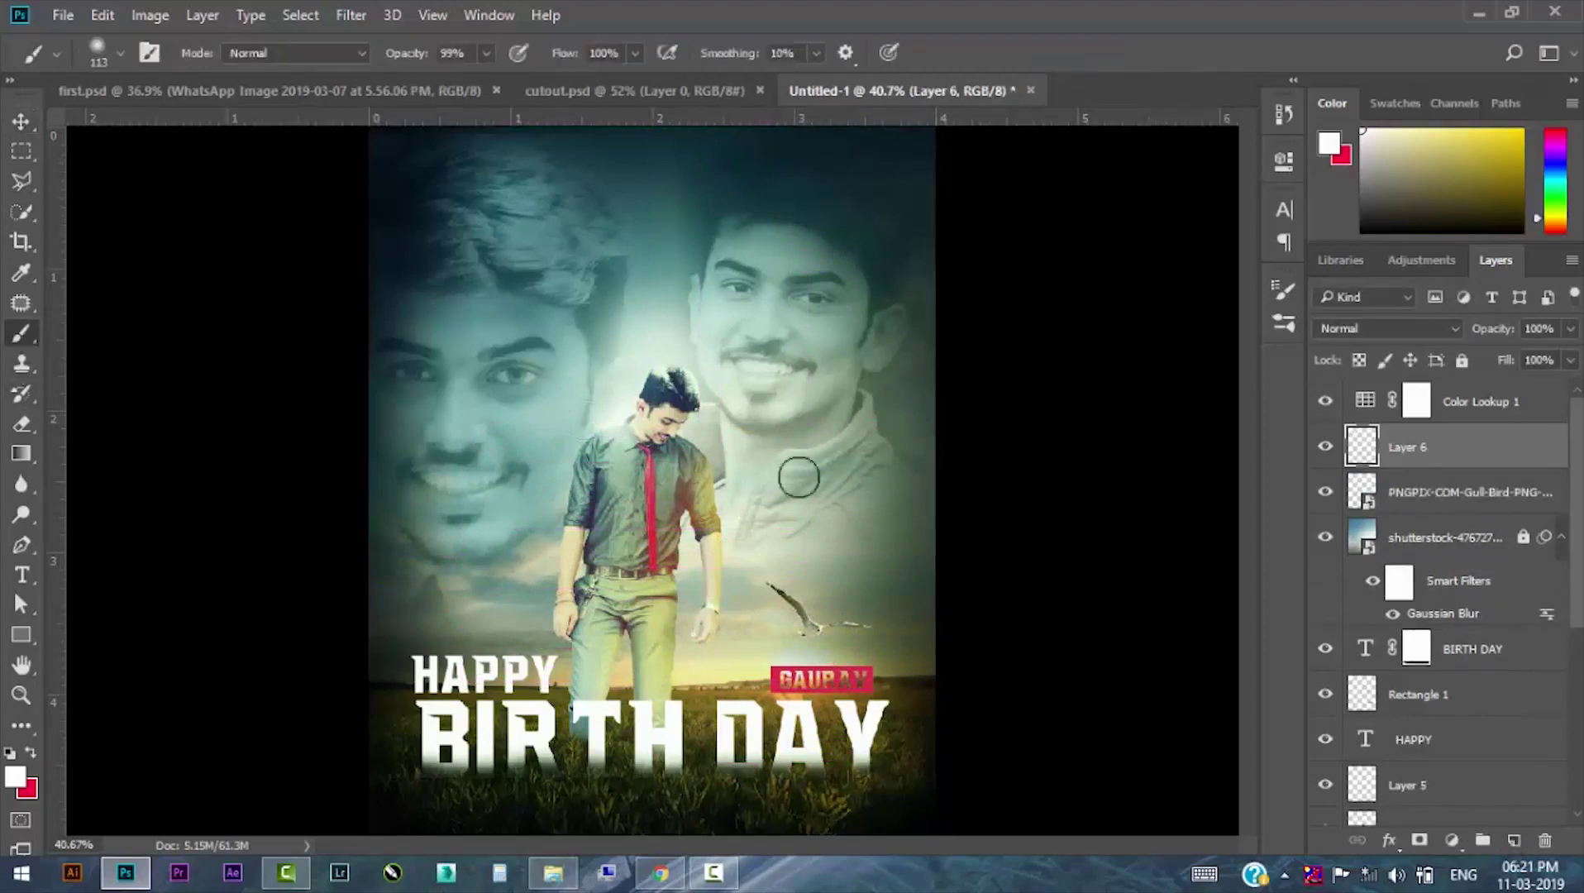
left_click(818, 645)
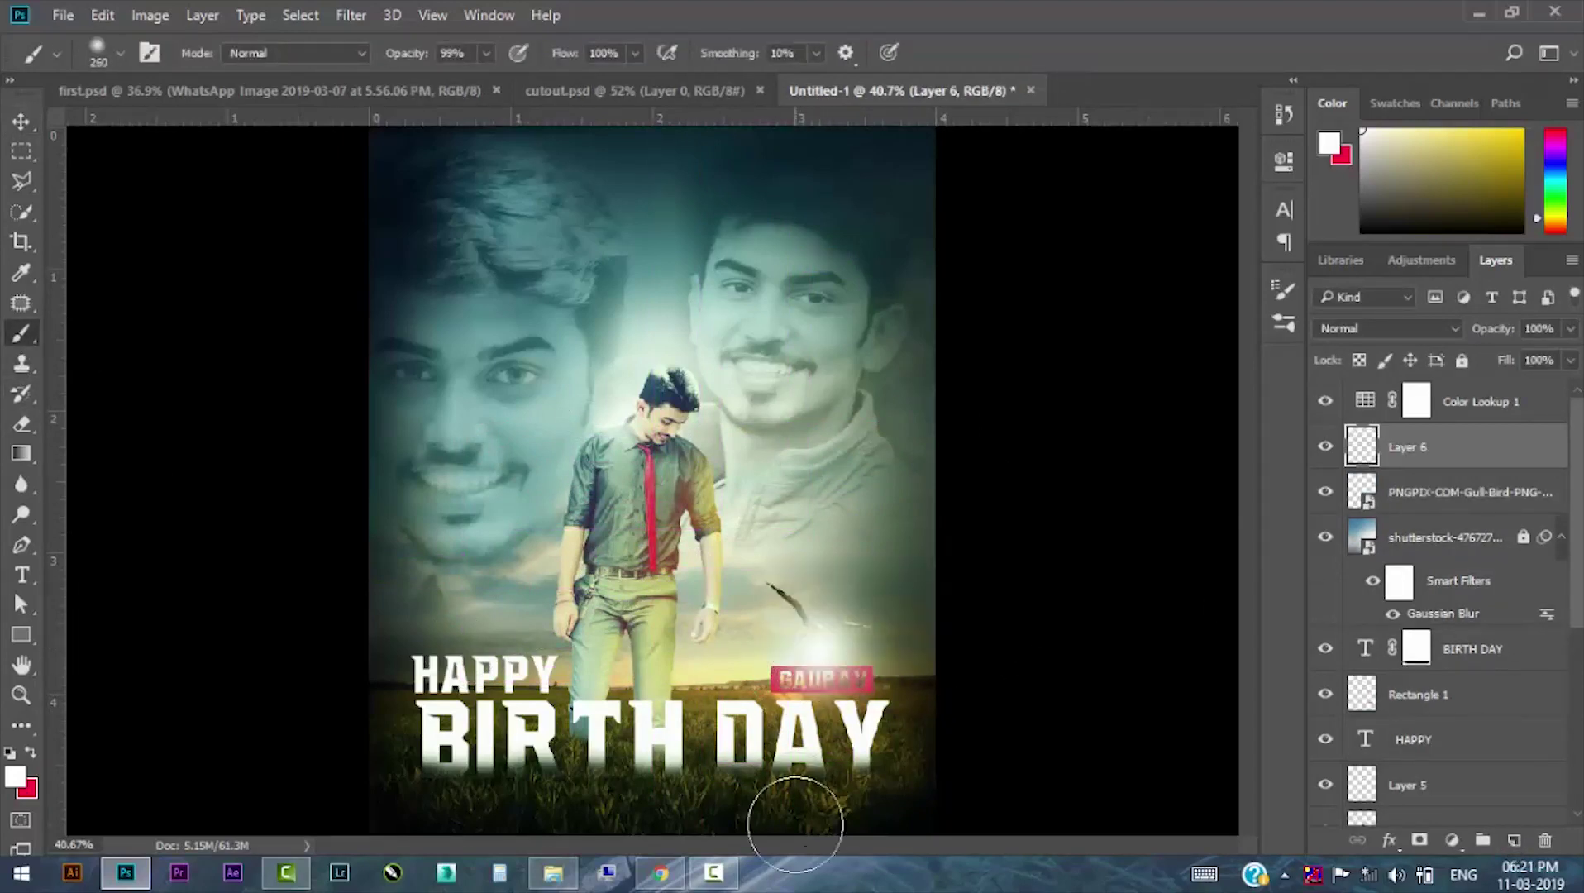
key("v")
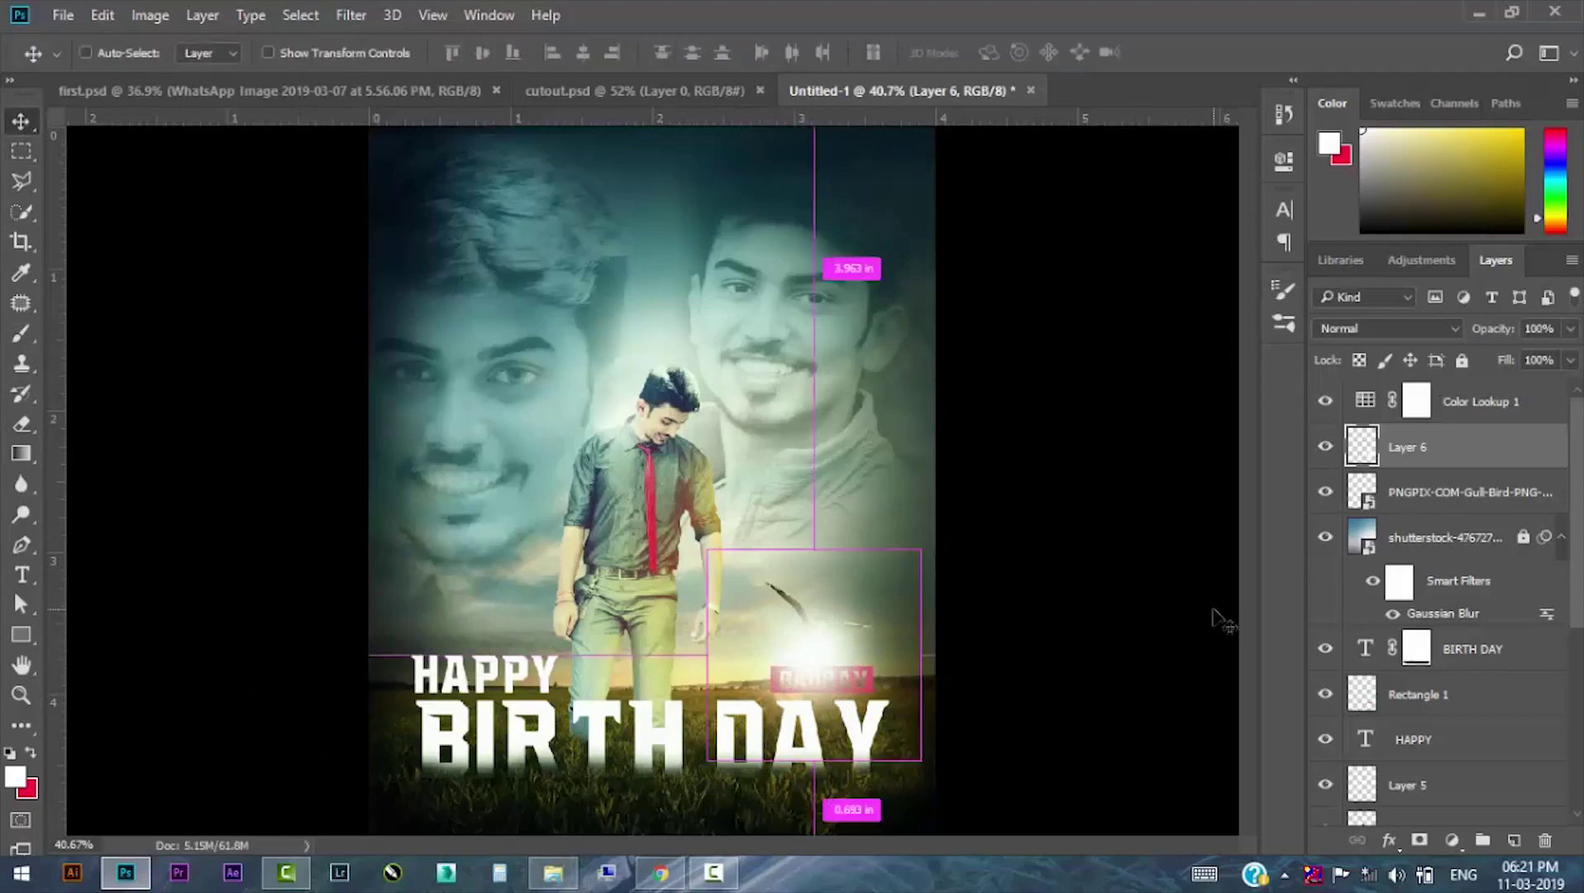
Move the glow layer lower in the stack and set it to Soft Light blending.
key("ctrl+bracketleft")
key("ctrl+bracketleft")
key("ctrl+bracketleft")
key("ctrl+bracketleft")
key("ctrl+bracketleft")
key("ctrl+bracketleft")
key("ctrl+bracketleft")
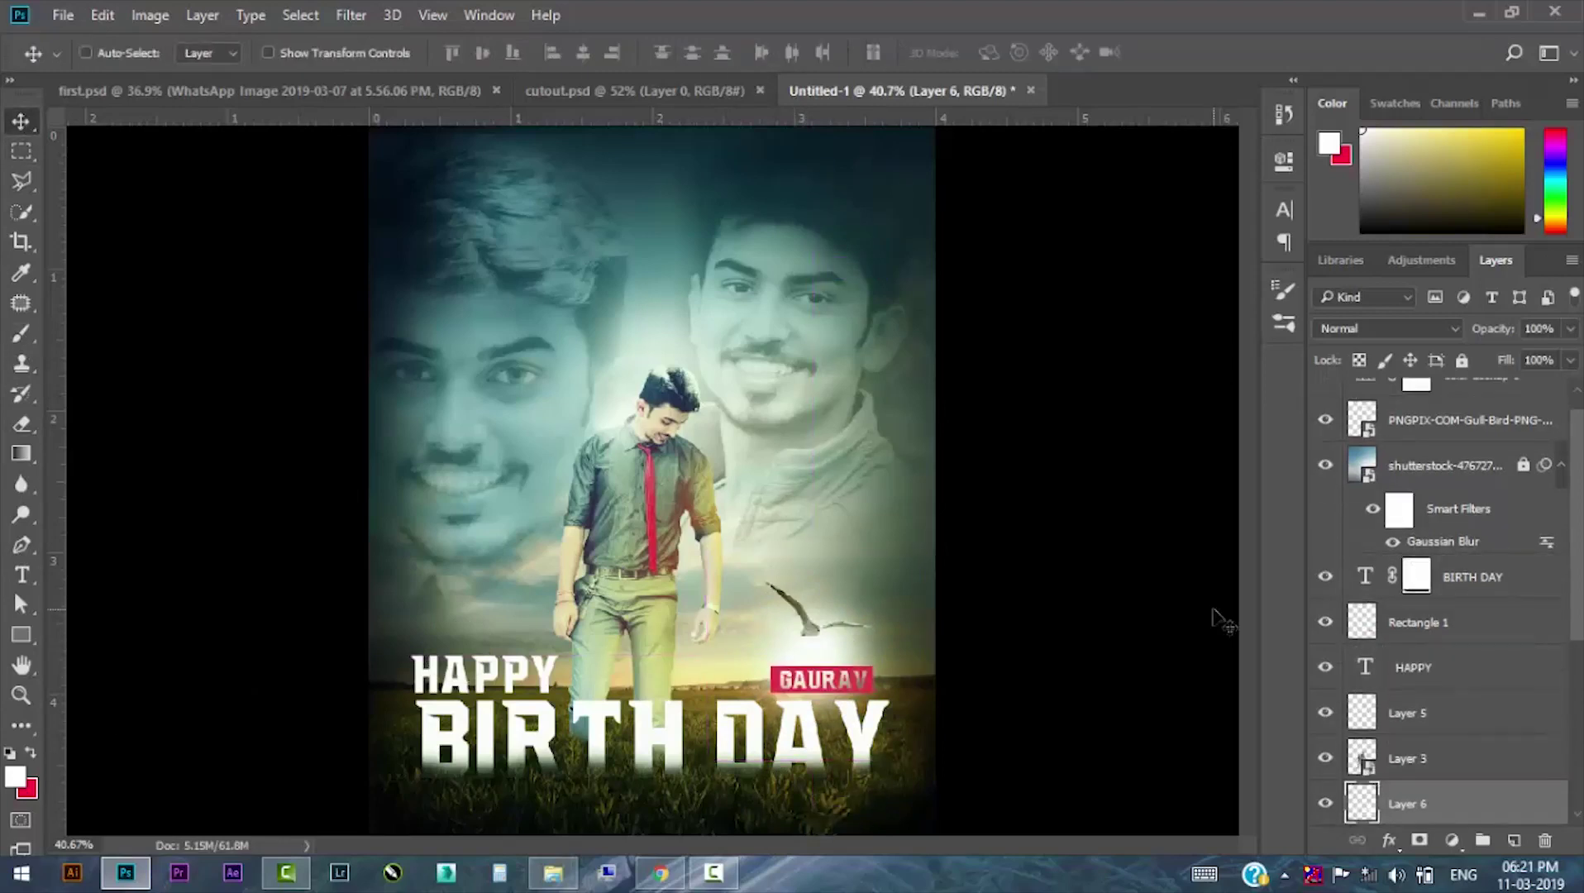
key("ctrl+bracketleft")
key("ctrl+bracketright")
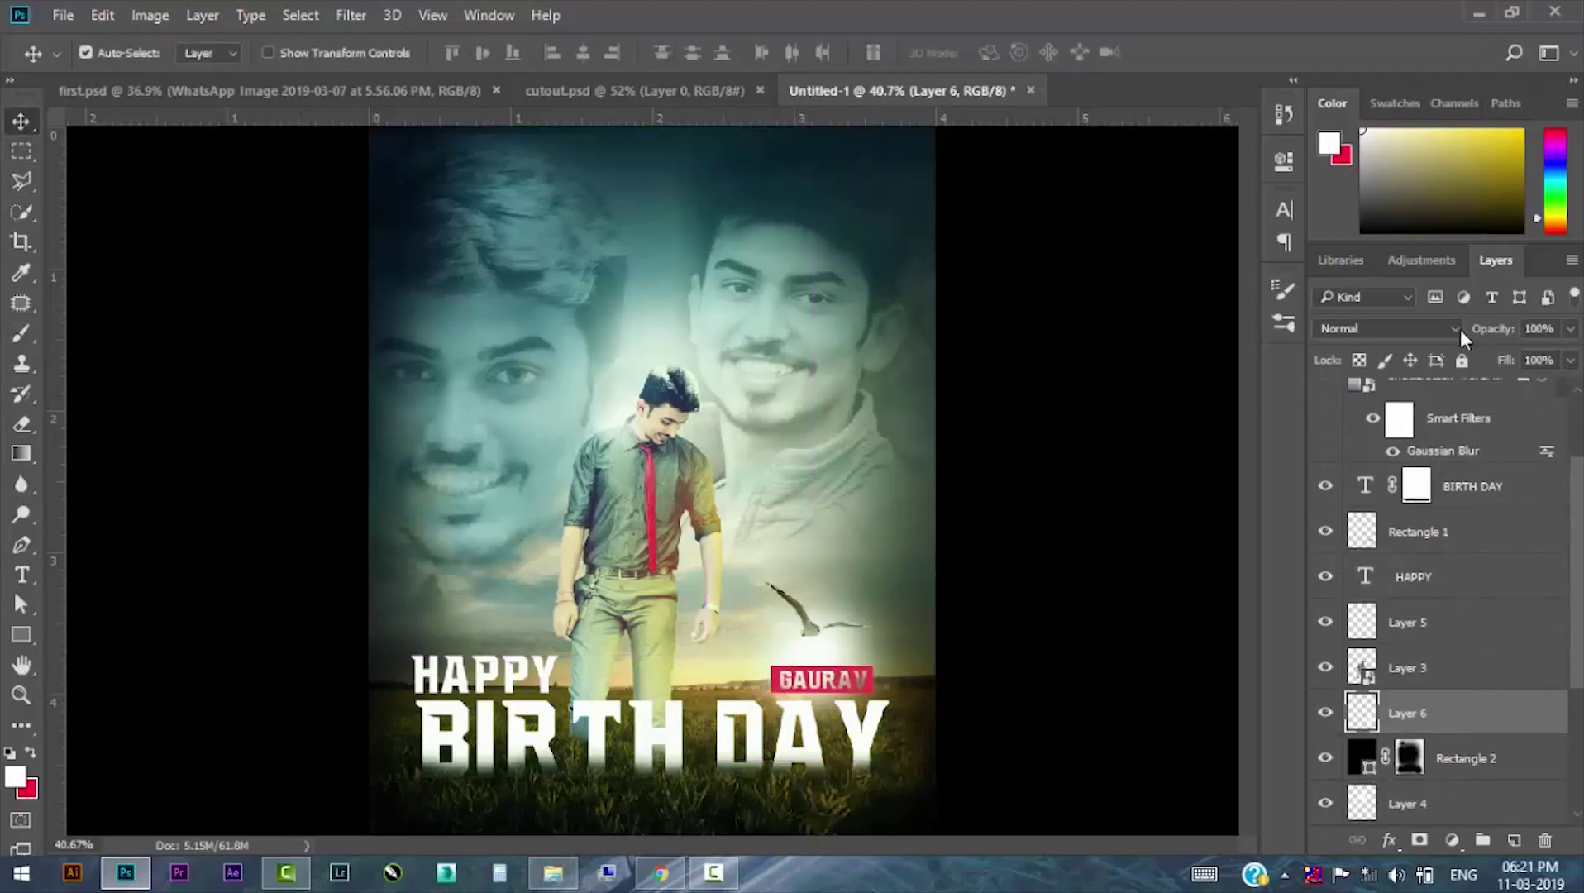
left_click(1455, 328)
left_click(1360, 399)
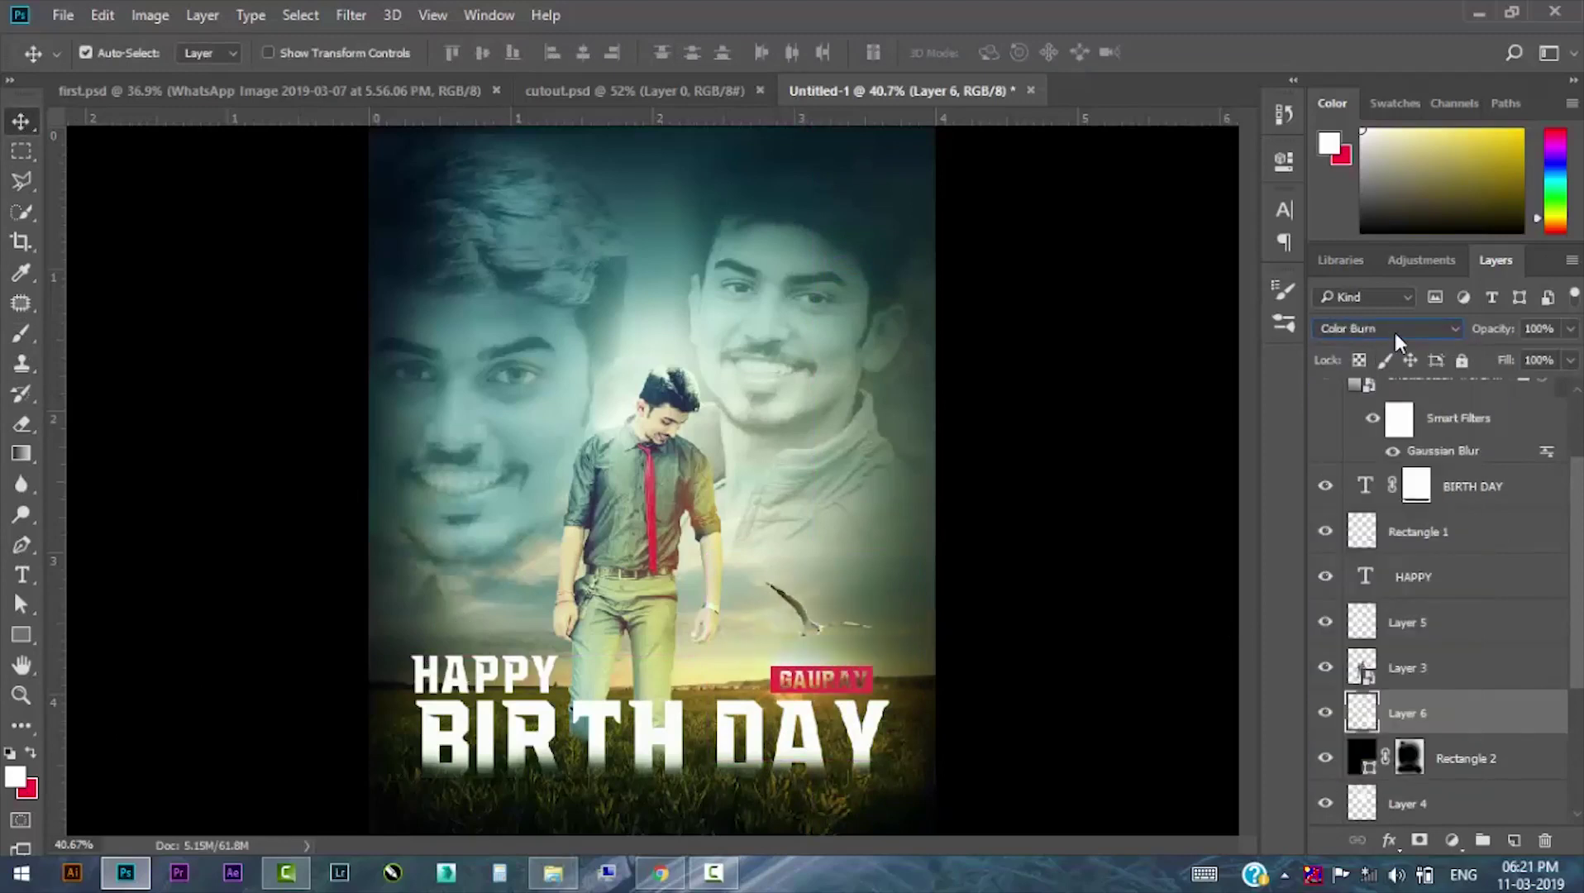
scroll(1395, 333, "down", 2)
scroll(1394, 333, "down", 2)
scroll(1395, 334, "down", 2)
scroll(1394, 333, "down", 2)
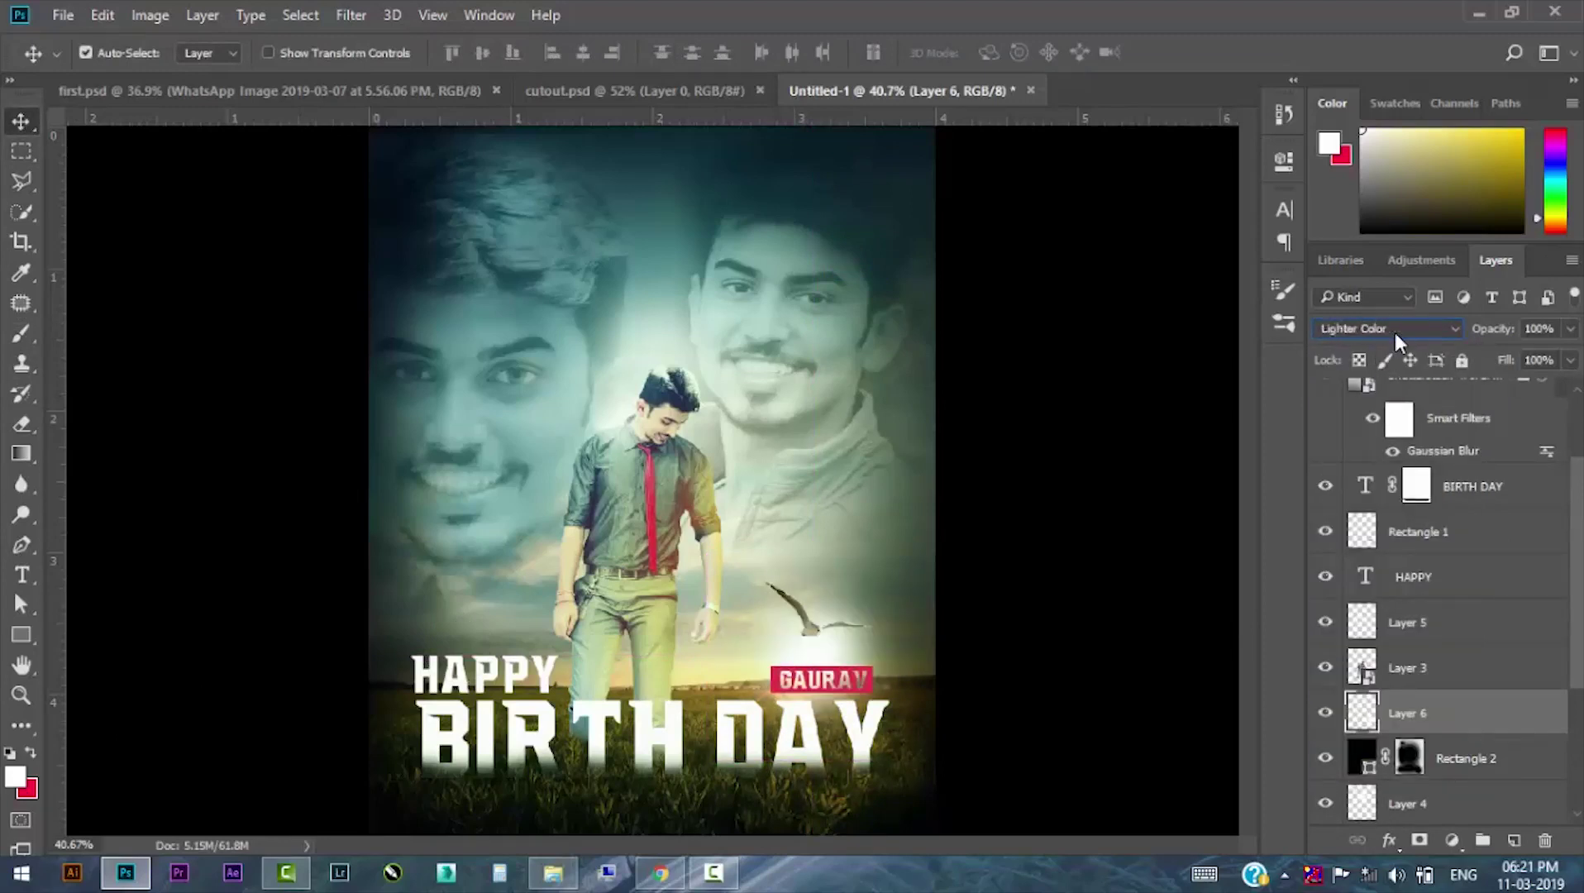
scroll(1394, 333, "down", 2)
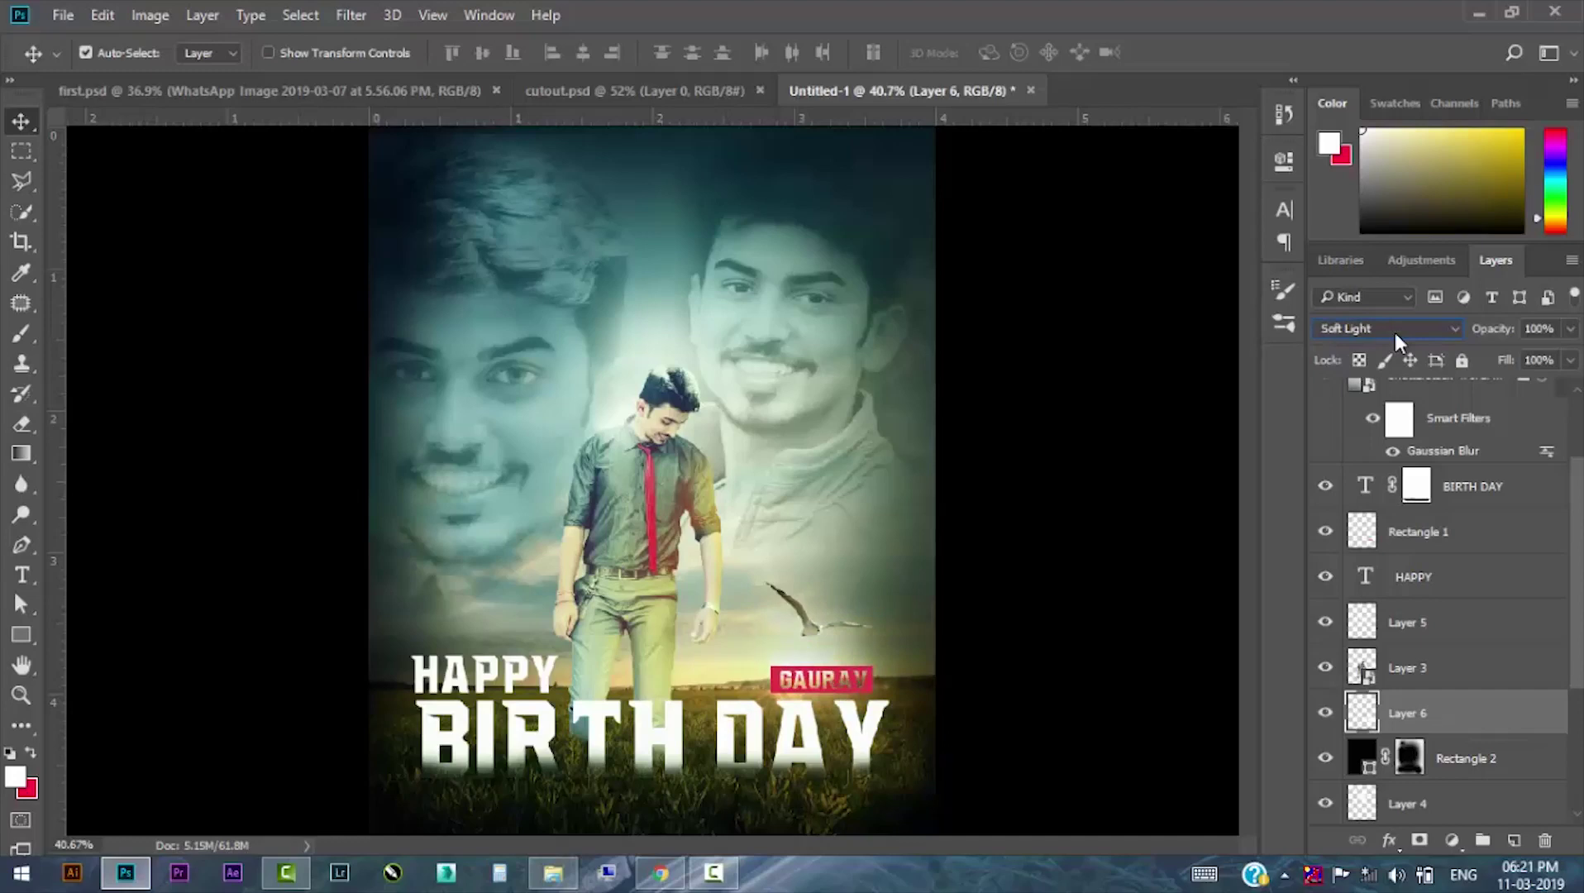
Enlarge the glow toward the upper right.
key("ctrl+t")
left_click_drag(931, 564, 996, 484)
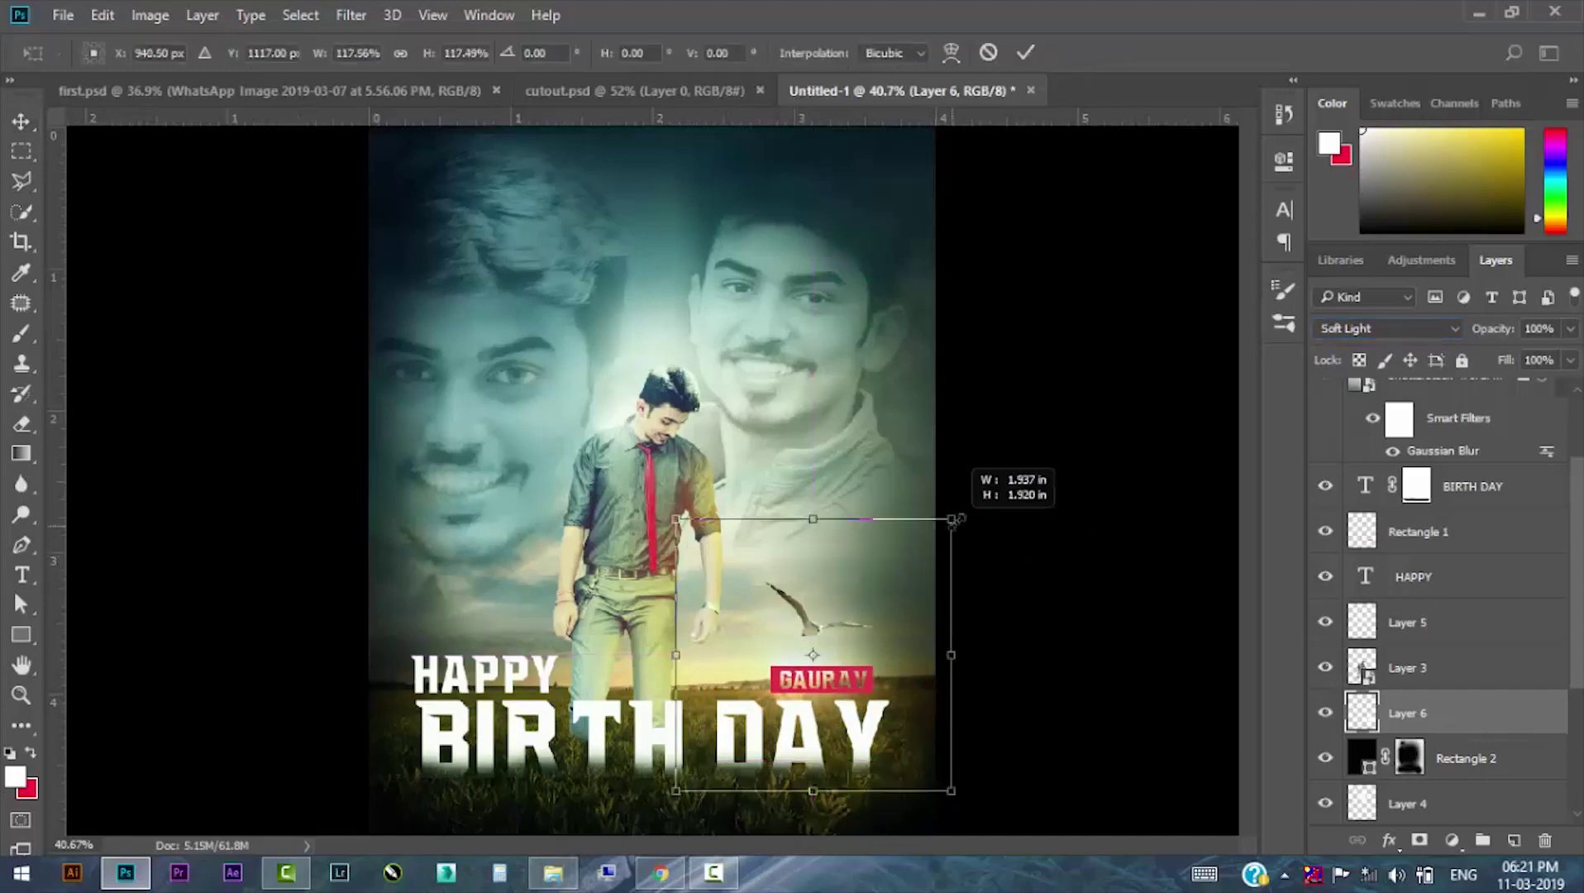
key("Return")
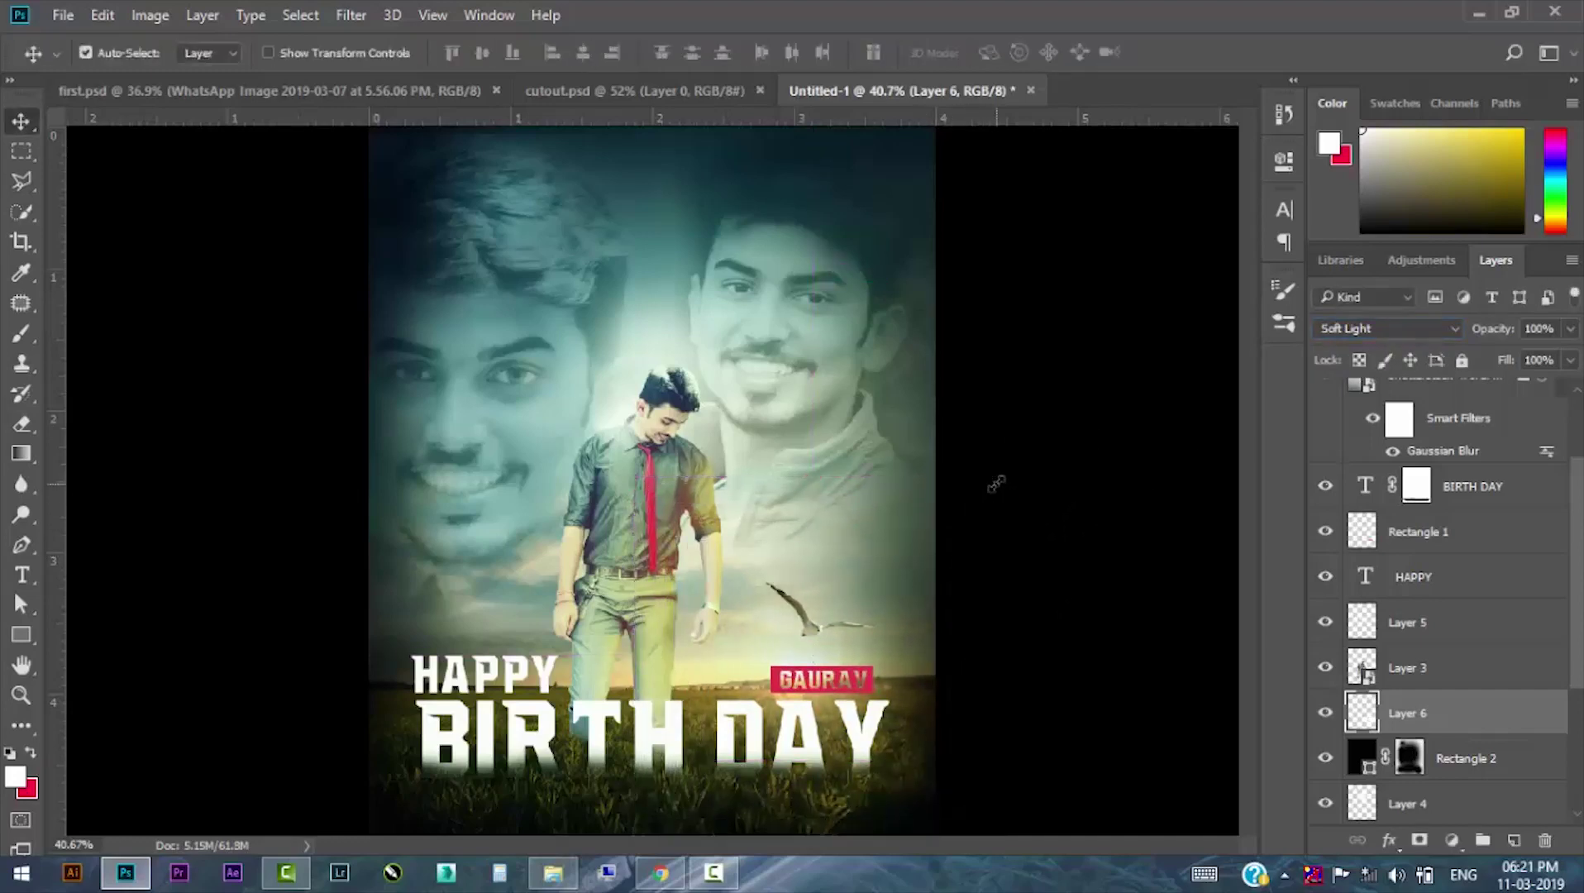